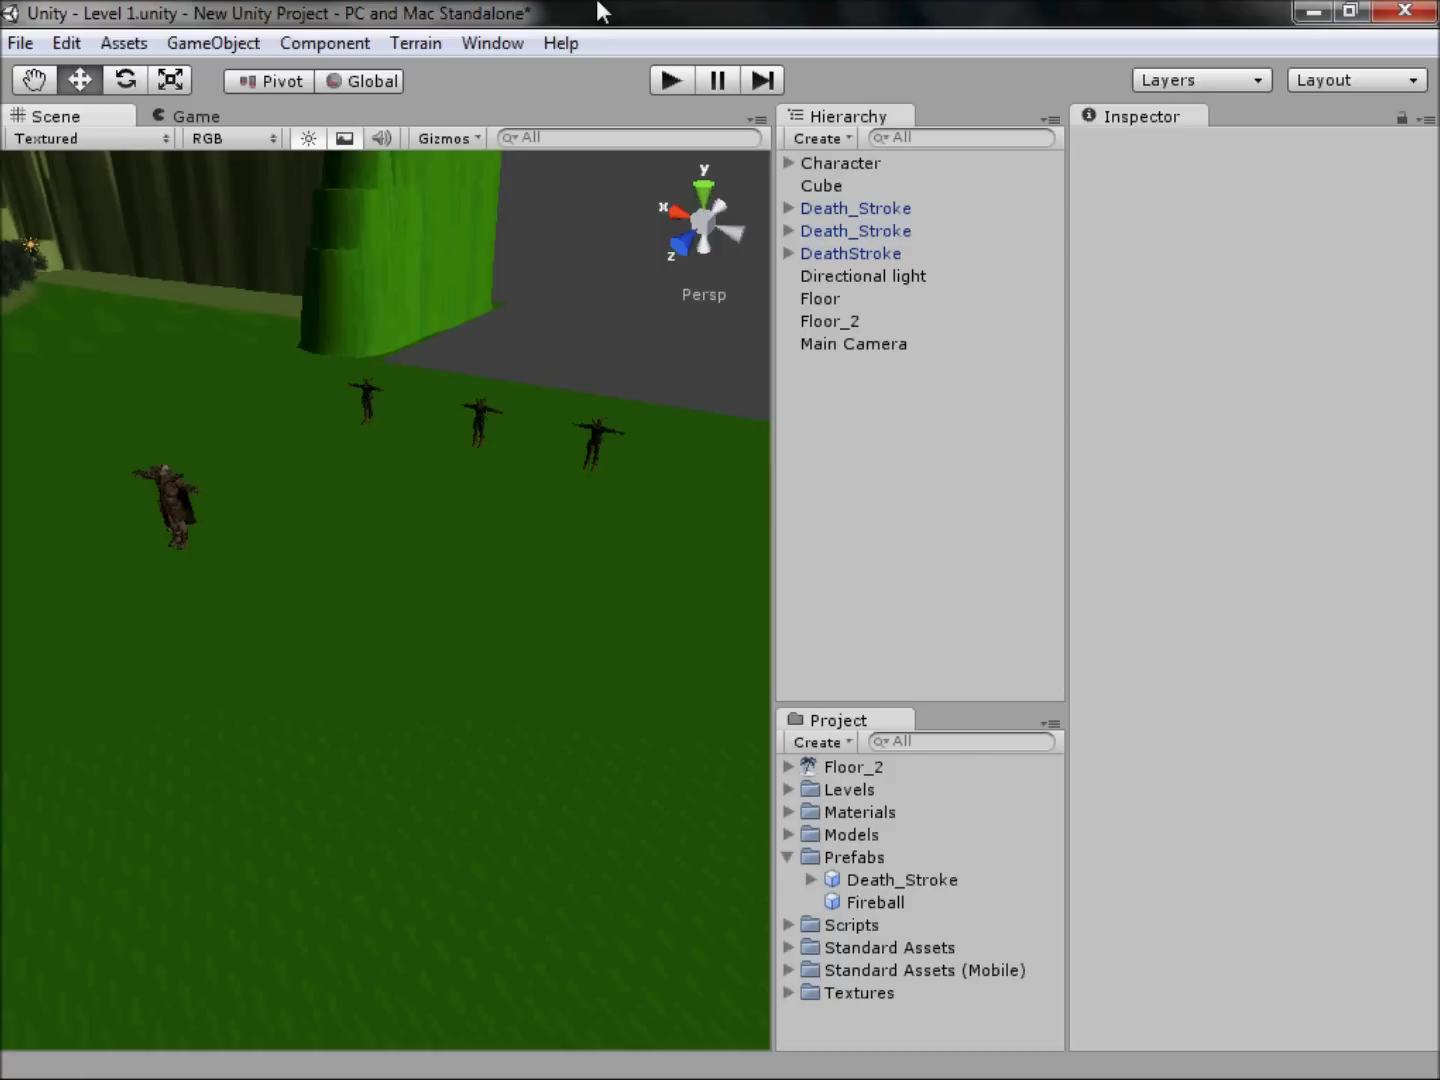
Step: Examine the level in the Scene view, zoomed out to show the terrain, the wall and the characters
{"action": "right_click_drag", "start_coordinate": [454, 470], "coordinate": [221, 617], "text": "alt"}
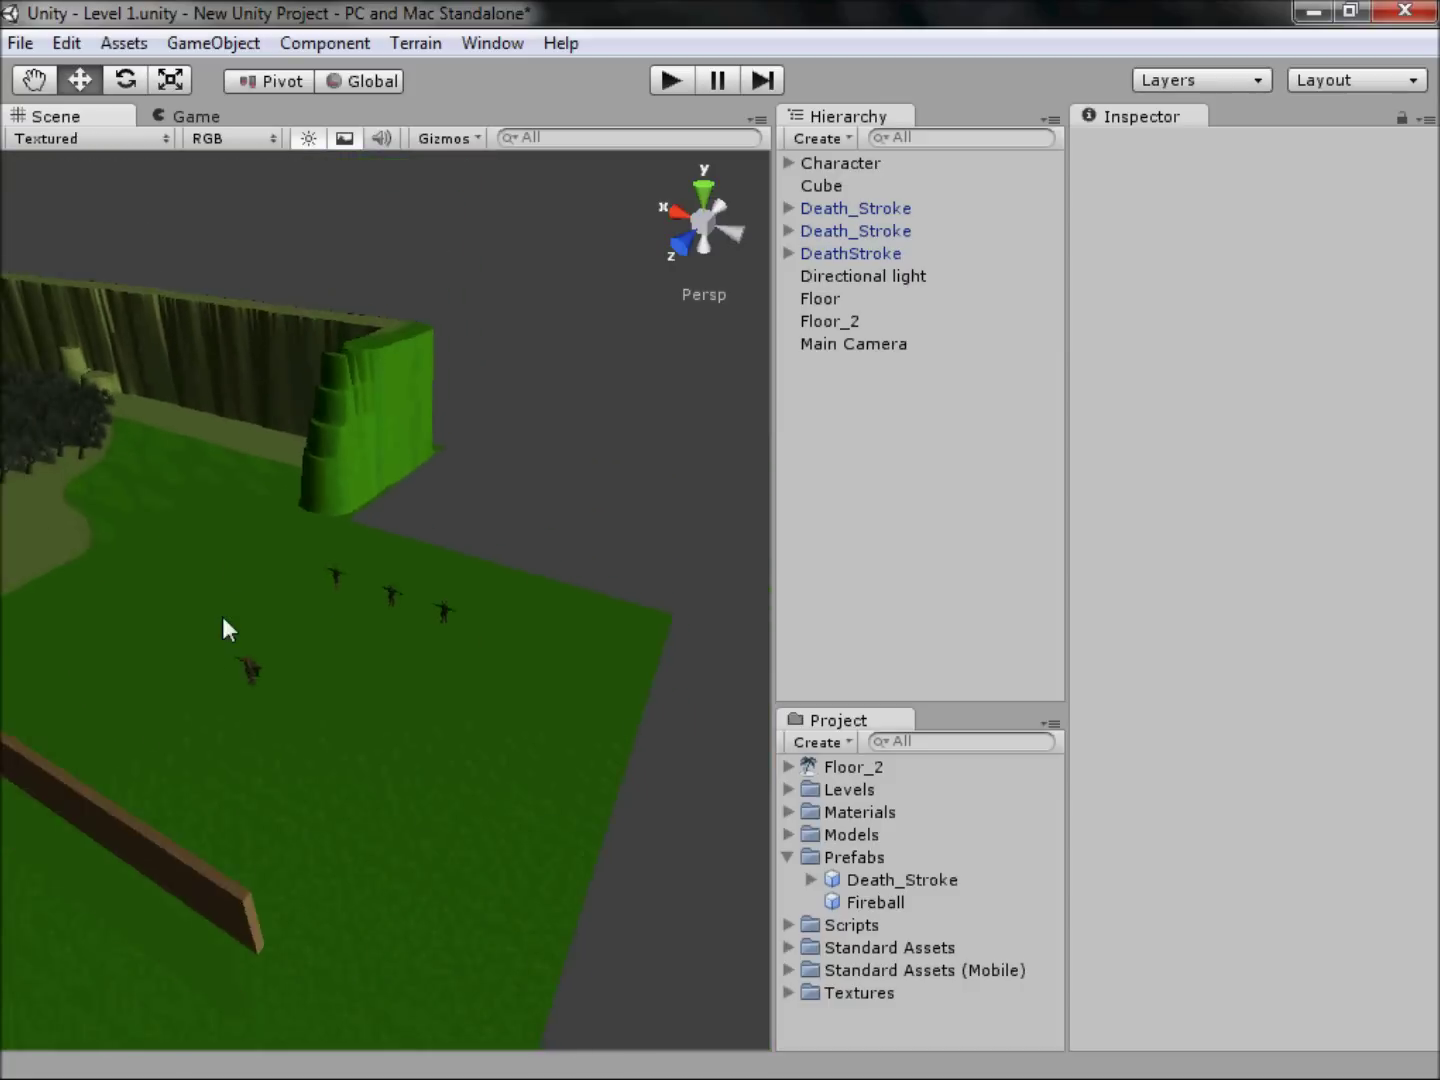
{"action": "middle_click_drag", "start_coordinate": [222, 616], "coordinate": [436, 519]}
{"action": "scroll", "coordinate": [580, 582], "scroll_direction": "down", "scroll_amount": 8}
{"action": "scroll", "coordinate": [420, 474], "scroll_direction": "down", "scroll_amount": 5}
{"action": "scroll", "coordinate": [436, 520], "scroll_direction": "up", "scroll_amount": 4}
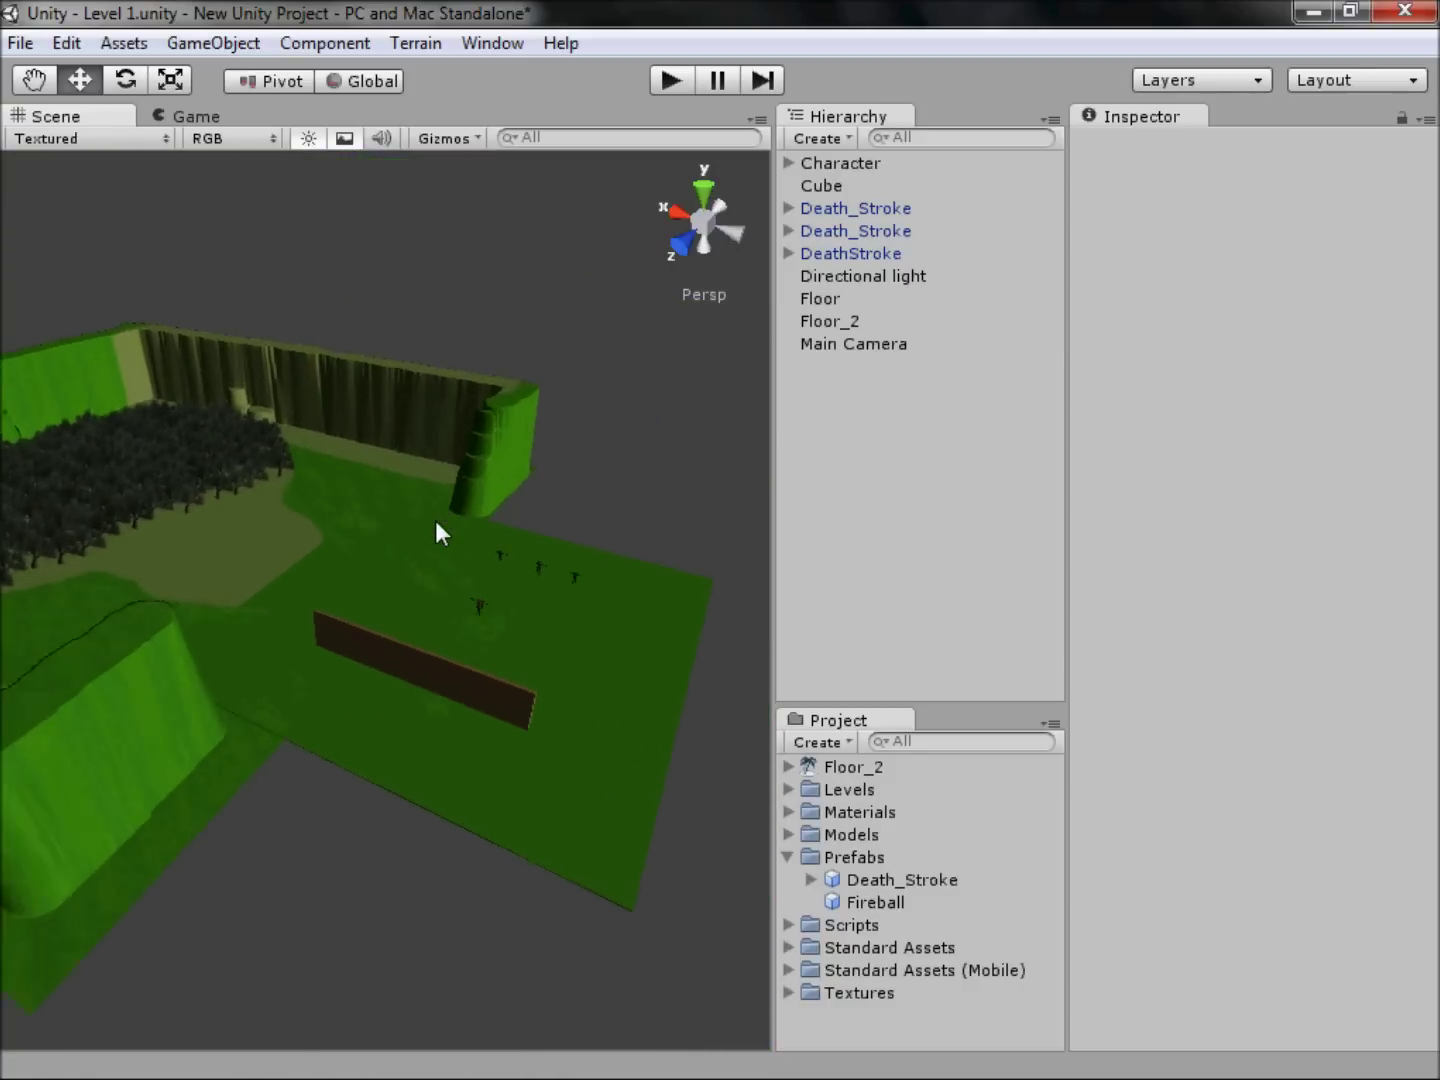
{"action": "scroll", "coordinate": [430, 520], "scroll_direction": "up", "scroll_amount": 1}
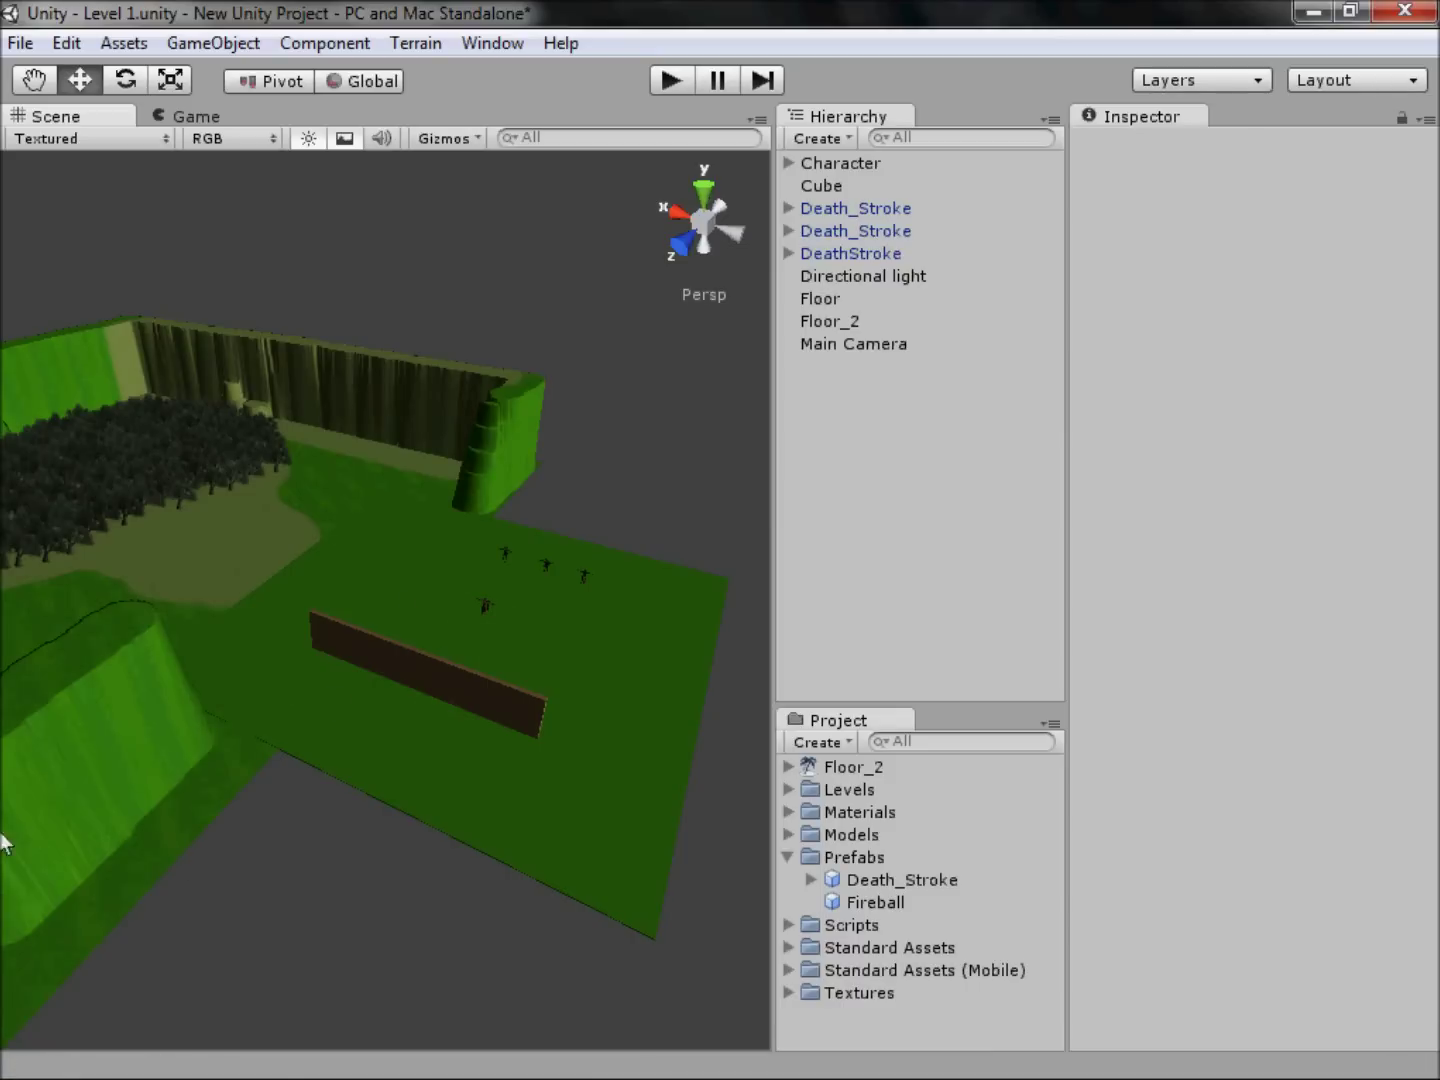
Step: Switch to Chrome, where the thefree3dmodels.com home page is open
{"action": "left_click", "coordinate": [112, 1058]}
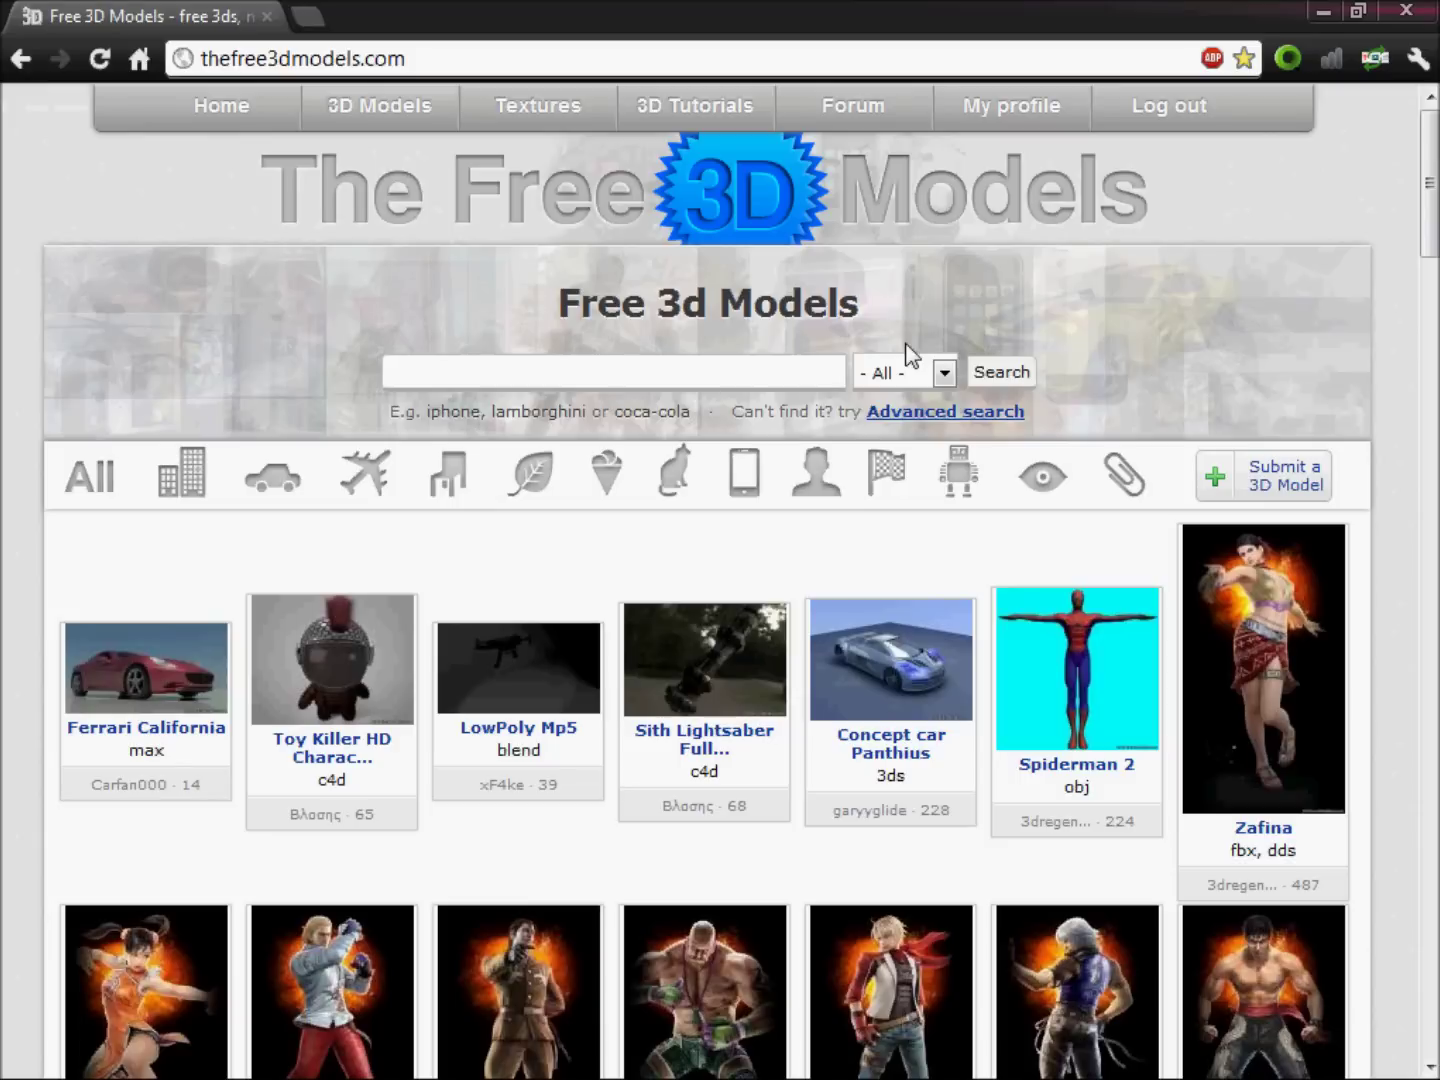
{"action": "mouse_move", "coordinate": [479, 1076]}
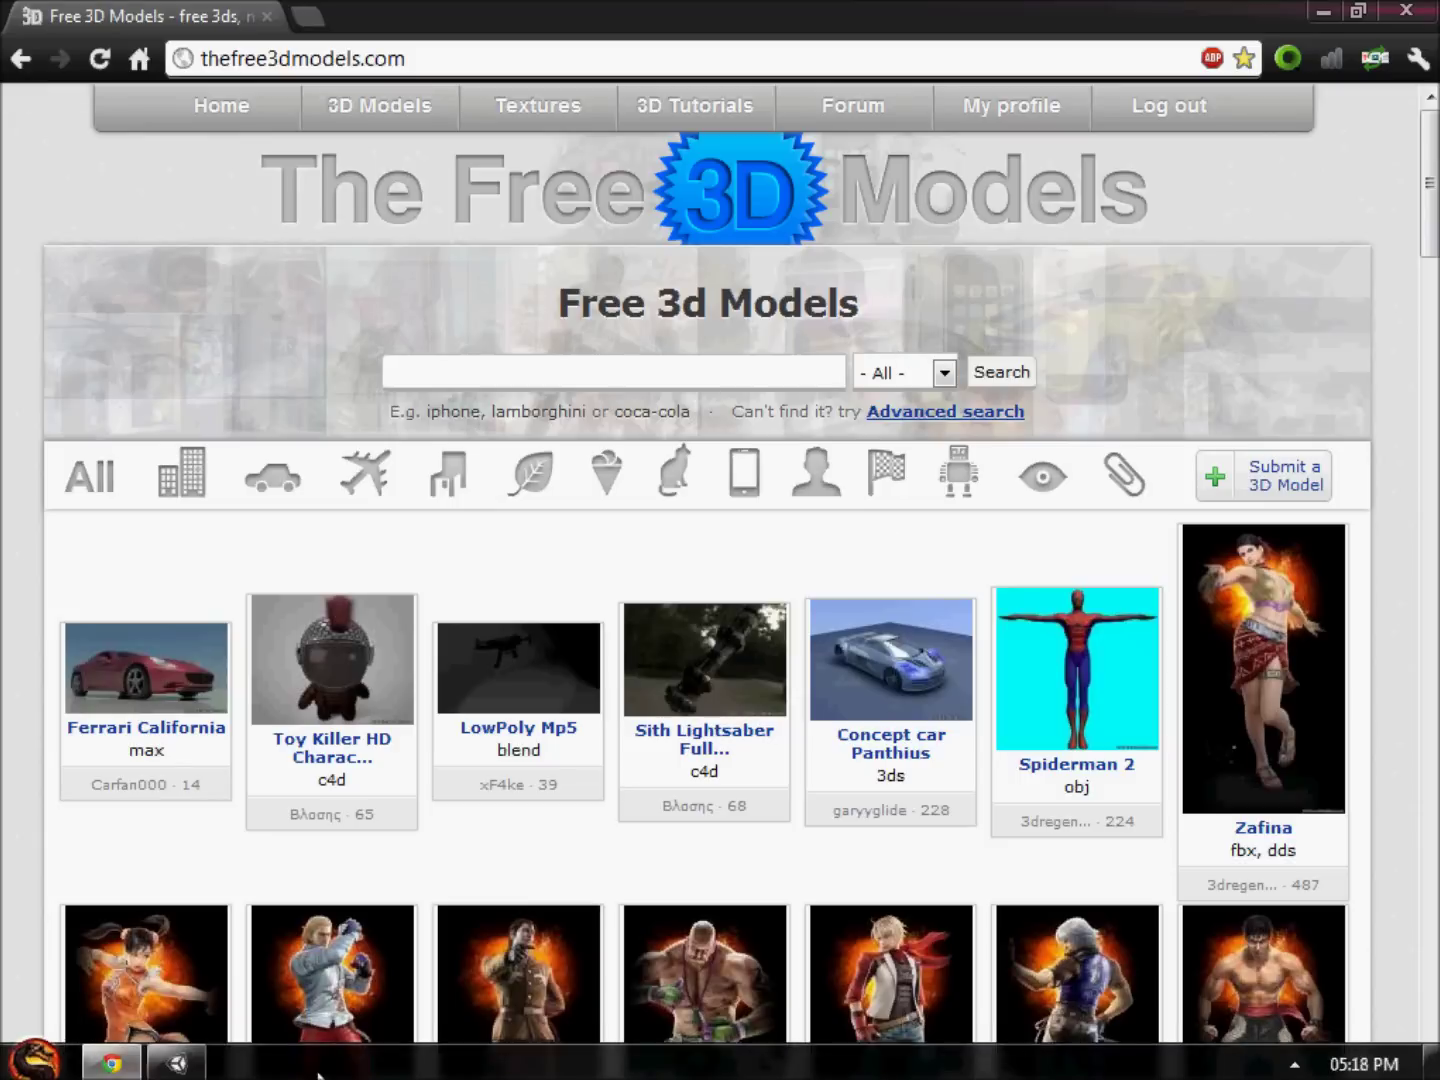
{"action": "left_click", "coordinate": [177, 1059]}
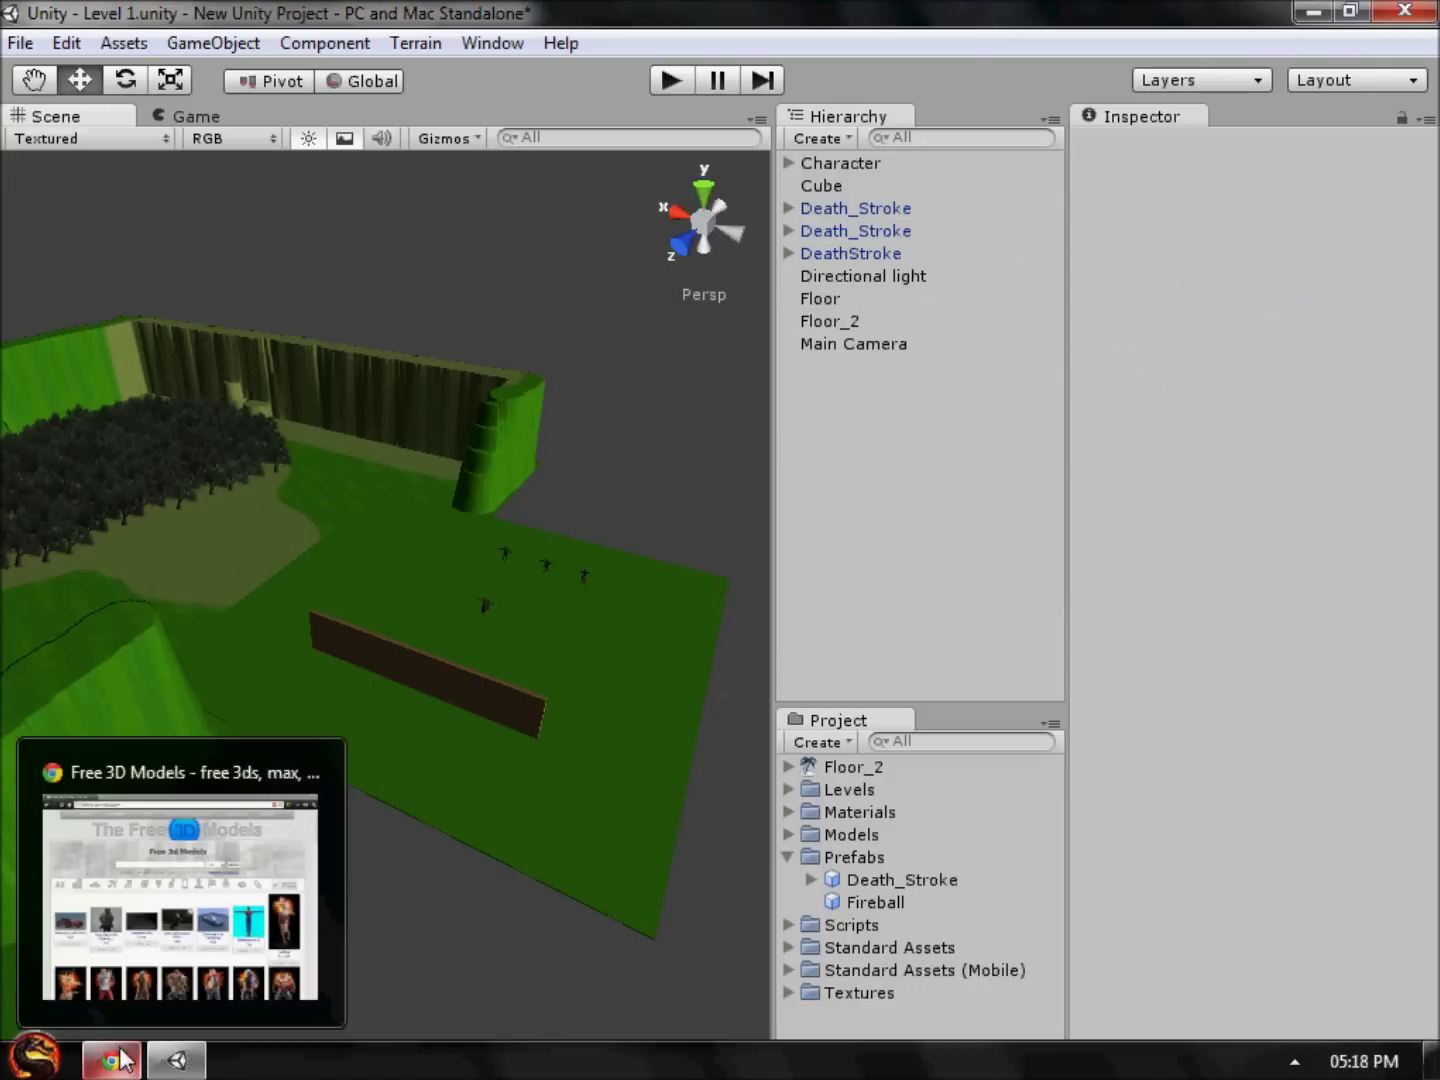
{"action": "left_click", "coordinate": [119, 1062]}
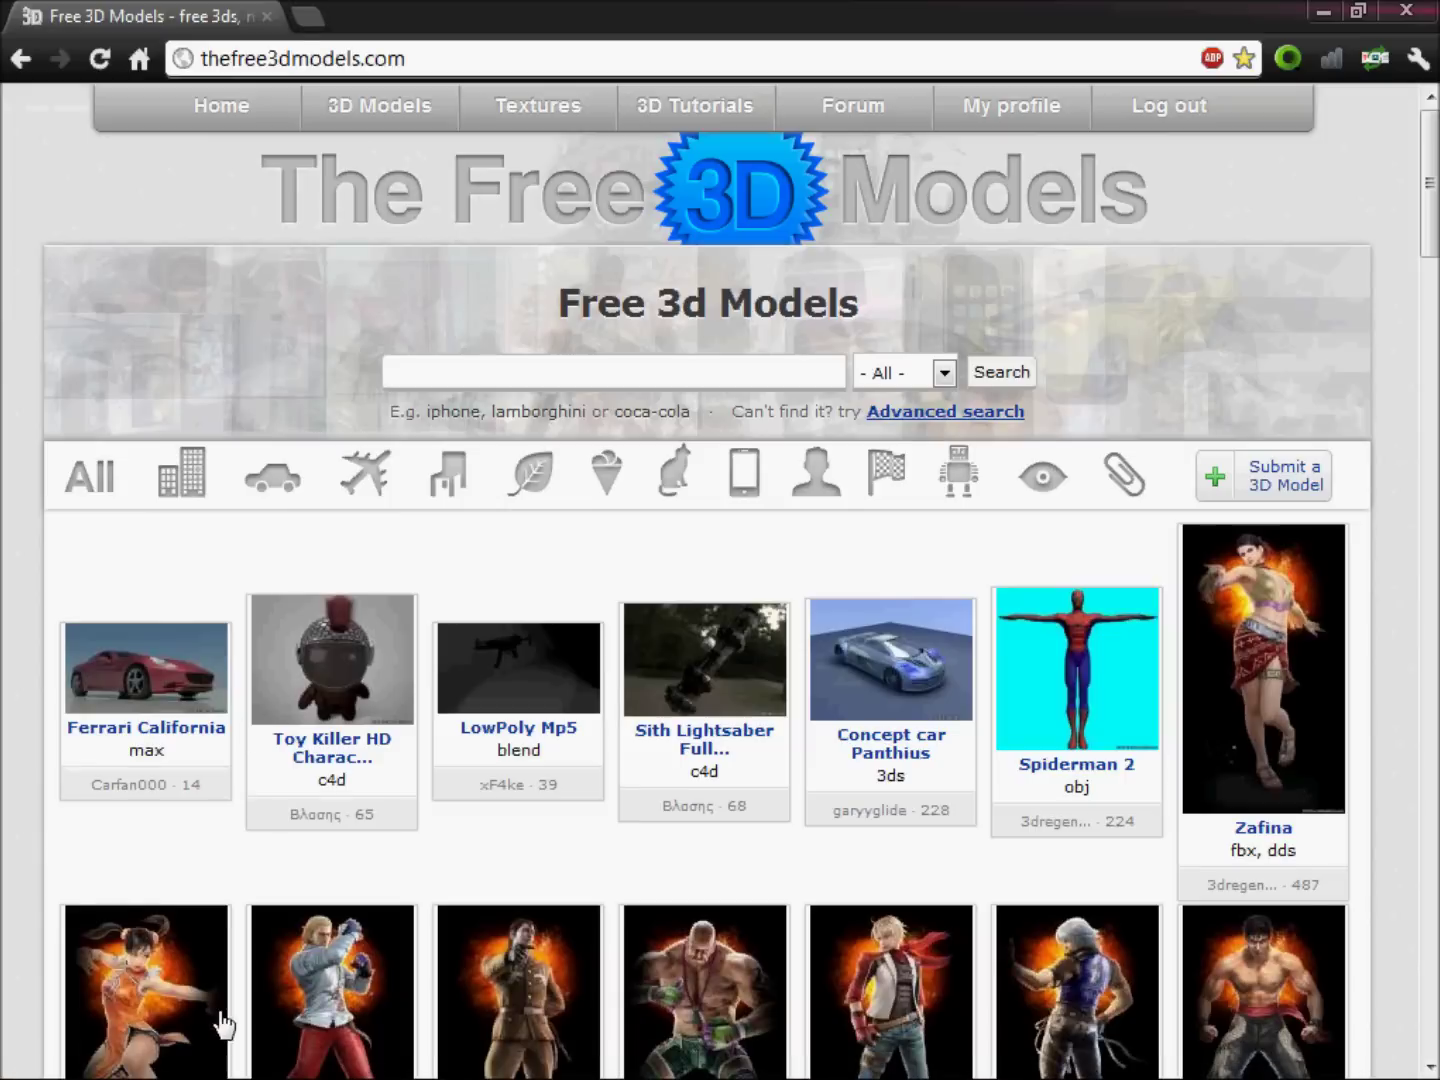
{"action": "mouse_move", "coordinate": [213, 1076]}
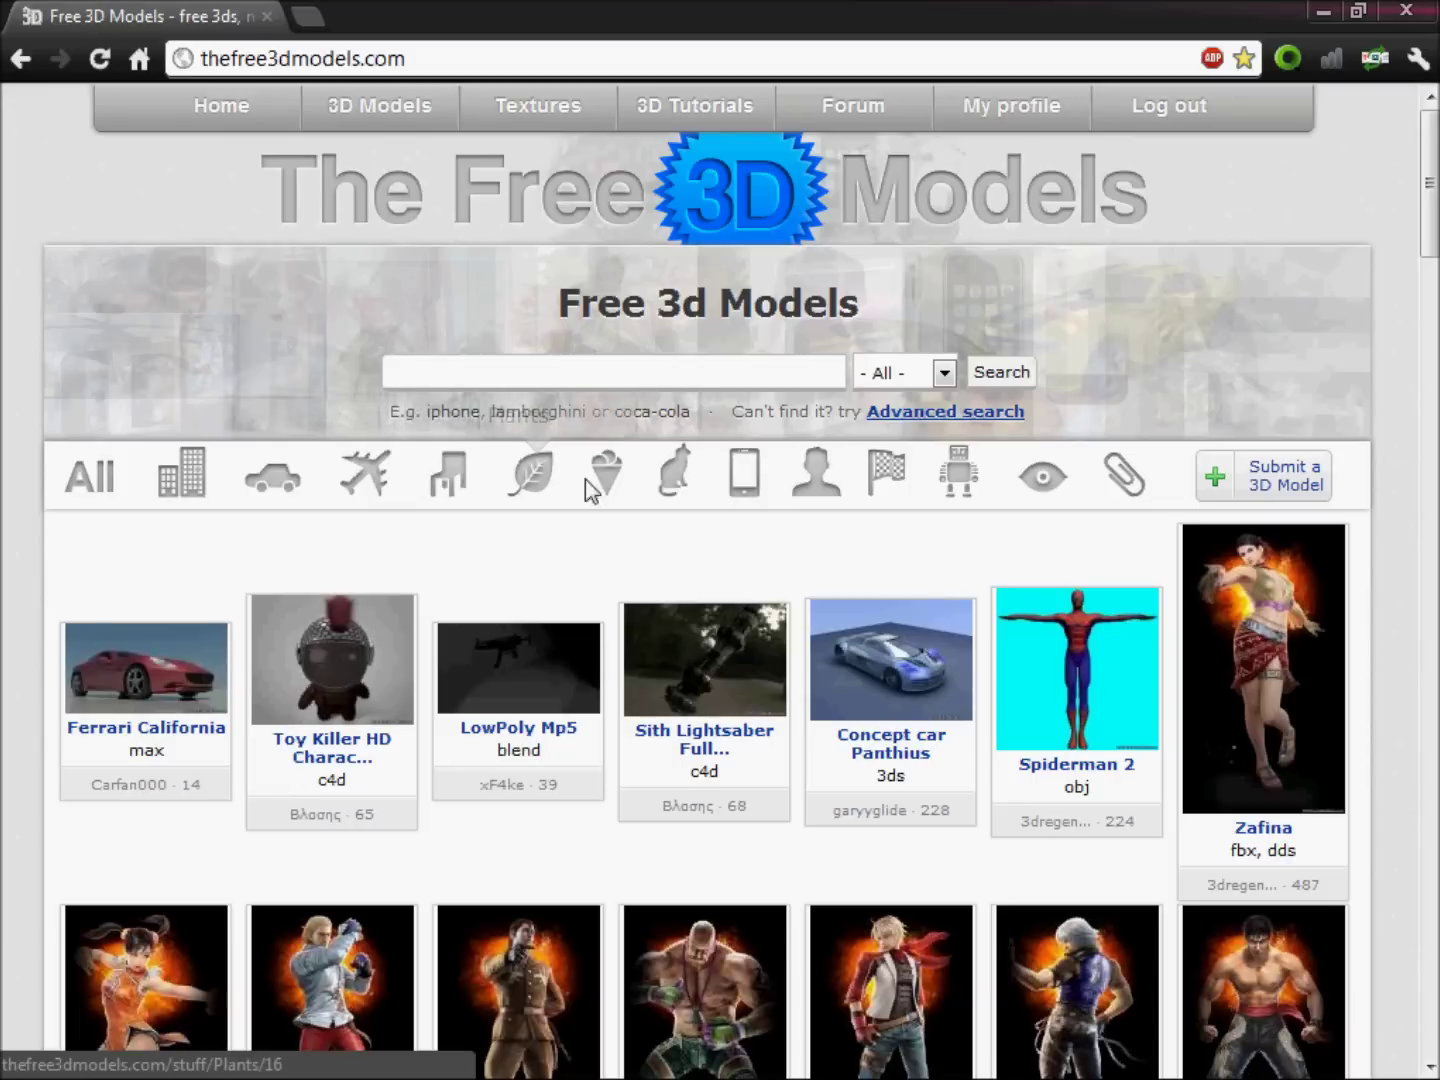
Step: Browse the Architecture category of free 3D models and open the IRCC Tech Center model page
{"action": "left_click", "coordinate": [184, 475]}
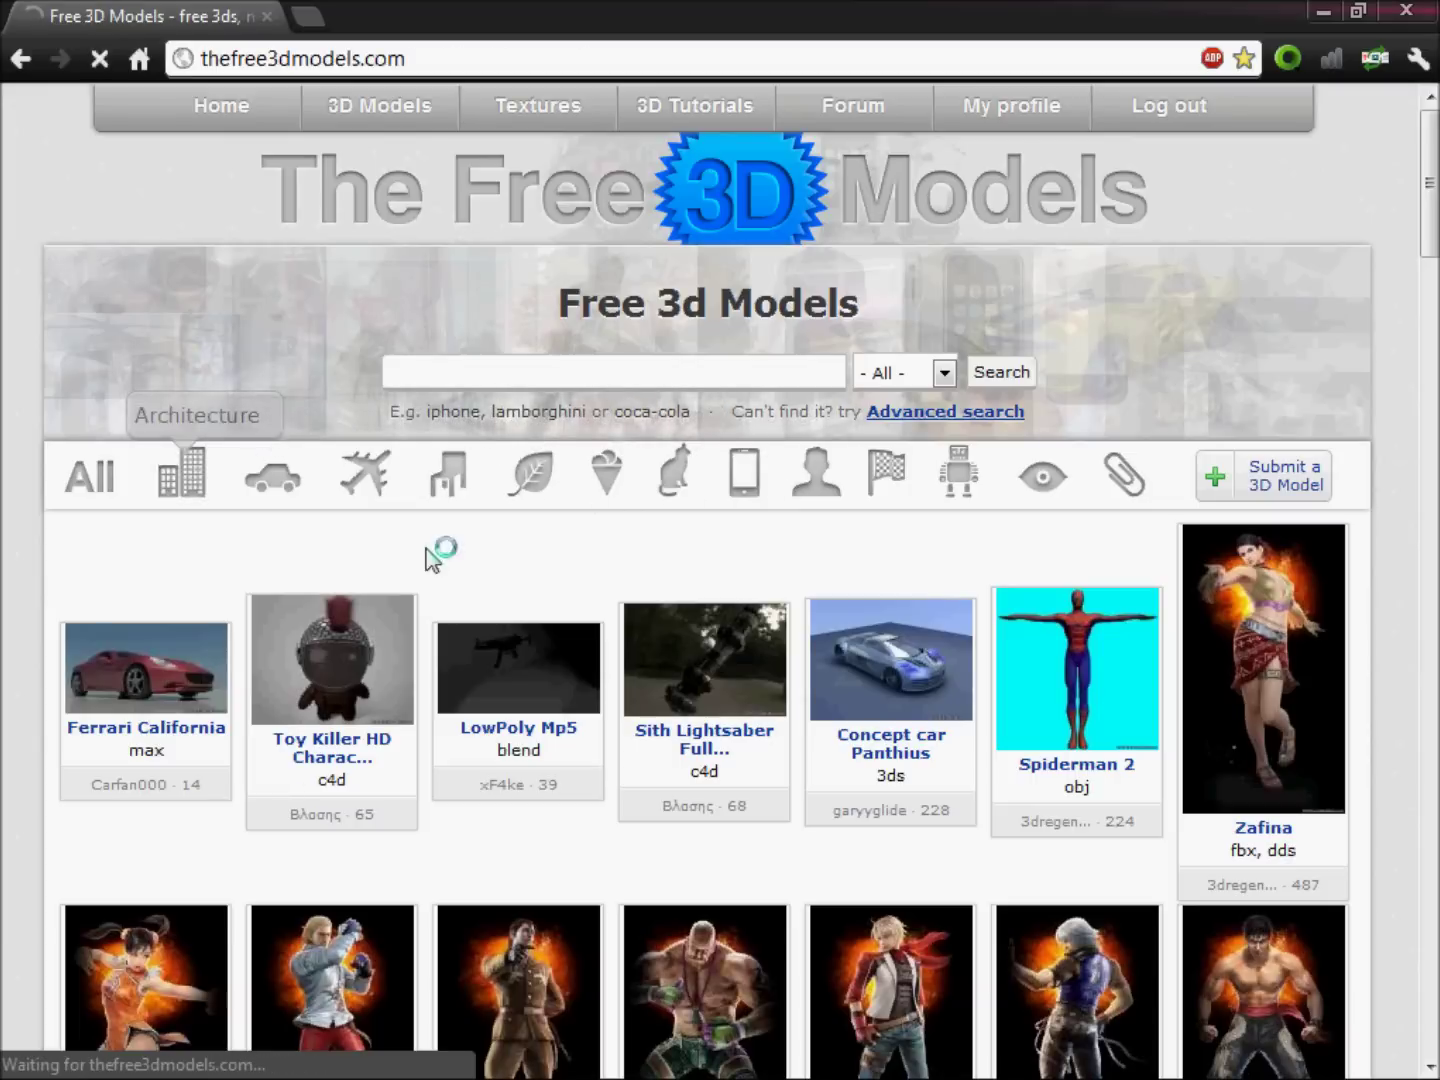
{"action": "scroll", "coordinate": [1264, 588], "scroll_direction": "down", "scroll_amount": 4}
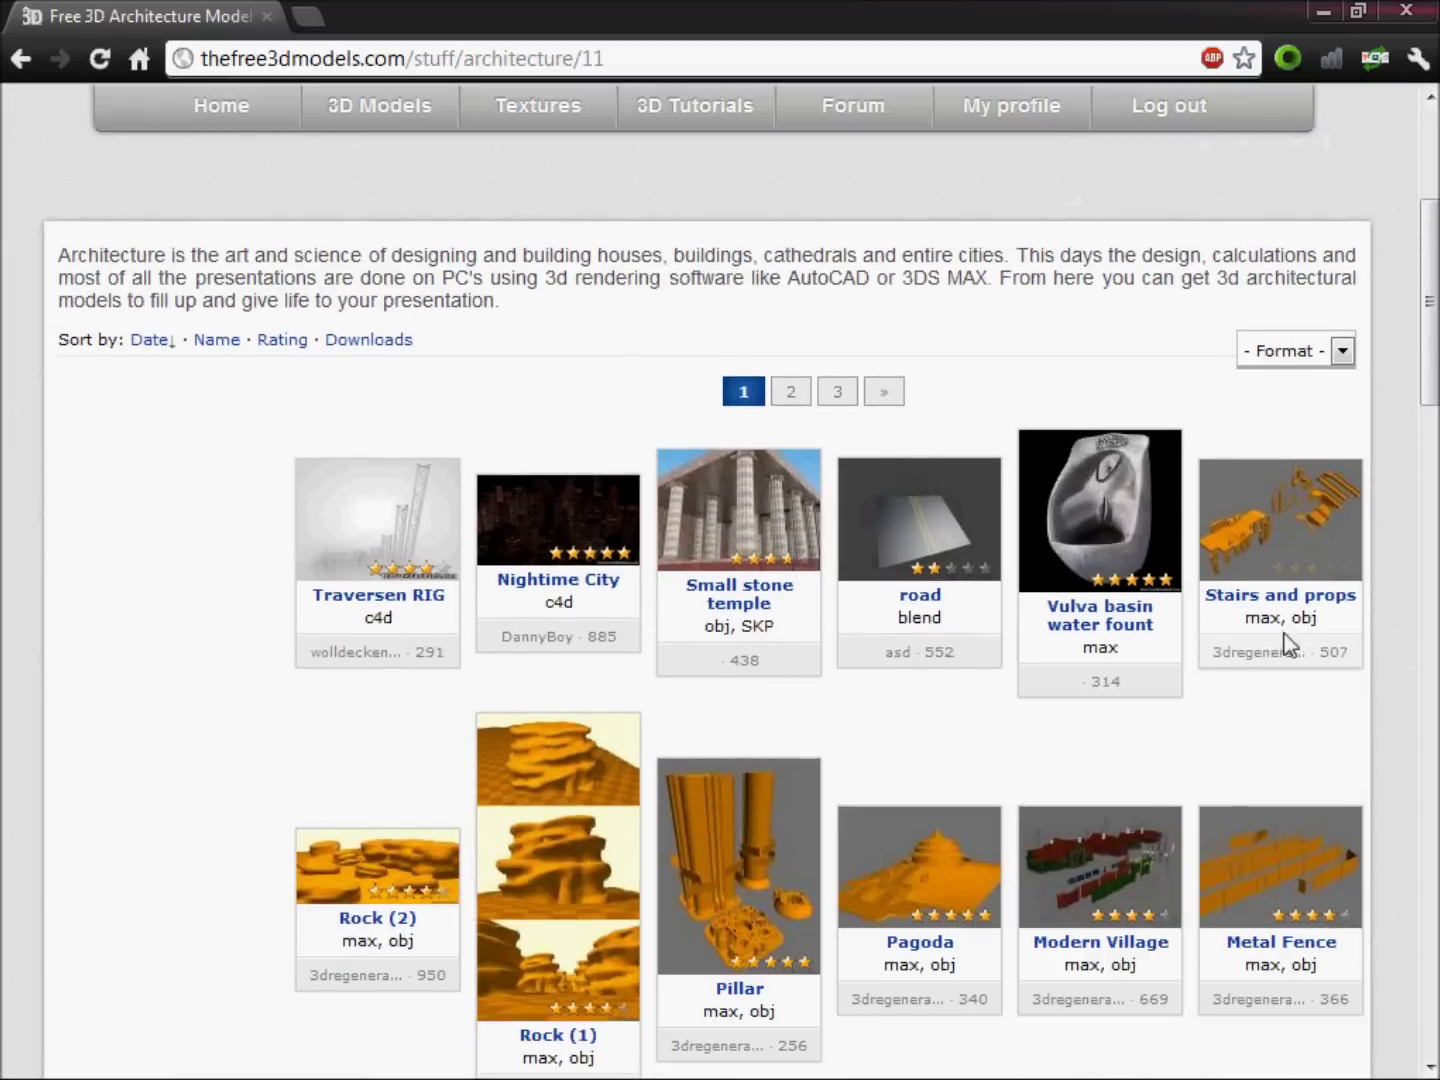
{"action": "scroll", "coordinate": [1299, 634], "scroll_direction": "down", "scroll_amount": 5}
{"action": "scroll", "coordinate": [1306, 622], "scroll_direction": "down", "scroll_amount": 3}
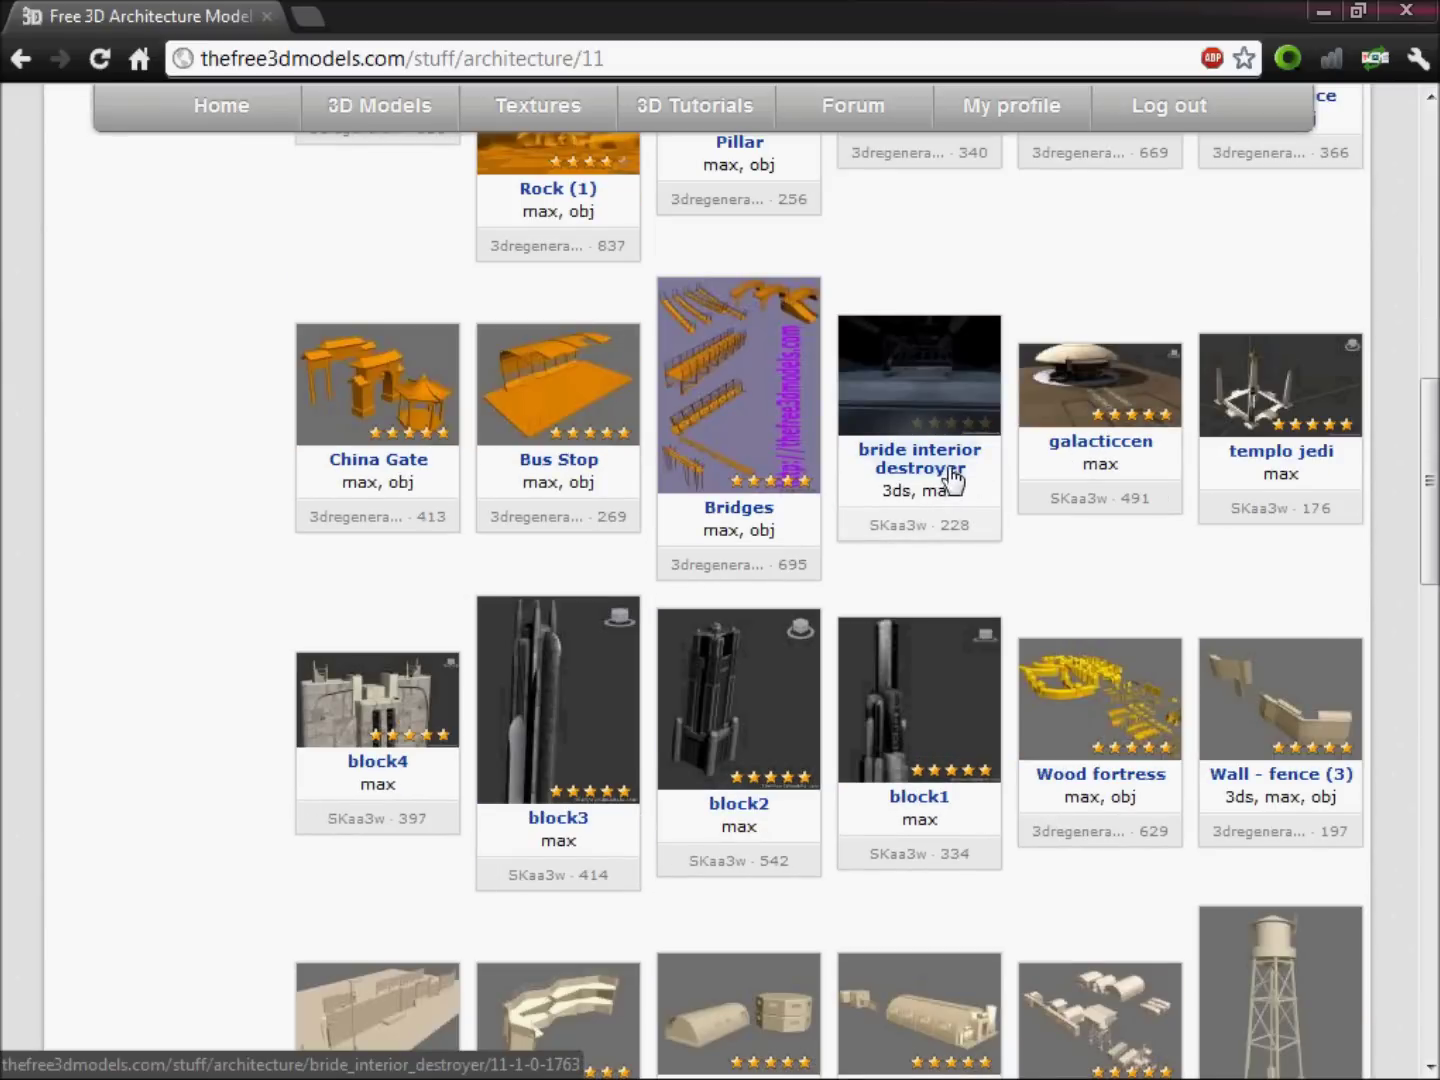
{"action": "scroll", "coordinate": [951, 481], "scroll_direction": "down", "scroll_amount": 3}
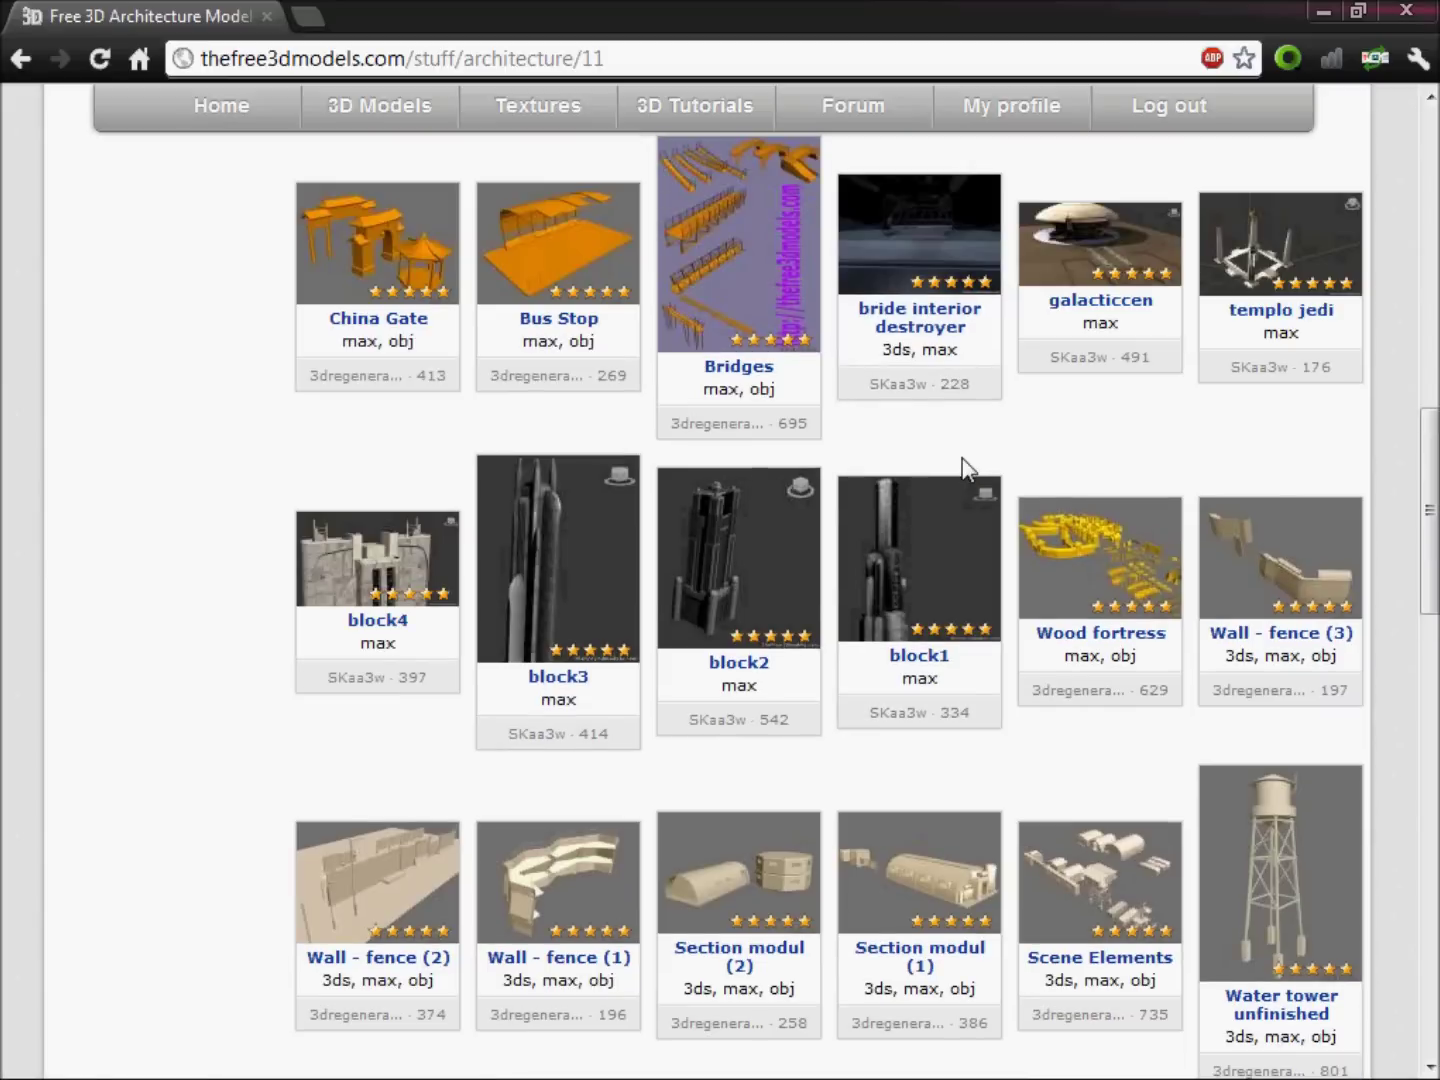
{"action": "scroll", "coordinate": [962, 471], "scroll_direction": "down", "scroll_amount": 2}
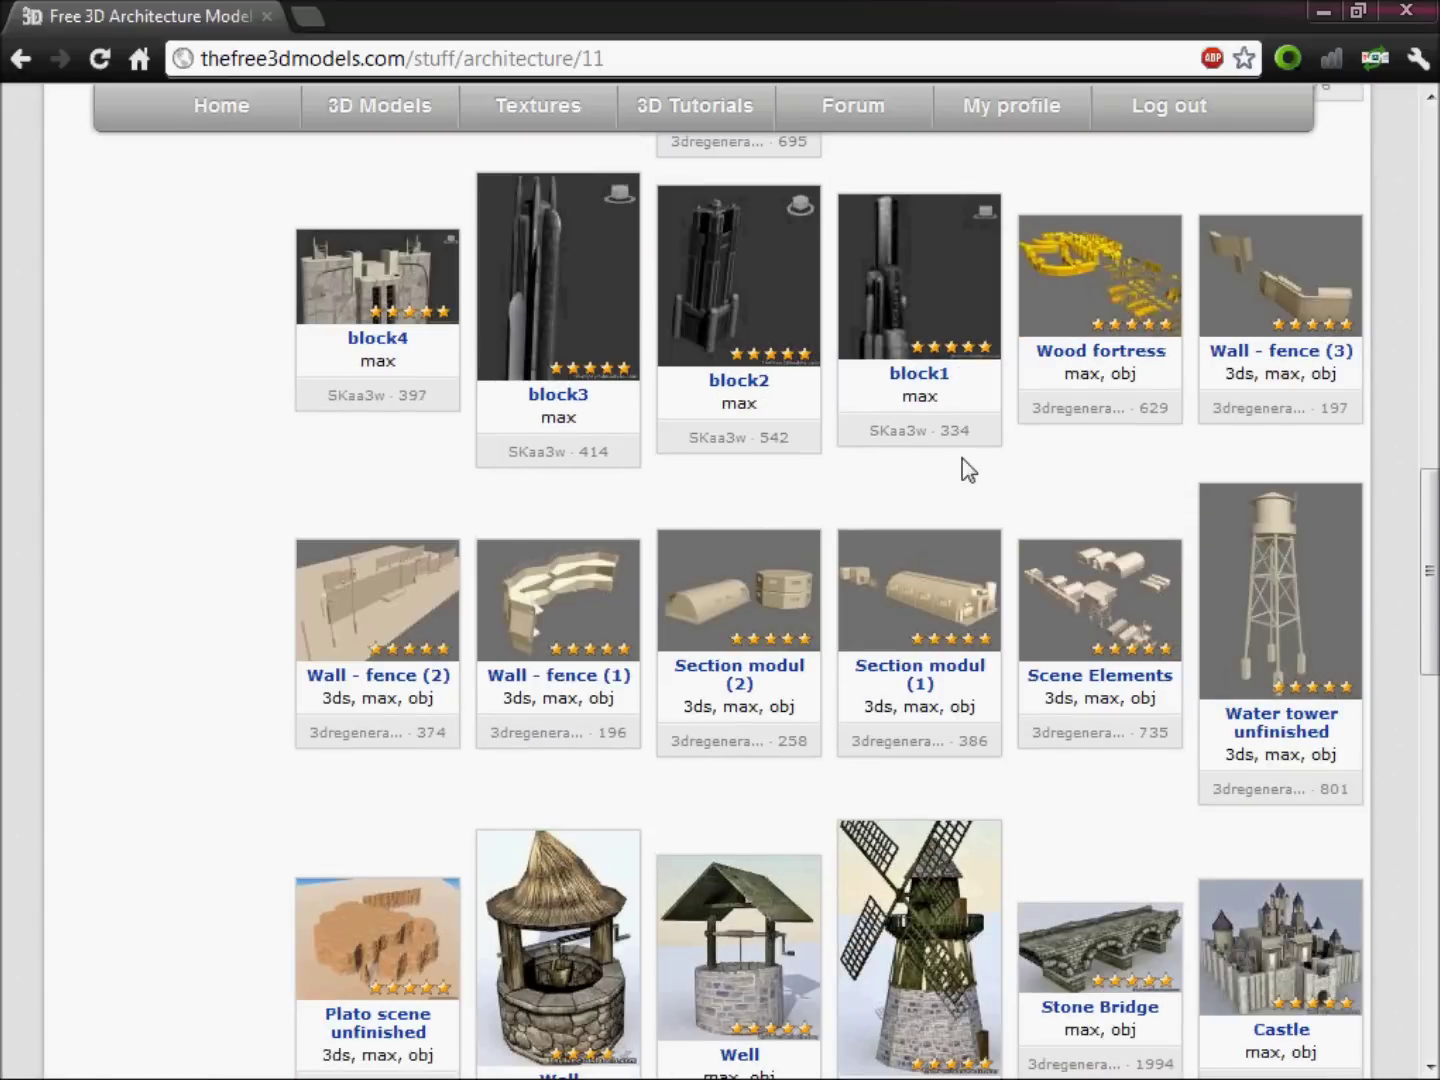
{"action": "scroll", "coordinate": [966, 468], "scroll_direction": "down", "scroll_amount": 4}
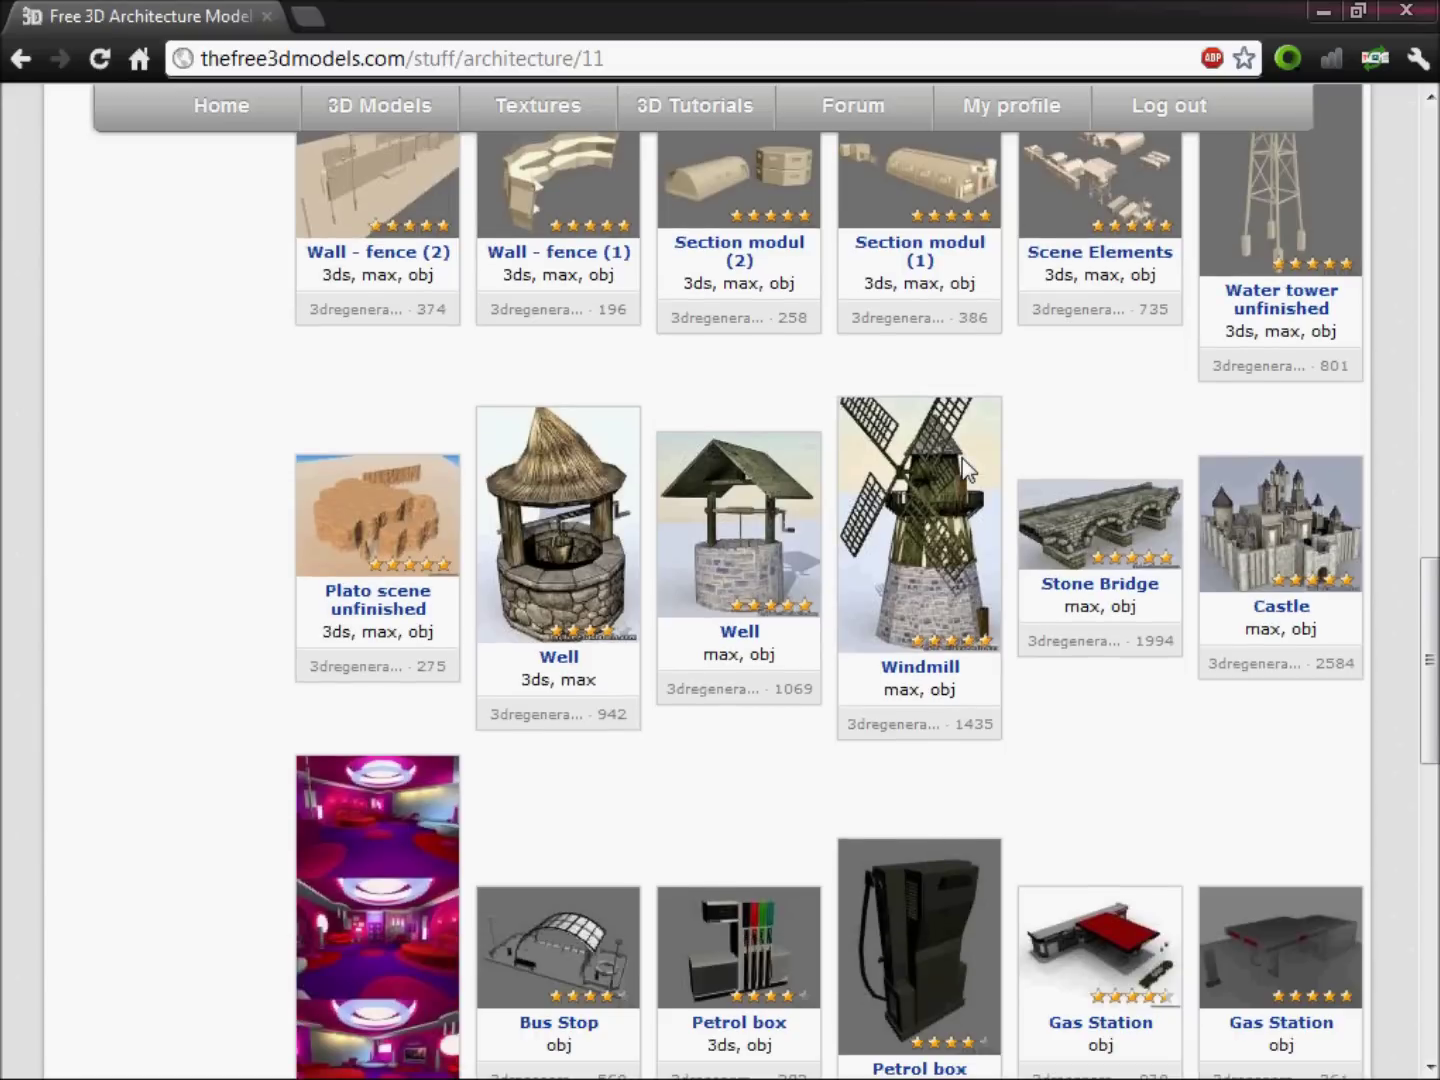
{"action": "scroll", "coordinate": [961, 462], "scroll_direction": "down", "scroll_amount": 5}
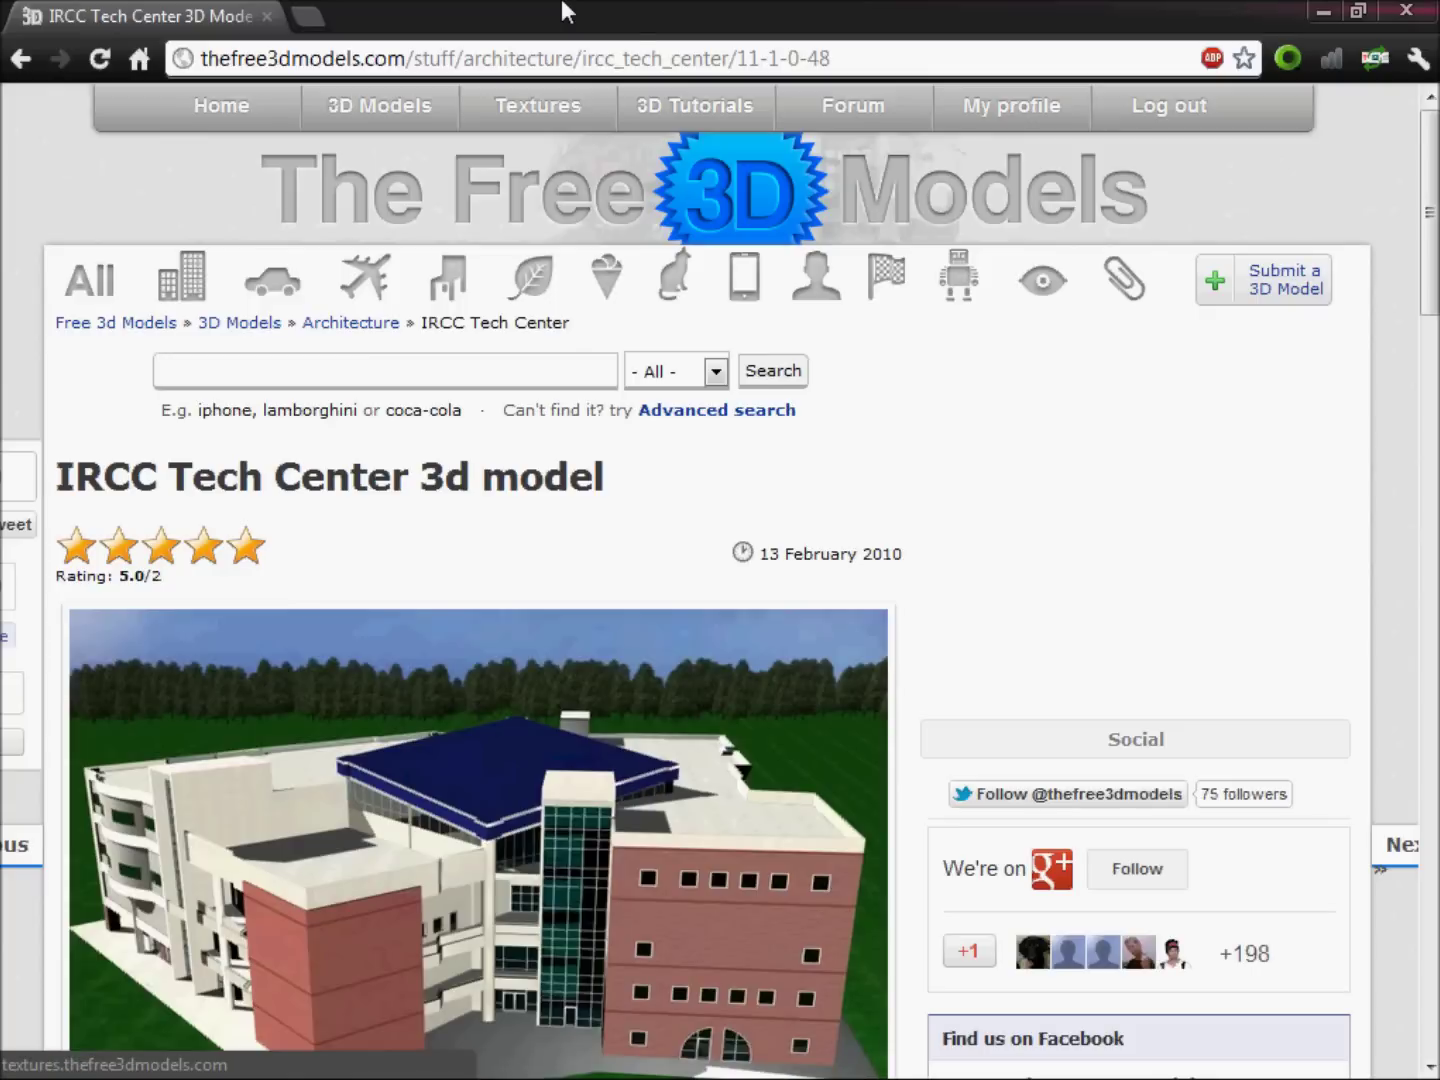
Step: Examine the IRCC Tech Center page, from its title and preview images down to the file format and download section
{"action": "scroll", "coordinate": [935, 379], "scroll_direction": "down", "scroll_amount": 4}
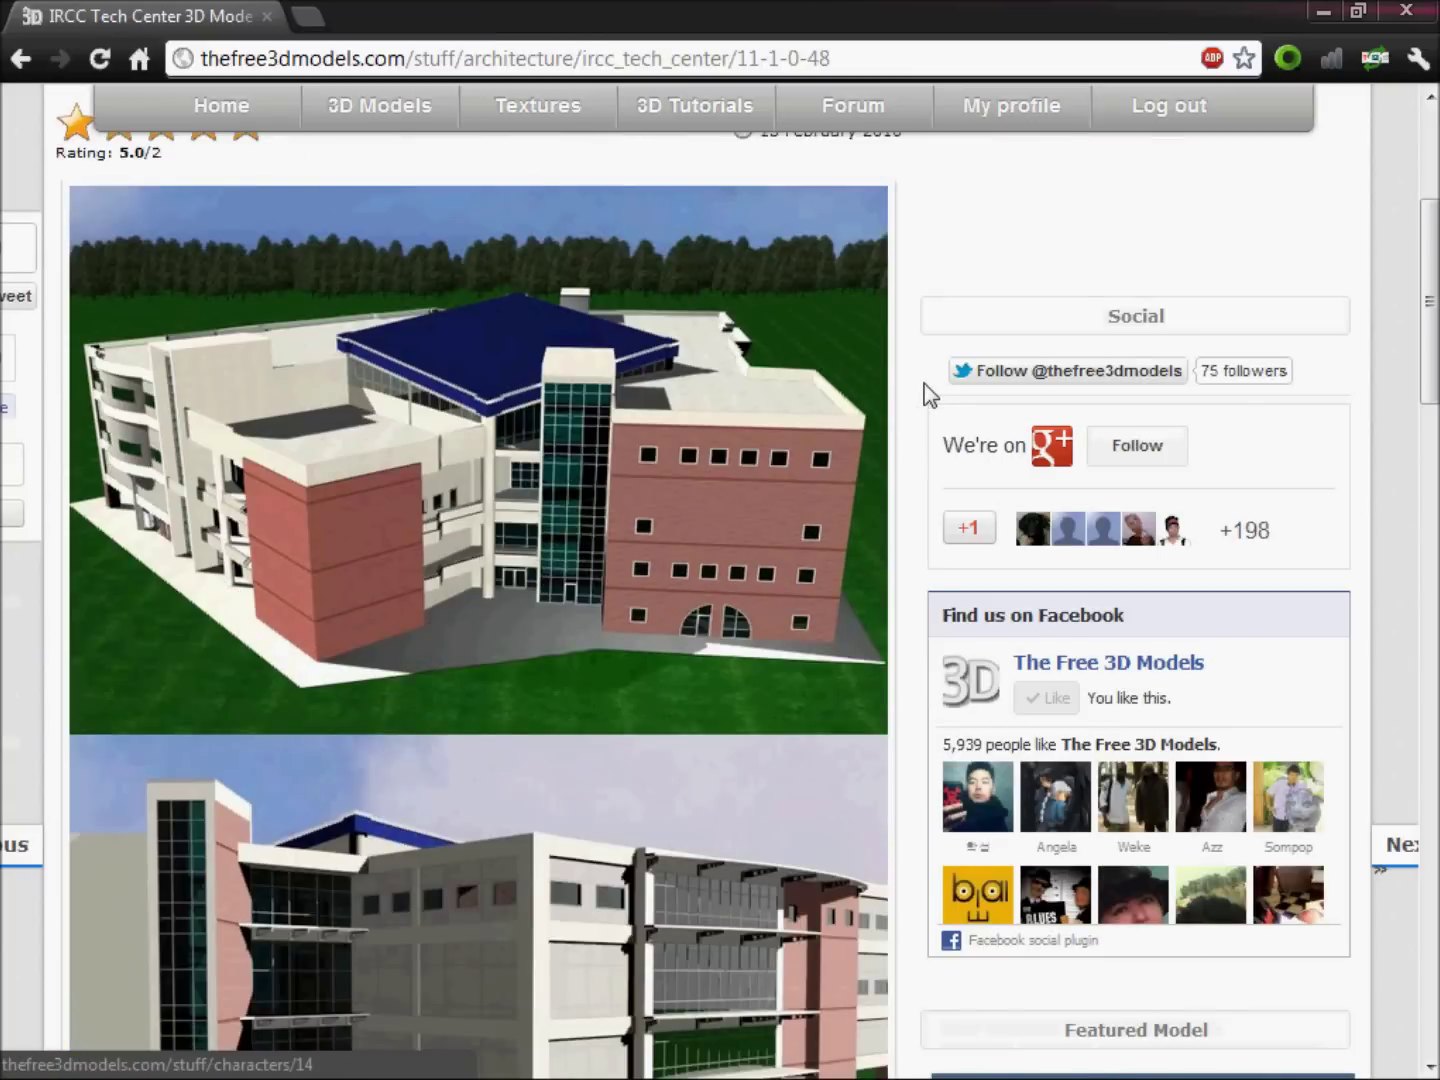
{"action": "scroll", "coordinate": [773, 339], "scroll_direction": "down", "scroll_amount": 2}
{"action": "scroll", "coordinate": [600, 360], "scroll_direction": "up", "scroll_amount": 5}
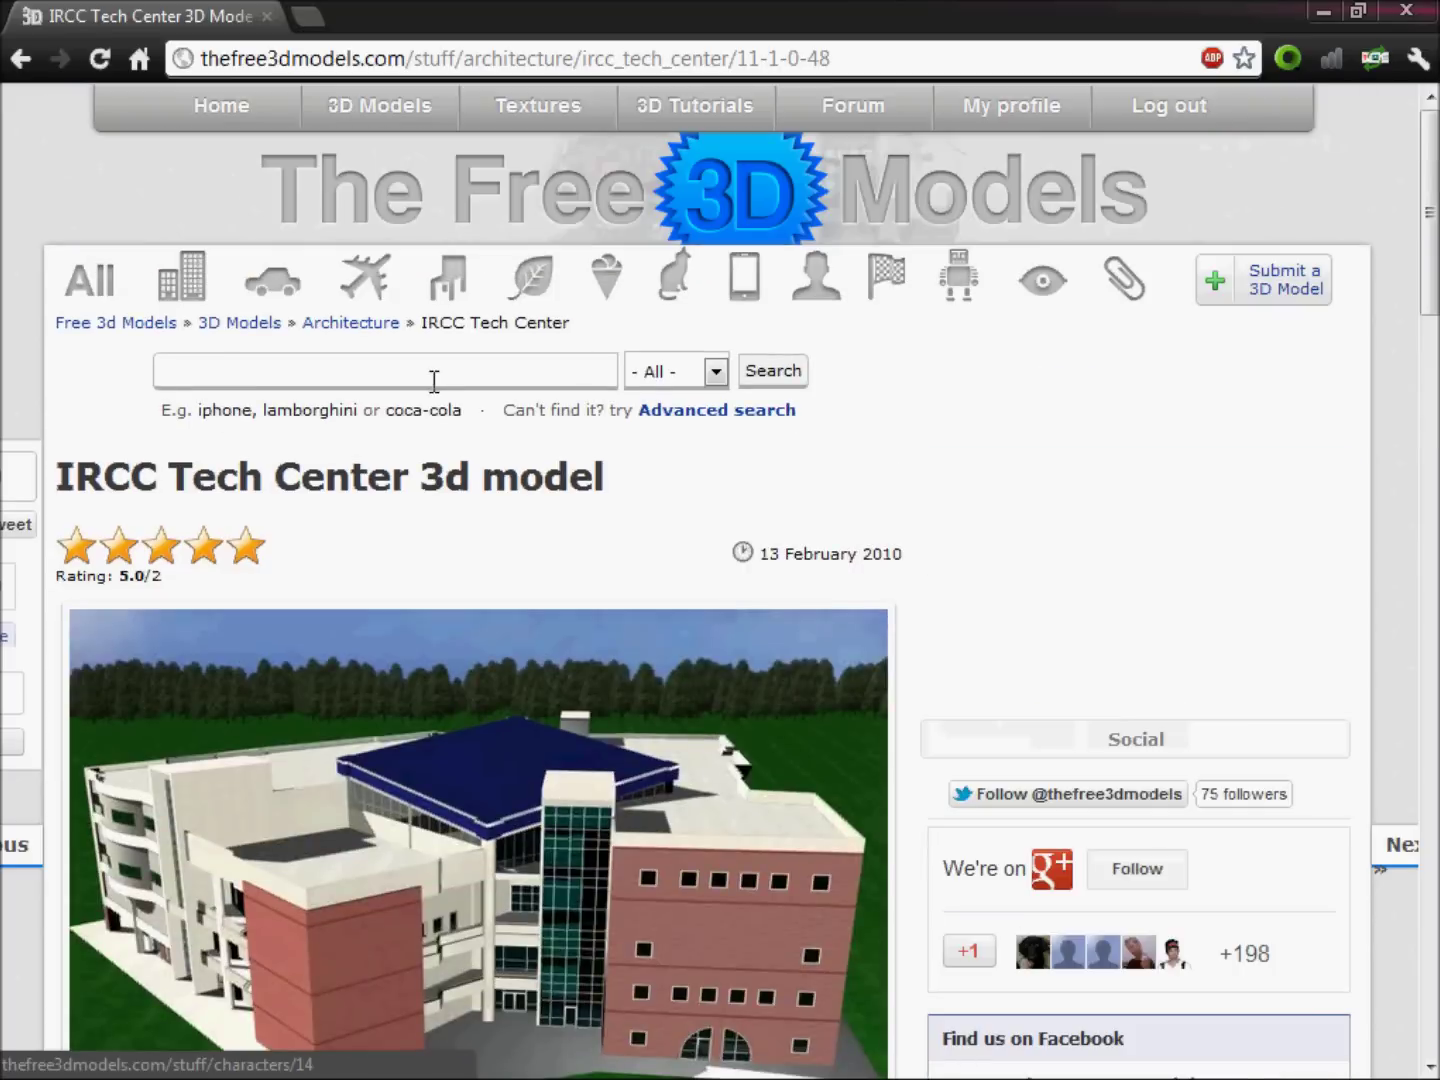
{"action": "left_click_drag", "start_coordinate": [66, 478], "coordinate": [633, 476]}
{"action": "left_click", "coordinate": [632, 468]}
{"action": "scroll", "coordinate": [631, 462], "scroll_direction": "down", "scroll_amount": 4}
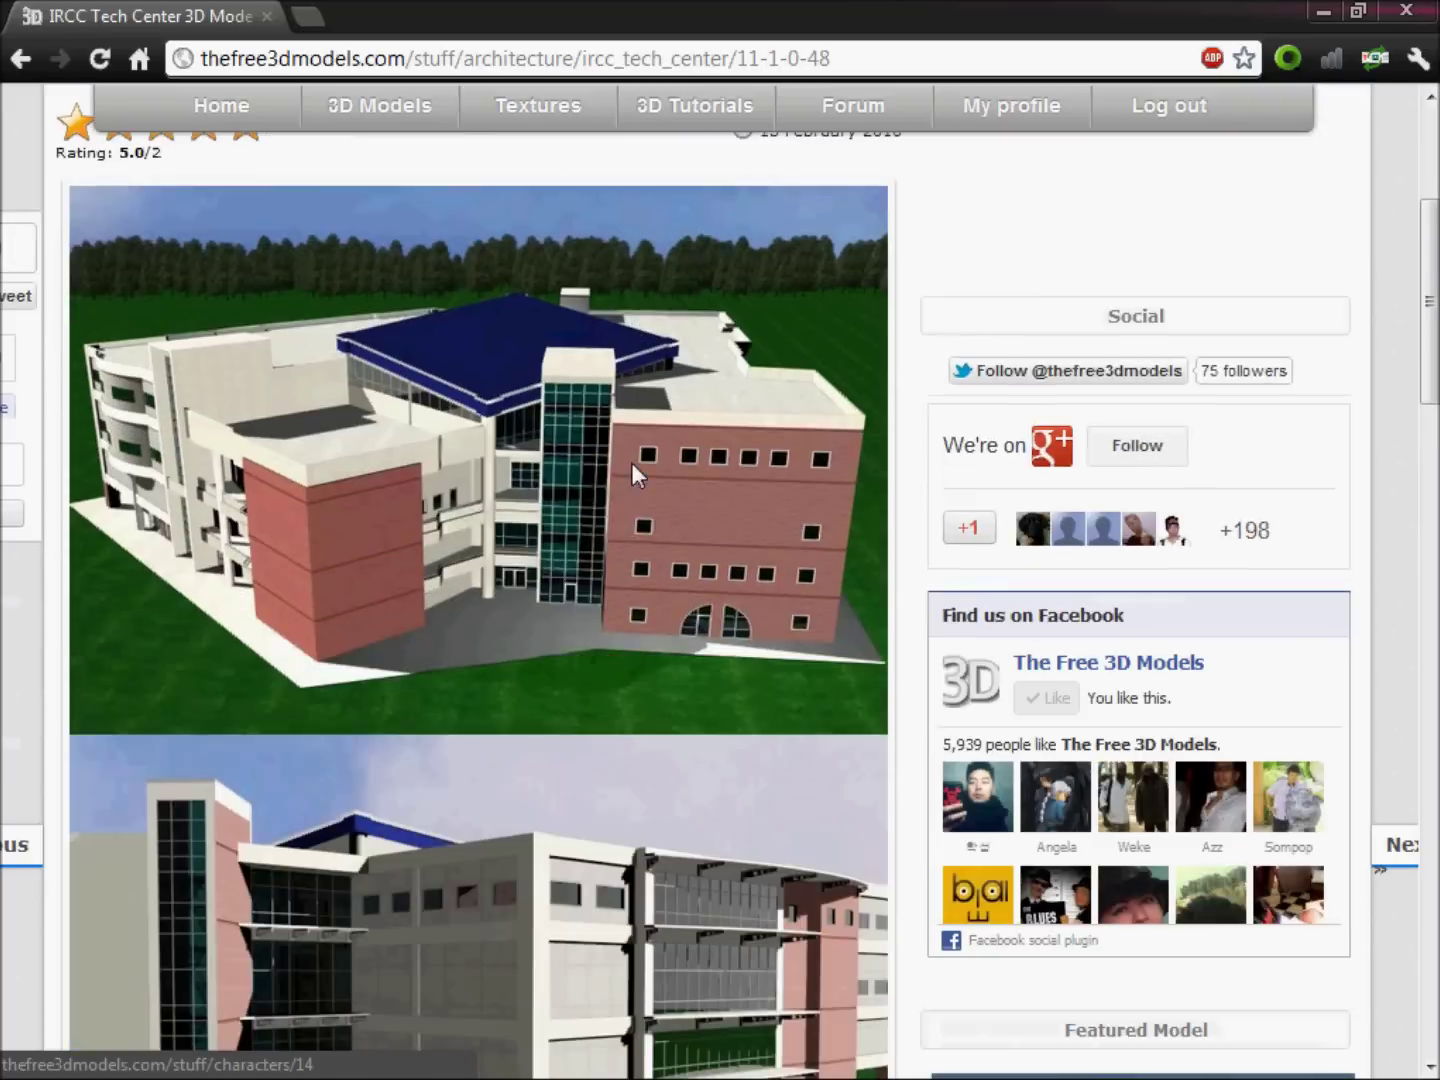
{"action": "scroll", "coordinate": [685, 466], "scroll_direction": "down", "scroll_amount": 4}
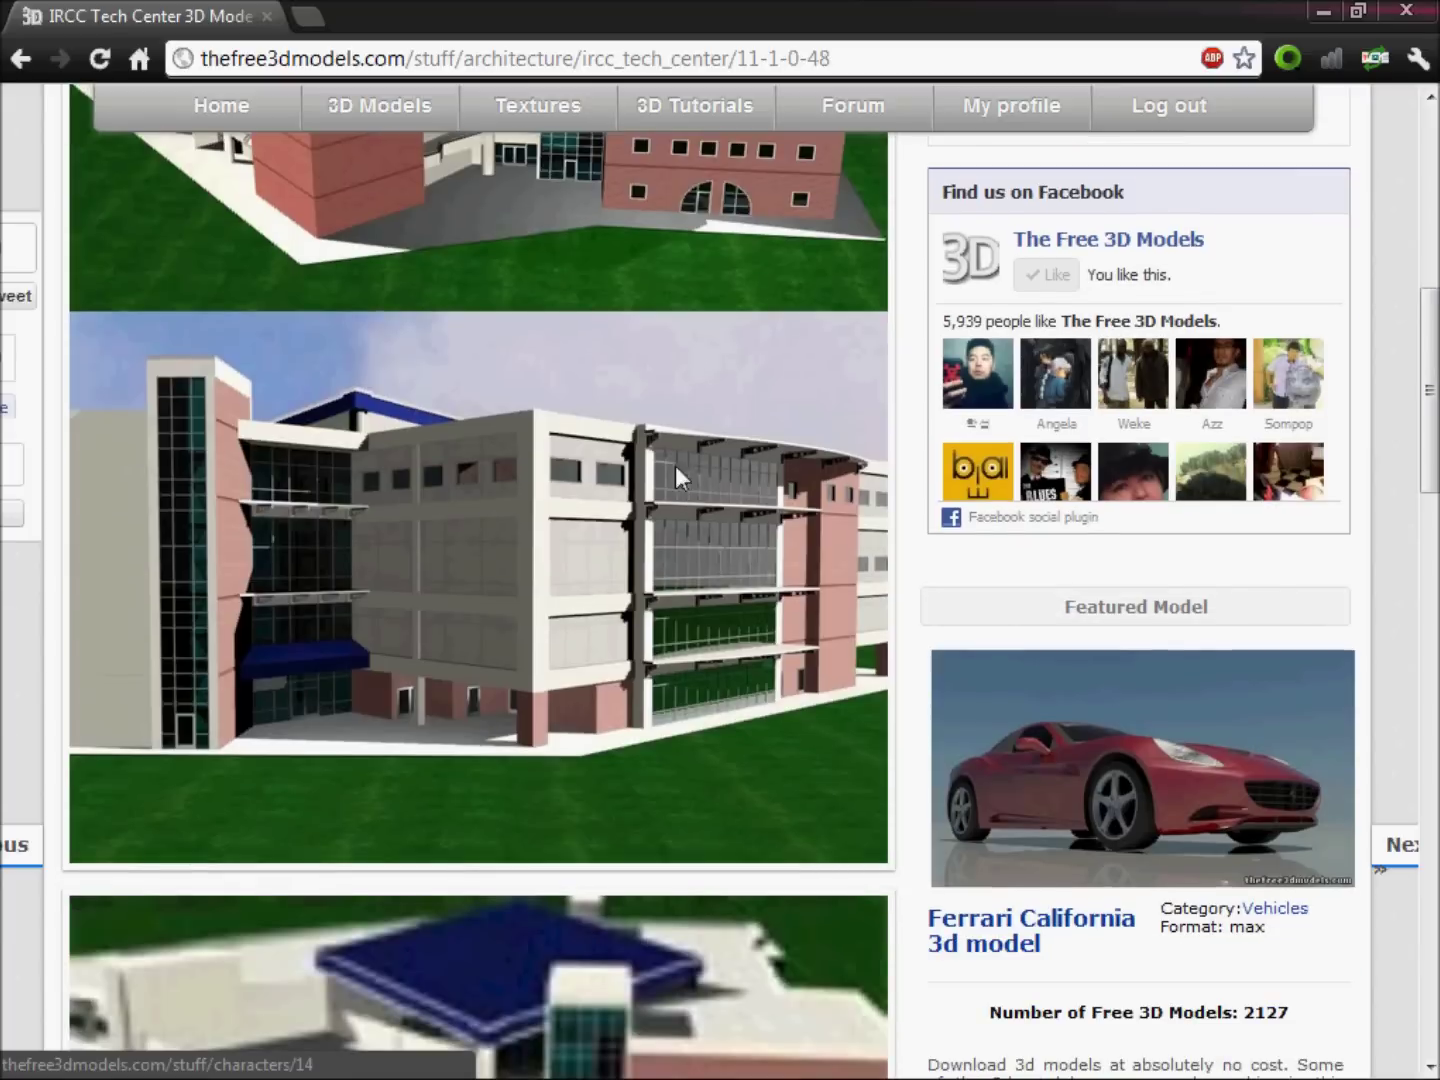
{"action": "scroll", "coordinate": [662, 458], "scroll_direction": "down", "scroll_amount": 1}
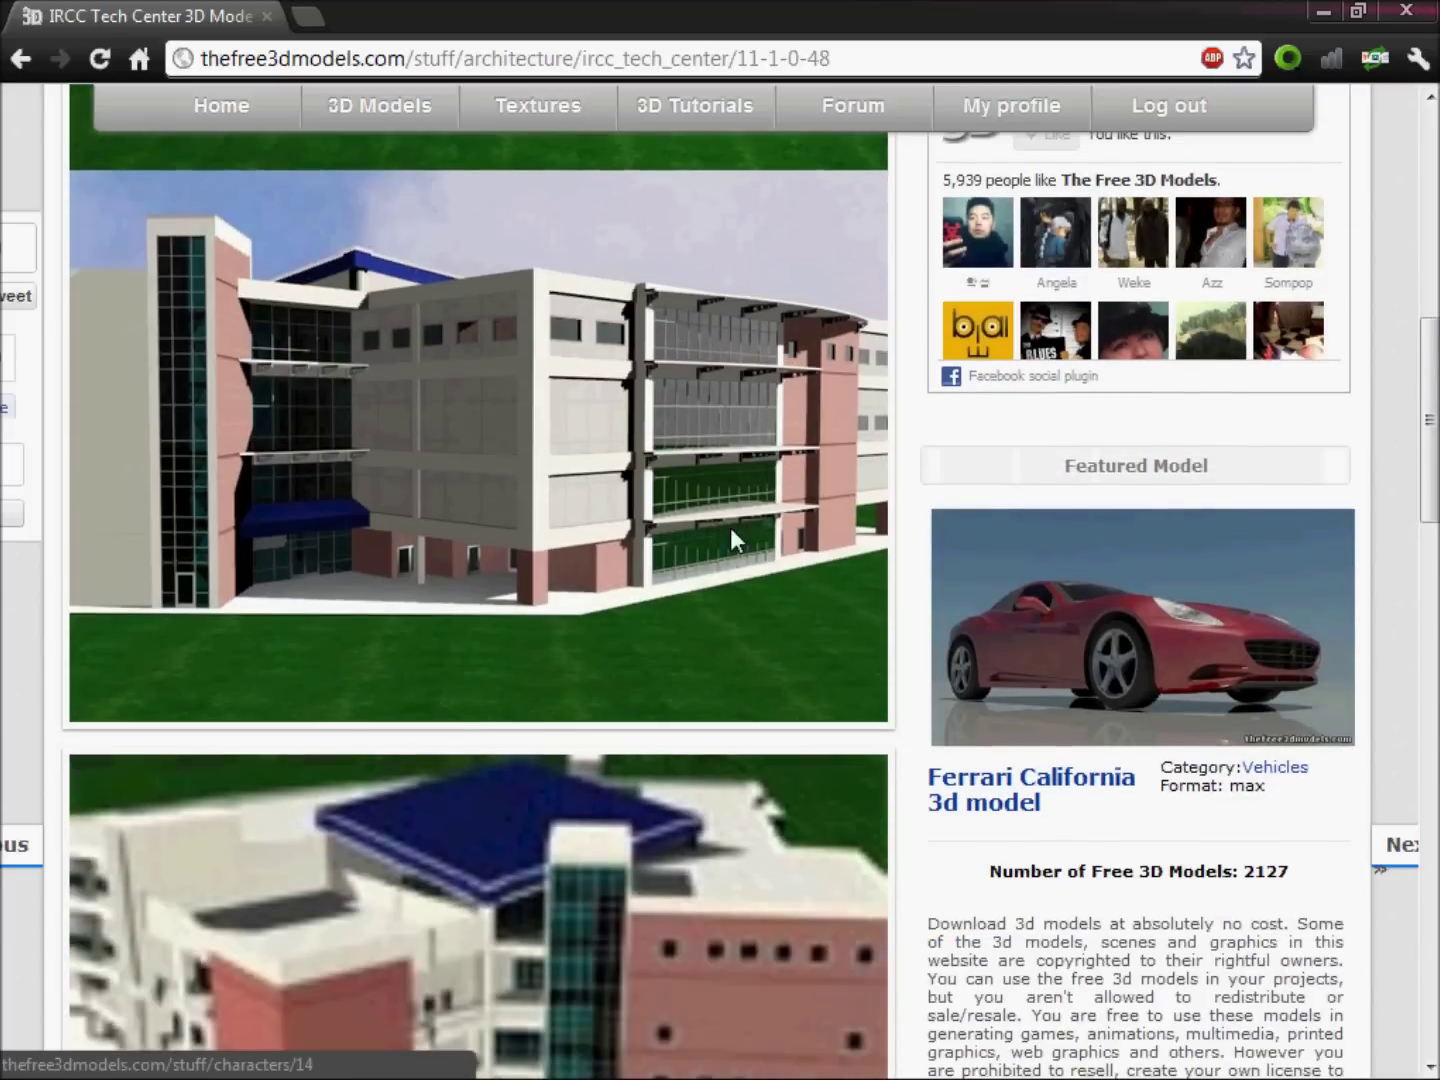
{"action": "scroll", "coordinate": [730, 526], "scroll_direction": "down", "scroll_amount": 1}
{"action": "scroll", "coordinate": [727, 524], "scroll_direction": "down", "scroll_amount": 7}
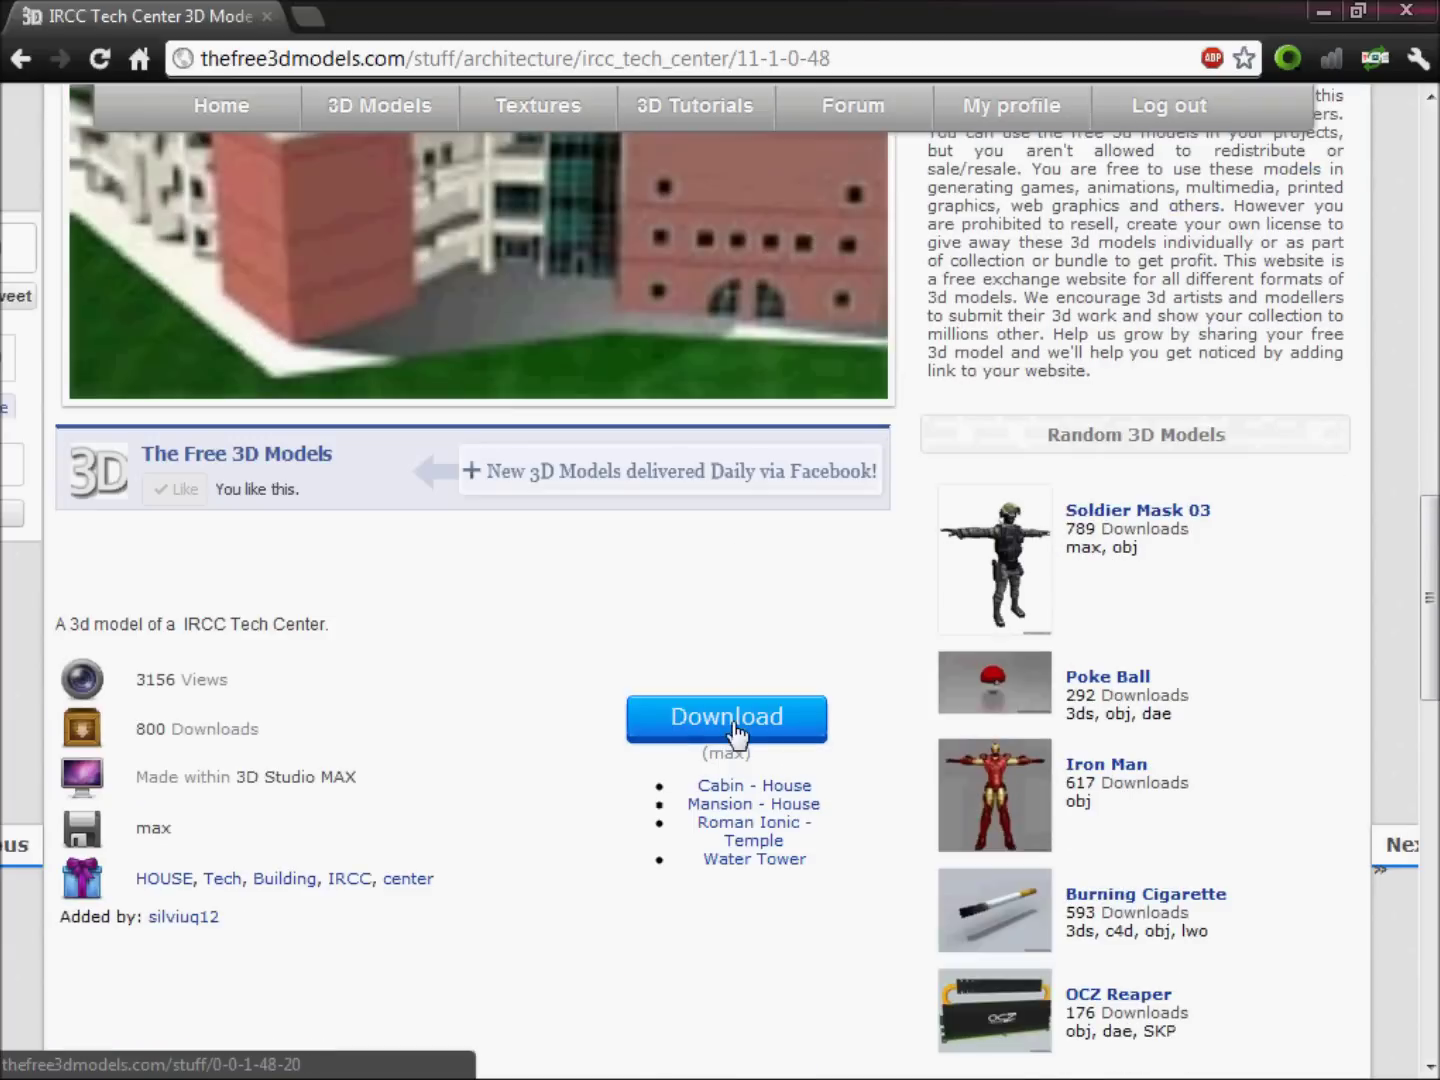
Step: Open the previous Architecture listing in a separate tab and go to its category bar
{"action": "middle_click", "coordinate": [18, 58]}
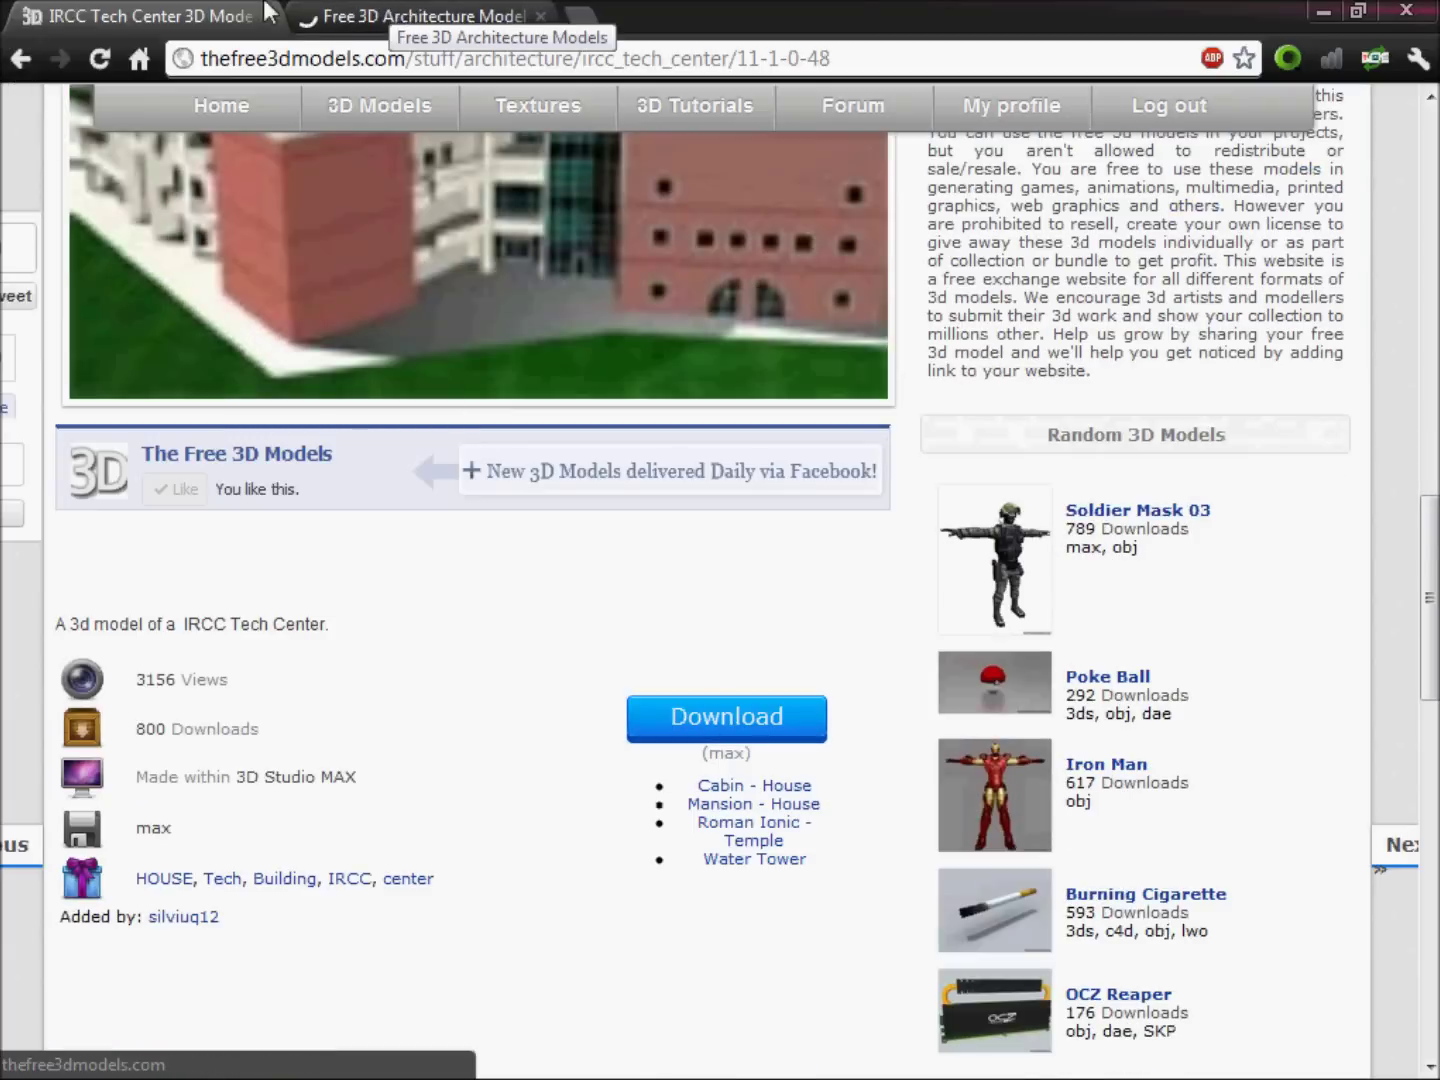
{"action": "left_click", "coordinate": [430, 15]}
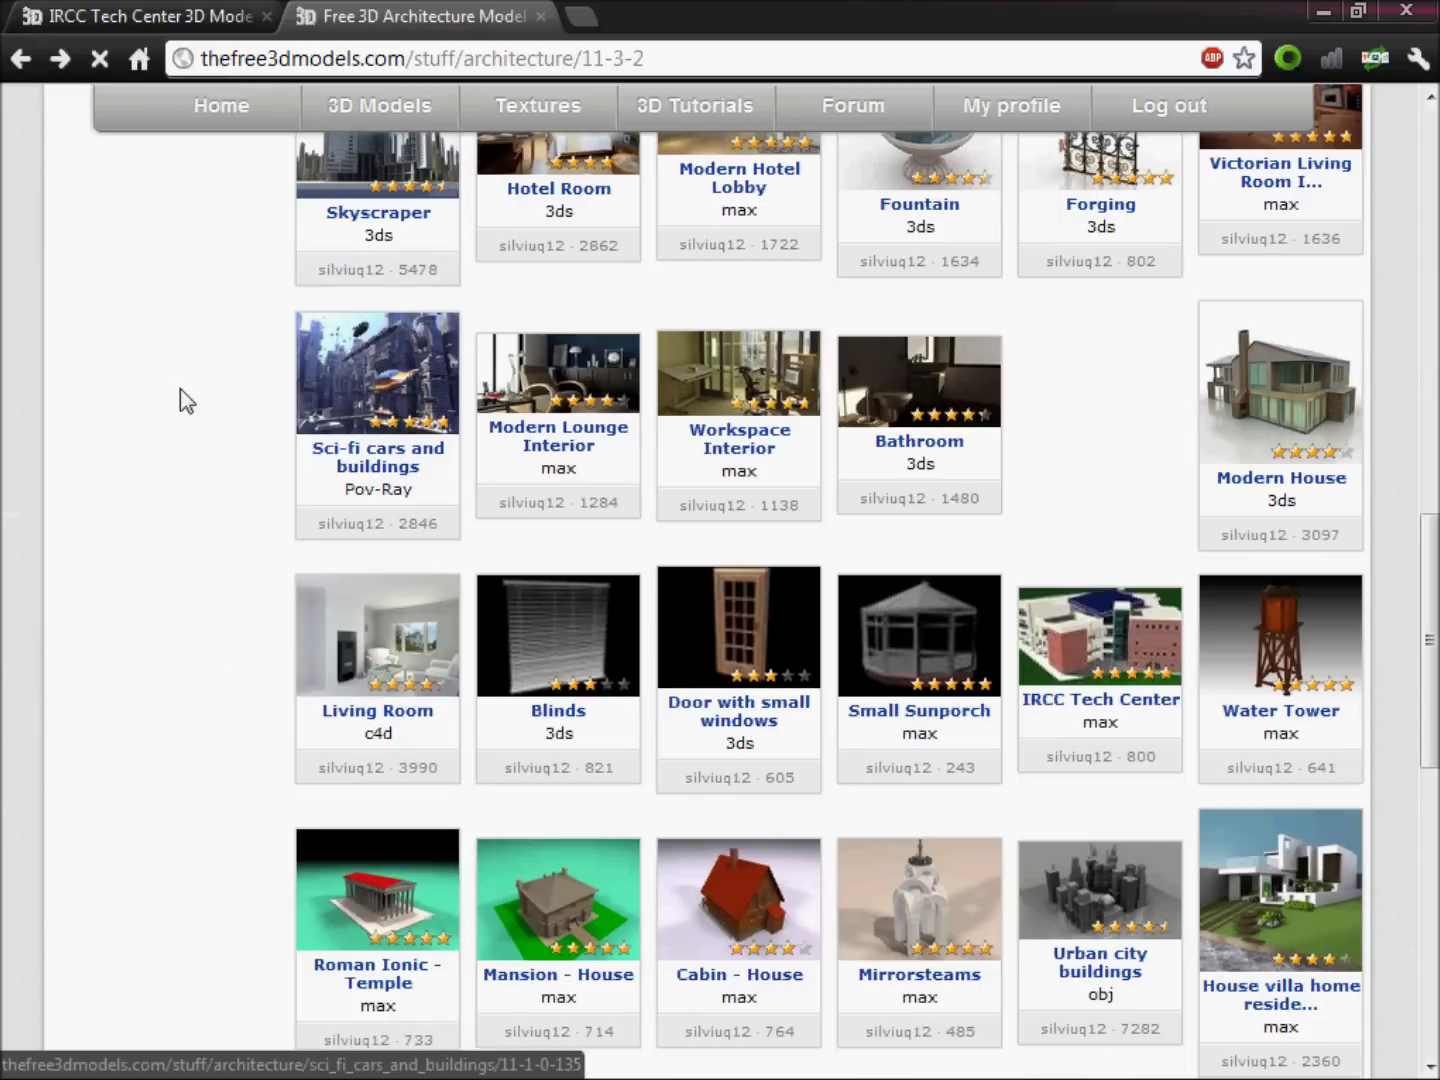
{"action": "scroll", "coordinate": [164, 599], "scroll_direction": "up", "scroll_amount": 13}
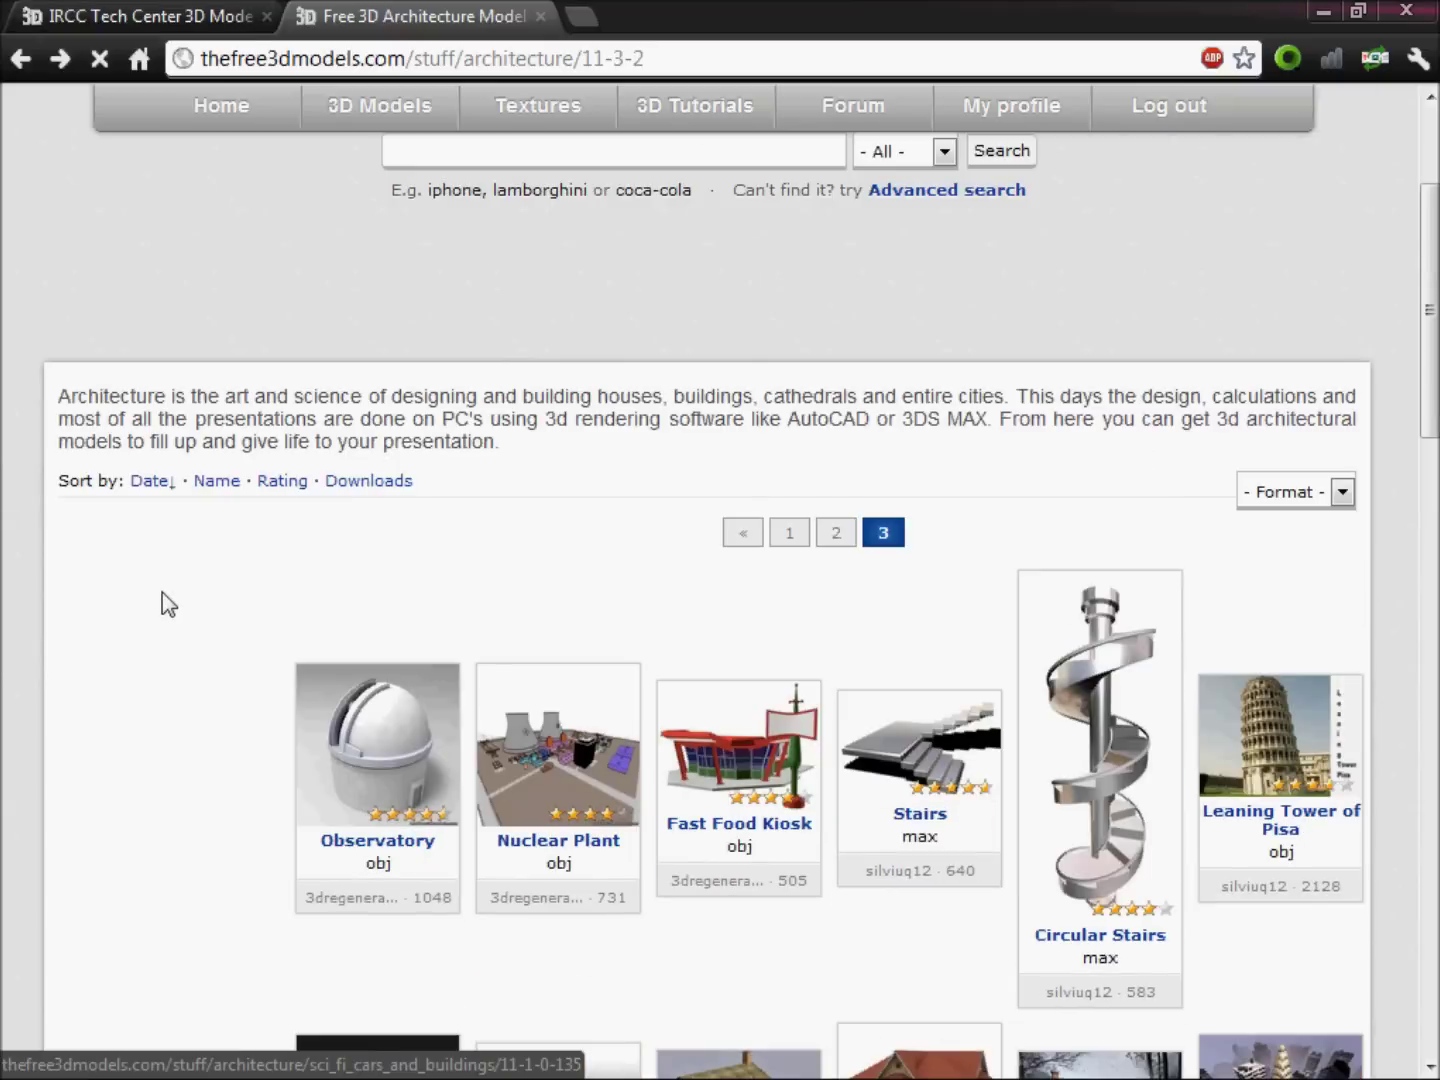
{"action": "scroll", "coordinate": [74, 587], "scroll_direction": "up", "scroll_amount": 3}
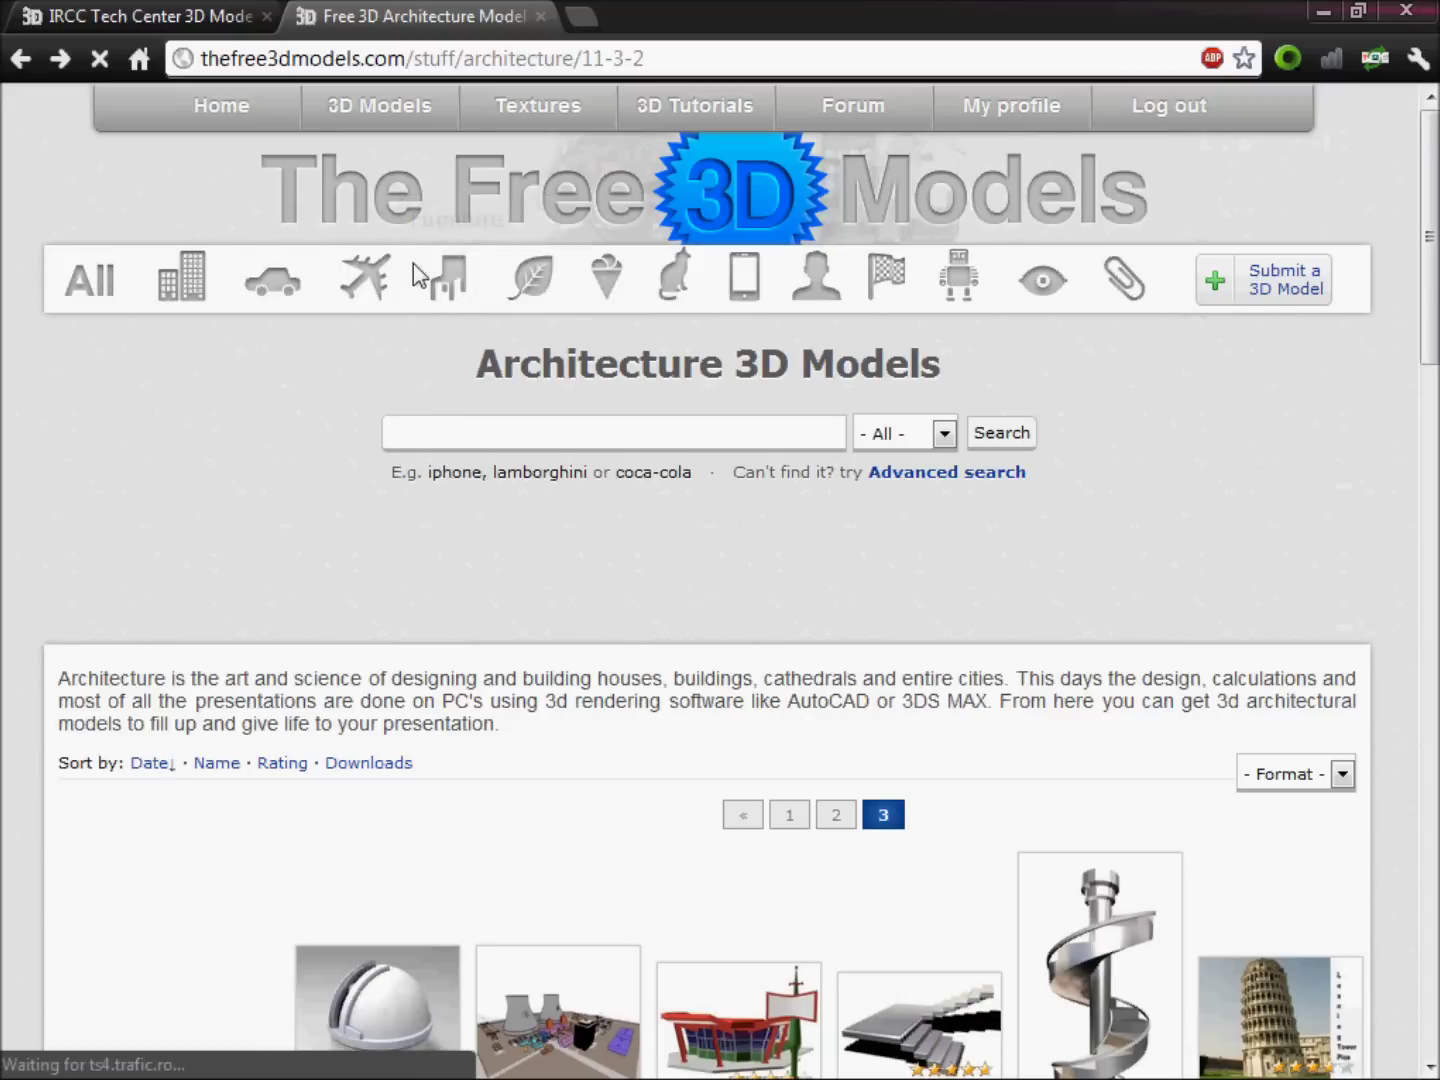
Step: Open the Furniture category and look through the first page of models
{"action": "left_click", "coordinate": [448, 282]}
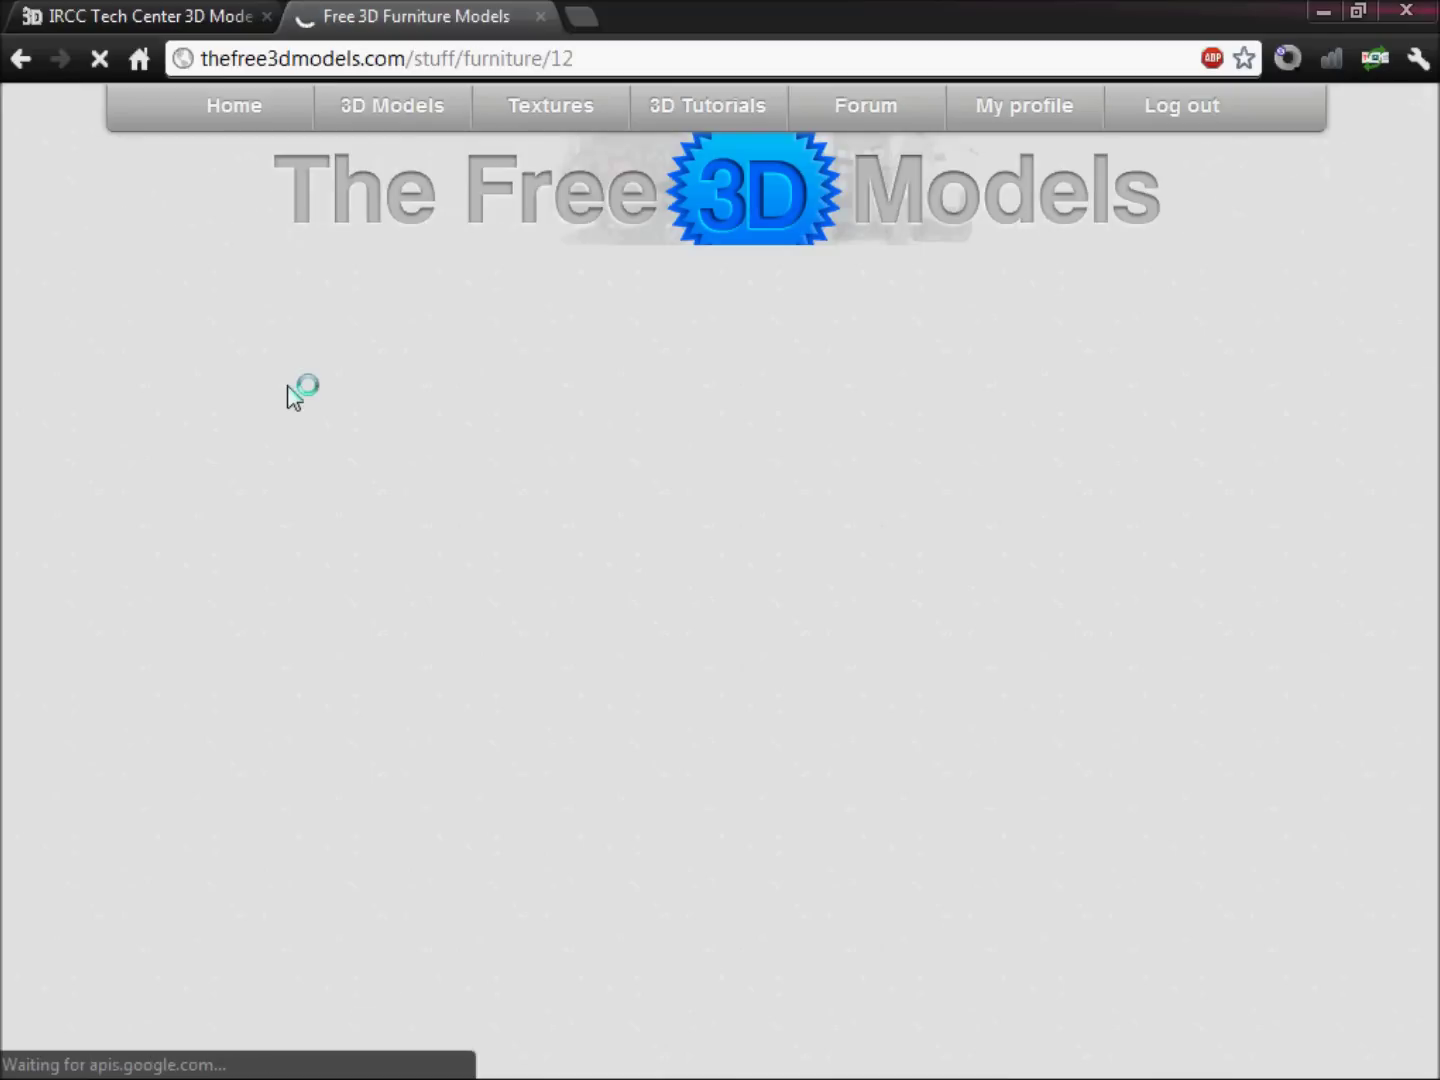
{"action": "scroll", "coordinate": [118, 428], "scroll_direction": "down", "scroll_amount": 3}
{"action": "scroll", "coordinate": [118, 428], "scroll_direction": "down", "scroll_amount": 3}
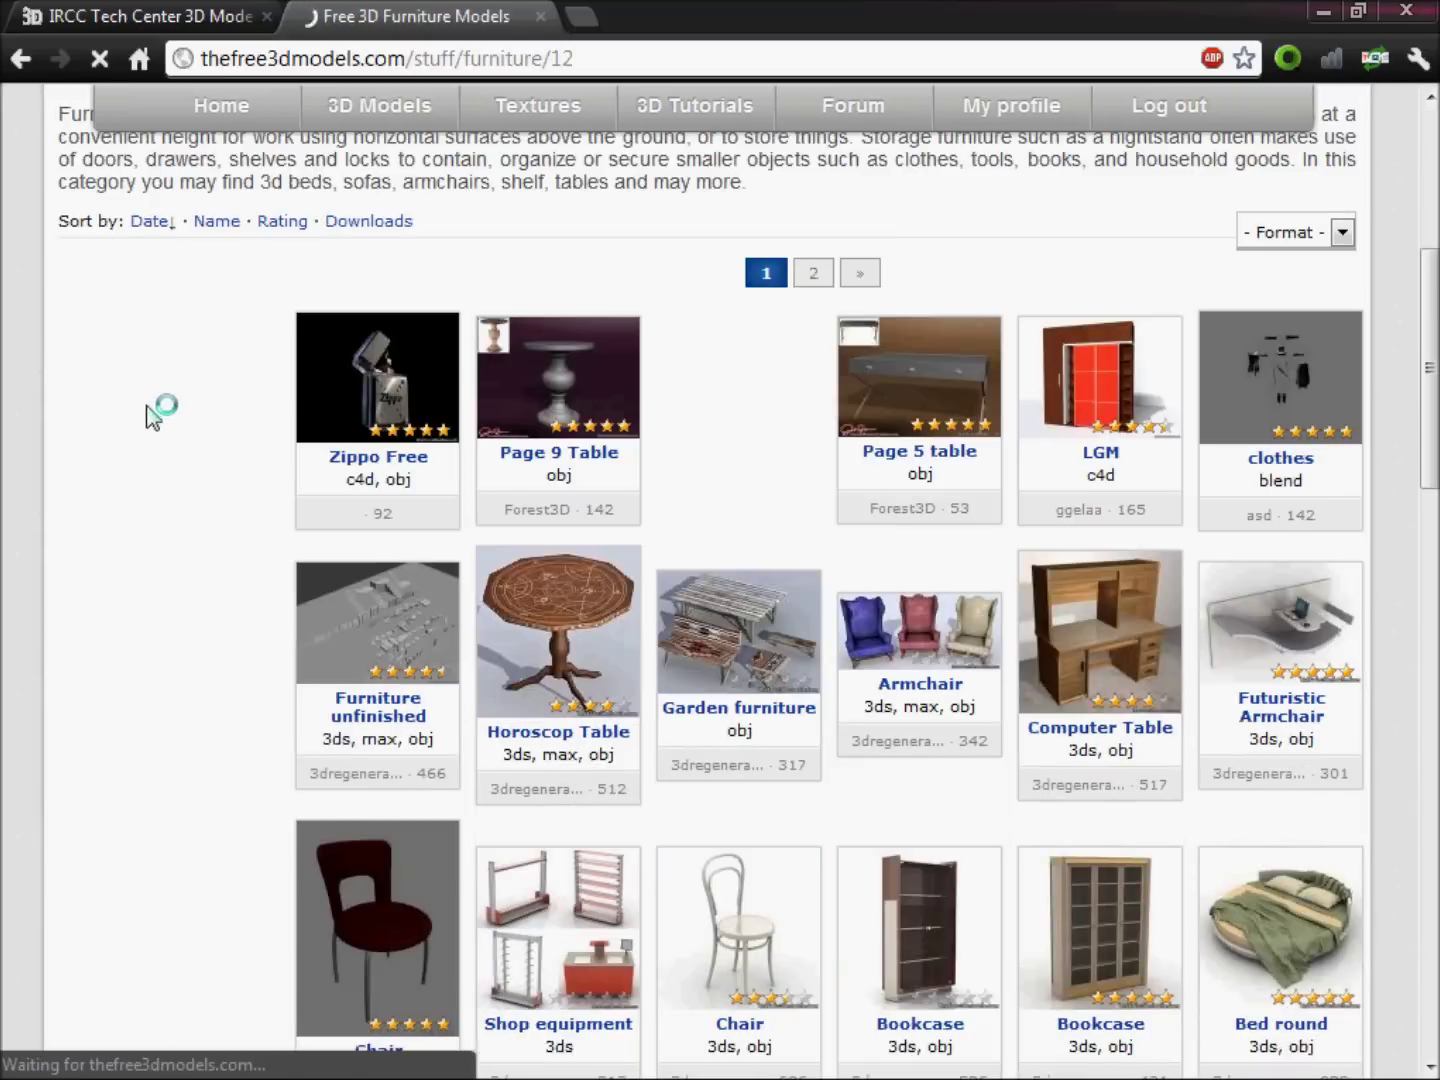
{"action": "scroll", "coordinate": [152, 412], "scroll_direction": "down", "scroll_amount": 7}
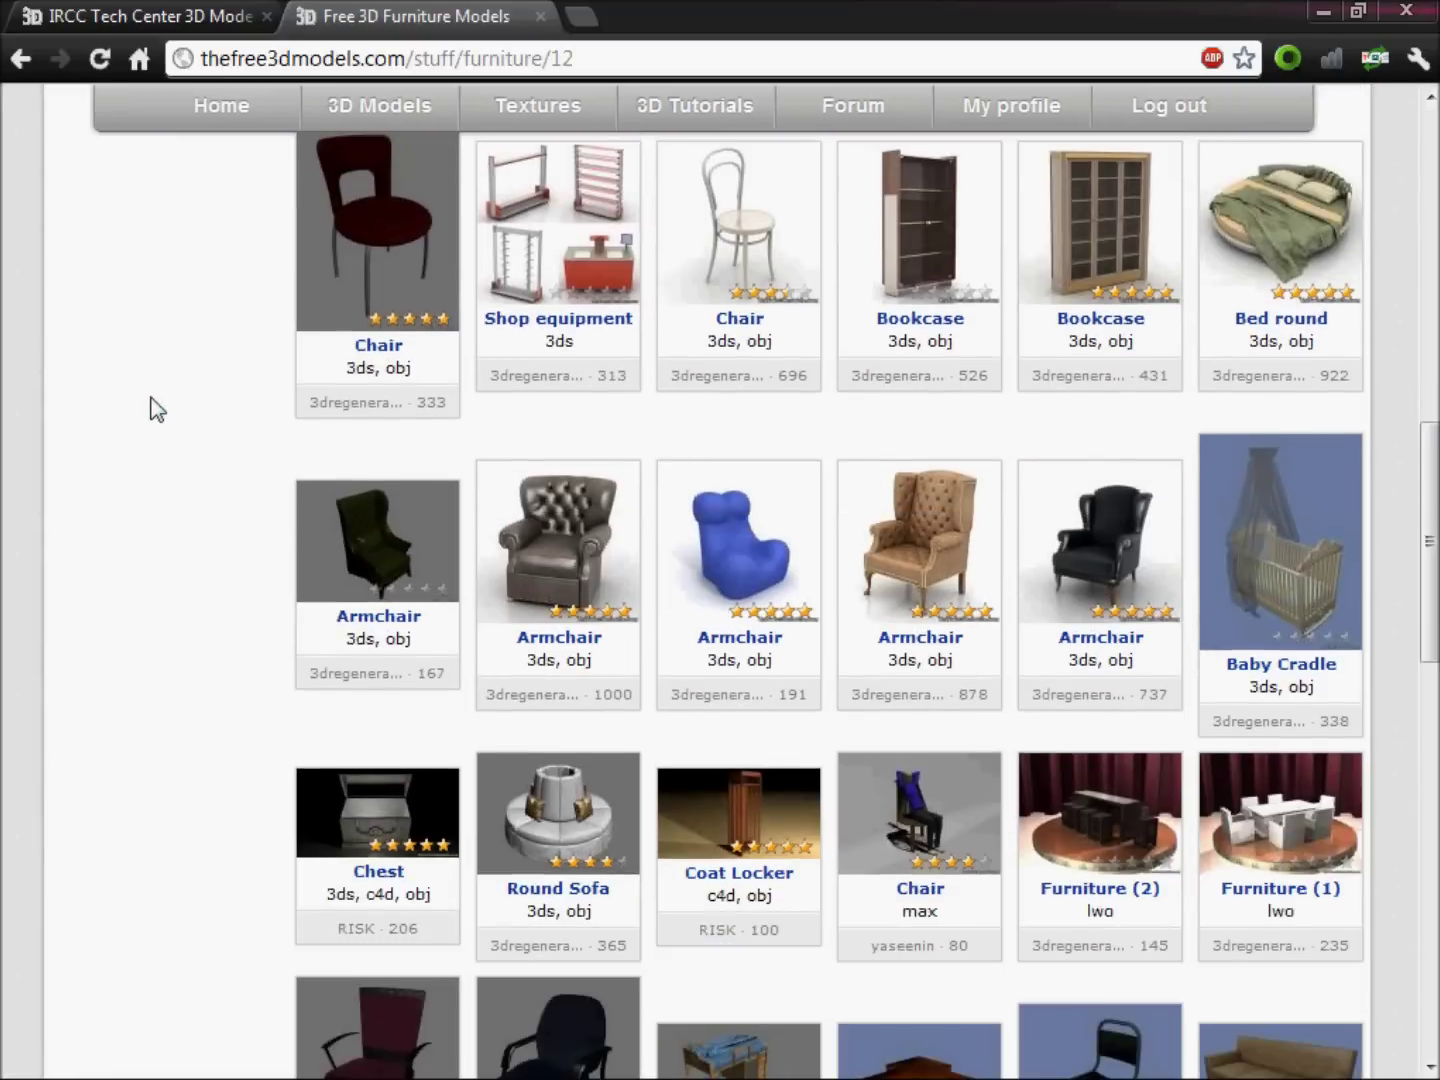
{"action": "scroll", "coordinate": [156, 404], "scroll_direction": "down", "scroll_amount": 4}
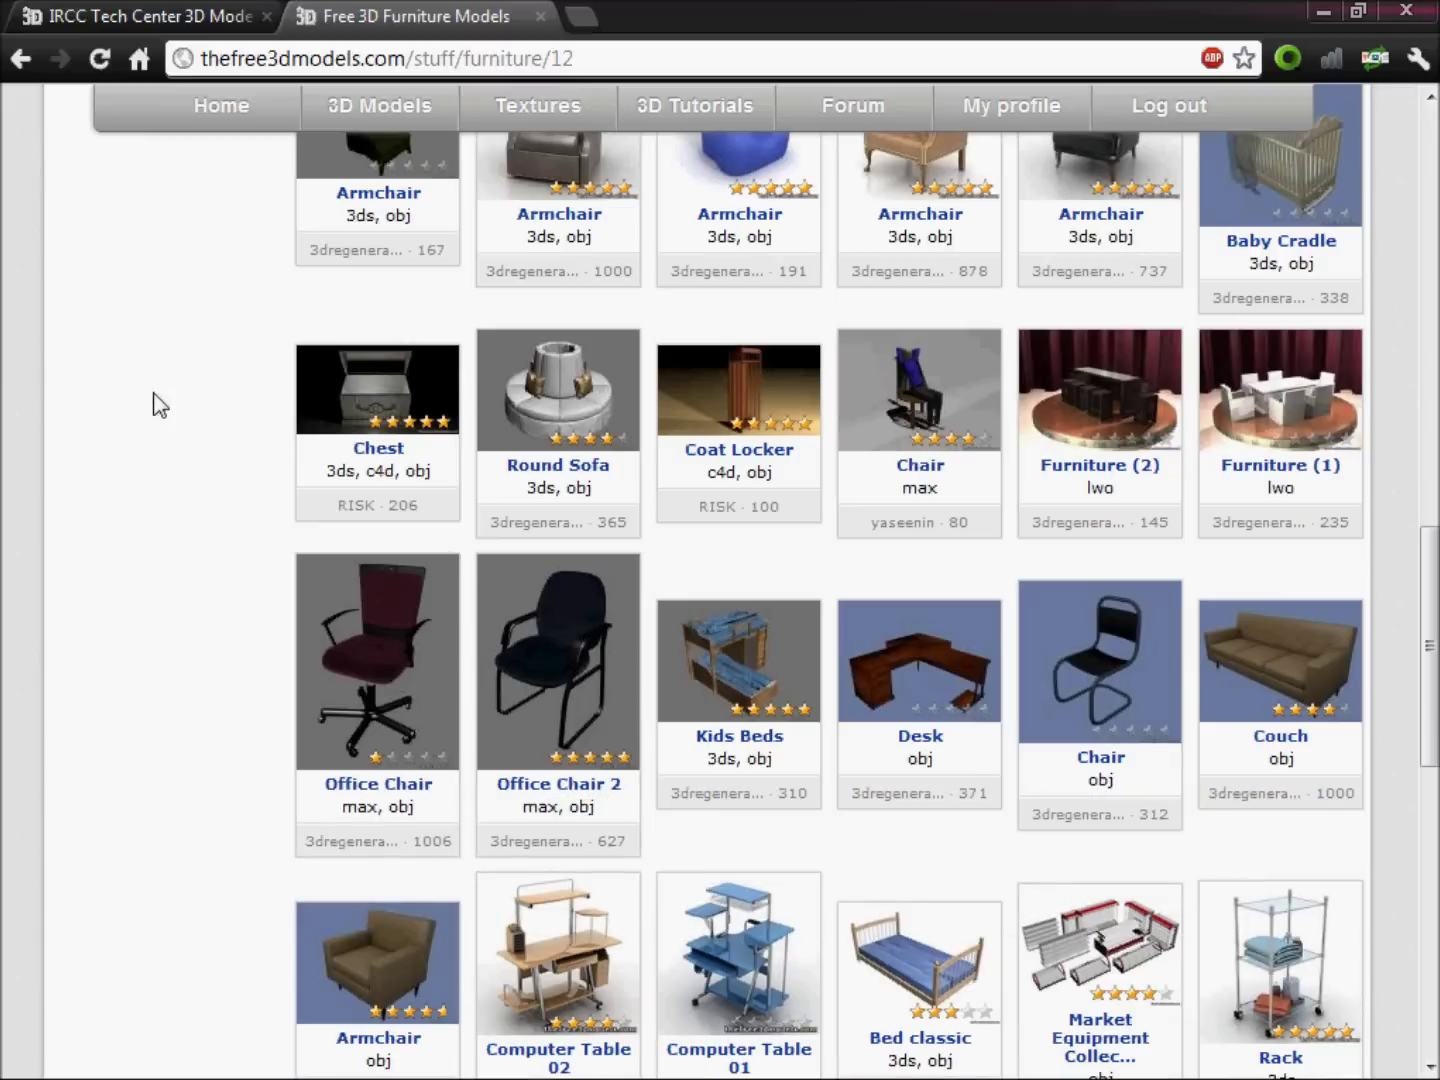
{"action": "scroll", "coordinate": [155, 404], "scroll_direction": "down", "scroll_amount": 7}
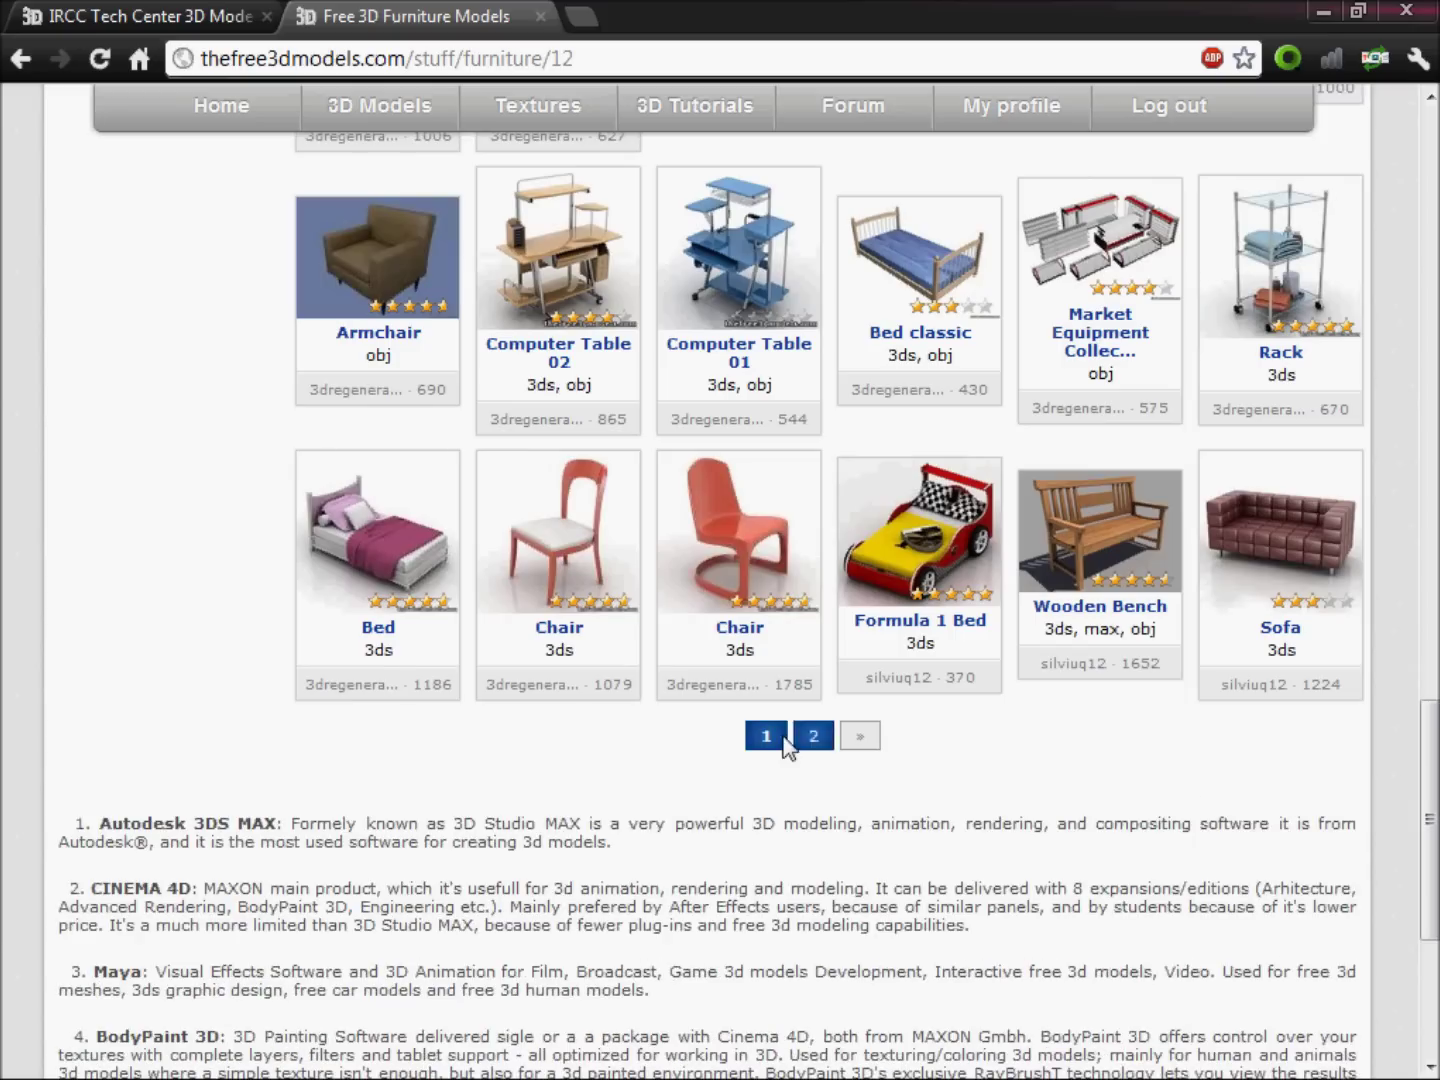
Step: Look through page 2 of the furniture models and return to the IRCC Tech Center page
{"action": "left_click", "coordinate": [822, 736]}
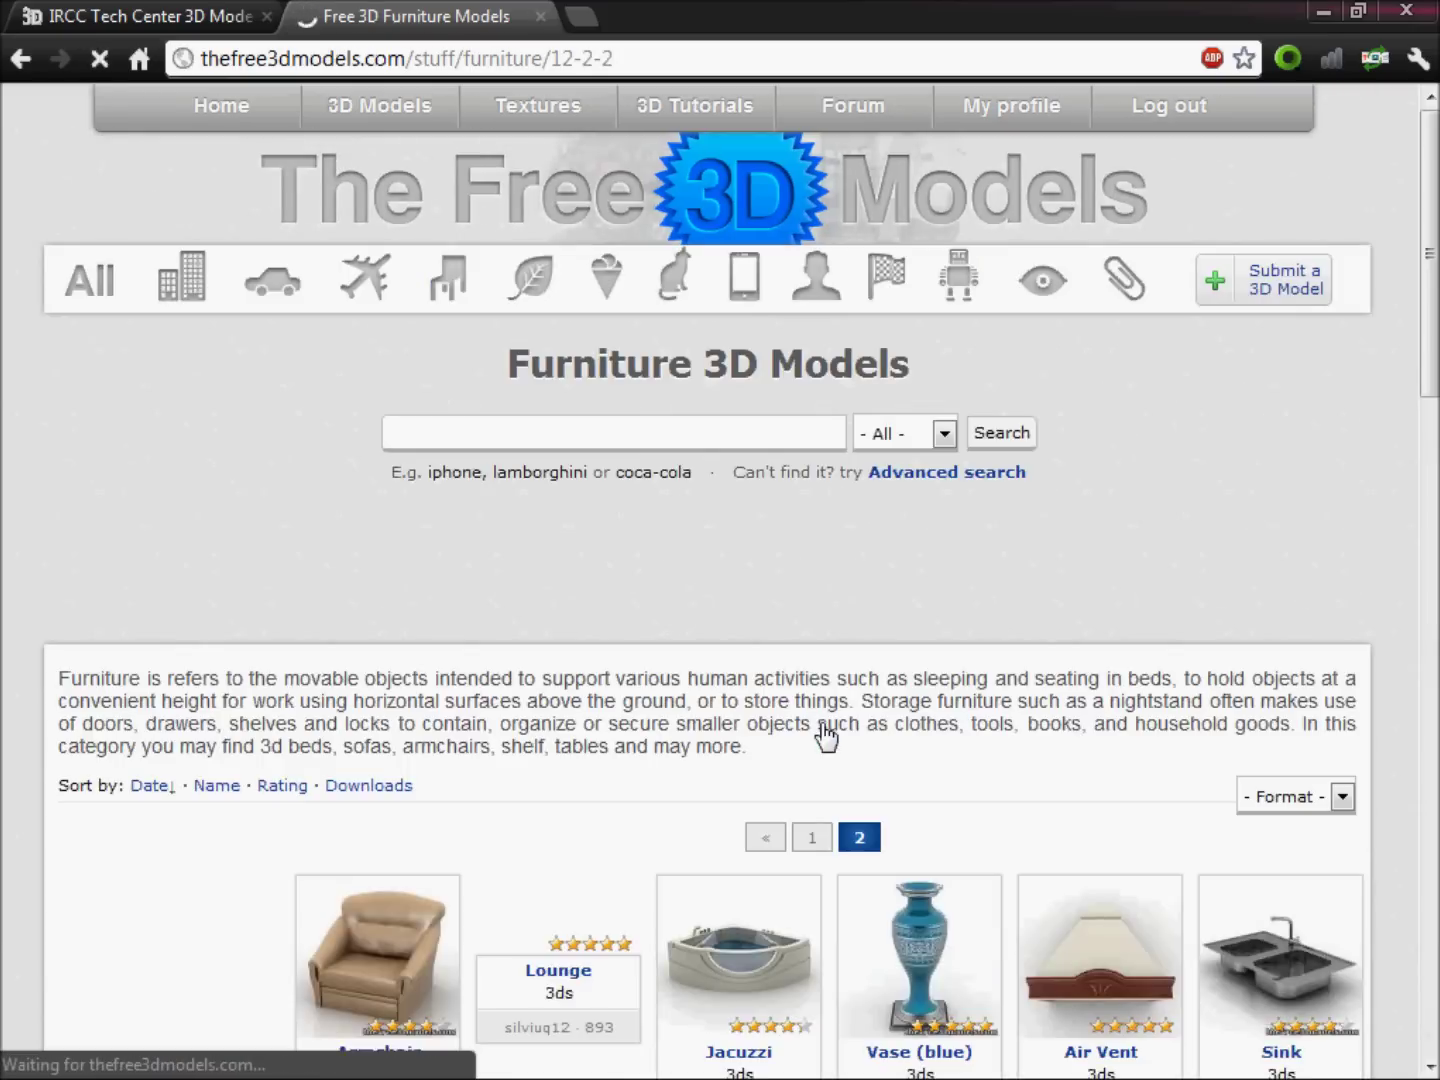
{"action": "scroll", "coordinate": [826, 736], "scroll_direction": "down", "scroll_amount": 8}
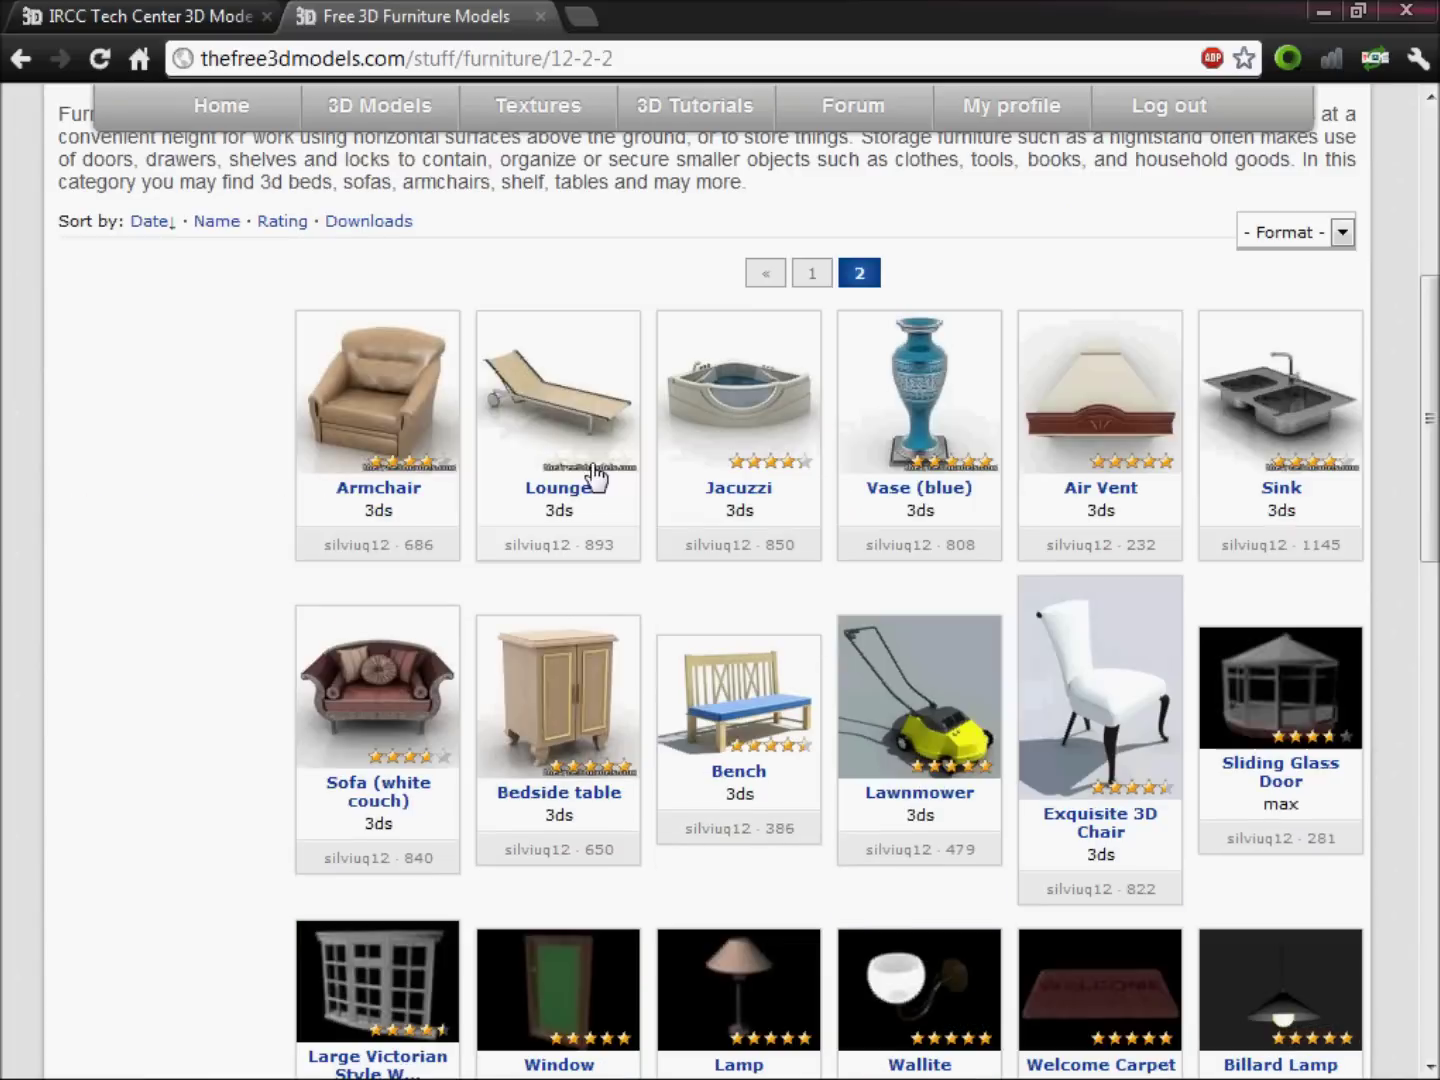
{"action": "scroll", "coordinate": [19, 371], "scroll_direction": "down", "scroll_amount": 3}
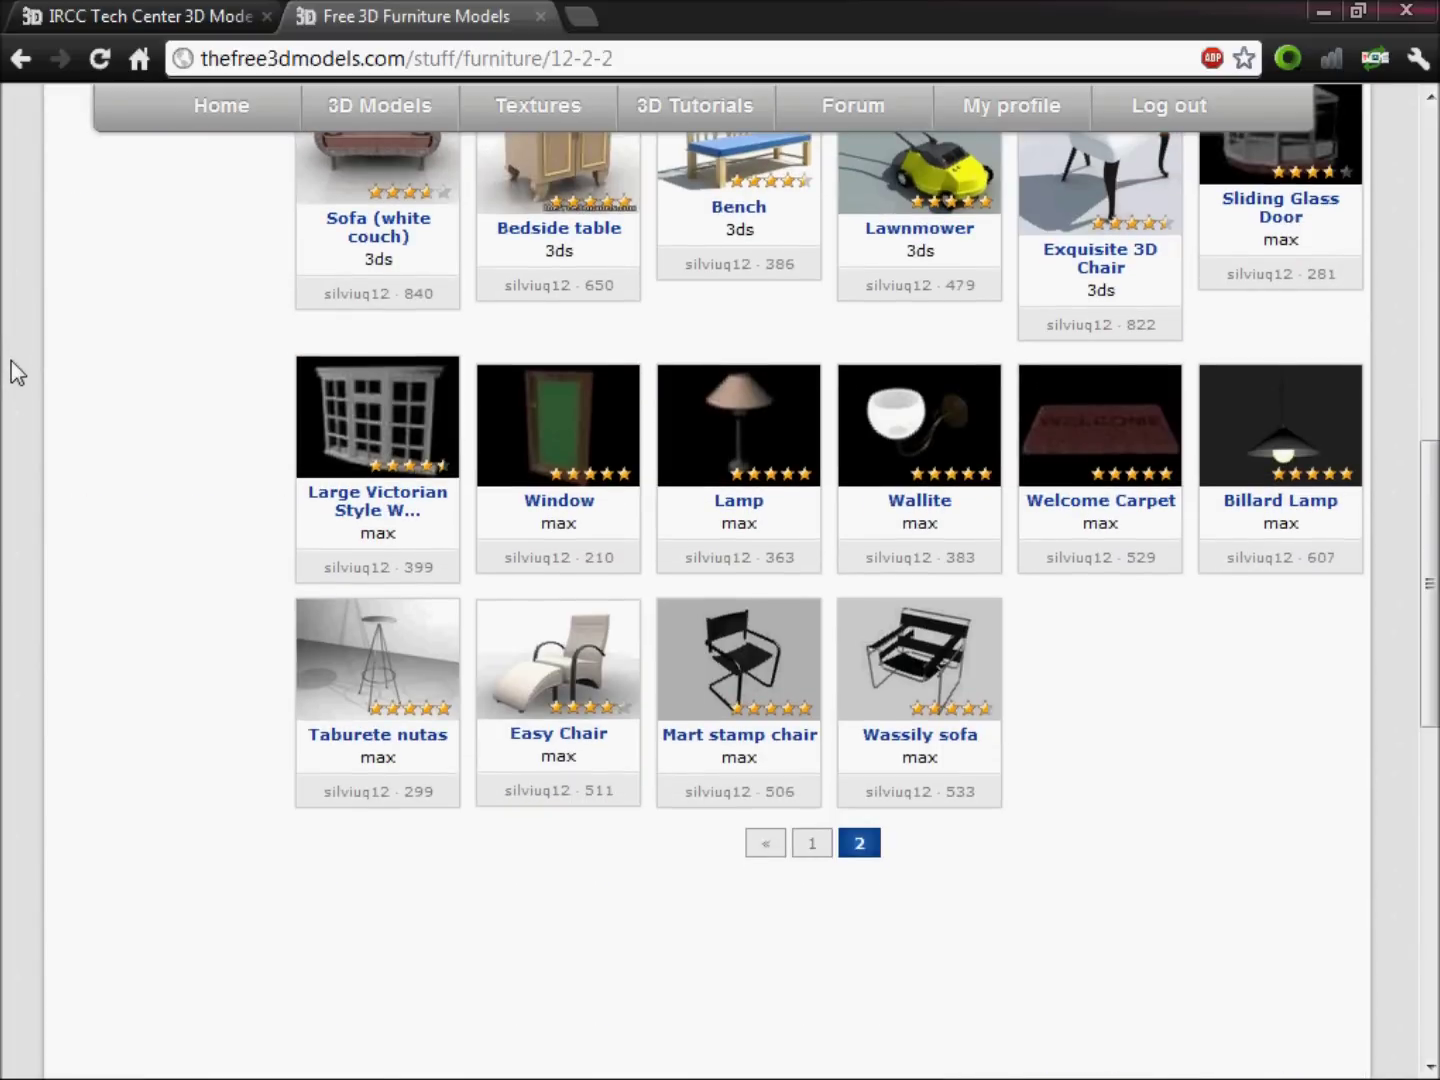
{"action": "scroll", "coordinate": [18, 371], "scroll_direction": "up", "scroll_amount": 10}
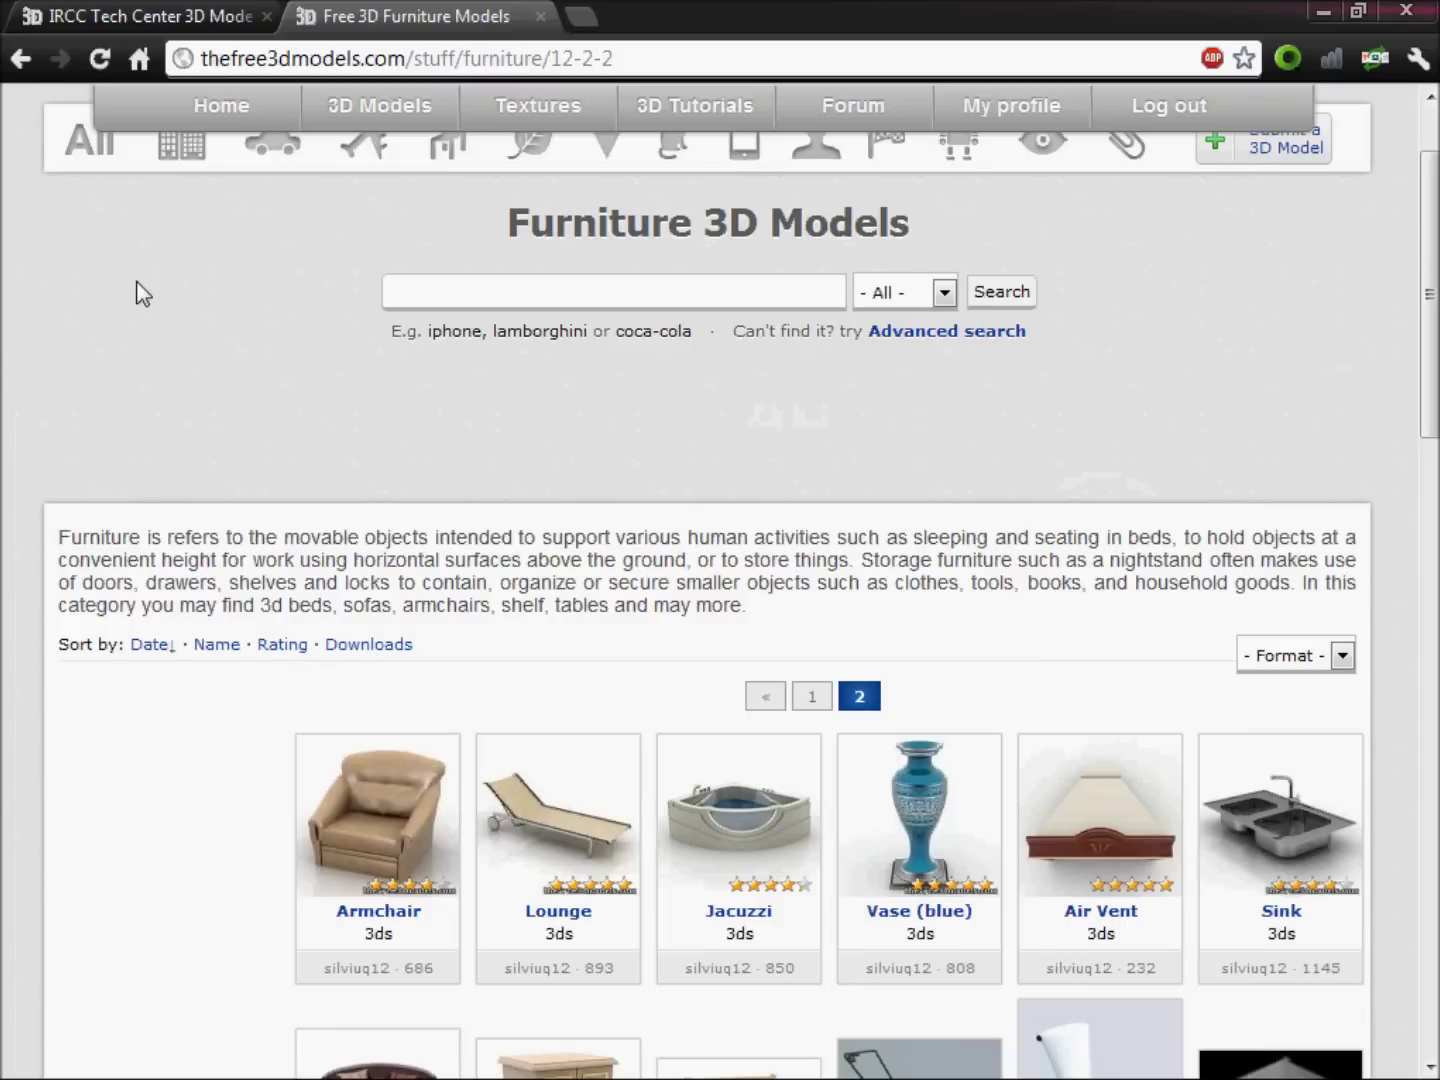
{"action": "left_click", "coordinate": [184, 15]}
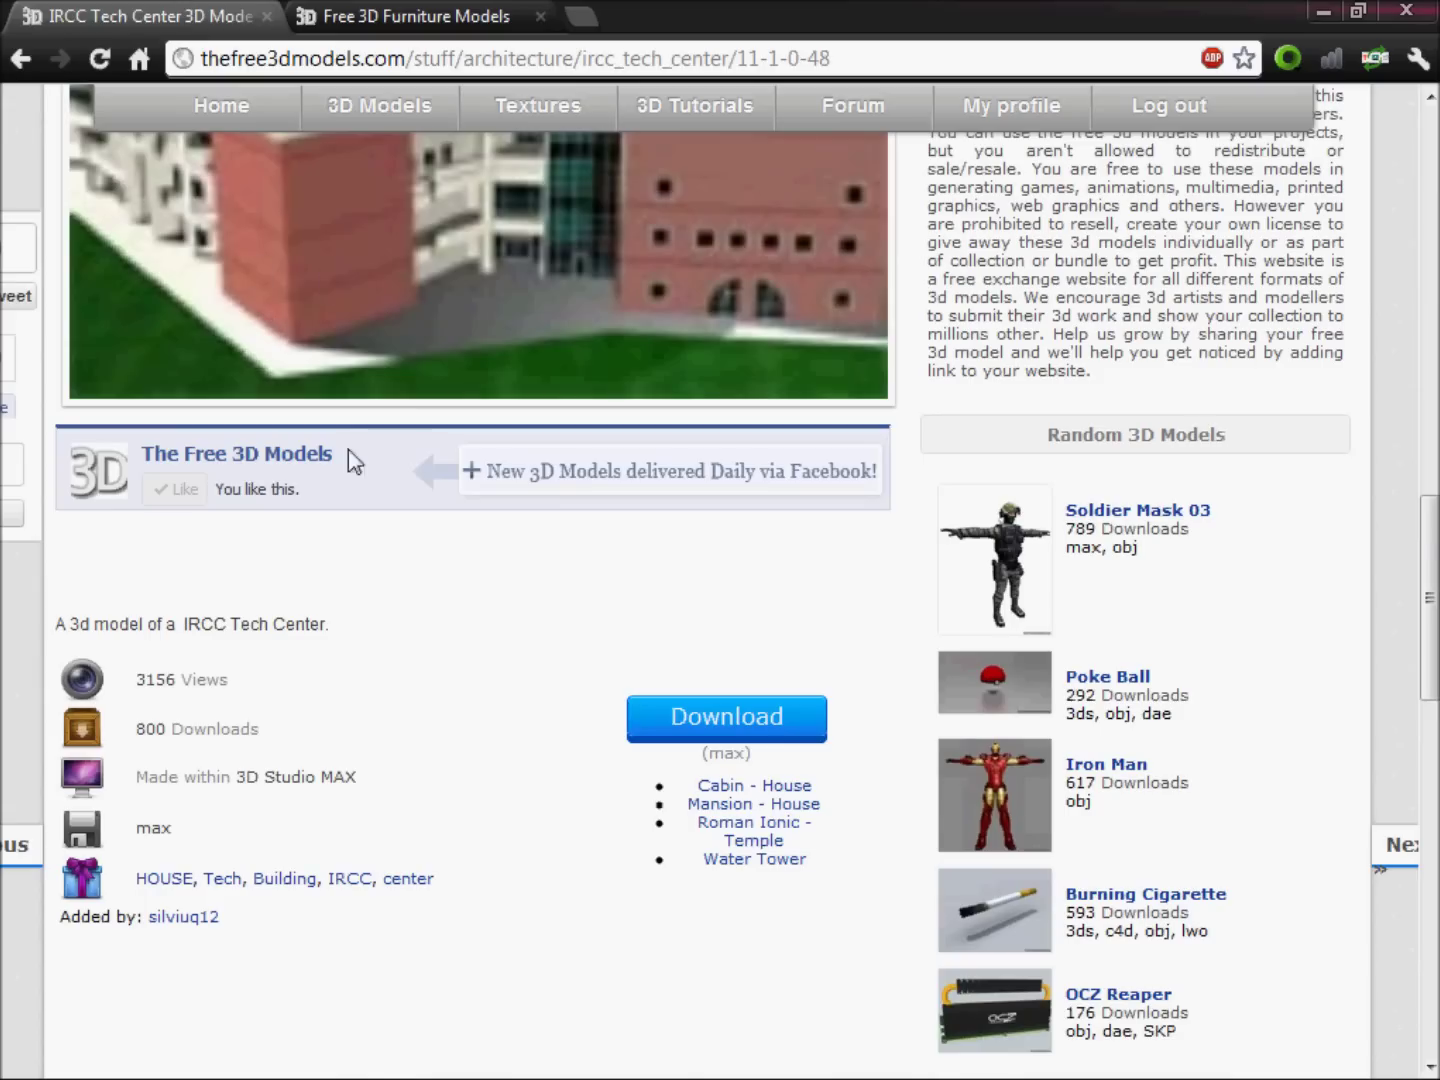
Step: Open the Vehicles category in the furniture models' tab and look through its first page of models
{"action": "scroll", "coordinate": [348, 449], "scroll_direction": "up", "scroll_amount": 10}
{"action": "left_click", "coordinate": [418, 15]}
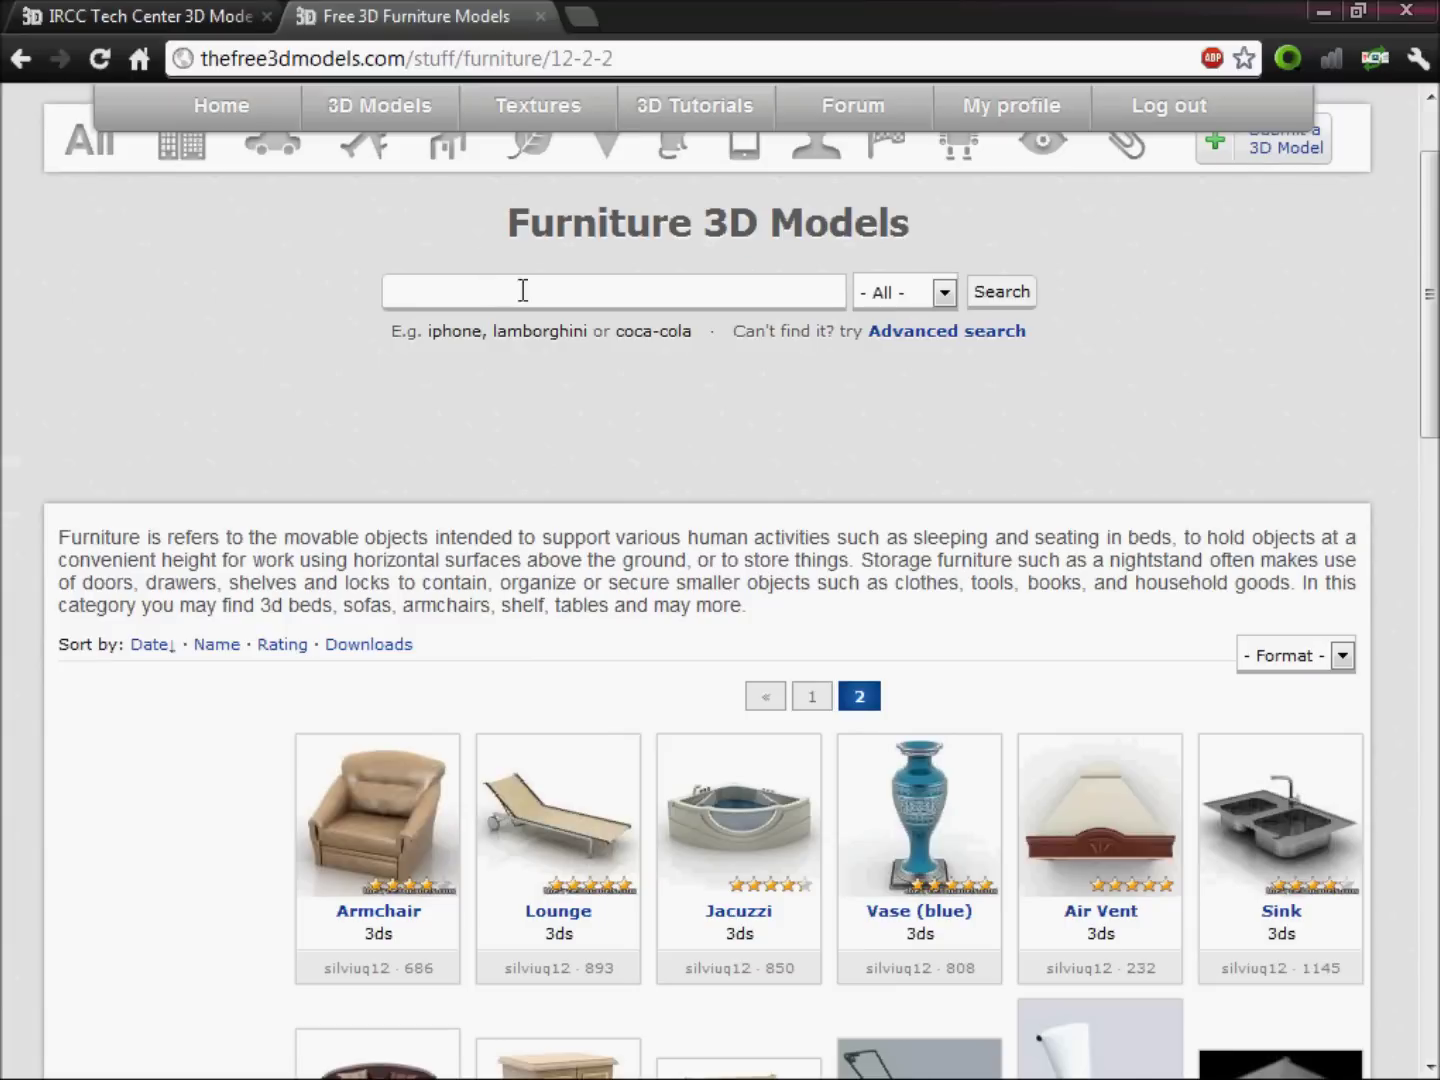
{"action": "scroll", "coordinate": [490, 278], "scroll_direction": "up", "scroll_amount": 2}
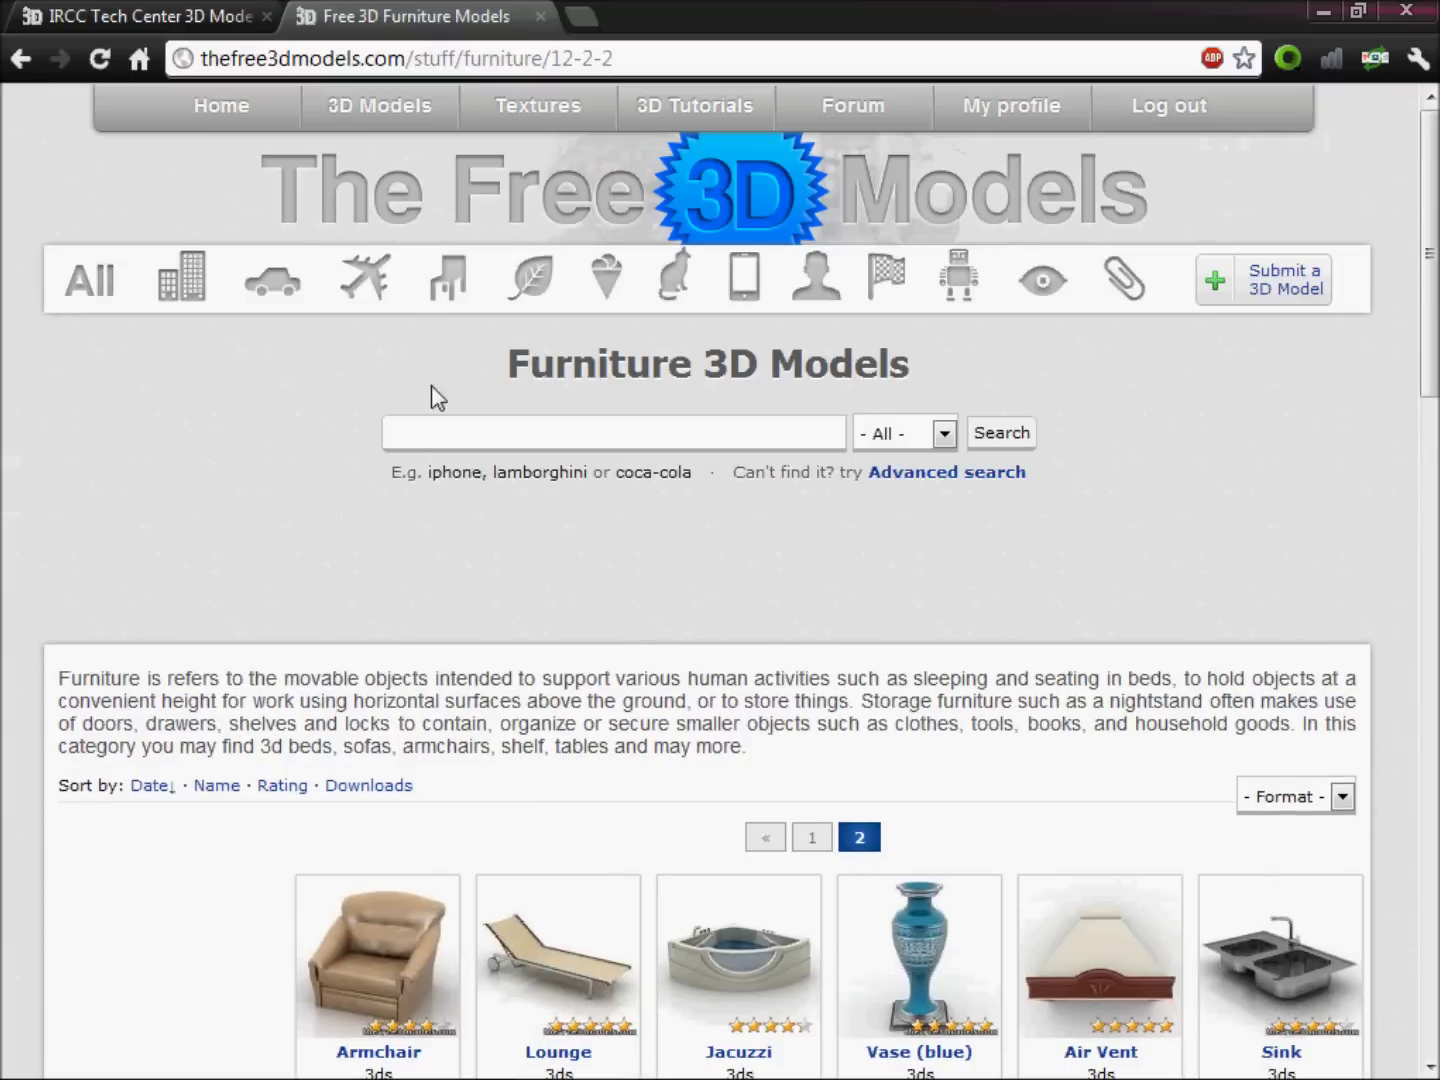
{"action": "left_click", "coordinate": [285, 290]}
{"action": "scroll", "coordinate": [356, 344], "scroll_direction": "down", "scroll_amount": 1}
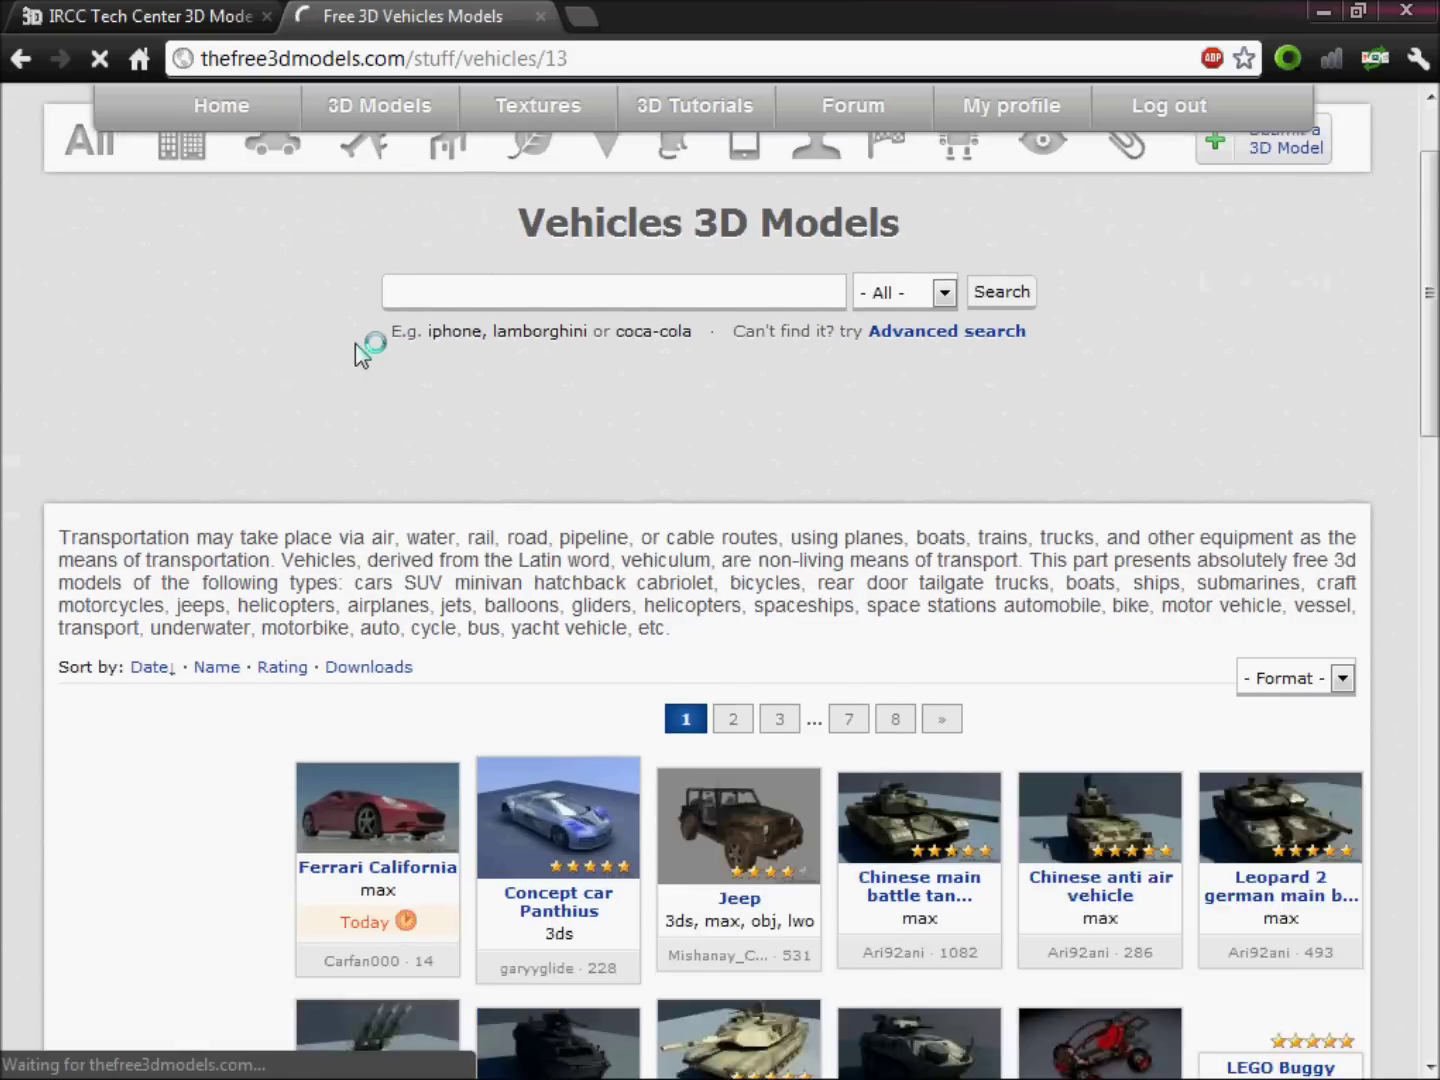
{"action": "scroll", "coordinate": [357, 344], "scroll_direction": "down", "scroll_amount": 3}
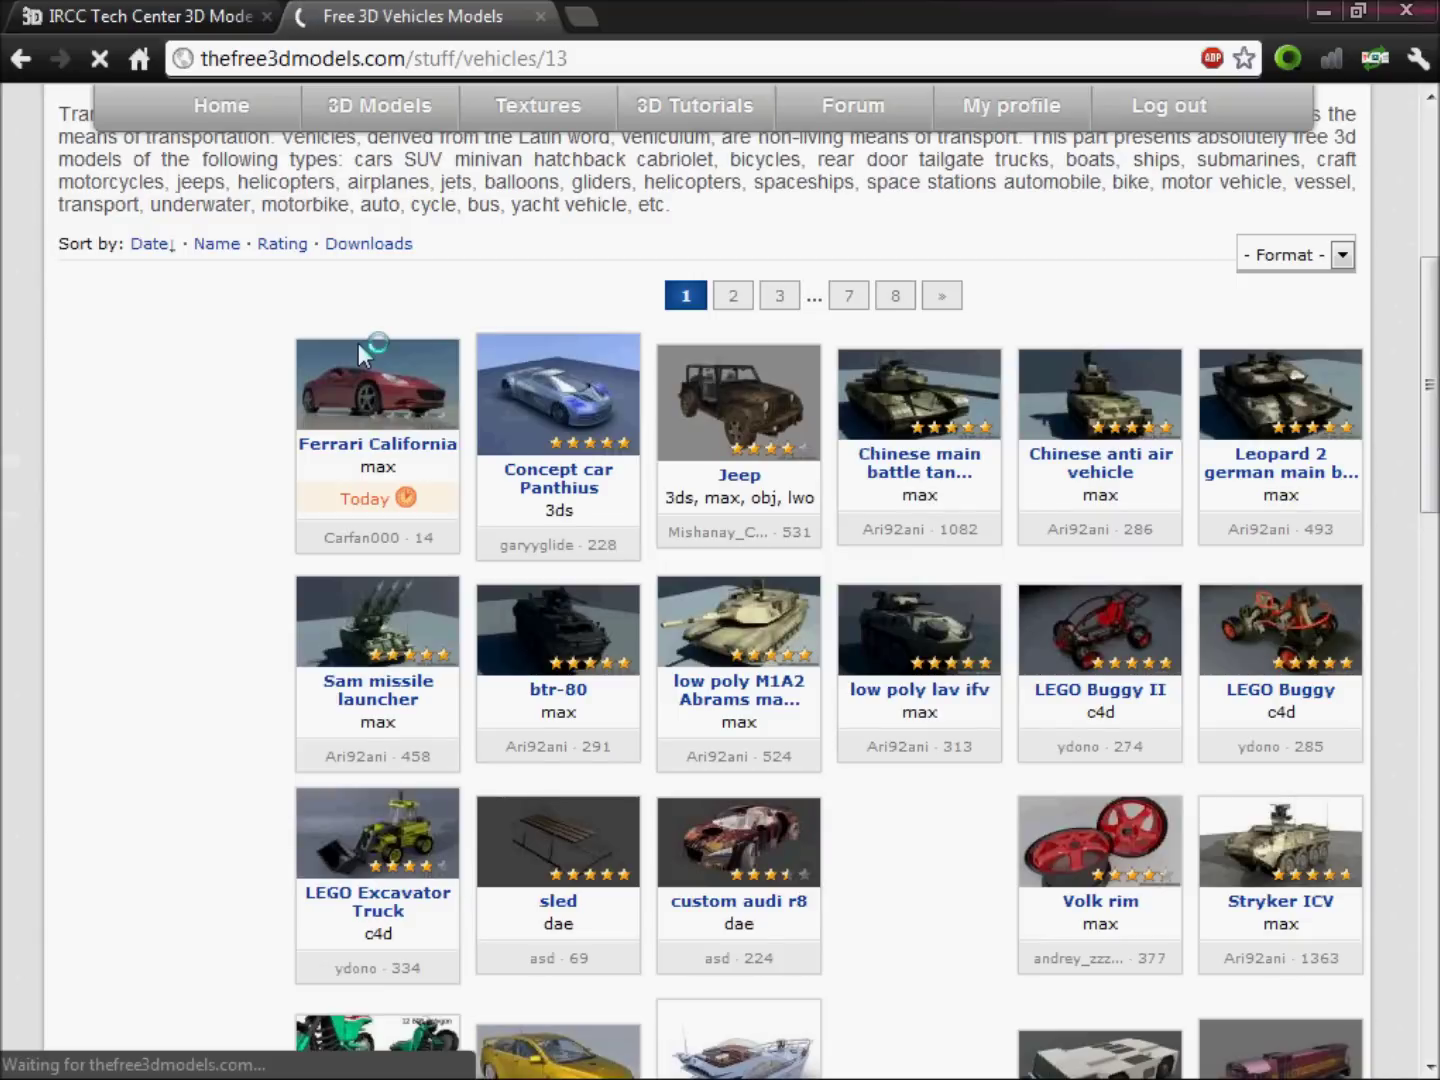
{"action": "scroll", "coordinate": [357, 343], "scroll_direction": "down", "scroll_amount": 3}
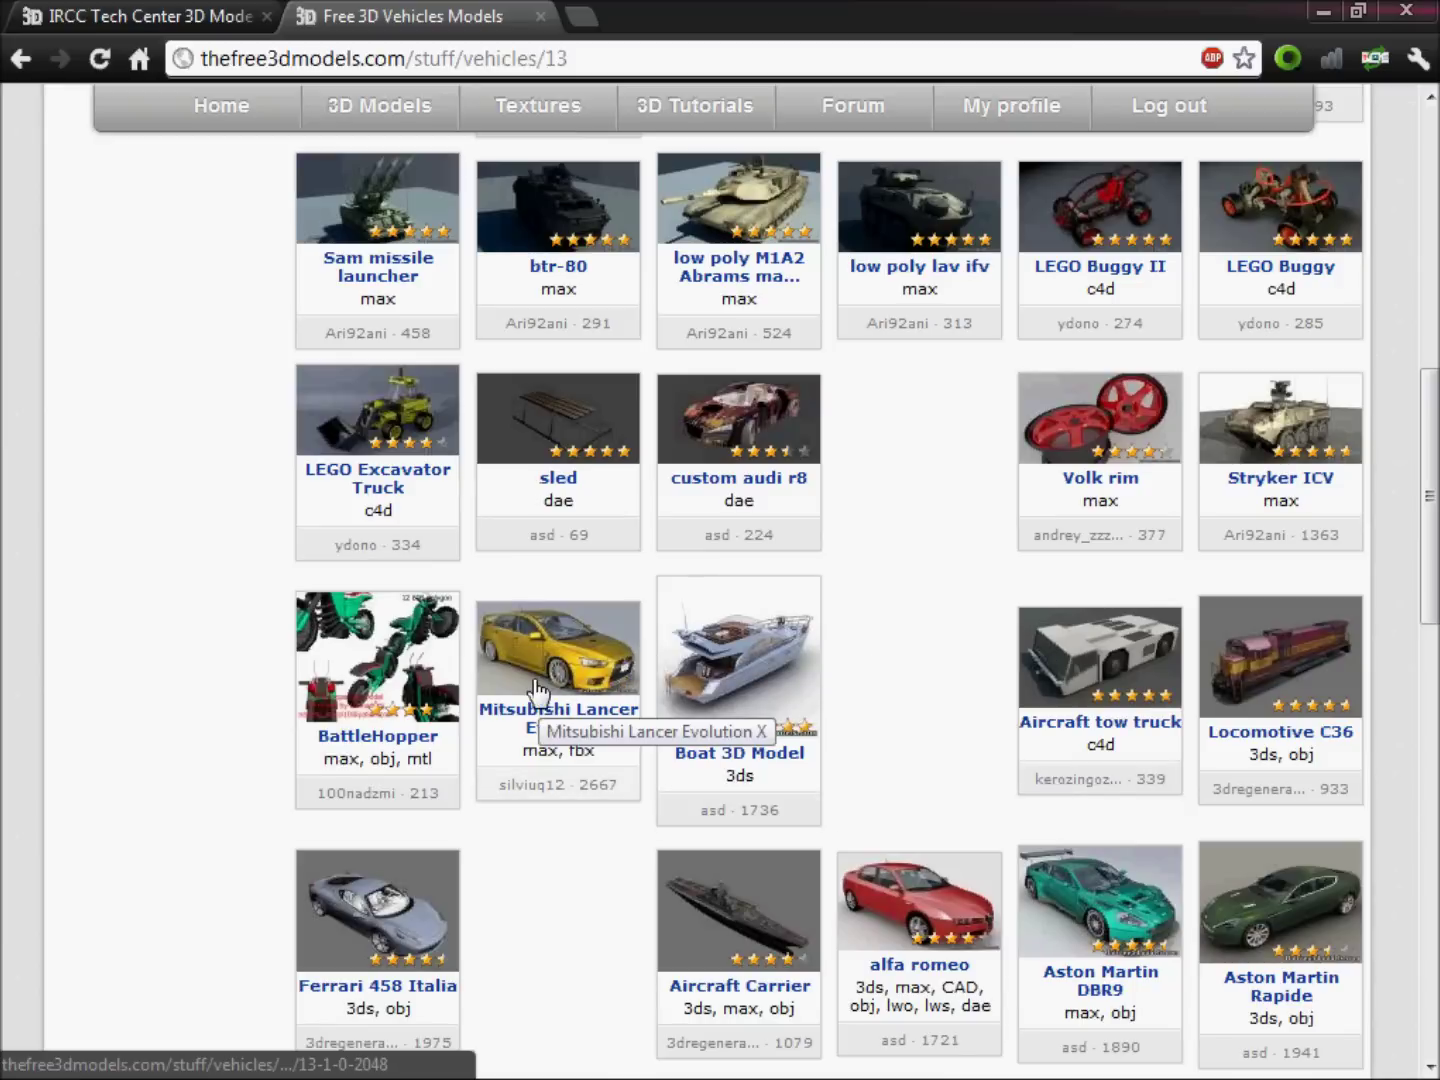
{"action": "scroll", "coordinate": [481, 675], "scroll_direction": "down", "scroll_amount": 3}
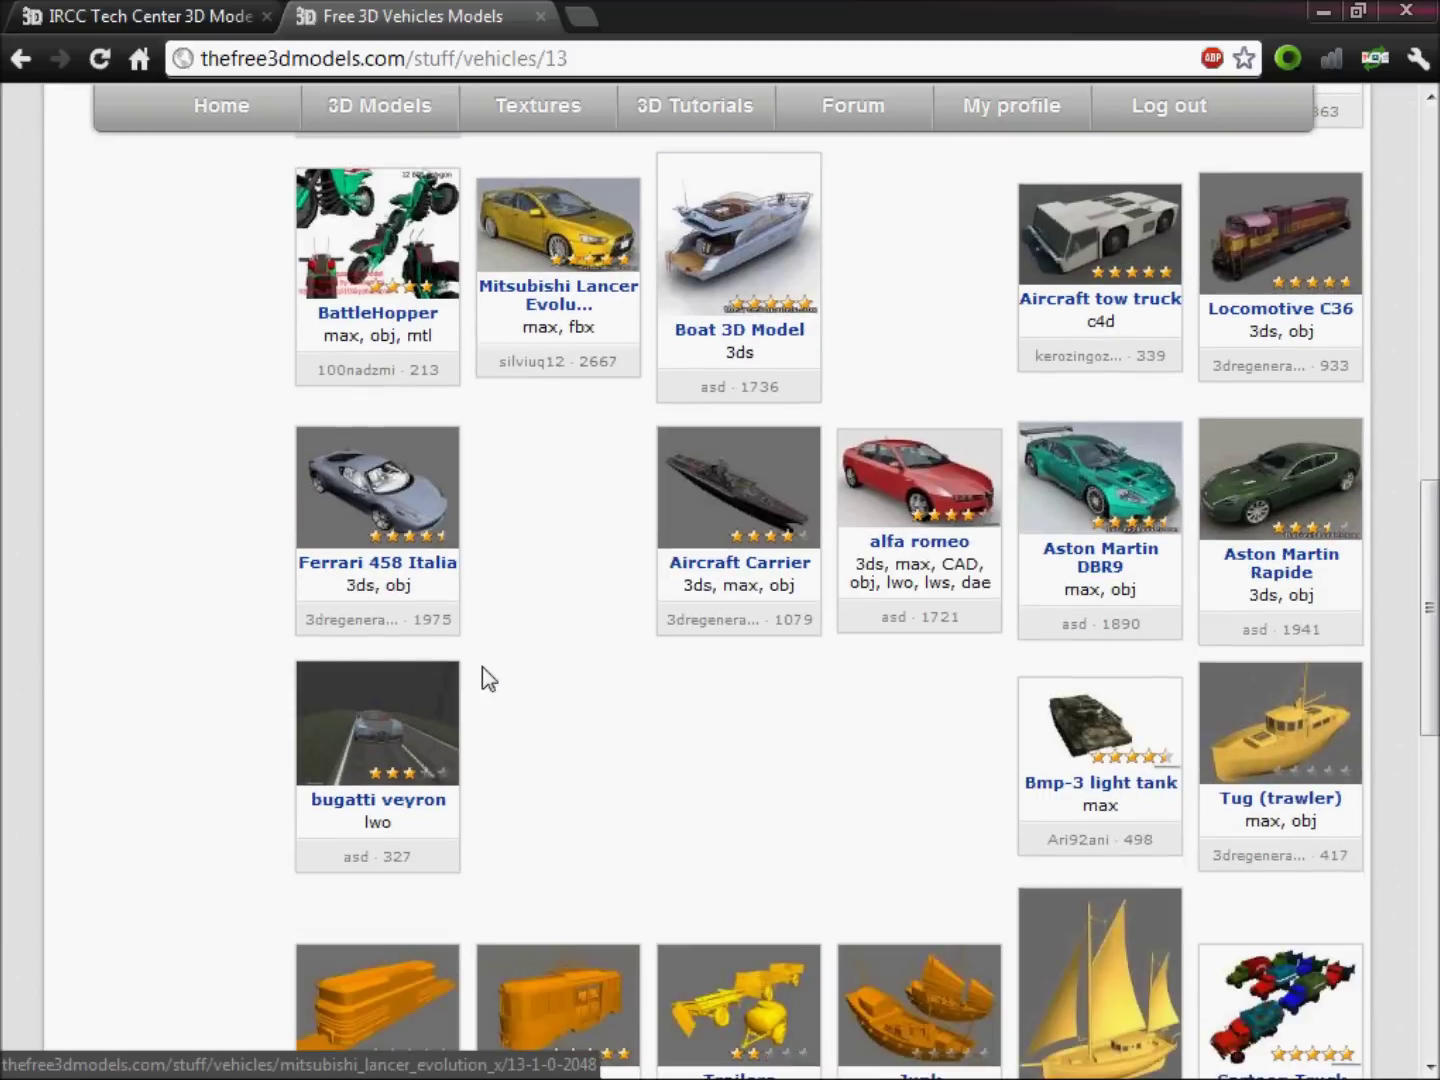
{"action": "scroll", "coordinate": [446, 679], "scroll_direction": "down", "scroll_amount": 2}
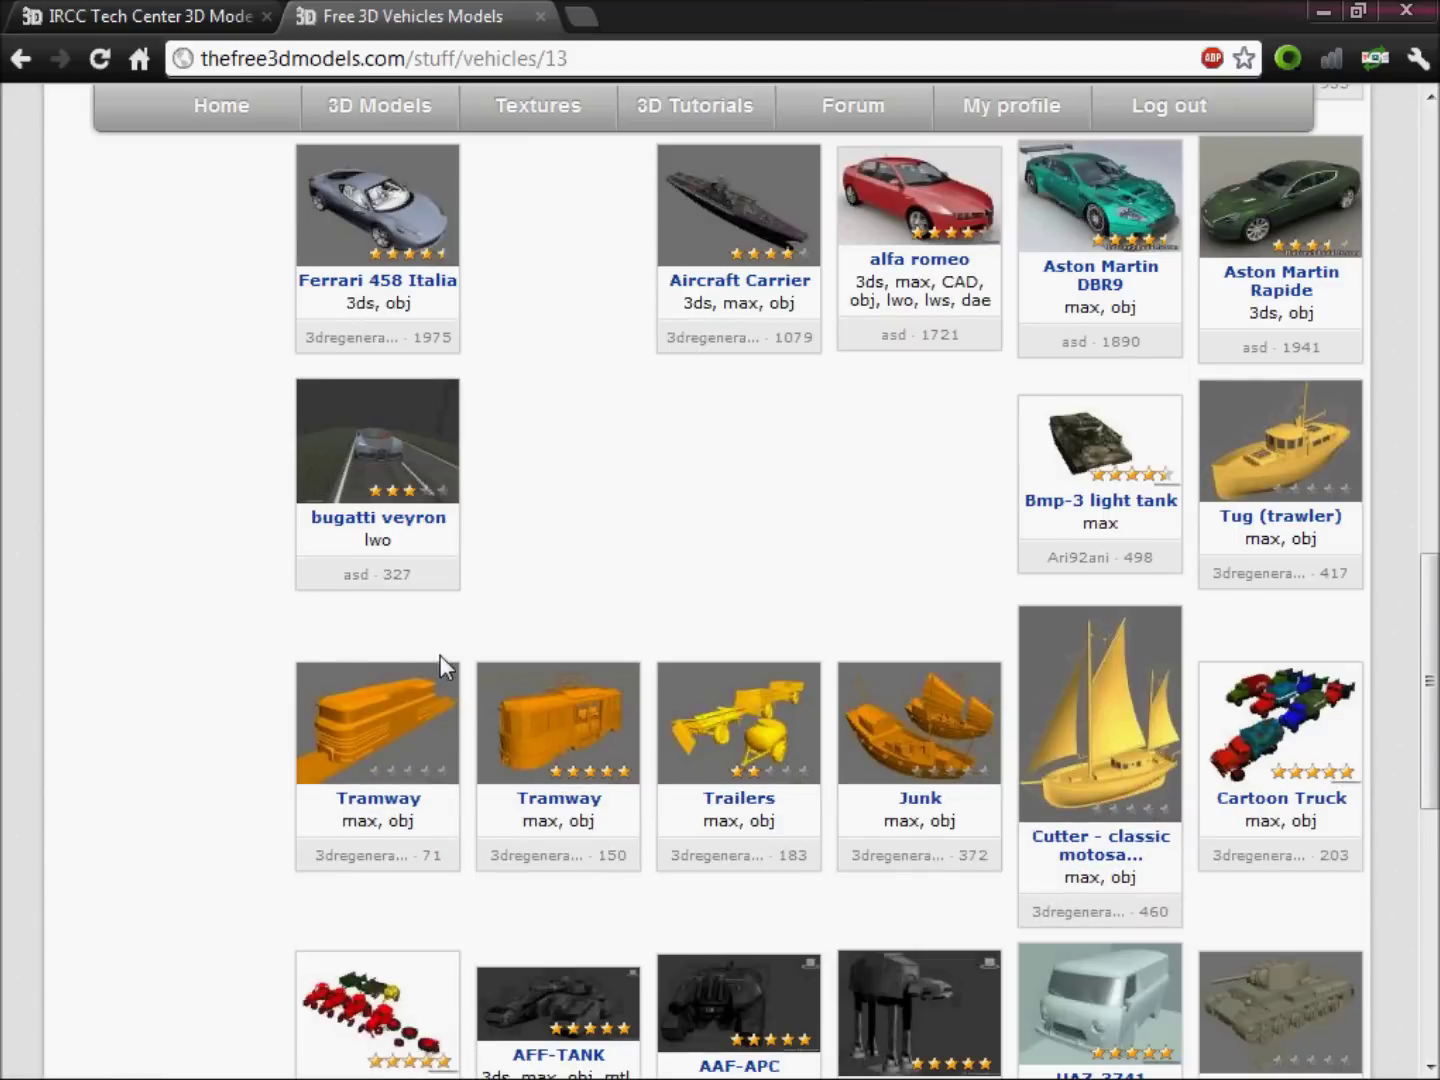
{"action": "scroll", "coordinate": [440, 655], "scroll_direction": "down", "scroll_amount": 3}
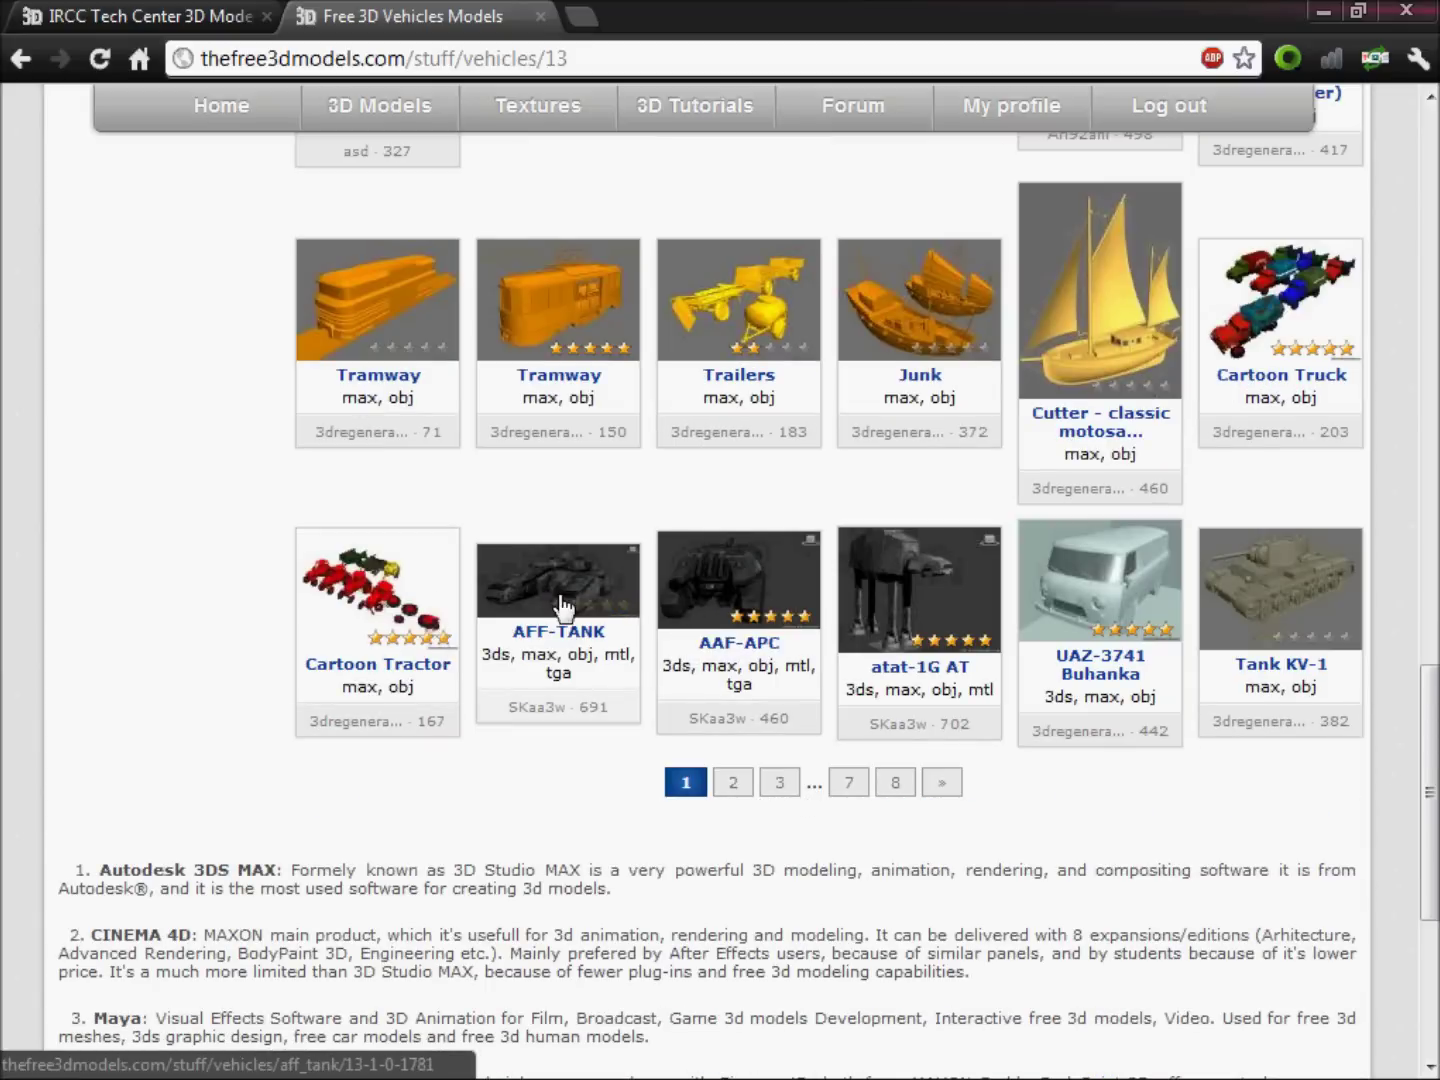
{"action": "scroll", "coordinate": [841, 644], "scroll_direction": "up", "scroll_amount": 2}
{"action": "scroll", "coordinate": [563, 826], "scroll_direction": "up", "scroll_amount": 15}
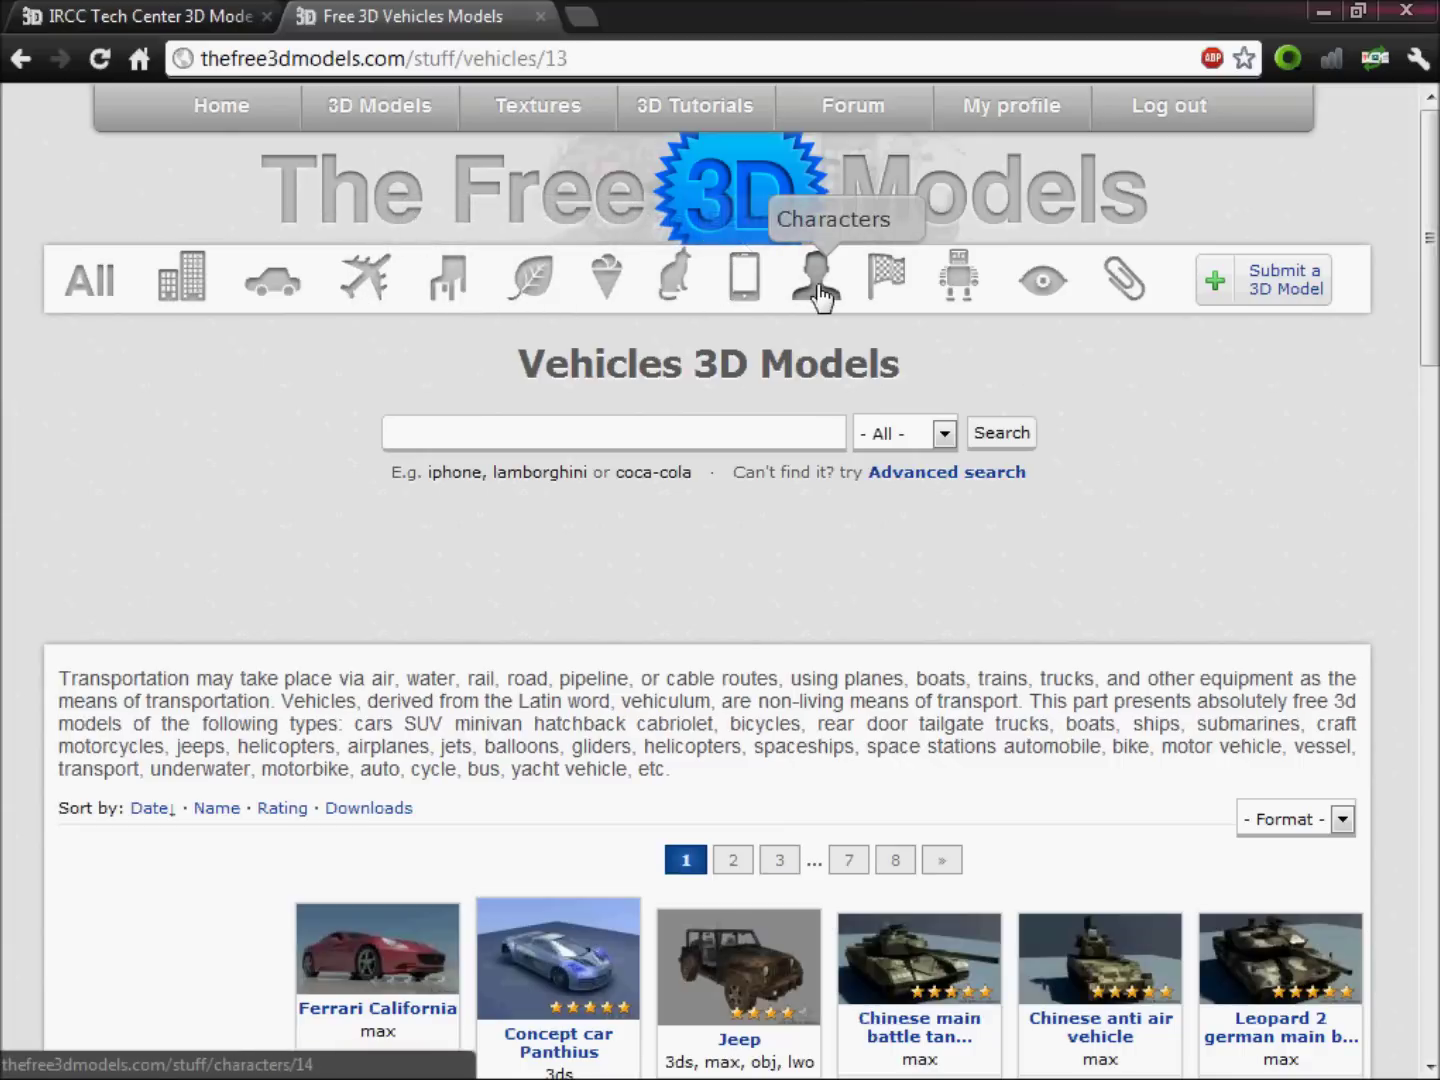
Step: Open the Weapons category and look through its first page of models
{"action": "left_click", "coordinate": [958, 283]}
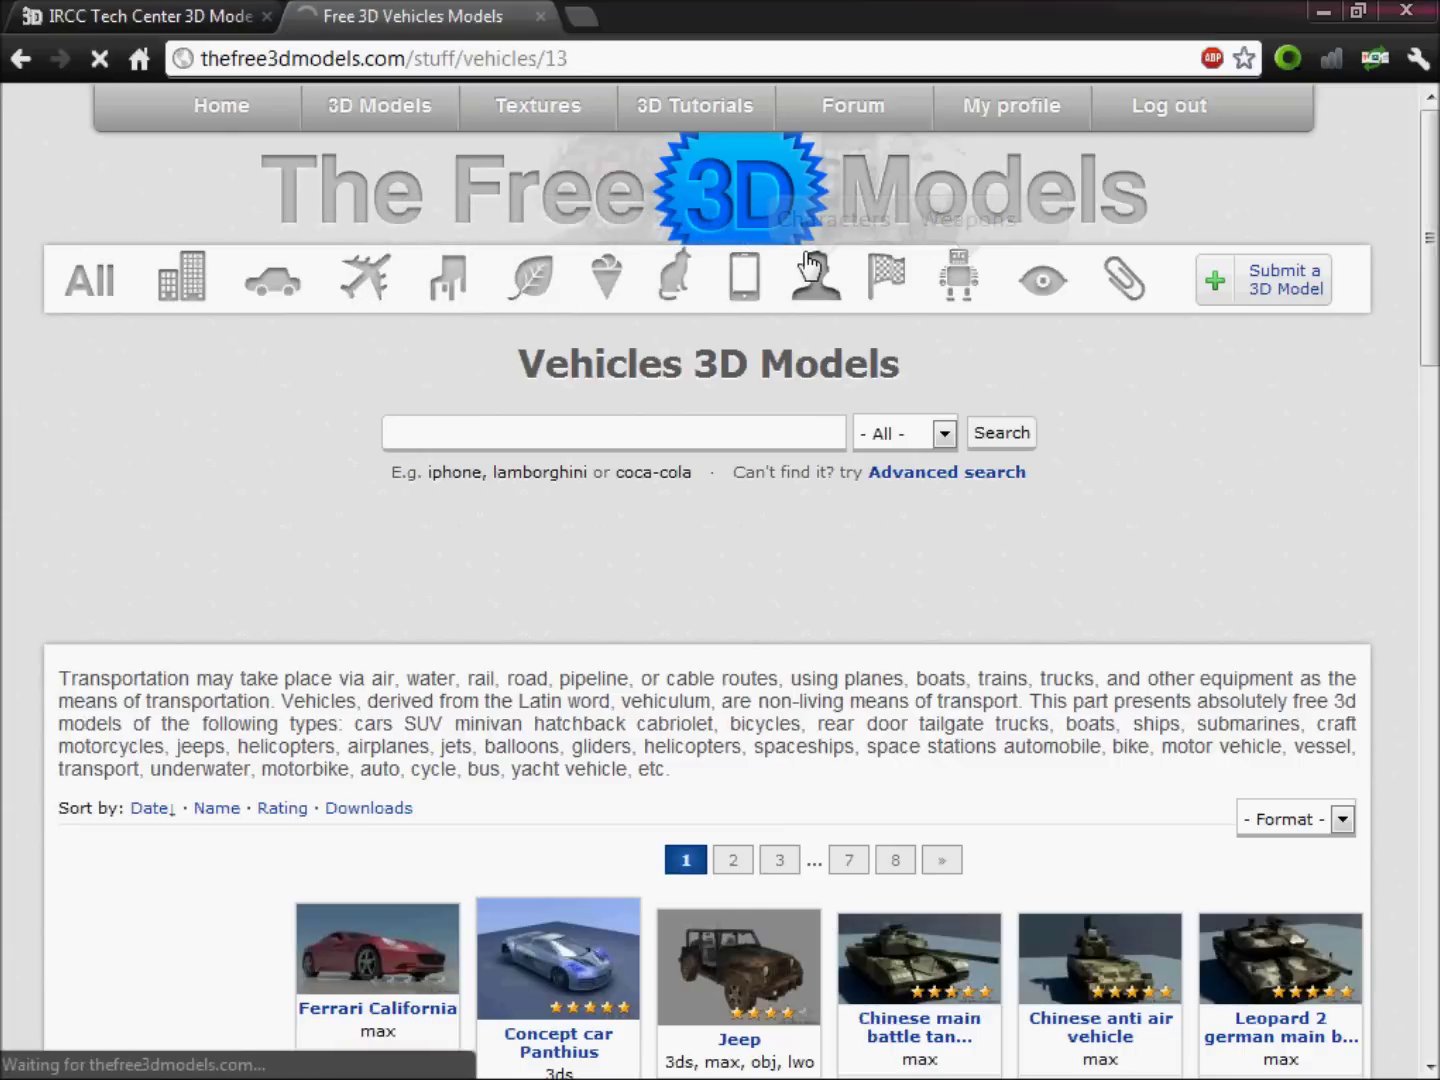
{"action": "scroll", "coordinate": [813, 300], "scroll_direction": "down", "scroll_amount": 2}
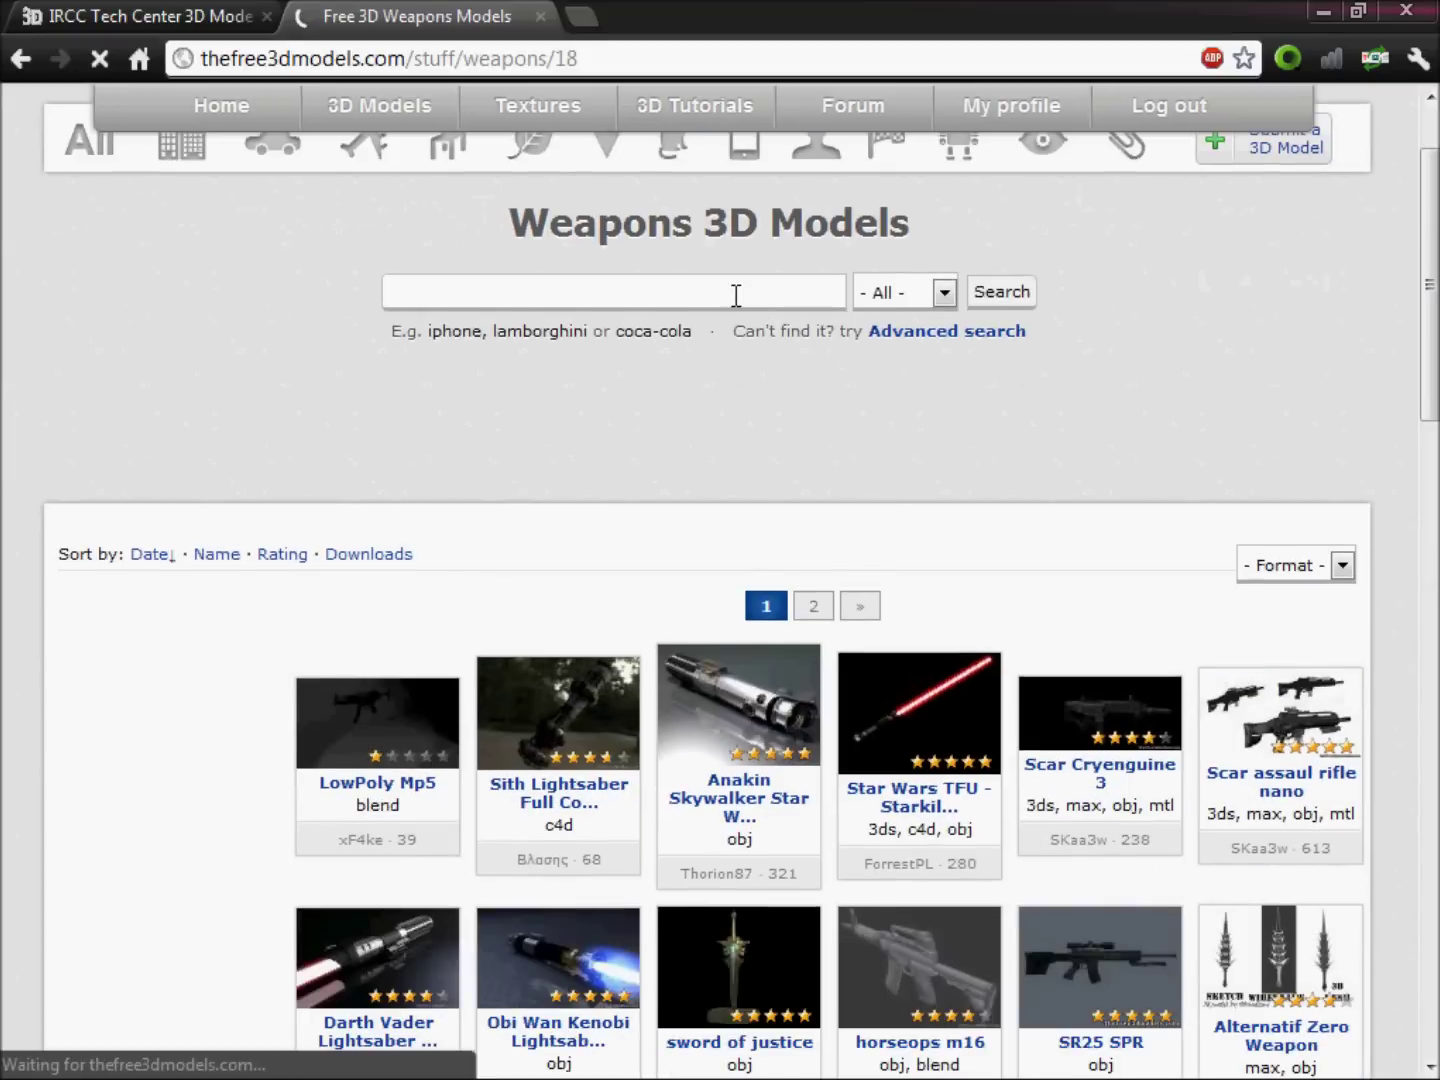
{"action": "scroll", "coordinate": [736, 296], "scroll_direction": "down", "scroll_amount": 4}
{"action": "scroll", "coordinate": [735, 295], "scroll_direction": "down", "scroll_amount": 4}
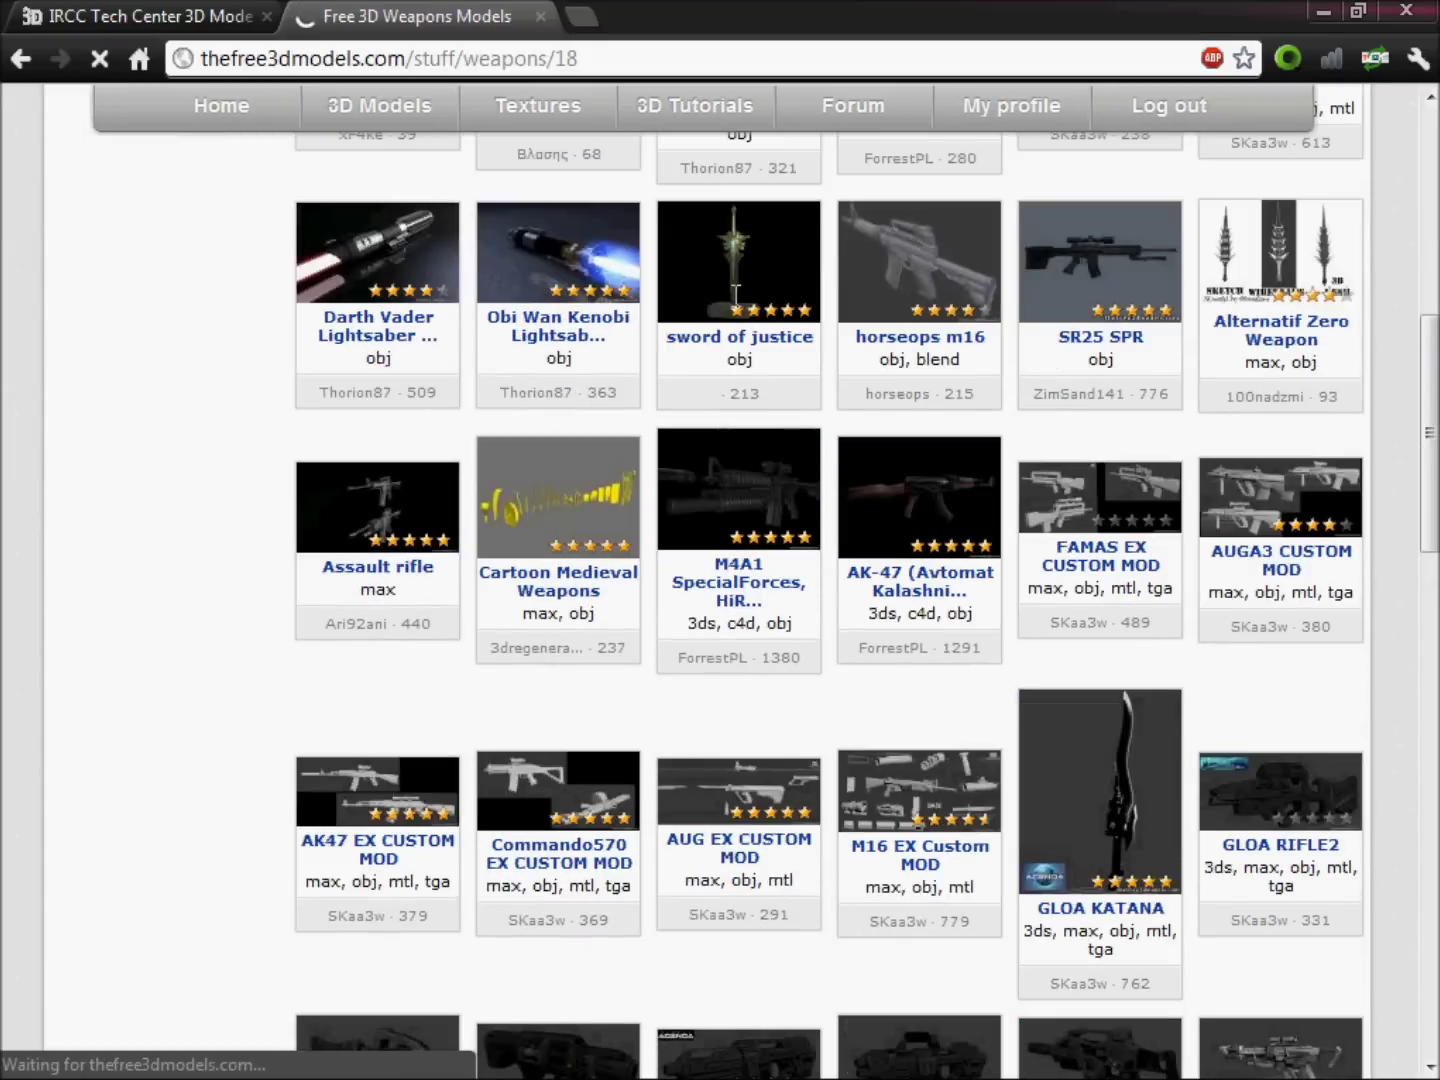
{"action": "scroll", "coordinate": [745, 319], "scroll_direction": "down", "scroll_amount": 4}
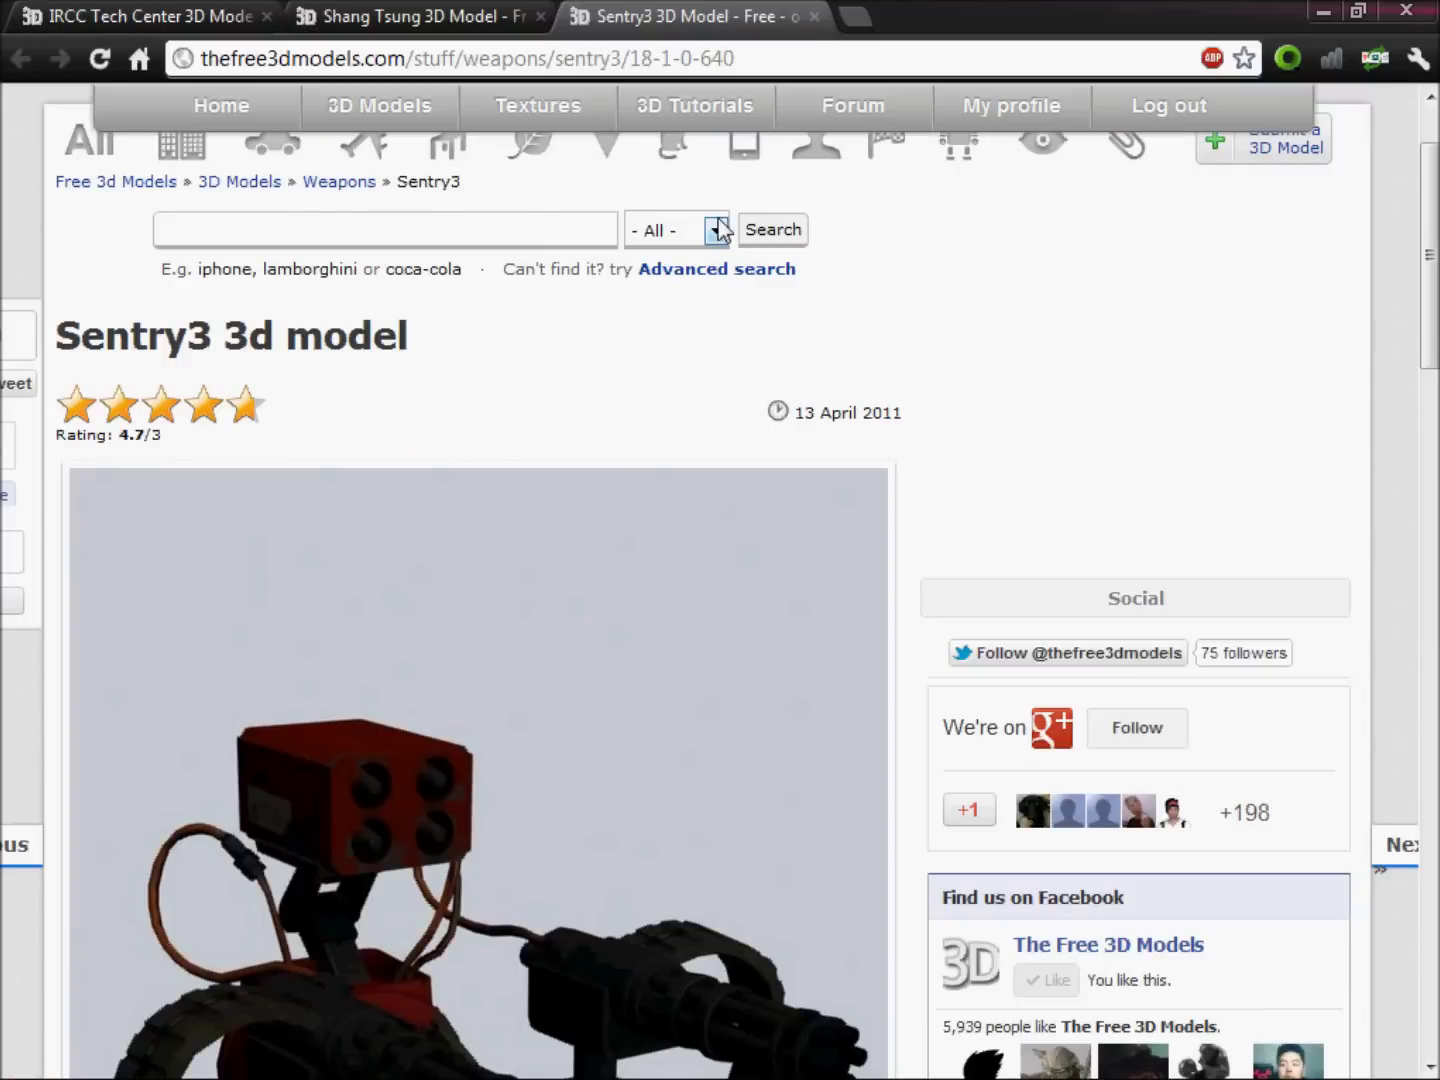
Step: Examine the Sentry3 model page, from its preview image down to the file format, download section and uploader credit
{"action": "scroll", "coordinate": [813, 994], "scroll_direction": "down", "scroll_amount": 4}
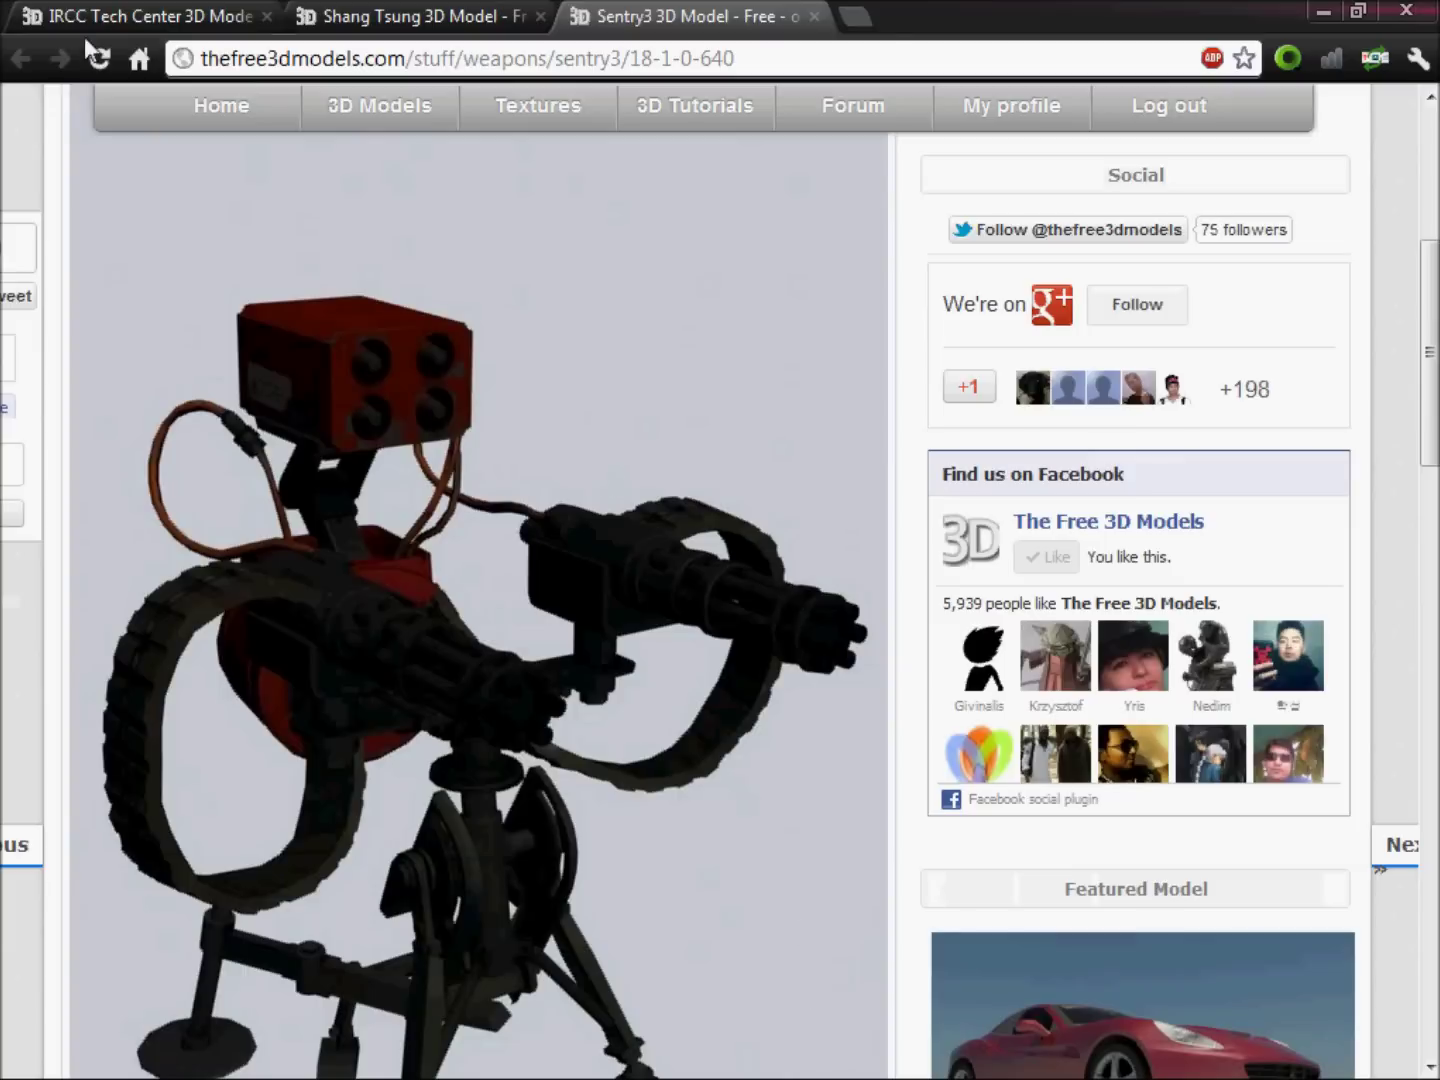
{"action": "scroll", "coordinate": [960, 260], "scroll_direction": "down", "scroll_amount": 1}
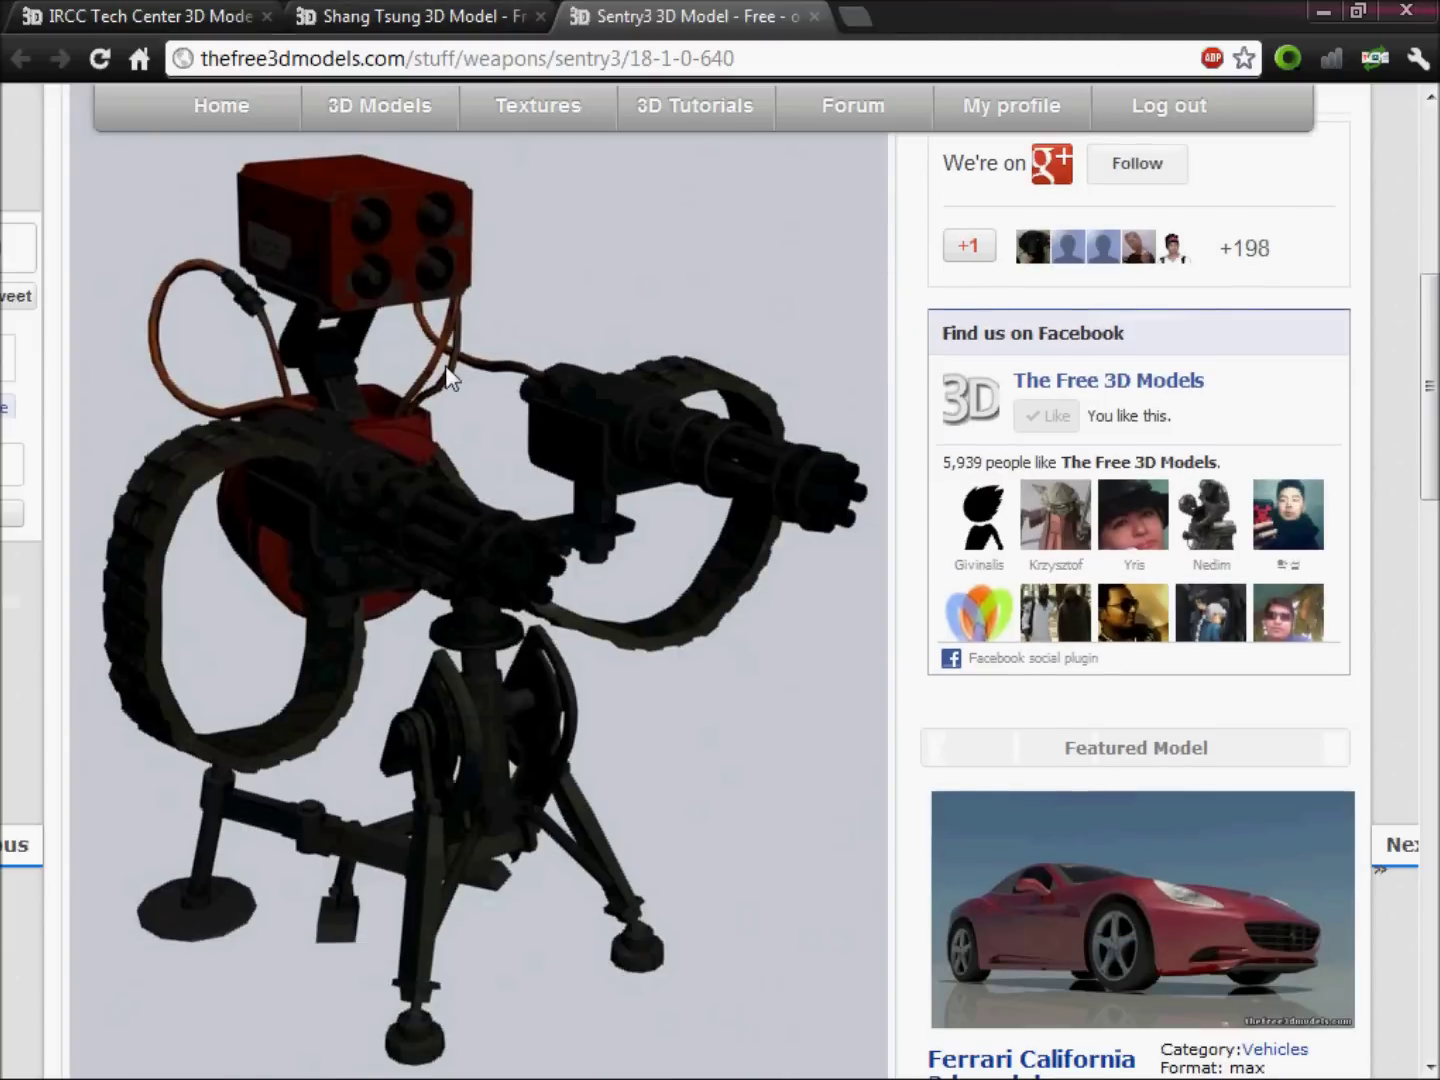
{"action": "scroll", "coordinate": [424, 350], "scroll_direction": "down", "scroll_amount": 5}
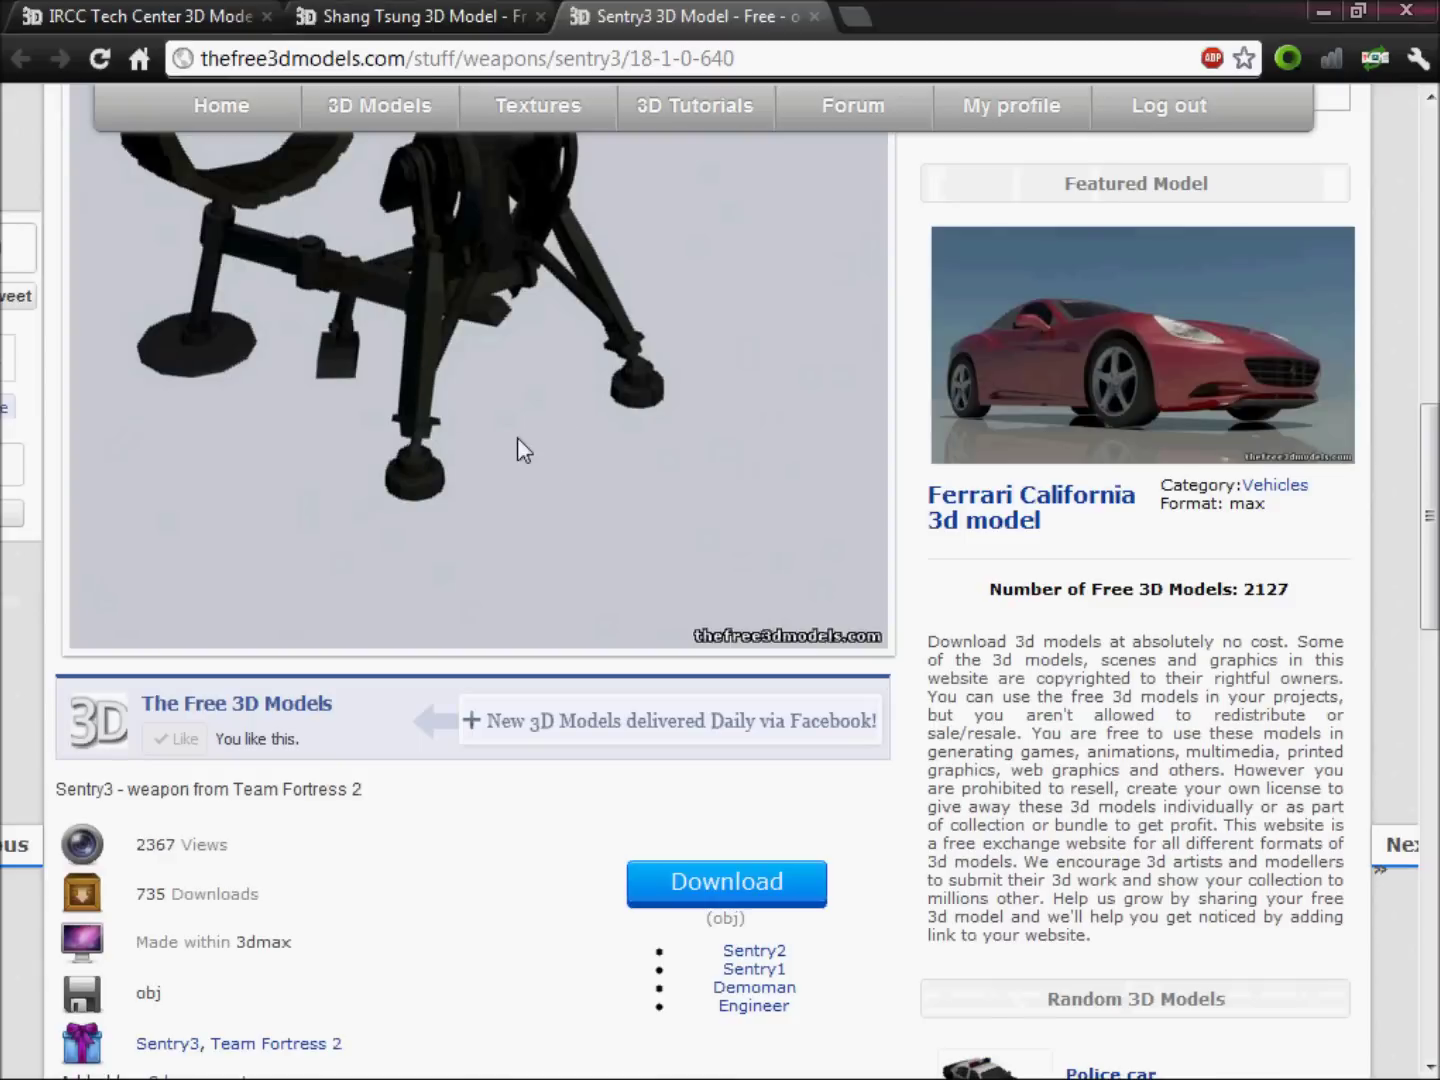
{"action": "scroll", "coordinate": [537, 590], "scroll_direction": "up", "scroll_amount": 4}
{"action": "scroll", "coordinate": [545, 661], "scroll_direction": "down", "scroll_amount": 2}
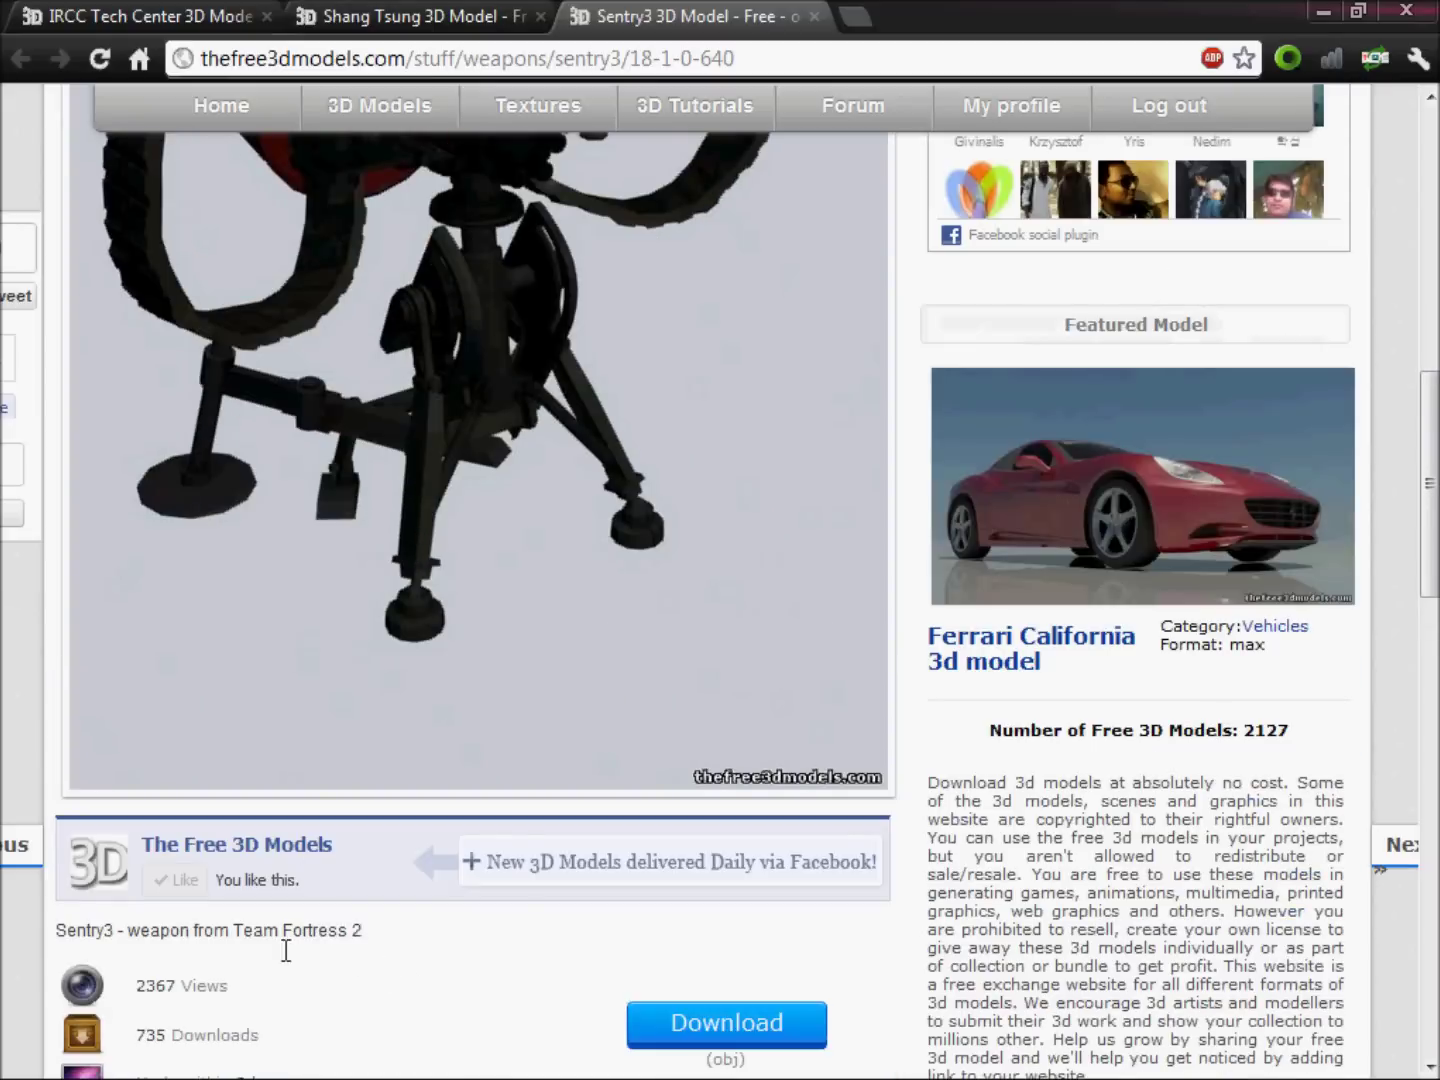
{"action": "scroll", "coordinate": [441, 896], "scroll_direction": "down", "scroll_amount": 4}
{"action": "left_click_drag", "start_coordinate": [327, 800], "coordinate": [118, 800]}
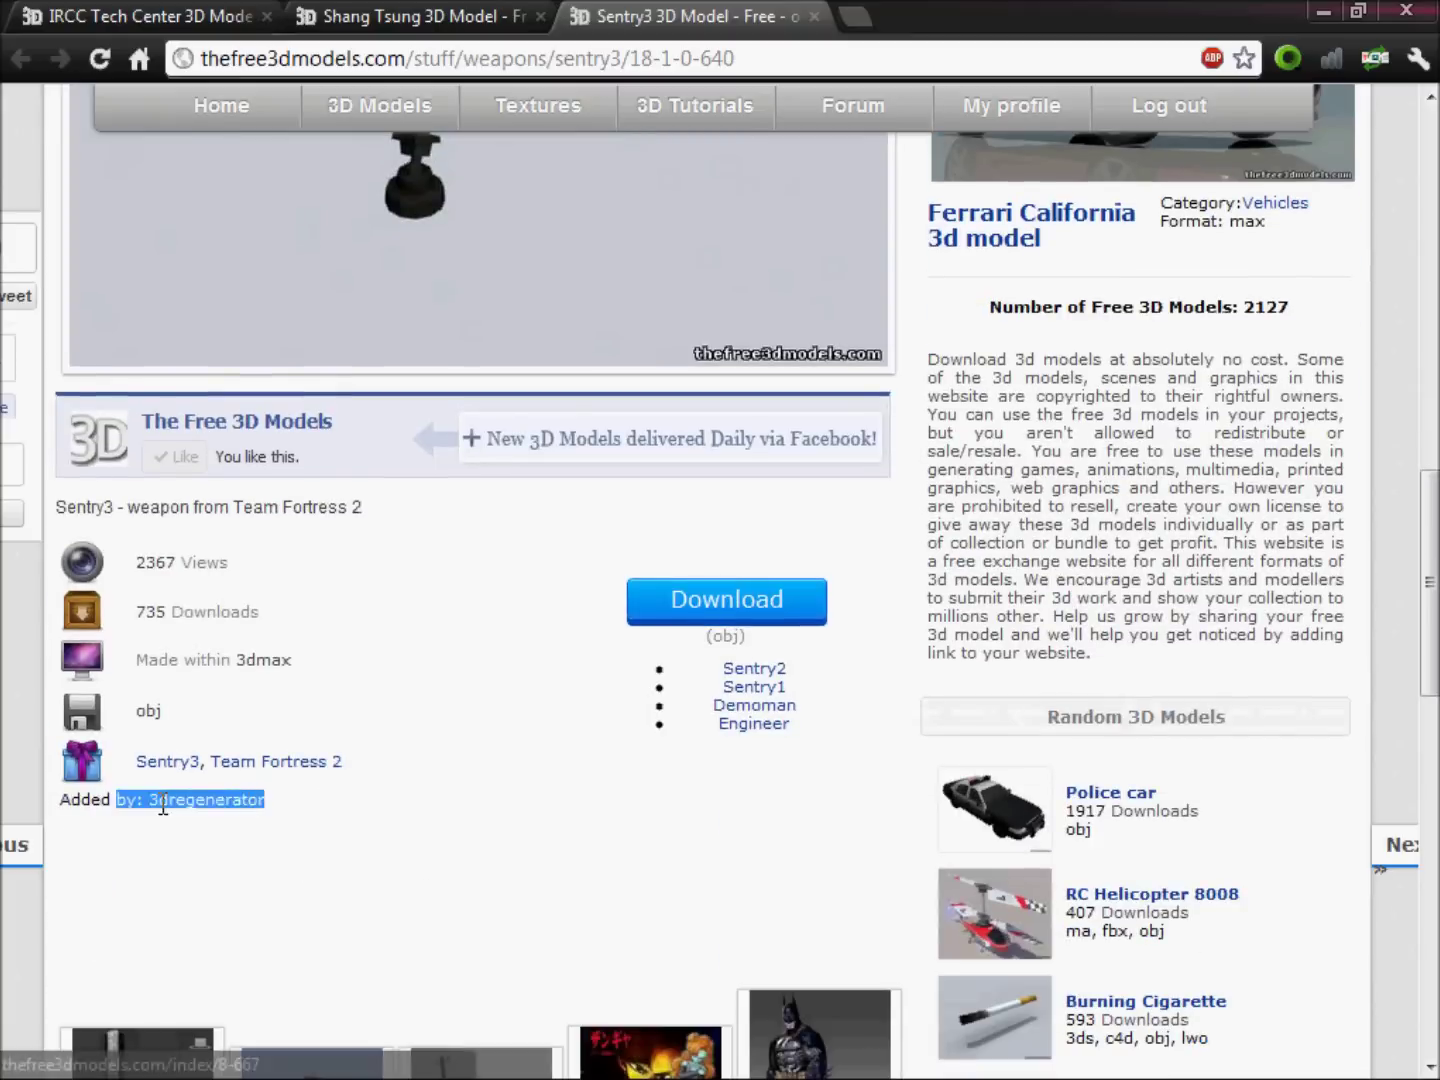
{"action": "left_click", "coordinate": [341, 803]}
{"action": "scroll", "coordinate": [400, 581], "scroll_direction": "down", "scroll_amount": 4}
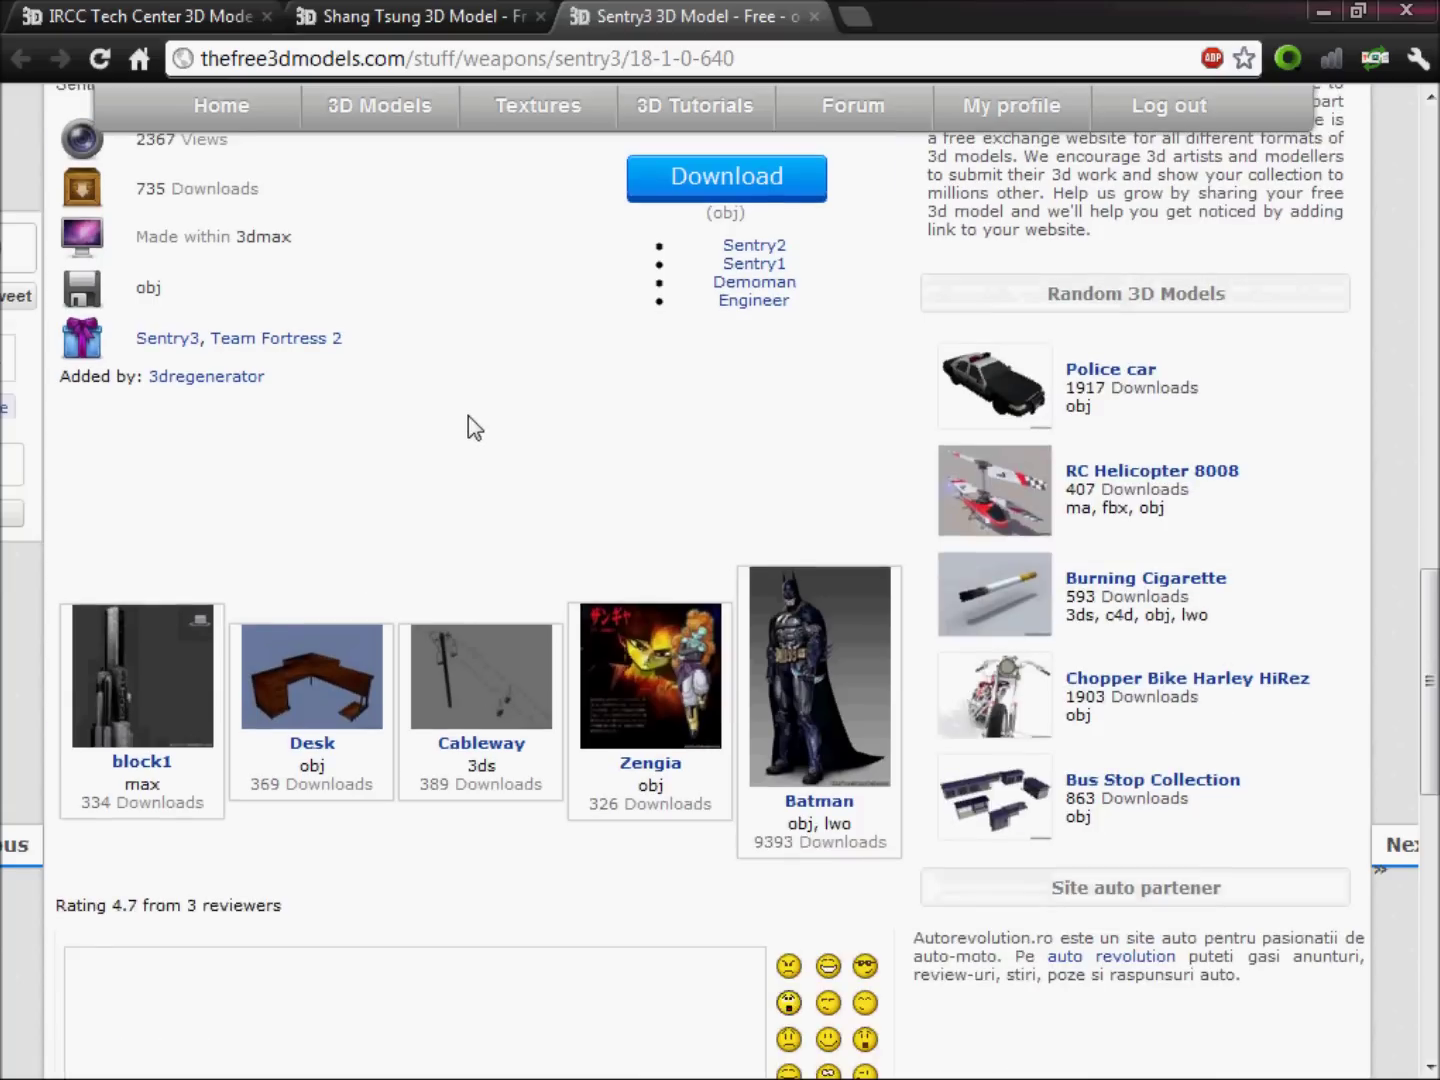
{"action": "scroll", "coordinate": [485, 419], "scroll_direction": "up", "scroll_amount": 3}
{"action": "scroll", "coordinate": [520, 504], "scroll_direction": "up", "scroll_amount": 10}
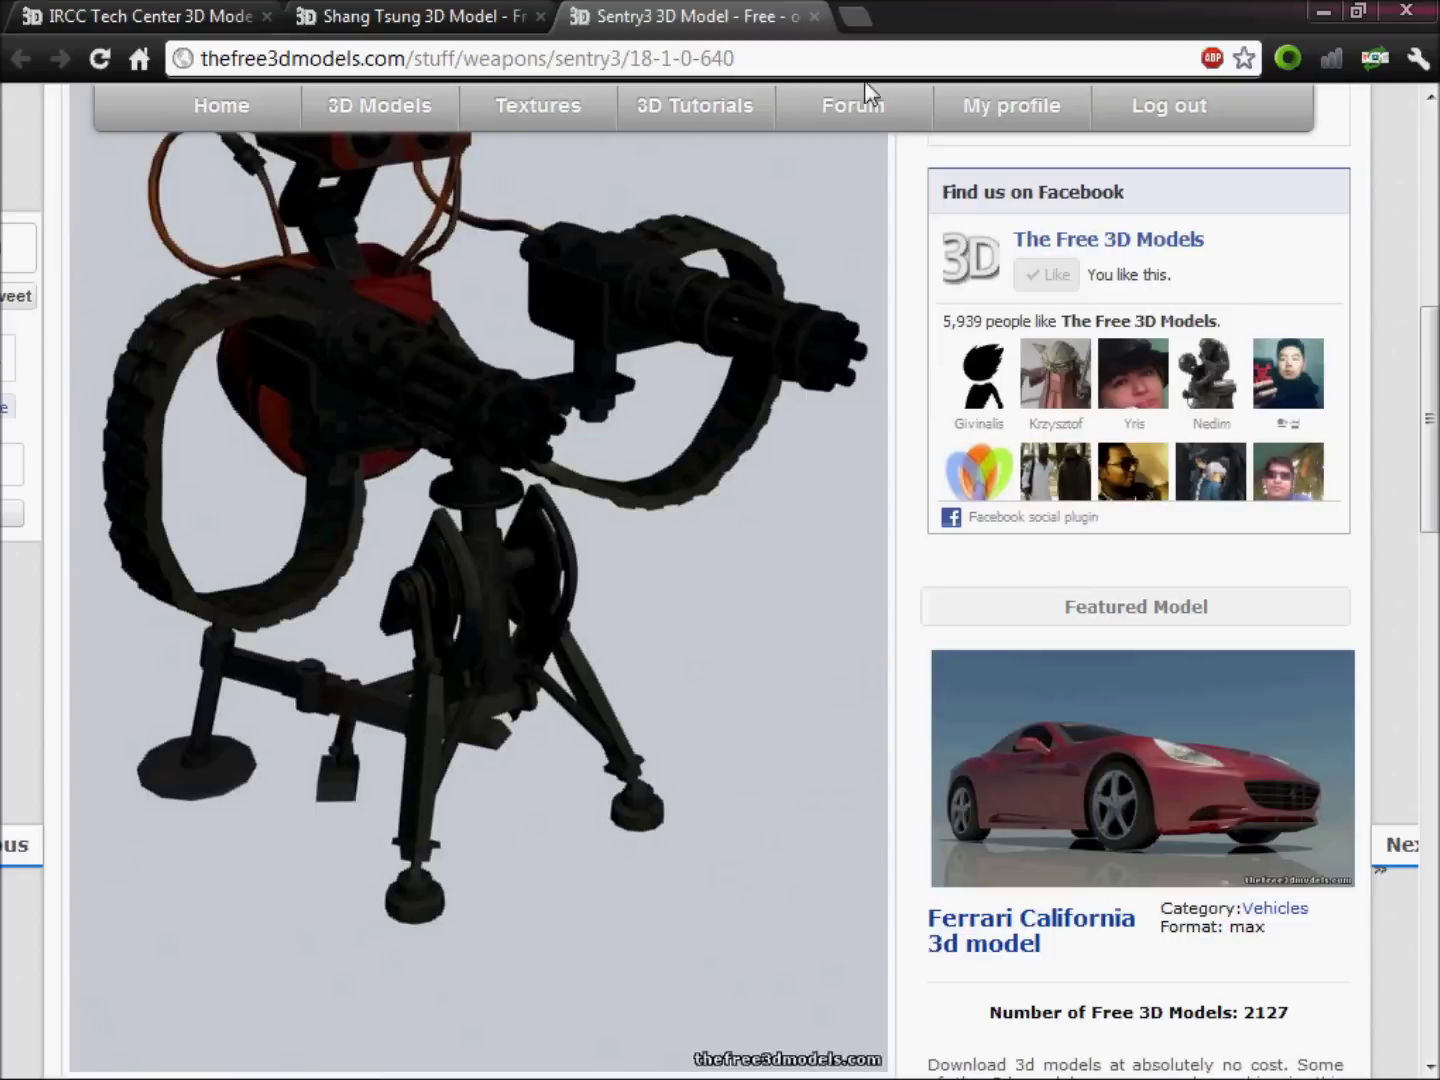
Step: Review the open Shang Tsung, IRCC Tech Center and Sentry3 model pages, including Shang Tsung's download section
{"action": "left_click", "coordinate": [479, 12]}
{"action": "scroll", "coordinate": [711, 577], "scroll_direction": "up", "scroll_amount": 10}
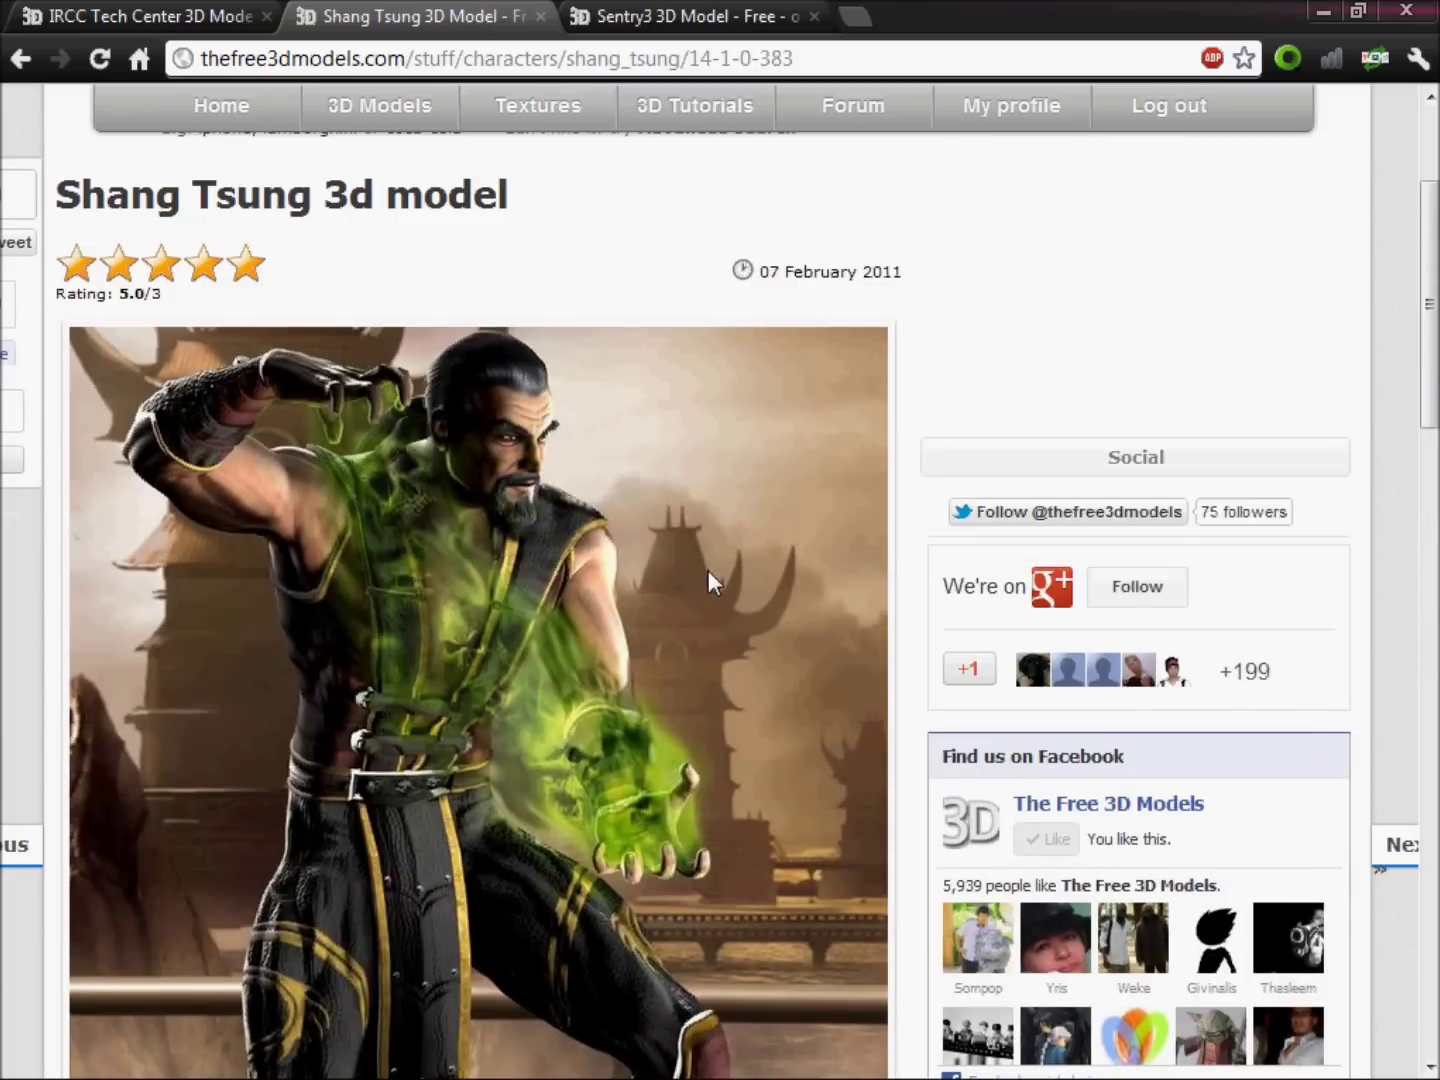
{"action": "left_click", "coordinate": [225, 14]}
{"action": "scroll", "coordinate": [445, 550], "scroll_direction": "down", "scroll_amount": 1}
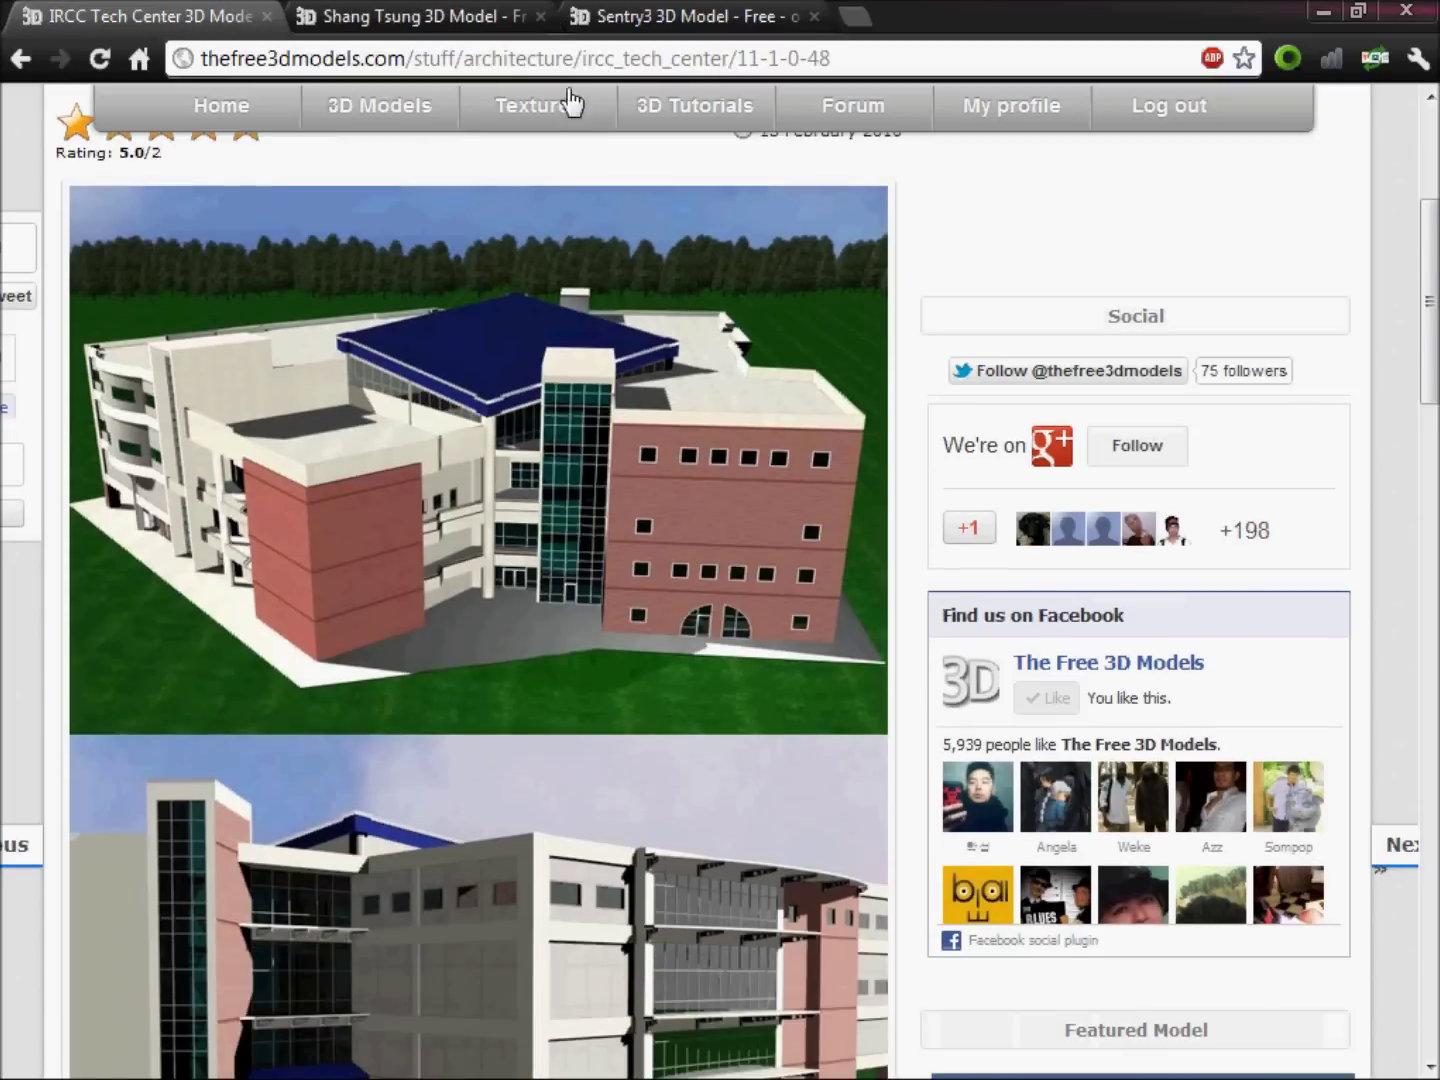
{"action": "left_click", "coordinate": [528, 14]}
{"action": "scroll", "coordinate": [856, 826], "scroll_direction": "down", "scroll_amount": 6}
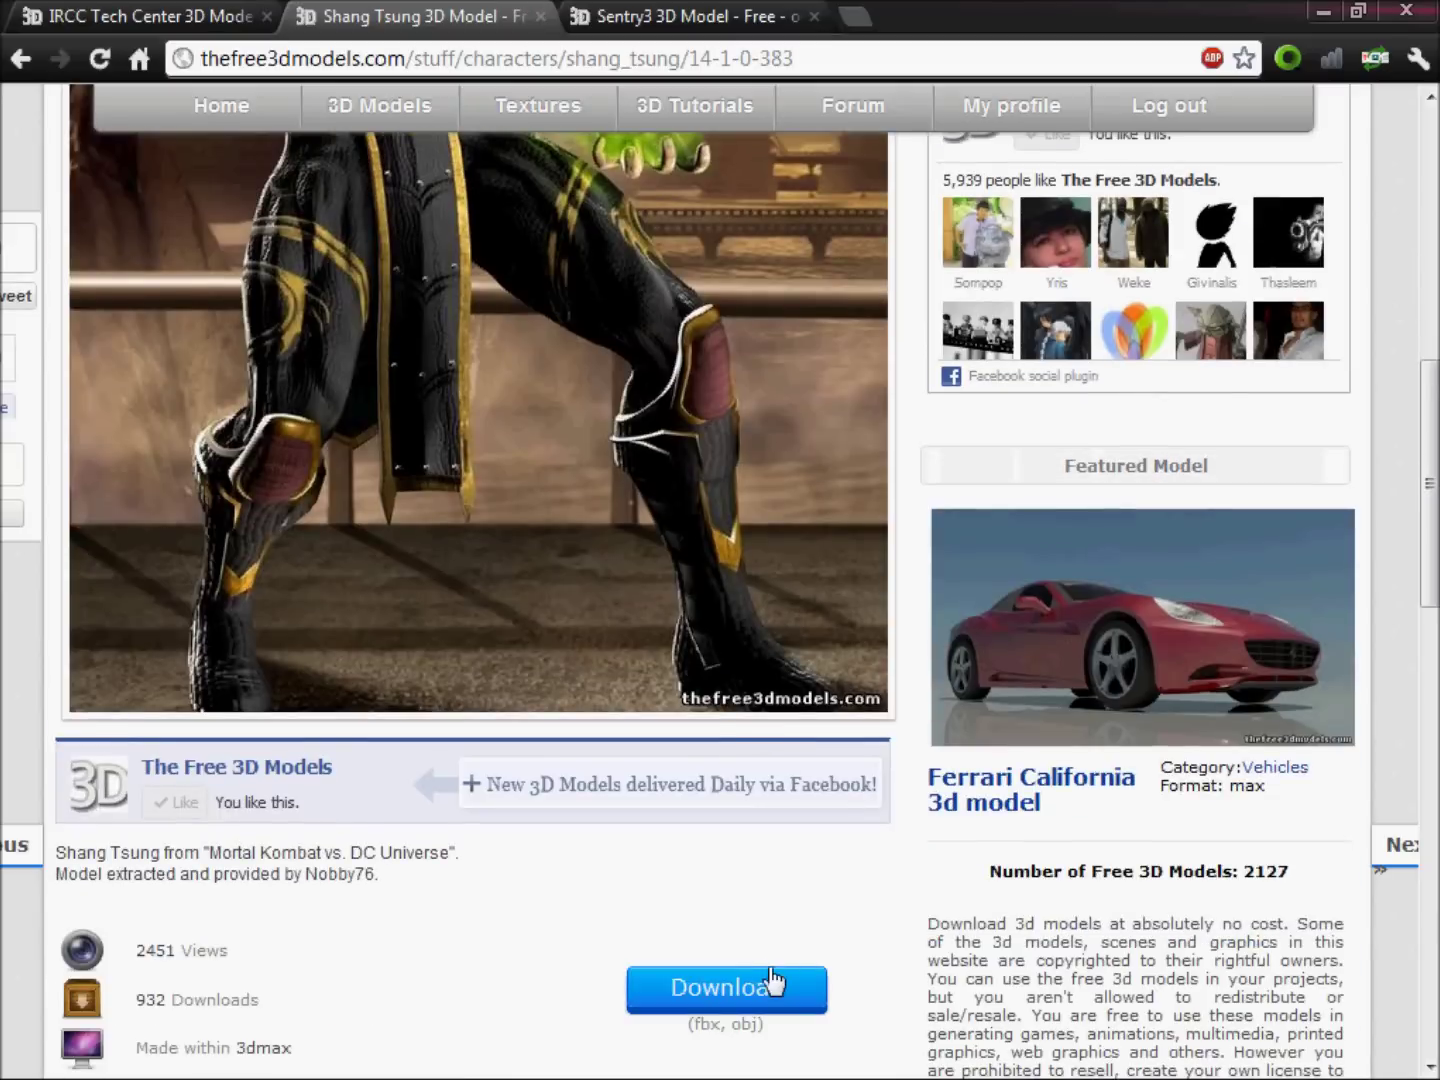
{"action": "left_click", "coordinate": [780, 15]}
{"action": "scroll", "coordinate": [790, 478], "scroll_direction": "down", "scroll_amount": 10}
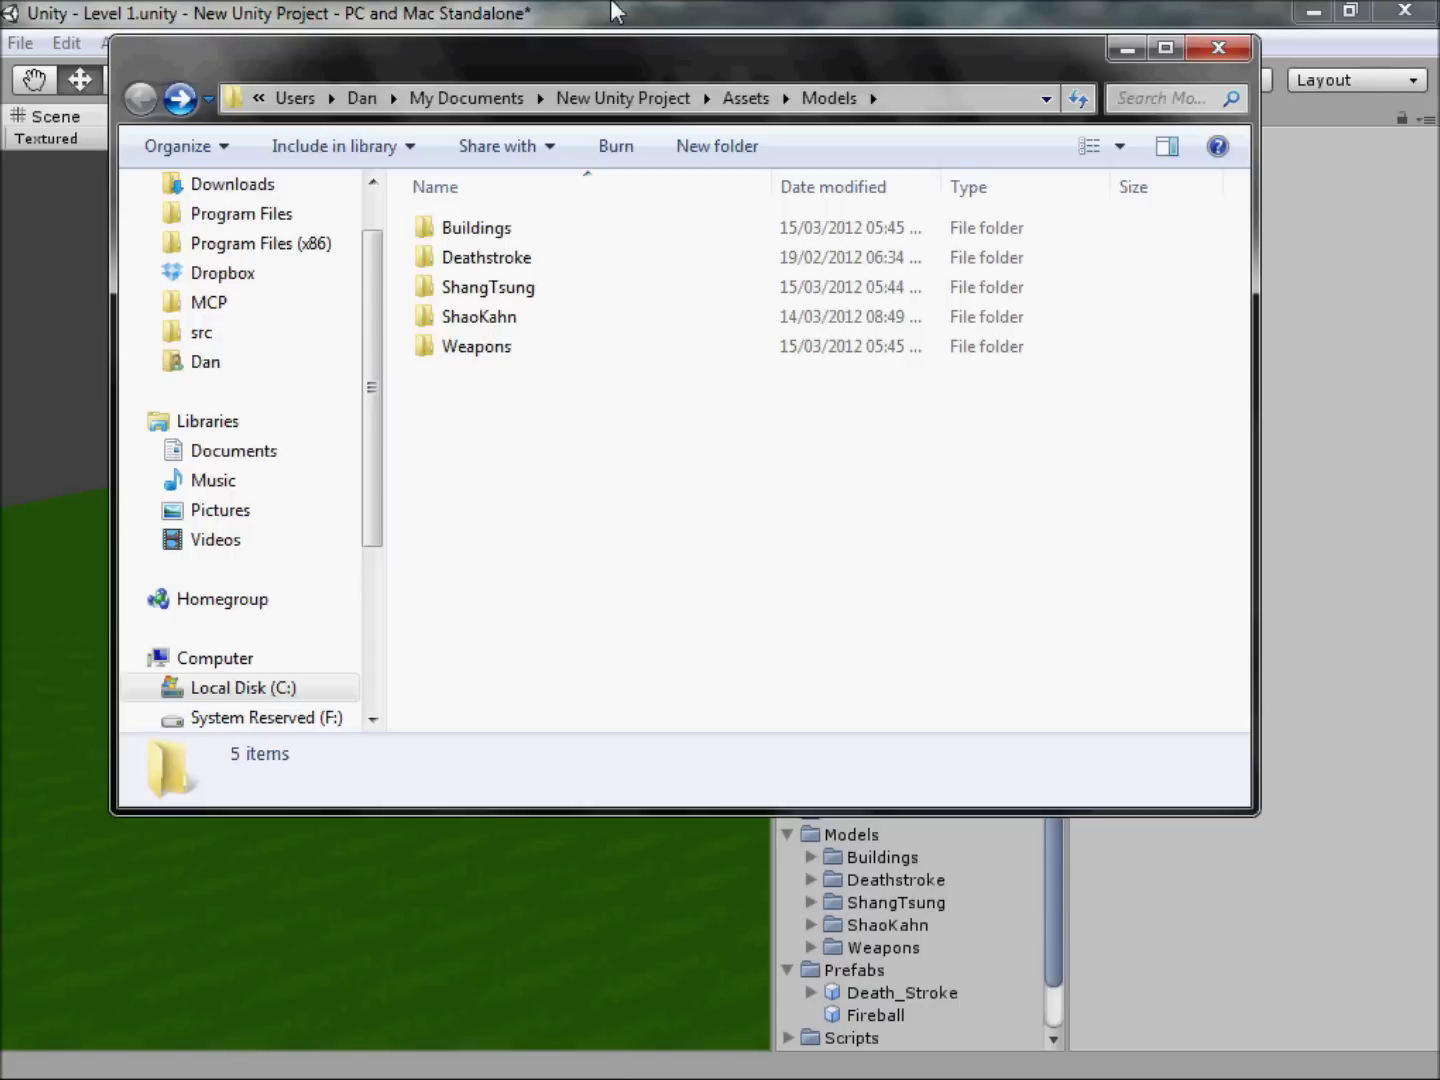
Step: Check the Buildings and Weapons subfolders of the project's Models folder, and close the file window
{"action": "left_click_drag", "start_coordinate": [715, 566], "coordinate": [556, 453]}
{"action": "left_click_drag", "start_coordinate": [656, 560], "coordinate": [725, 563]}
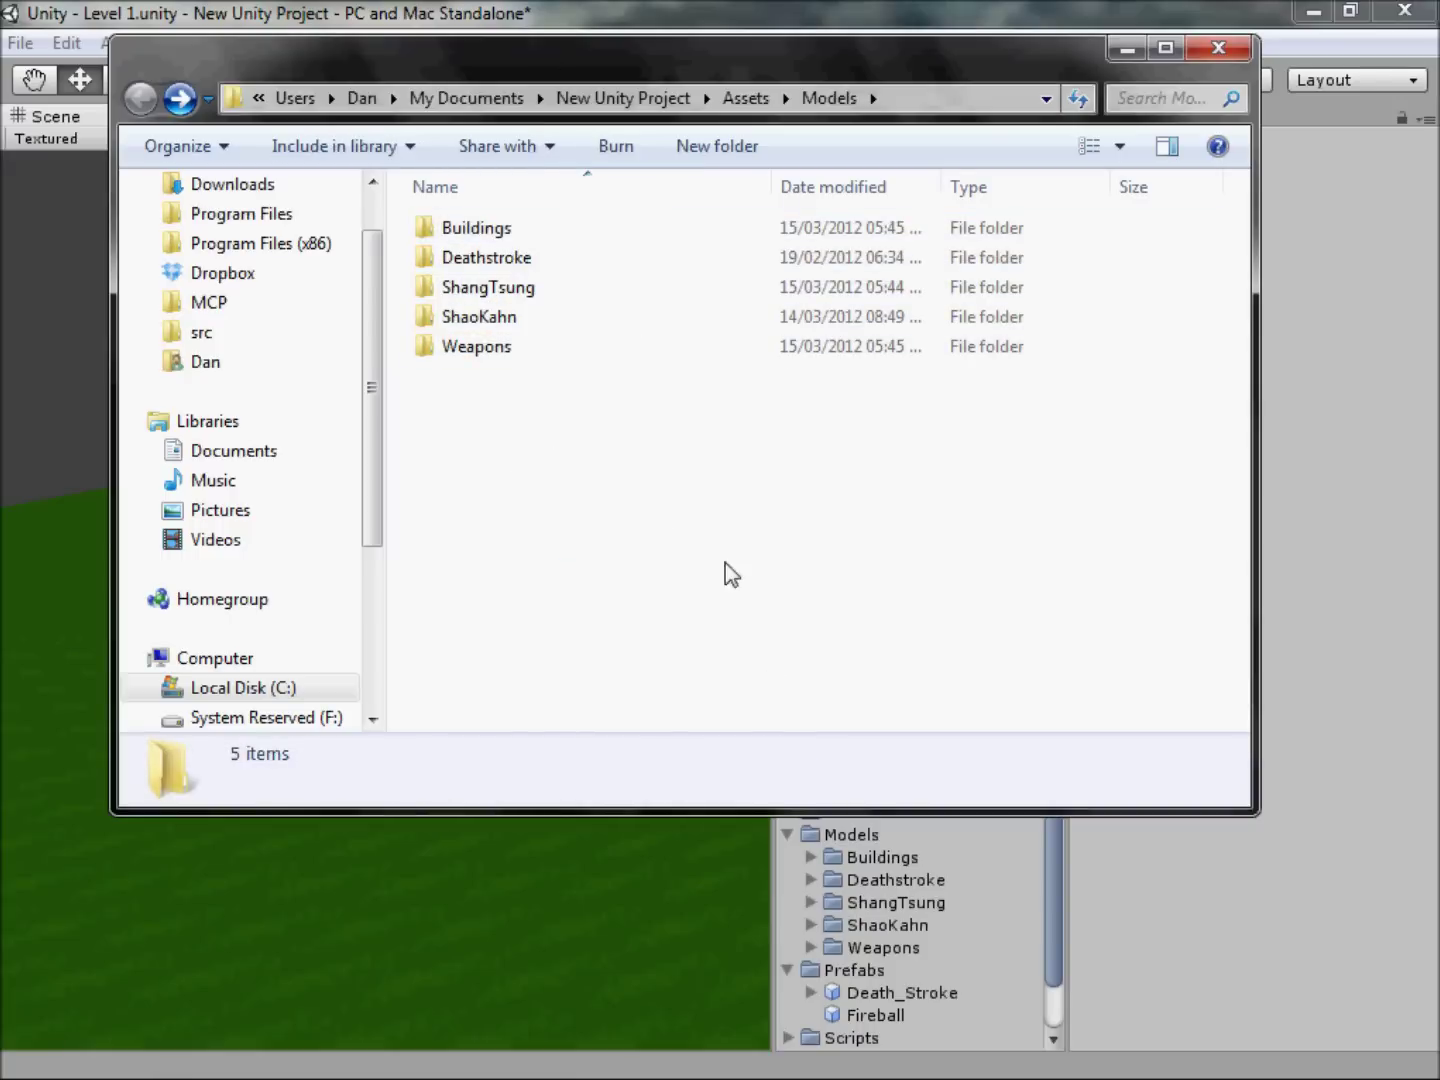
{"action": "double_click", "coordinate": [506, 239]}
{"action": "left_click_drag", "start_coordinate": [672, 439], "coordinate": [566, 333]}
{"action": "key", "text": "BackSpace"}
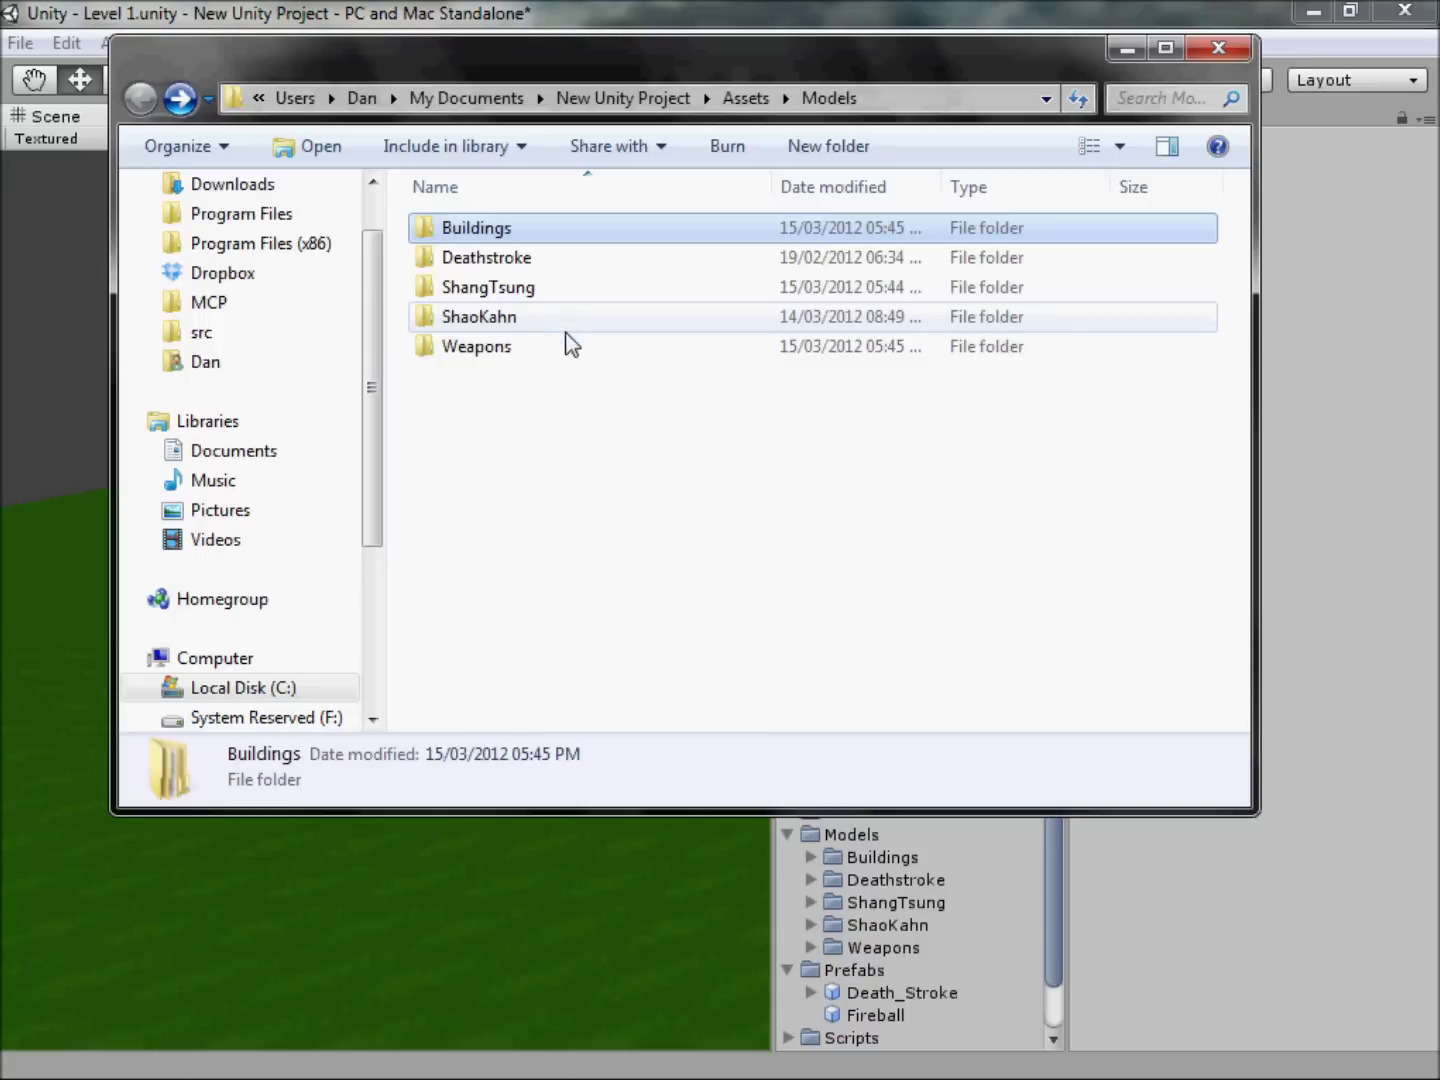
{"action": "double_click", "coordinate": [499, 350]}
{"action": "left_click_drag", "start_coordinate": [668, 474], "coordinate": [610, 229]}
{"action": "key", "text": "BackSpace"}
{"action": "mouse_move", "coordinate": [622, 432]}
{"action": "left_mouse_down"}
{"action": "mouse_move", "coordinate": [499, 292]}
{"action": "mouse_move", "coordinate": [616, 427]}
{"action": "left_mouse_up"}
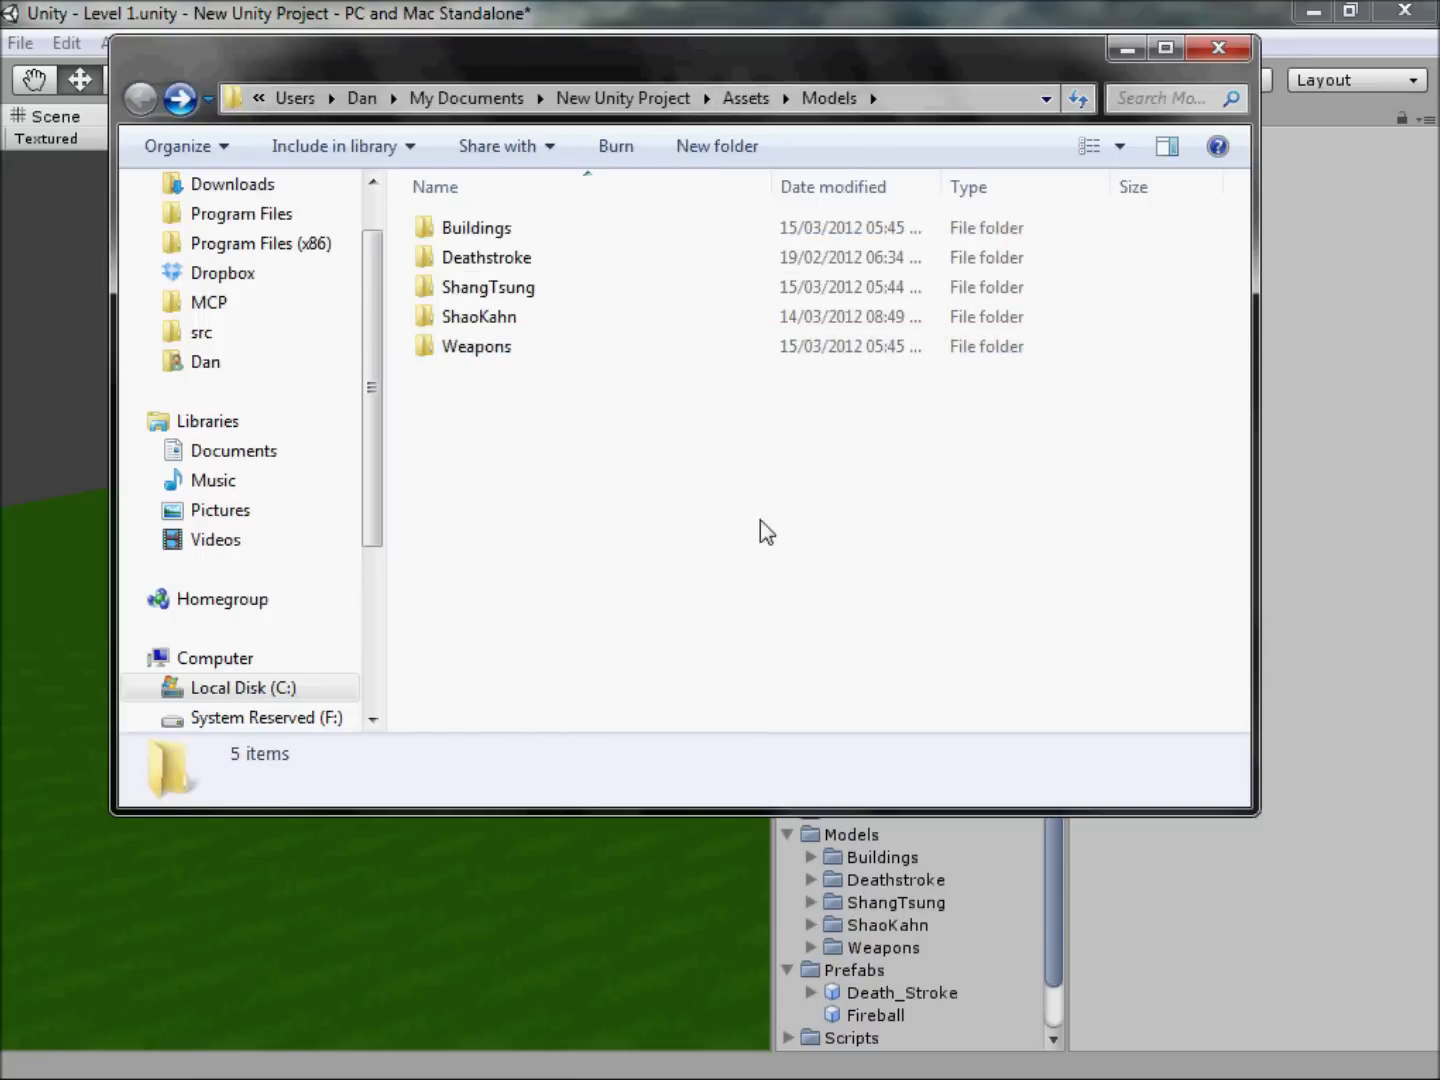
{"action": "left_click", "coordinate": [1220, 50]}
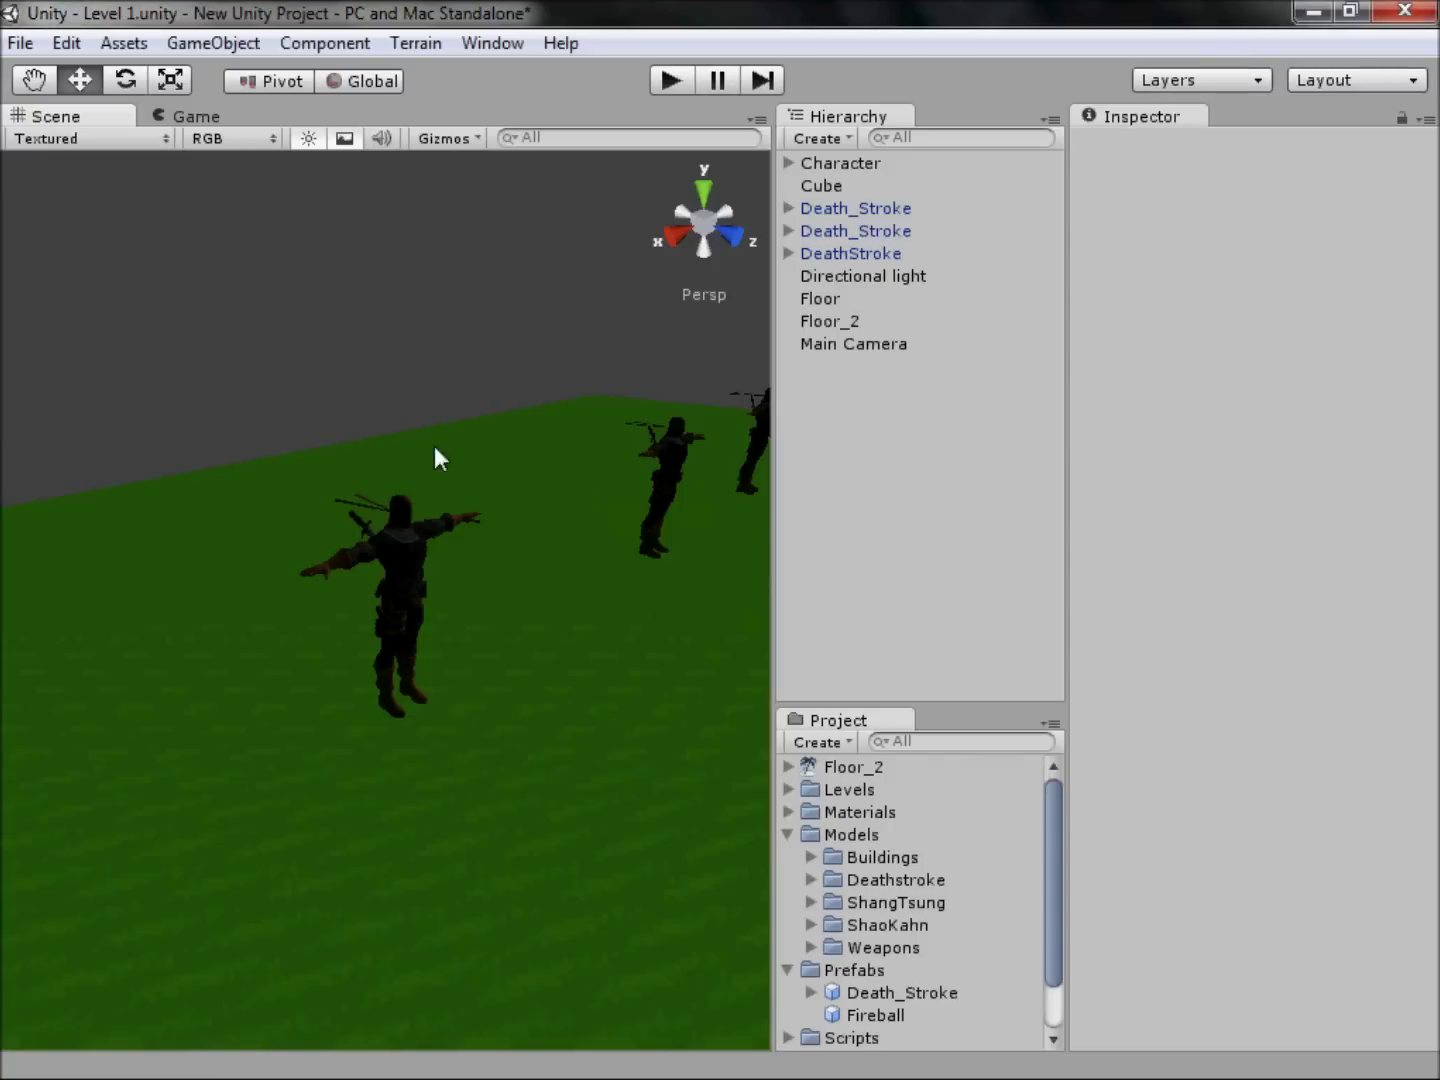
Step: Expand the Buildings and techcam folders in the project assets, select the 3dm-techcam model and inspect its preview
{"action": "middle_click_drag", "start_coordinate": [578, 556], "coordinate": [366, 525]}
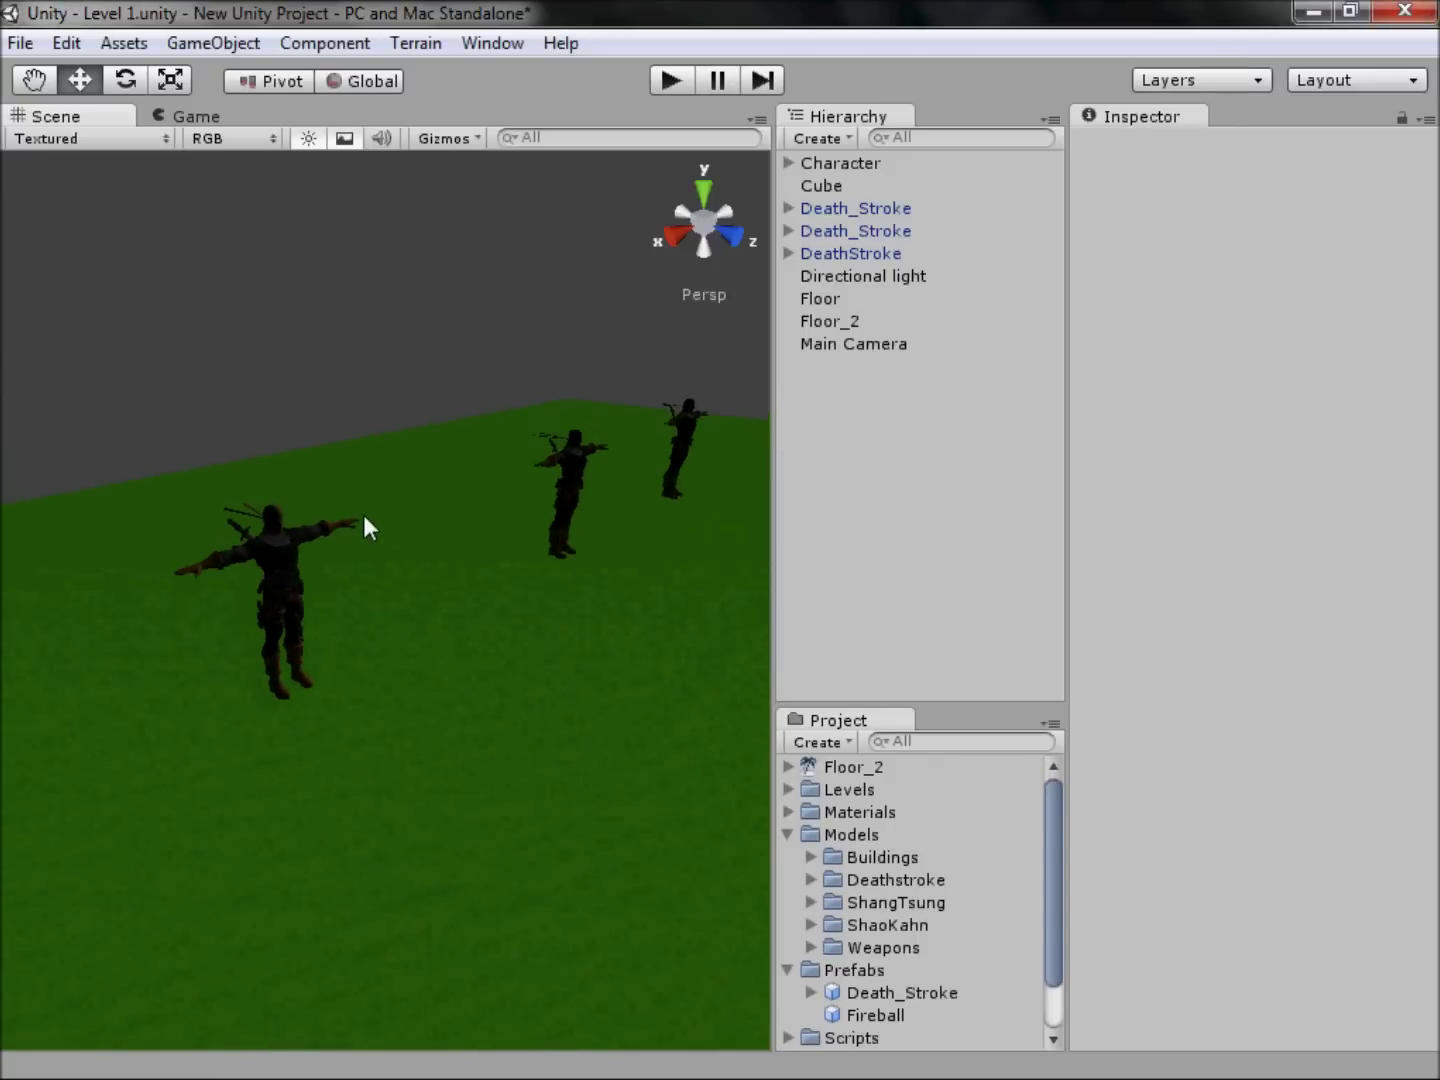
{"action": "left_click", "coordinate": [815, 858]}
{"action": "left_click", "coordinate": [841, 869]}
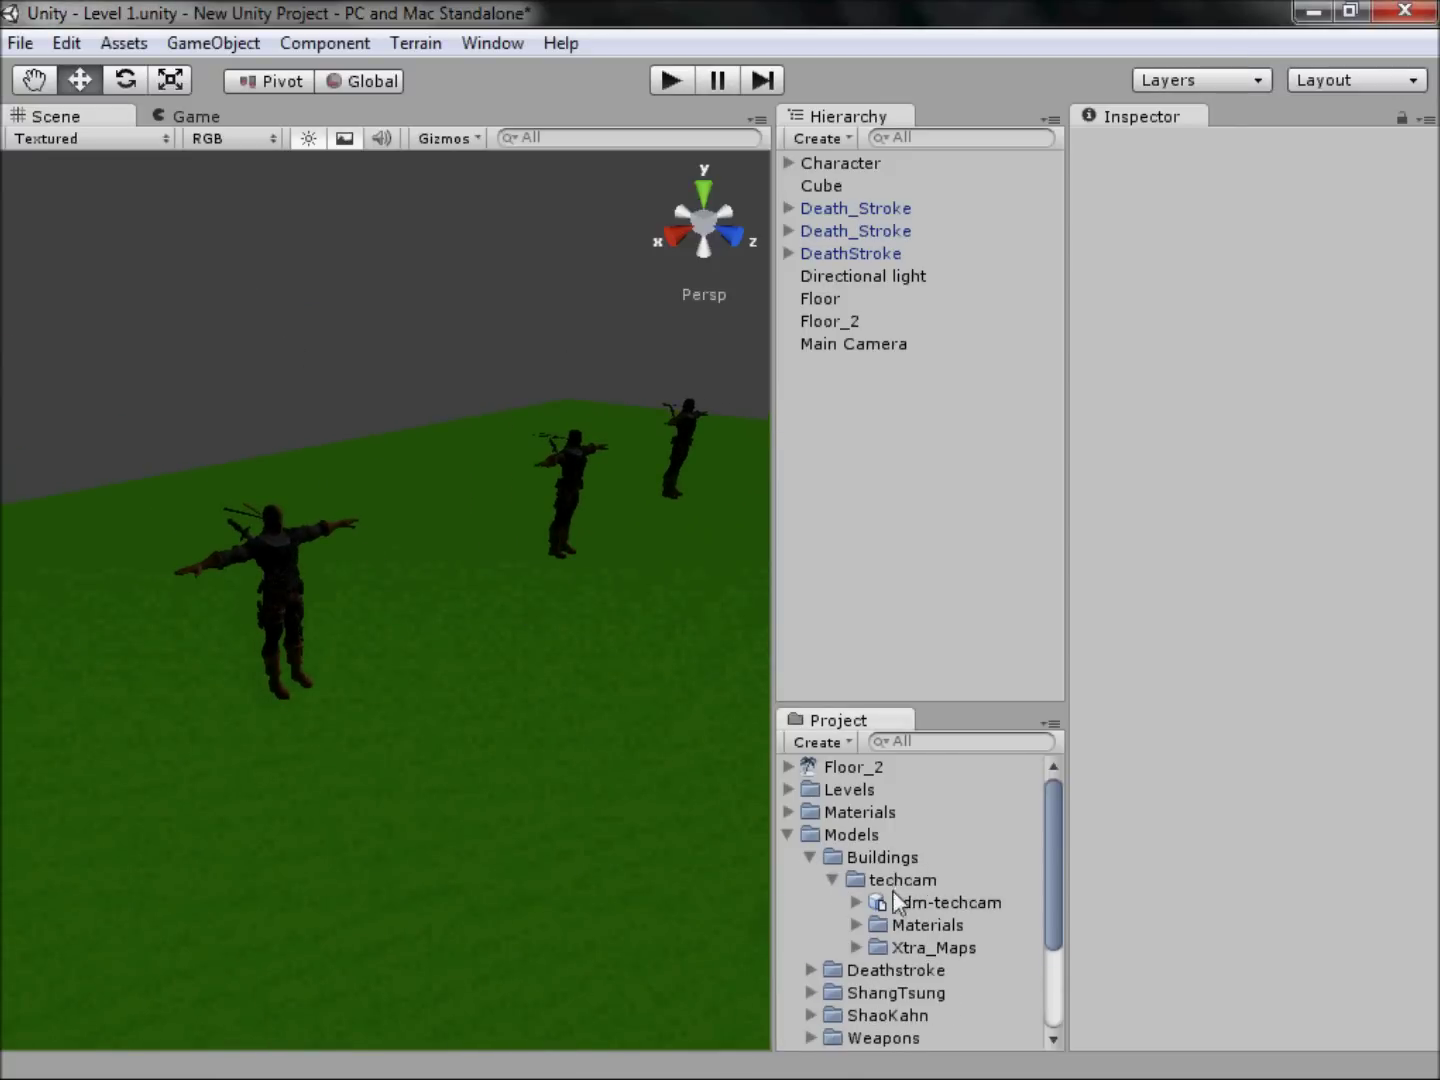
{"action": "left_click", "coordinate": [950, 903]}
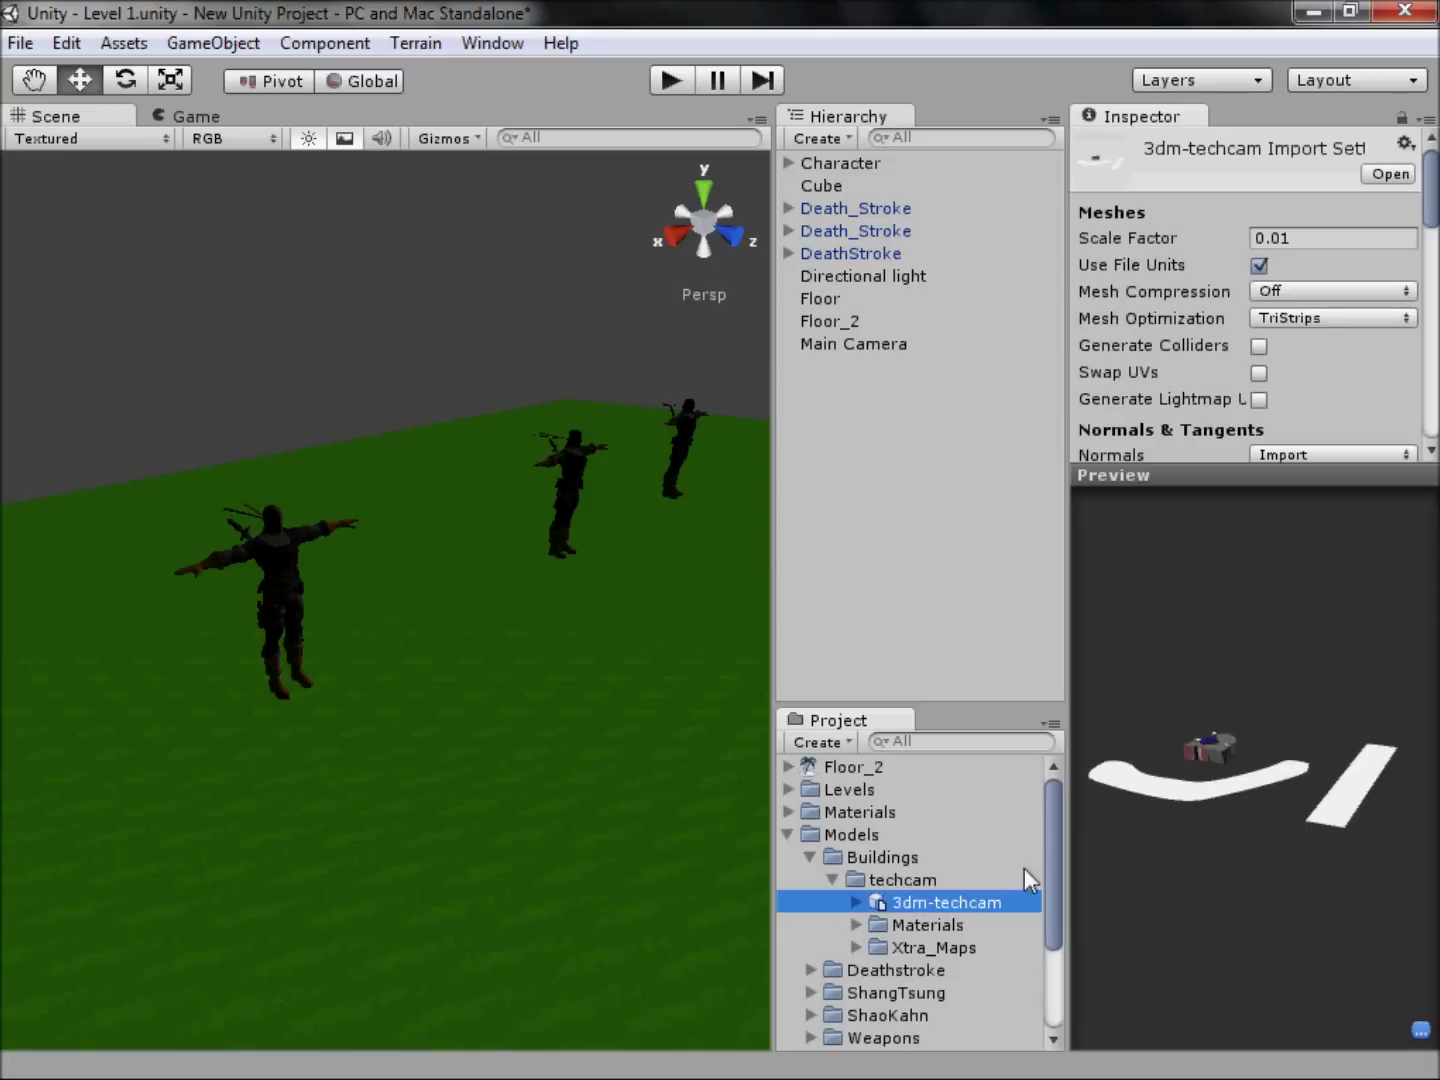
{"action": "left_click_drag", "start_coordinate": [1320, 827], "coordinate": [1438, 906]}
{"action": "scroll", "coordinate": [11, 906], "scroll_direction": "up", "scroll_amount": 3}
{"action": "scroll", "coordinate": [266, 784], "scroll_direction": "down", "scroll_amount": 5}
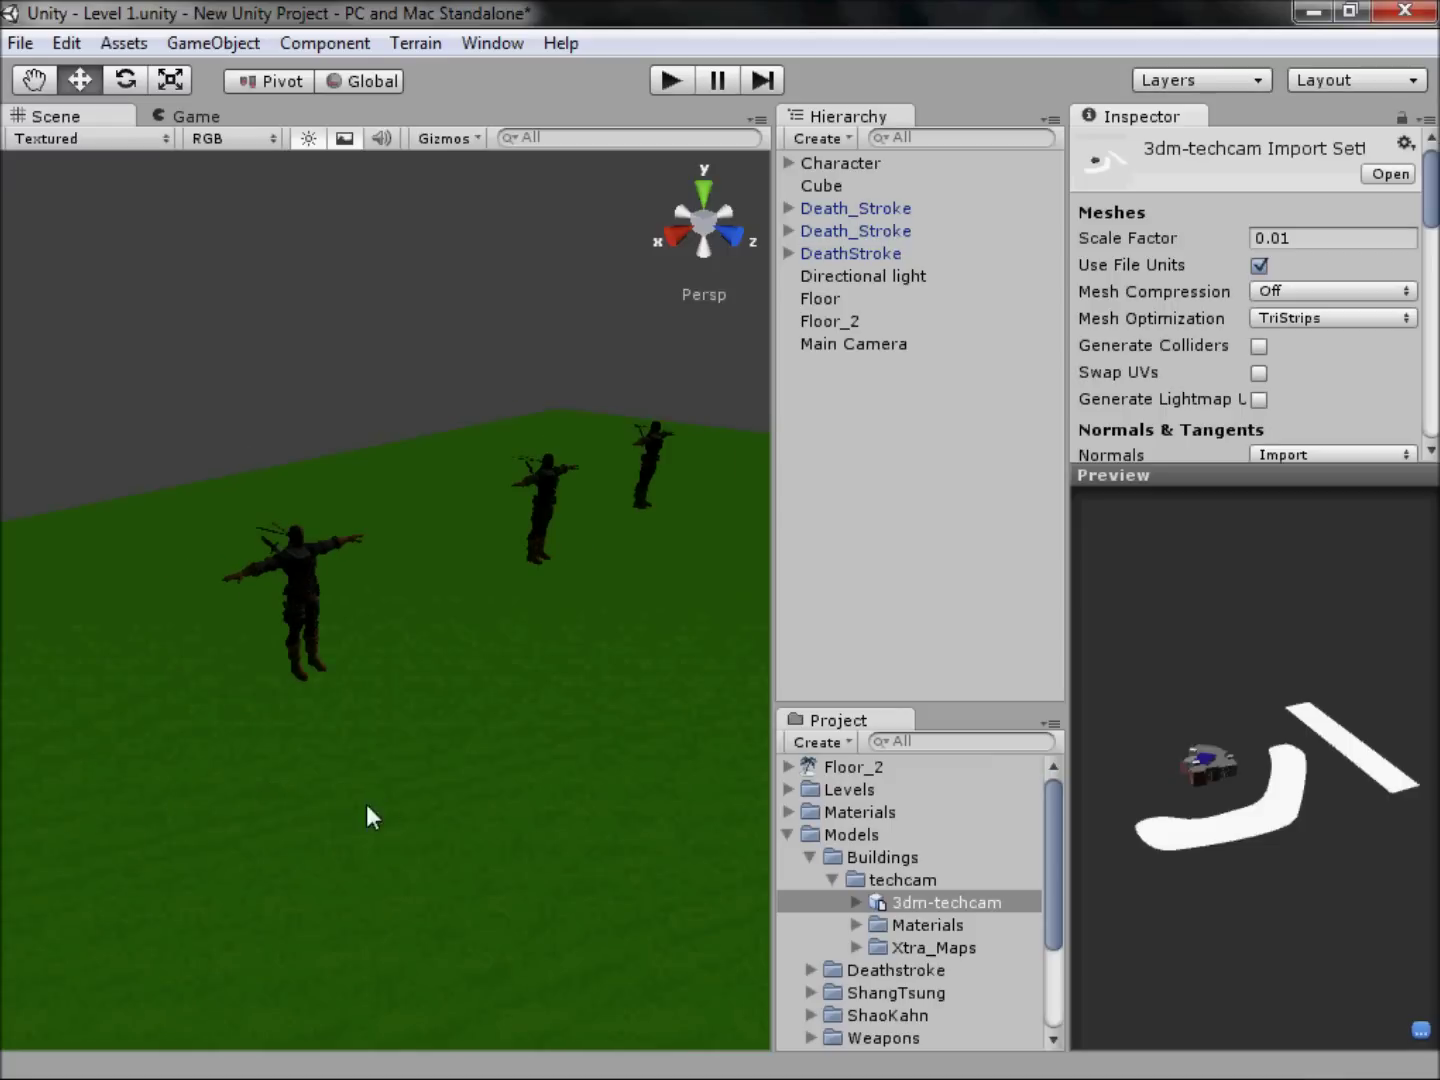
Step: Place the 3dm-techcam building in the scene on the green floor near the Deathstroke characters
{"action": "middle_click_drag", "start_coordinate": [460, 745], "coordinate": [302, 805]}
{"action": "left_click_drag", "start_coordinate": [940, 915], "coordinate": [614, 845]}
{"action": "scroll", "coordinate": [425, 806], "scroll_direction": "down", "scroll_amount": 3}
{"action": "scroll", "coordinate": [415, 790], "scroll_direction": "up", "scroll_amount": 6}
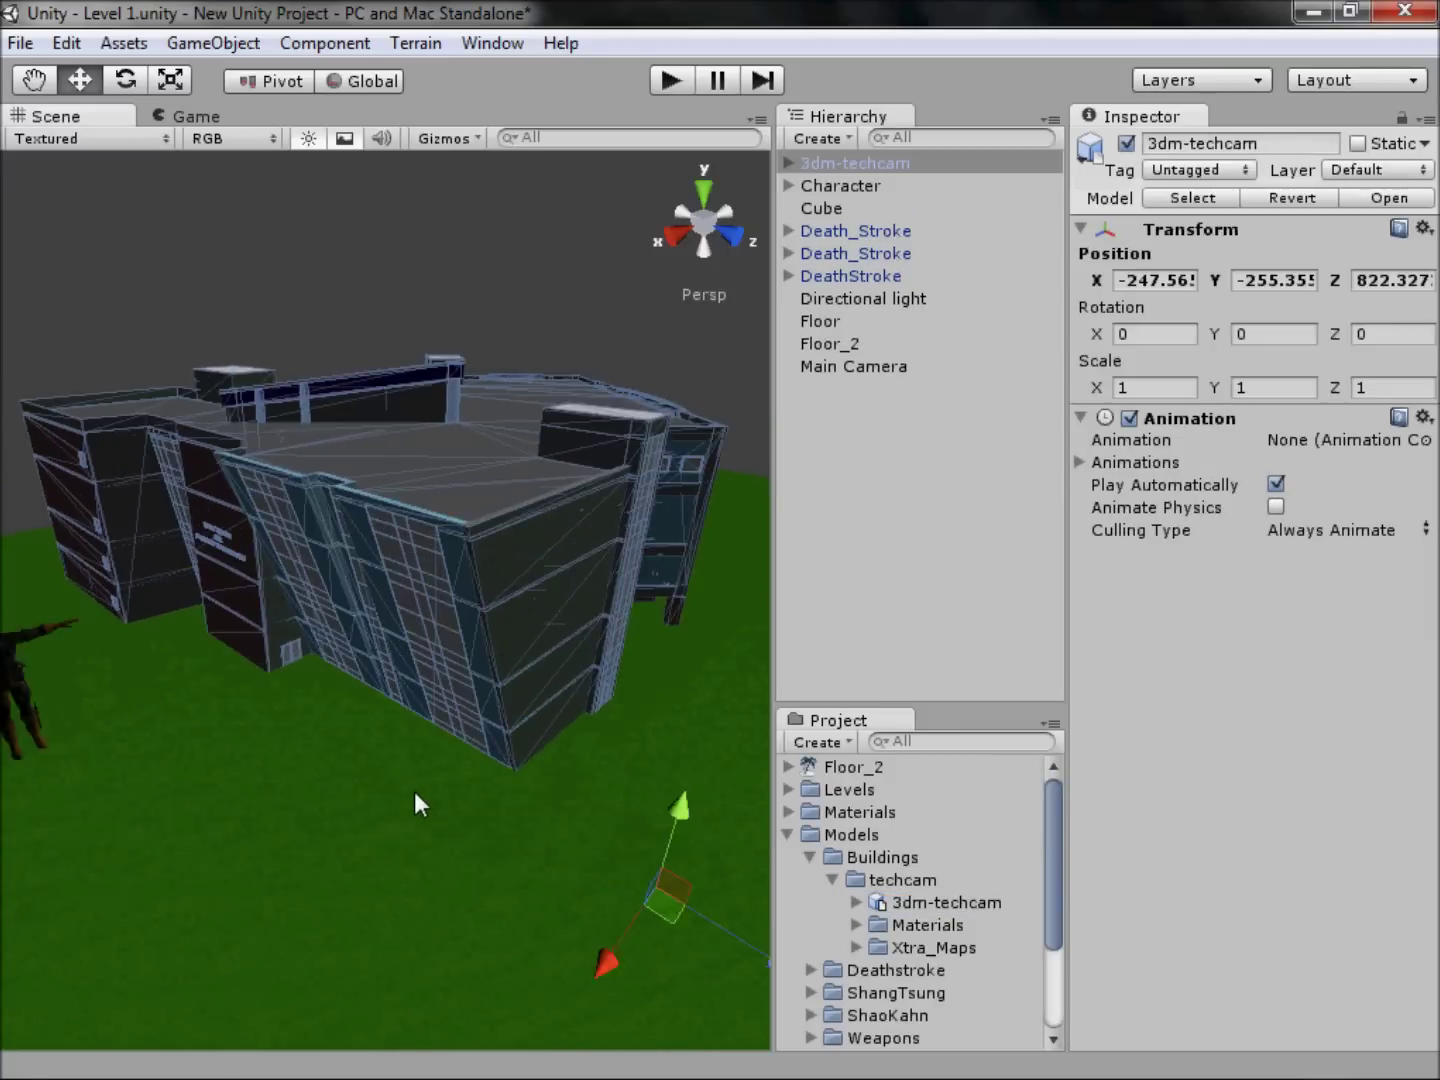
Step: From a side view, raise the 3dm-techcam building to a Y position of about -254.51
{"action": "middle_click_drag", "start_coordinate": [414, 791], "coordinate": [660, 573]}
{"action": "scroll", "coordinate": [661, 573], "scroll_direction": "up", "scroll_amount": 2}
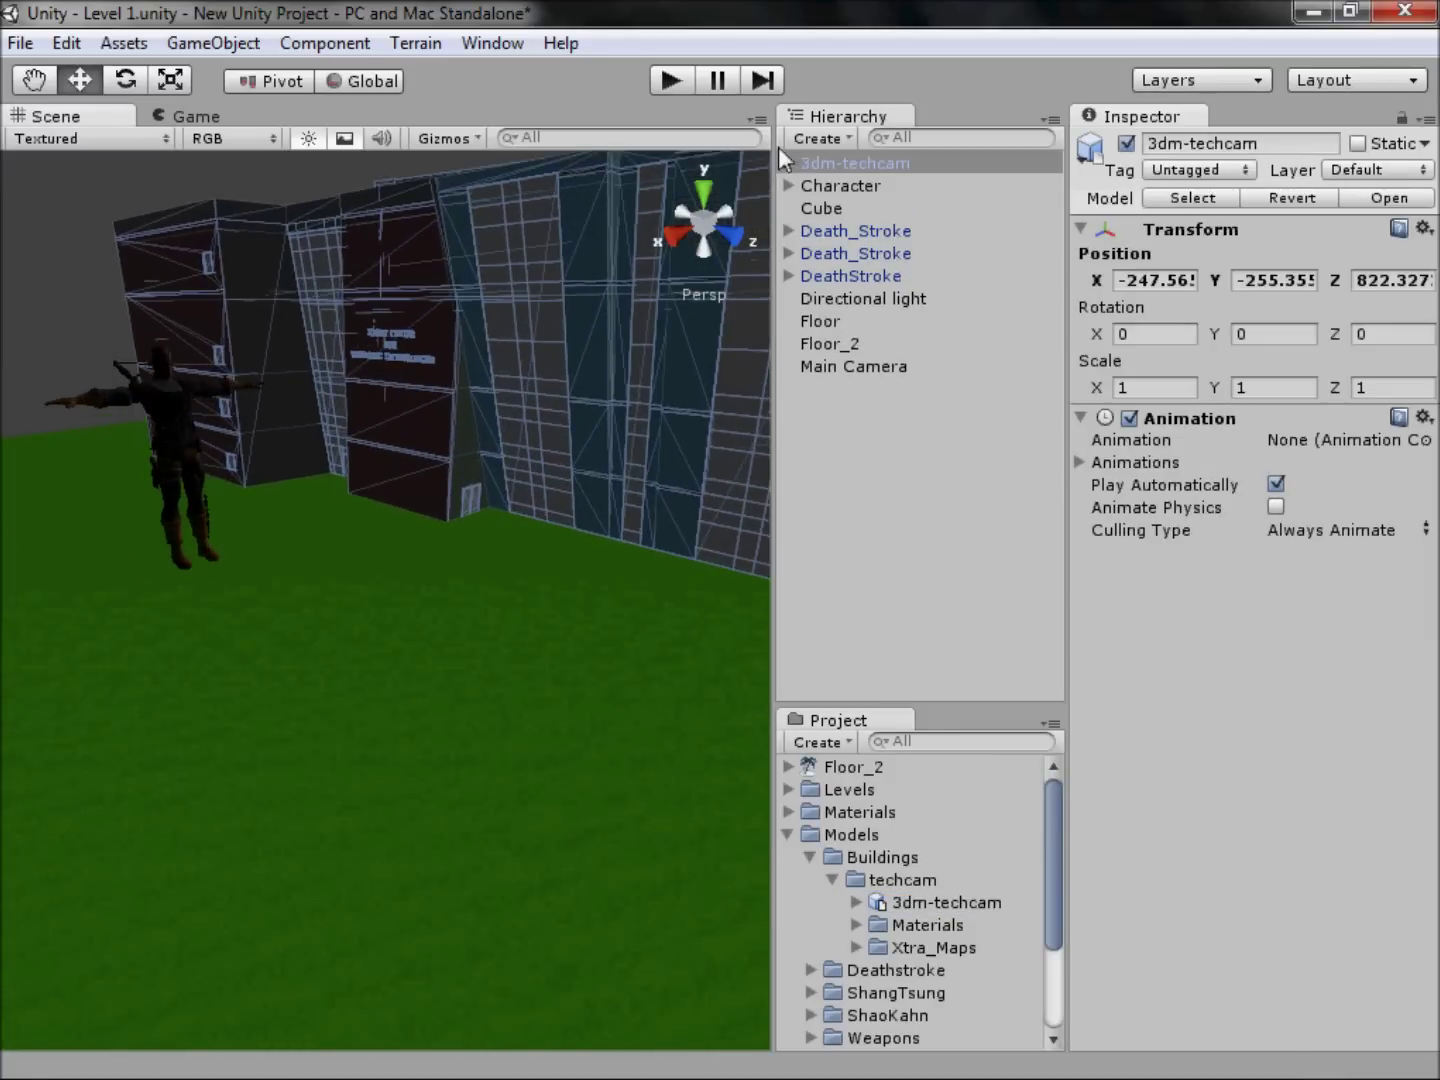
{"action": "left_click", "coordinate": [676, 243]}
{"action": "middle_click_drag", "start_coordinate": [427, 432], "coordinate": [620, 541]}
{"action": "middle_click_drag", "start_coordinate": [527, 545], "coordinate": [569, 559]}
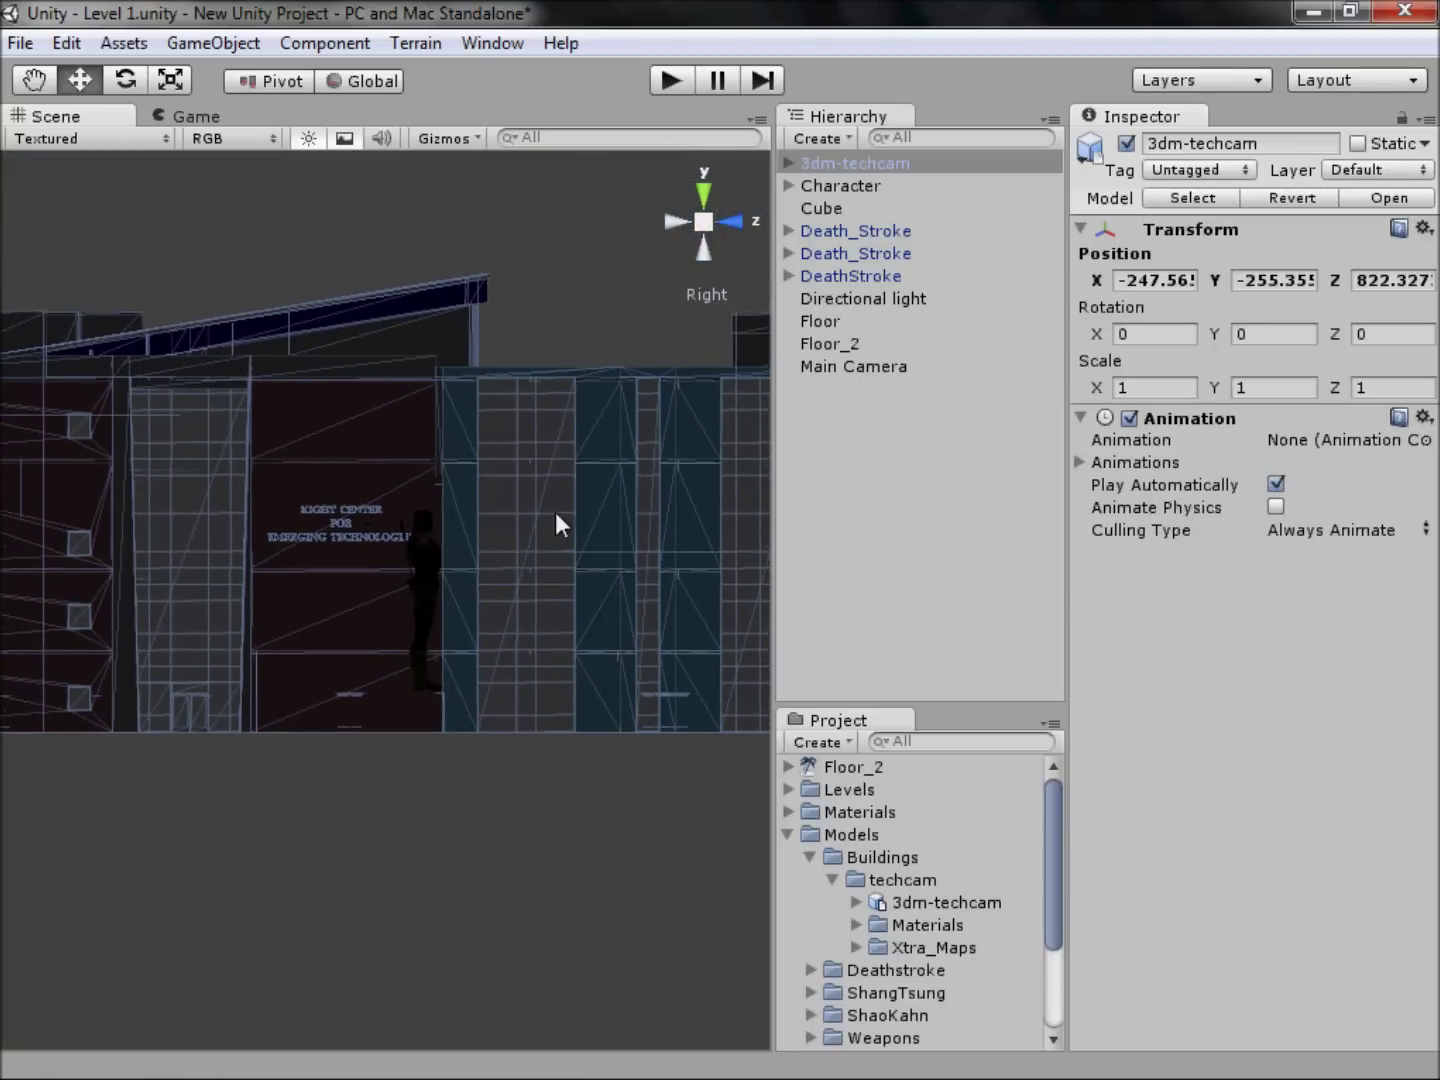
{"action": "scroll", "coordinate": [492, 733], "scroll_direction": "down", "scroll_amount": 2}
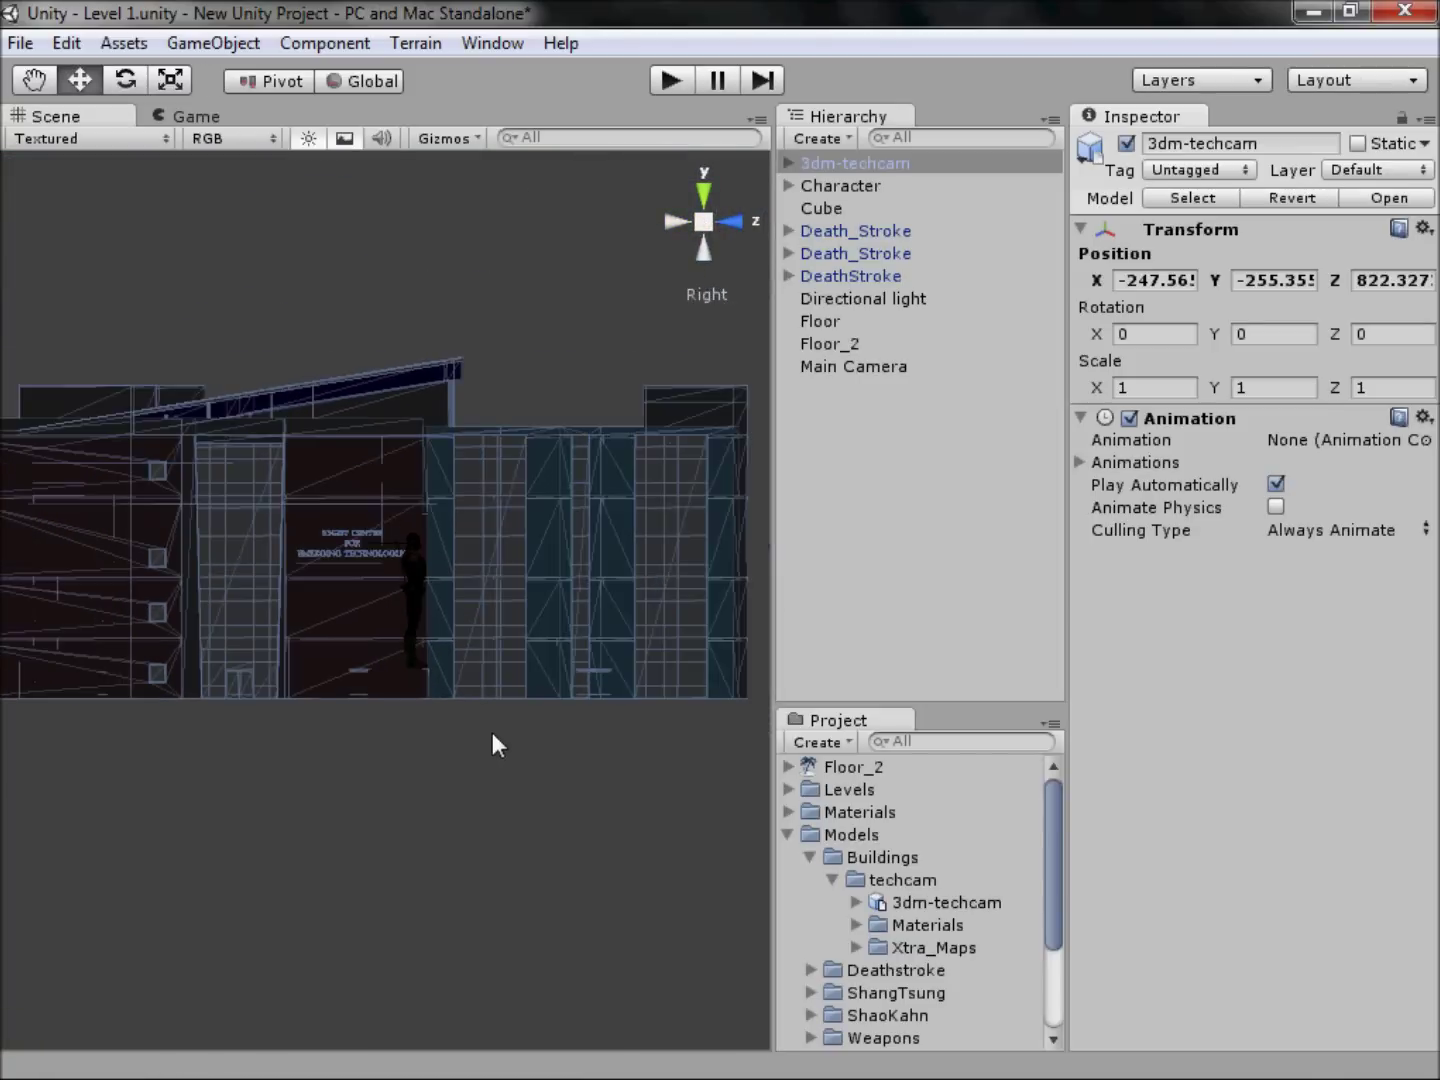
{"action": "scroll", "coordinate": [492, 733], "scroll_direction": "down", "scroll_amount": 6}
{"action": "middle_click_drag", "start_coordinate": [513, 688], "coordinate": [373, 640]}
{"action": "scroll", "coordinate": [373, 640], "scroll_direction": "up", "scroll_amount": 3}
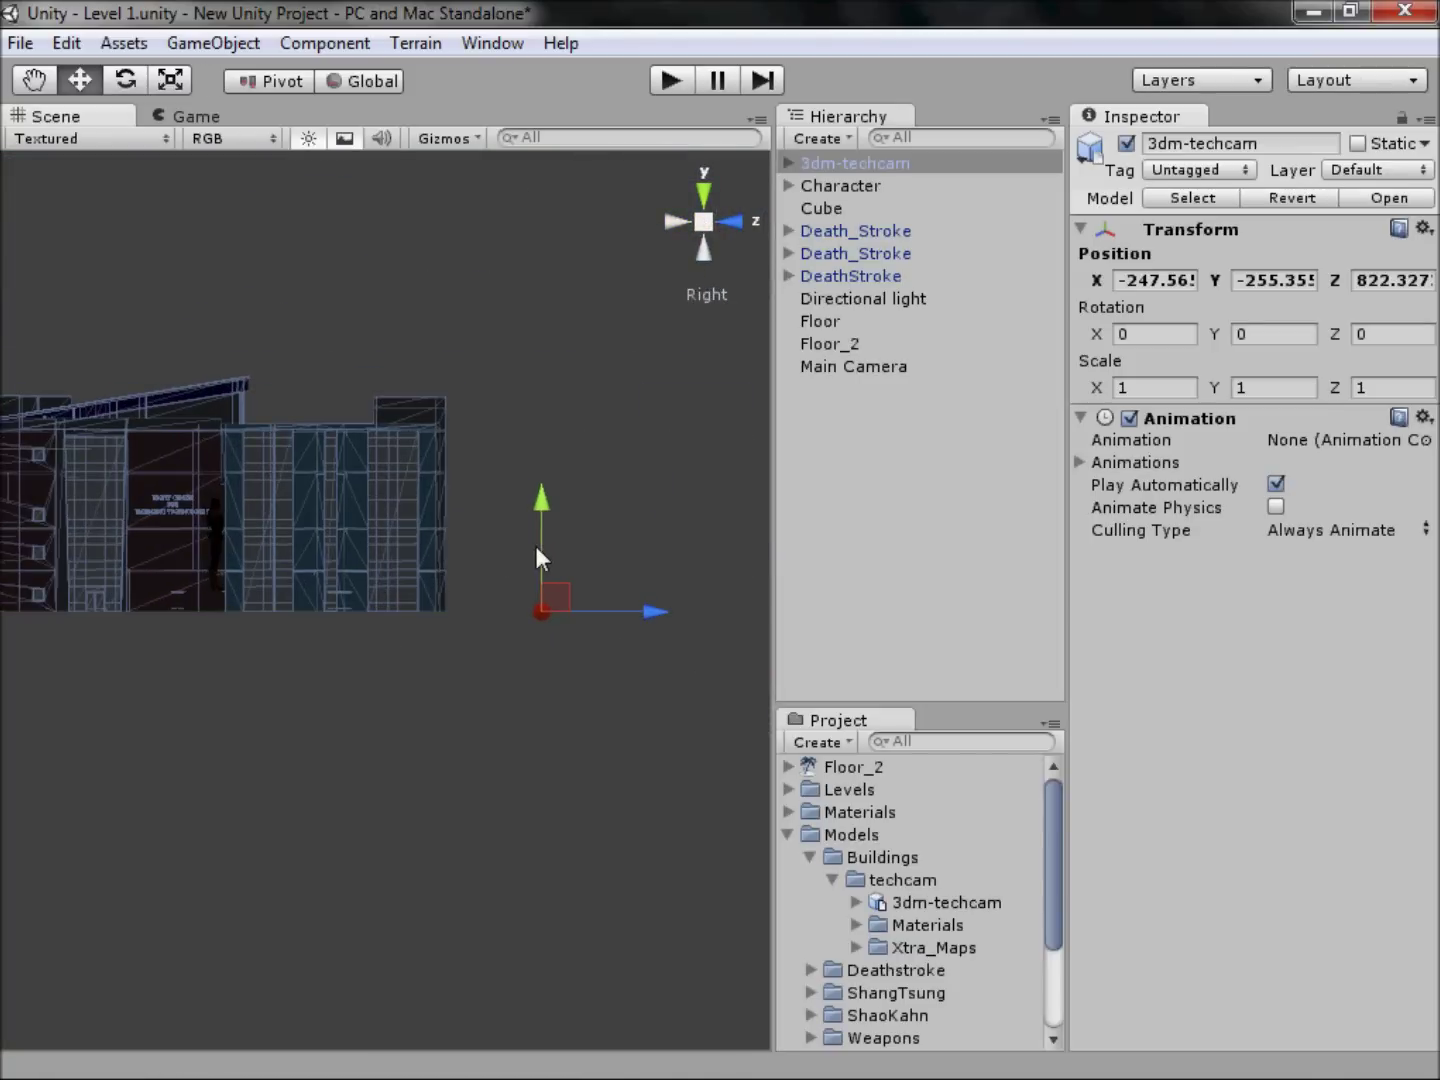
{"action": "mouse_move", "coordinate": [536, 545]}
{"action": "left_mouse_down"}
{"action": "mouse_move", "coordinate": [538, 524]}
{"action": "mouse_move", "coordinate": [560, 526]}
{"action": "left_mouse_up"}
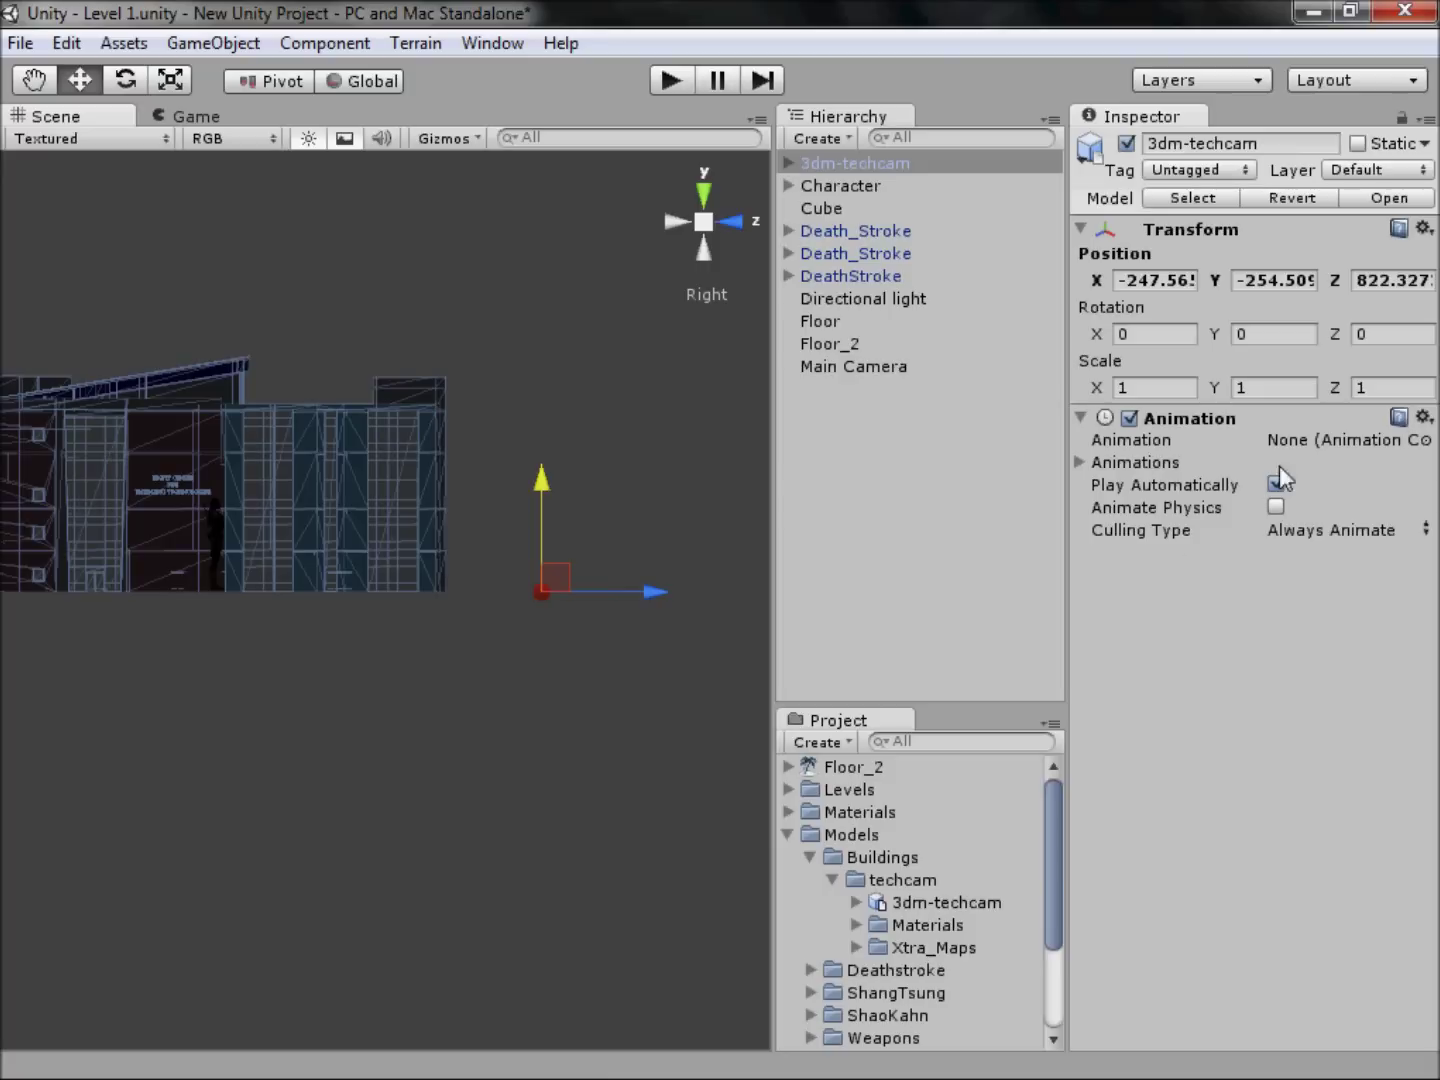
Step: Open the 3dm-techcam asset's import settings and review its scale factor, material and animation options
{"action": "left_click", "coordinate": [953, 902]}
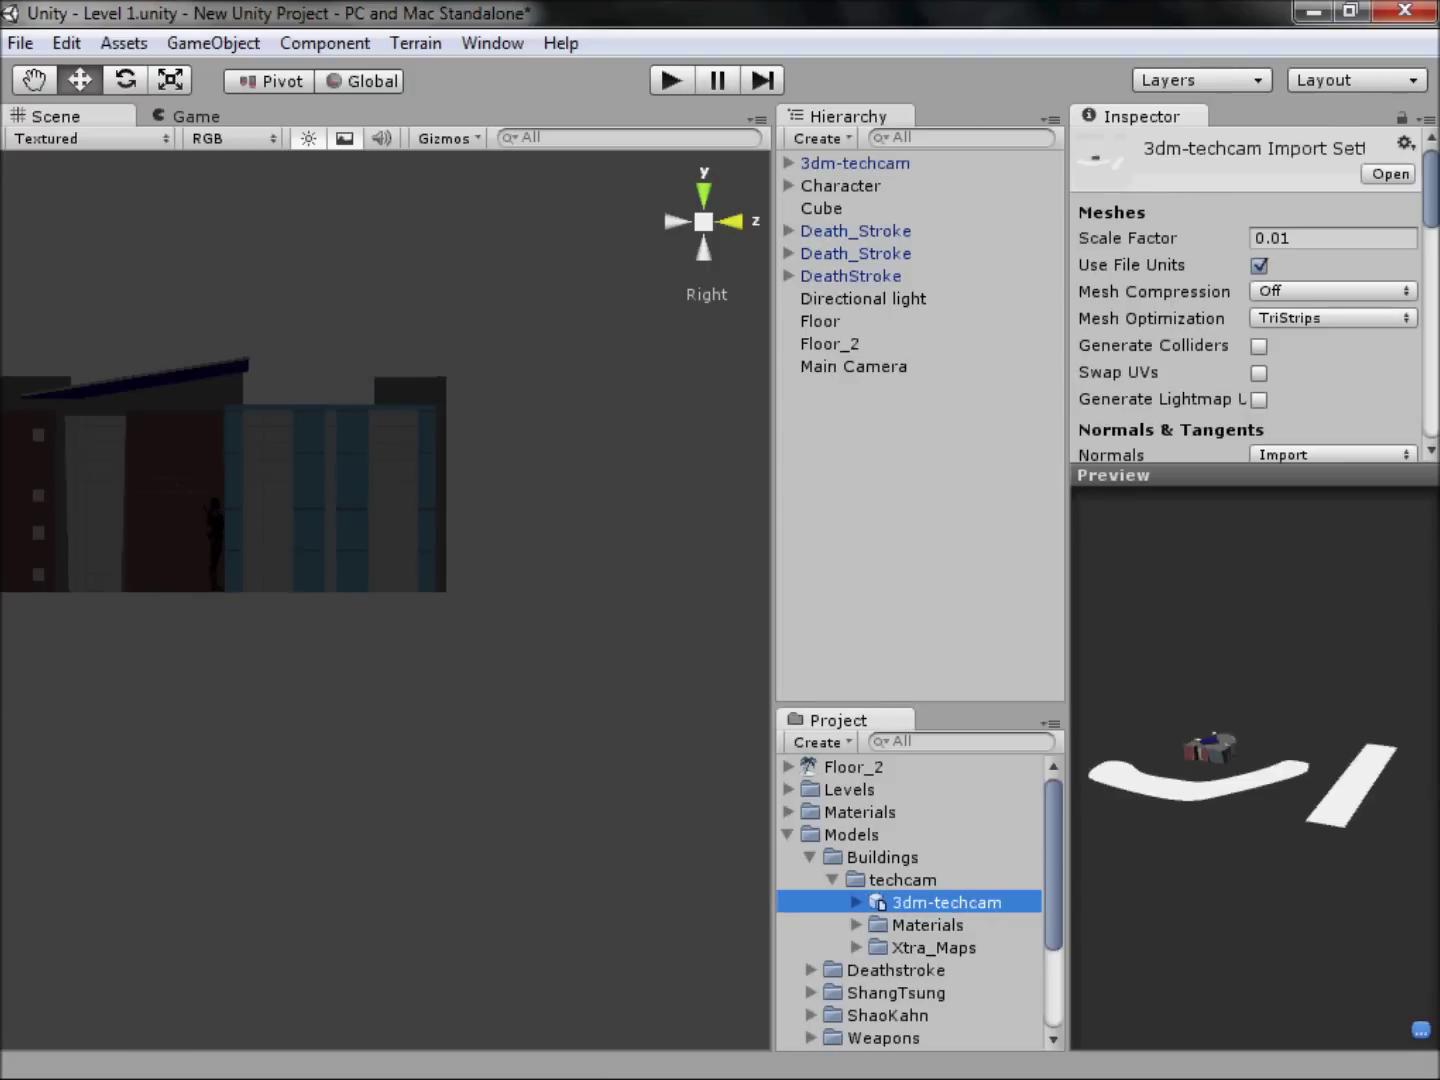
{"action": "left_click", "coordinate": [1340, 239]}
{"action": "left_click", "coordinate": [1399, 232]}
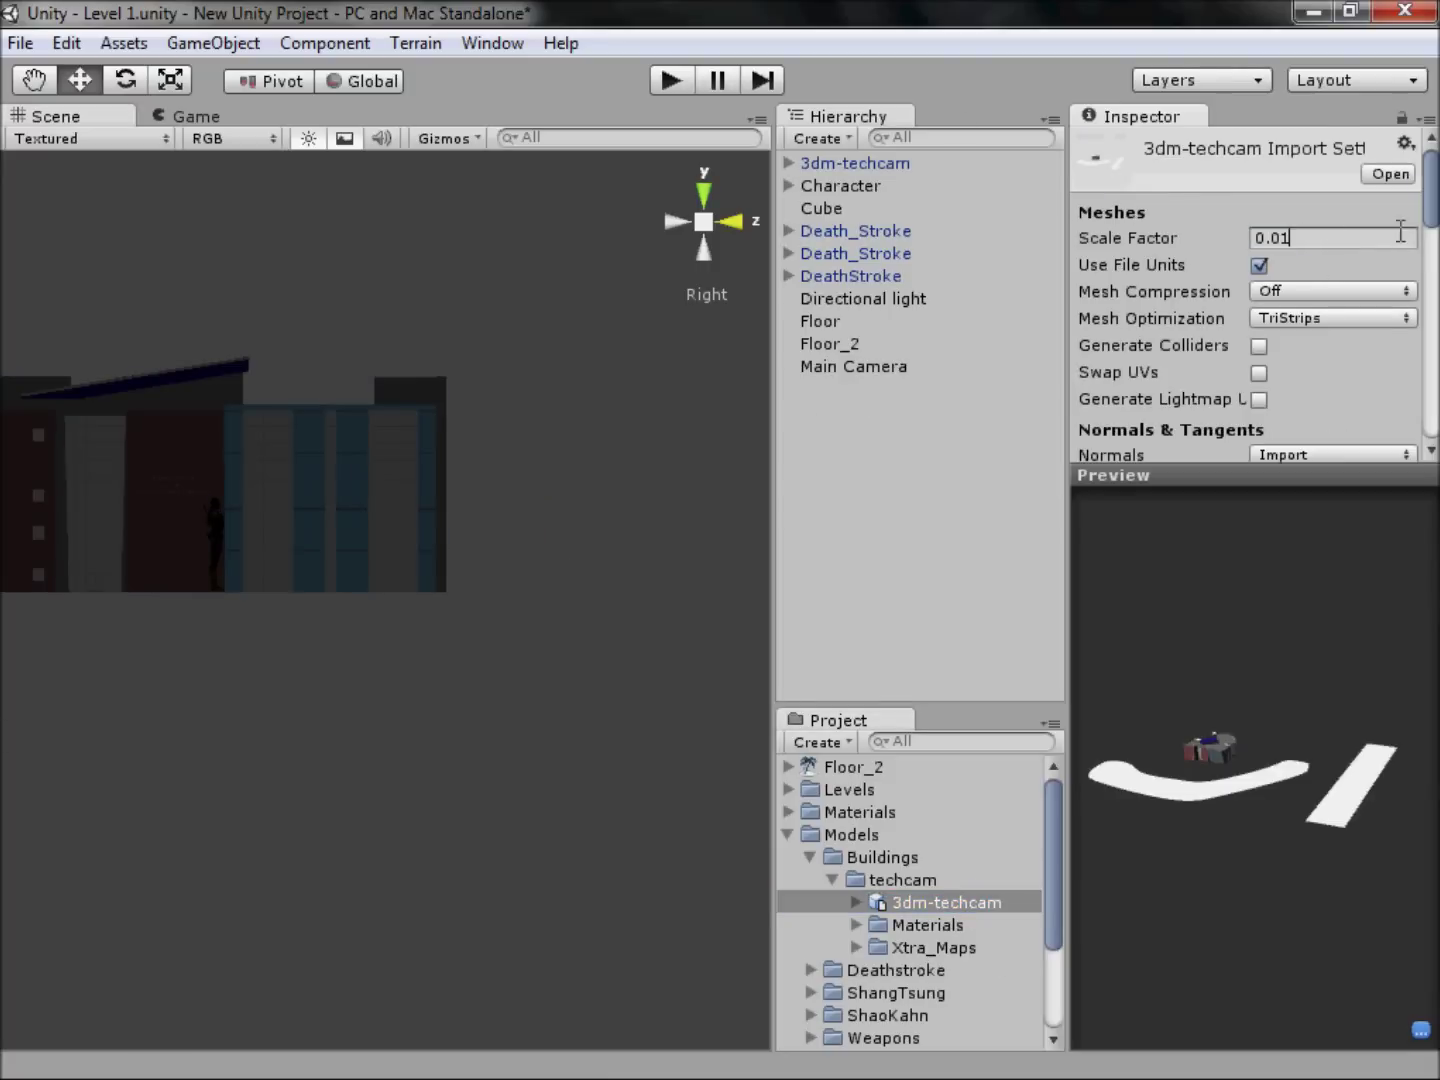
{"action": "scroll", "coordinate": [1298, 257], "scroll_direction": "down", "scroll_amount": 10}
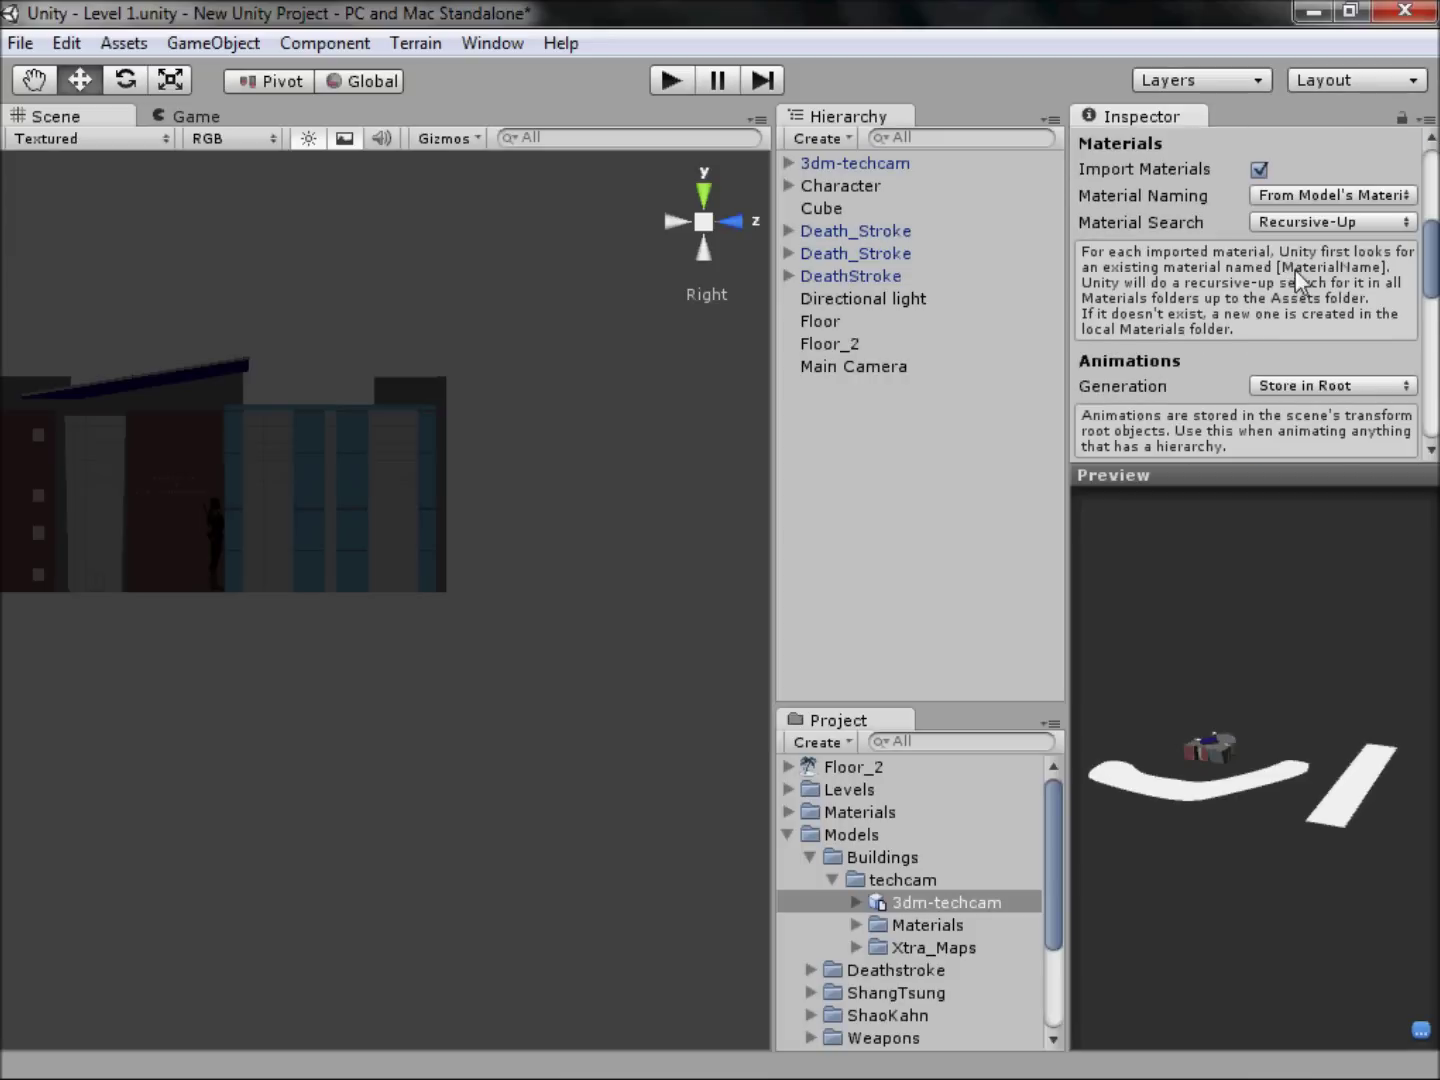
{"action": "left_click", "coordinate": [1385, 241]}
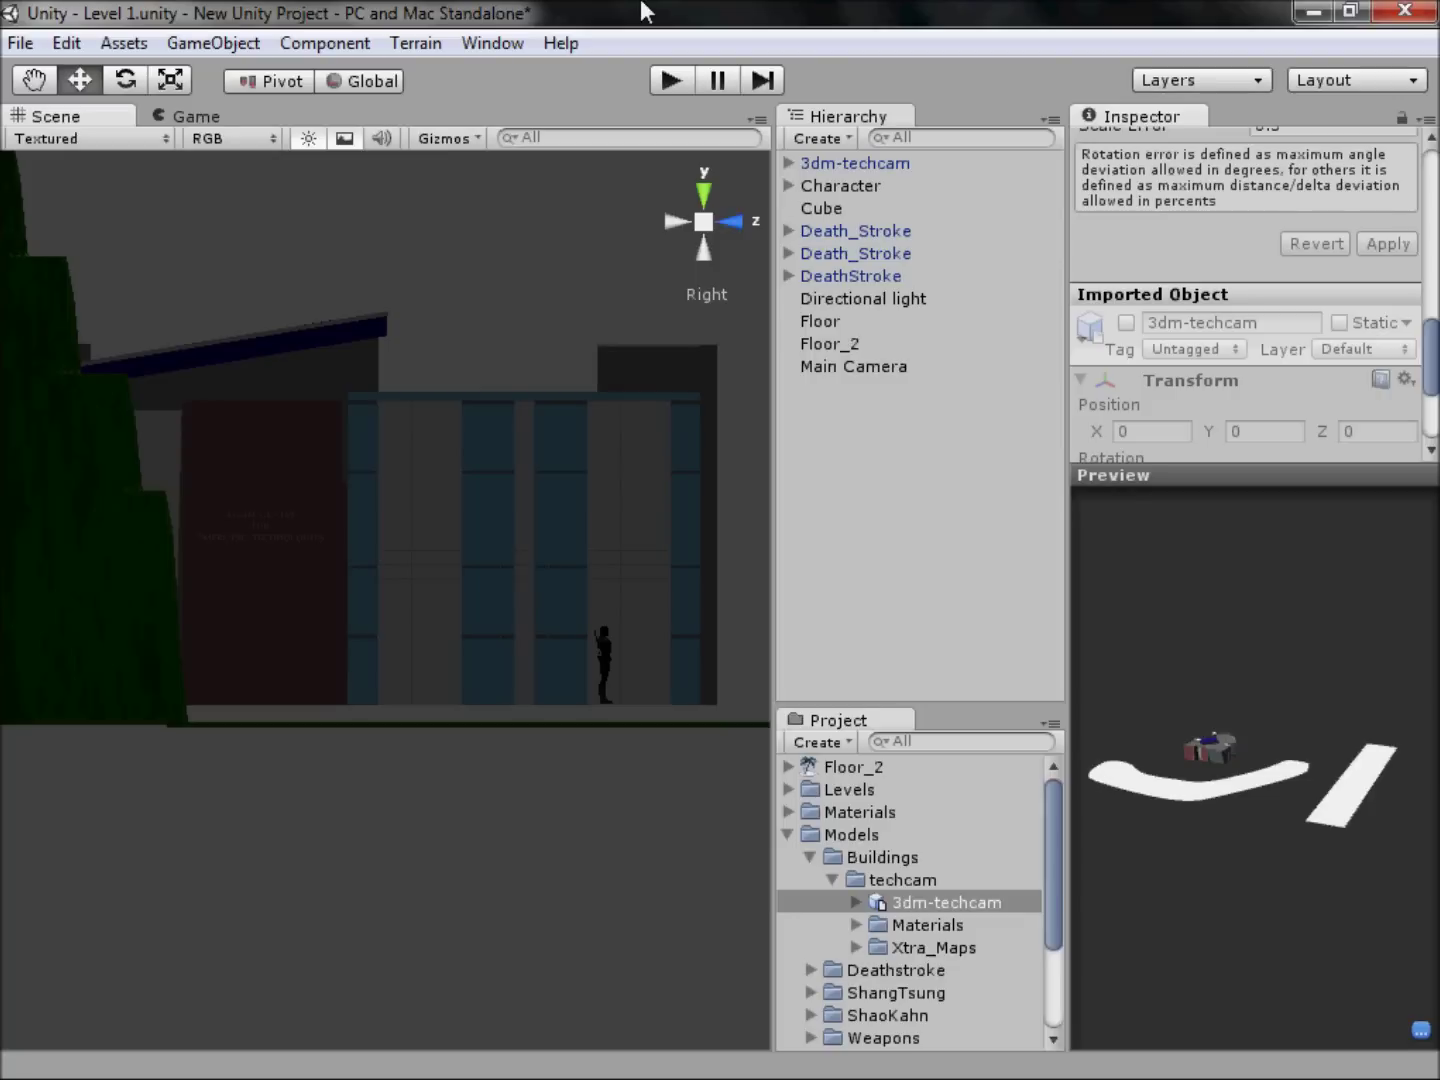
Step: Examine the building's front up close, around the Kight Center for Emerging Technologies lettering
{"action": "middle_click_drag", "start_coordinate": [373, 485], "coordinate": [248, 553]}
{"action": "scroll", "coordinate": [248, 554], "scroll_direction": "up", "scroll_amount": 6}
{"action": "scroll", "coordinate": [35, 578], "scroll_direction": "up", "scroll_amount": 2}
{"action": "middle_click_drag", "start_coordinate": [4, 578], "coordinate": [454, 553]}
{"action": "scroll", "coordinate": [454, 553], "scroll_direction": "up", "scroll_amount": 9}
{"action": "scroll", "coordinate": [439, 529], "scroll_direction": "up", "scroll_amount": 5}
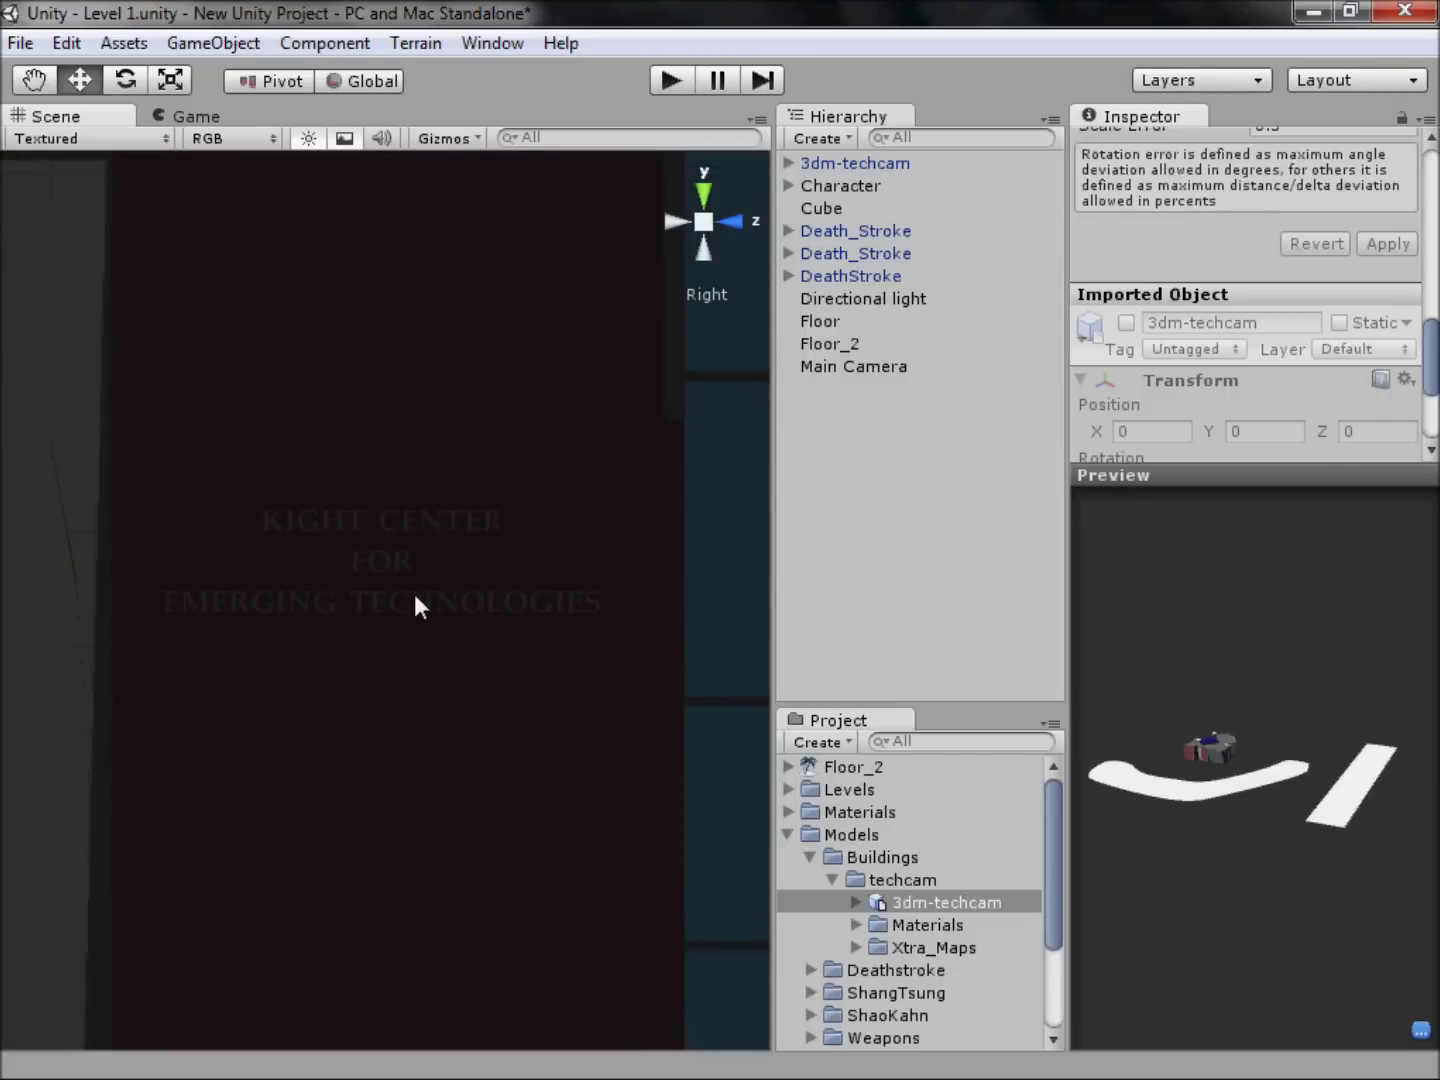
{"action": "scroll", "coordinate": [403, 577], "scroll_direction": "up", "scroll_amount": 3}
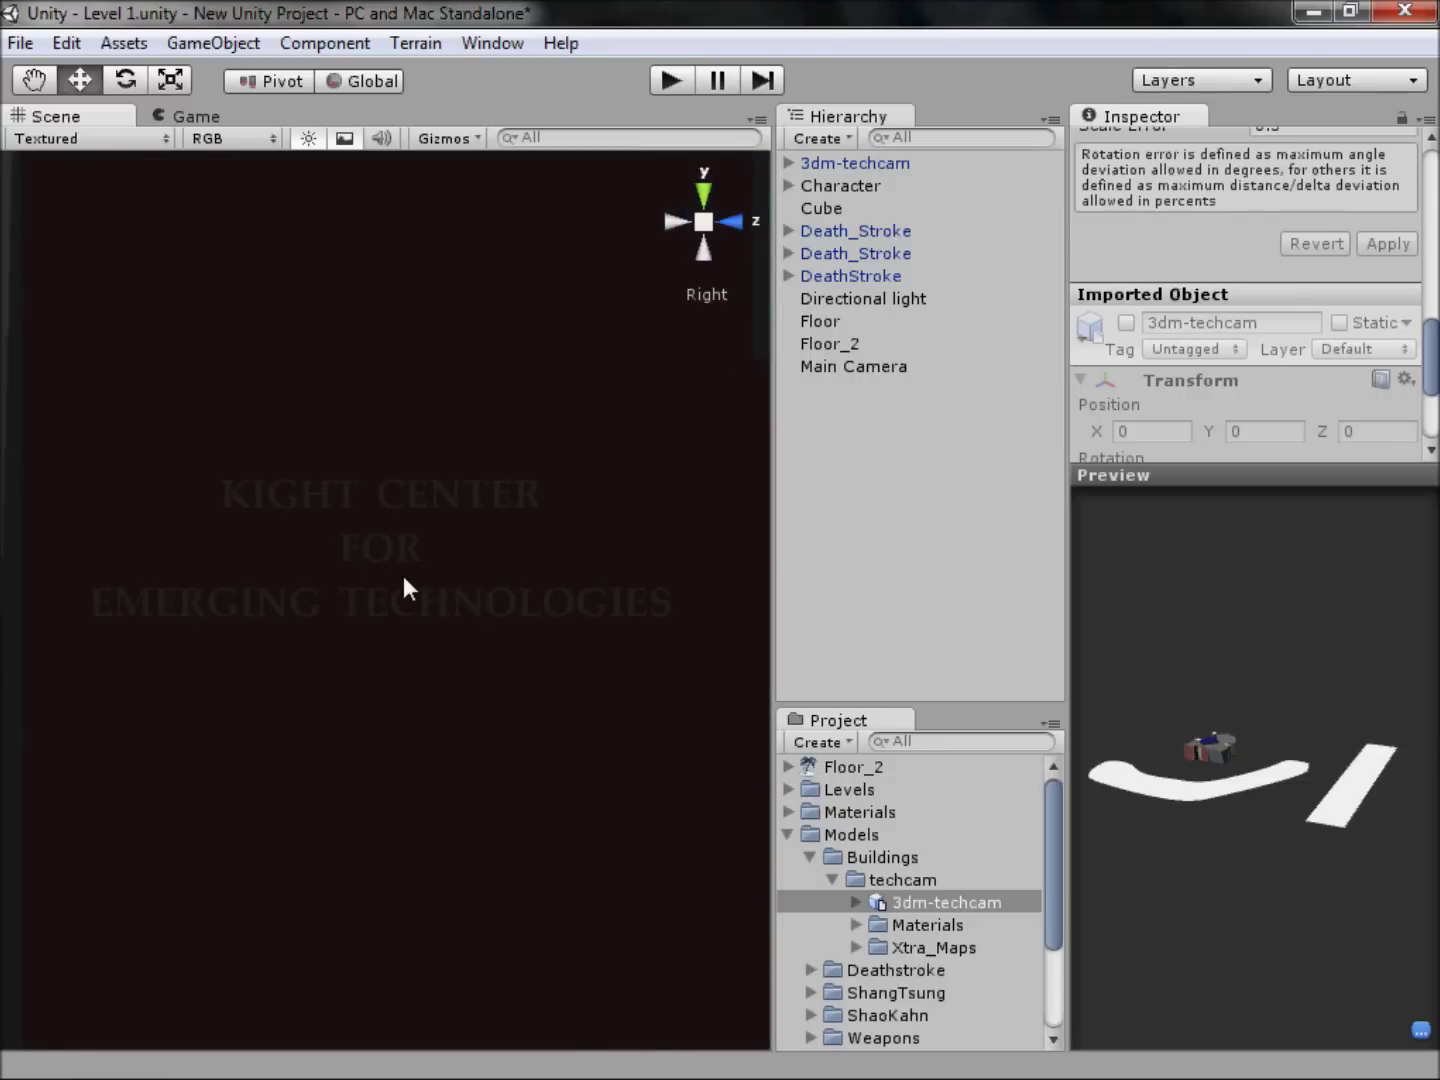
{"action": "scroll", "coordinate": [516, 690], "scroll_direction": "down", "scroll_amount": 1}
{"action": "scroll", "coordinate": [471, 606], "scroll_direction": "down", "scroll_amount": 2}
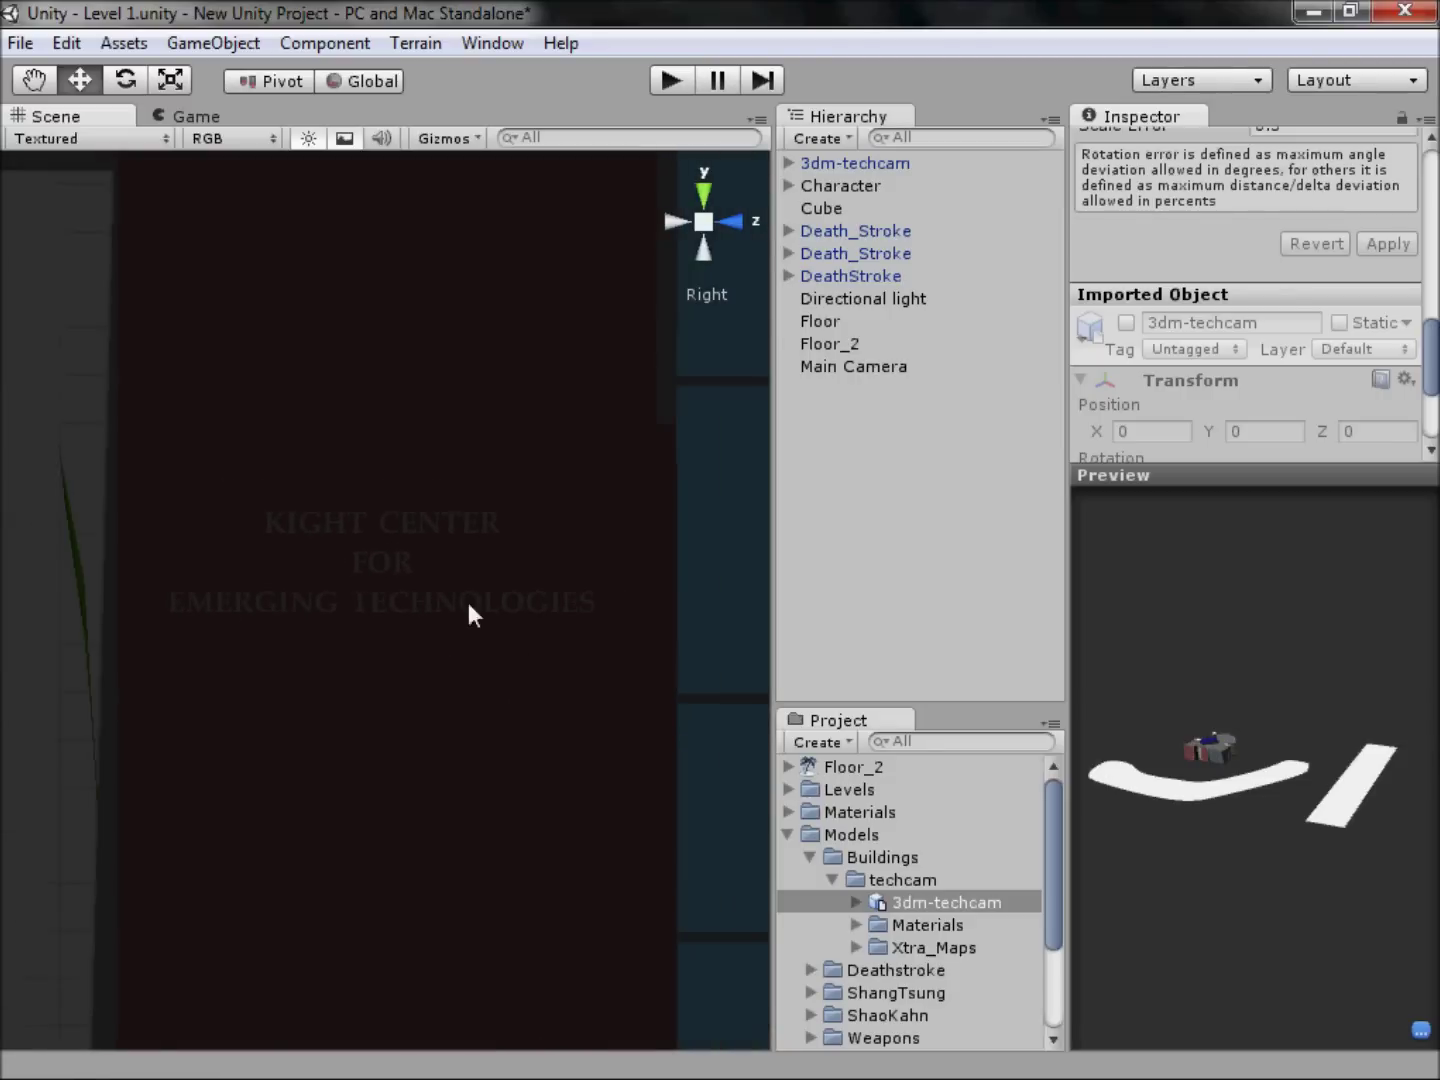
Step: Inspect the Glass Ent 1E & BB part and the building's object list, collapse it and select the whole 3dm-techcam building
{"action": "left_click", "coordinate": [670, 323]}
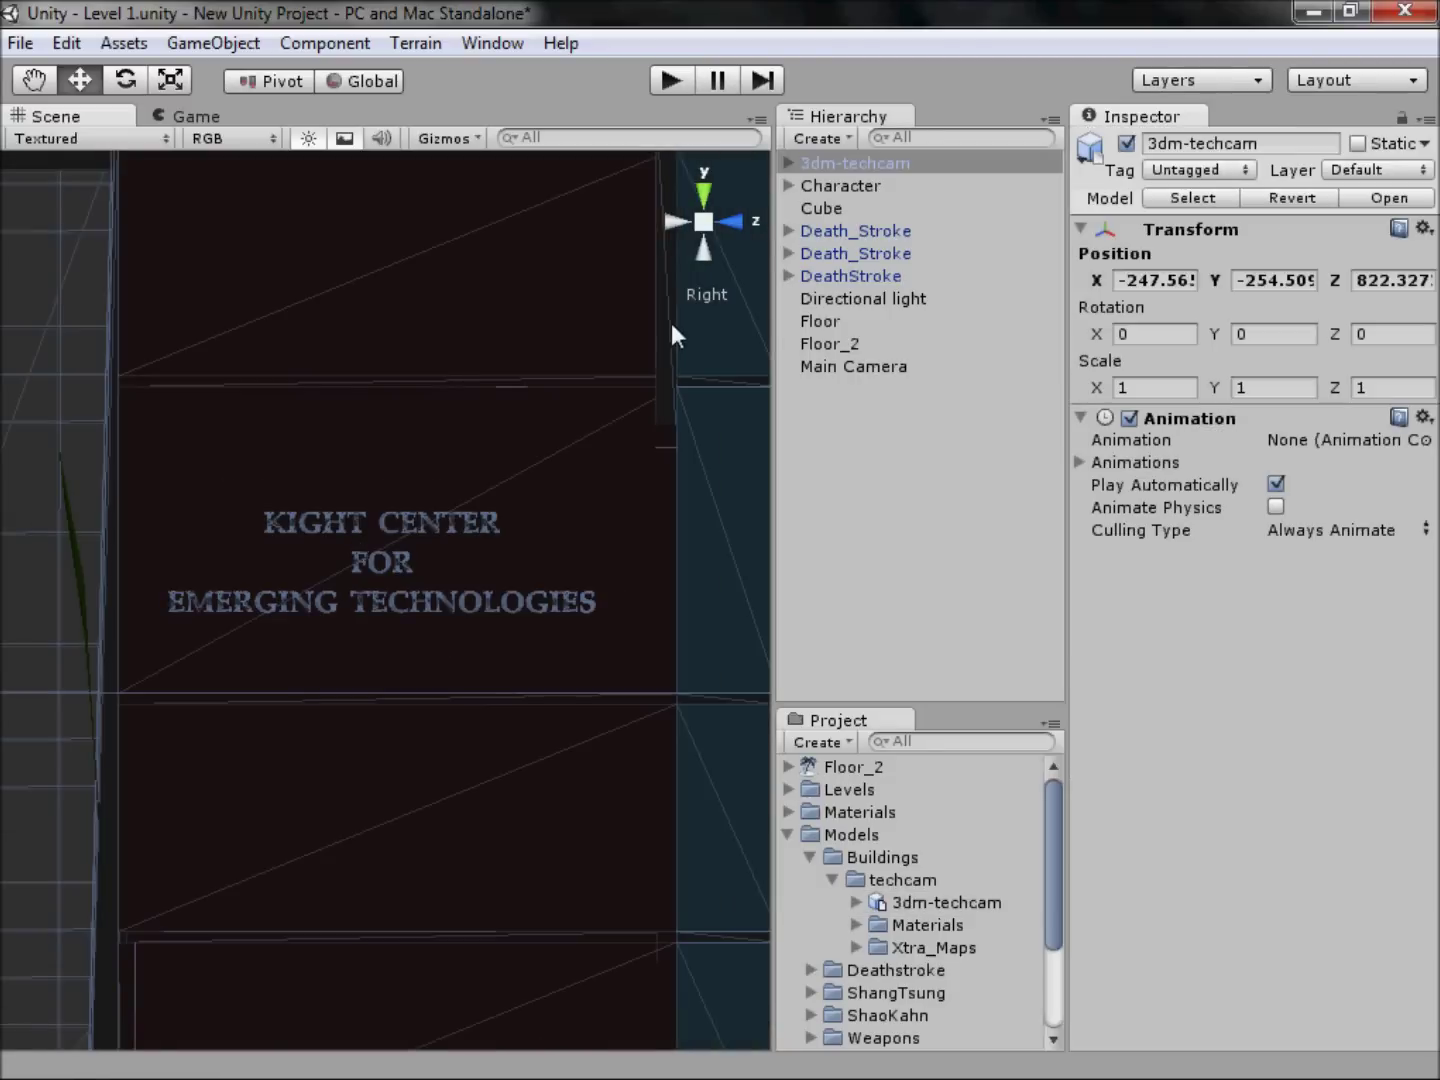
{"action": "left_click", "coordinate": [68, 418]}
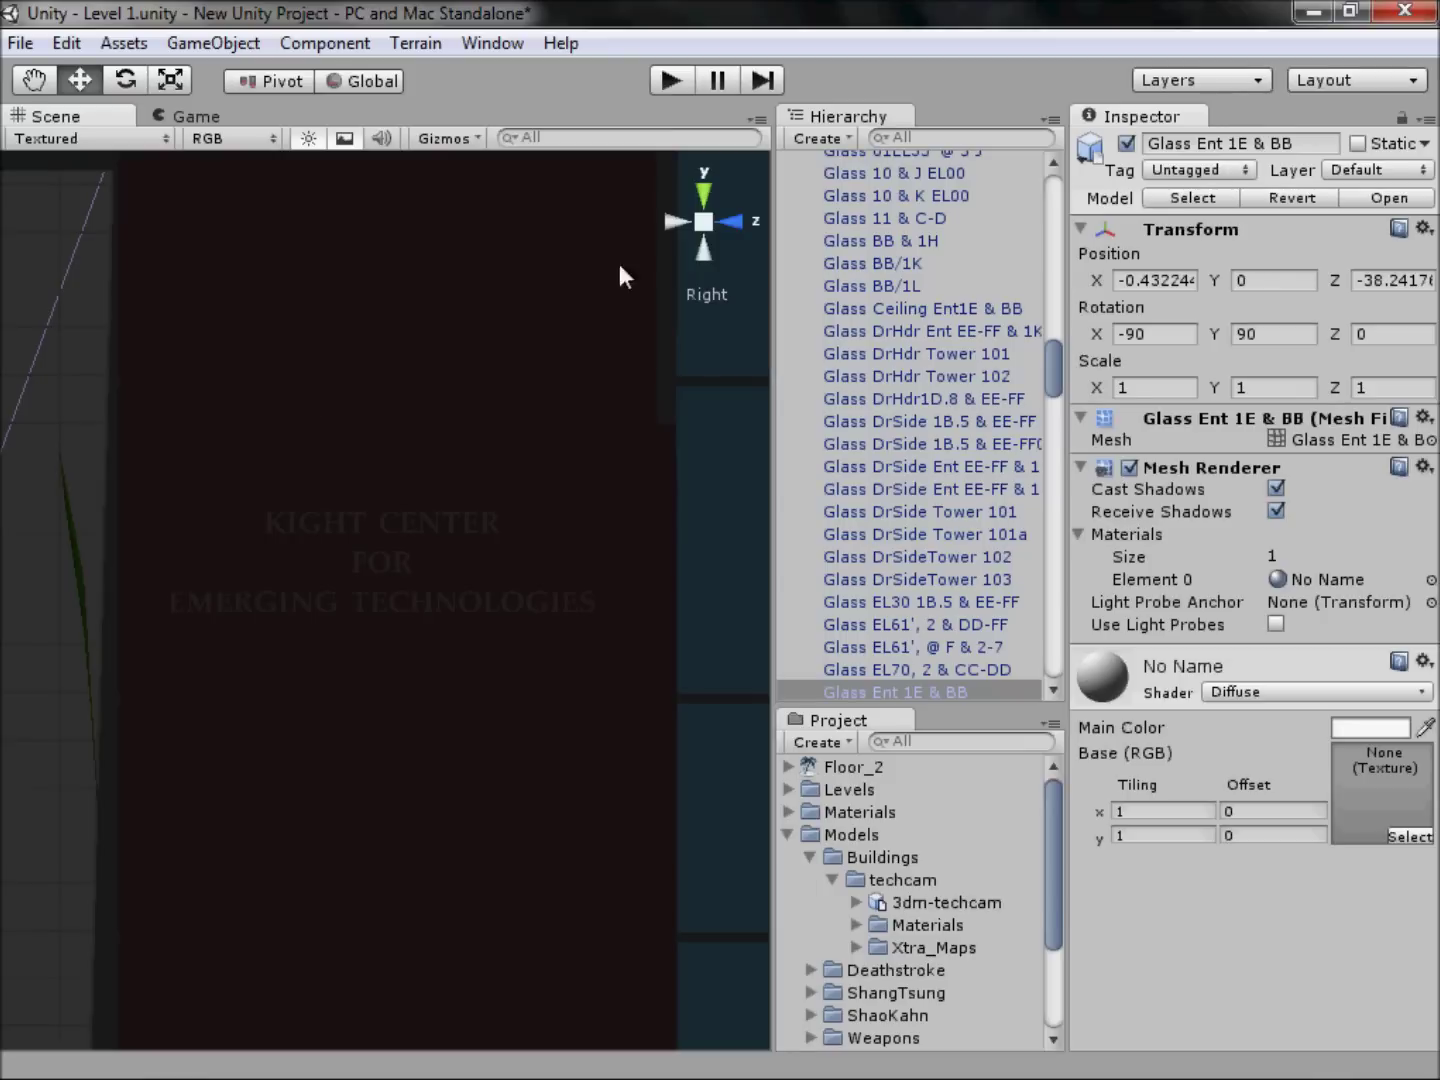
{"action": "left_click", "coordinate": [705, 222]}
{"action": "scroll", "coordinate": [856, 265], "scroll_direction": "up", "scroll_amount": 15}
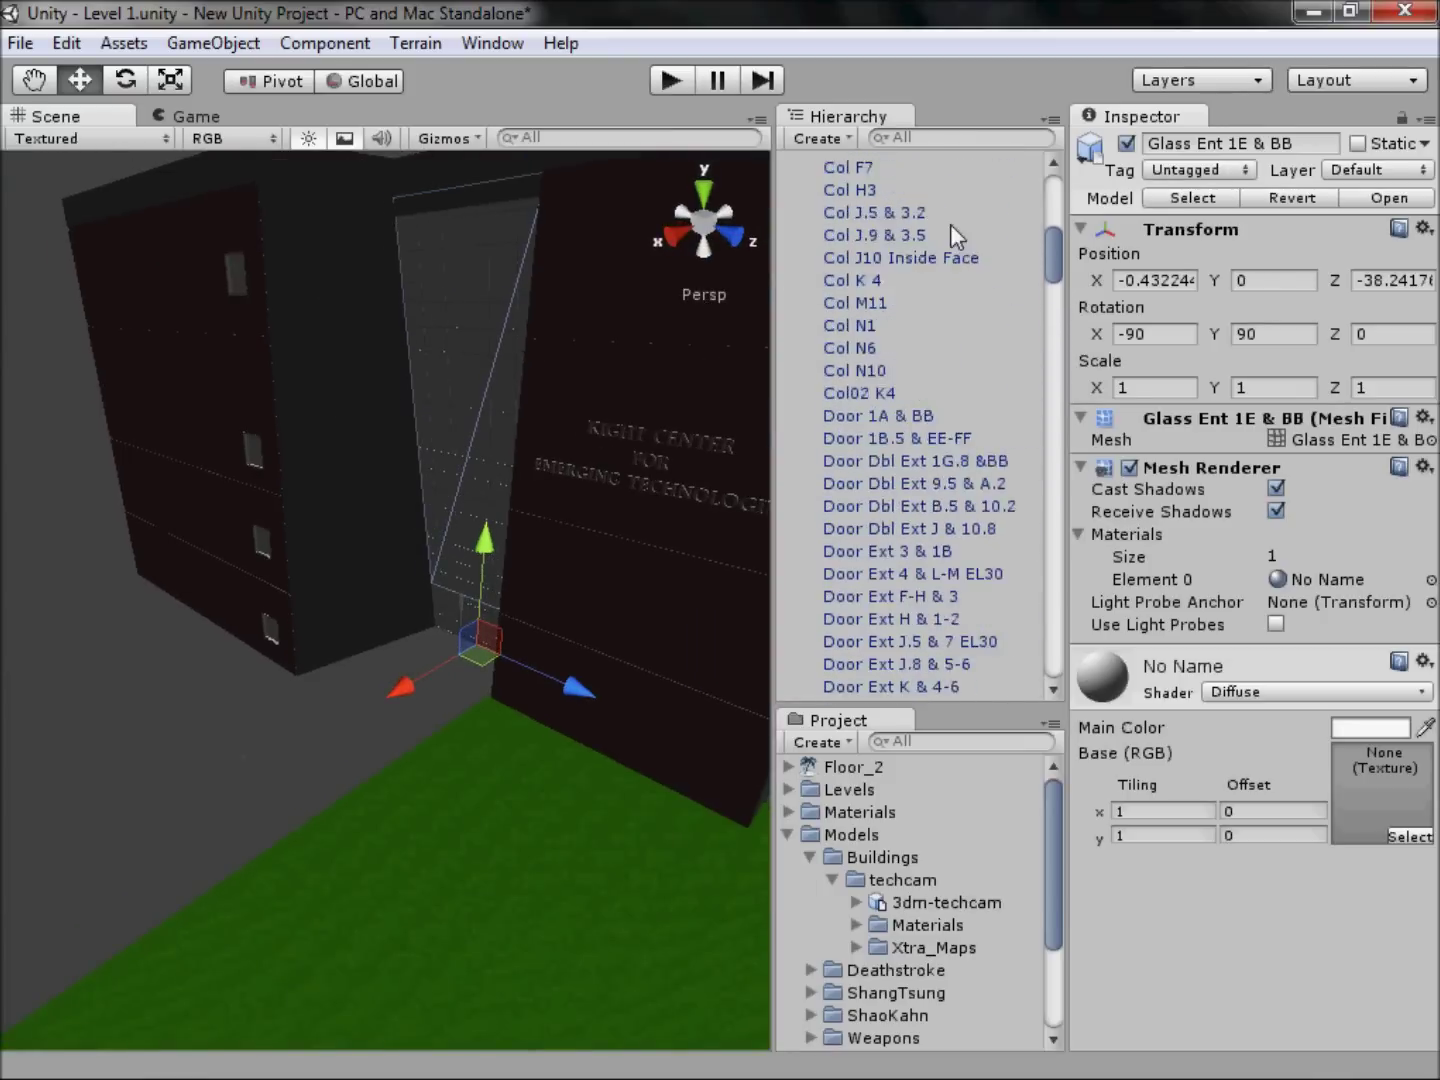
{"action": "left_click_drag", "start_coordinate": [1056, 218], "coordinate": [1114, 205]}
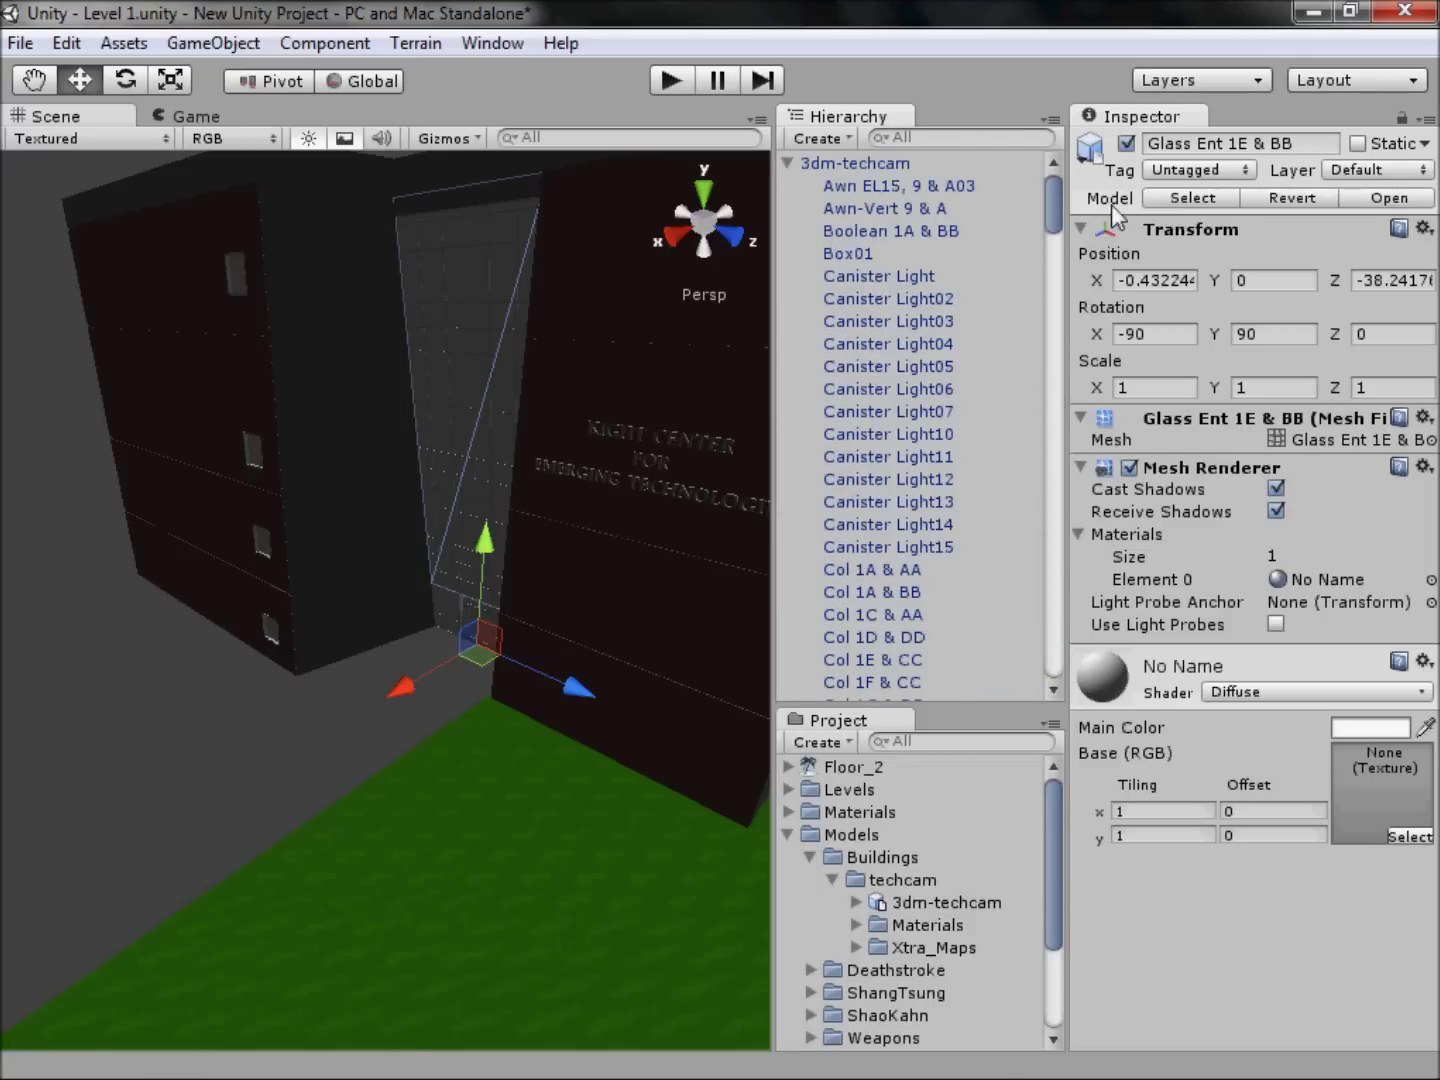
{"action": "left_click", "coordinate": [788, 162]}
{"action": "left_click", "coordinate": [858, 163]}
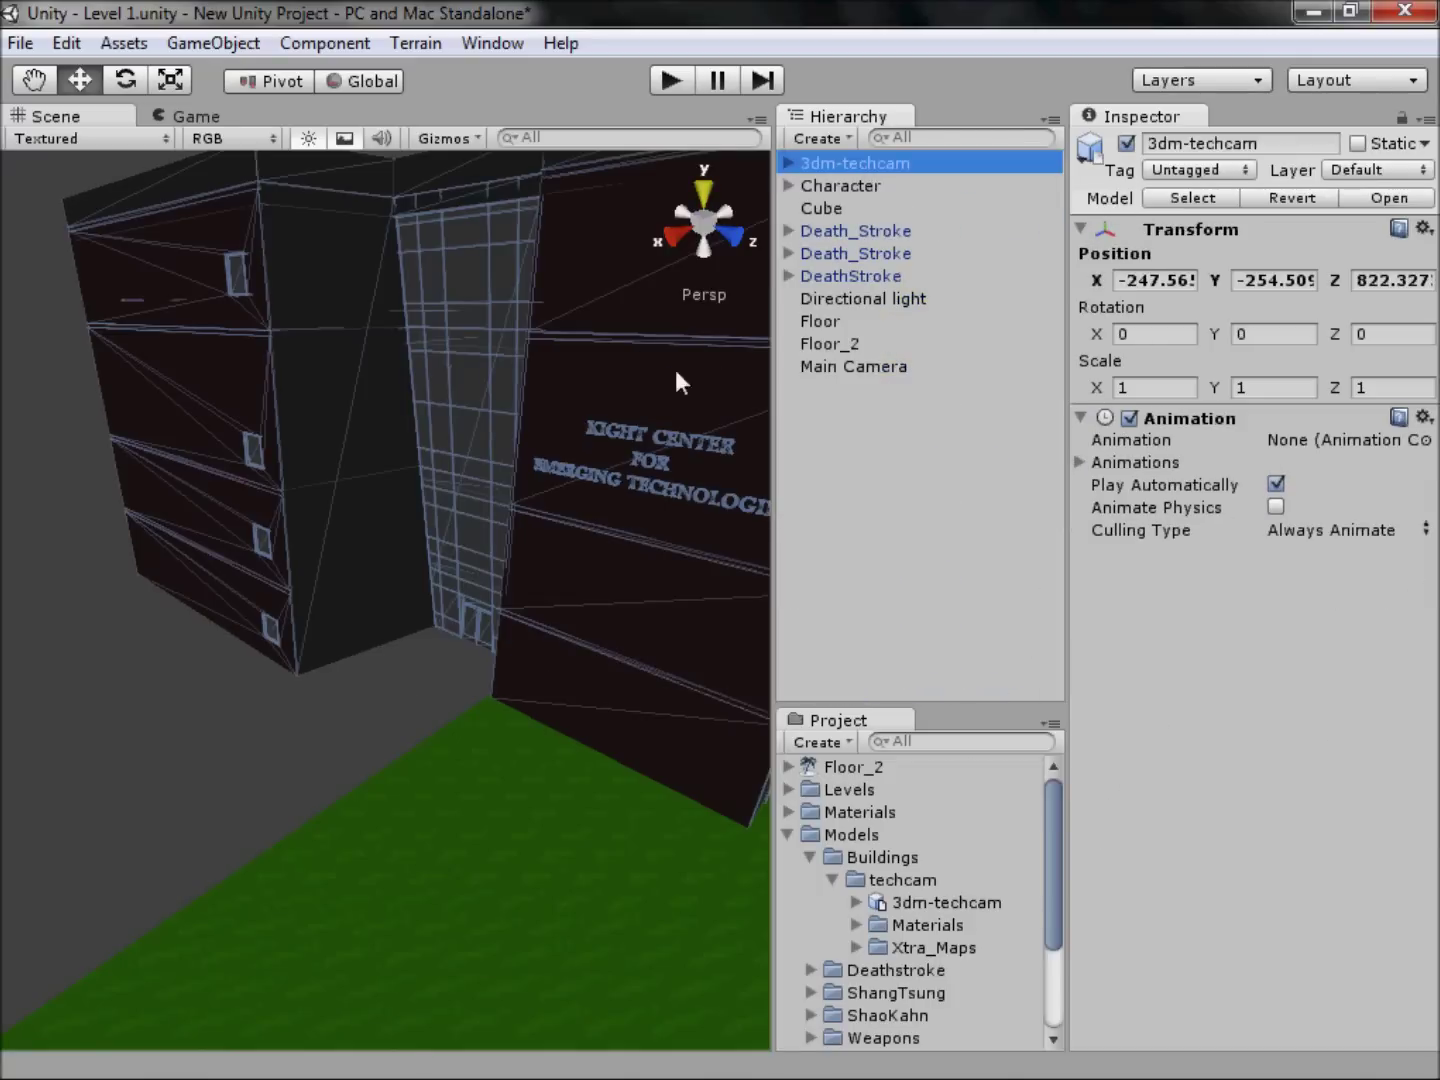
Step: From a top view, delete the building model's surplus Rectangle01 strip and curved Trees01 Path surface
{"action": "middle_click_drag", "start_coordinate": [675, 369], "coordinate": [263, 536]}
{"action": "scroll", "coordinate": [263, 536], "scroll_direction": "down", "scroll_amount": 6}
{"action": "left_click", "coordinate": [700, 192]}
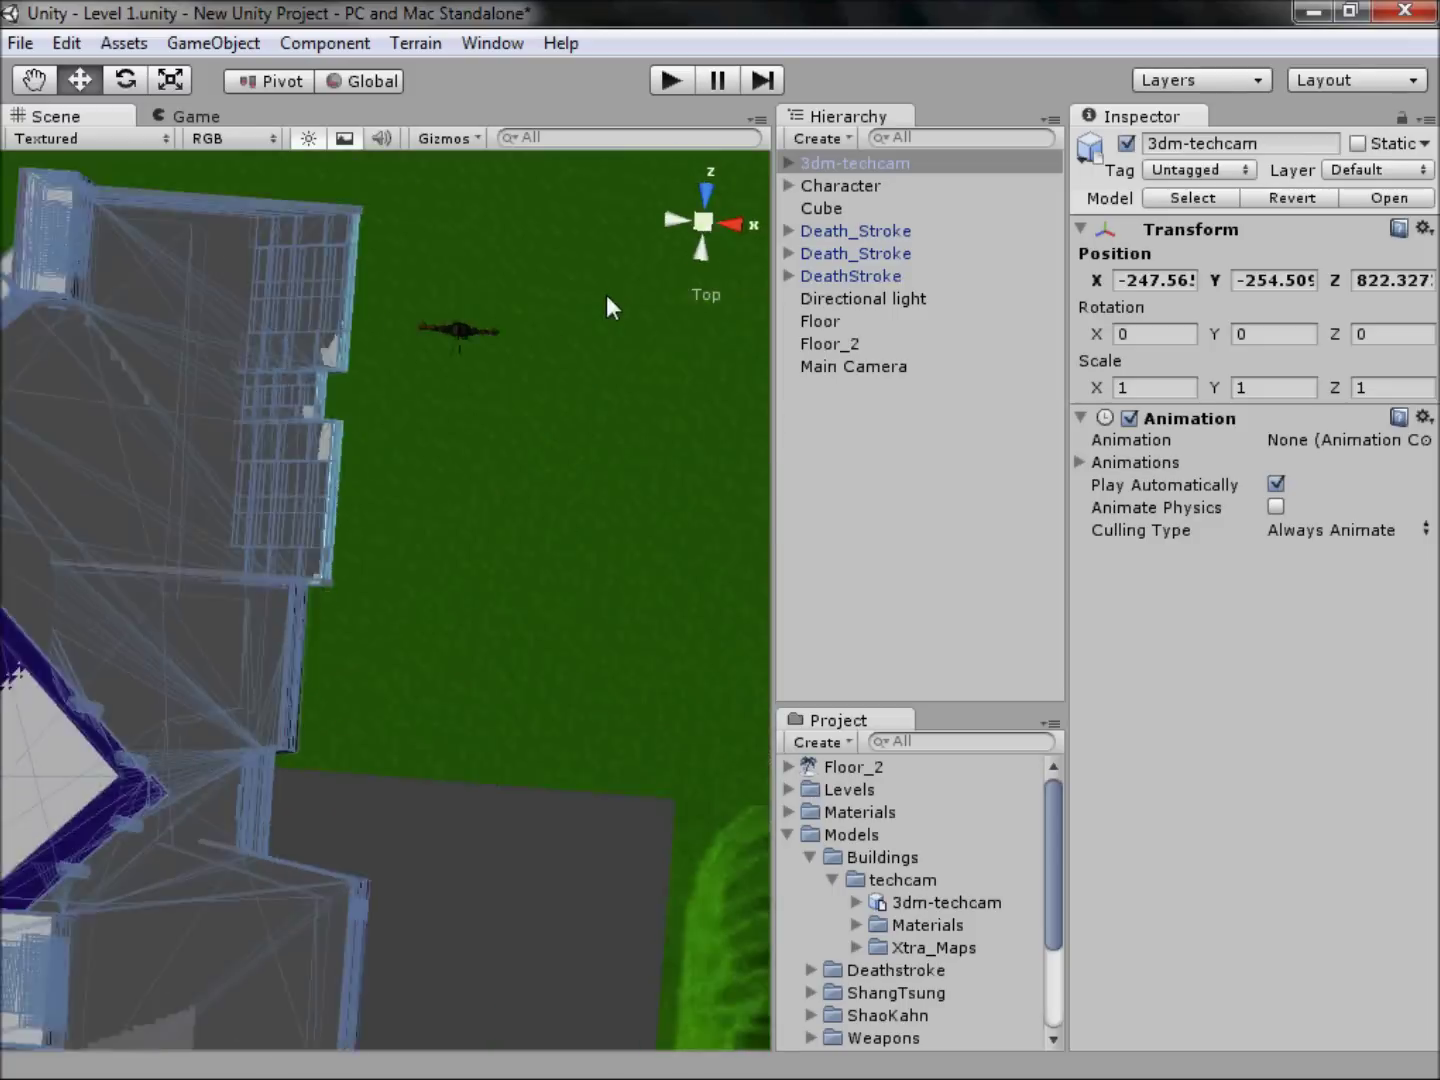
{"action": "scroll", "coordinate": [288, 400], "scroll_direction": "down", "scroll_amount": 10}
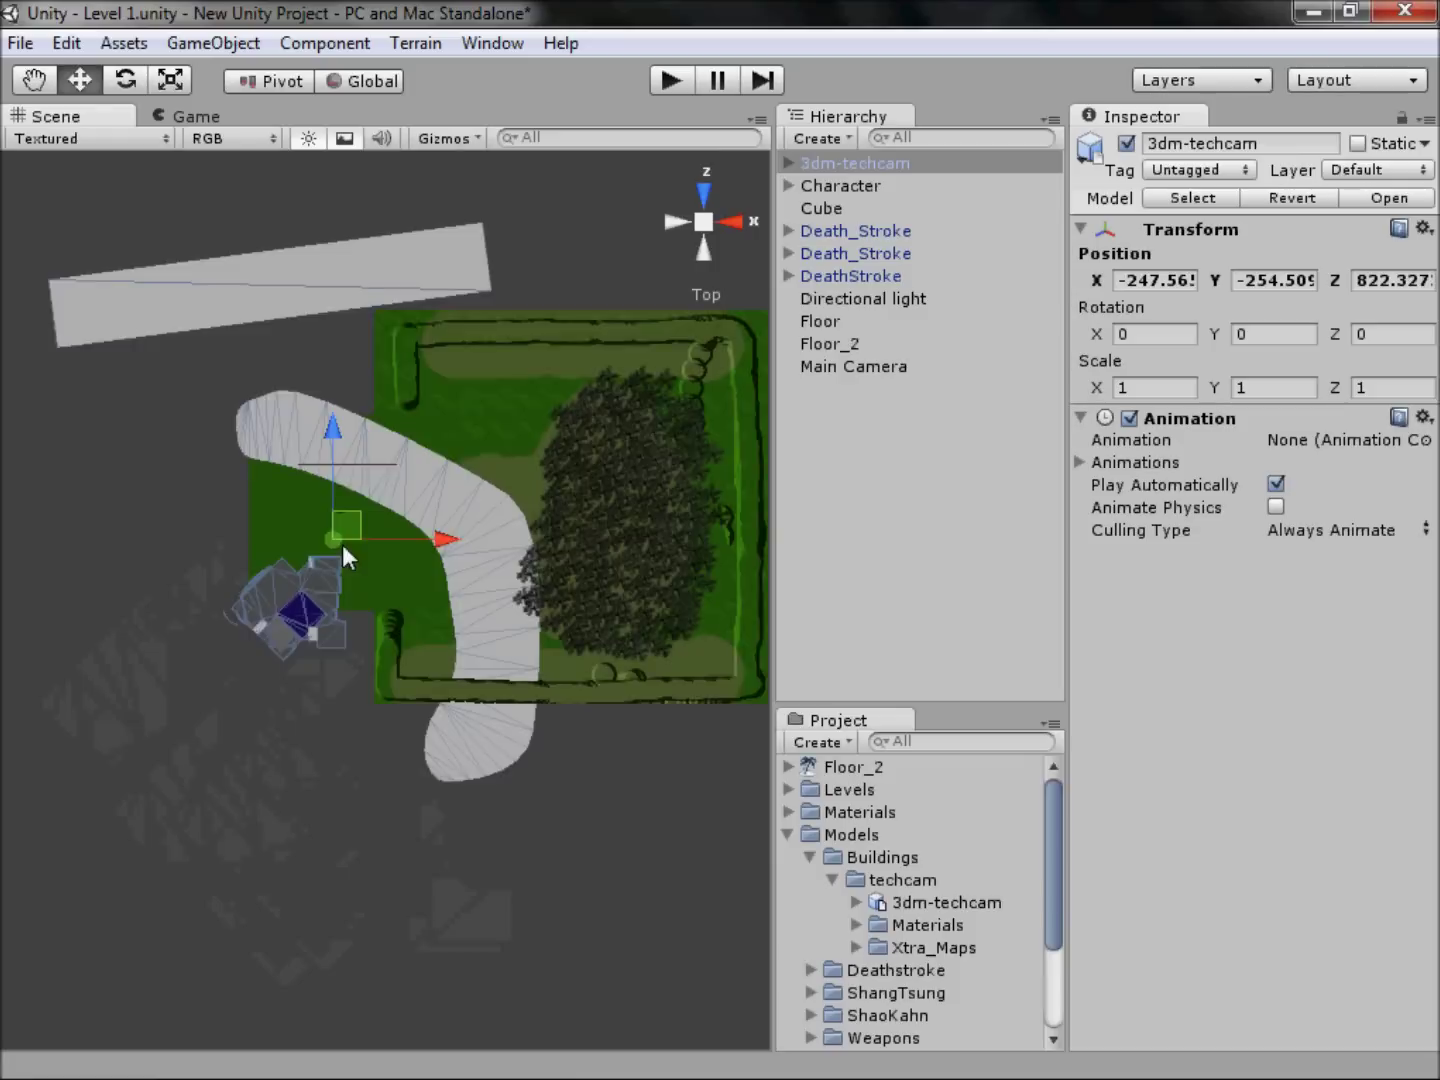
{"action": "scroll", "coordinate": [406, 590], "scroll_direction": "up", "scroll_amount": 5}
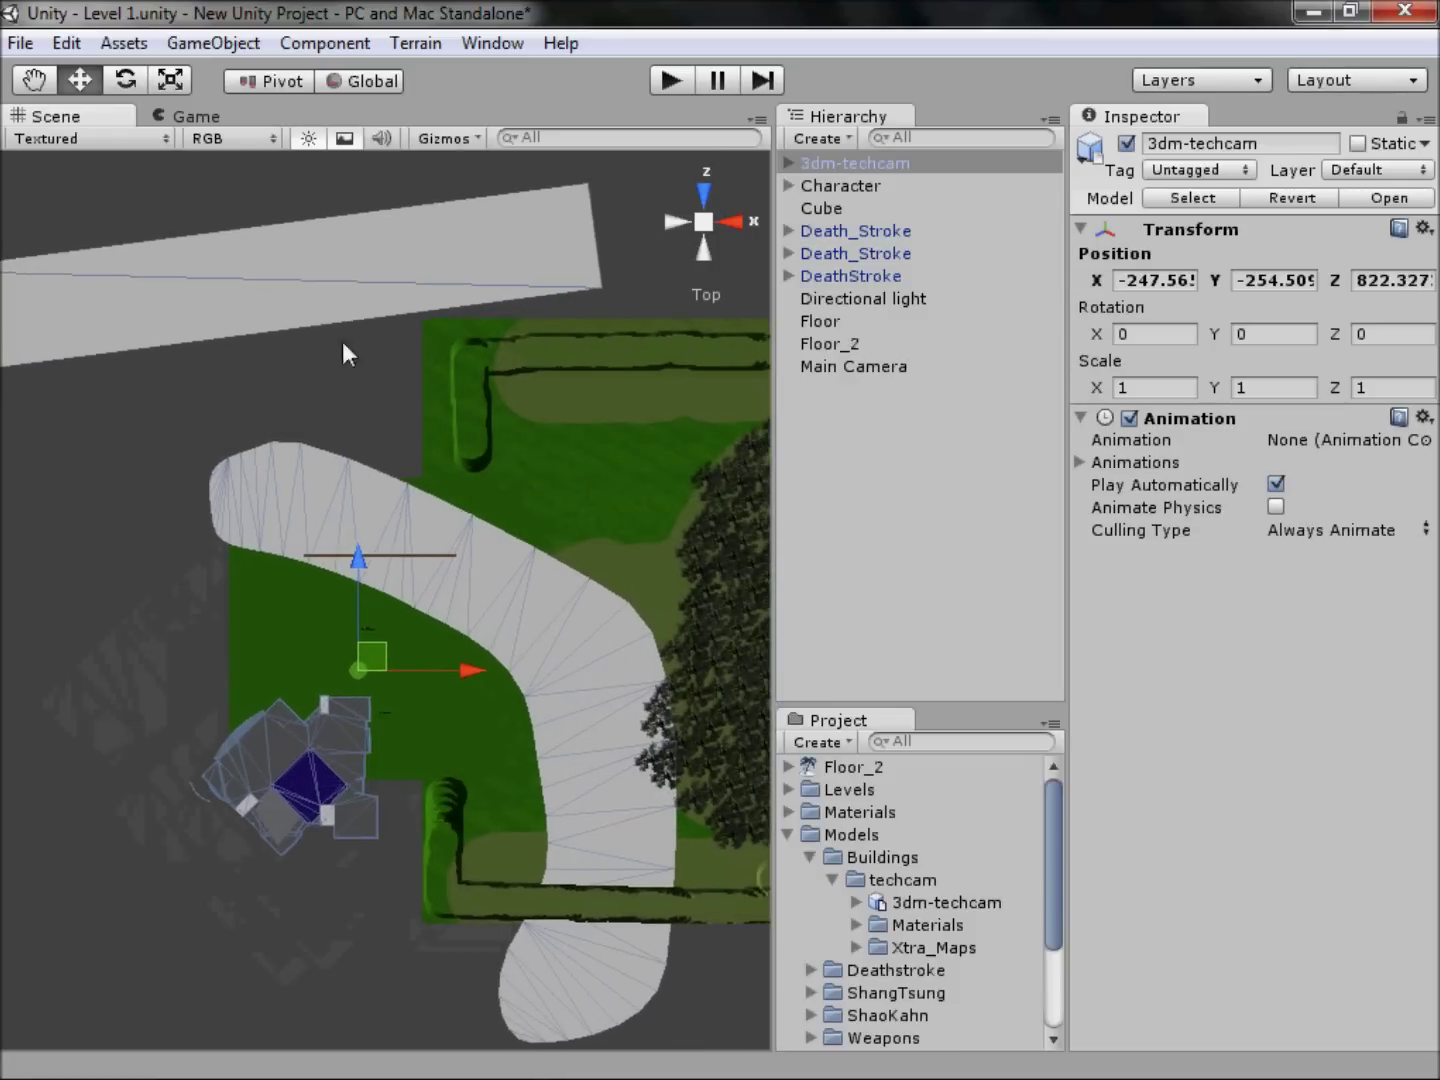
{"action": "left_click", "coordinate": [320, 376]}
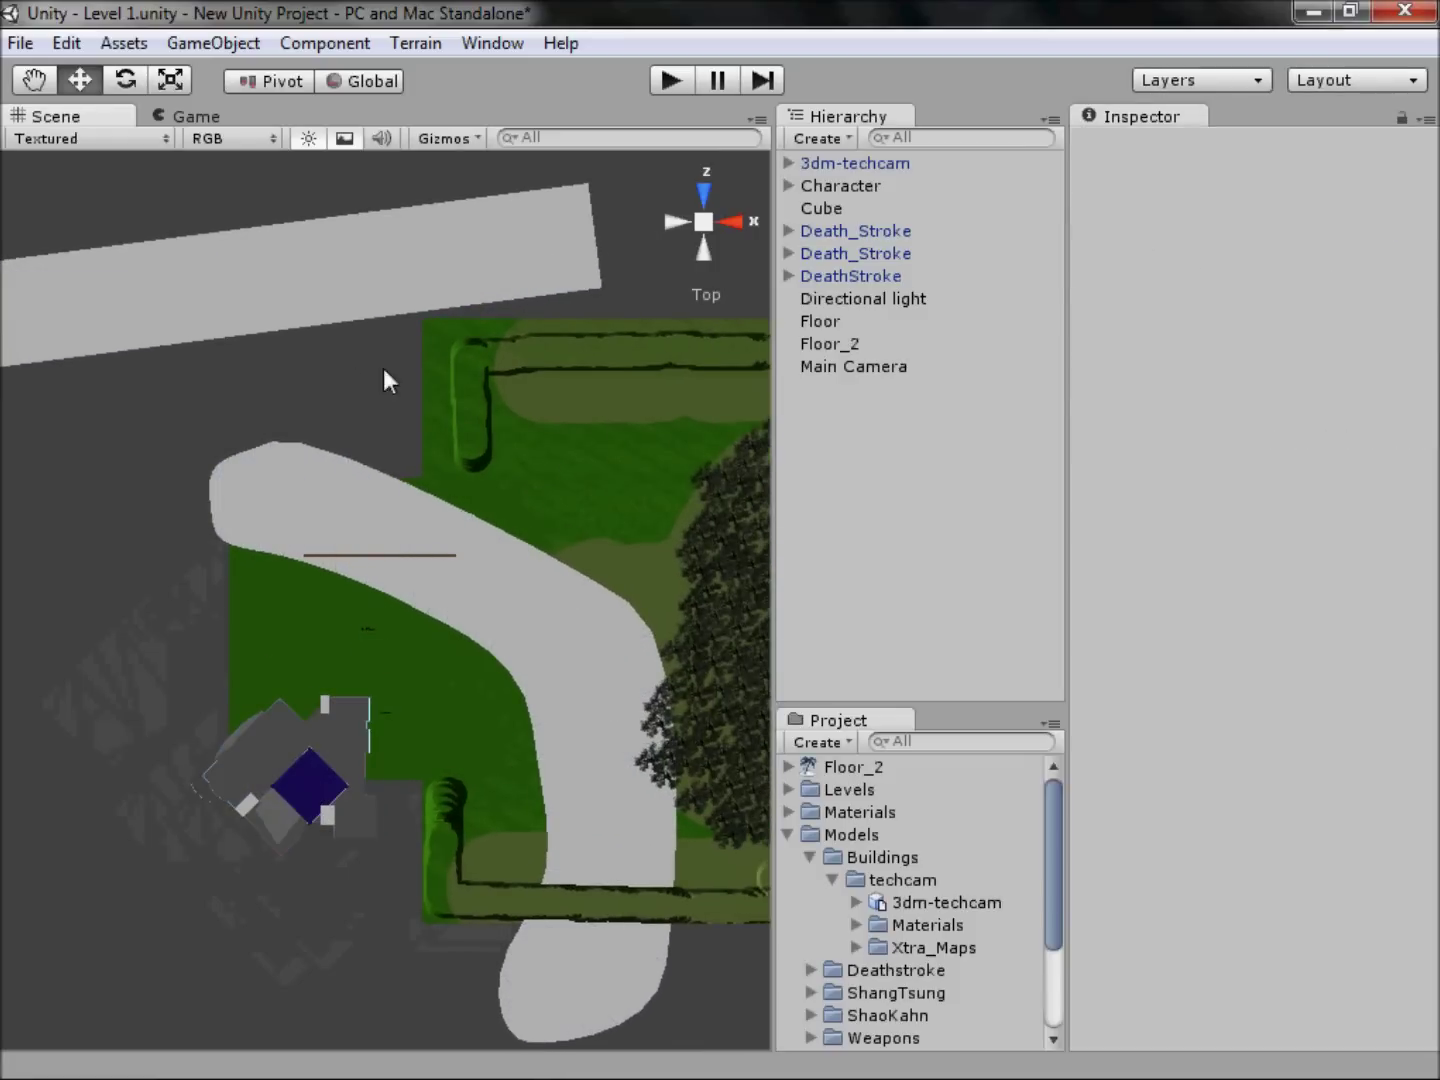
{"action": "left_click", "coordinate": [371, 293]}
{"action": "left_click", "coordinate": [370, 293]}
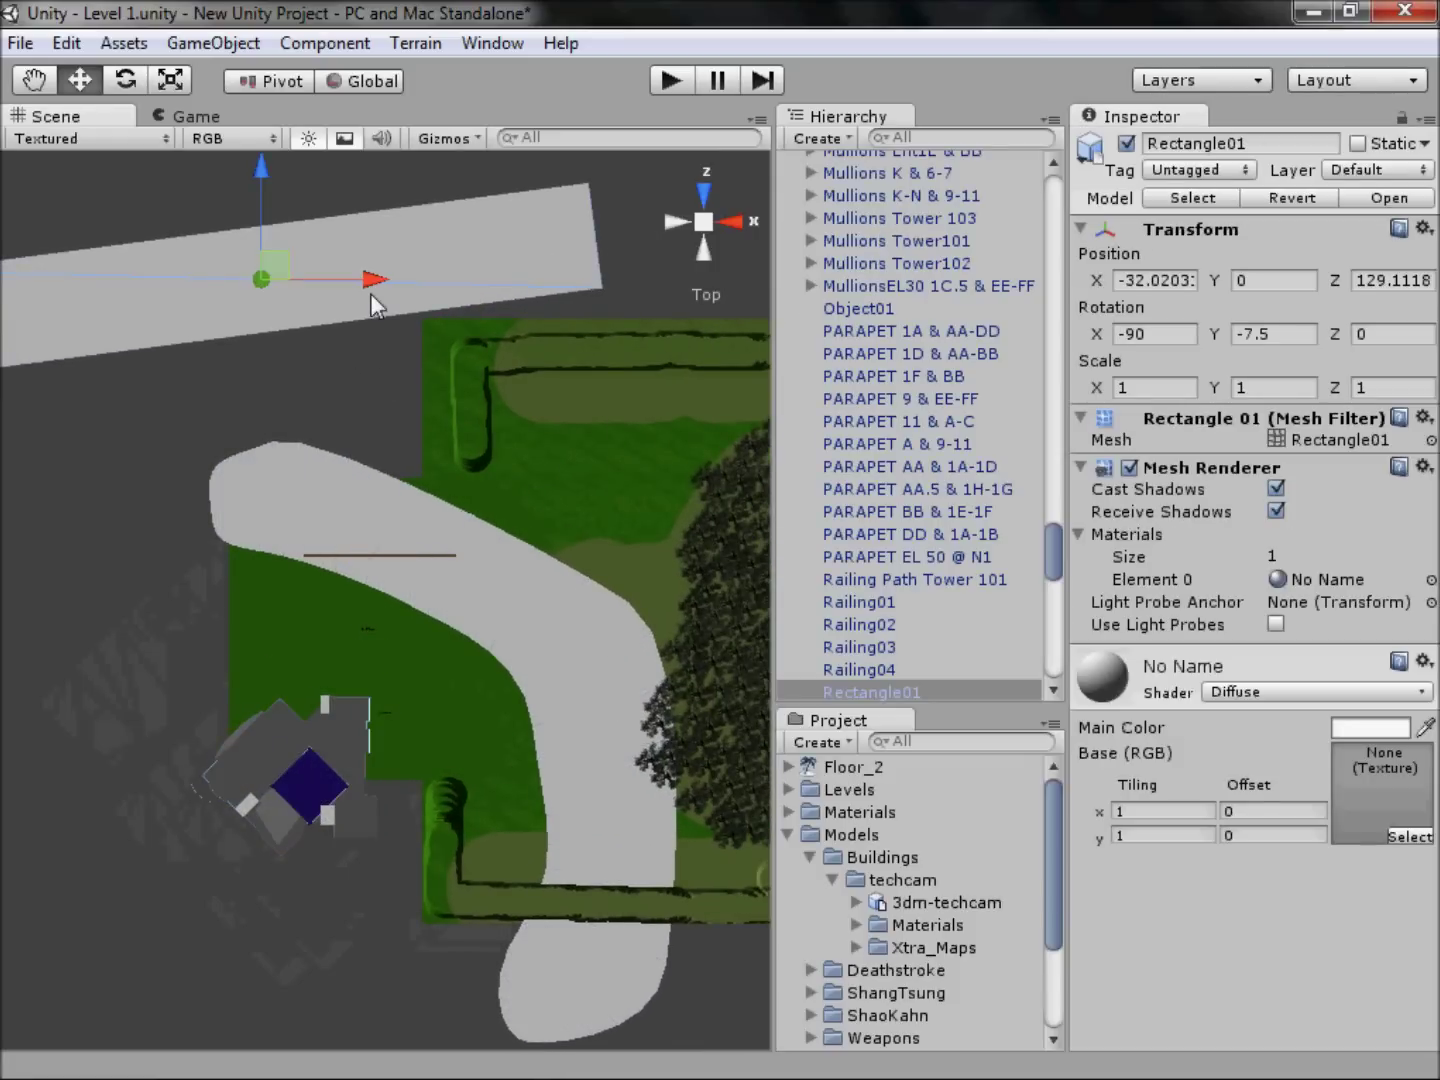
{"action": "key", "text": "Delete"}
{"action": "left_click", "coordinate": [284, 466]}
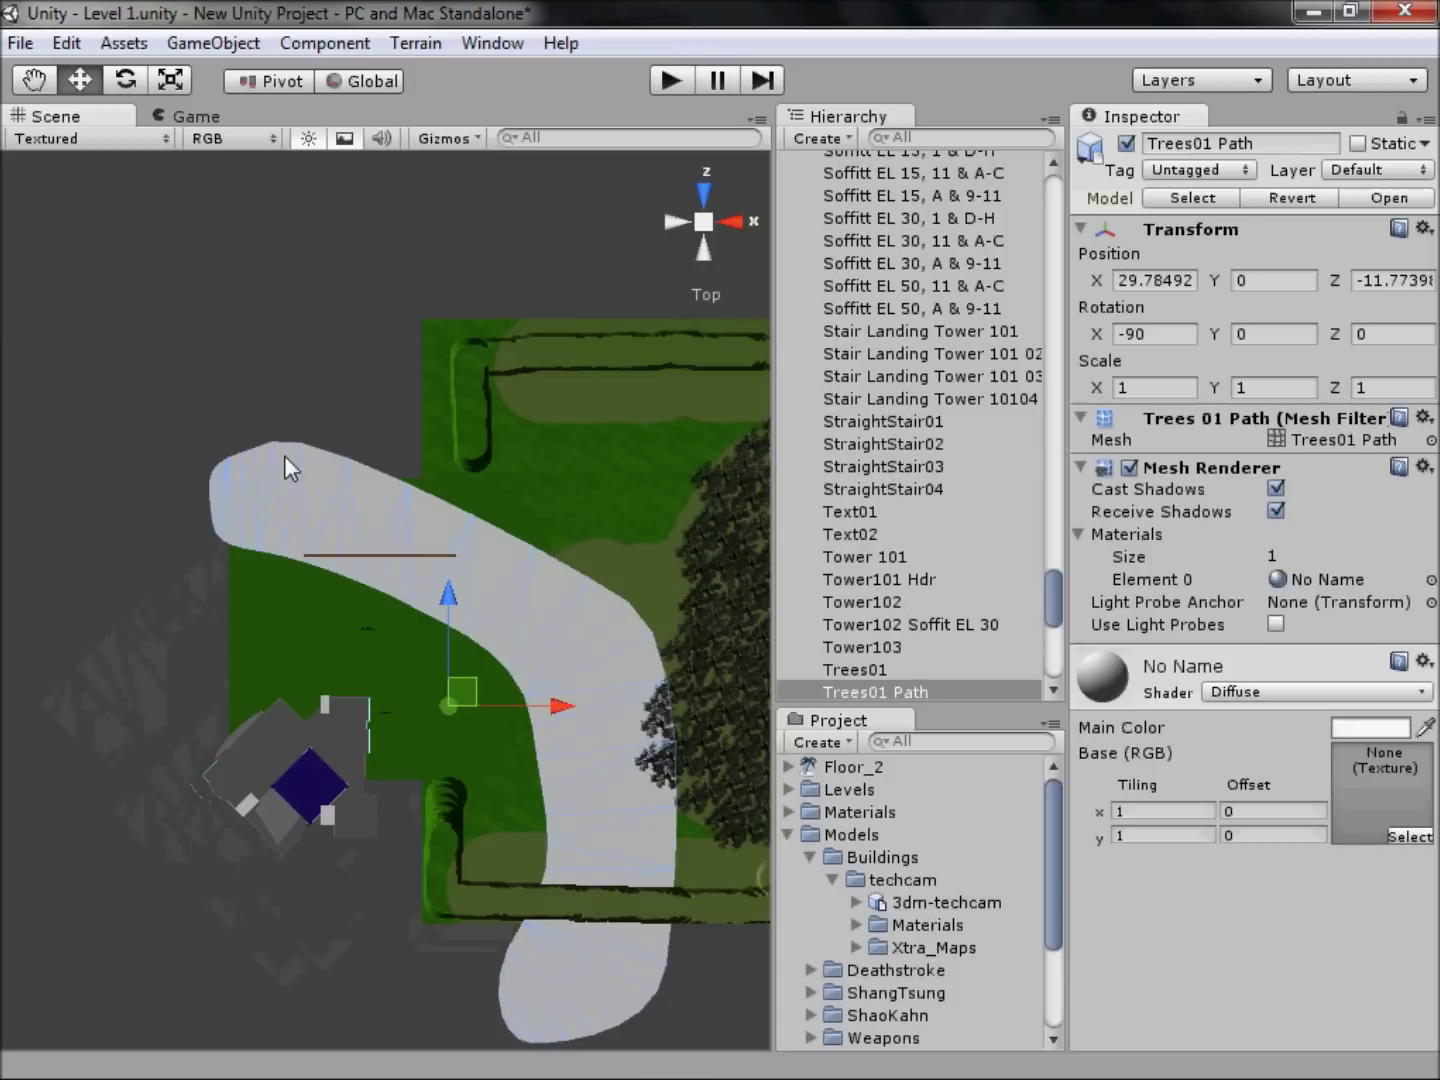
{"action": "key", "text": "Delete"}
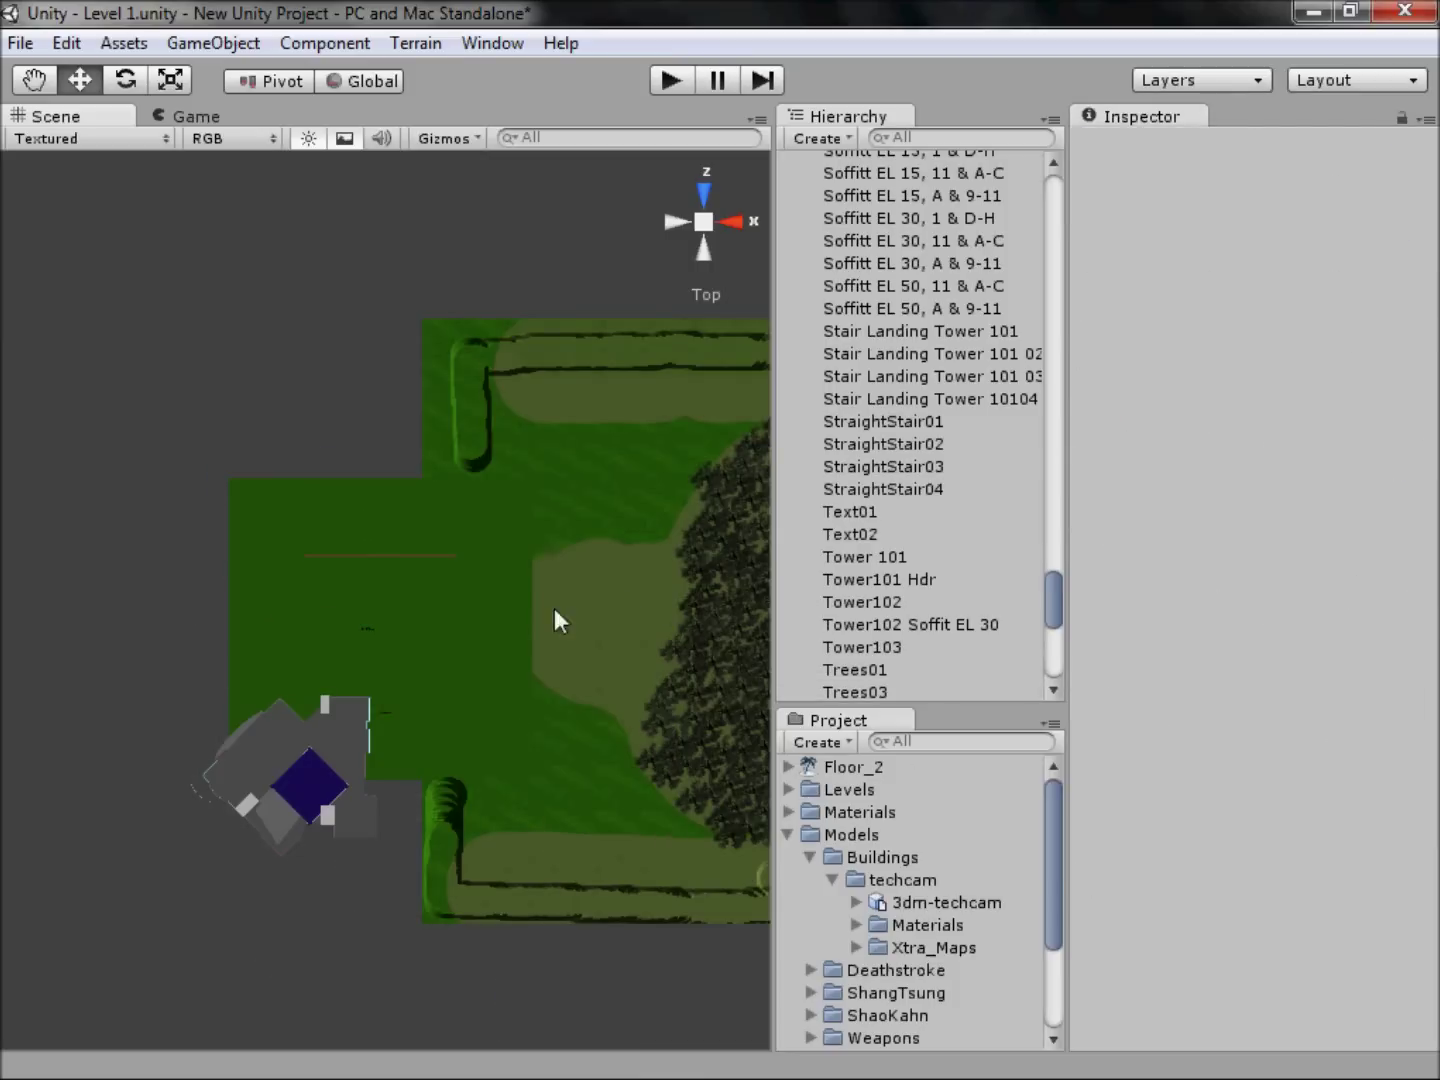
Step: Collapse the building's object list and move 3dm-techcam to the green floor's outer edge, at about X -293.49 and Z 867.48
{"action": "scroll", "coordinate": [383, 565], "scroll_direction": "up", "scroll_amount": 4}
{"action": "middle_click_drag", "start_coordinate": [238, 611], "coordinate": [481, 389]}
{"action": "scroll", "coordinate": [528, 345], "scroll_direction": "down", "scroll_amount": 6}
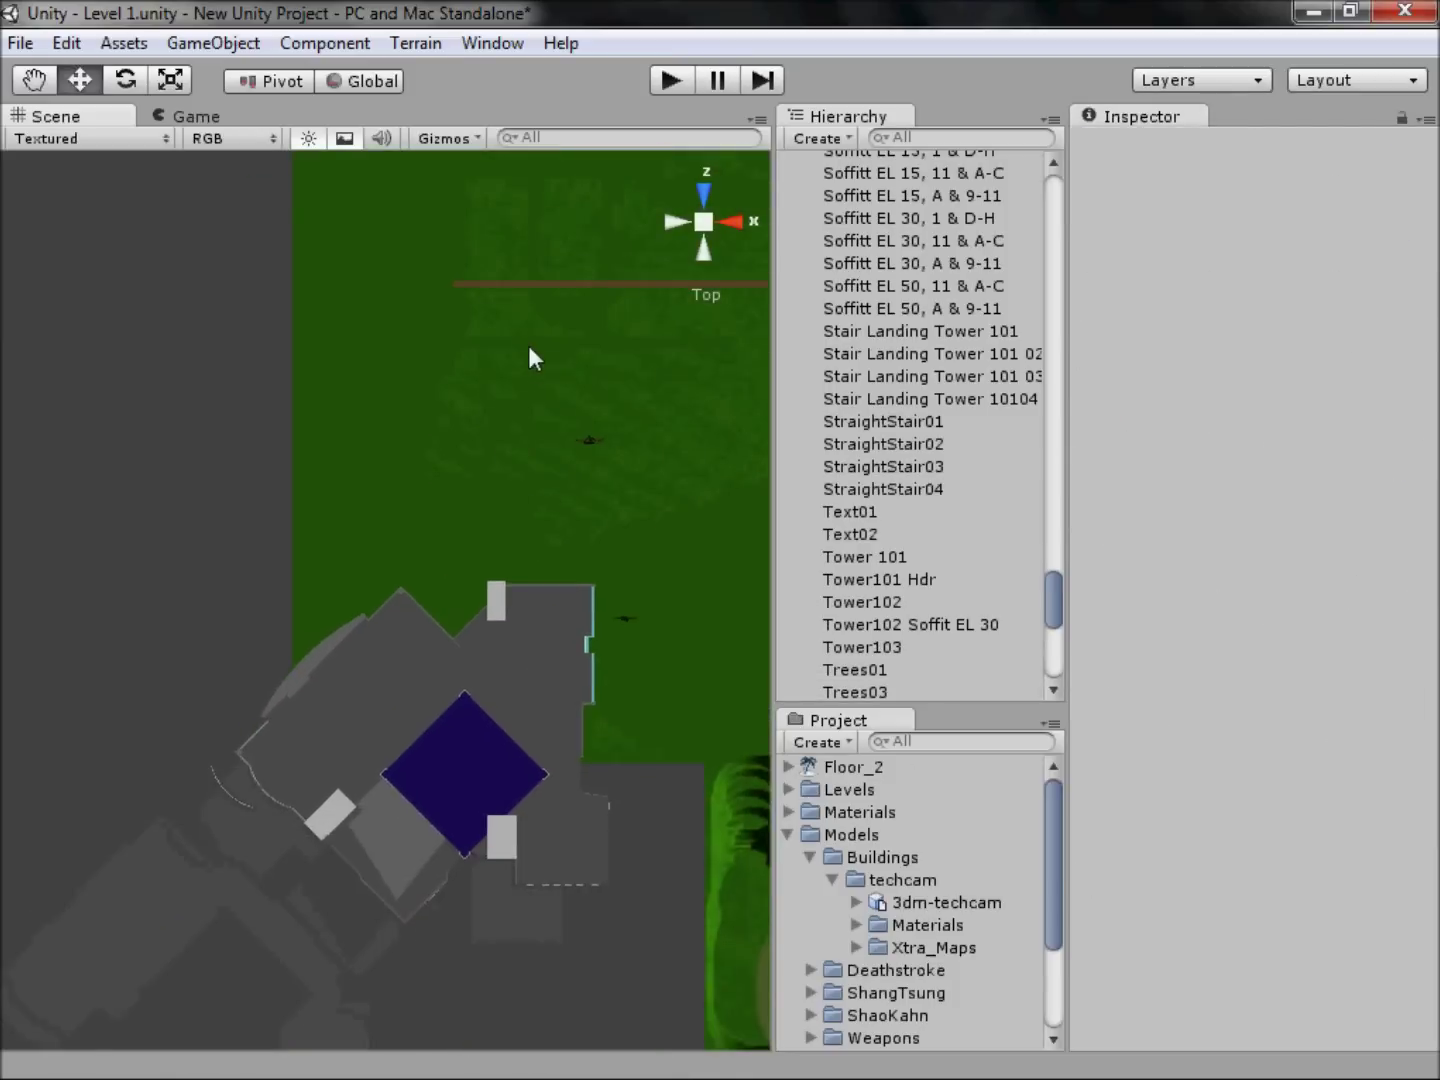
{"action": "middle_click_drag", "start_coordinate": [304, 585], "coordinate": [171, 753]}
{"action": "scroll", "coordinate": [205, 622], "scroll_direction": "down", "scroll_amount": 7}
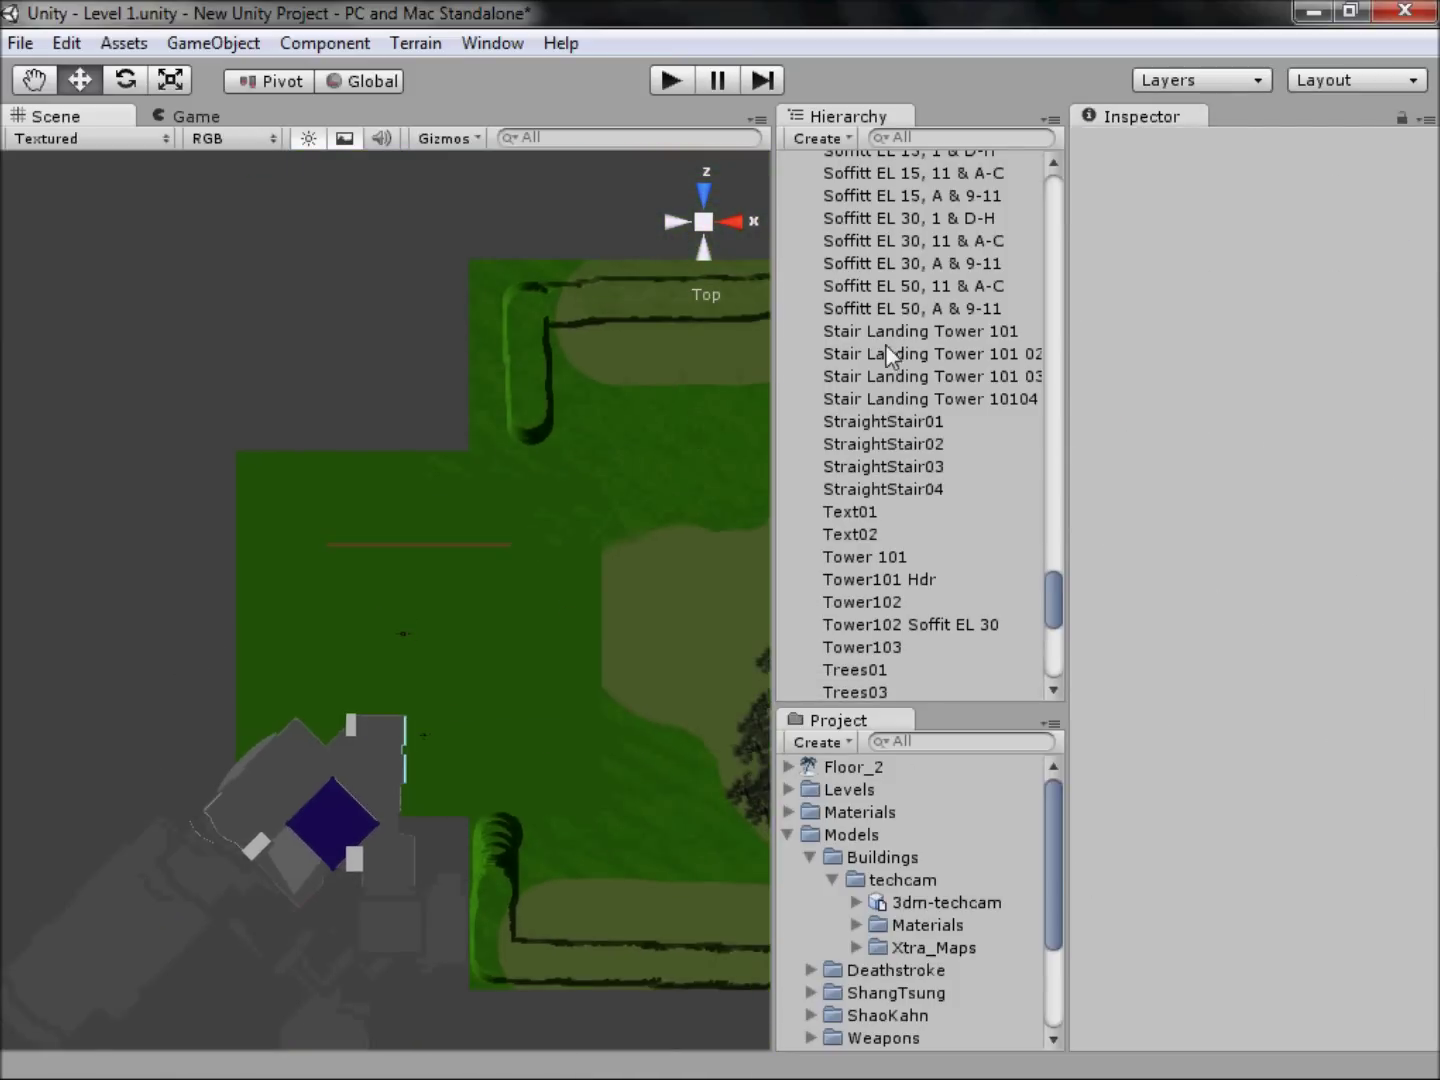
{"action": "scroll", "coordinate": [885, 345], "scroll_direction": "up", "scroll_amount": 20}
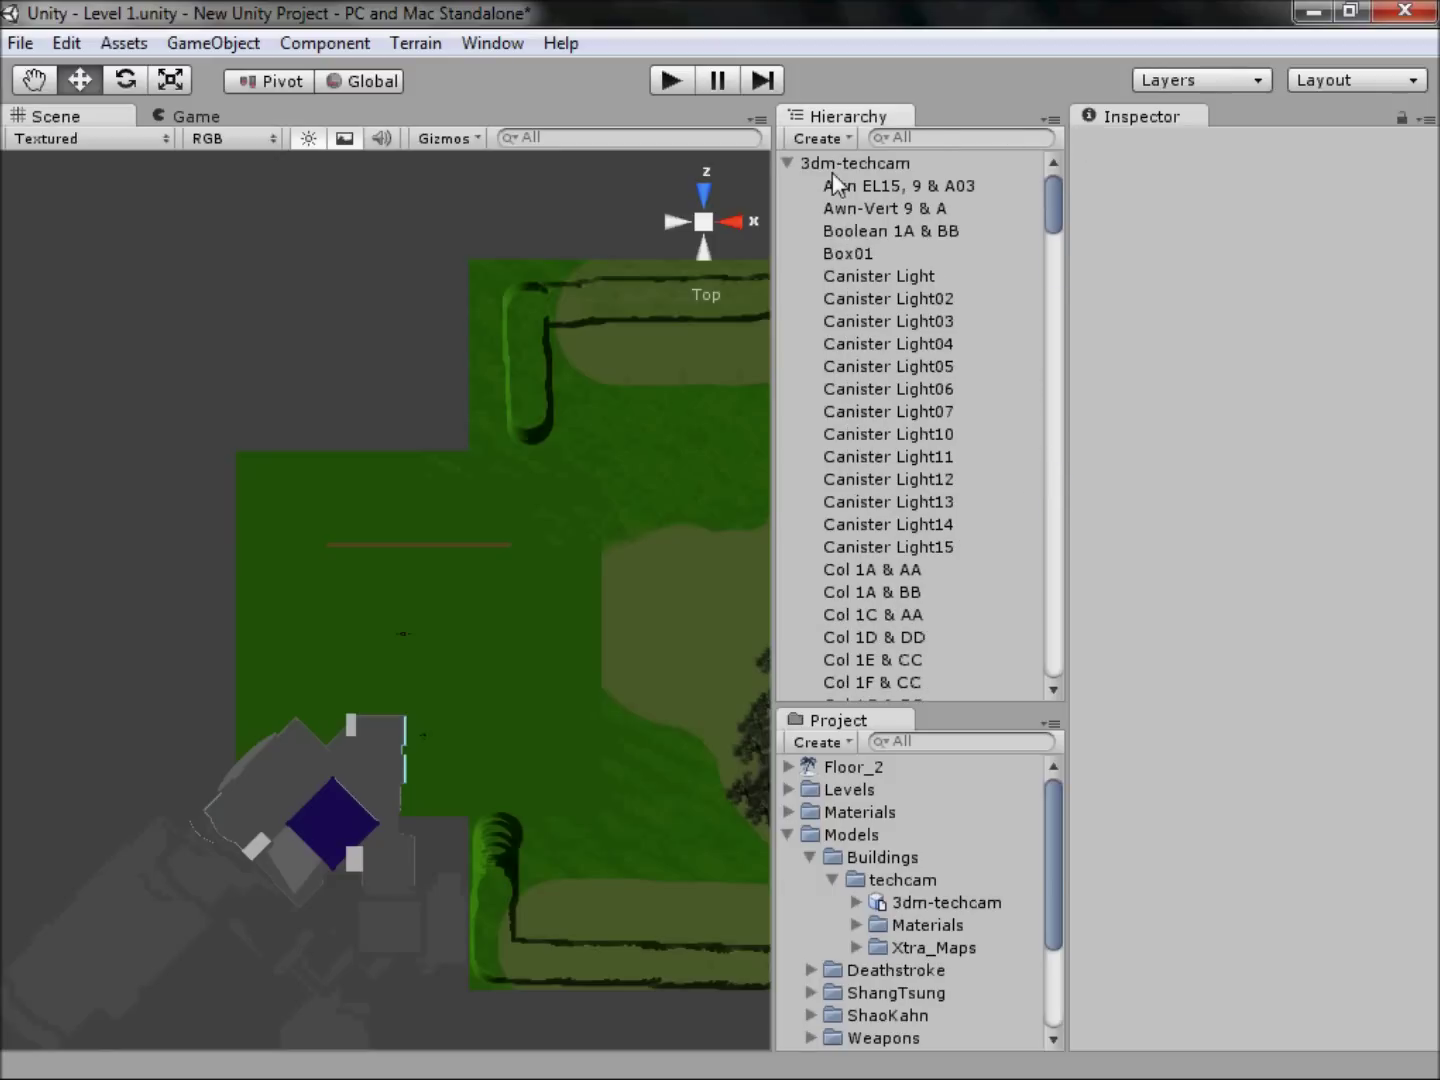
{"action": "left_click", "coordinate": [787, 162]}
{"action": "left_click", "coordinate": [850, 162]}
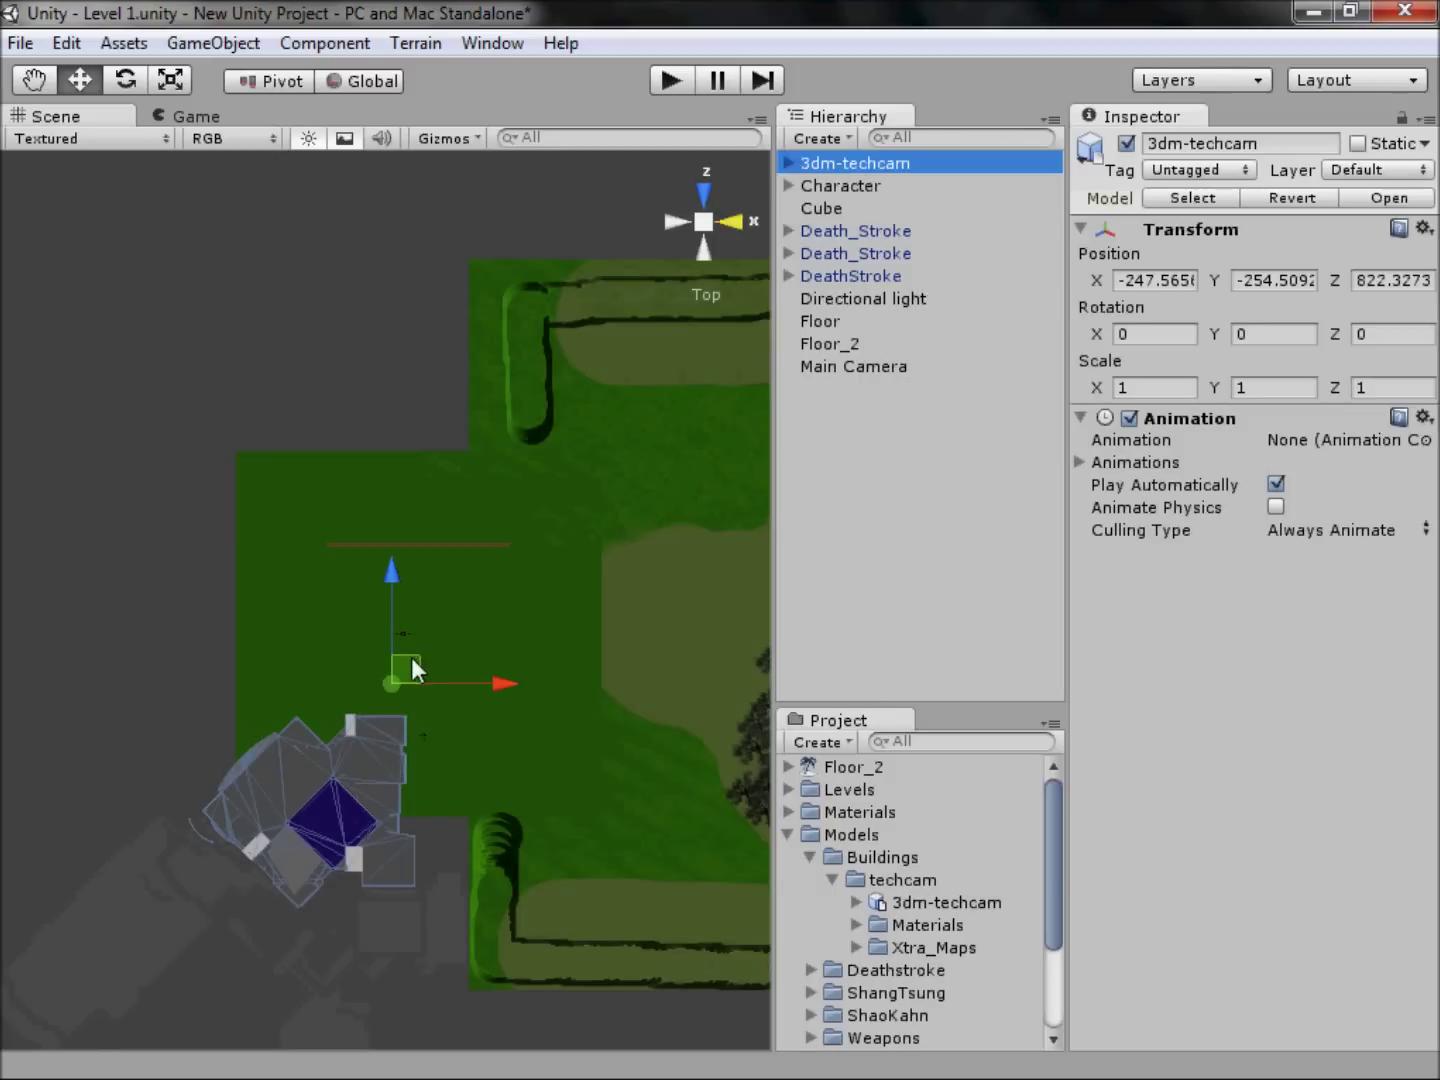
{"action": "left_click_drag", "start_coordinate": [412, 659], "coordinate": [245, 491]}
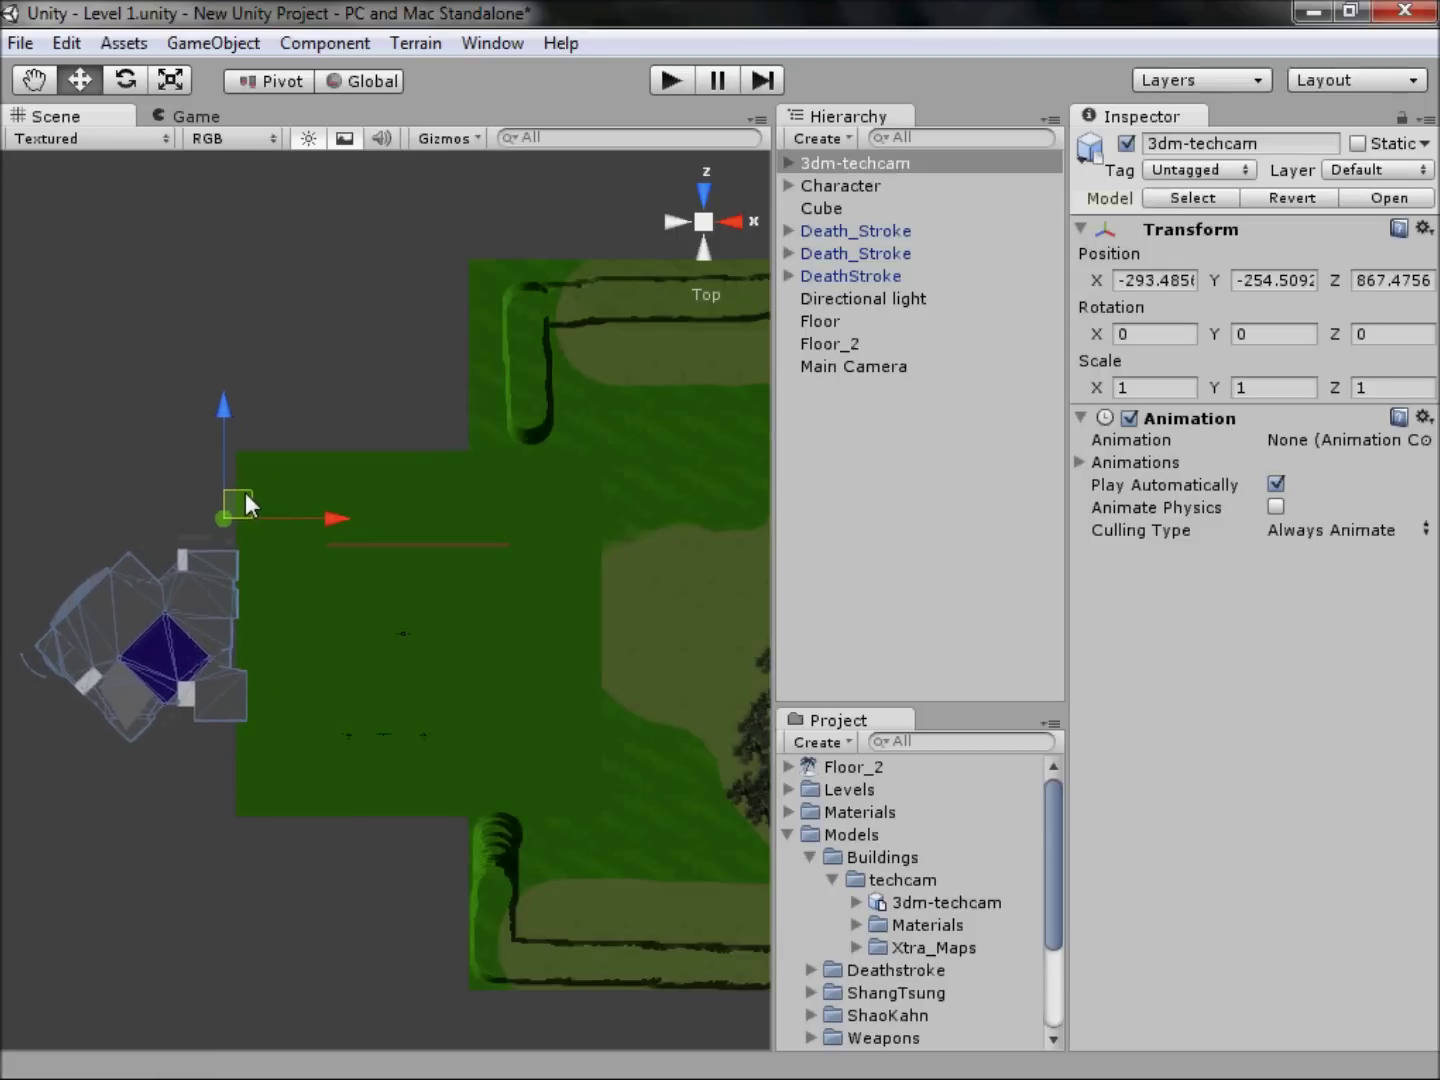
Step: From a front view, lower the 3dm-techcam building onto the floor, to a Y position of about -255.58
{"action": "left_click", "coordinate": [712, 197]}
{"action": "middle_click_drag", "start_coordinate": [364, 485], "coordinate": [140, 476]}
{"action": "scroll", "coordinate": [427, 499], "scroll_direction": "up", "scroll_amount": 2}
{"action": "scroll", "coordinate": [365, 545], "scroll_direction": "up", "scroll_amount": 15}
{"action": "scroll", "coordinate": [407, 546], "scroll_direction": "up", "scroll_amount": 3}
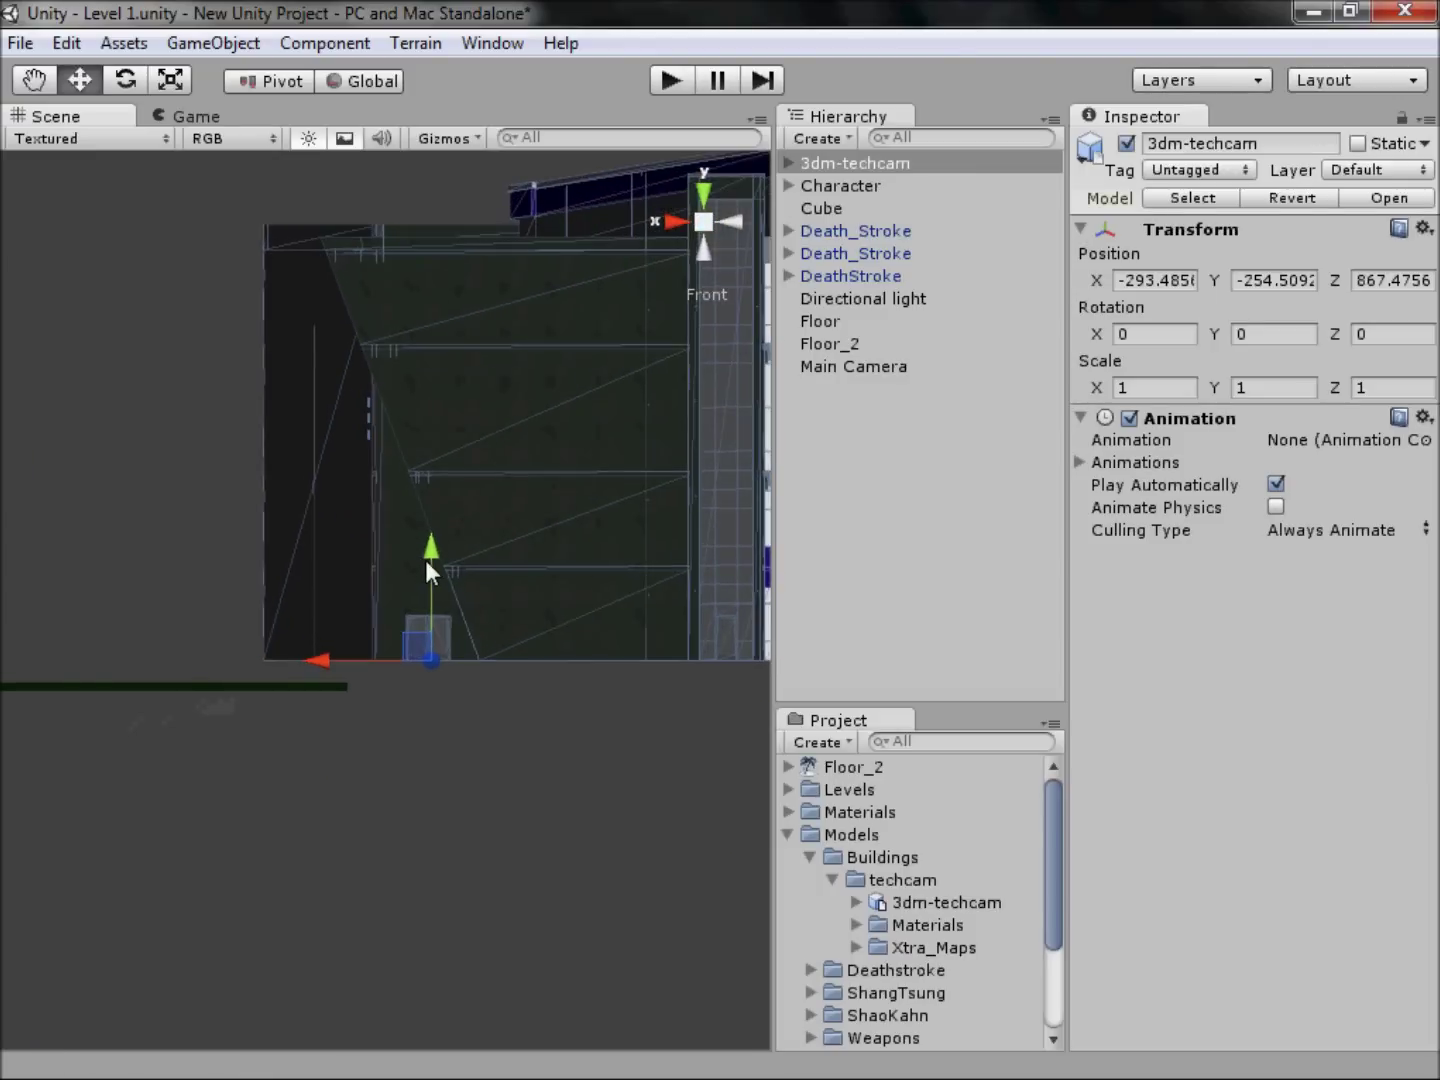
{"action": "left_click_drag", "start_coordinate": [425, 561], "coordinate": [446, 595]}
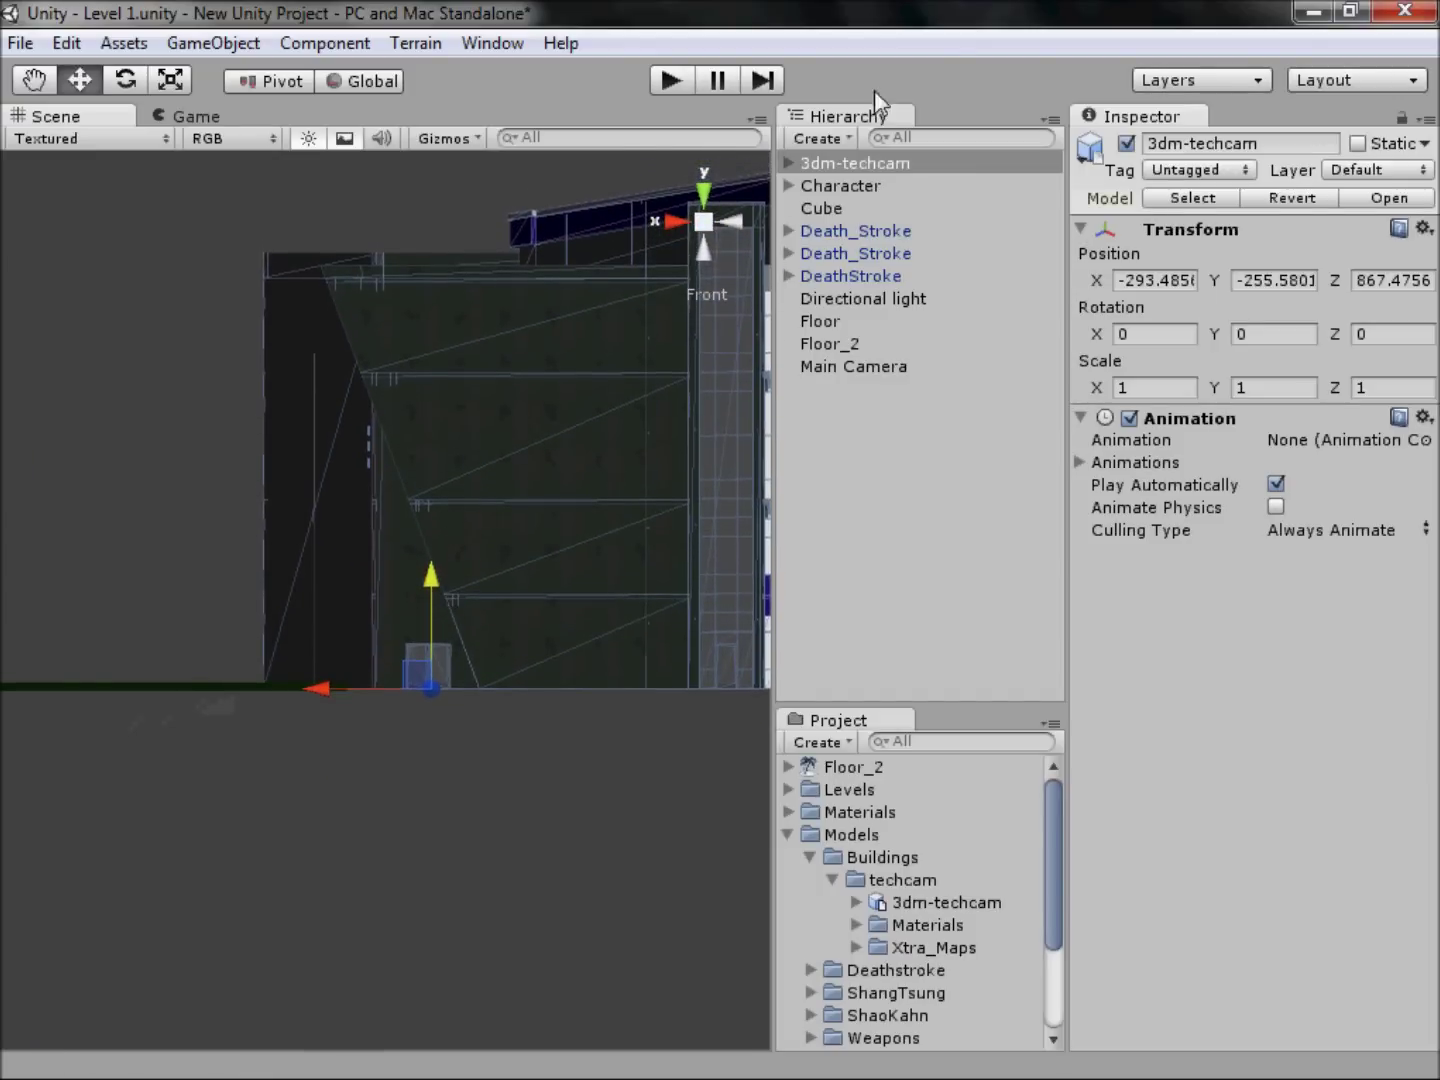
Step: Inspect the placed building in perspective and remove the Animation component from 3dm-techcam
{"action": "left_click", "coordinate": [705, 219]}
{"action": "left_click_drag", "start_coordinate": [582, 512], "coordinate": [392, 425], "text": "alt"}
{"action": "scroll", "coordinate": [482, 371], "scroll_direction": "down", "scroll_amount": 3}
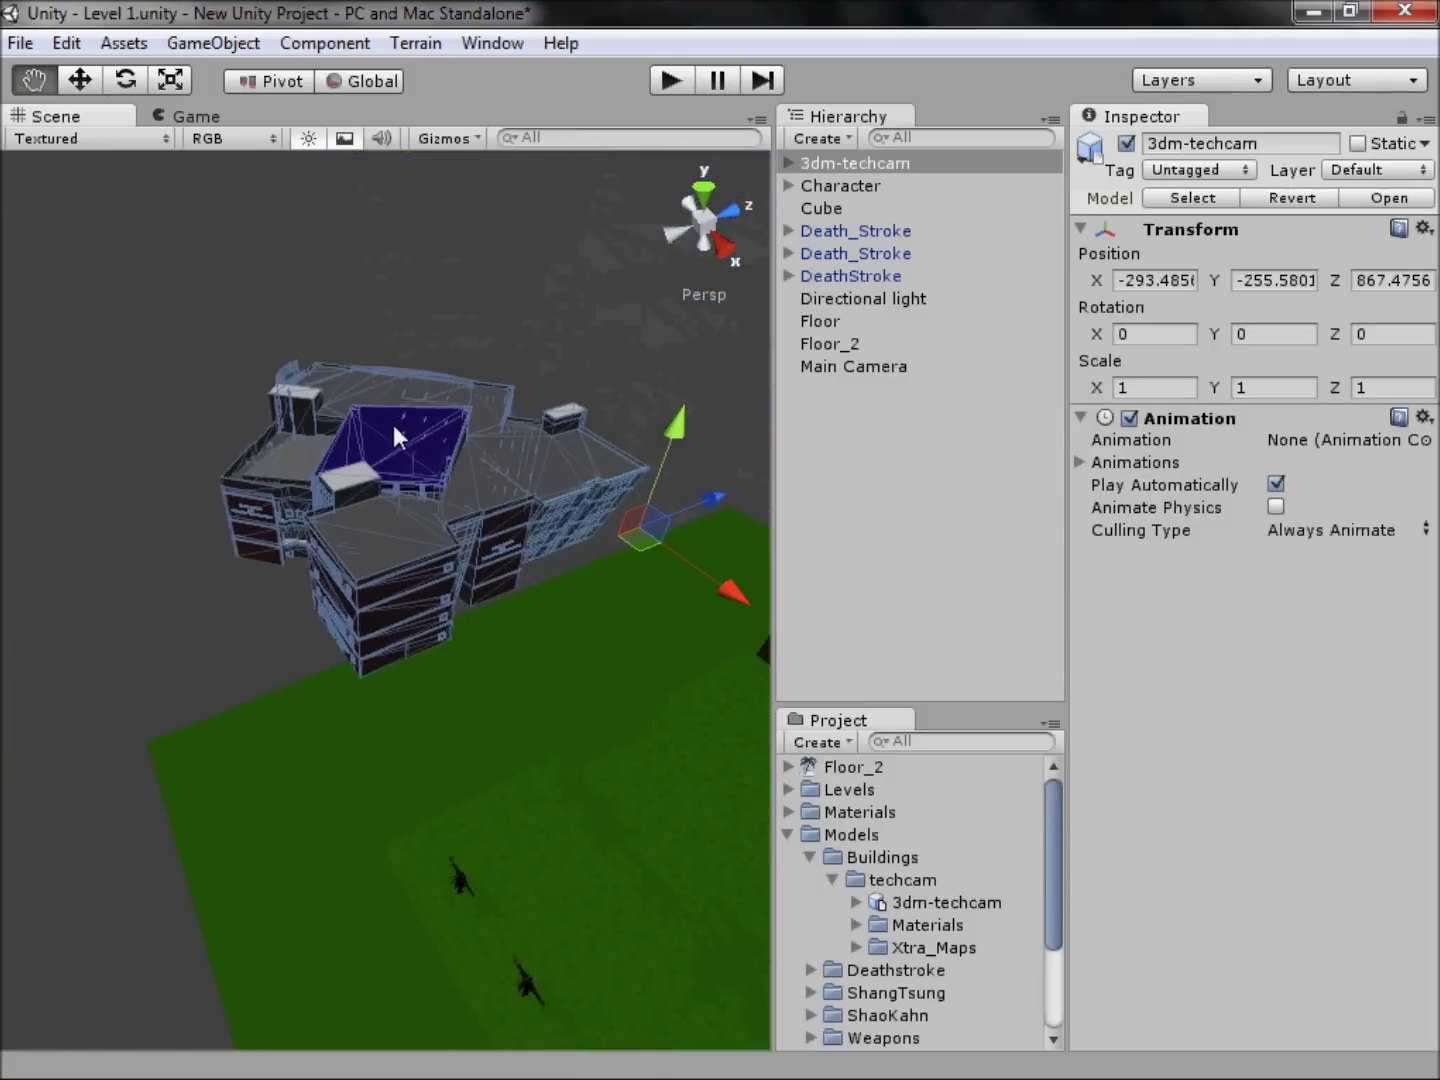
{"action": "scroll", "coordinate": [562, 548], "scroll_direction": "up", "scroll_amount": 3}
{"action": "scroll", "coordinate": [510, 544], "scroll_direction": "down", "scroll_amount": 10}
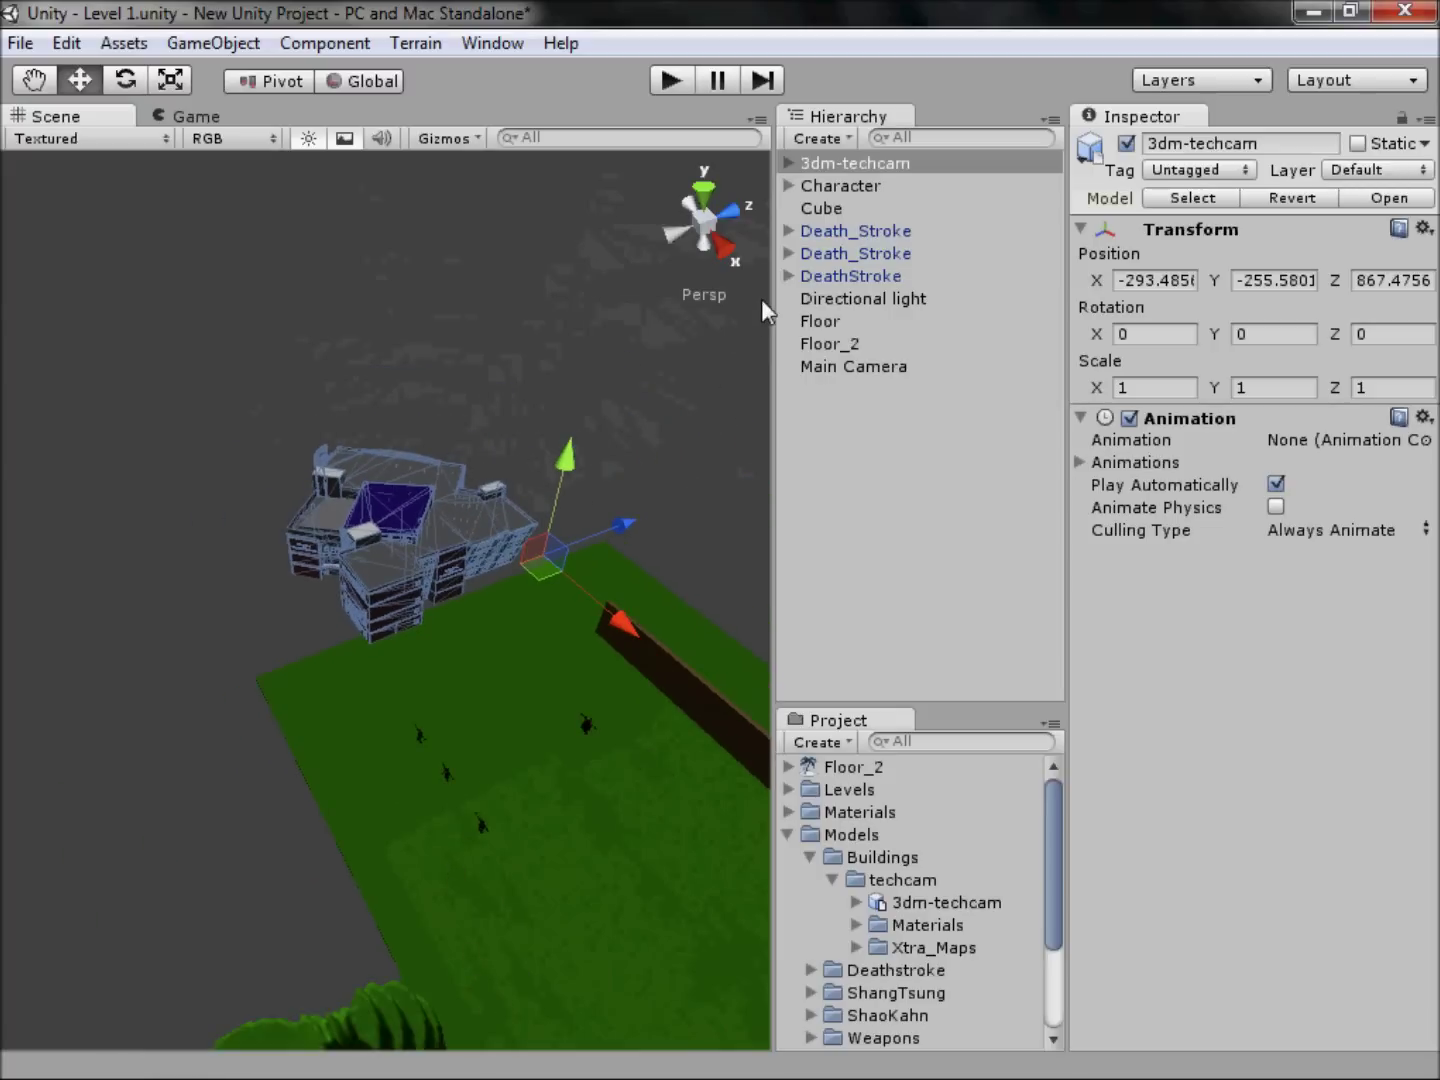
{"action": "left_click", "coordinate": [1424, 417]}
{"action": "left_click", "coordinate": [1365, 491]}
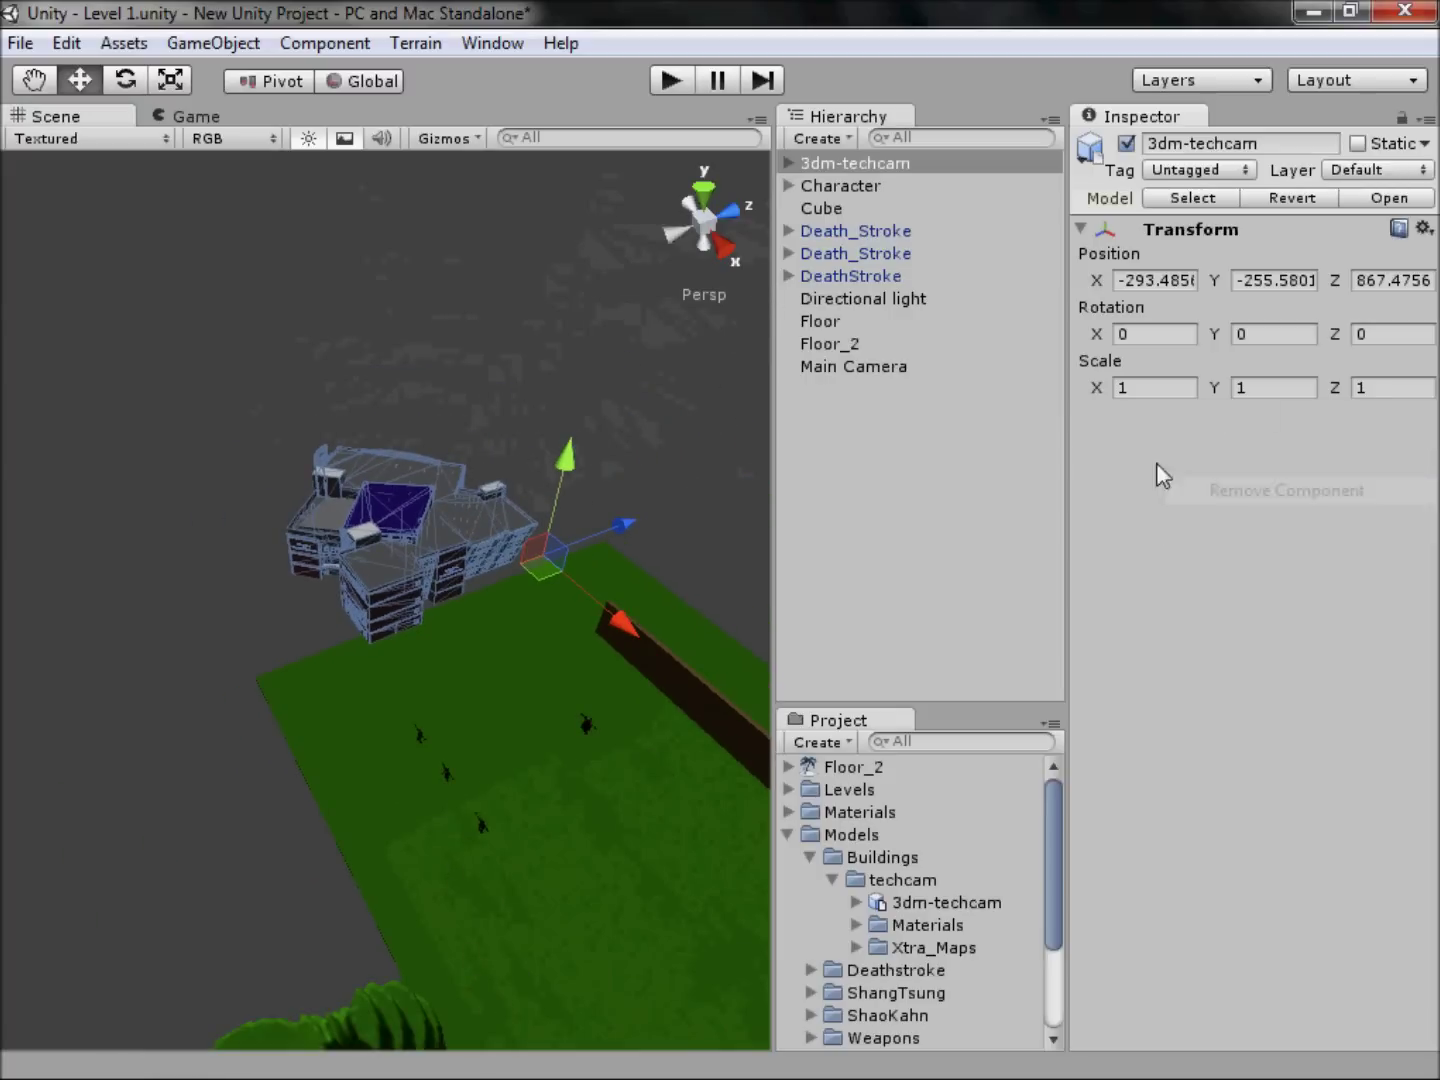
{"action": "left_click", "coordinate": [704, 194]}
{"action": "left_click", "coordinate": [531, 351]}
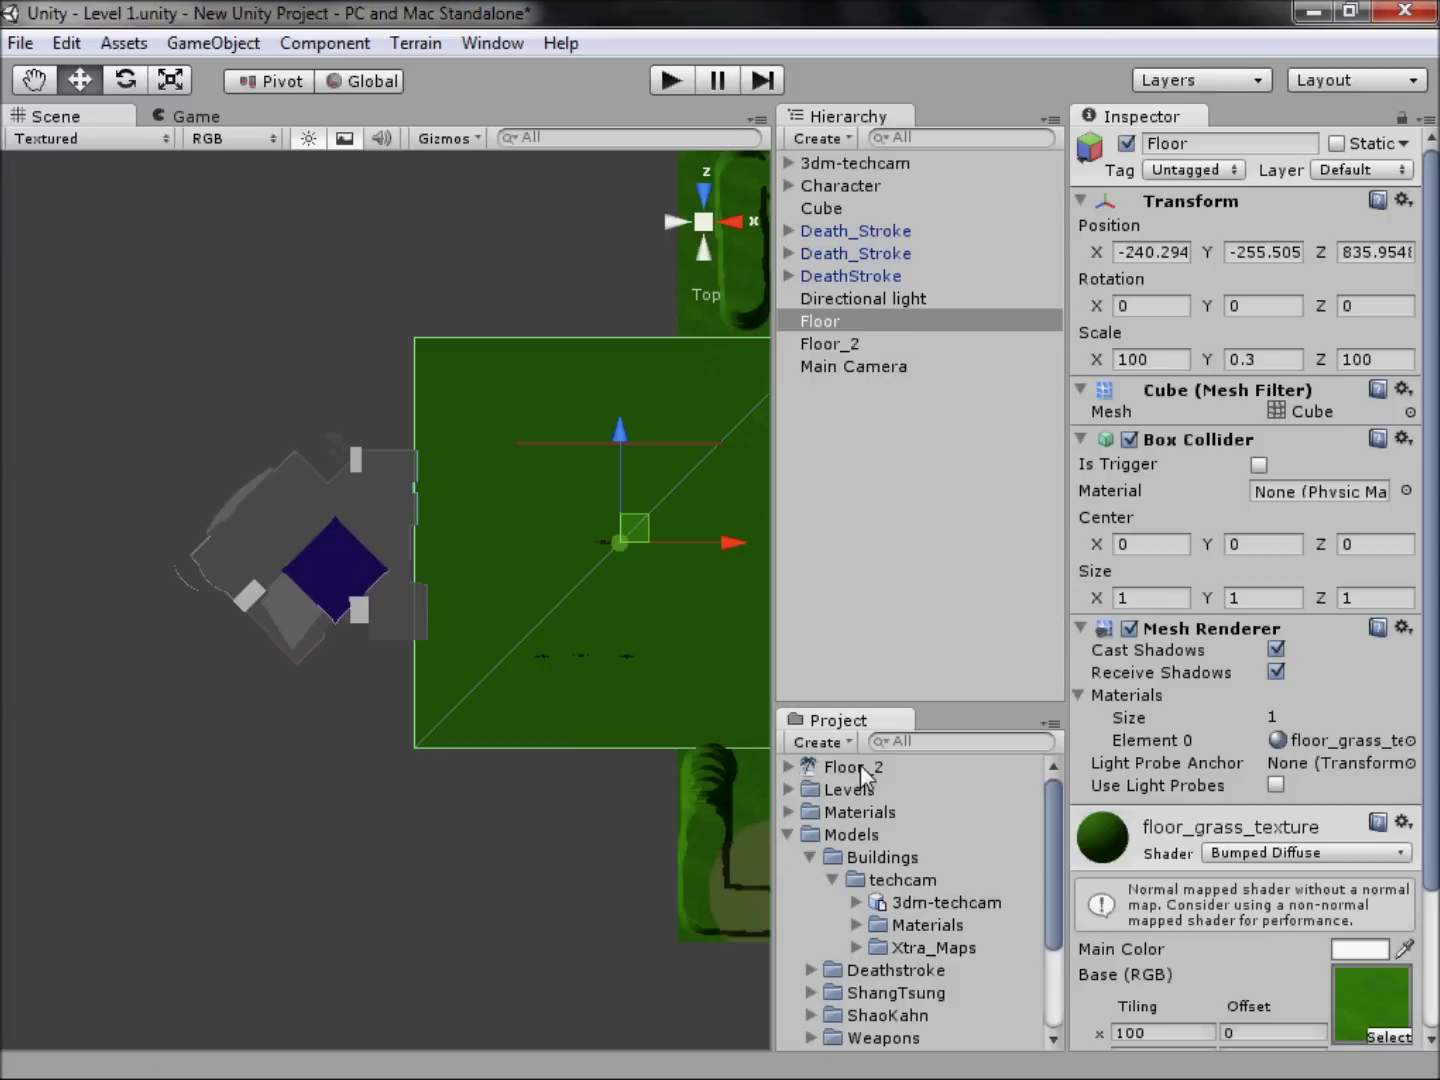
{"action": "left_click_drag", "start_coordinate": [860, 767], "coordinate": [860, 441]}
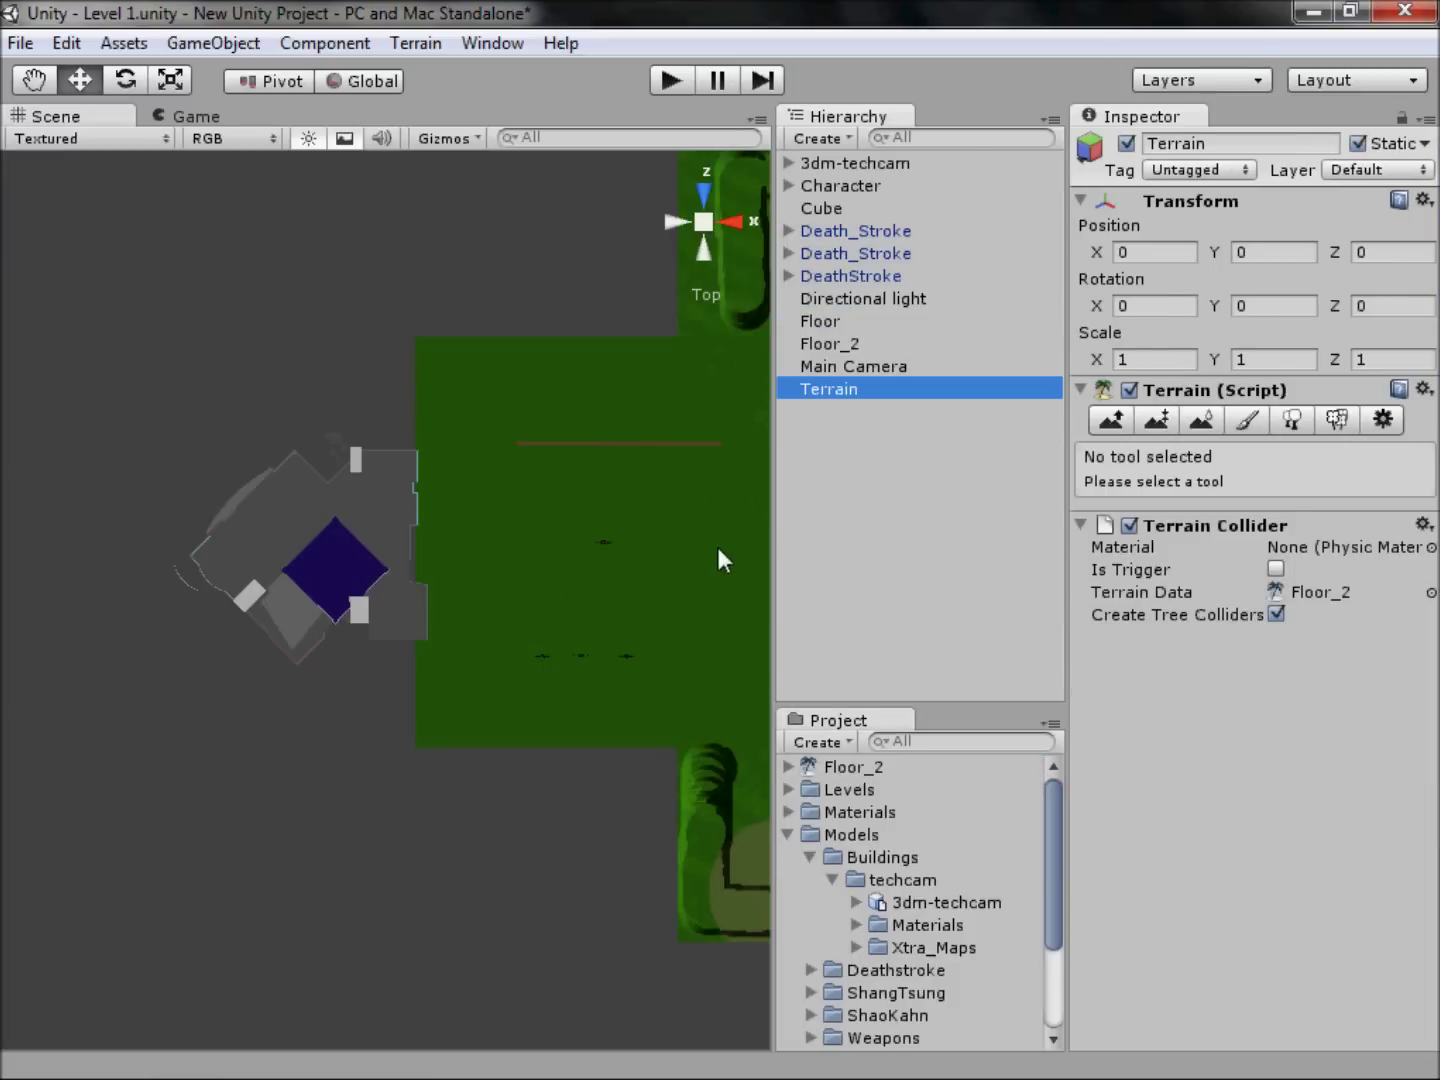
{"action": "middle_click_drag", "start_coordinate": [570, 532], "coordinate": [276, 539]}
{"action": "scroll", "coordinate": [276, 539], "scroll_direction": "down", "scroll_amount": 20}
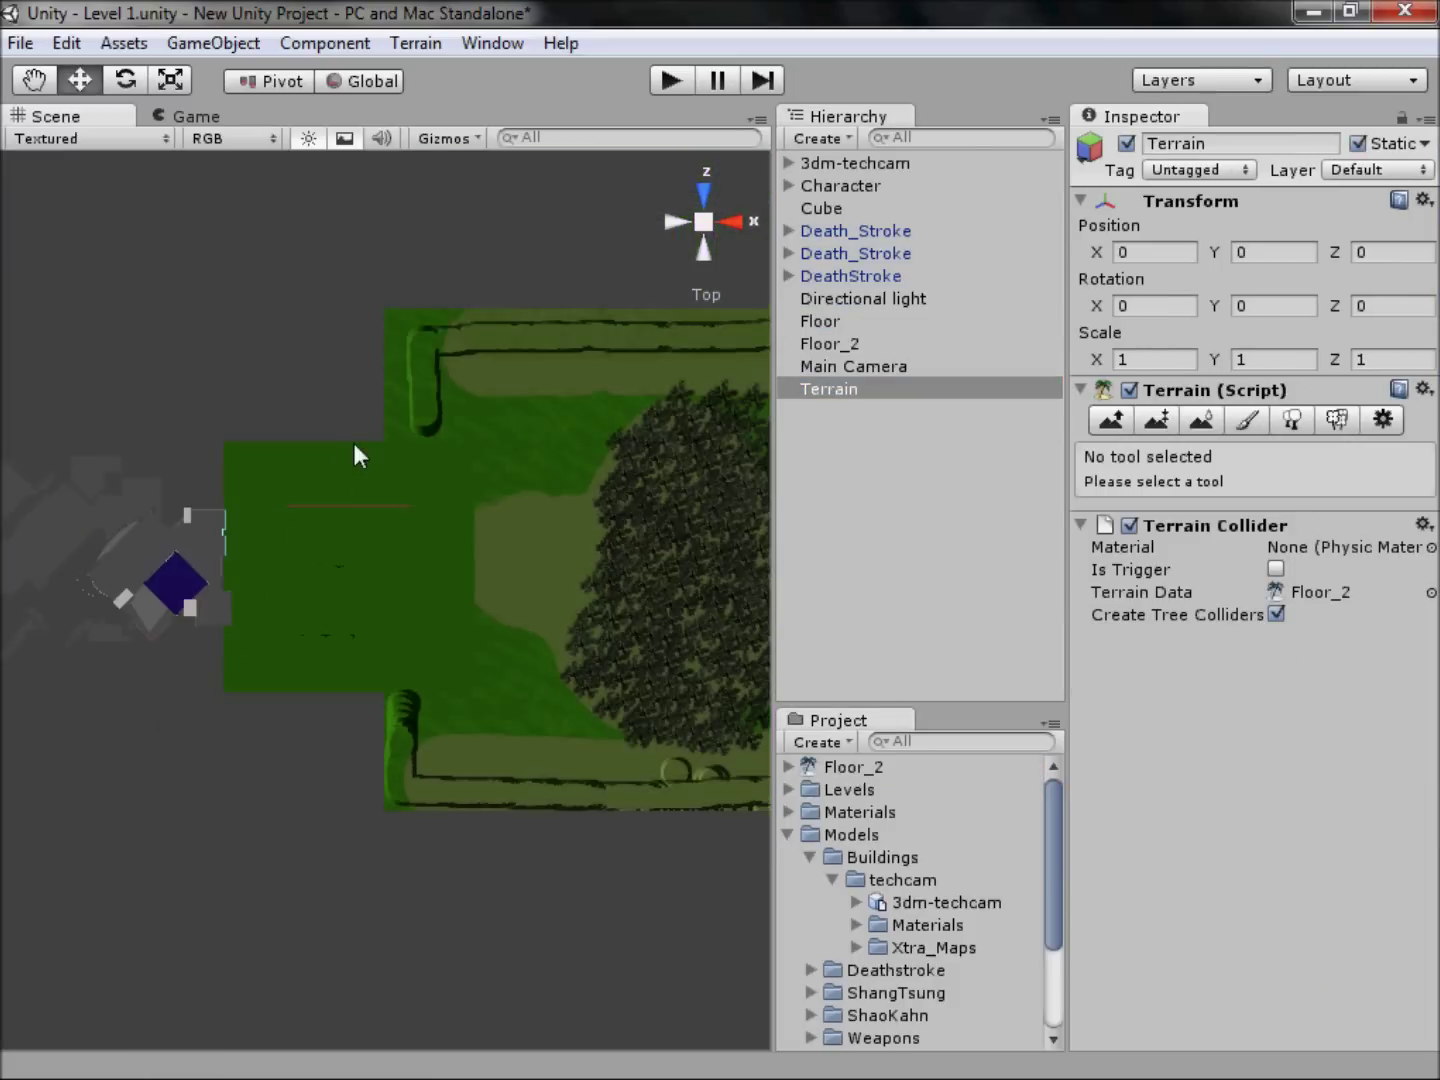
{"action": "scroll", "coordinate": [297, 482], "scroll_direction": "down", "scroll_amount": 6}
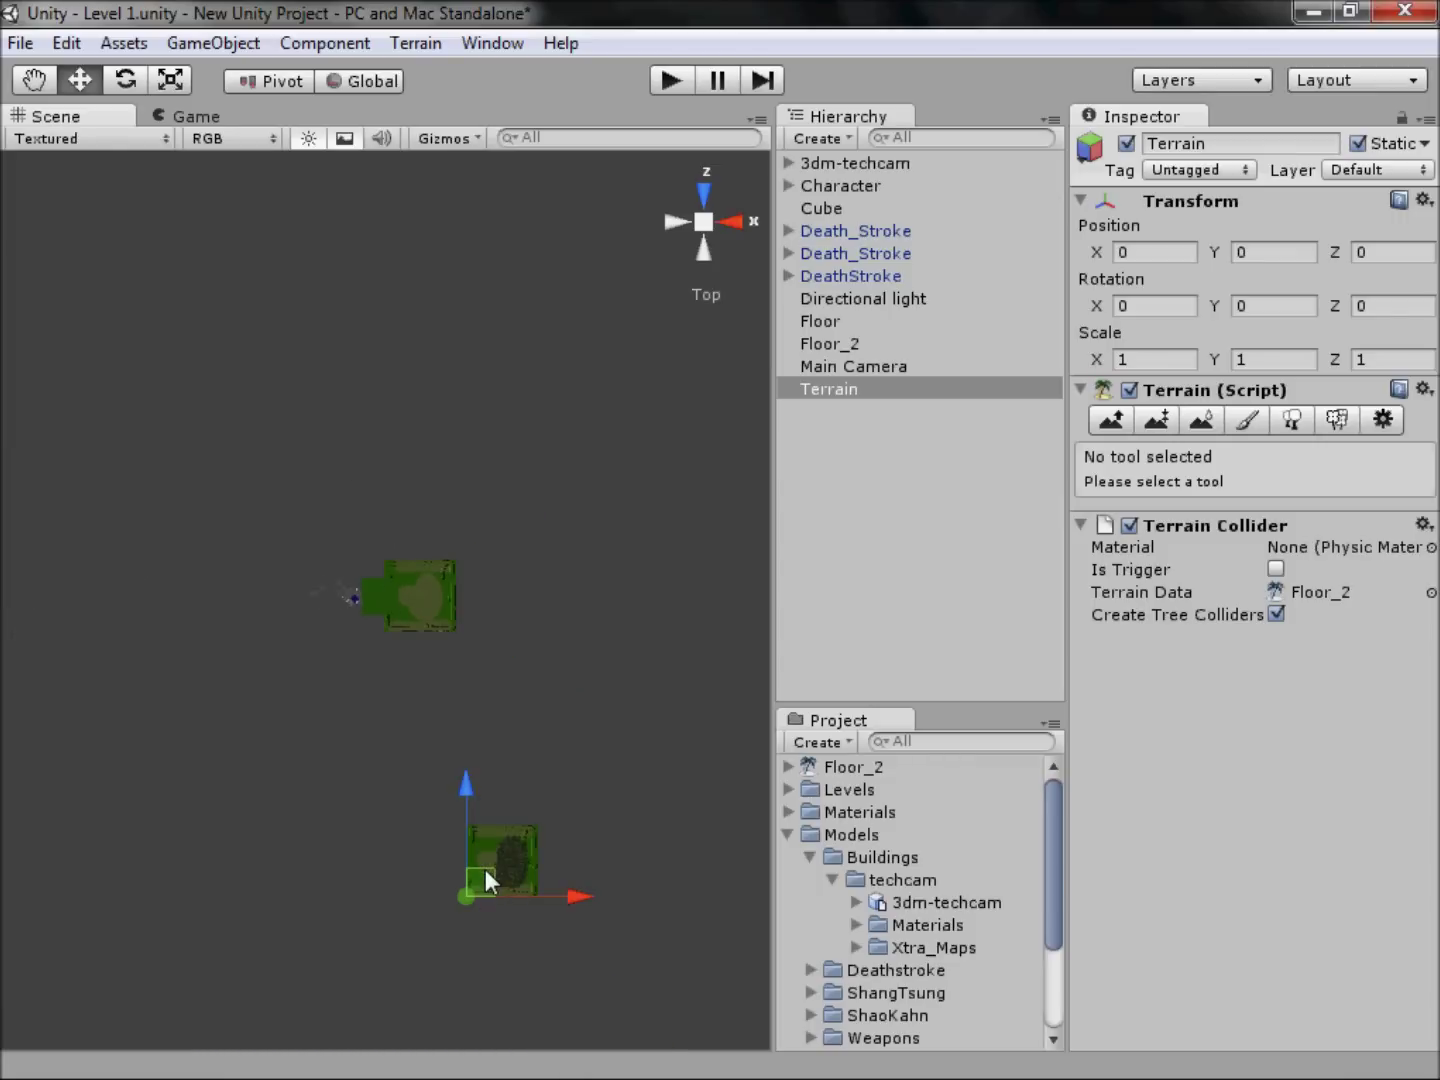
{"action": "key", "text": "ctrl+z"}
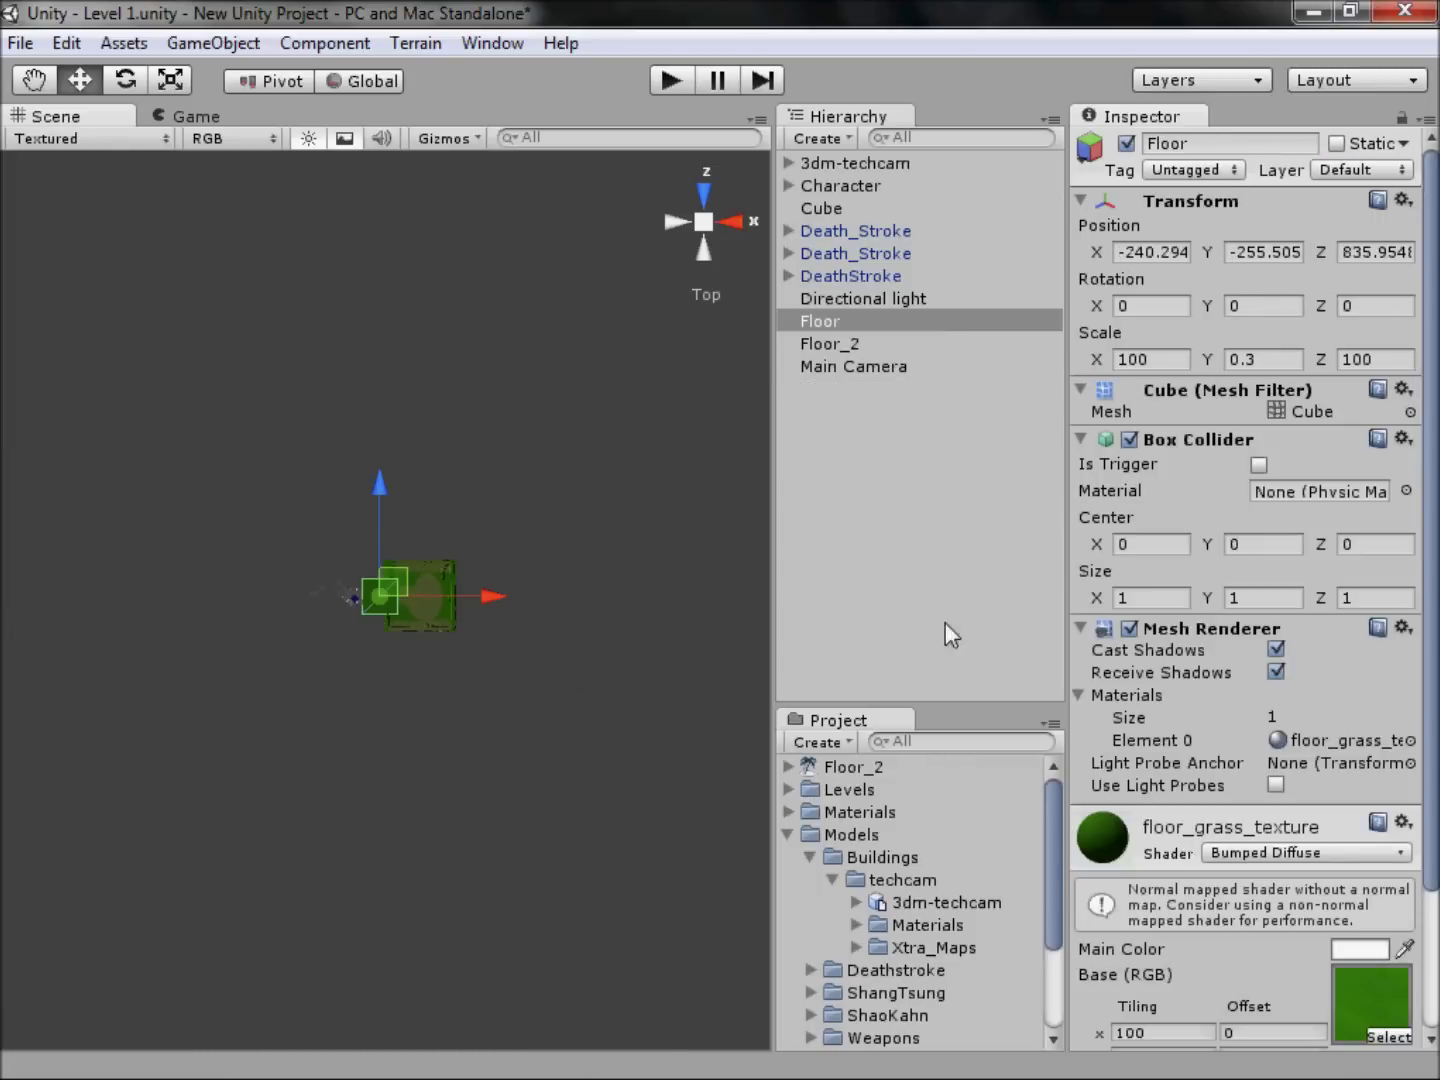
Step: Duplicate the Floor object and move the copy outward along X so it lies beneath the techcam building, extending the existing floor
{"action": "left_click", "coordinate": [788, 834]}
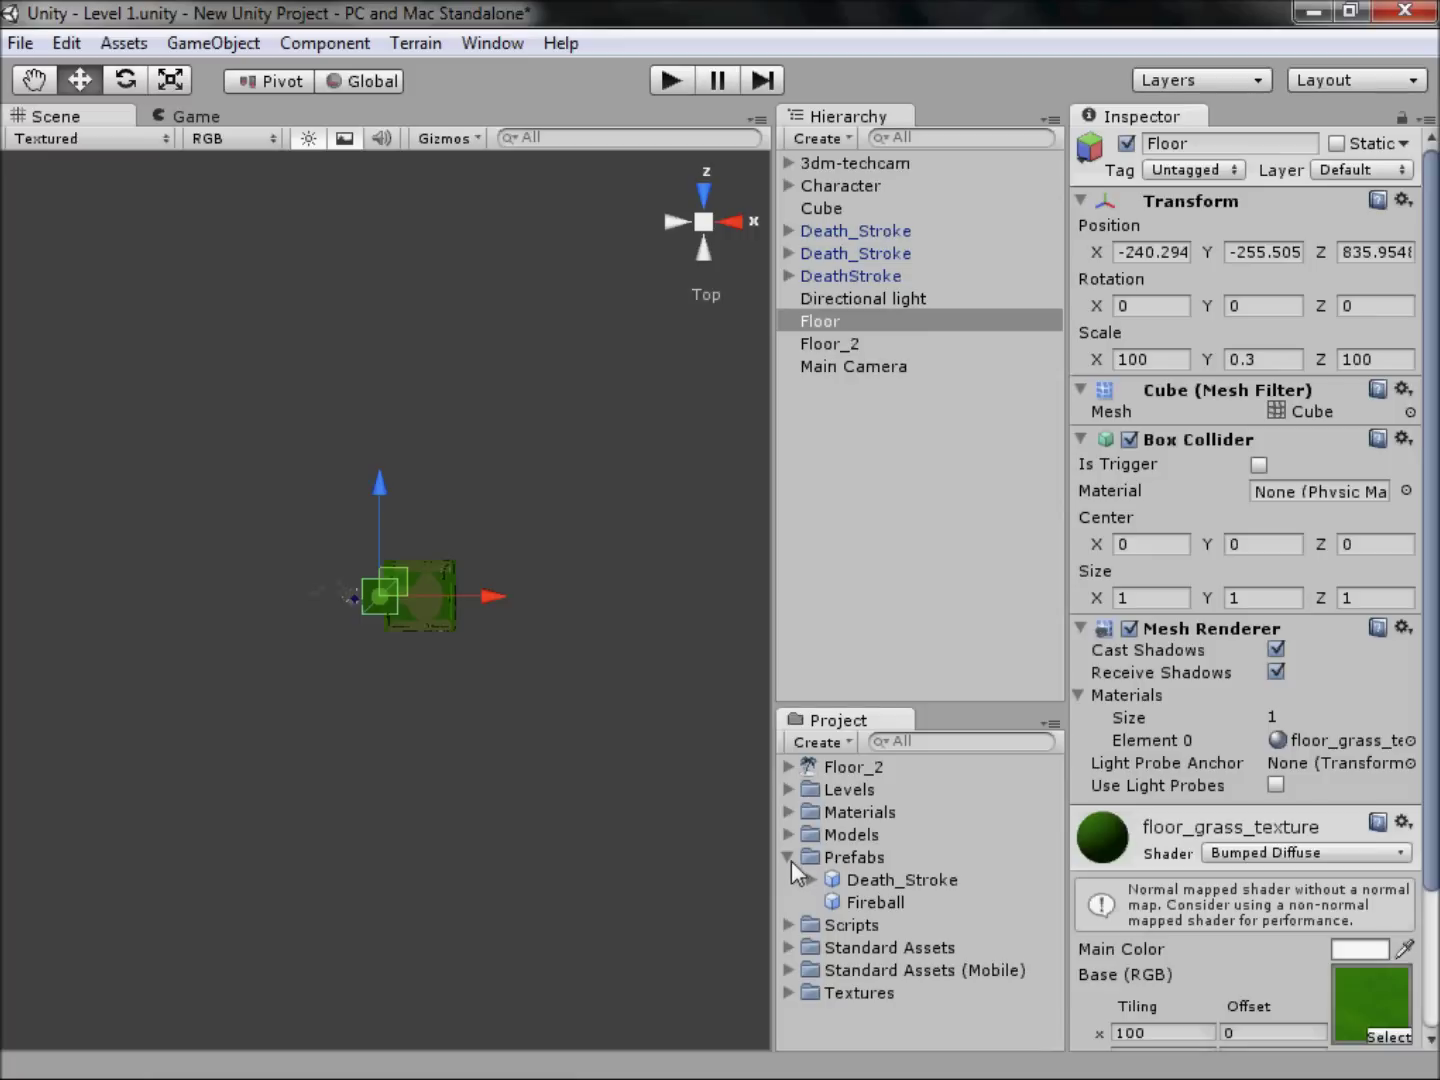
{"action": "left_click", "coordinate": [787, 857]}
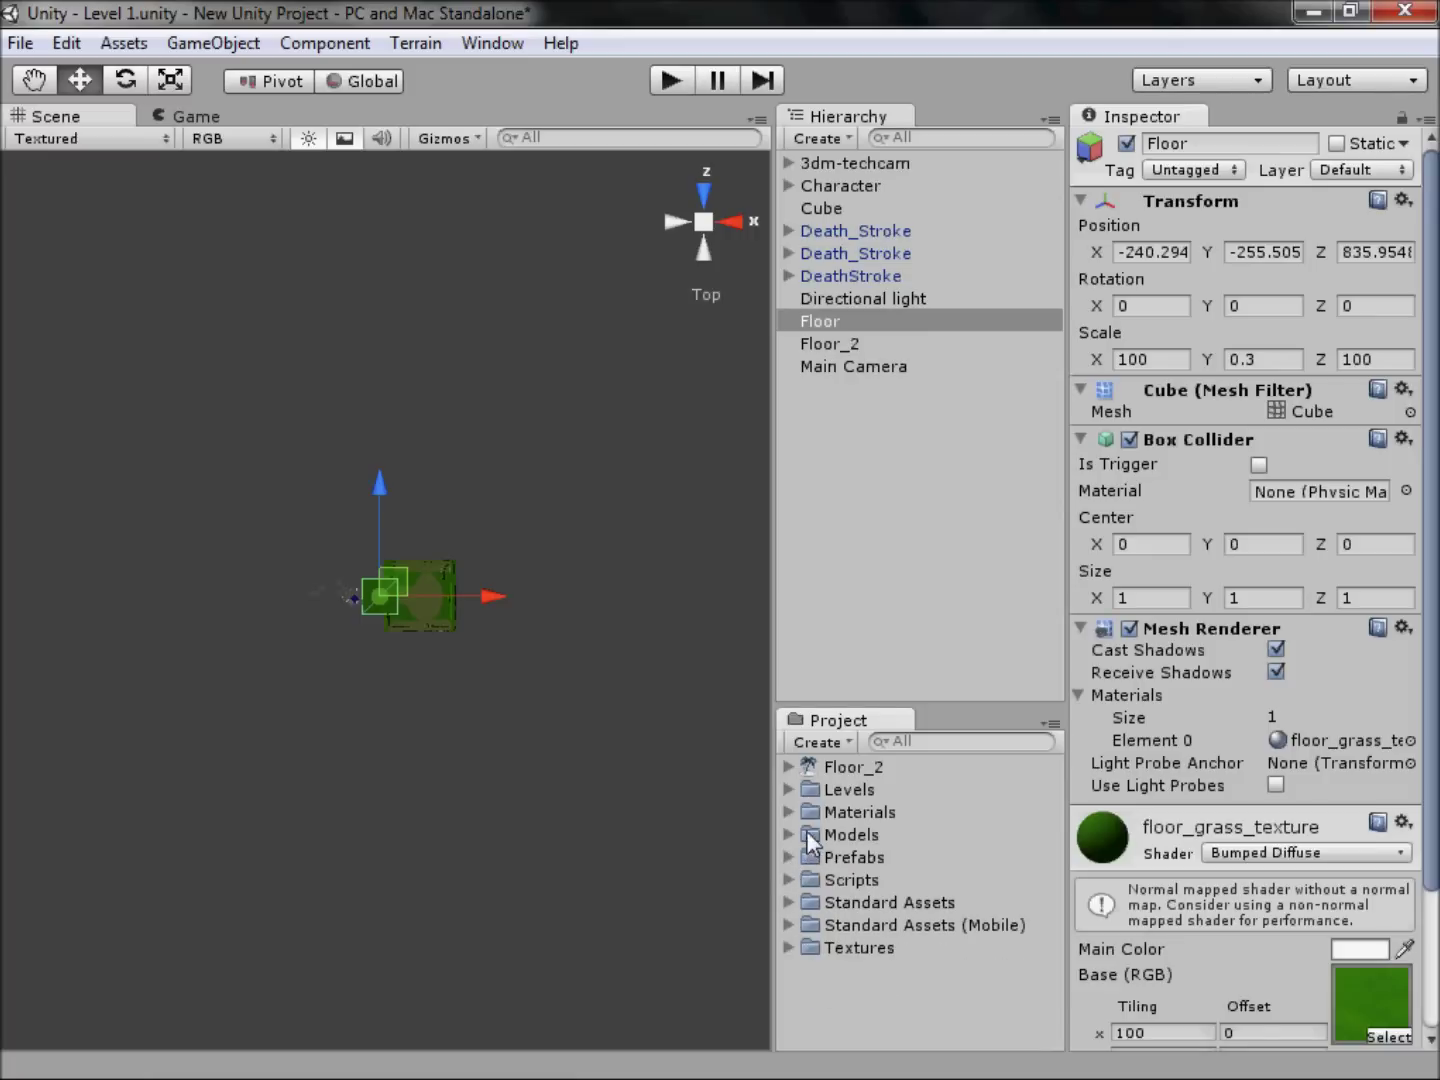
{"action": "left_click", "coordinate": [845, 344]}
{"action": "left_click", "coordinate": [843, 321]}
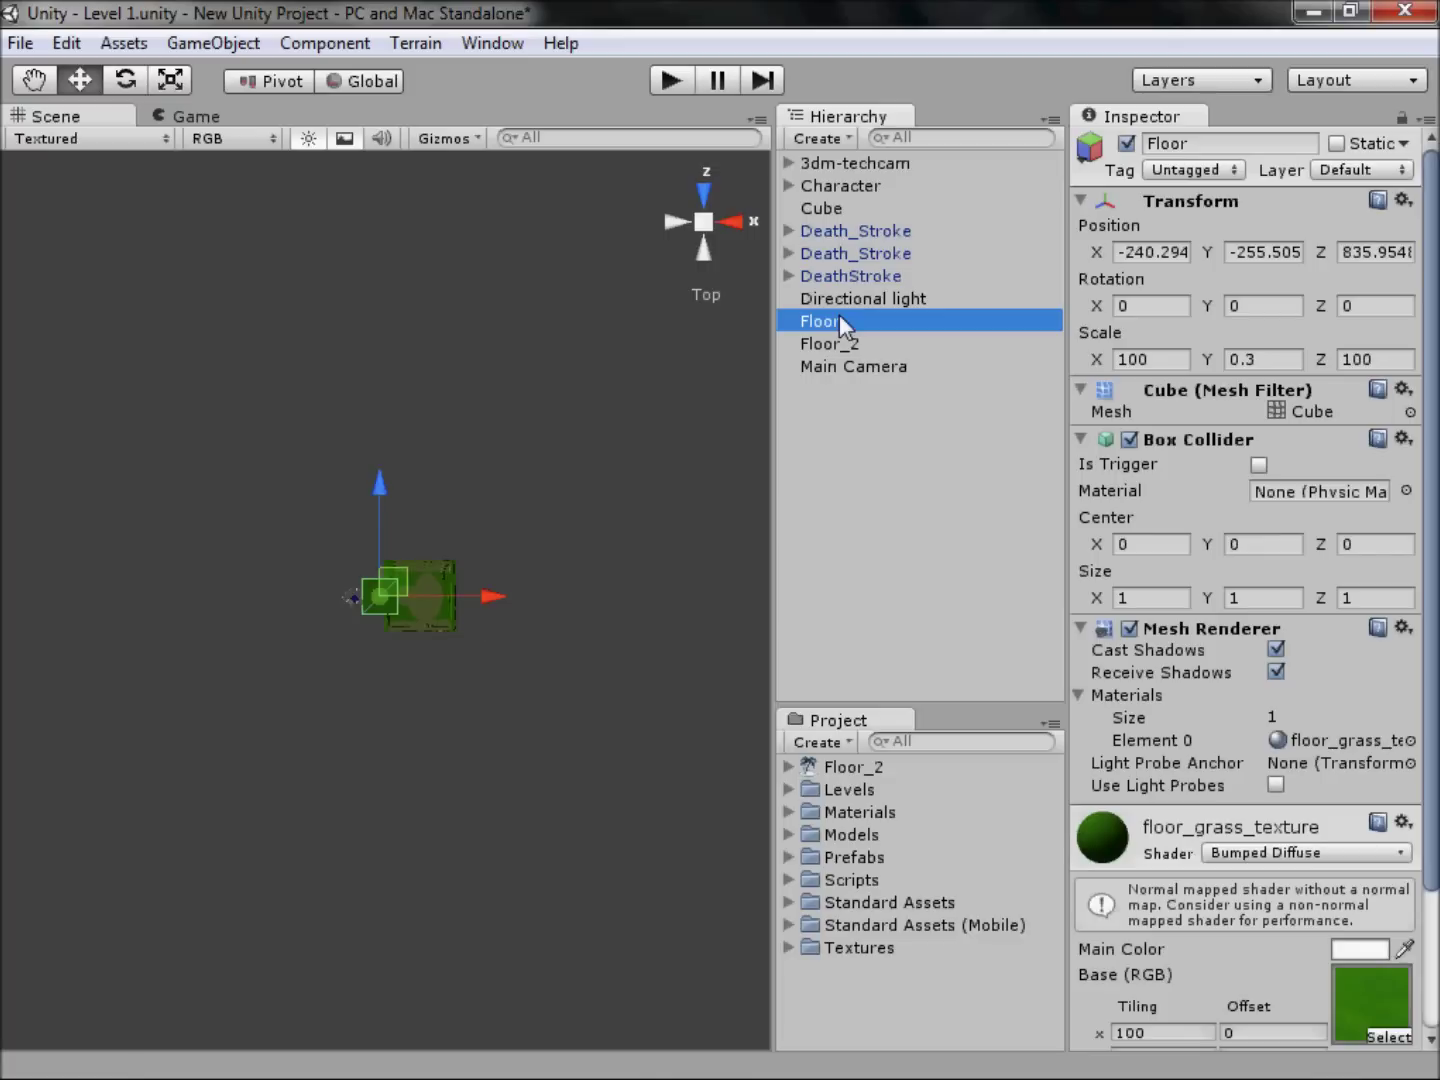
{"action": "right_click", "coordinate": [842, 320]}
{"action": "left_click", "coordinate": [900, 395]}
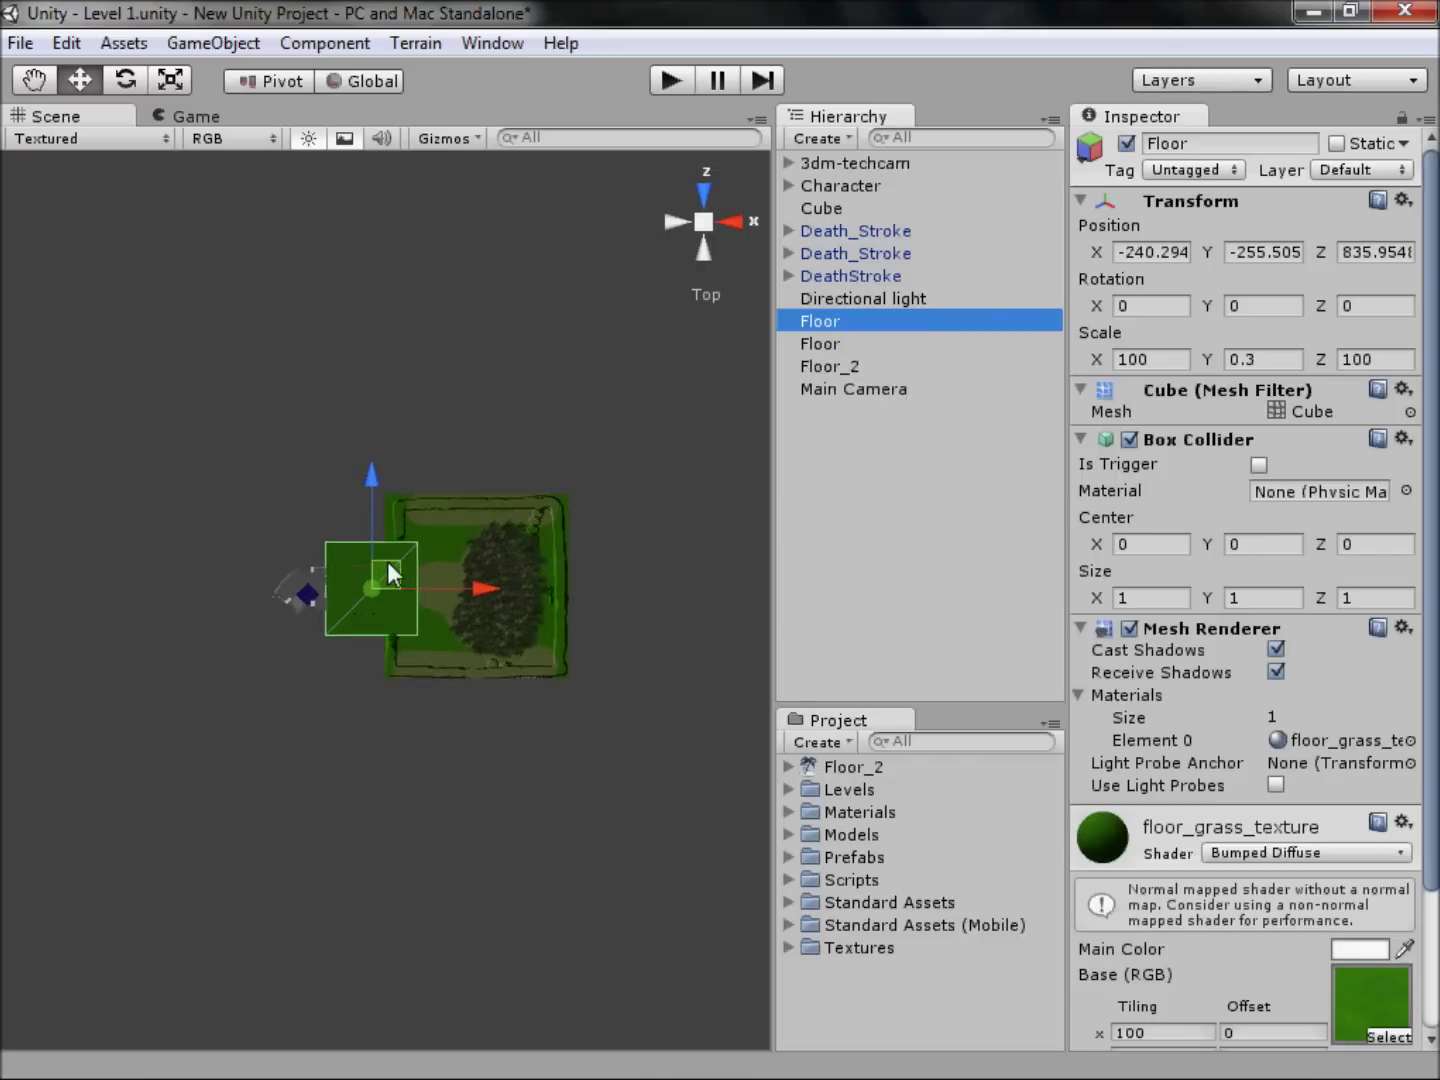
{"action": "scroll", "coordinate": [229, 578], "scroll_direction": "up", "scroll_amount": 5}
{"action": "left_click_drag", "start_coordinate": [623, 574], "coordinate": [446, 574]}
{"action": "left_click", "coordinate": [437, 464]}
{"action": "scroll", "coordinate": [418, 506], "scroll_direction": "up", "scroll_amount": 2}
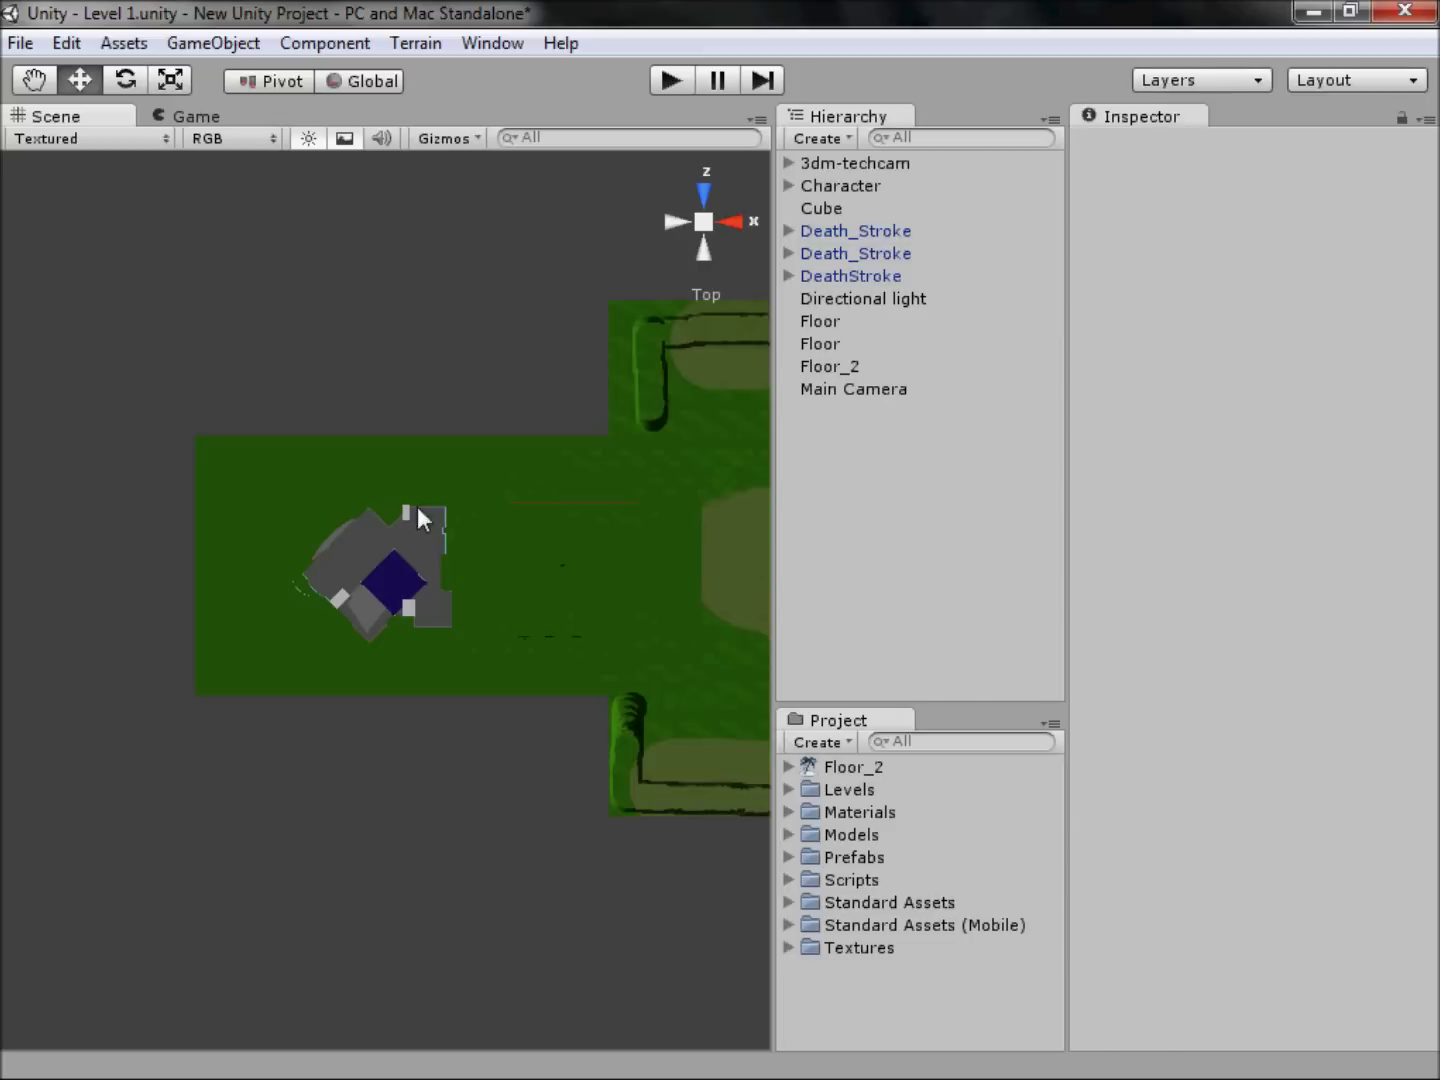
{"action": "scroll", "coordinate": [425, 509], "scroll_direction": "up", "scroll_amount": 2}
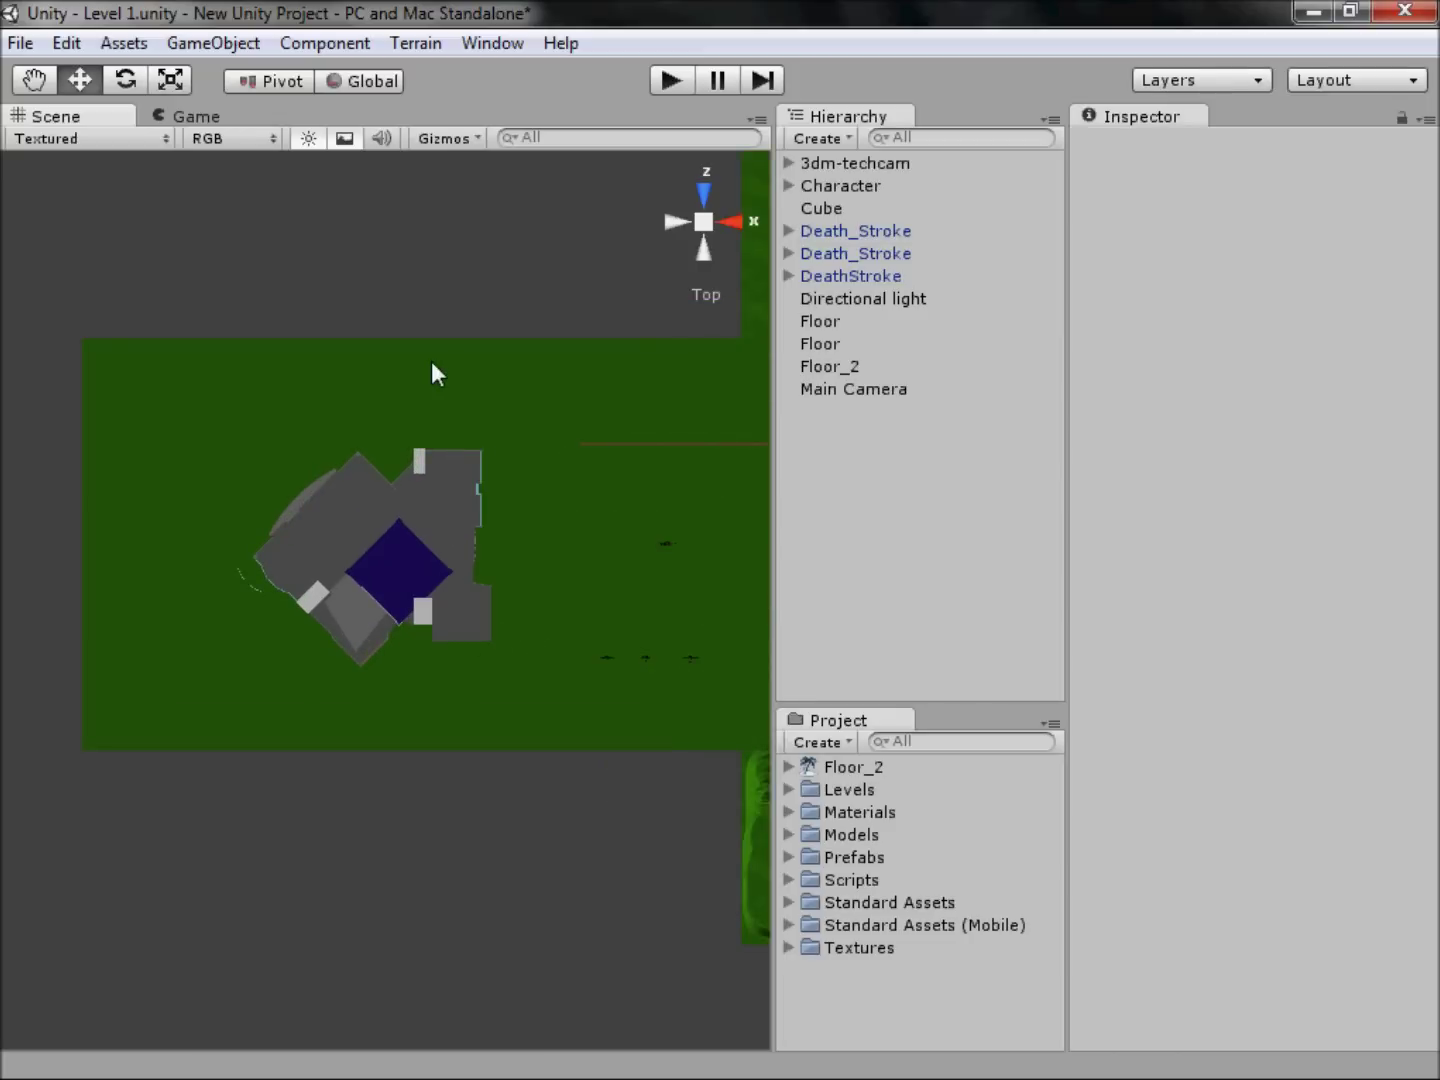
Step: Play the level, walk the character into the techcam building to inspect its interior, and stop playback
{"action": "left_click", "coordinate": [668, 86]}
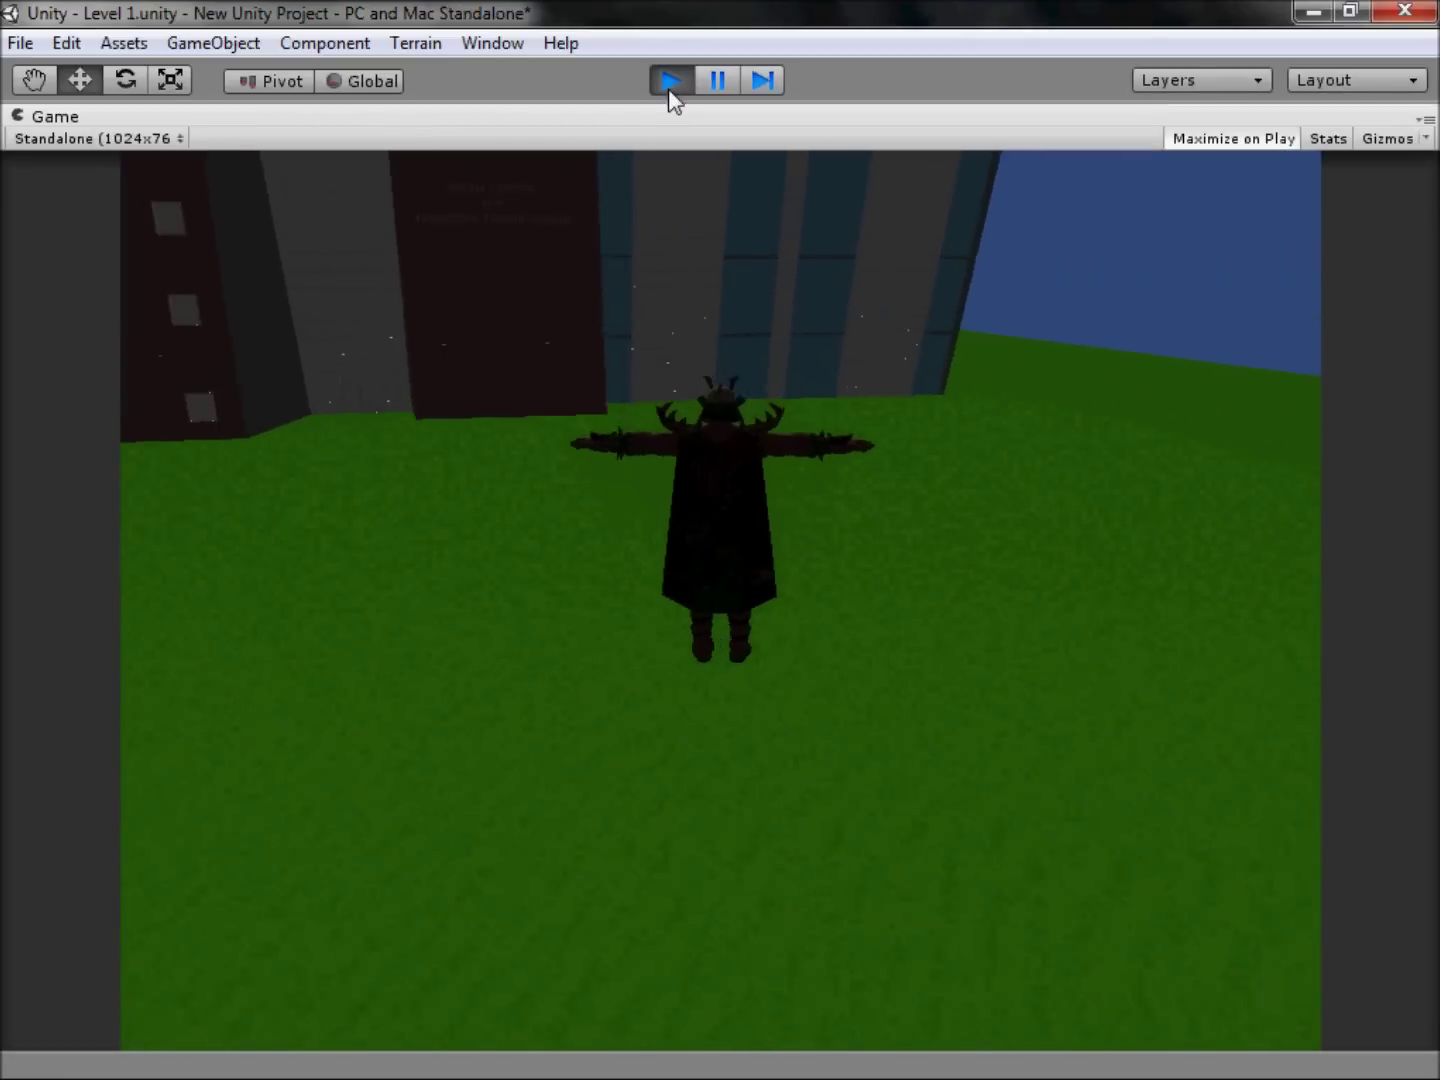
{"action": "key", "text": "a"}
{"action": "key", "text": "w"}
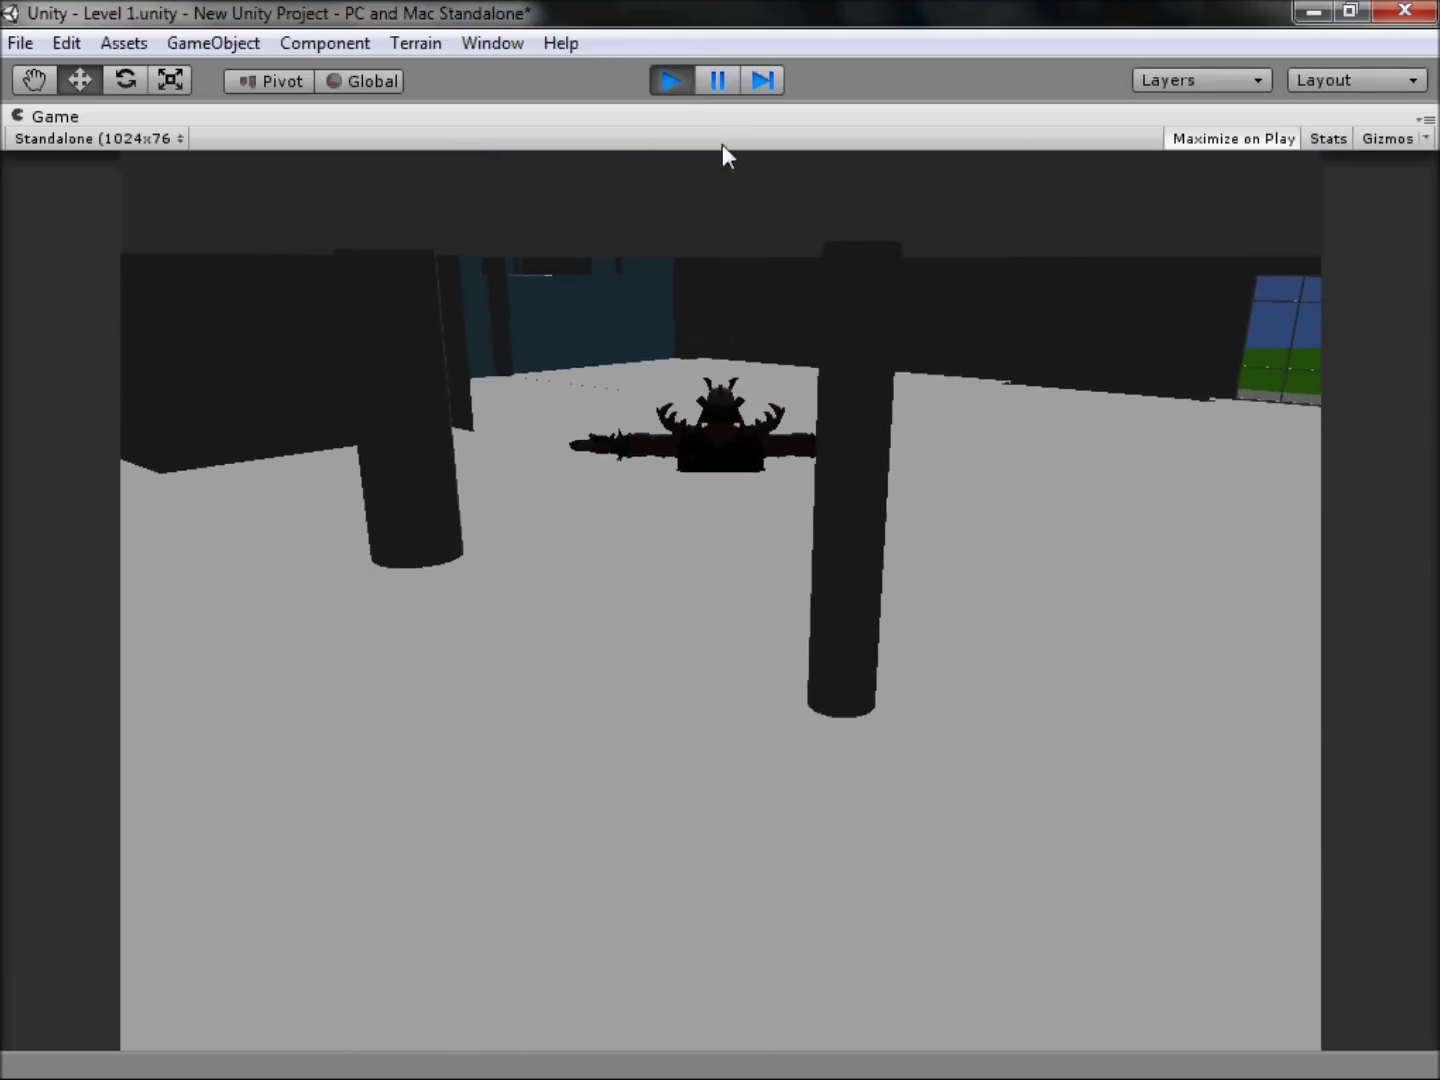
{"action": "left_click", "coordinate": [672, 80]}
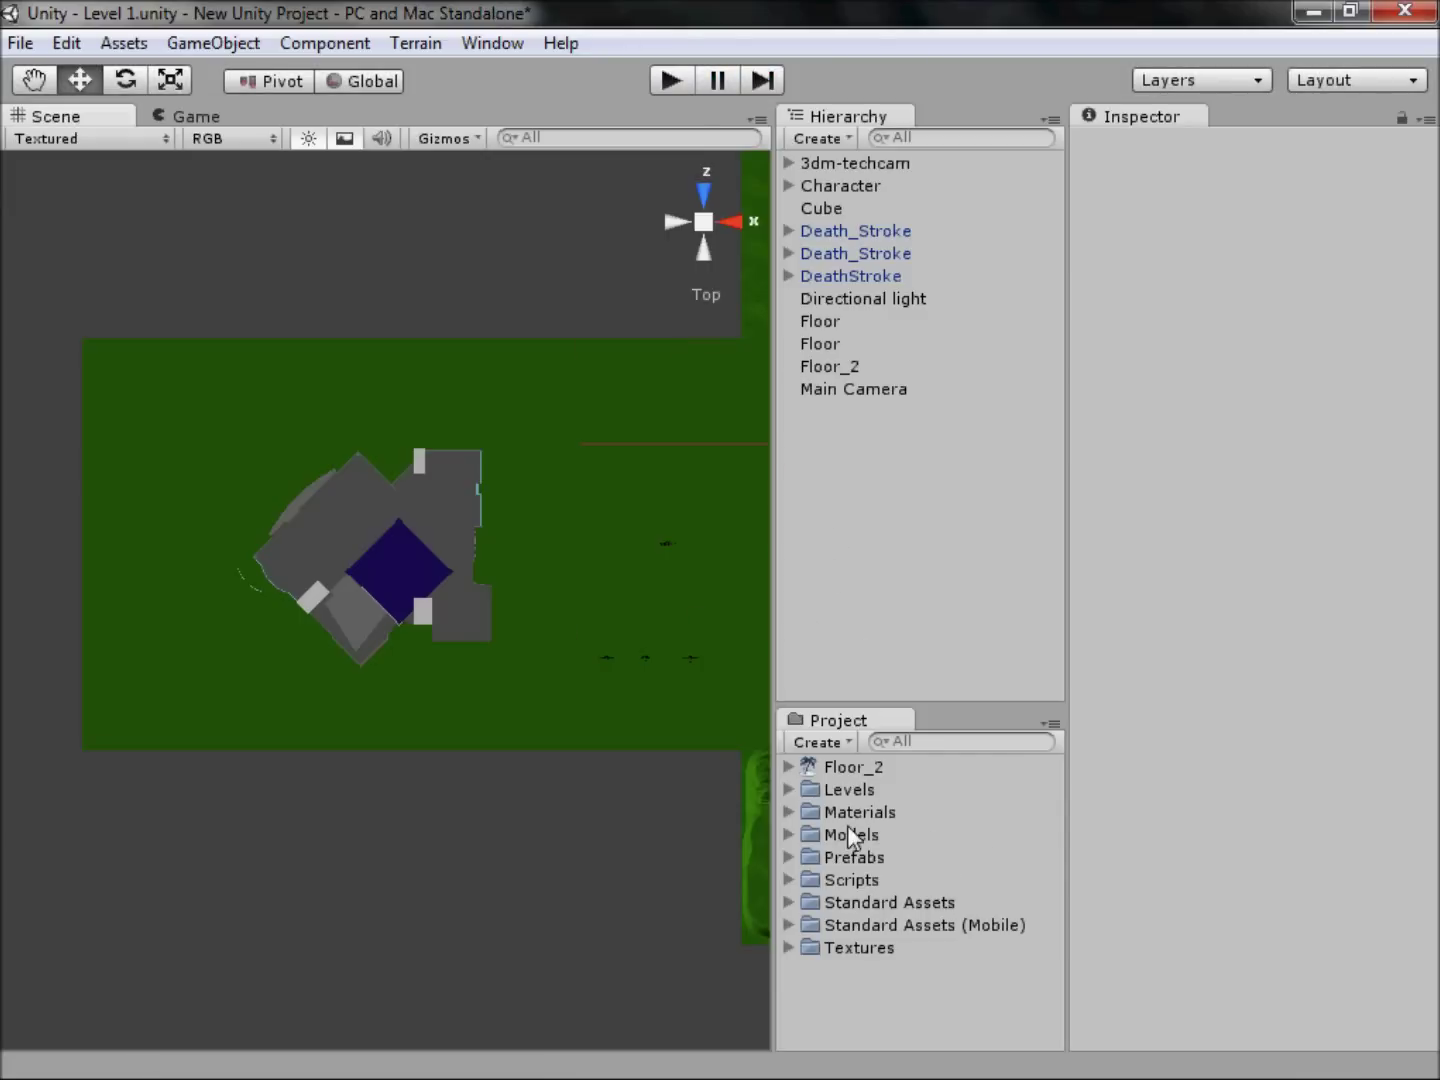
Step: Move the whole 3dm-techcam building on the top plane to the outer upper corner of the extended floor
{"action": "left_click", "coordinate": [356, 560]}
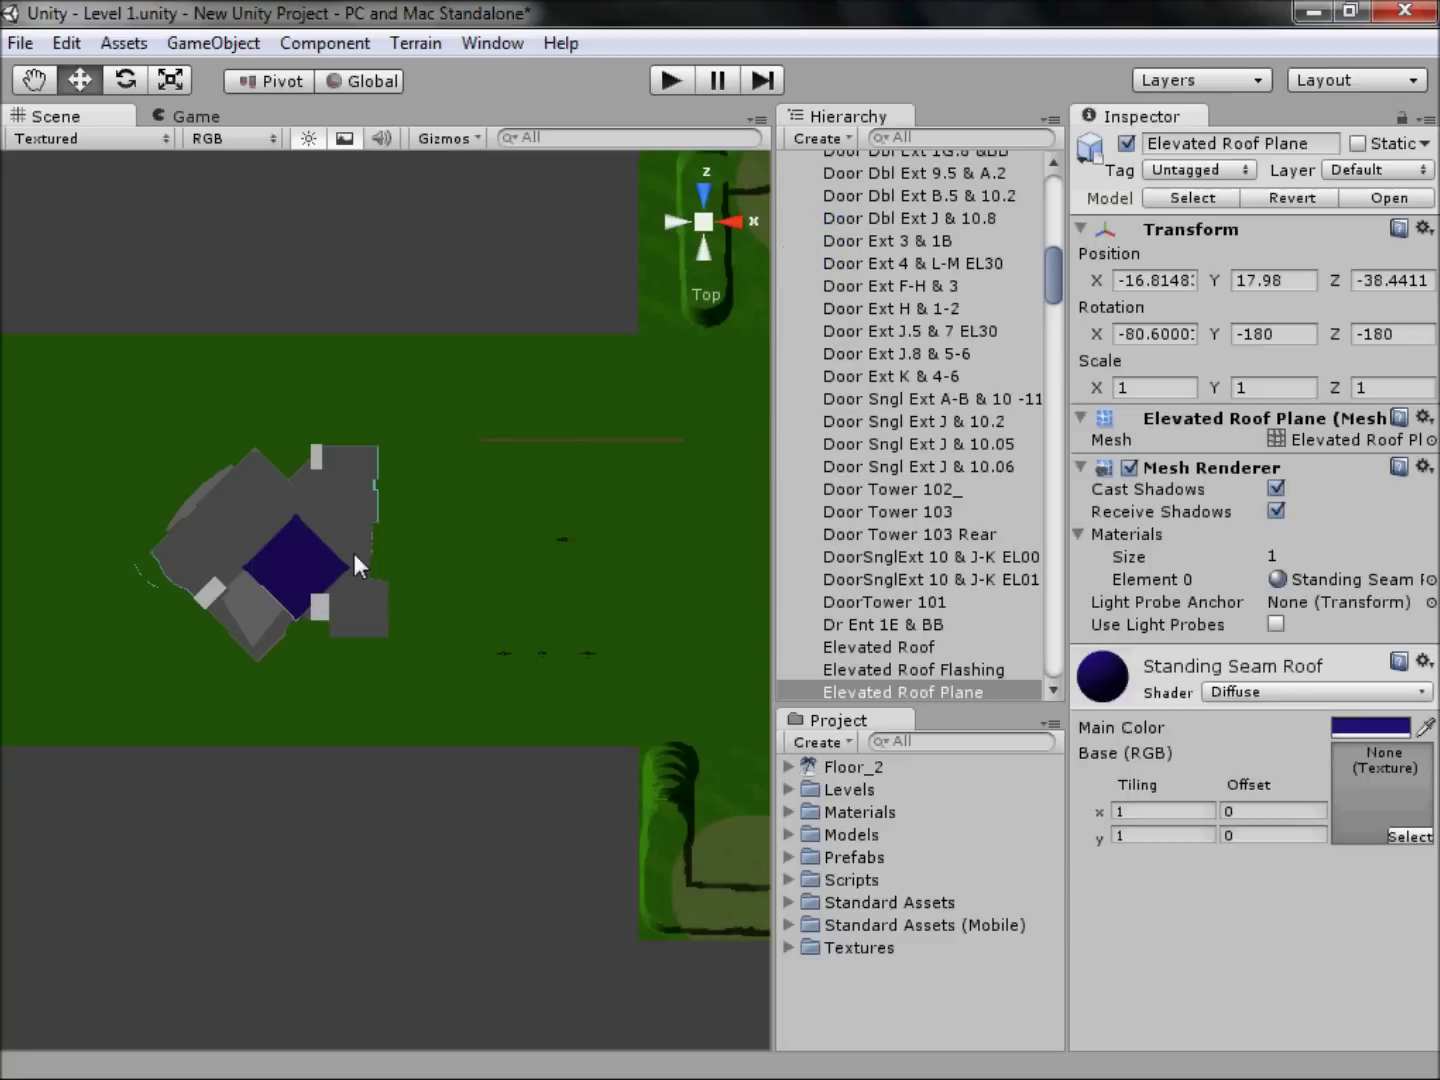
{"action": "scroll", "coordinate": [958, 364], "scroll_direction": "up", "scroll_amount": 10}
{"action": "scroll", "coordinate": [945, 311], "scroll_direction": "up", "scroll_amount": 6}
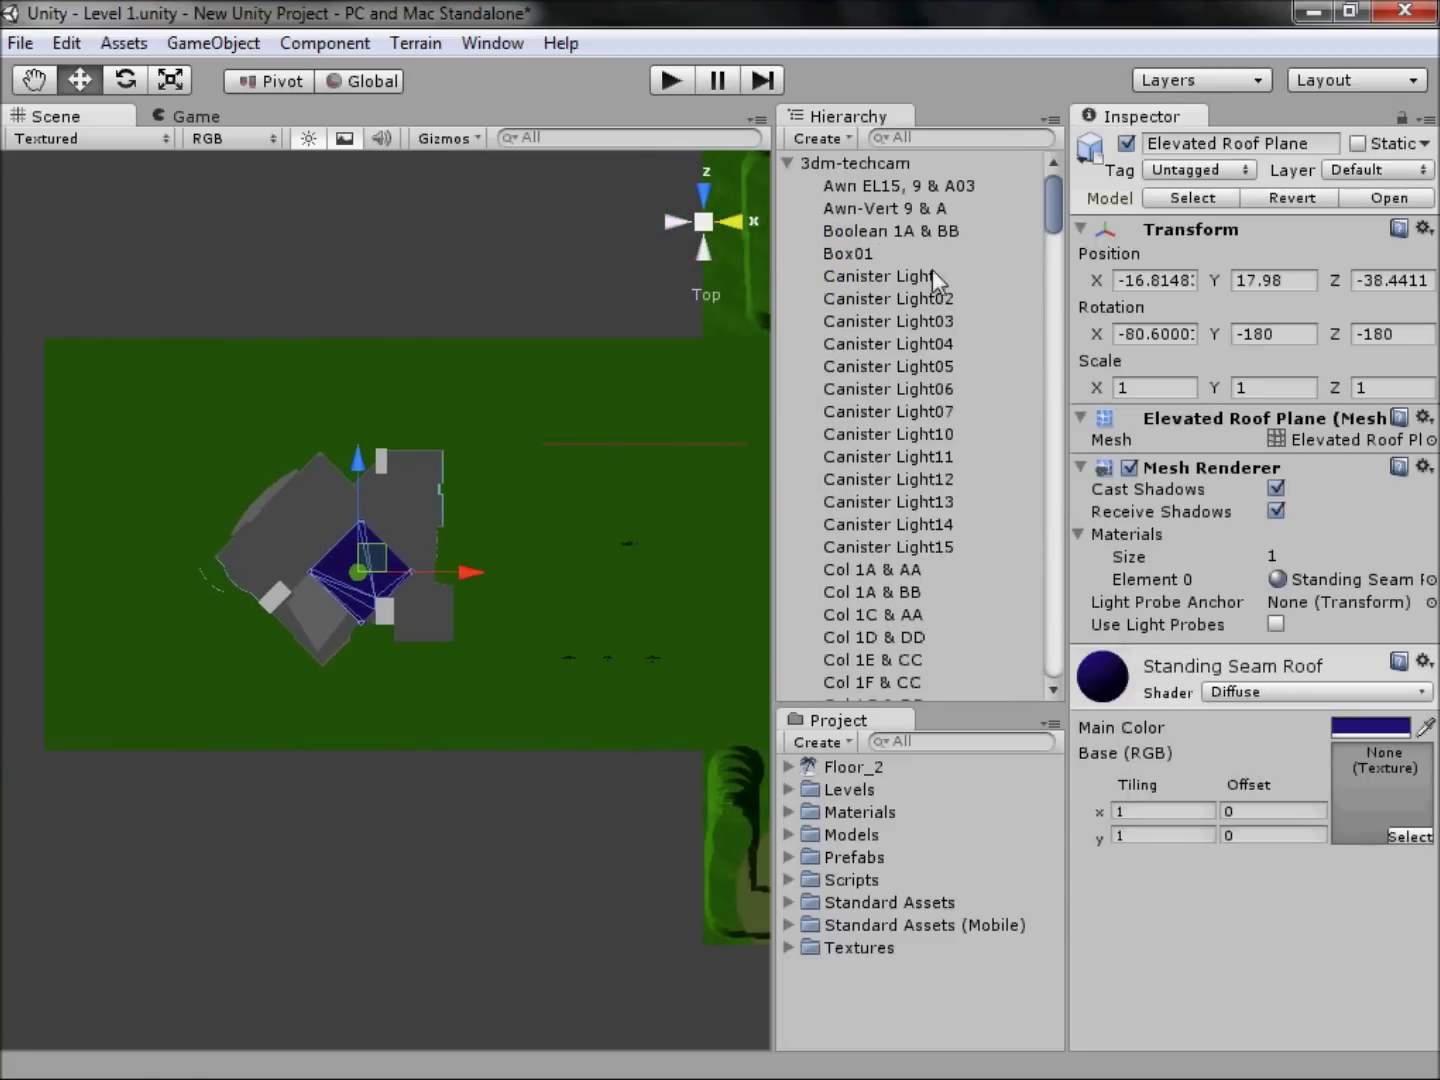
{"action": "left_click", "coordinate": [789, 162]}
{"action": "left_click", "coordinate": [845, 165]}
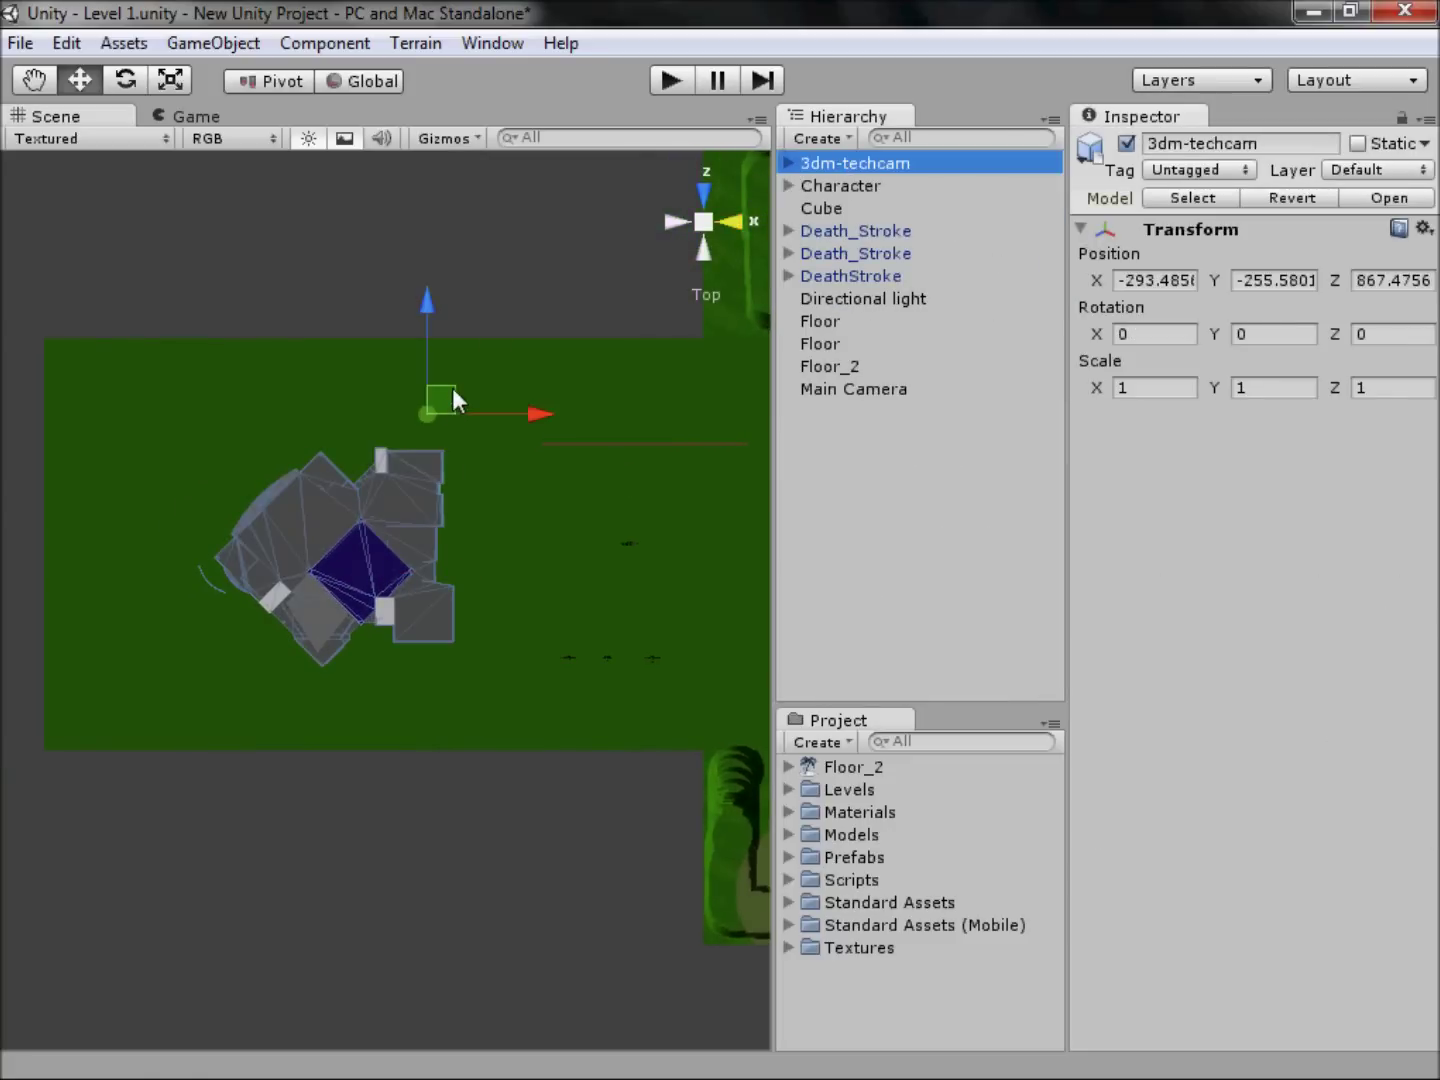
{"action": "left_click_drag", "start_coordinate": [454, 391], "coordinate": [325, 288]}
{"action": "left_click", "coordinate": [406, 222]}
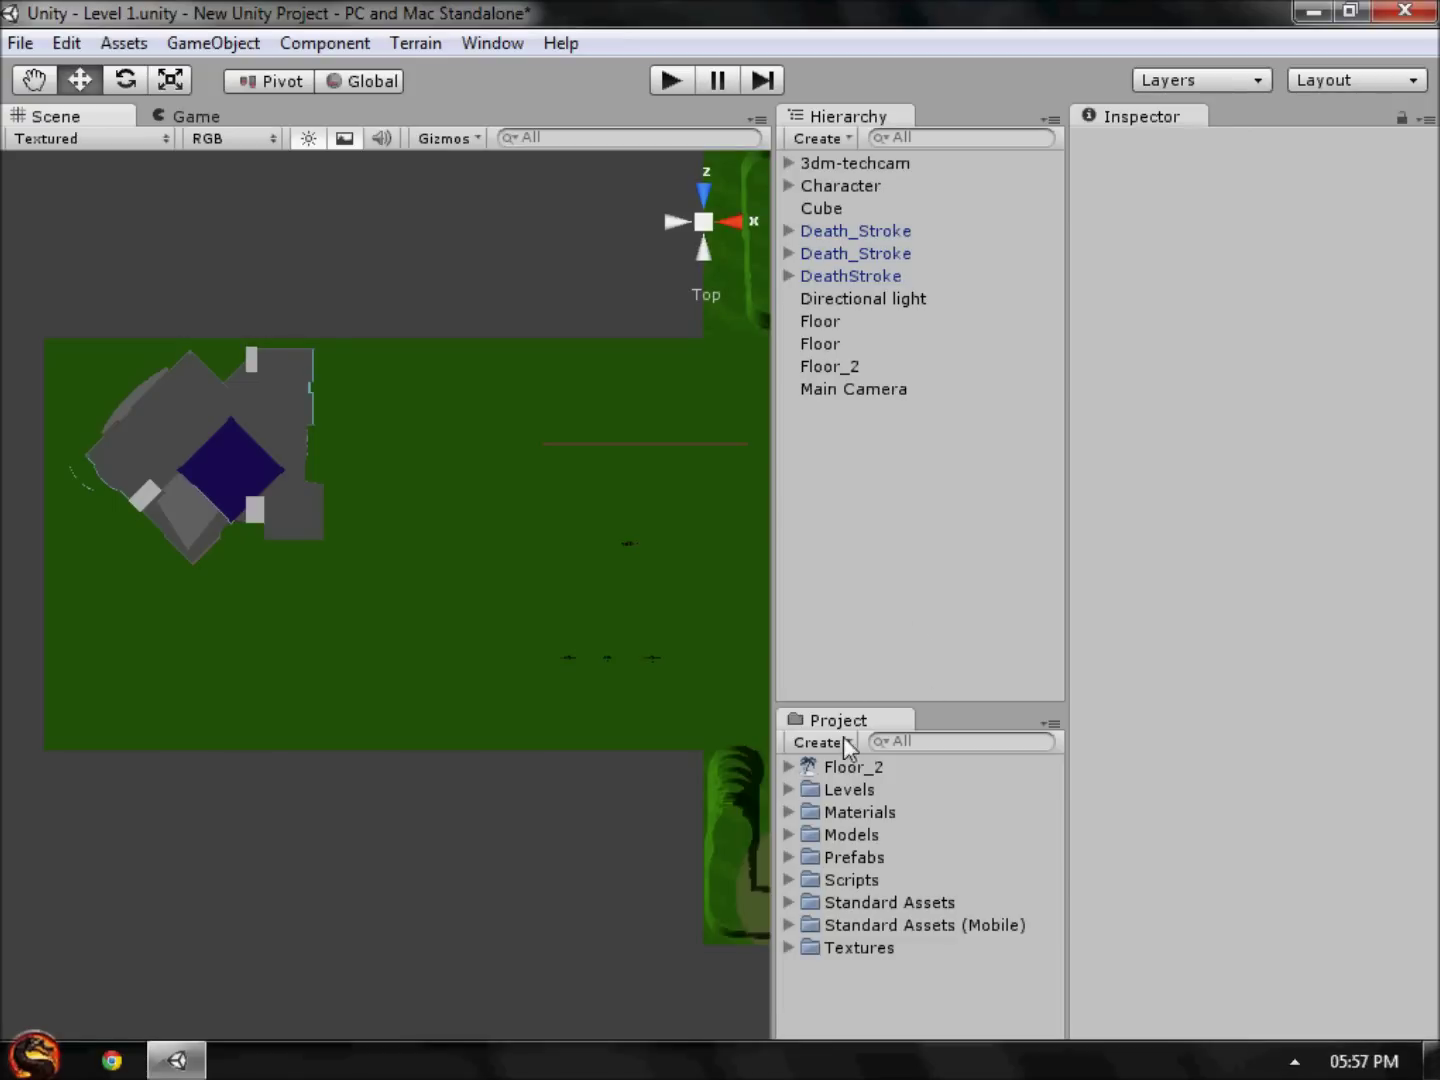
Step: Collapse the Buildings and Prefabs folders and expand Models > Weapons > Sentry3 down to the nested Sentry3 folder
{"action": "left_click", "coordinate": [788, 834]}
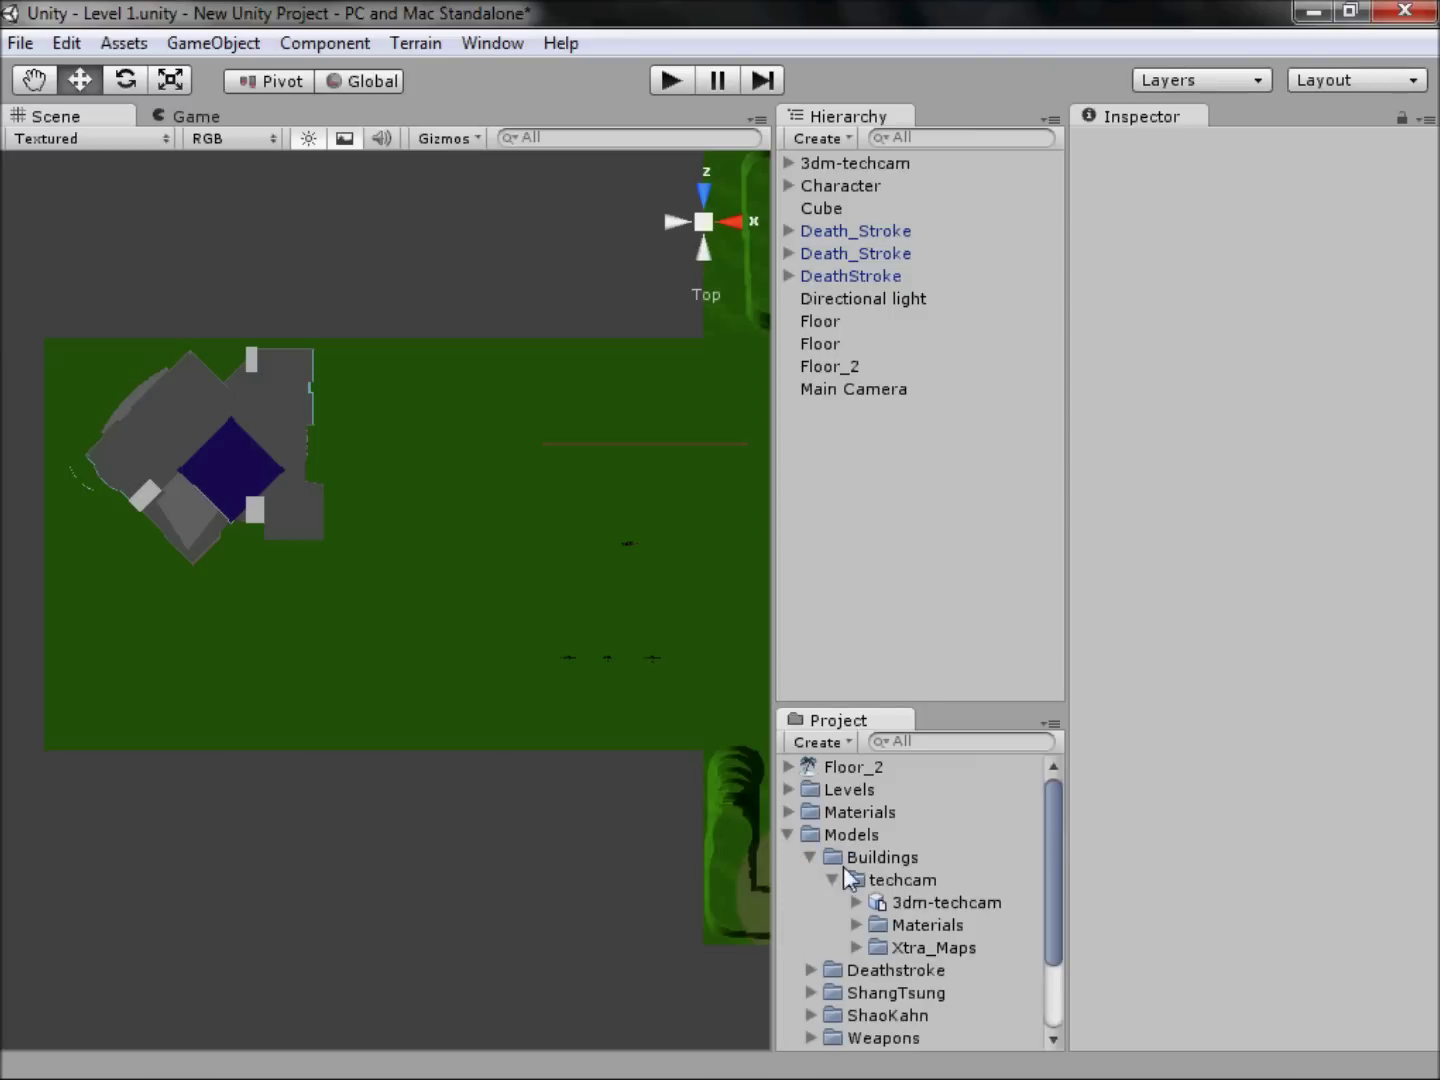
{"action": "left_click", "coordinate": [812, 857]}
{"action": "left_click", "coordinate": [789, 968]}
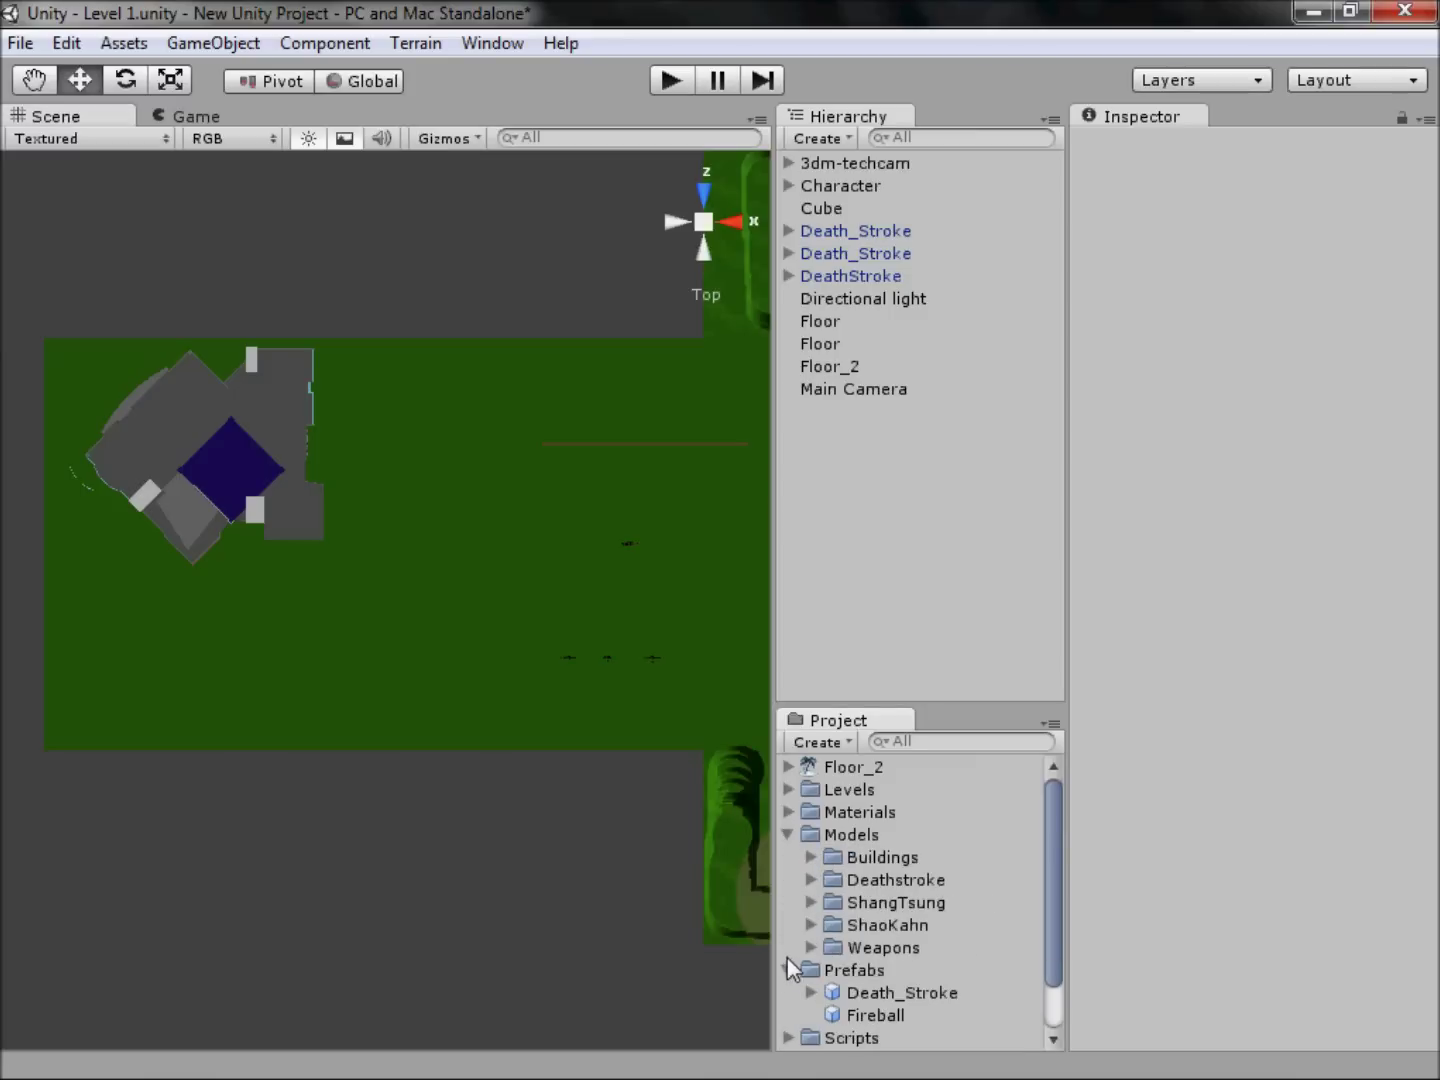
{"action": "left_click", "coordinate": [788, 968]}
{"action": "left_click", "coordinate": [810, 947]}
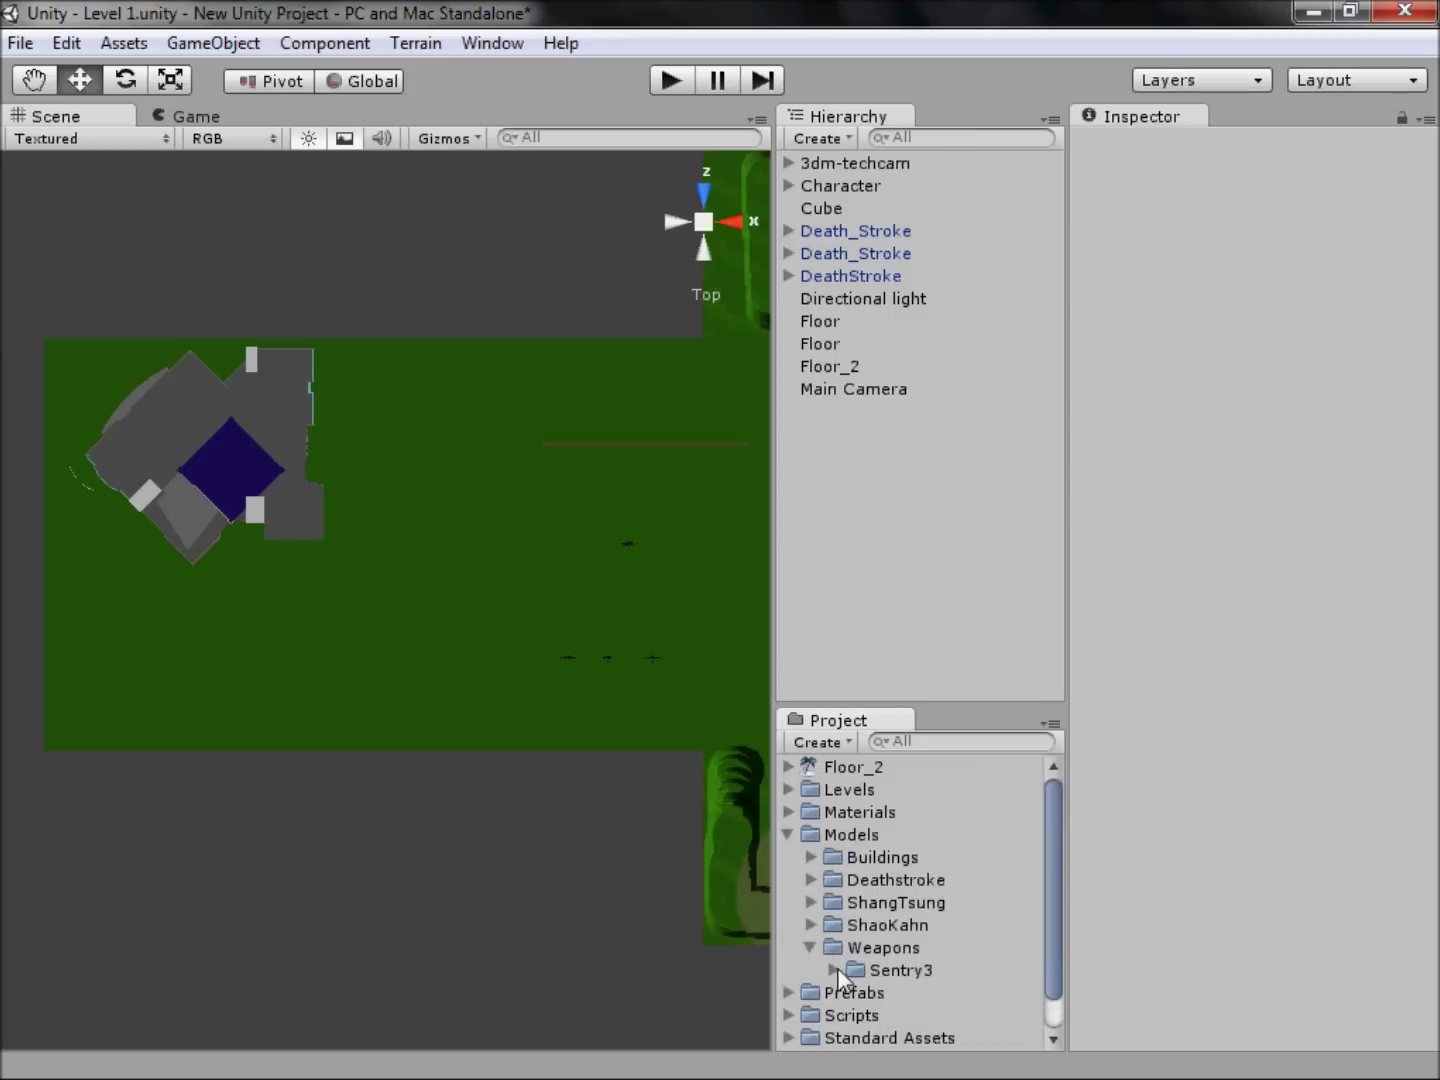
{"action": "left_click", "coordinate": [833, 970]}
{"action": "left_click", "coordinate": [856, 924]}
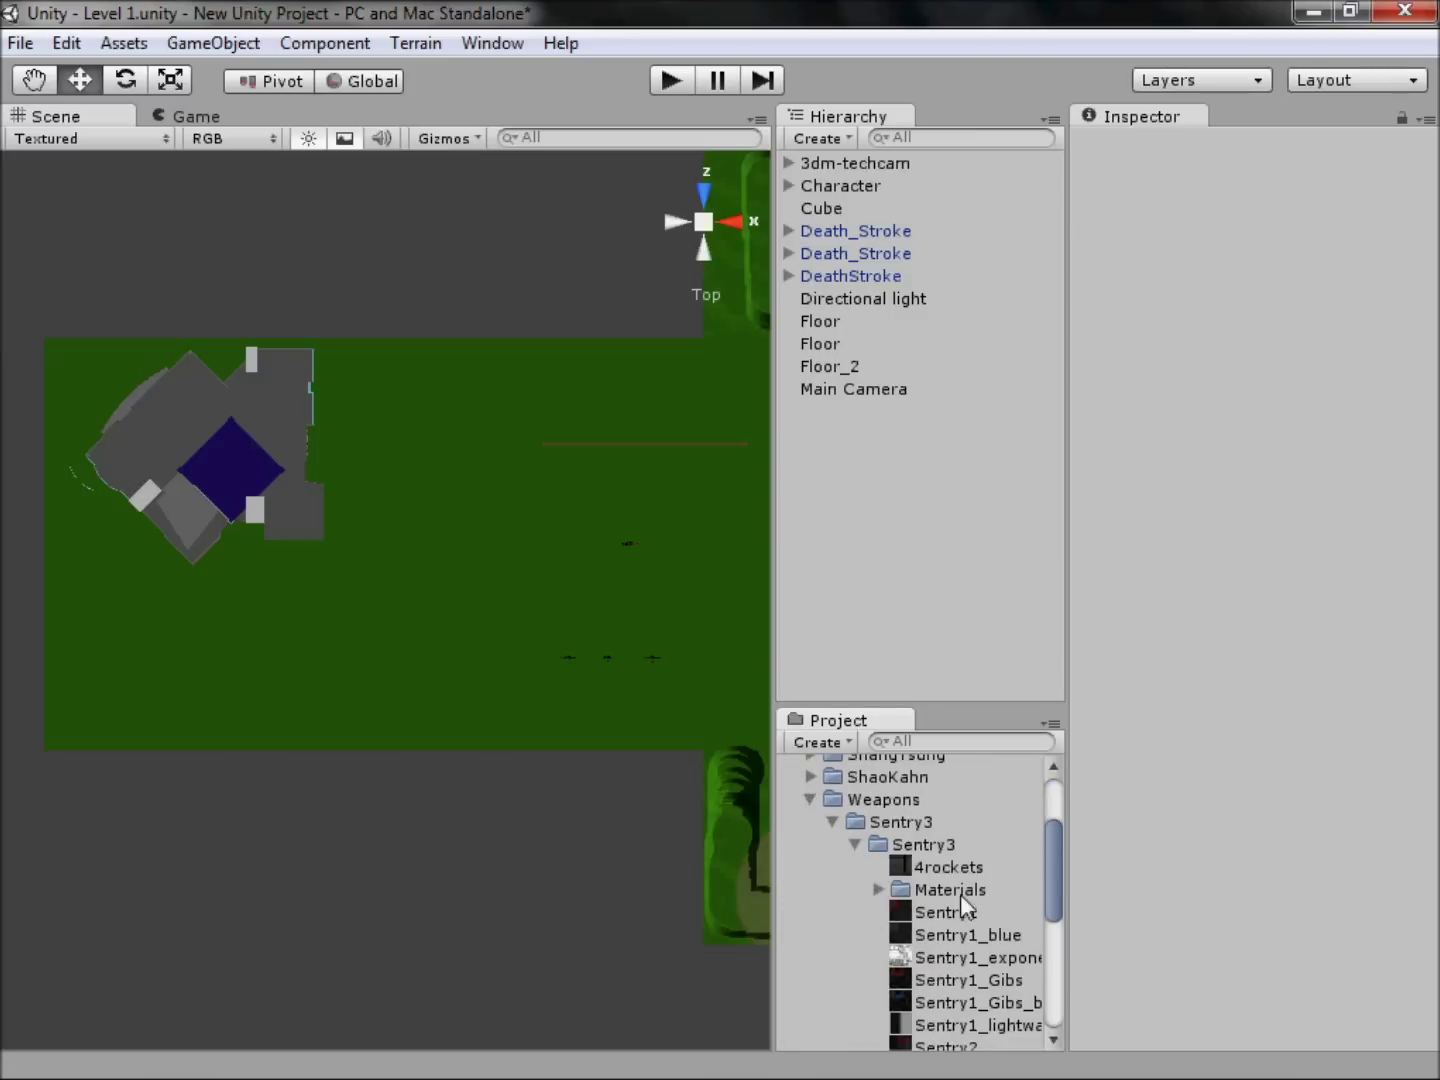
Step: Compare the two Sentry3 models in the preview, rotating each to examine its textures and rockets
{"action": "scroll", "coordinate": [960, 903], "scroll_direction": "down", "scroll_amount": 8}
{"action": "left_click", "coordinate": [938, 836]}
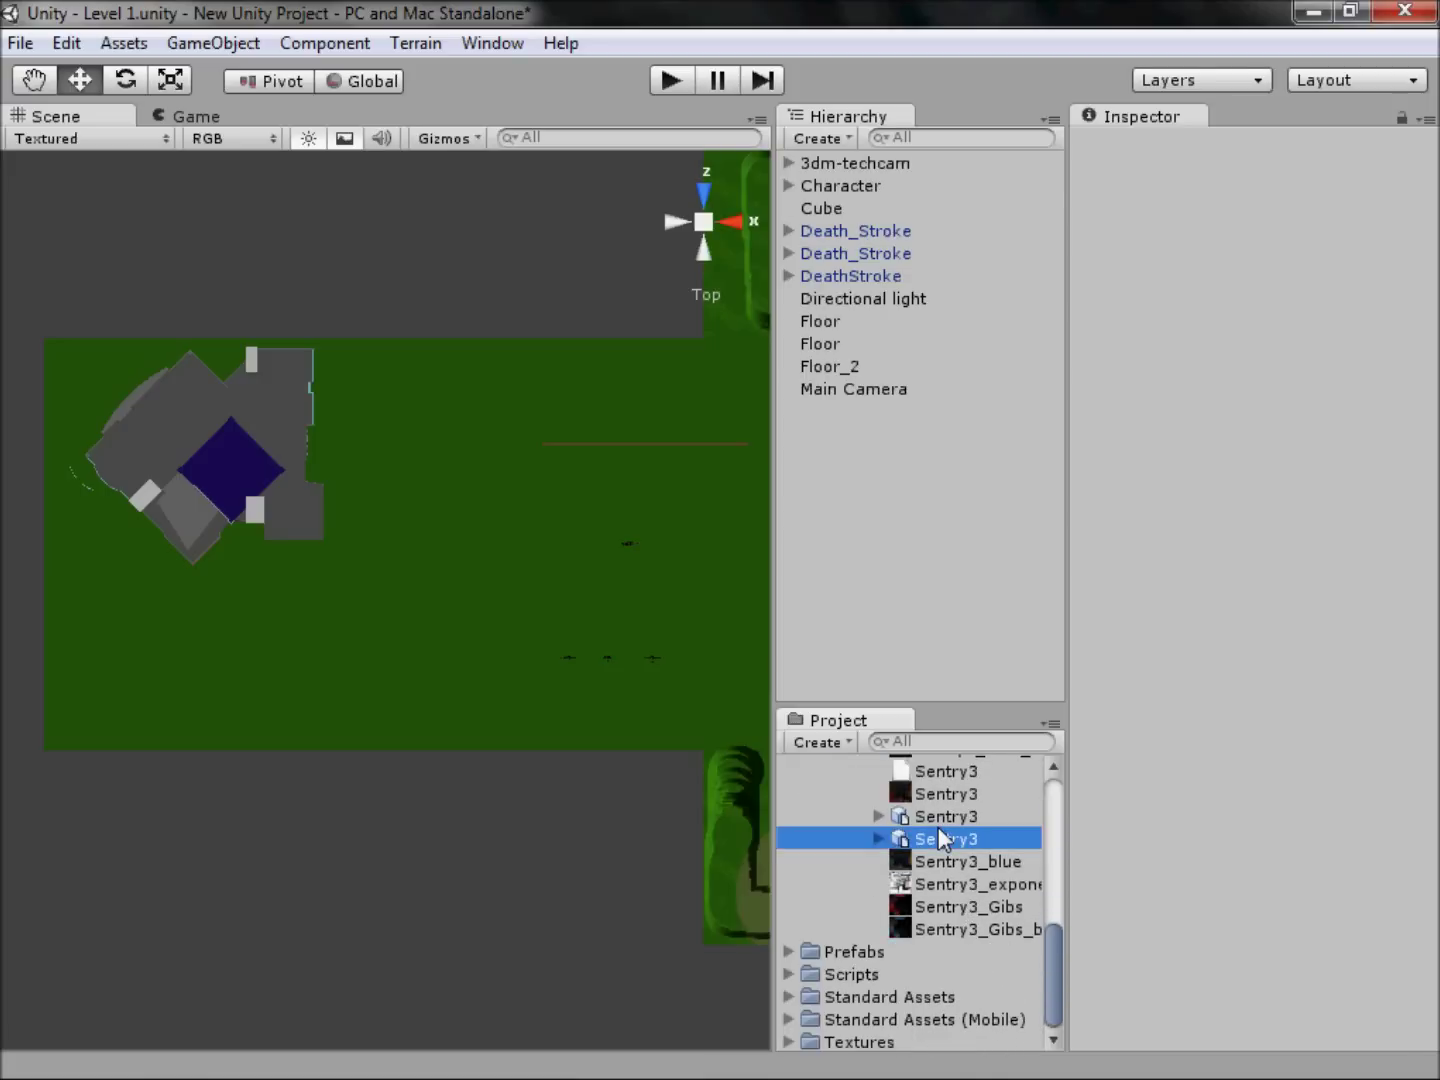
{"action": "left_click", "coordinate": [935, 816]}
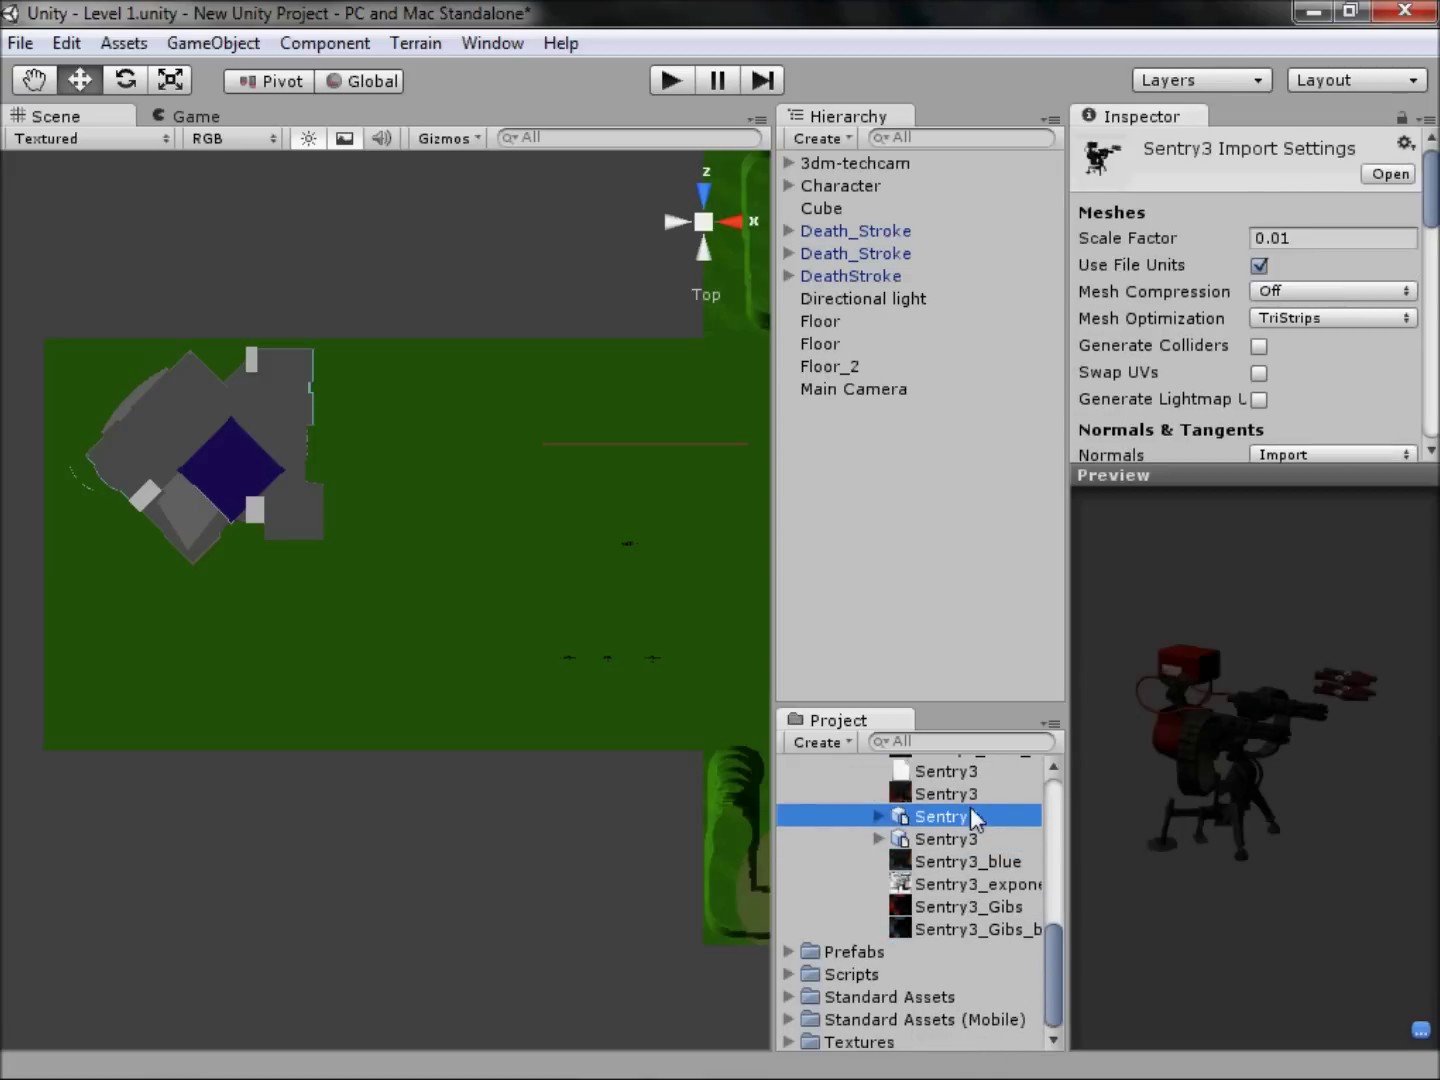
{"action": "left_click_drag", "start_coordinate": [1331, 719], "coordinate": [1360, 749]}
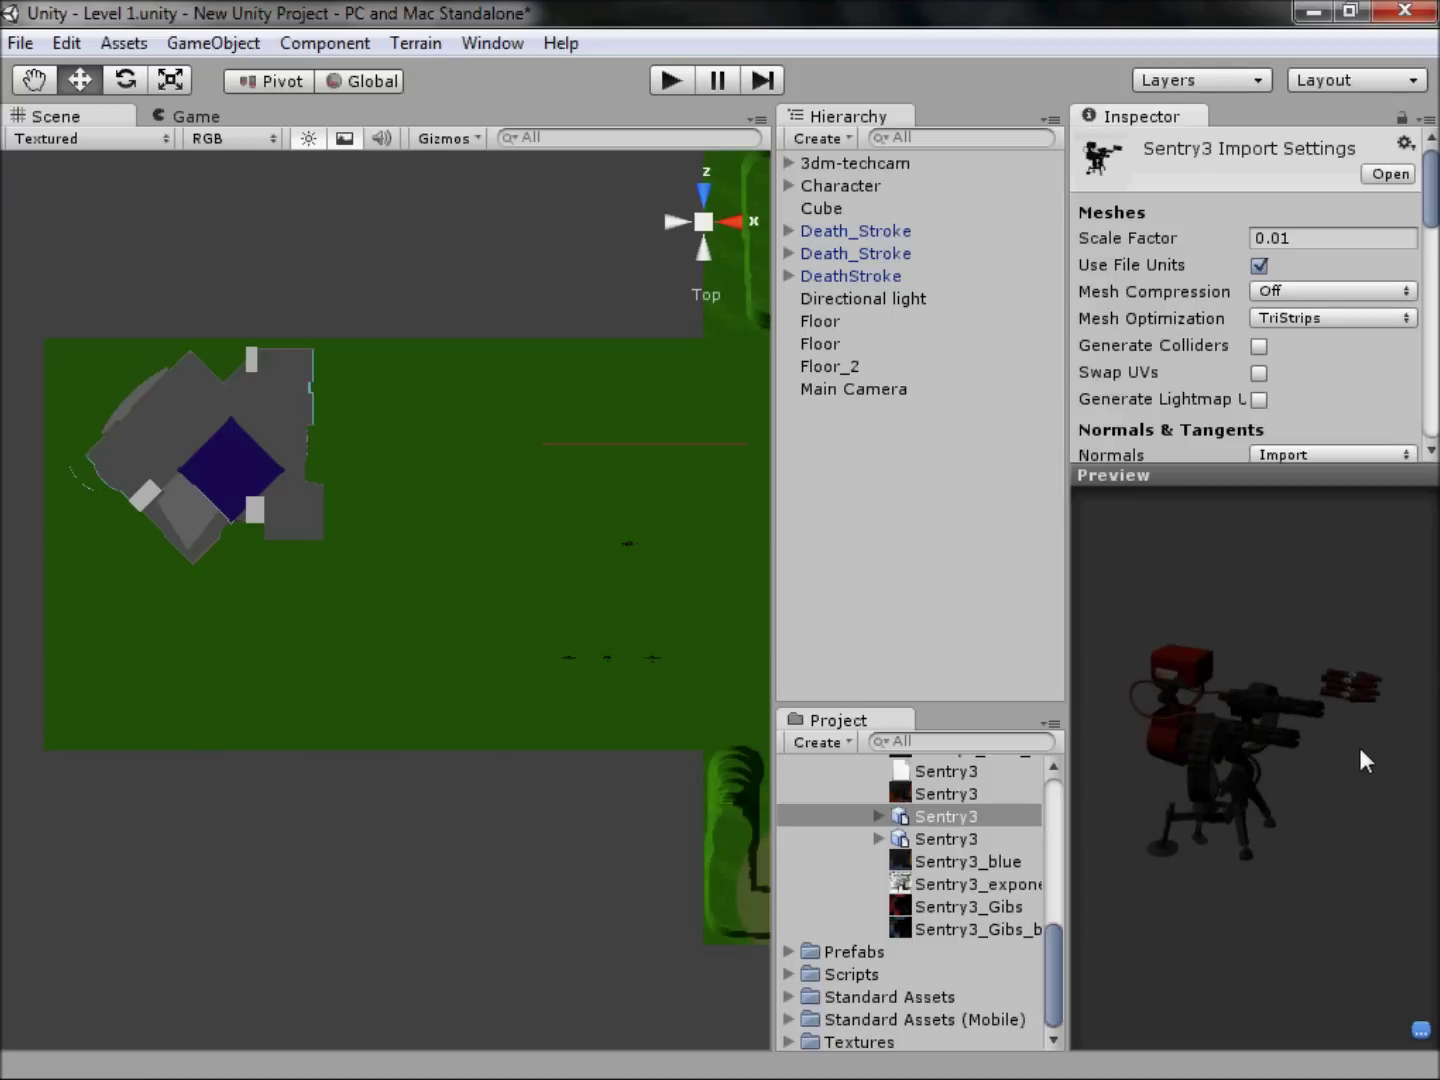
{"action": "left_click", "coordinate": [966, 841]}
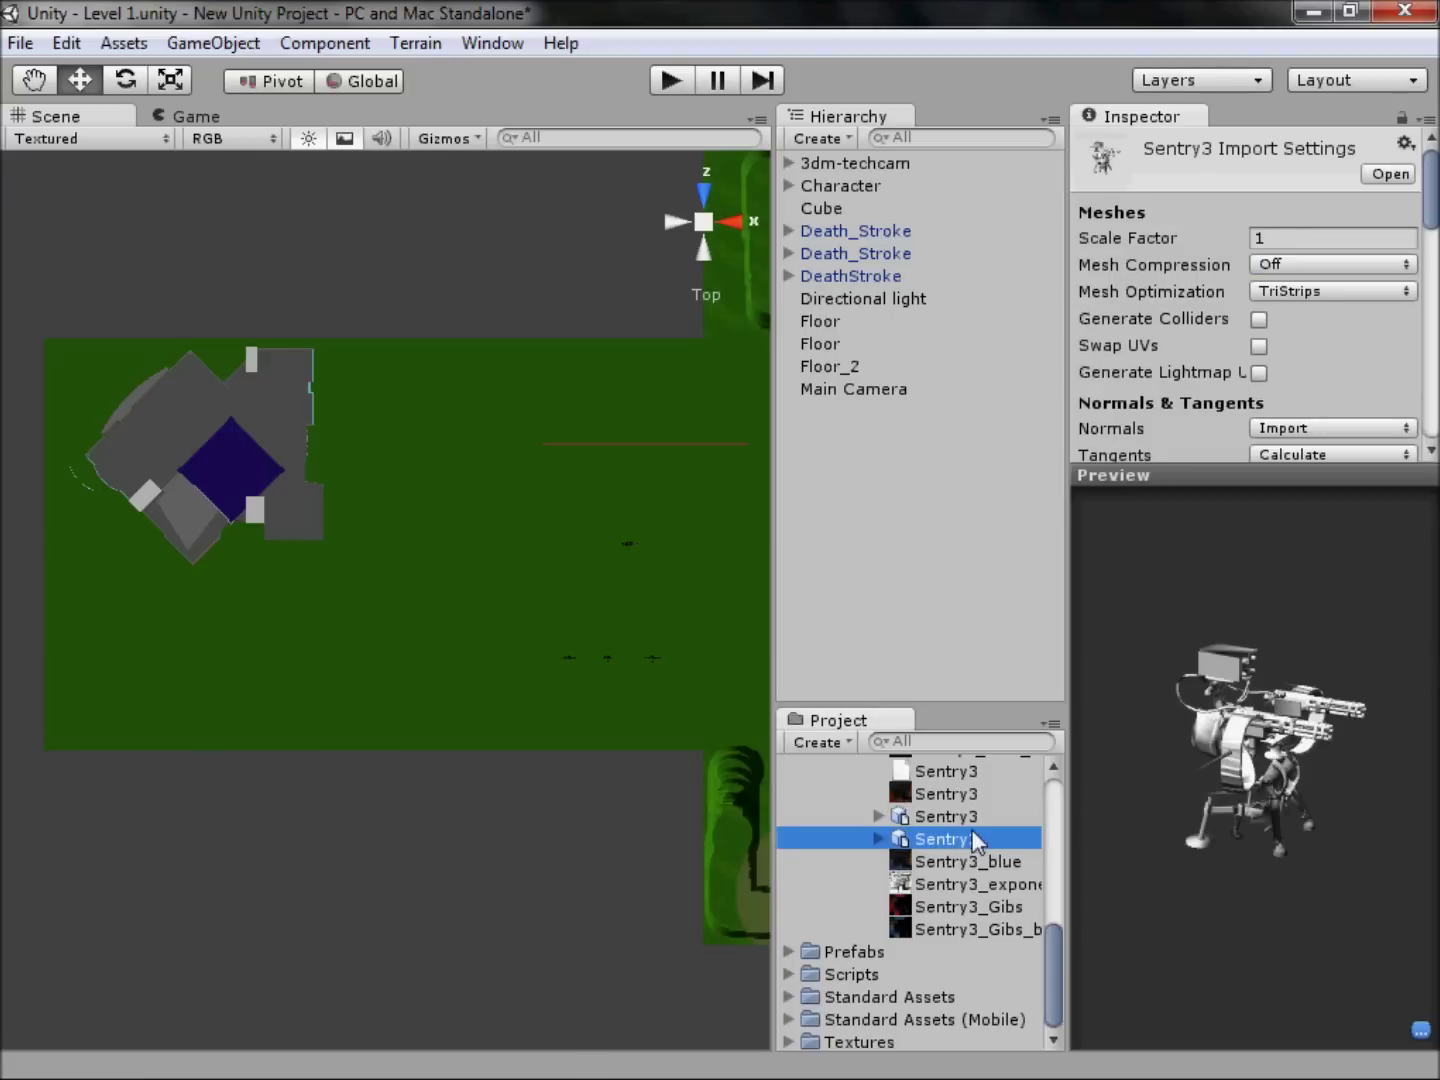
{"action": "left_click_drag", "start_coordinate": [1263, 801], "coordinate": [1066, 779]}
{"action": "left_click", "coordinate": [929, 814]}
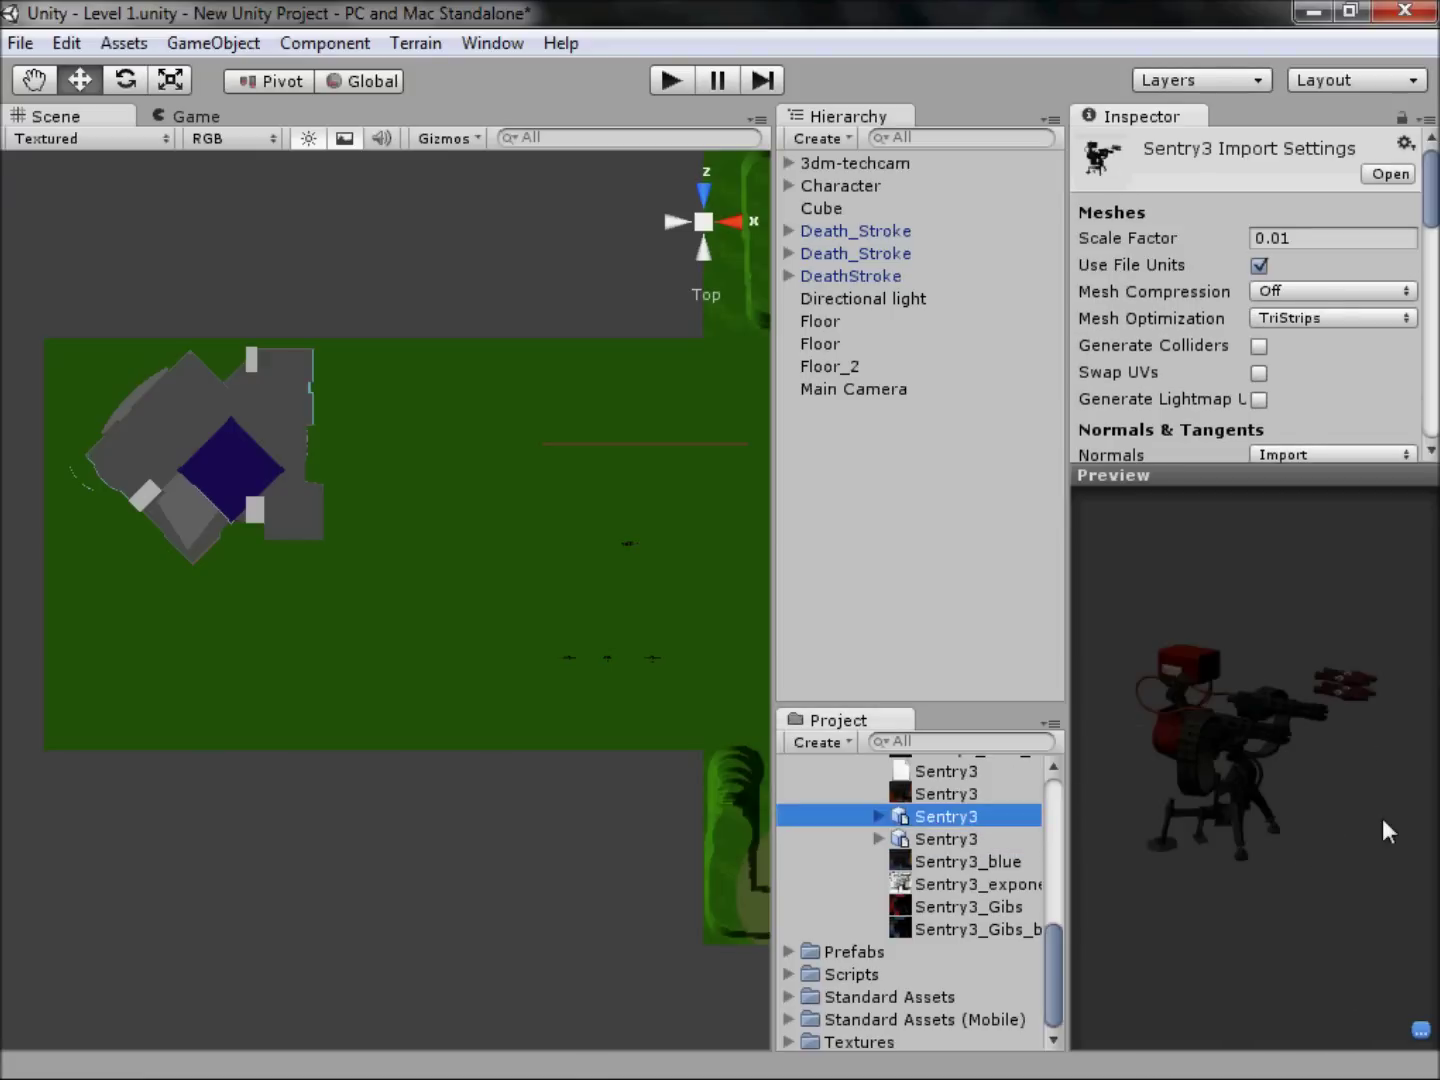
{"action": "mouse_move", "coordinate": [1382, 817]}
{"action": "left_mouse_down"}
{"action": "mouse_move", "coordinate": [1204, 763]}
{"action": "mouse_move", "coordinate": [1385, 846]}
{"action": "left_mouse_up"}
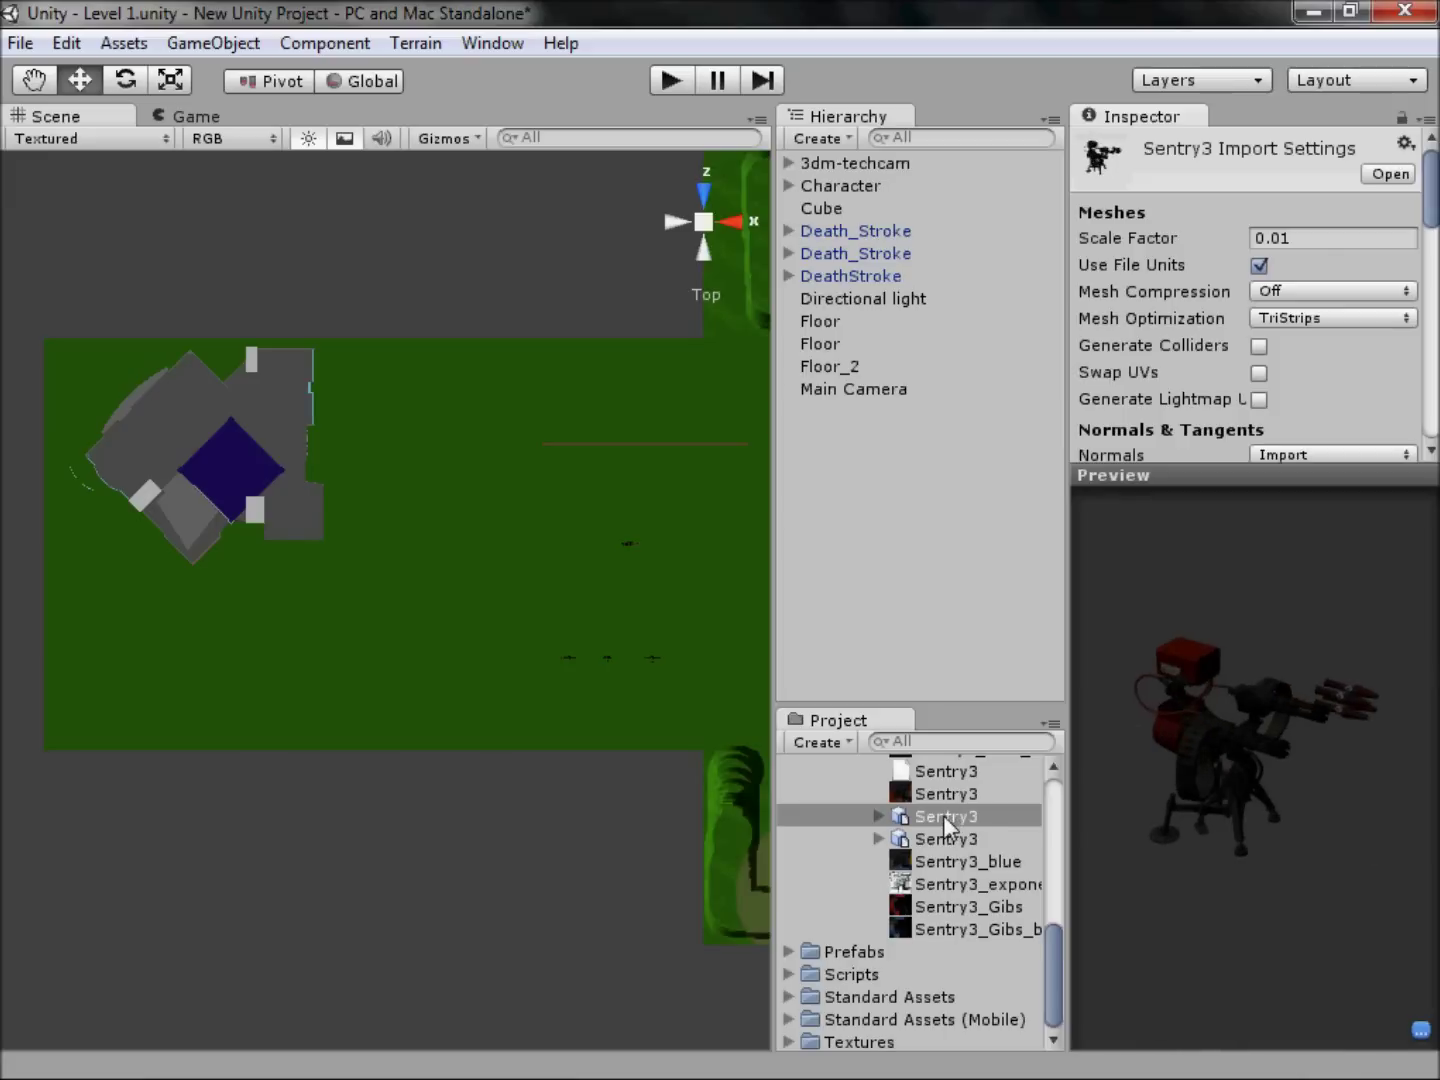
Step: Add the textured Sentry3 model to the scene and, from the back view, position it at about X -248.86, Y -254.38
{"action": "left_click_drag", "start_coordinate": [943, 815], "coordinate": [624, 549]}
{"action": "left_click", "coordinate": [716, 217]}
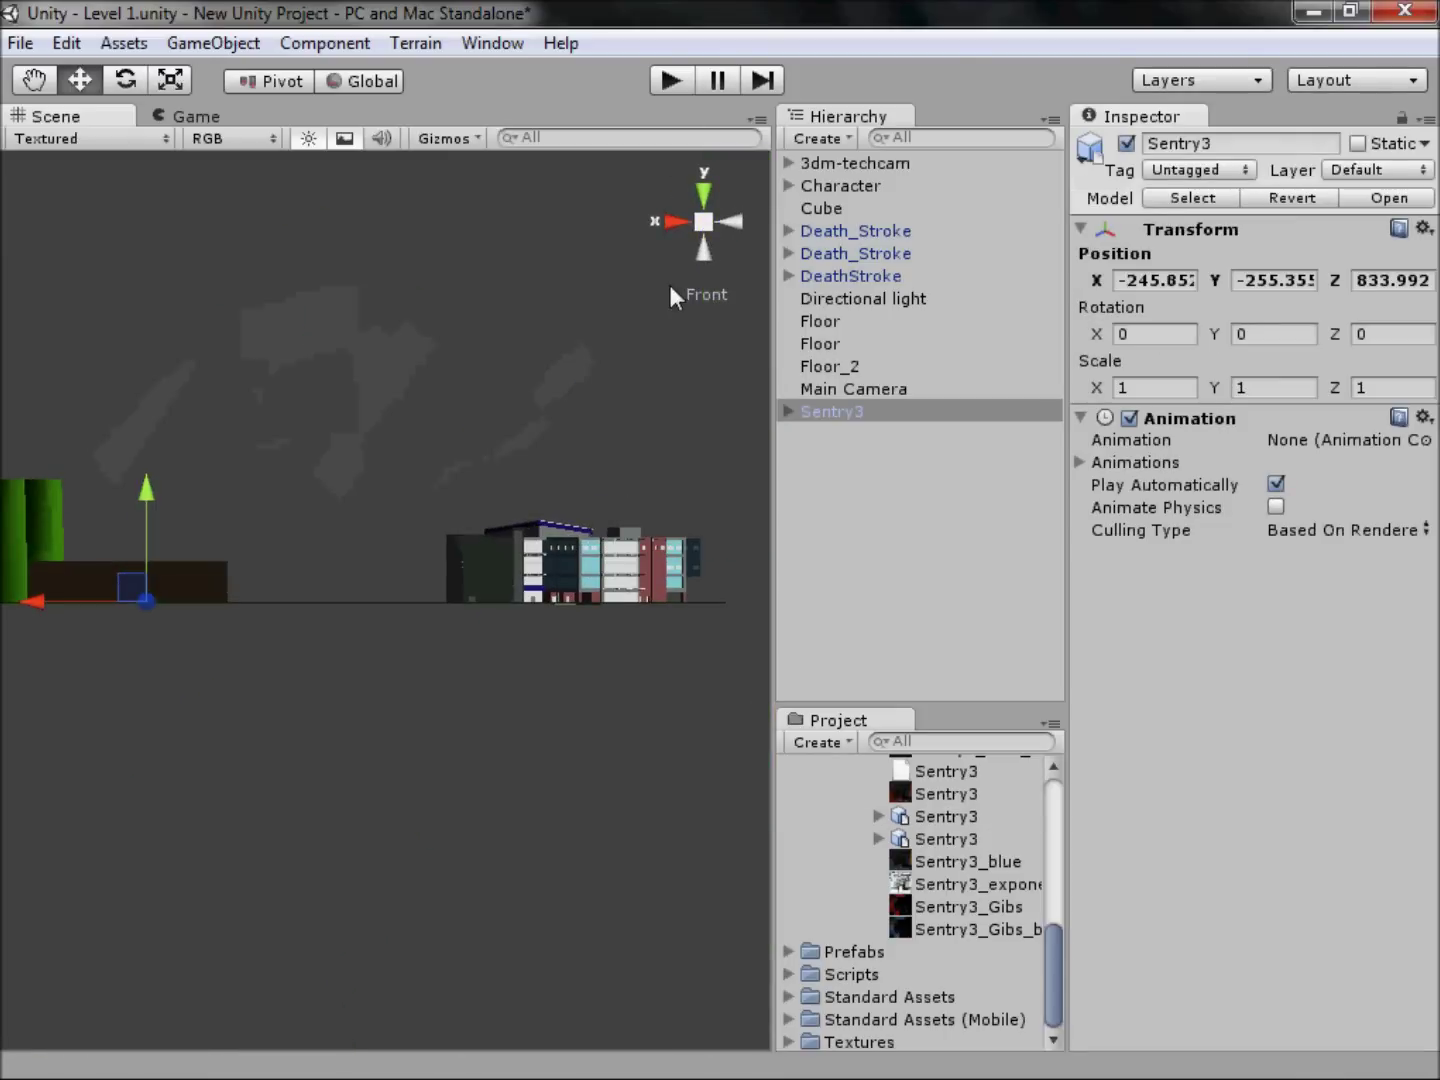
{"action": "left_click", "coordinate": [735, 216]}
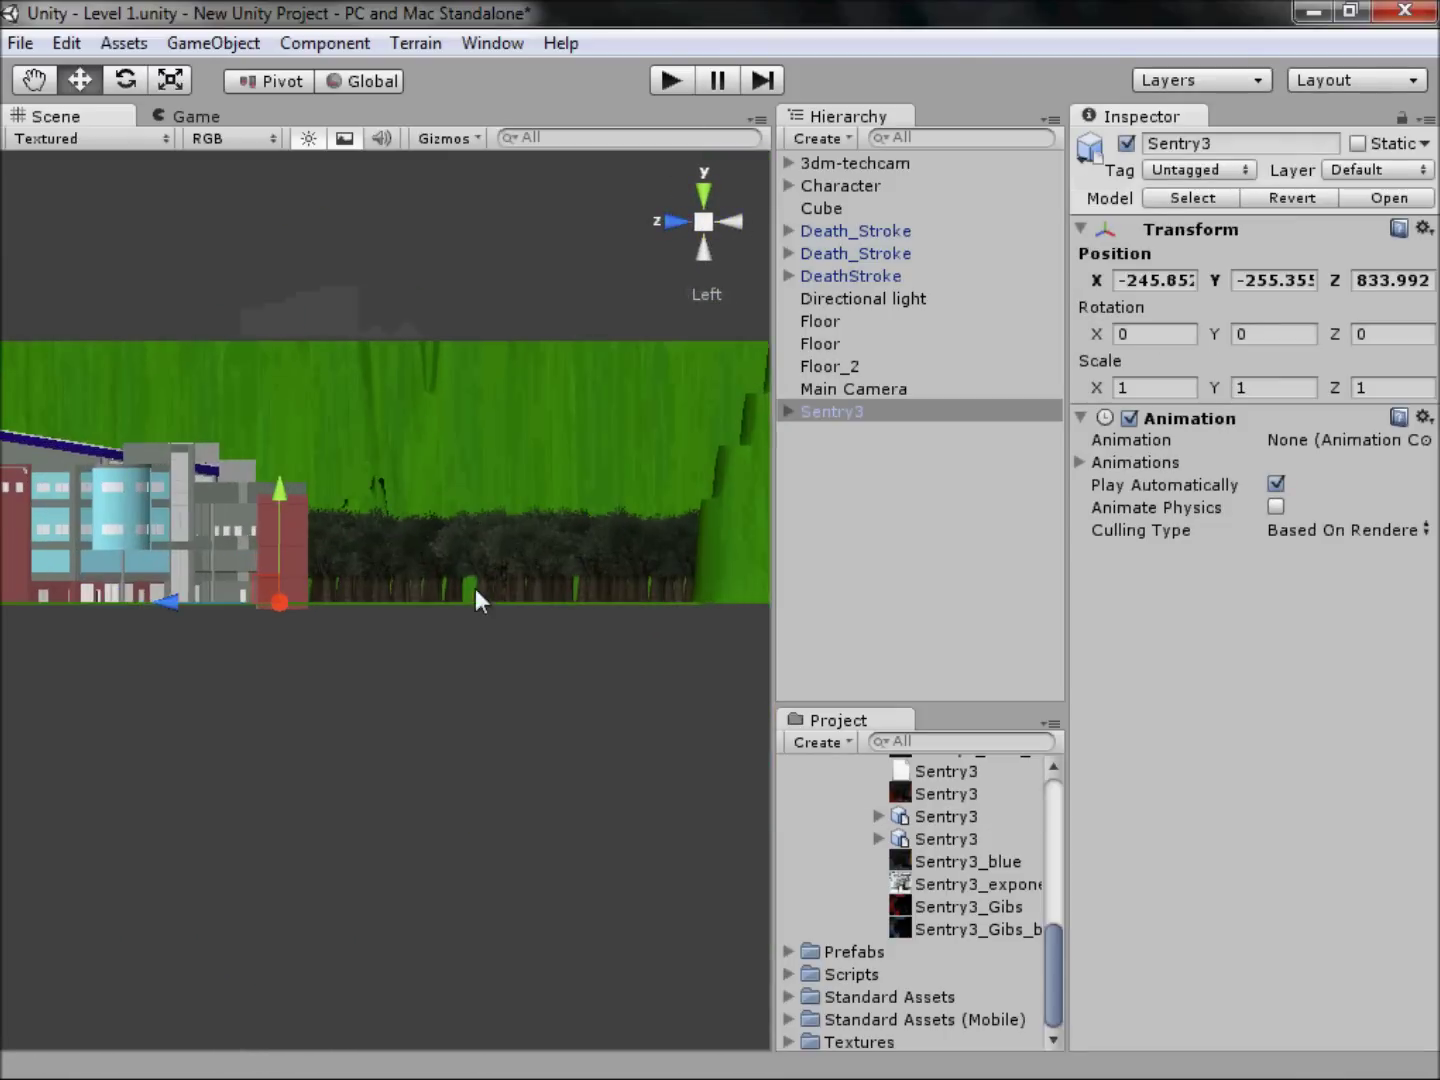
{"action": "left_click", "coordinate": [737, 221]}
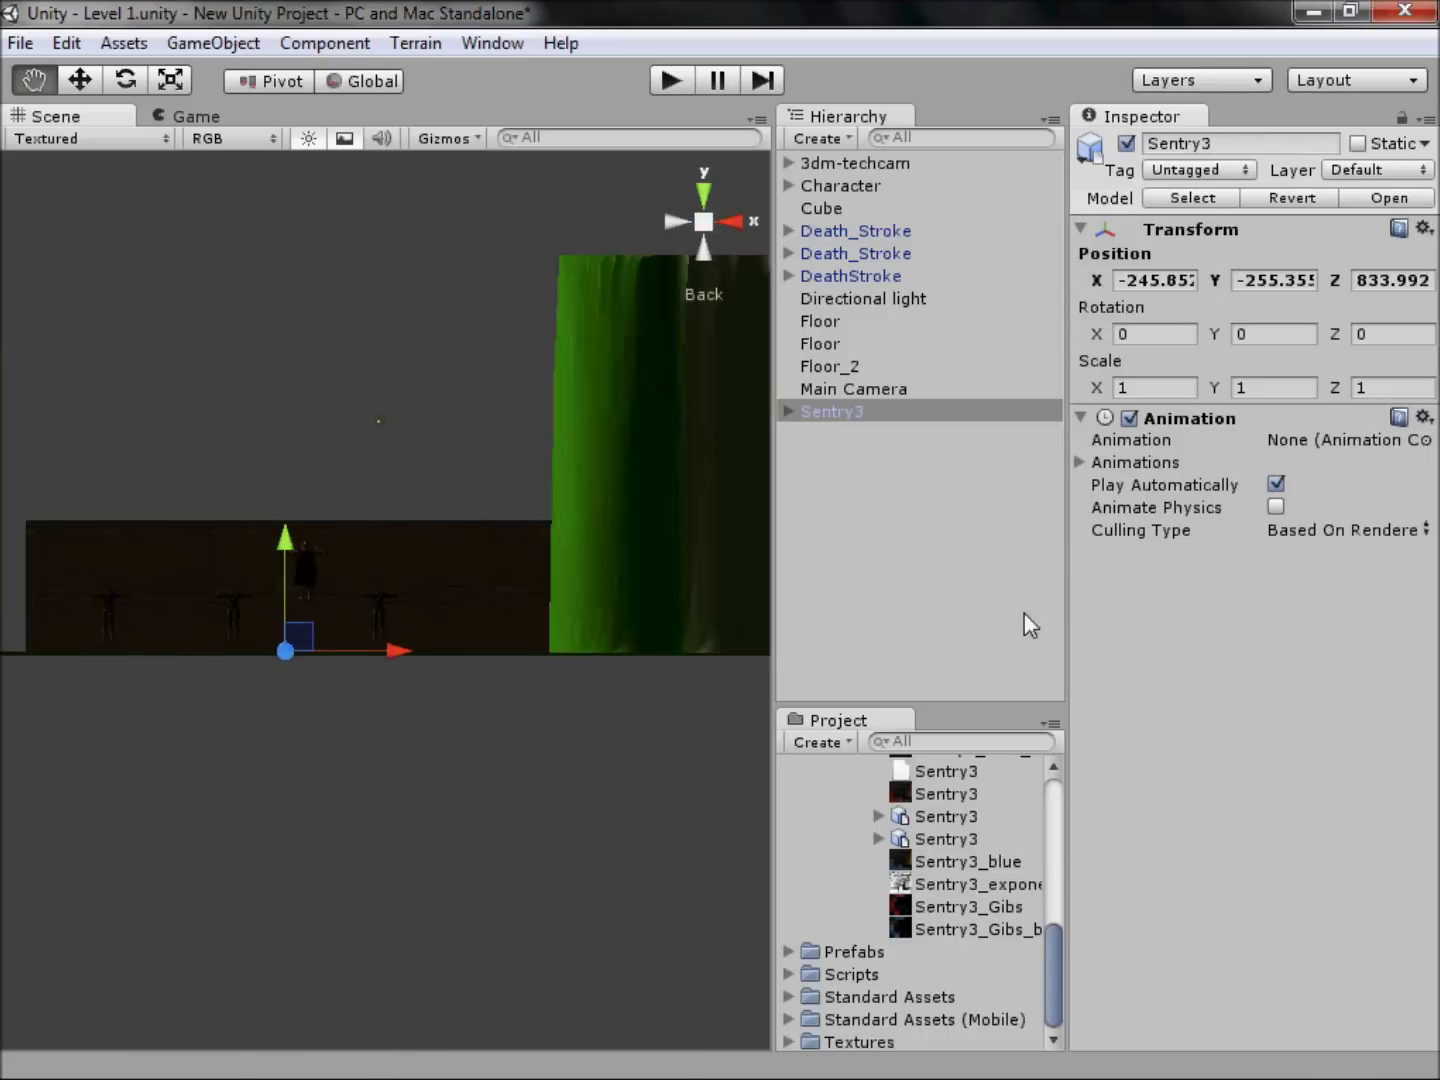
{"action": "scroll", "coordinate": [300, 721], "scroll_direction": "up", "scroll_amount": 10}
{"action": "scroll", "coordinate": [448, 654], "scroll_direction": "up", "scroll_amount": 6}
{"action": "middle_click_drag", "start_coordinate": [339, 722], "coordinate": [592, 632]}
{"action": "scroll", "coordinate": [592, 633], "scroll_direction": "up", "scroll_amount": 5}
{"action": "scroll", "coordinate": [526, 617], "scroll_direction": "up", "scroll_amount": 2}
{"action": "left_click_drag", "start_coordinate": [534, 648], "coordinate": [322, 578]}
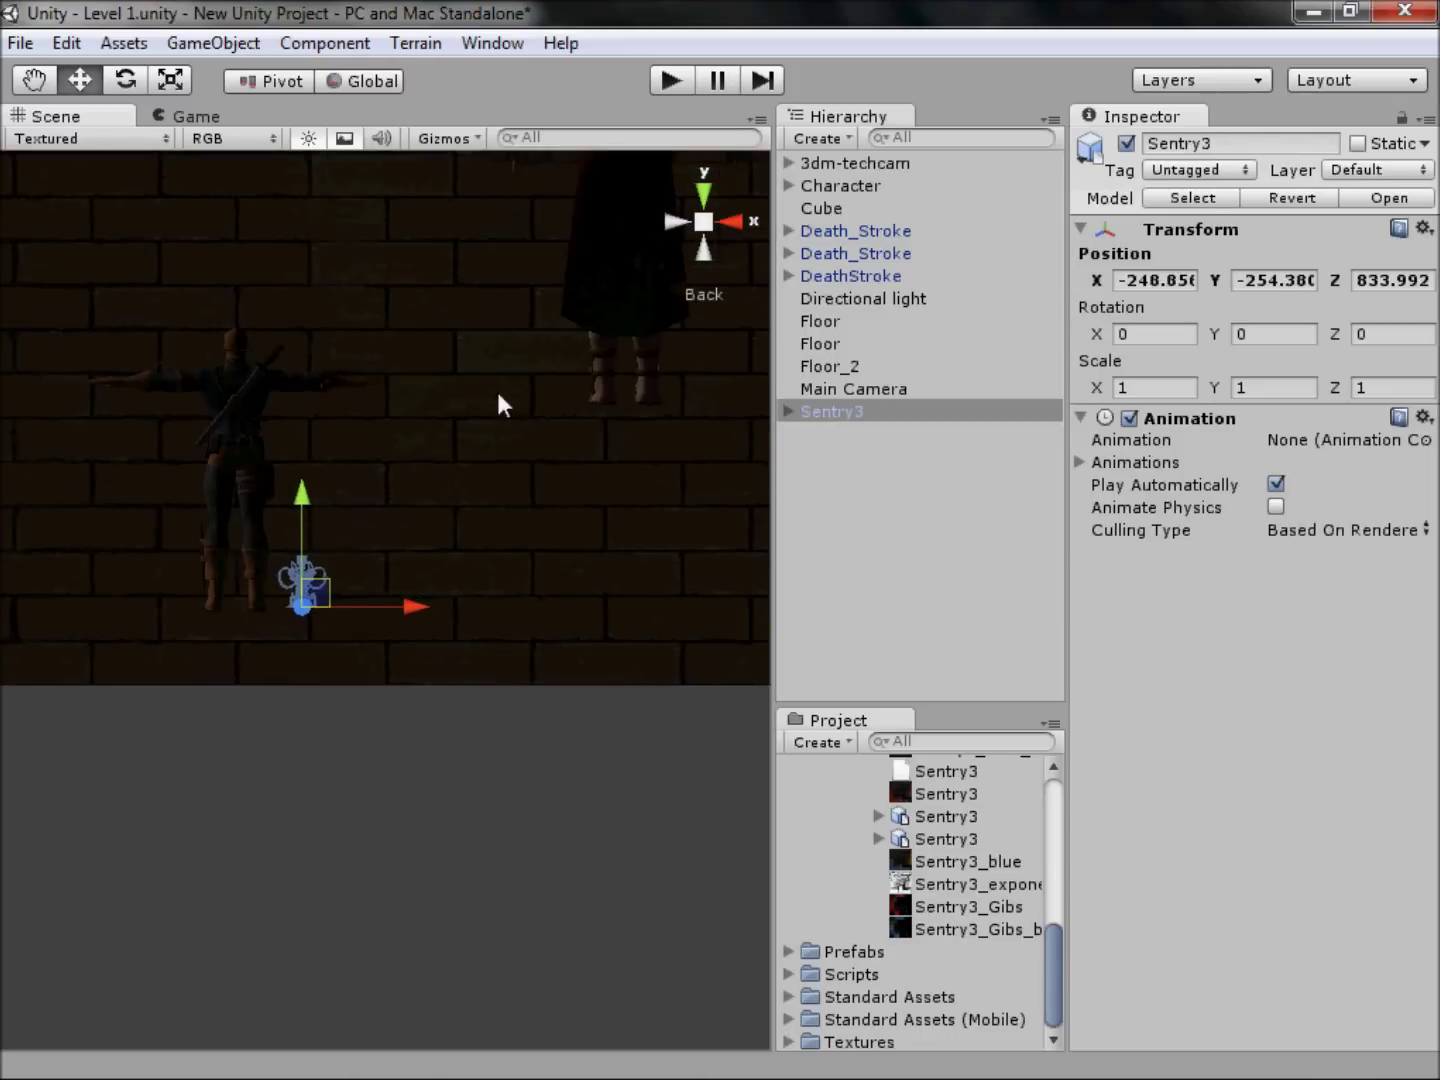
Step: From the top view, move Sentry3 along Z to about 808.48, near the row of Death_Stroke figures, and check its height from behind
{"action": "left_click", "coordinate": [706, 188]}
{"action": "scroll", "coordinate": [437, 305], "scroll_direction": "down", "scroll_amount": 4}
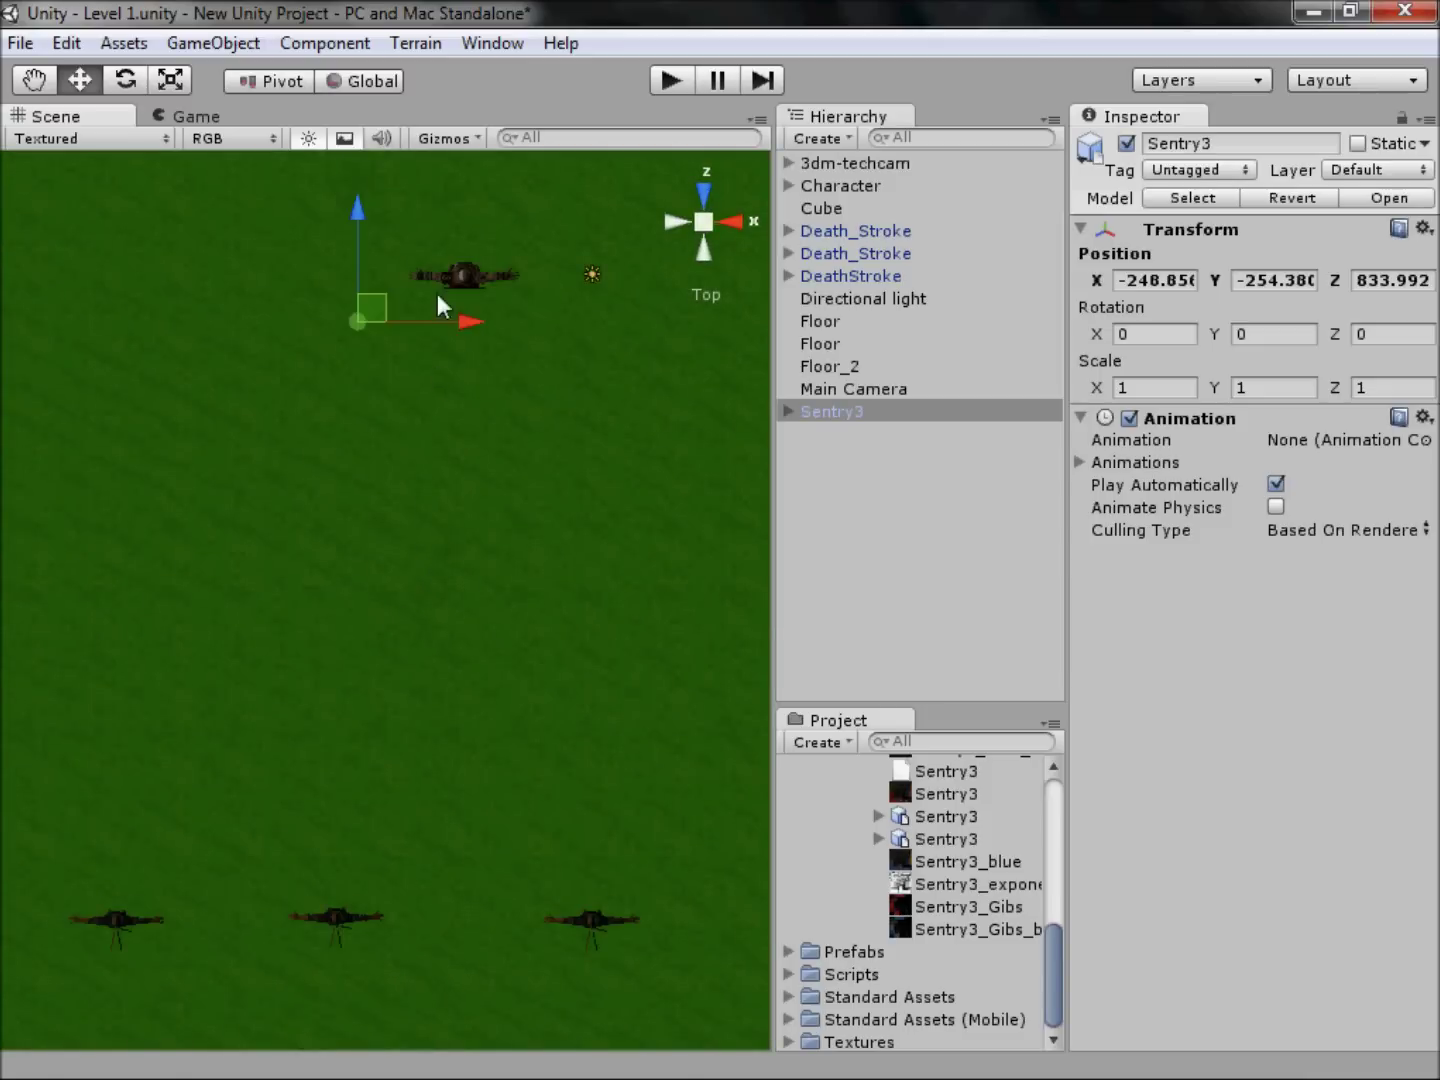
{"action": "left_click_drag", "start_coordinate": [365, 311], "coordinate": [441, 770]}
{"action": "left_click", "coordinate": [708, 252]}
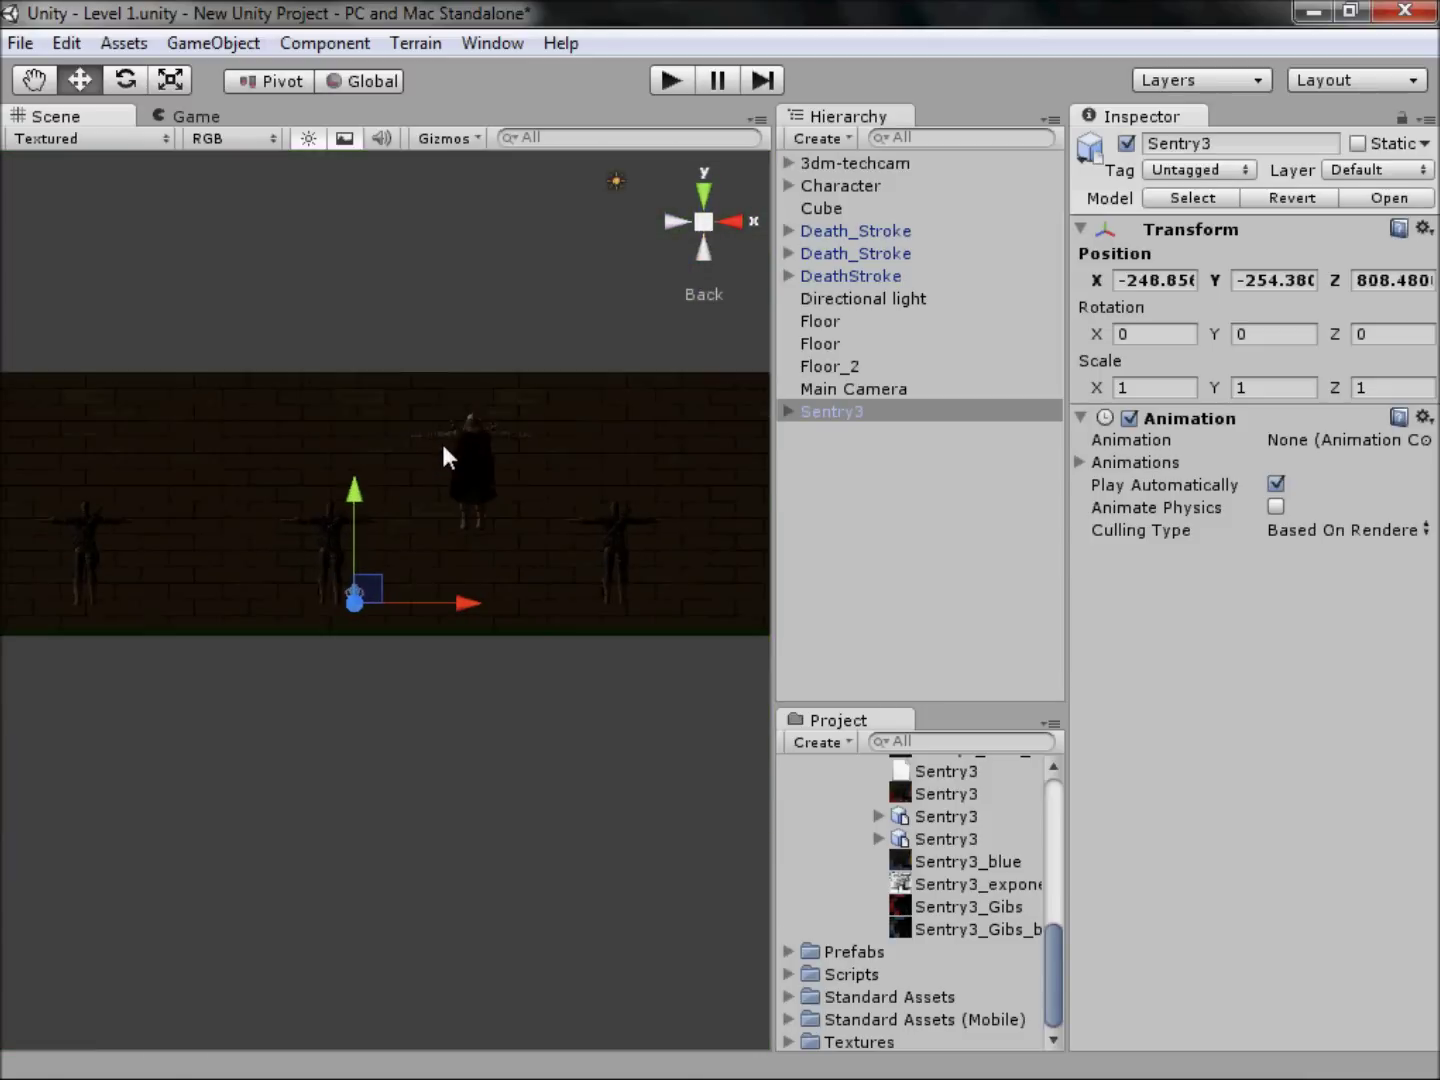
{"action": "scroll", "coordinate": [441, 440], "scroll_direction": "up", "scroll_amount": 5}
{"action": "middle_click_drag", "start_coordinate": [615, 498], "coordinate": [382, 641]}
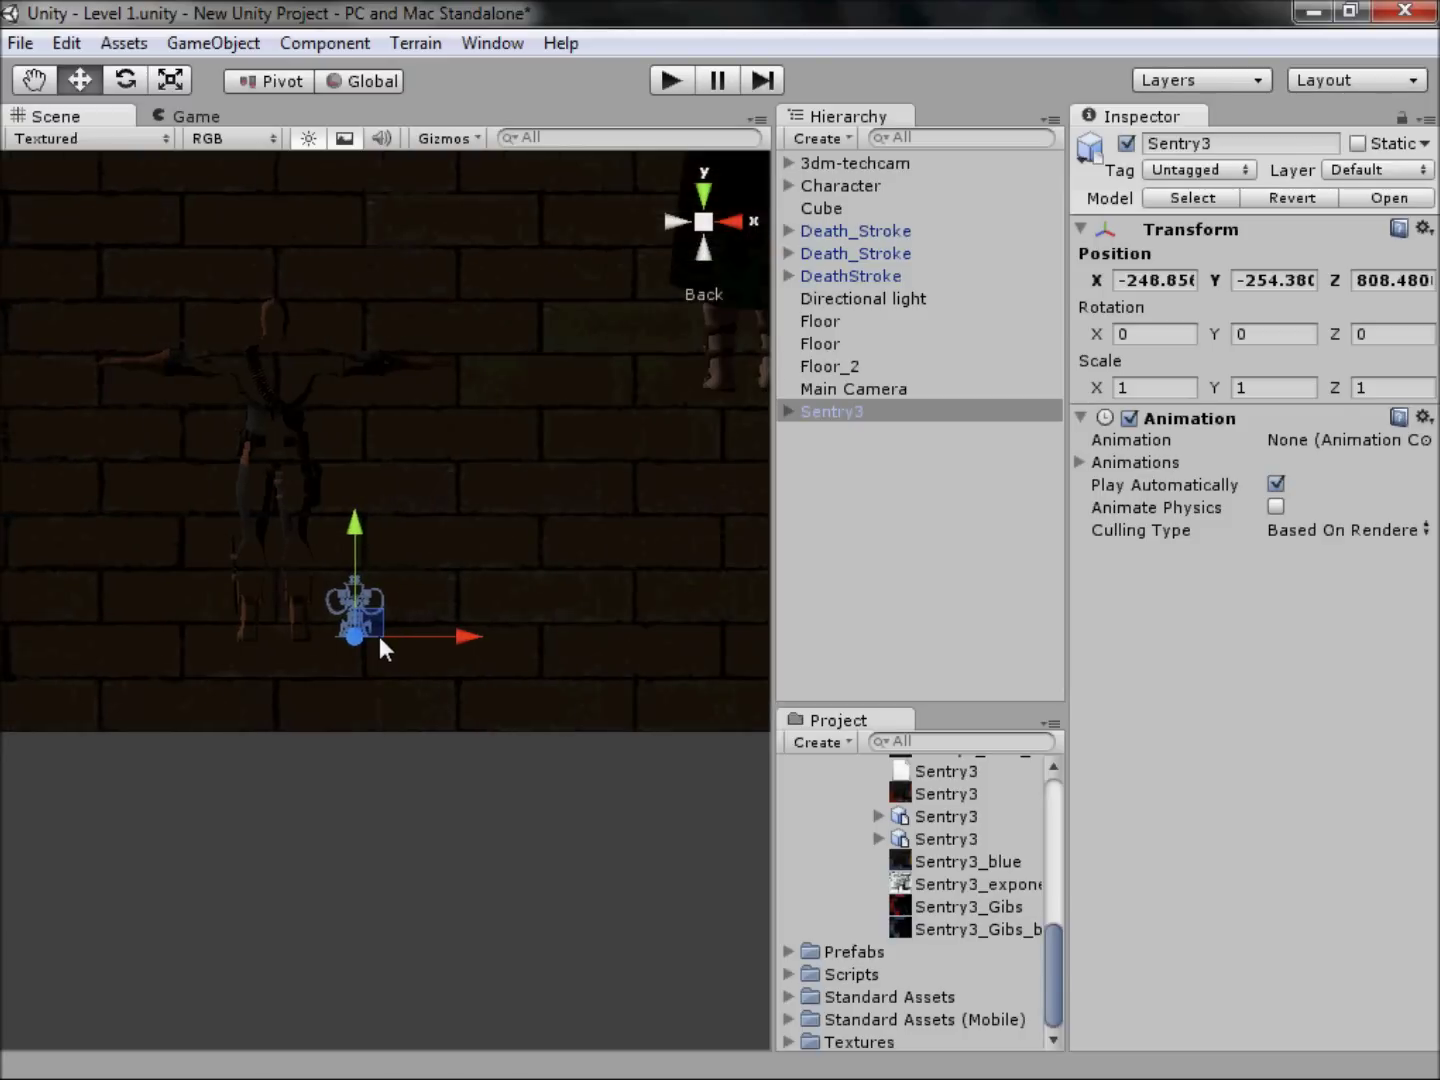
Step: Set the Sentry3 model's import scale factor to 0.04, apply it, and move the placed Sentry3 along X to about -247.48
{"action": "left_click", "coordinate": [955, 816]}
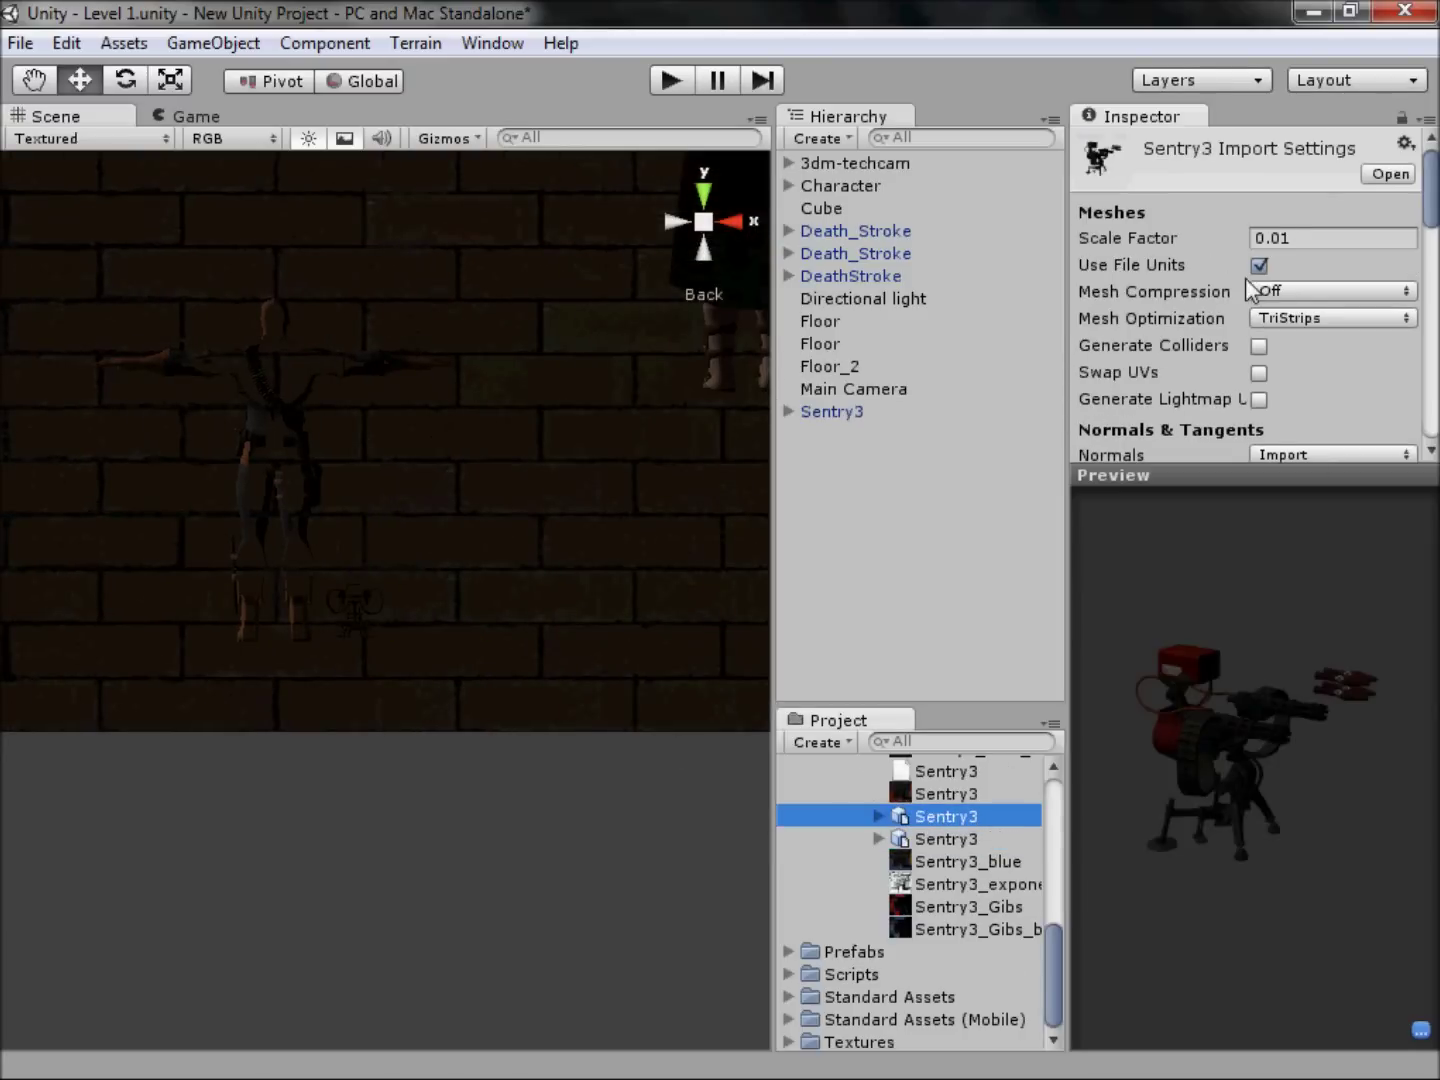
{"action": "left_click", "coordinate": [1306, 239]}
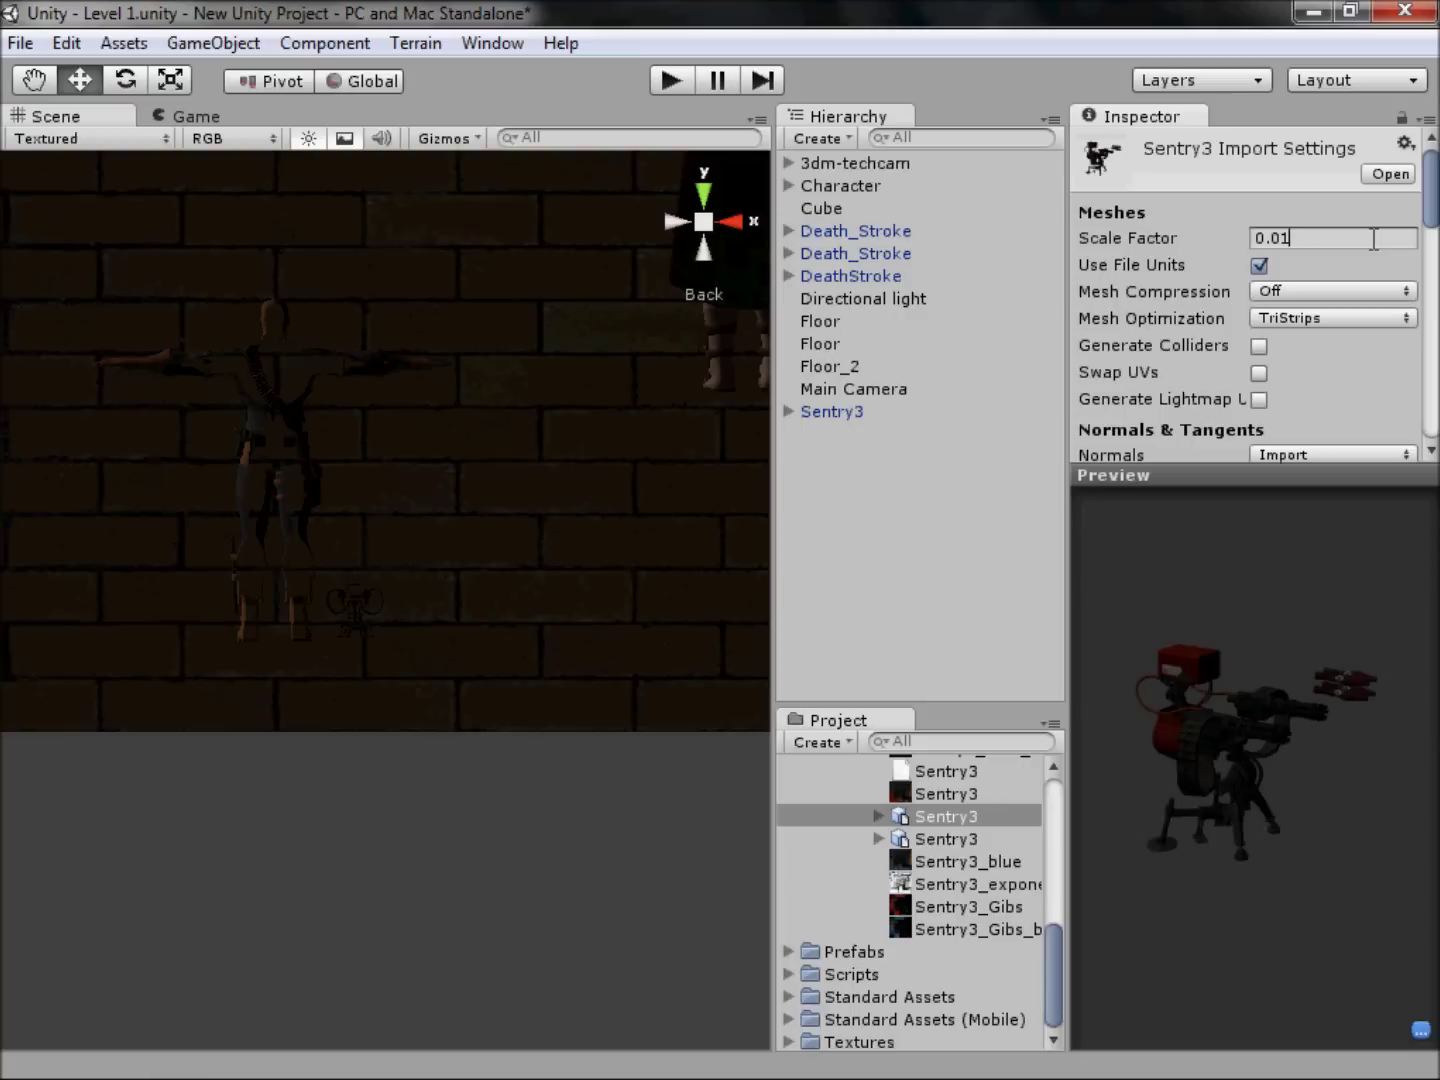
{"action": "type", "text": "4"}
{"action": "scroll", "coordinate": [1308, 315], "scroll_direction": "down", "scroll_amount": 10}
{"action": "scroll", "coordinate": [1308, 315], "scroll_direction": "up", "scroll_amount": 2}
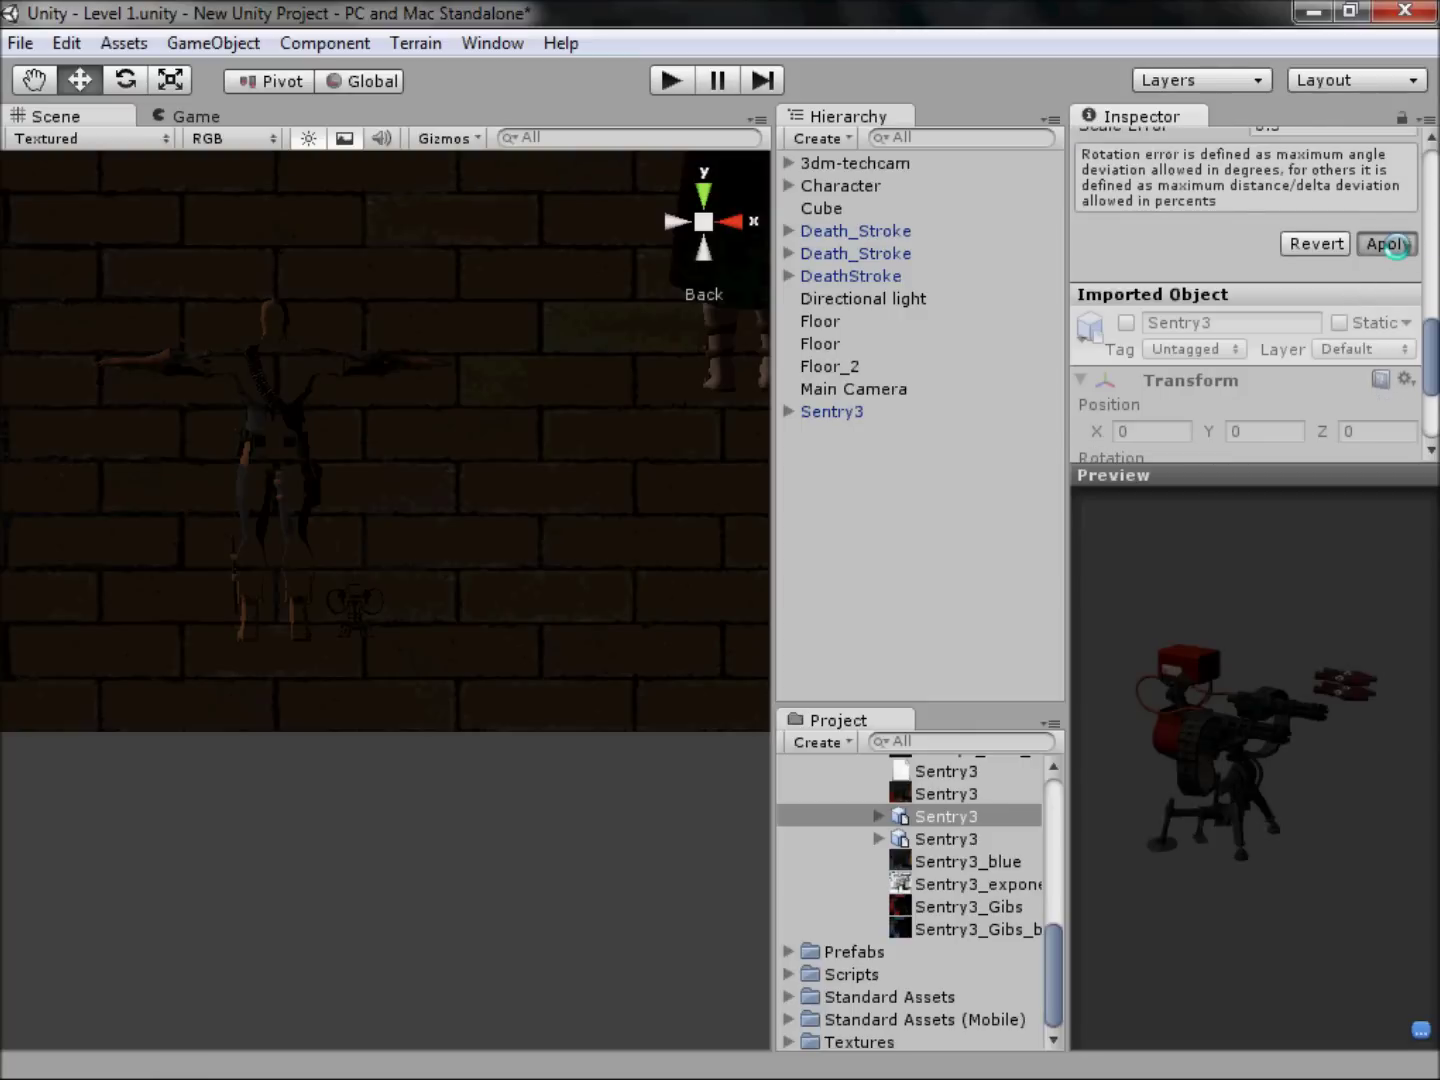
{"action": "left_click", "coordinate": [1395, 247]}
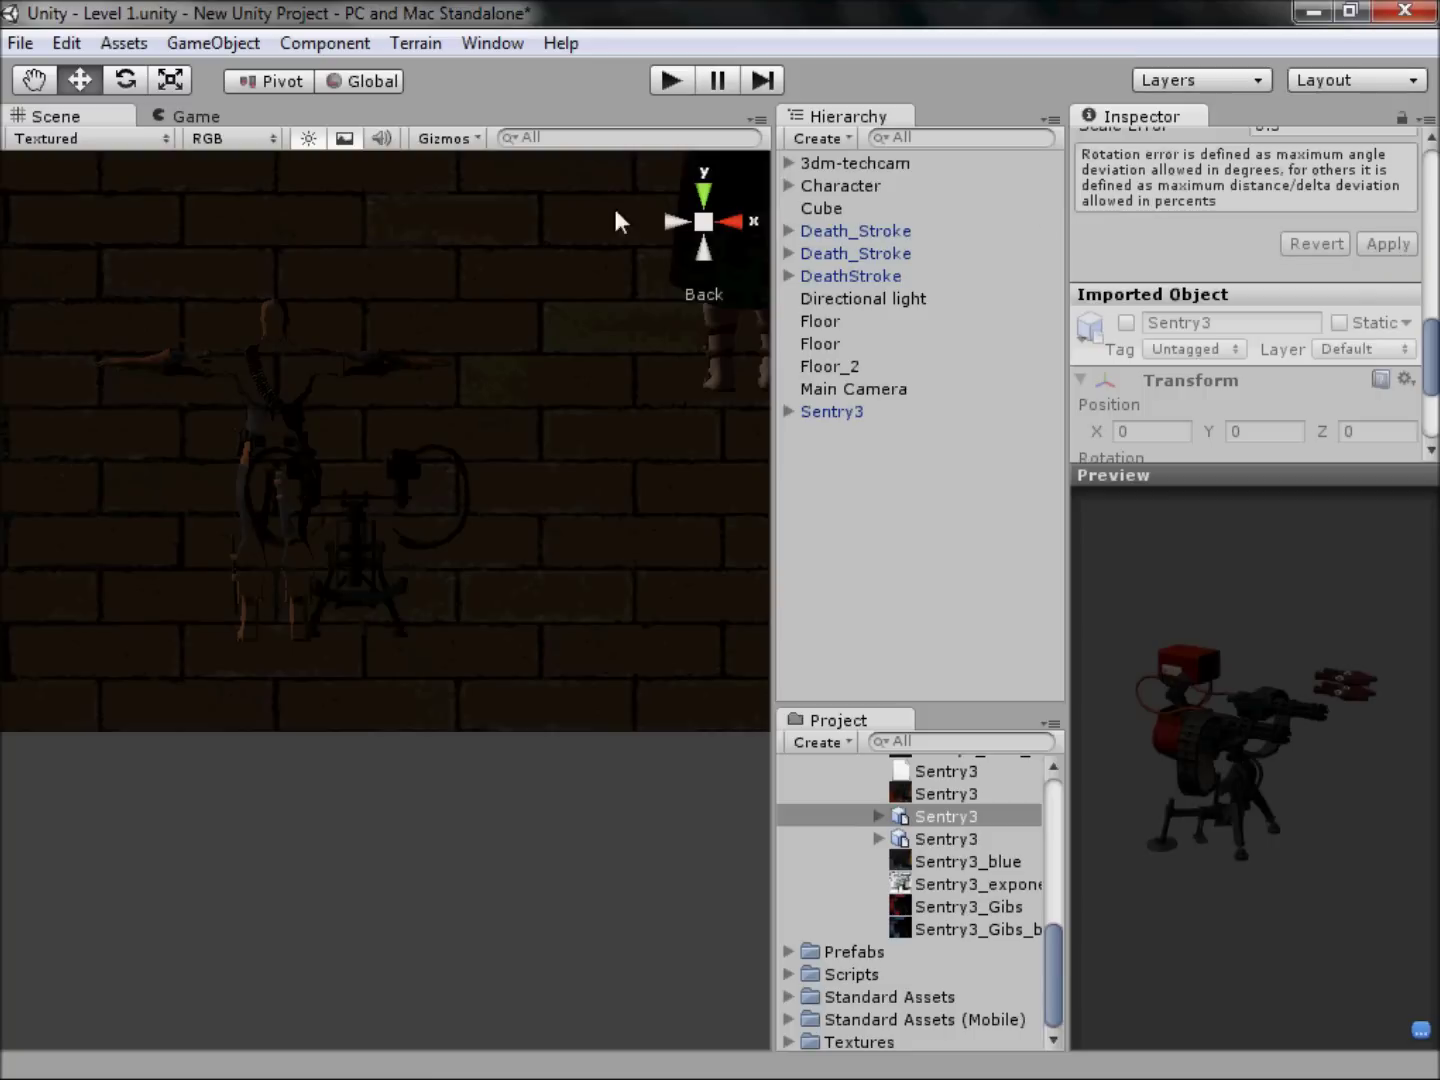
{"action": "left_click", "coordinate": [838, 412]}
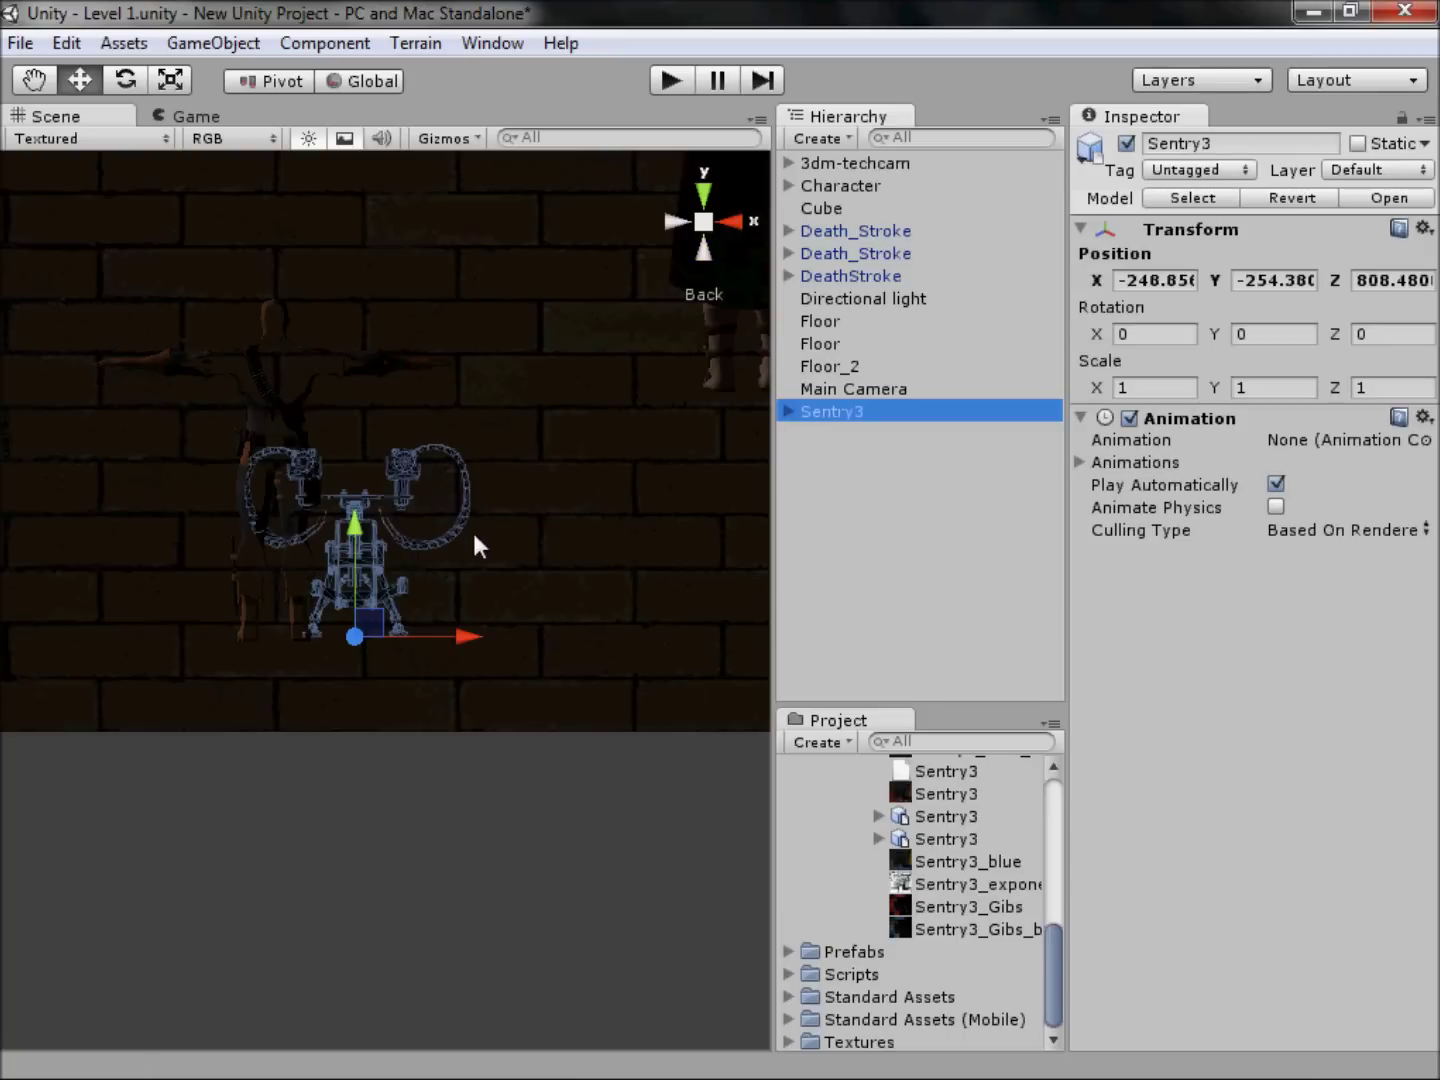
{"action": "left_click_drag", "start_coordinate": [459, 642], "coordinate": [579, 644]}
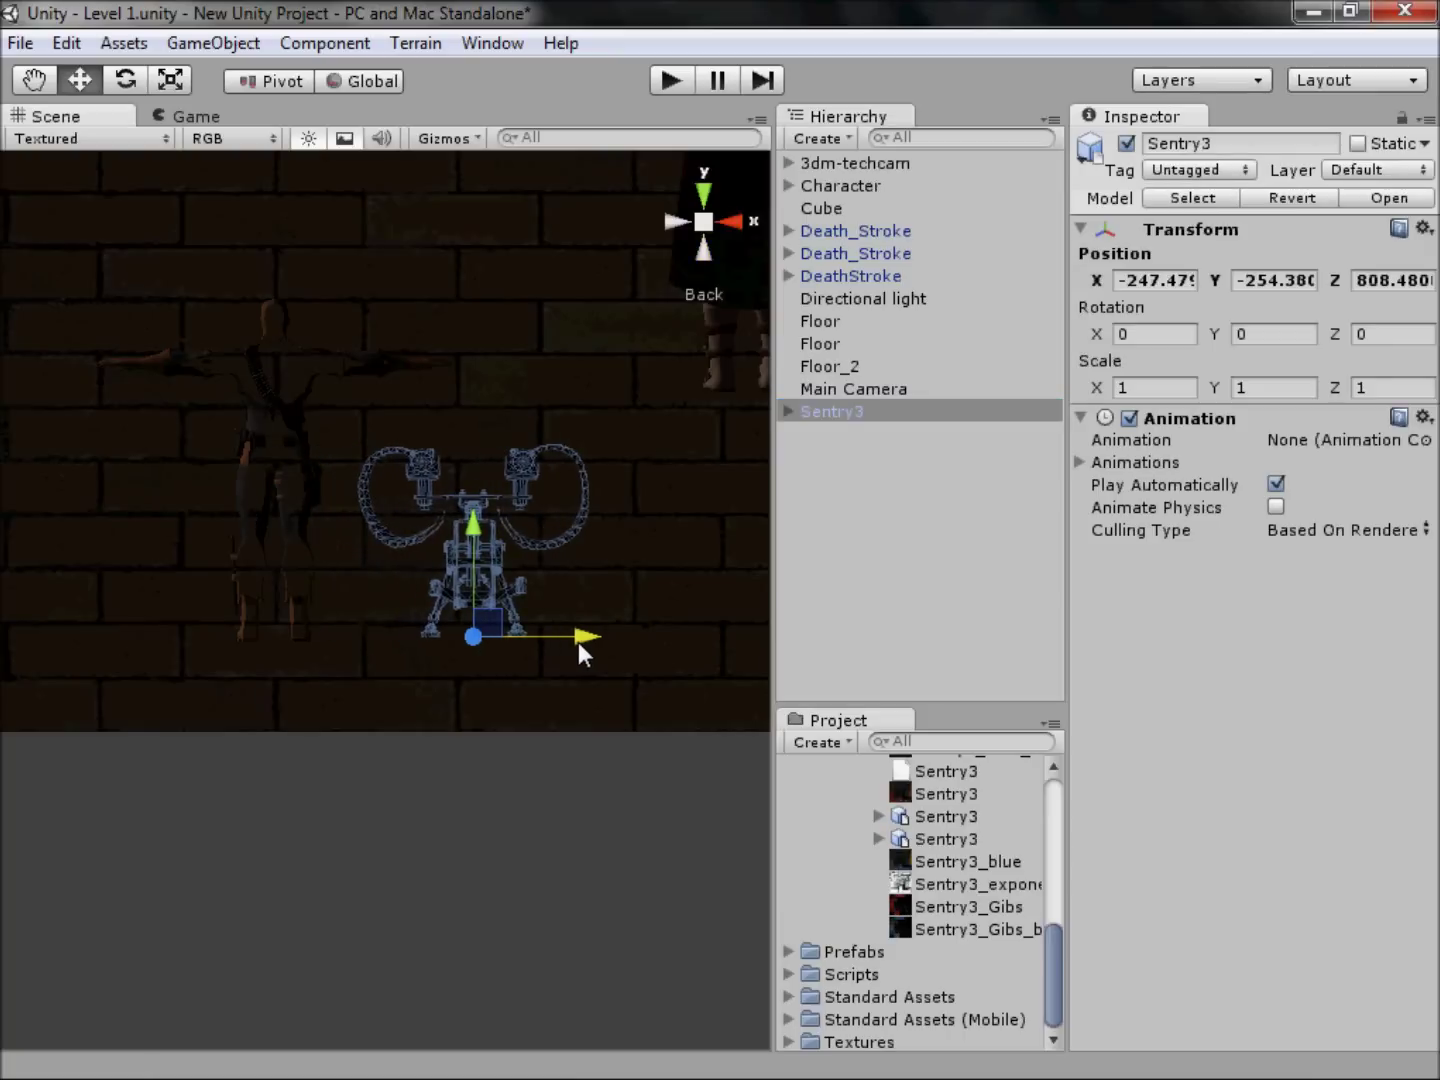
Step: Examine the enlarged Sentry3 beside the Death_Stroke figures in the perspective view
{"action": "left_click", "coordinate": [706, 222]}
{"action": "middle_click_drag", "start_coordinate": [425, 335], "coordinate": [841, 506]}
{"action": "left_click", "coordinate": [328, 386]}
{"action": "scroll", "coordinate": [328, 386], "scroll_direction": "up", "scroll_amount": 3}
{"action": "middle_click_drag", "start_coordinate": [327, 386], "coordinate": [540, 454]}
{"action": "scroll", "coordinate": [436, 411], "scroll_direction": "up", "scroll_amount": 3}
{"action": "scroll", "coordinate": [600, 625], "scroll_direction": "up", "scroll_amount": 2}
{"action": "middle_click_drag", "start_coordinate": [610, 630], "coordinate": [806, 245]}
{"action": "scroll", "coordinate": [471, 466], "scroll_direction": "down", "scroll_amount": 4}
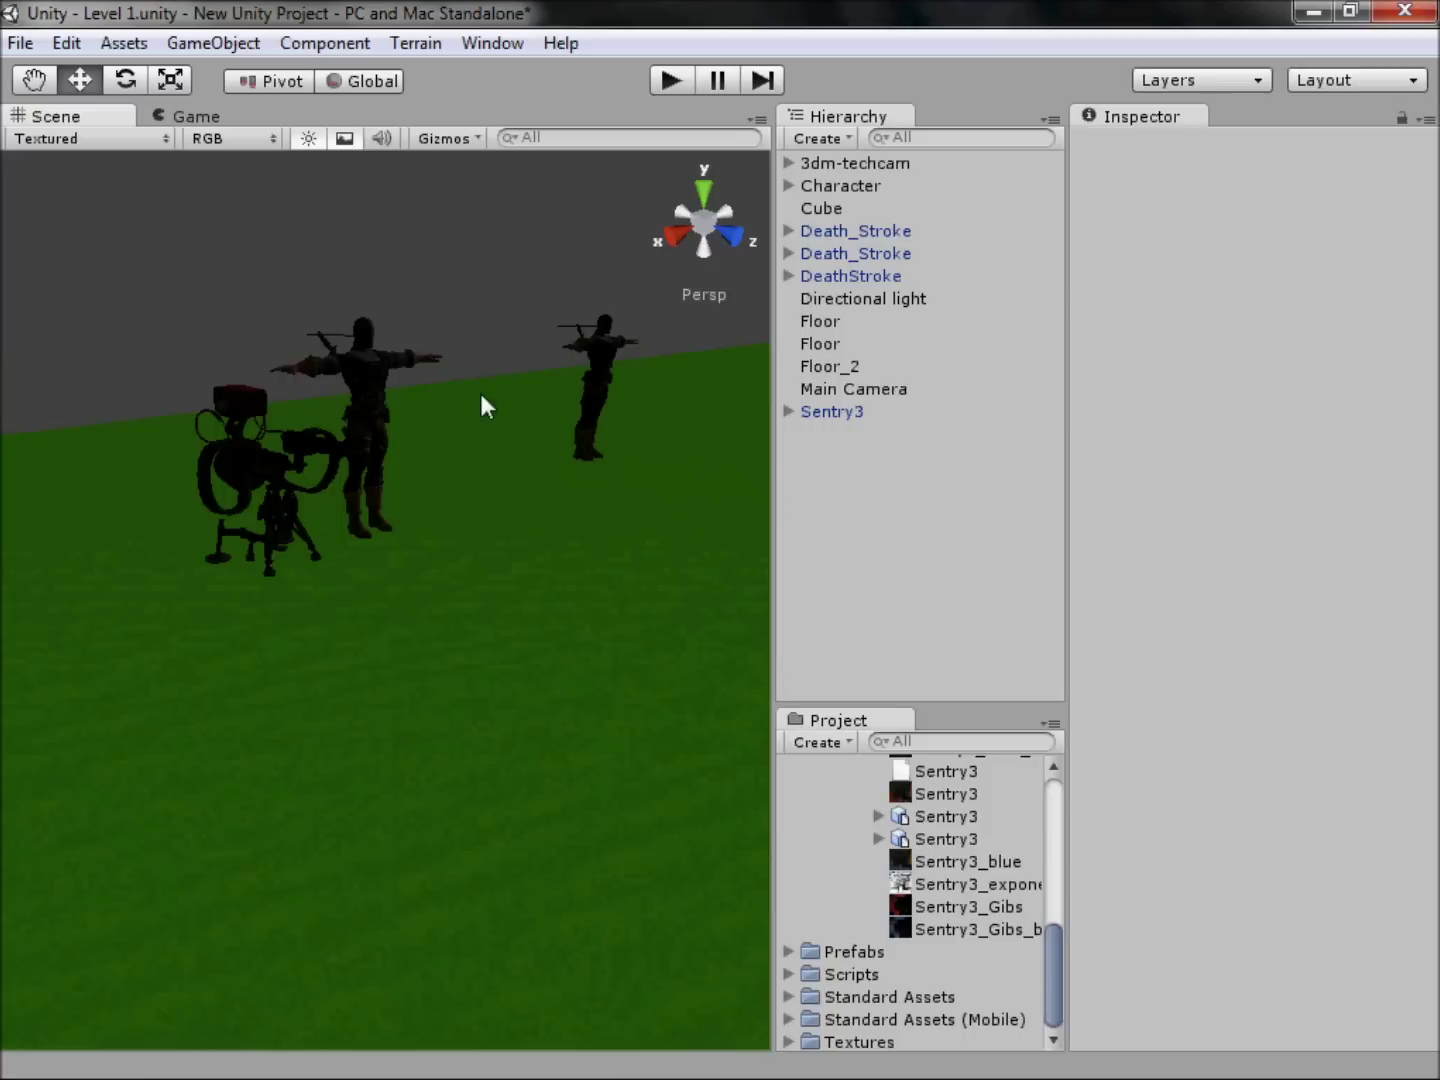
Step: From the top view, rotate Sentry3 about the Y axis to about 141.06 degrees
{"action": "left_click", "coordinate": [708, 183]}
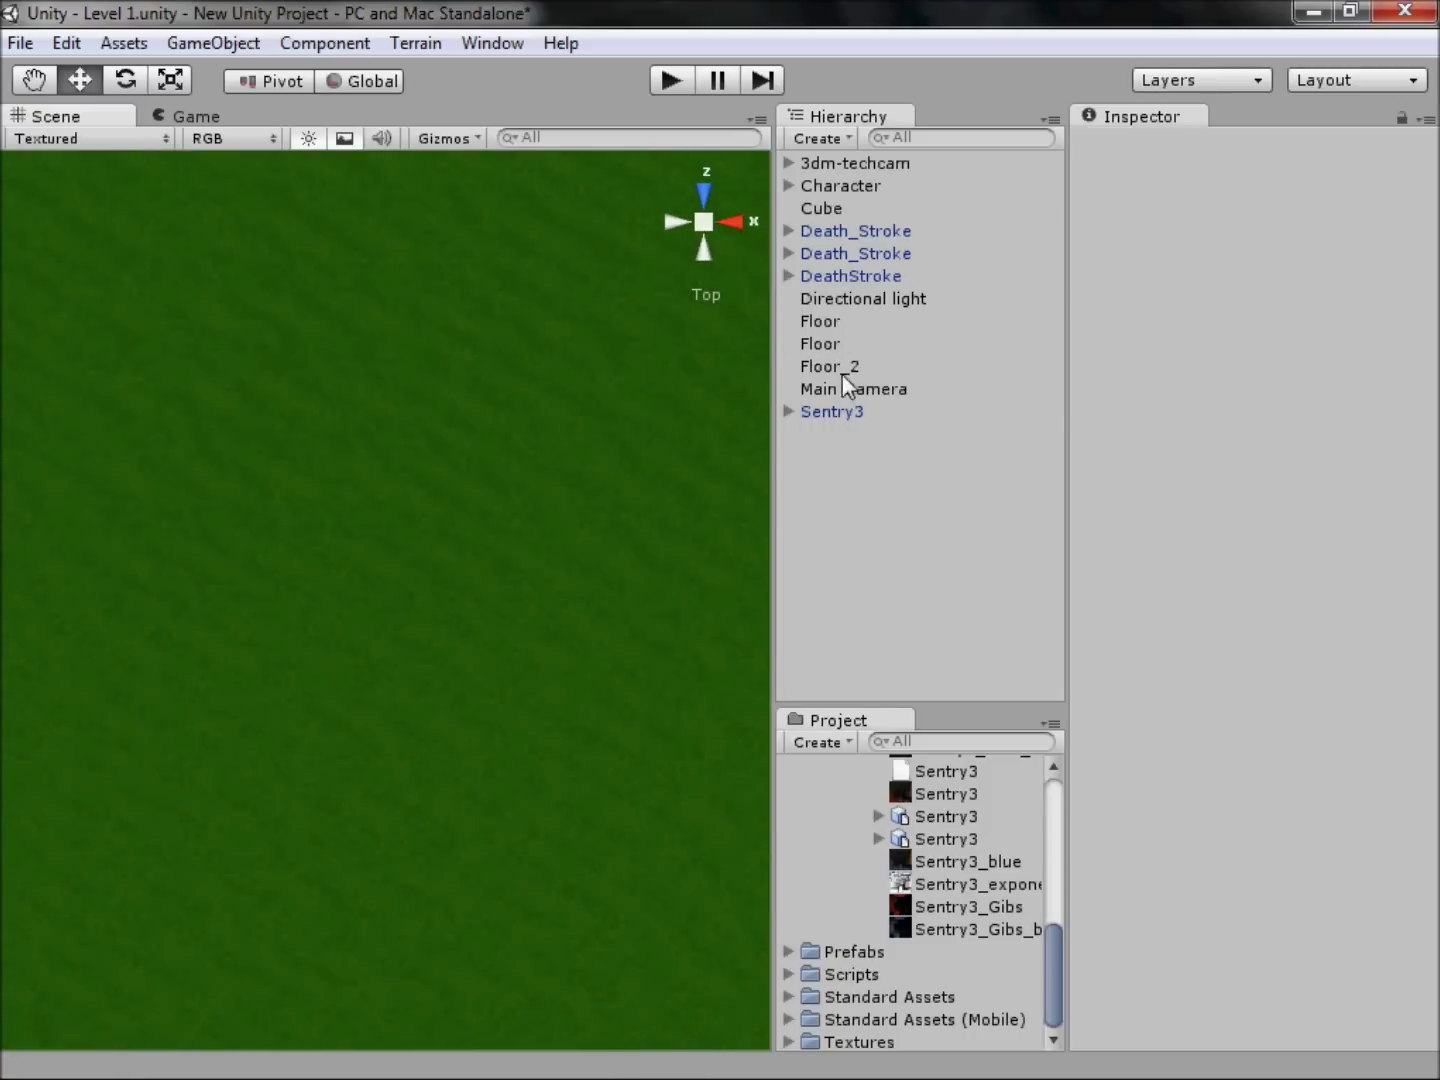
{"action": "left_click", "coordinate": [831, 411]}
{"action": "scroll", "coordinate": [401, 600], "scroll_direction": "down", "scroll_amount": 2}
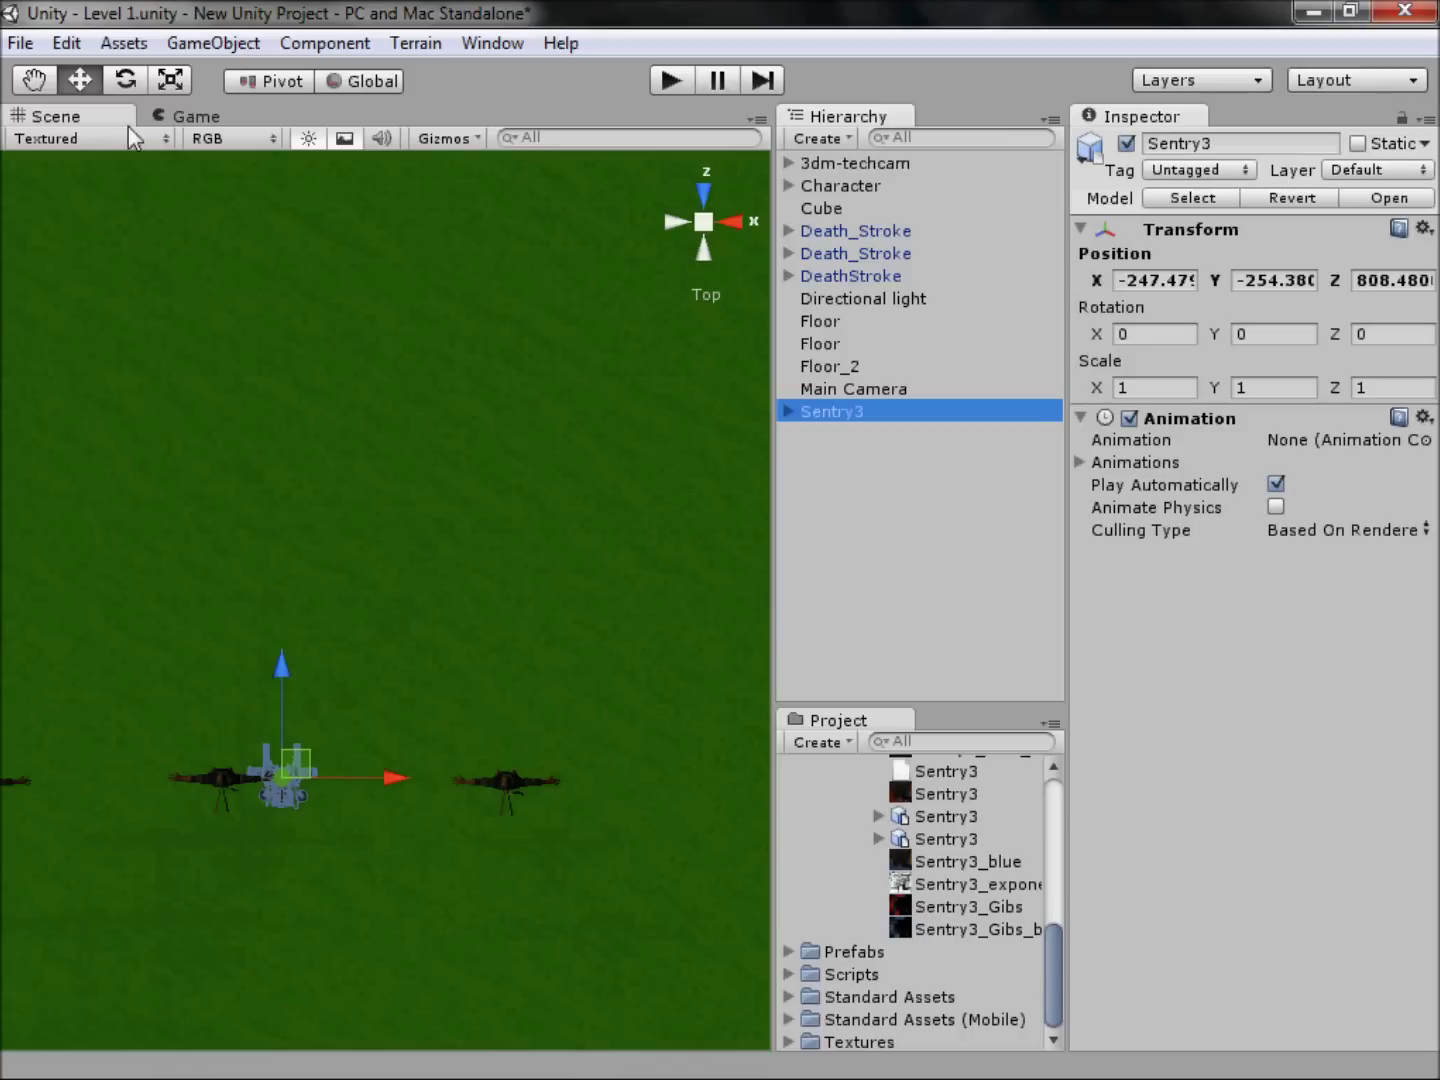
{"action": "key", "text": "e"}
{"action": "left_click_drag", "start_coordinate": [372, 703], "coordinate": [218, 487]}
{"action": "left_click", "coordinate": [33, 79]}
{"action": "key", "text": "w"}
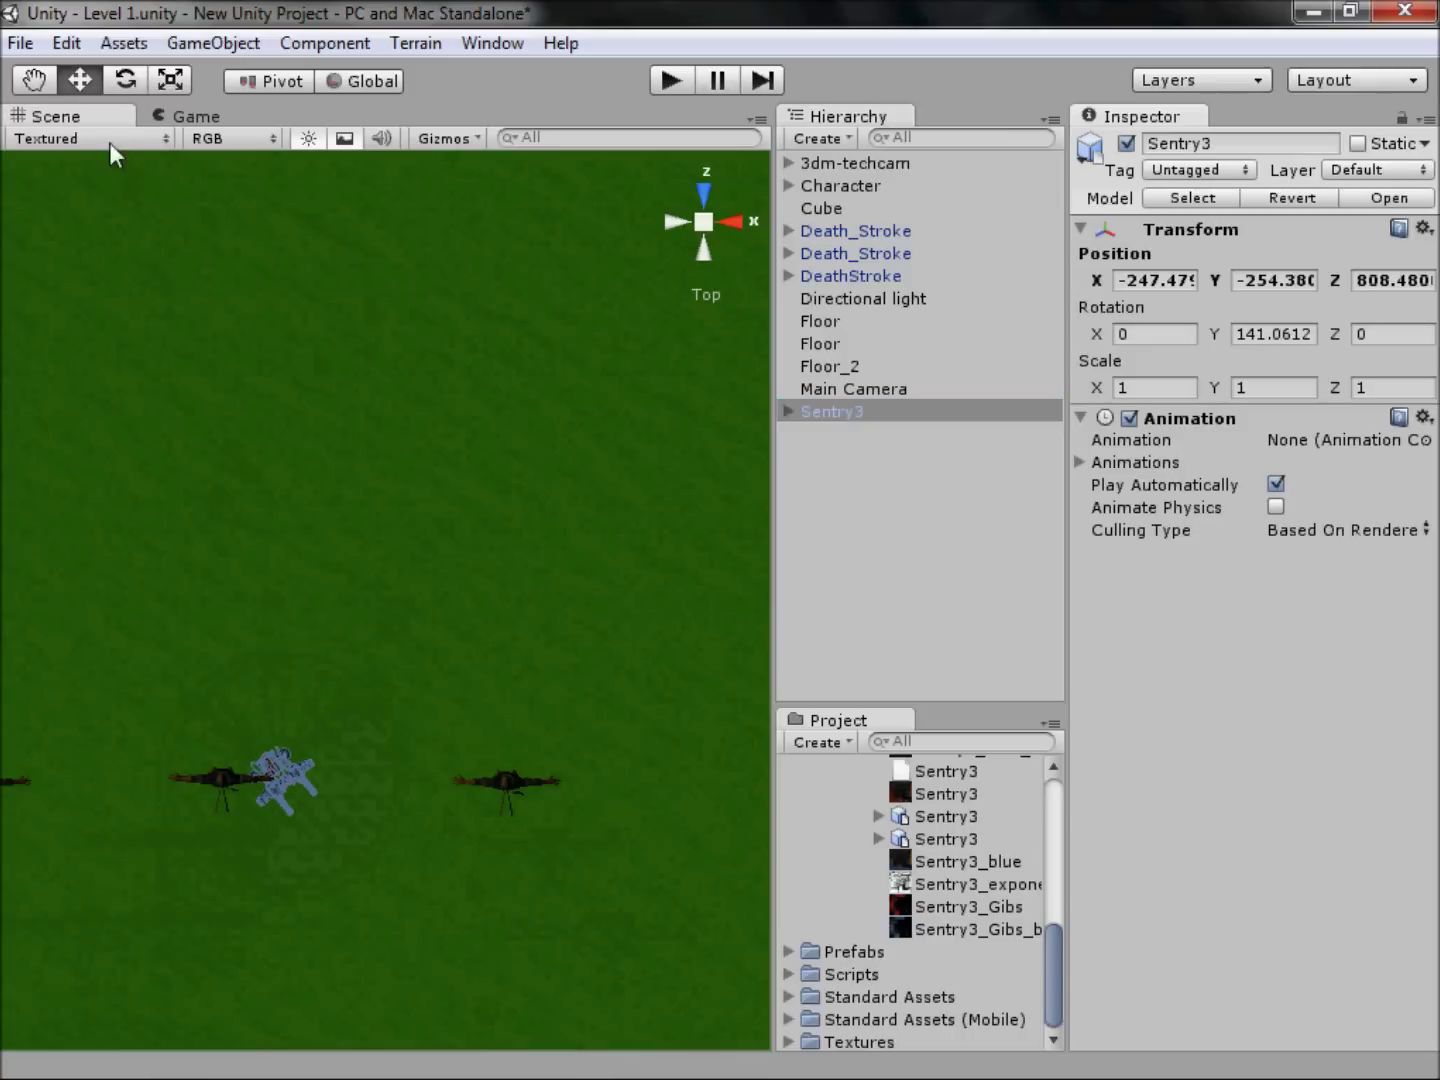
Step: Move Sentry3 across the floor to just beyond the free end of the brick wall and check its placement in perspective
{"action": "left_click_drag", "start_coordinate": [280, 790], "coordinate": [87, 305]}
{"action": "middle_click_drag", "start_coordinate": [87, 305], "coordinate": [455, 746]}
{"action": "scroll", "coordinate": [355, 489], "scroll_direction": "down", "scroll_amount": 5}
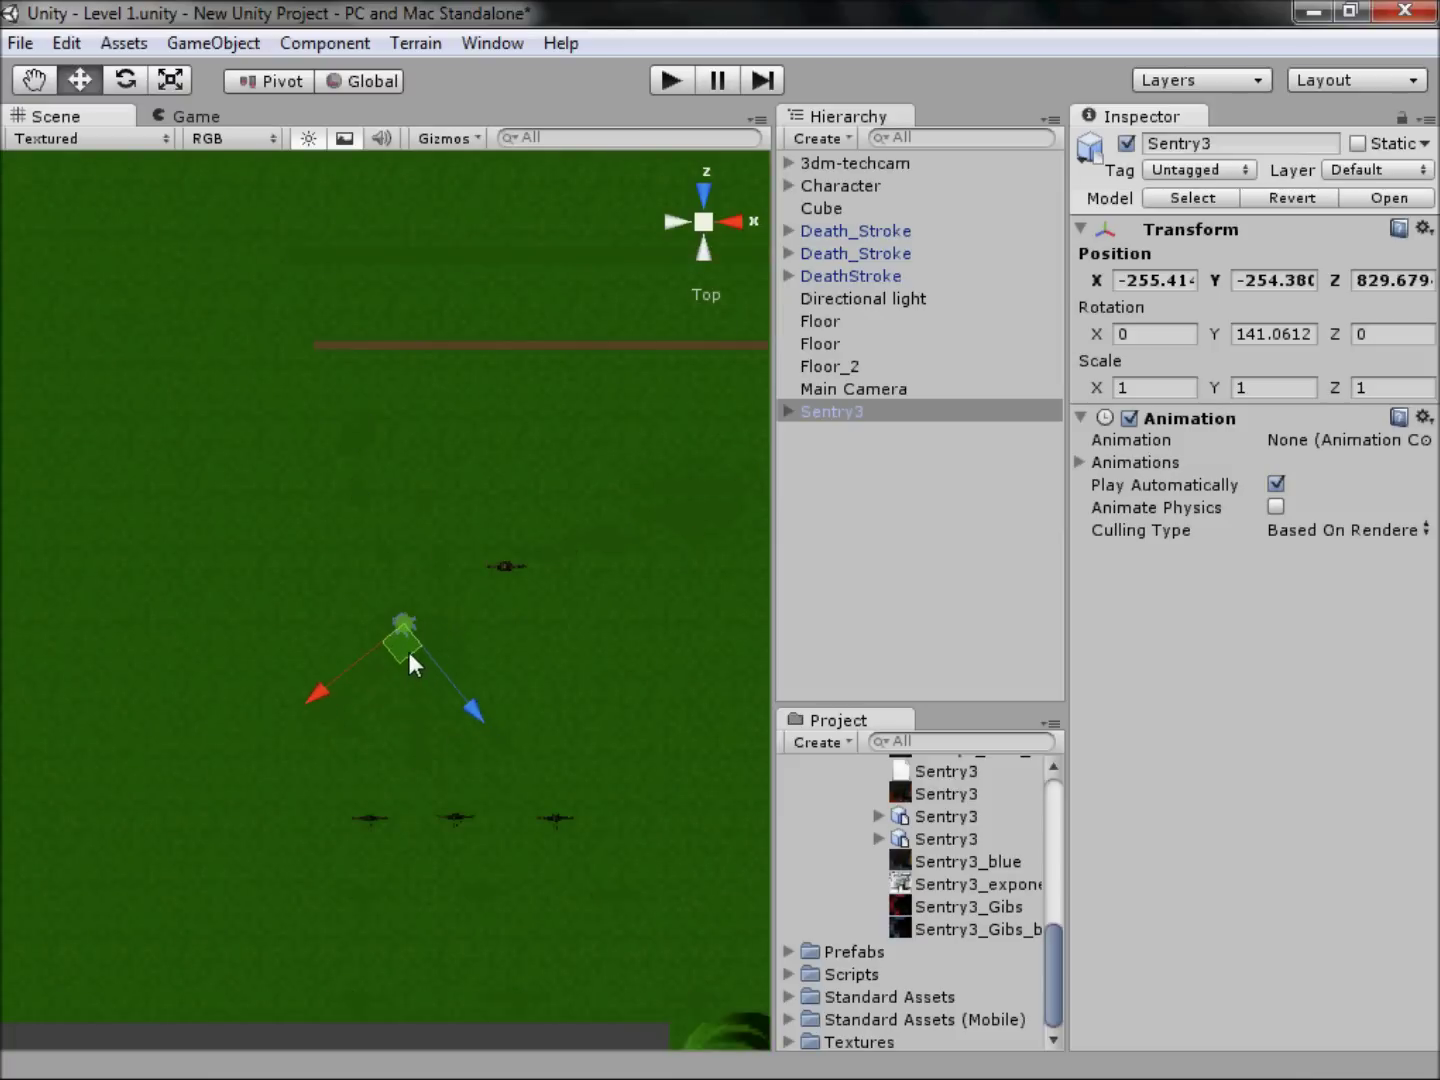
{"action": "left_click_drag", "start_coordinate": [265, 396], "coordinate": [290, 379]}
{"action": "left_click", "coordinate": [354, 466]}
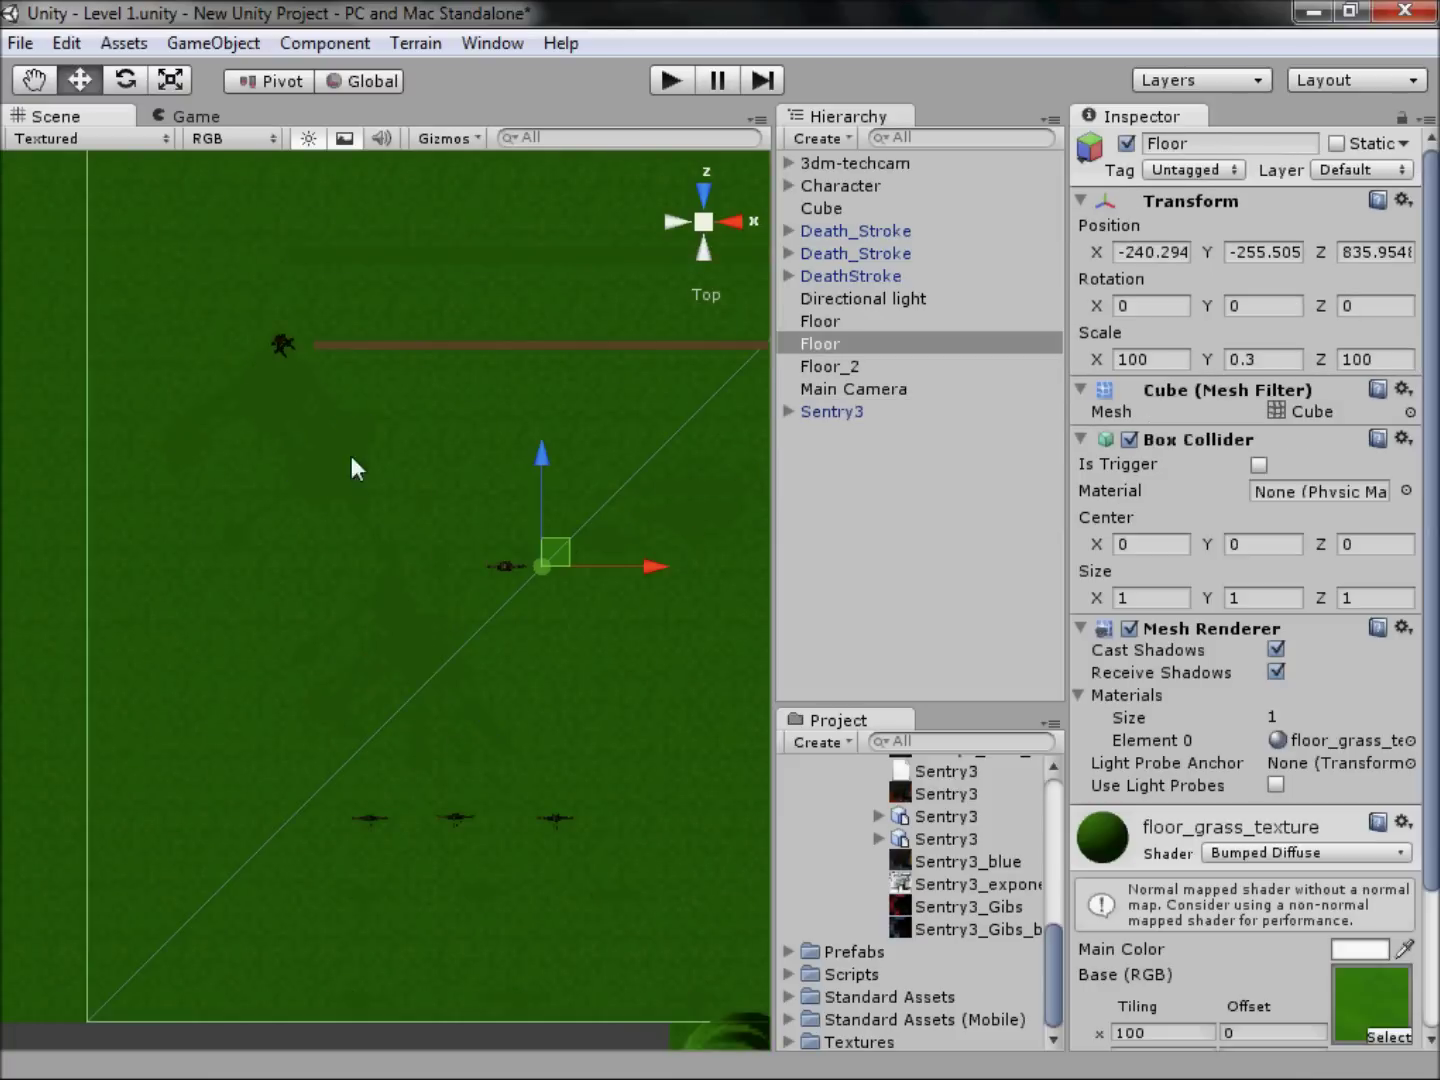
{"action": "middle_click_drag", "start_coordinate": [353, 466], "coordinate": [232, 416]}
{"action": "scroll", "coordinate": [222, 337], "scroll_direction": "down", "scroll_amount": 2}
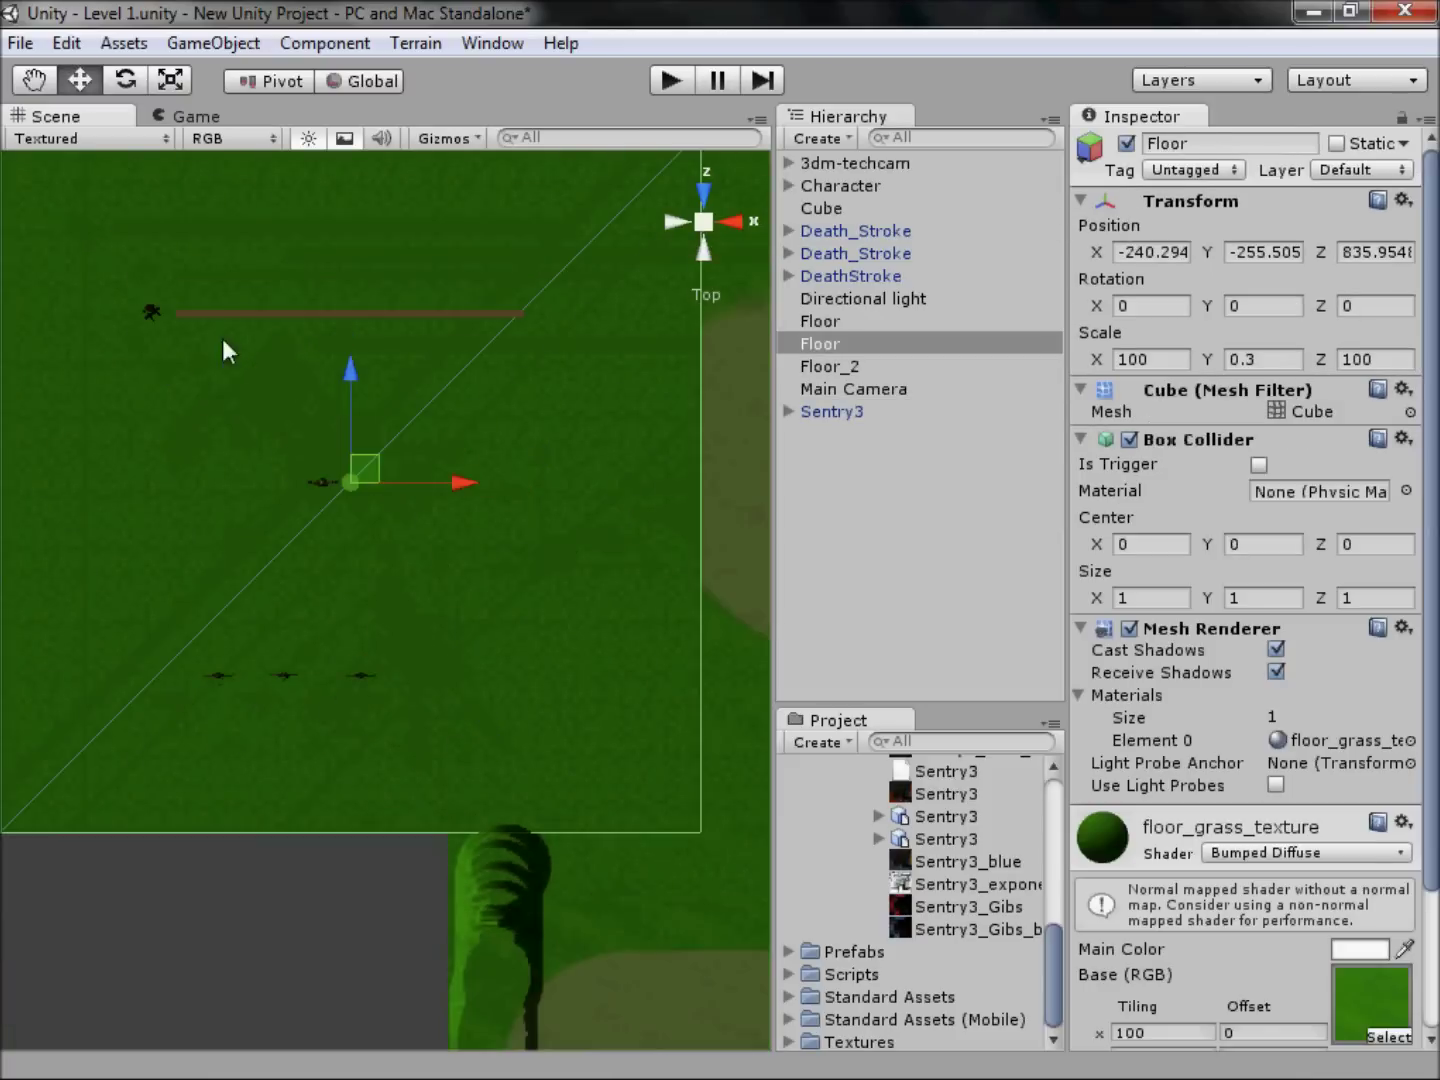
{"action": "left_click", "coordinate": [707, 222]}
{"action": "left_click", "coordinate": [571, 317]}
{"action": "middle_click_drag", "start_coordinate": [610, 463], "coordinate": [234, 500]}
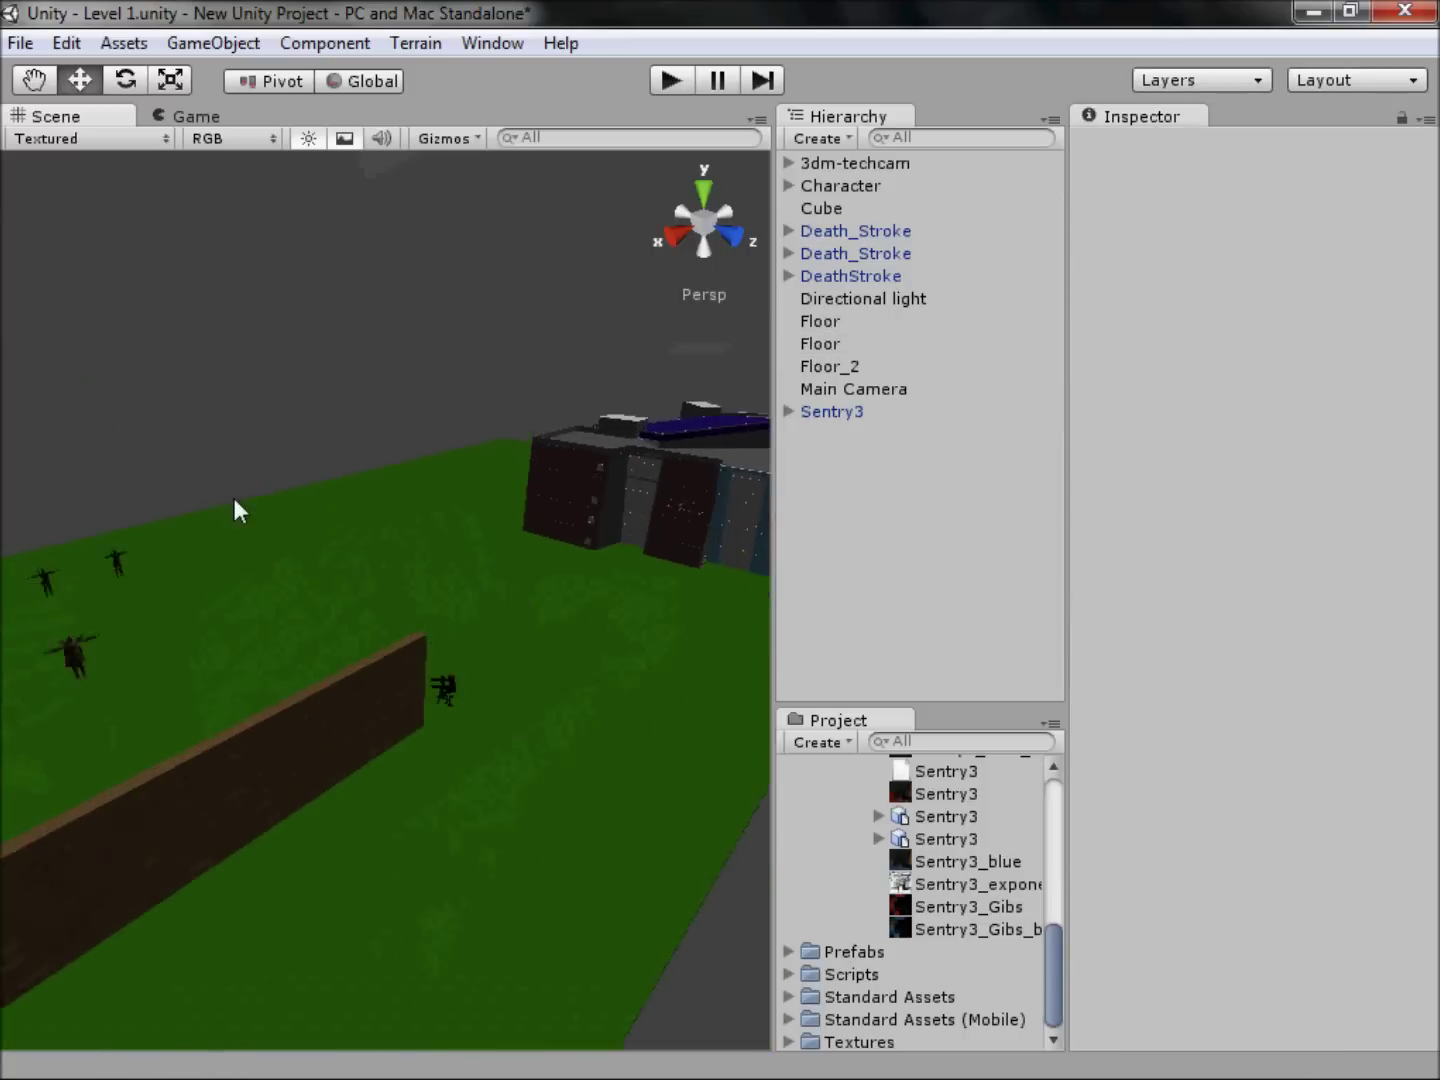
{"action": "scroll", "coordinate": [234, 499], "scroll_direction": "up", "scroll_amount": 1}
Step: Return to the top view, collapse the Weapons folder, and expand Models > ShangTsung down to the nested ShangTsung folder
{"action": "left_click", "coordinate": [706, 185]}
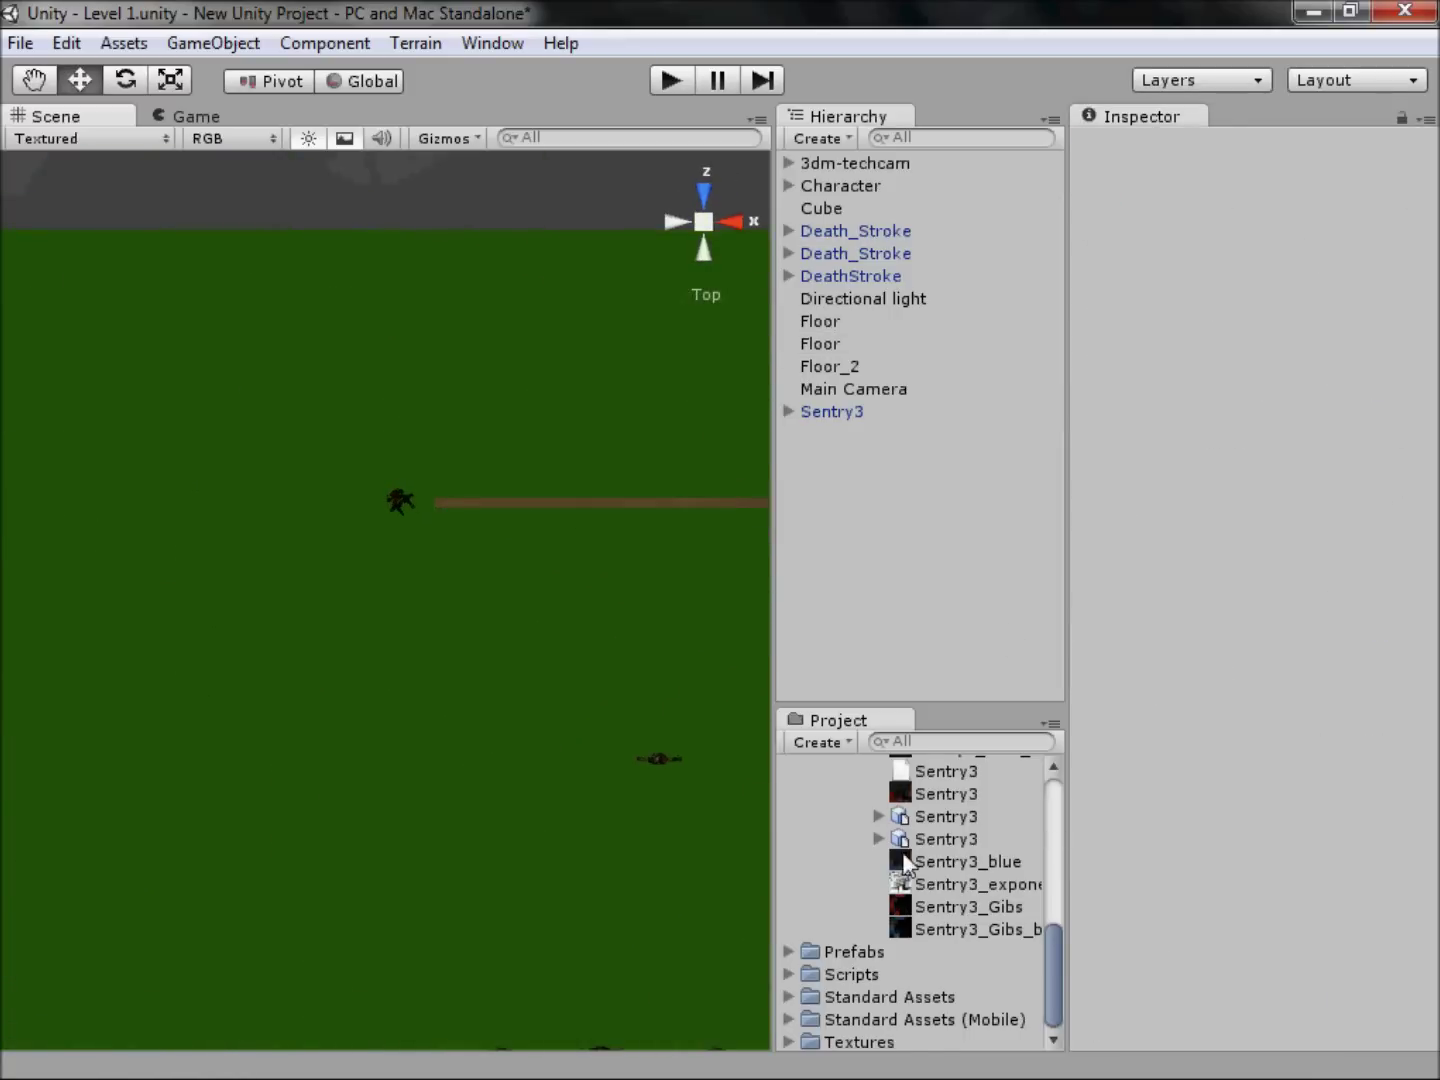
{"action": "scroll", "coordinate": [903, 856], "scroll_direction": "up", "scroll_amount": 5}
{"action": "left_click", "coordinate": [812, 918]}
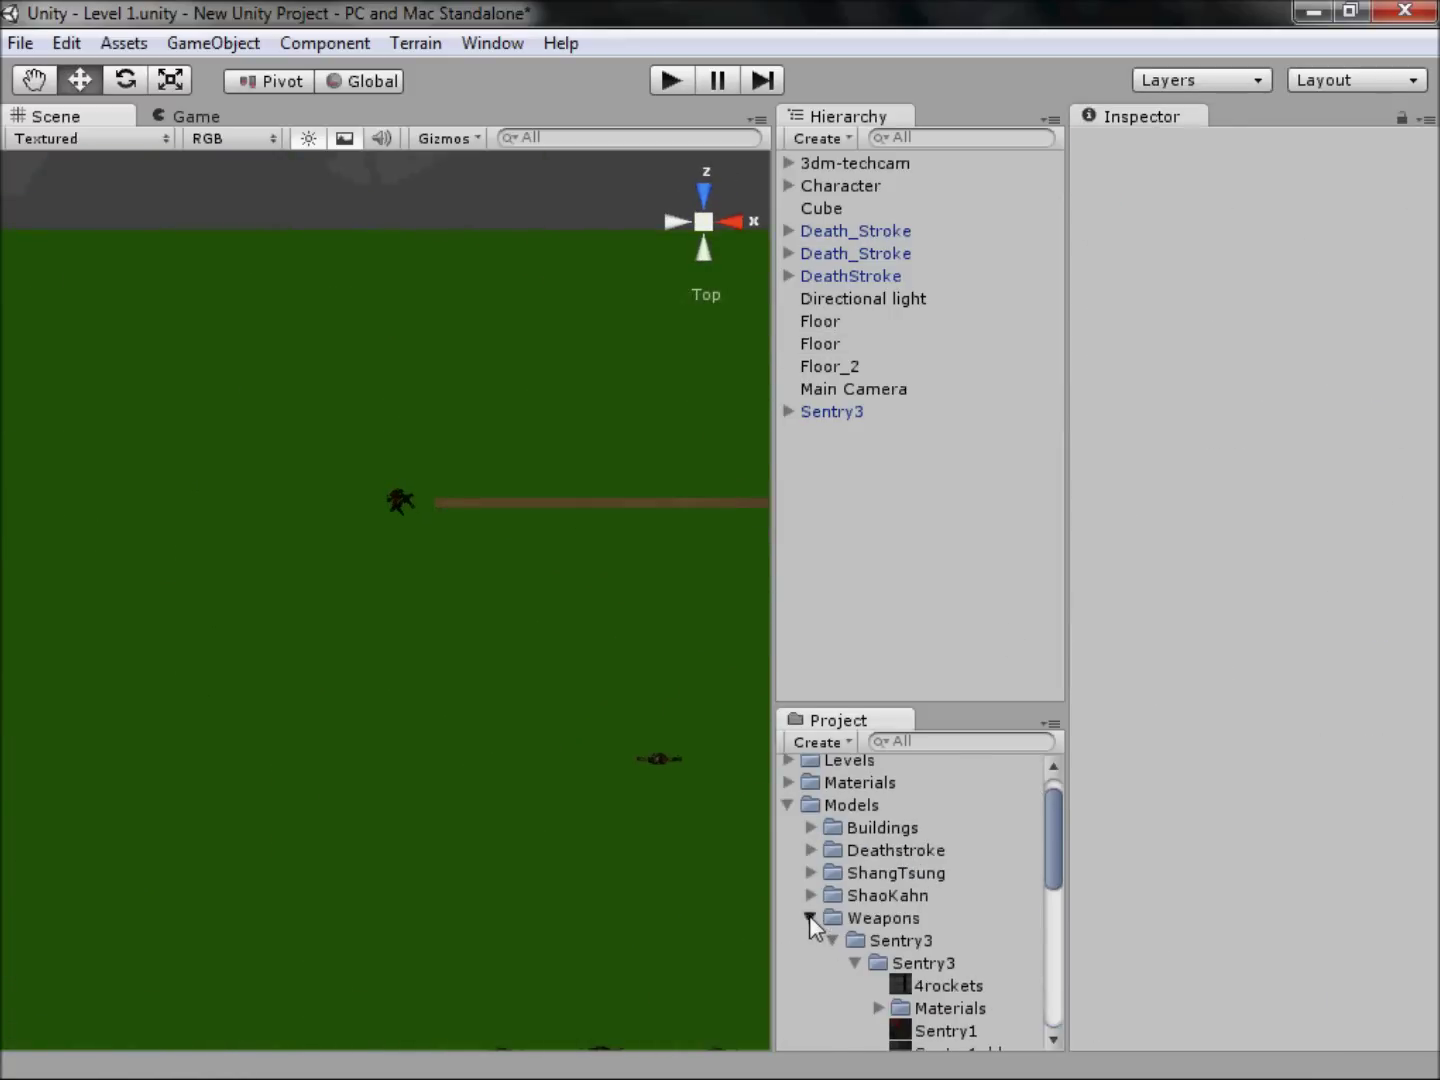
{"action": "left_click", "coordinate": [811, 885]}
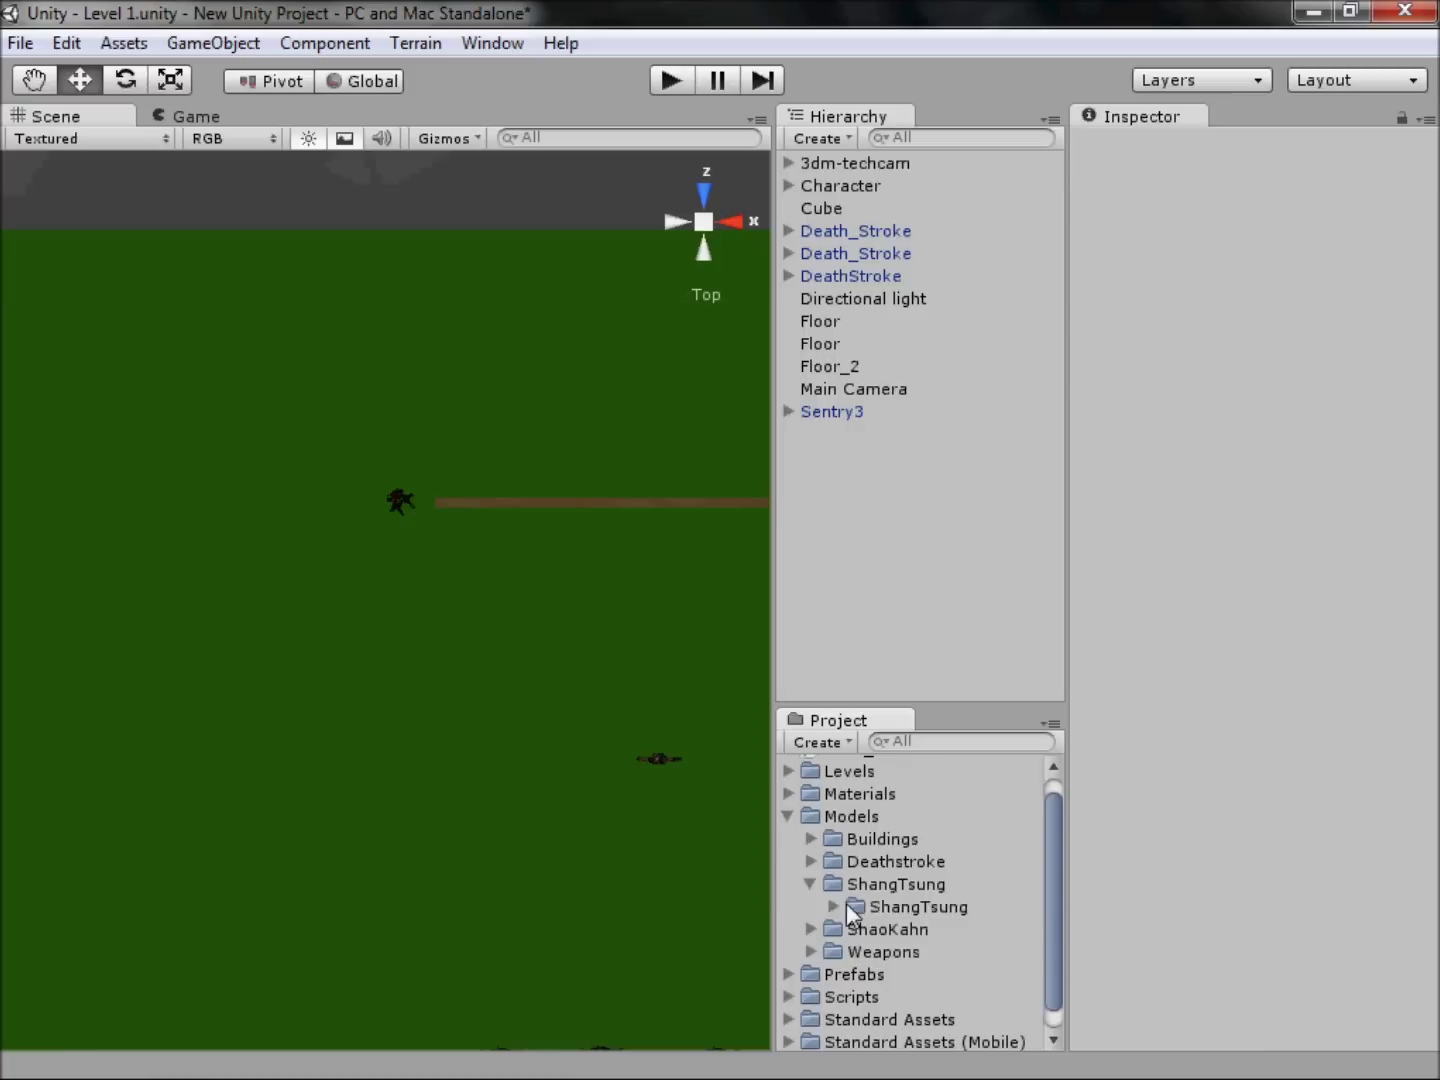
{"action": "left_click", "coordinate": [846, 904]}
{"action": "left_click", "coordinate": [835, 904]}
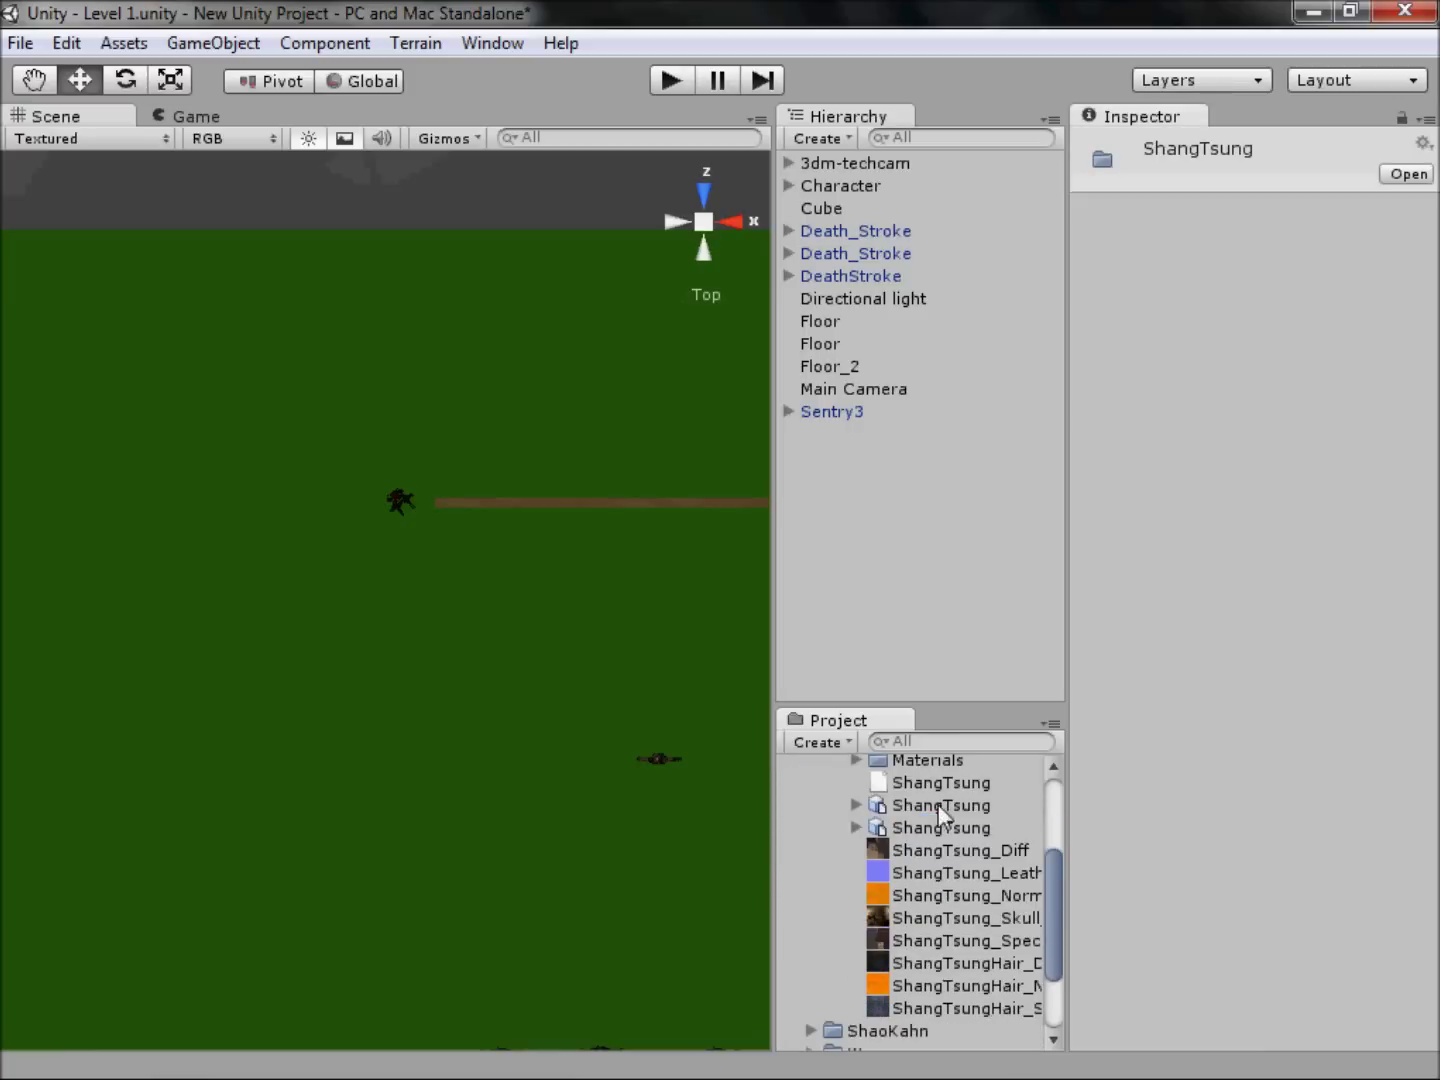
Step: Set the textured ShangTsung model's import scale factor to 0.02 and apply it
{"action": "left_click", "coordinate": [940, 806]}
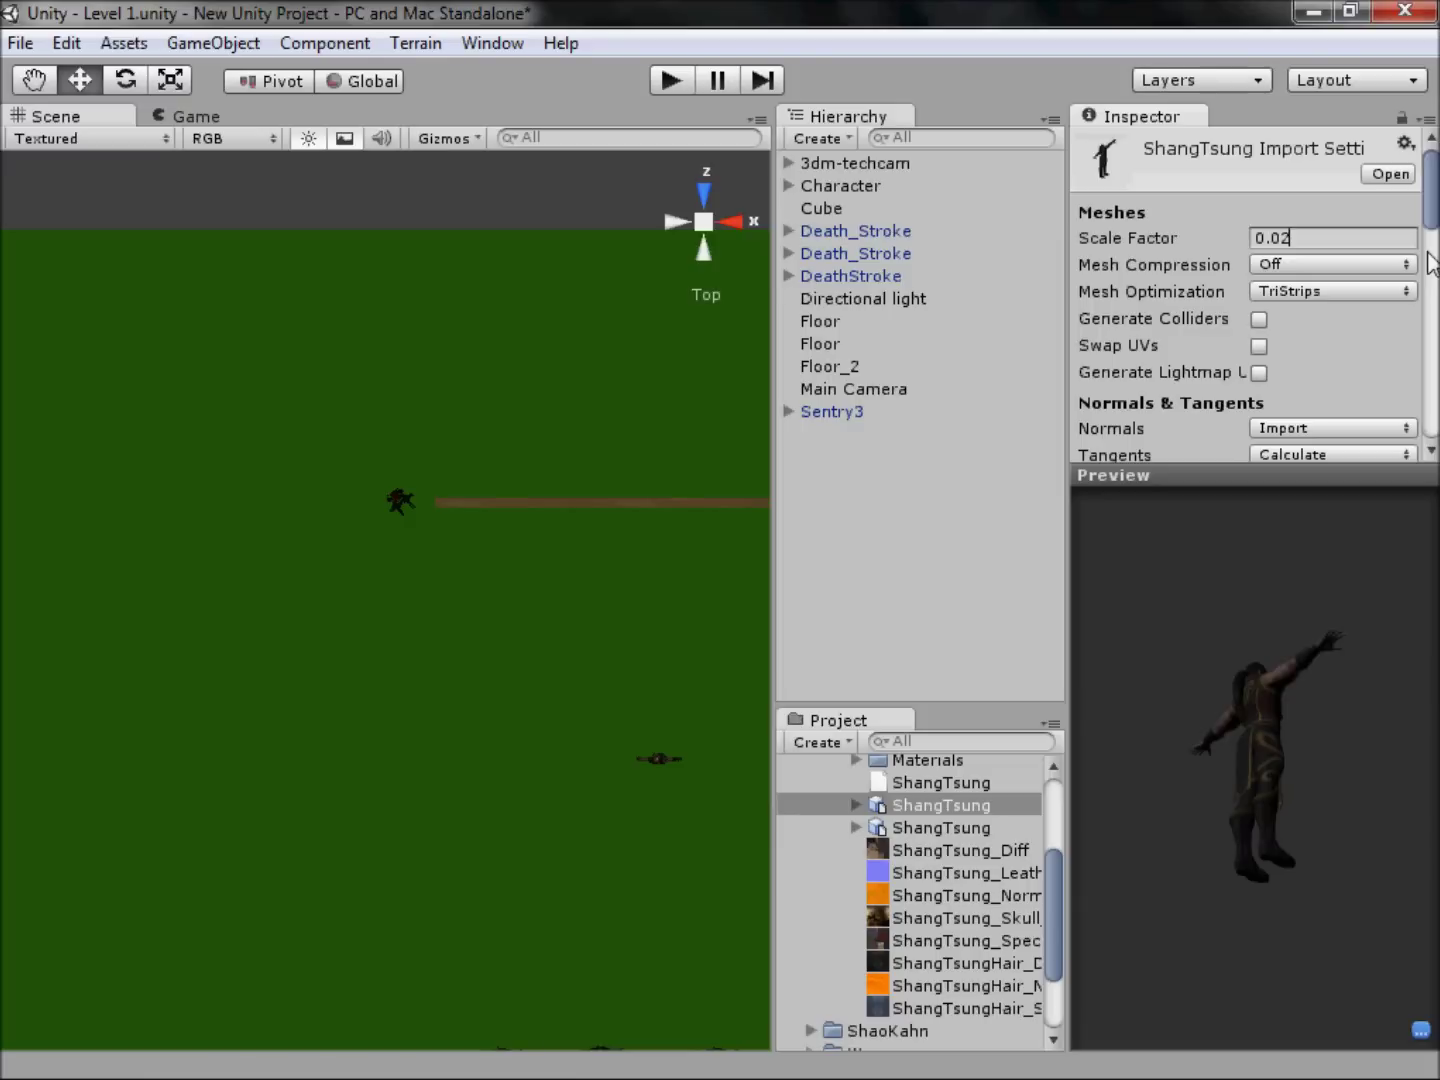
{"action": "scroll", "coordinate": [1339, 244], "scroll_direction": "down", "scroll_amount": 5}
{"action": "scroll", "coordinate": [1391, 446], "scroll_direction": "down", "scroll_amount": 6}
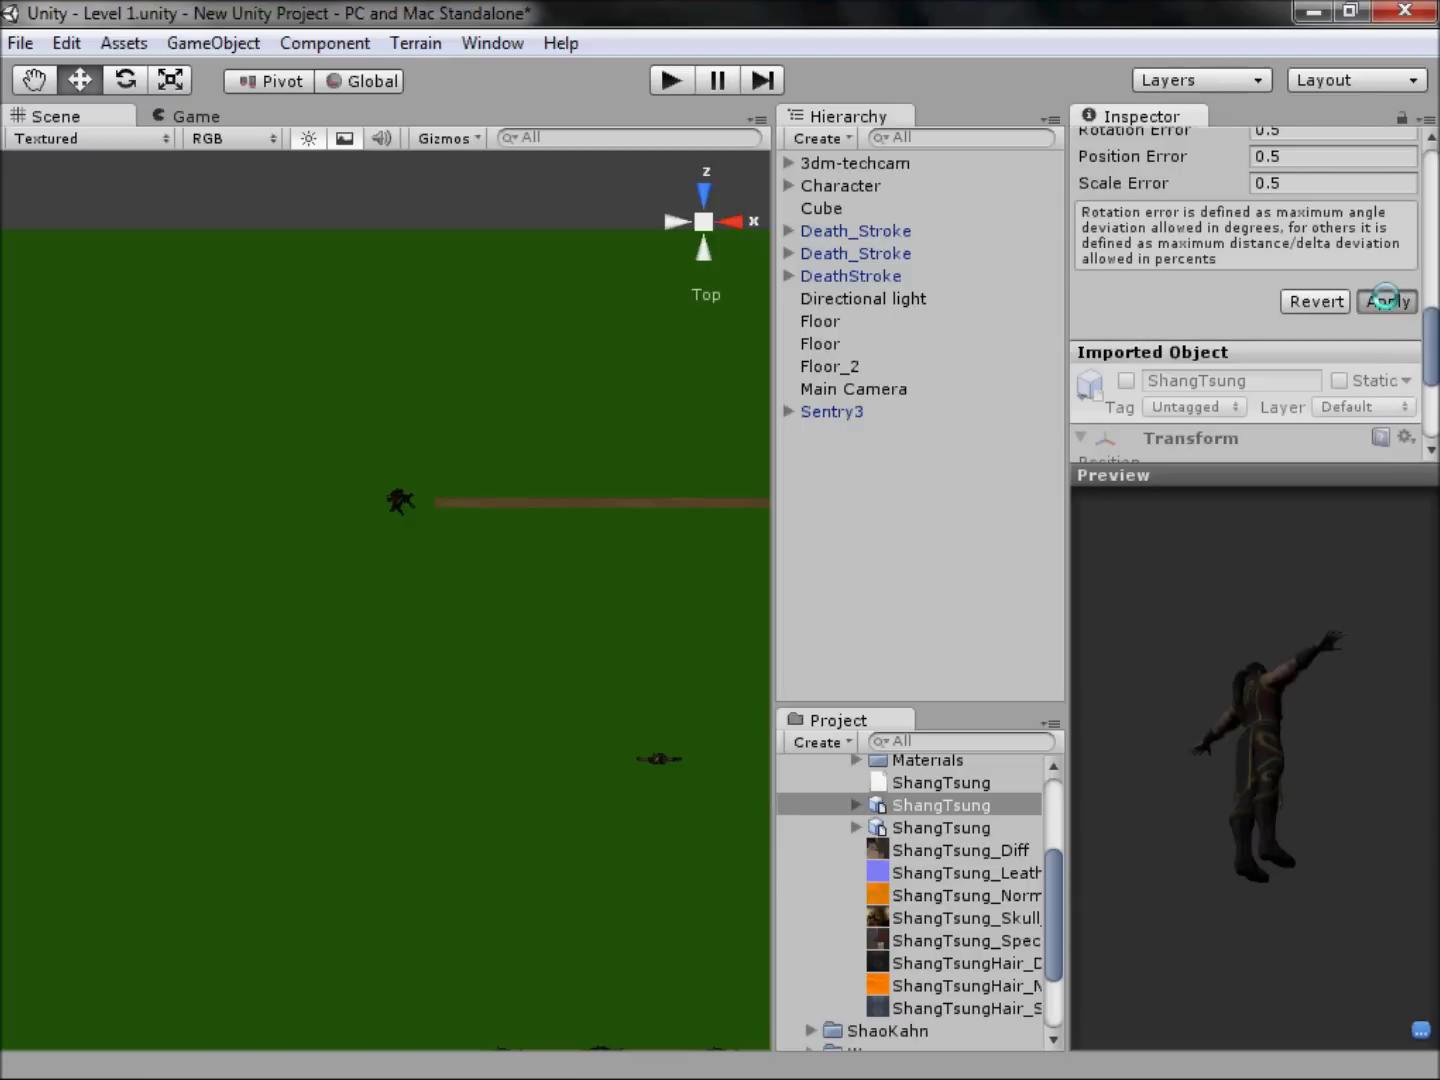
{"action": "left_click", "coordinate": [1385, 301]}
Step: Add the ShangTsung model to the scene beside the caped figure, at about X -249.36, Z 835.92
{"action": "left_click_drag", "start_coordinate": [967, 805], "coordinate": [405, 620]}
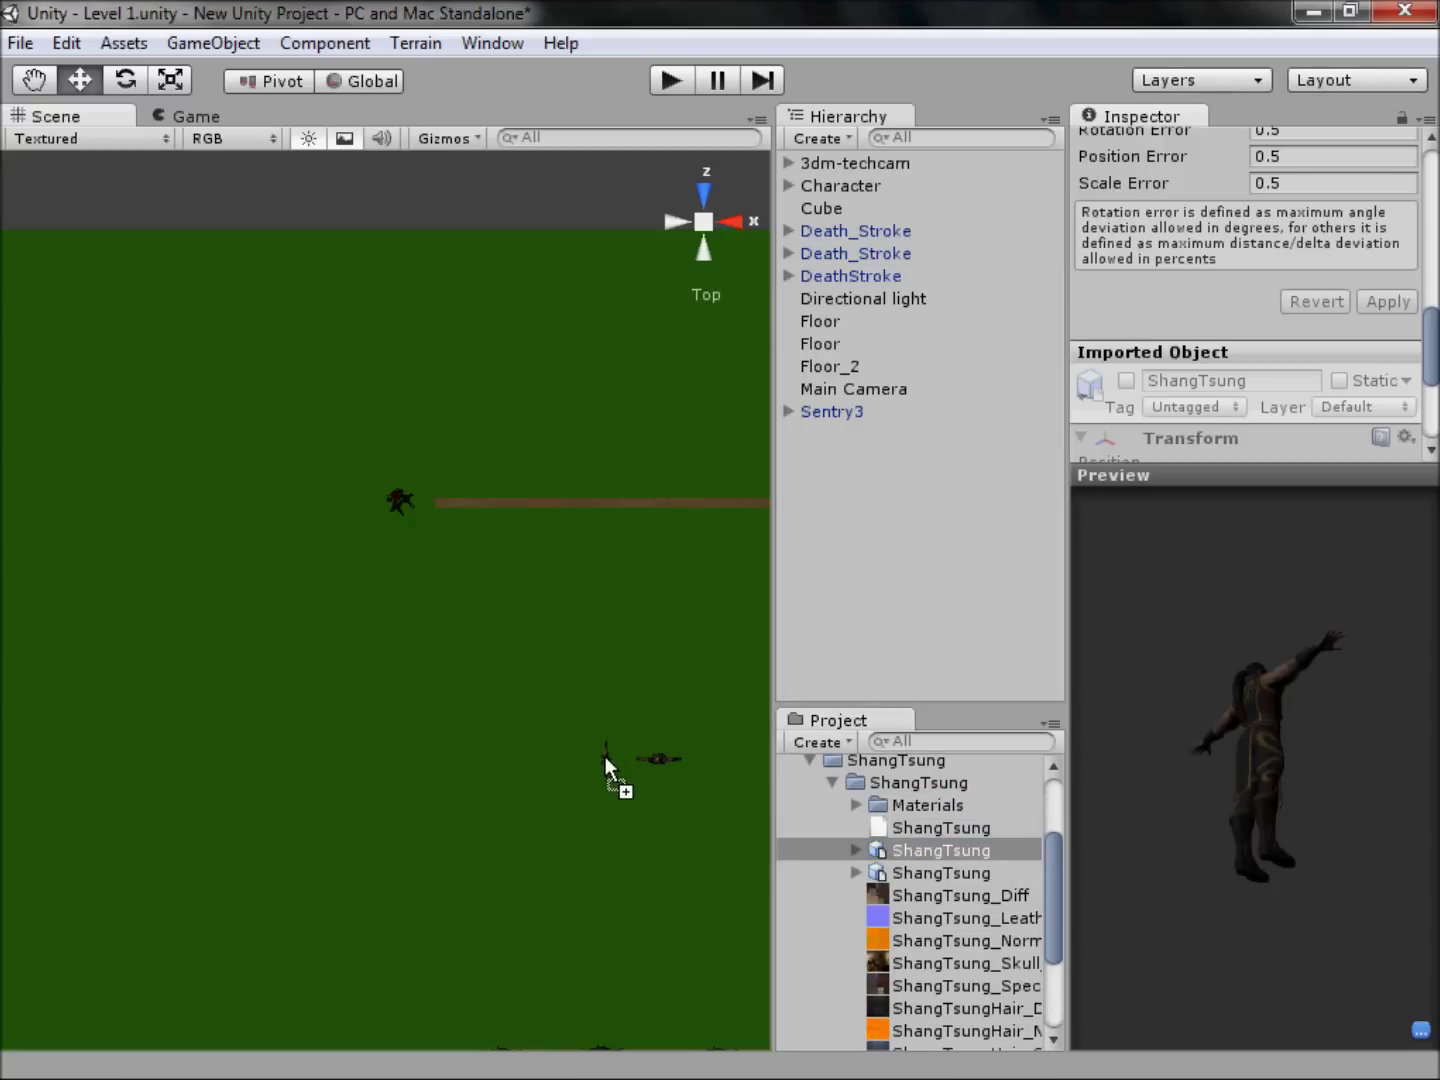
{"action": "left_click_drag", "start_coordinate": [605, 756], "coordinate": [608, 757]}
{"action": "middle_click_drag", "start_coordinate": [705, 641], "coordinate": [459, 238]}
Step: From the back view, reposition ShangTsung next to the Death_Stroke figure at about X -248.50, Y -254.35
{"action": "left_click", "coordinate": [706, 250]}
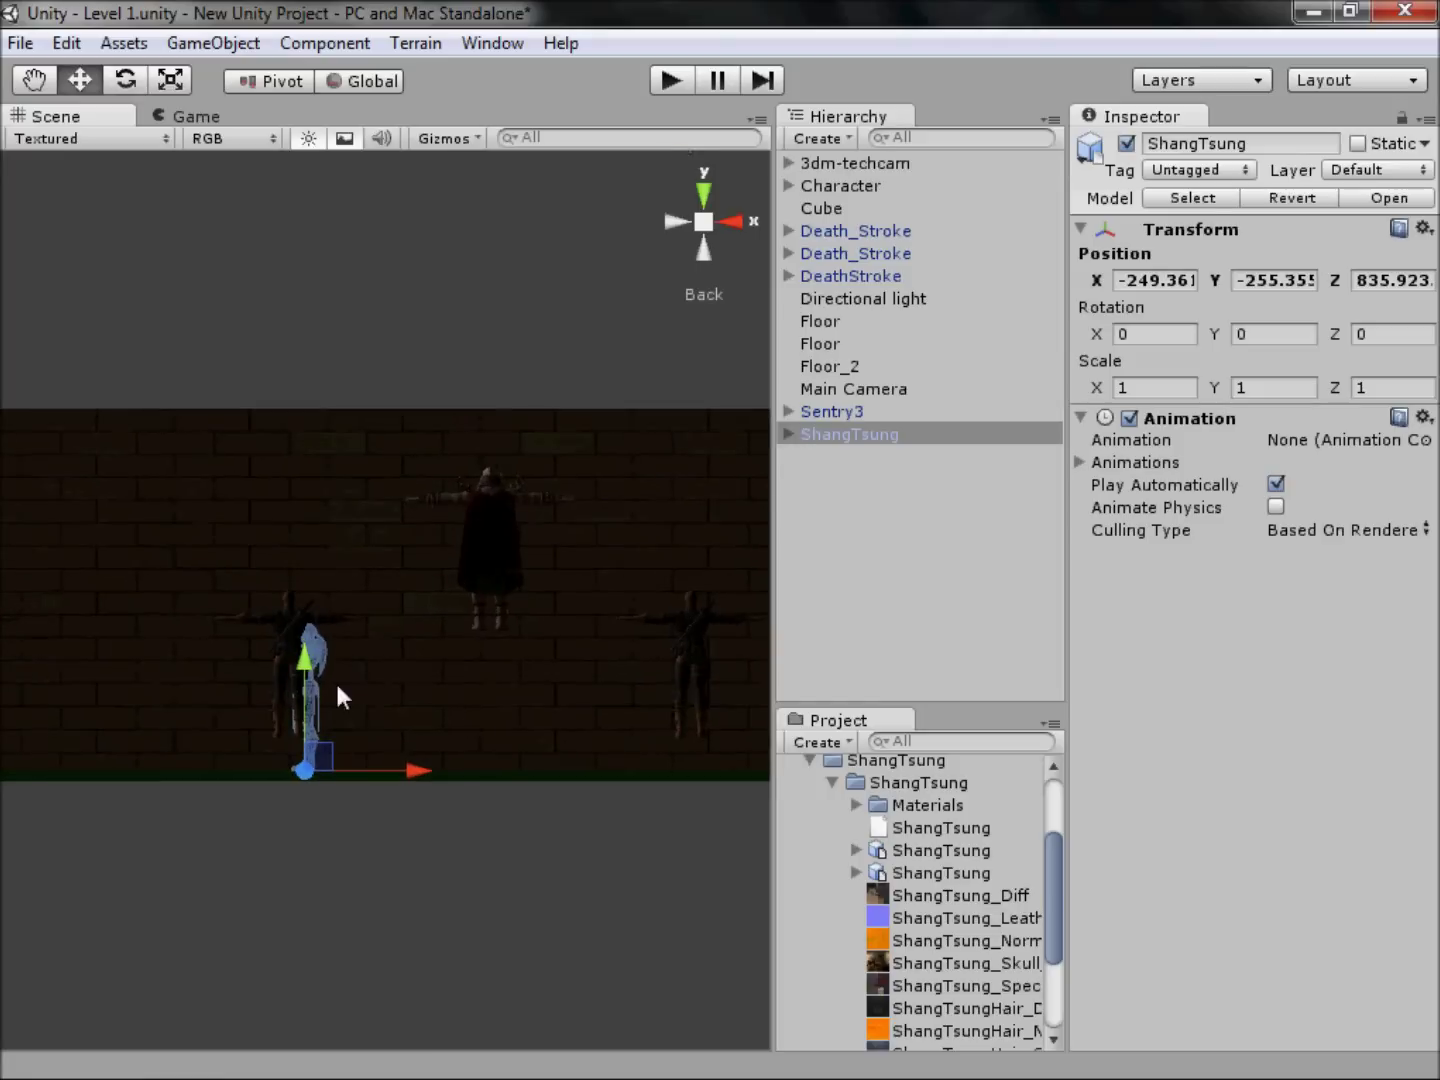
{"action": "left_click_drag", "start_coordinate": [327, 752], "coordinate": [363, 713]}
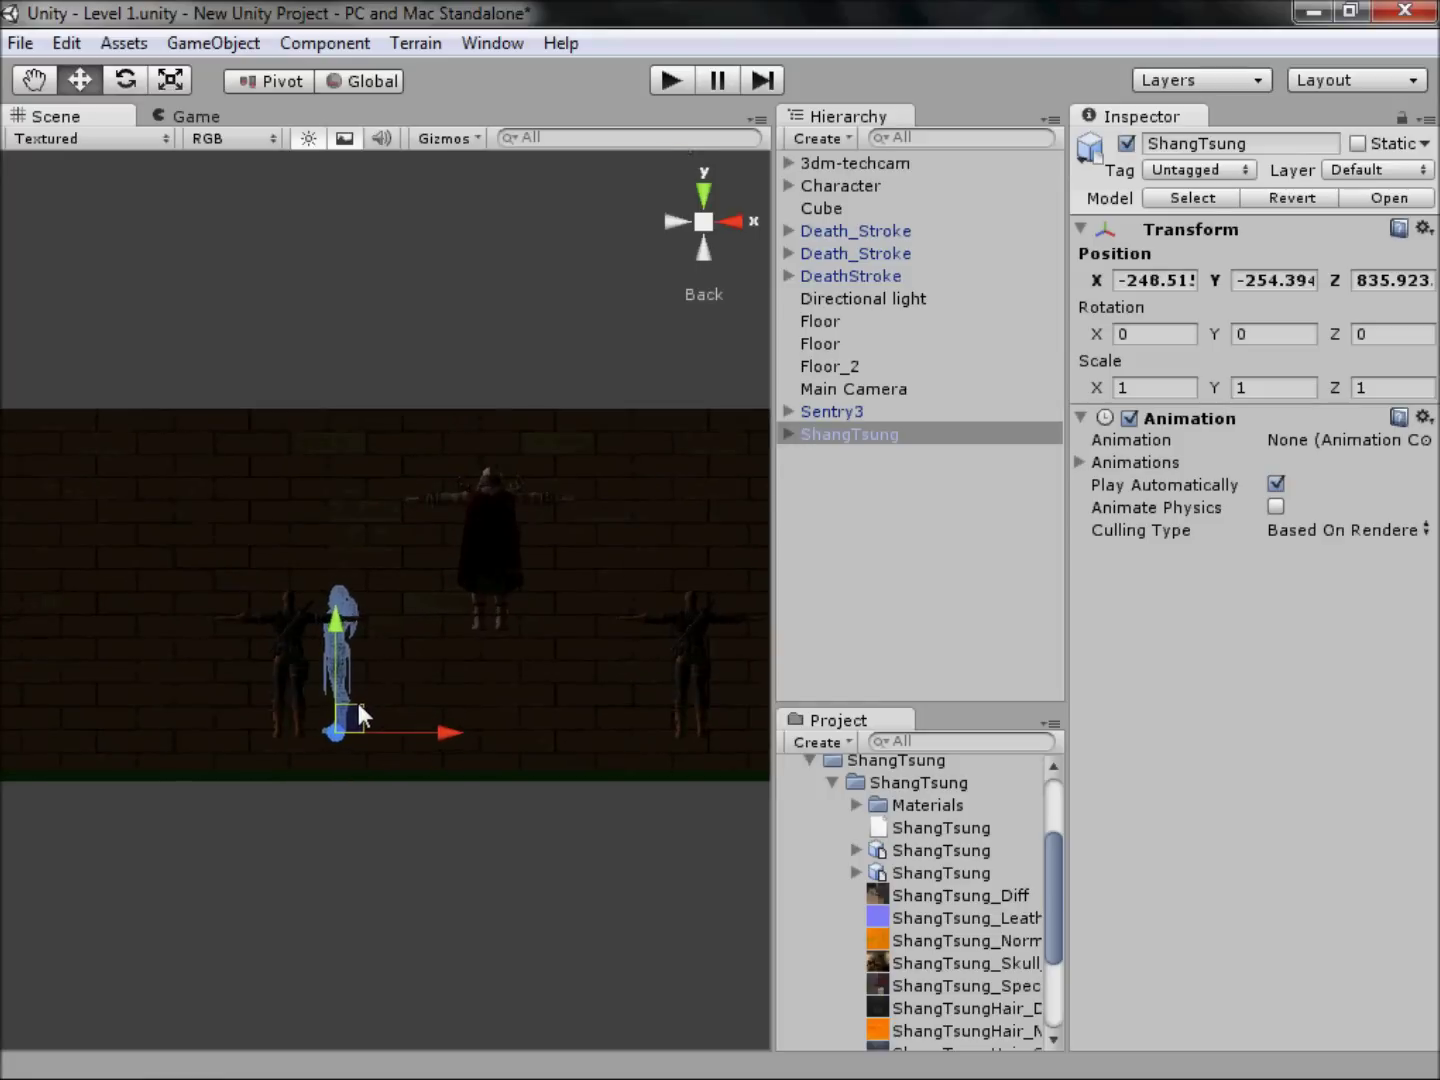
{"action": "key", "text": "f"}
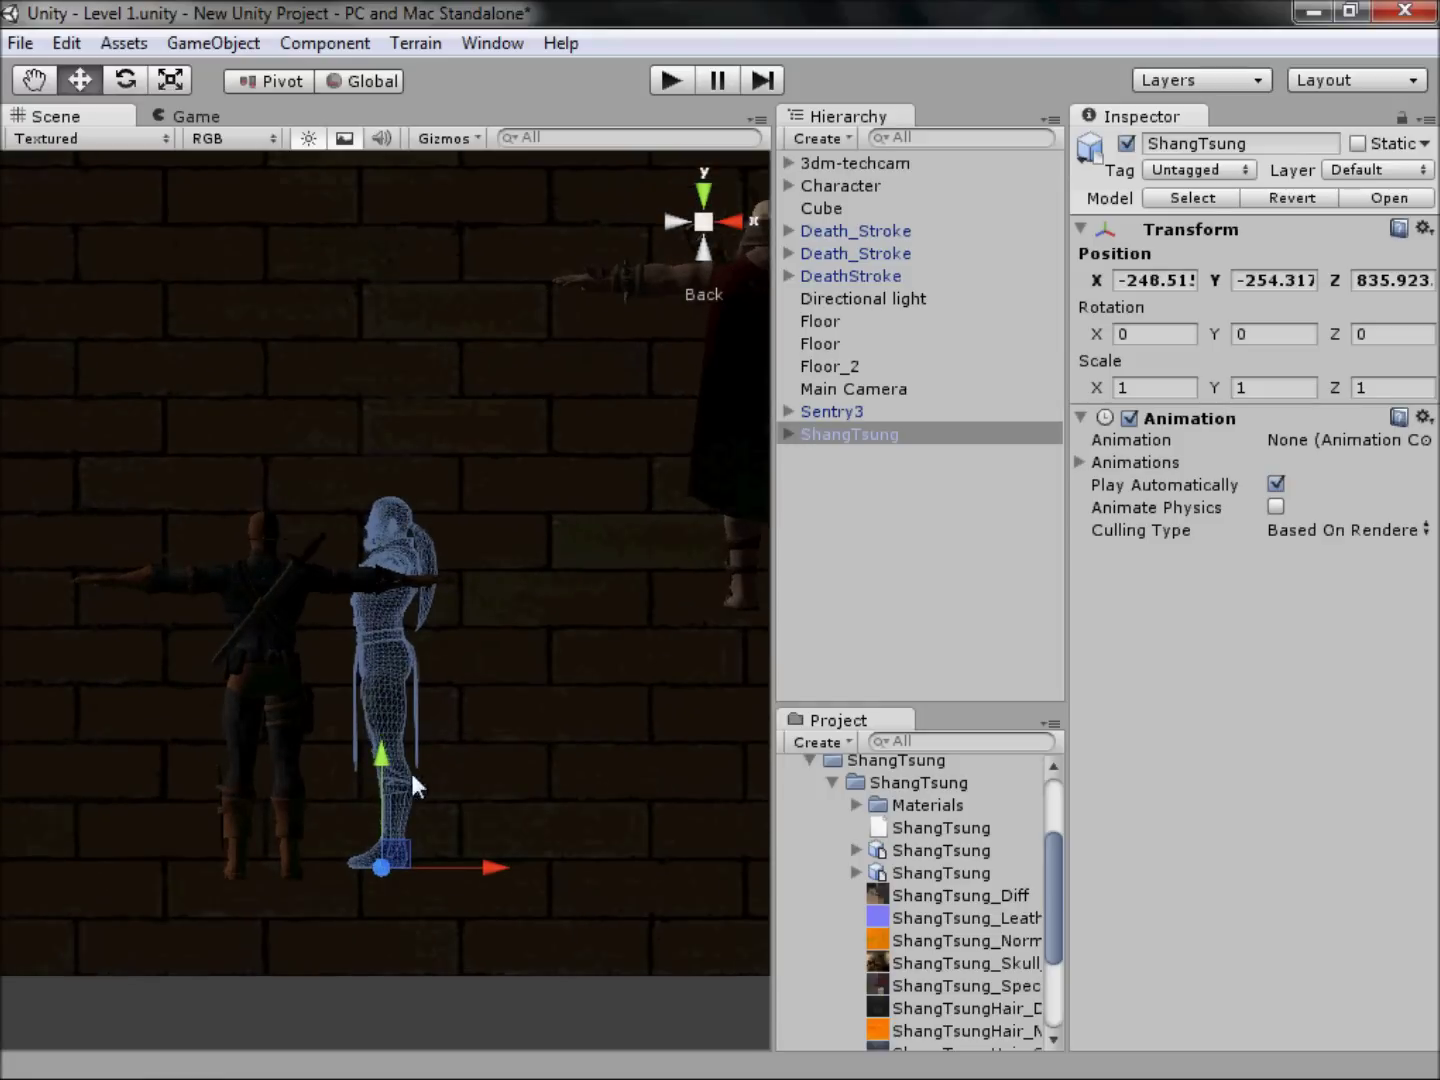
{"action": "left_click_drag", "start_coordinate": [384, 777], "coordinate": [404, 786]}
{"action": "middle_click_drag", "start_coordinate": [430, 845], "coordinate": [243, 941]}
{"action": "scroll", "coordinate": [303, 824], "scroll_direction": "down", "scroll_amount": 3}
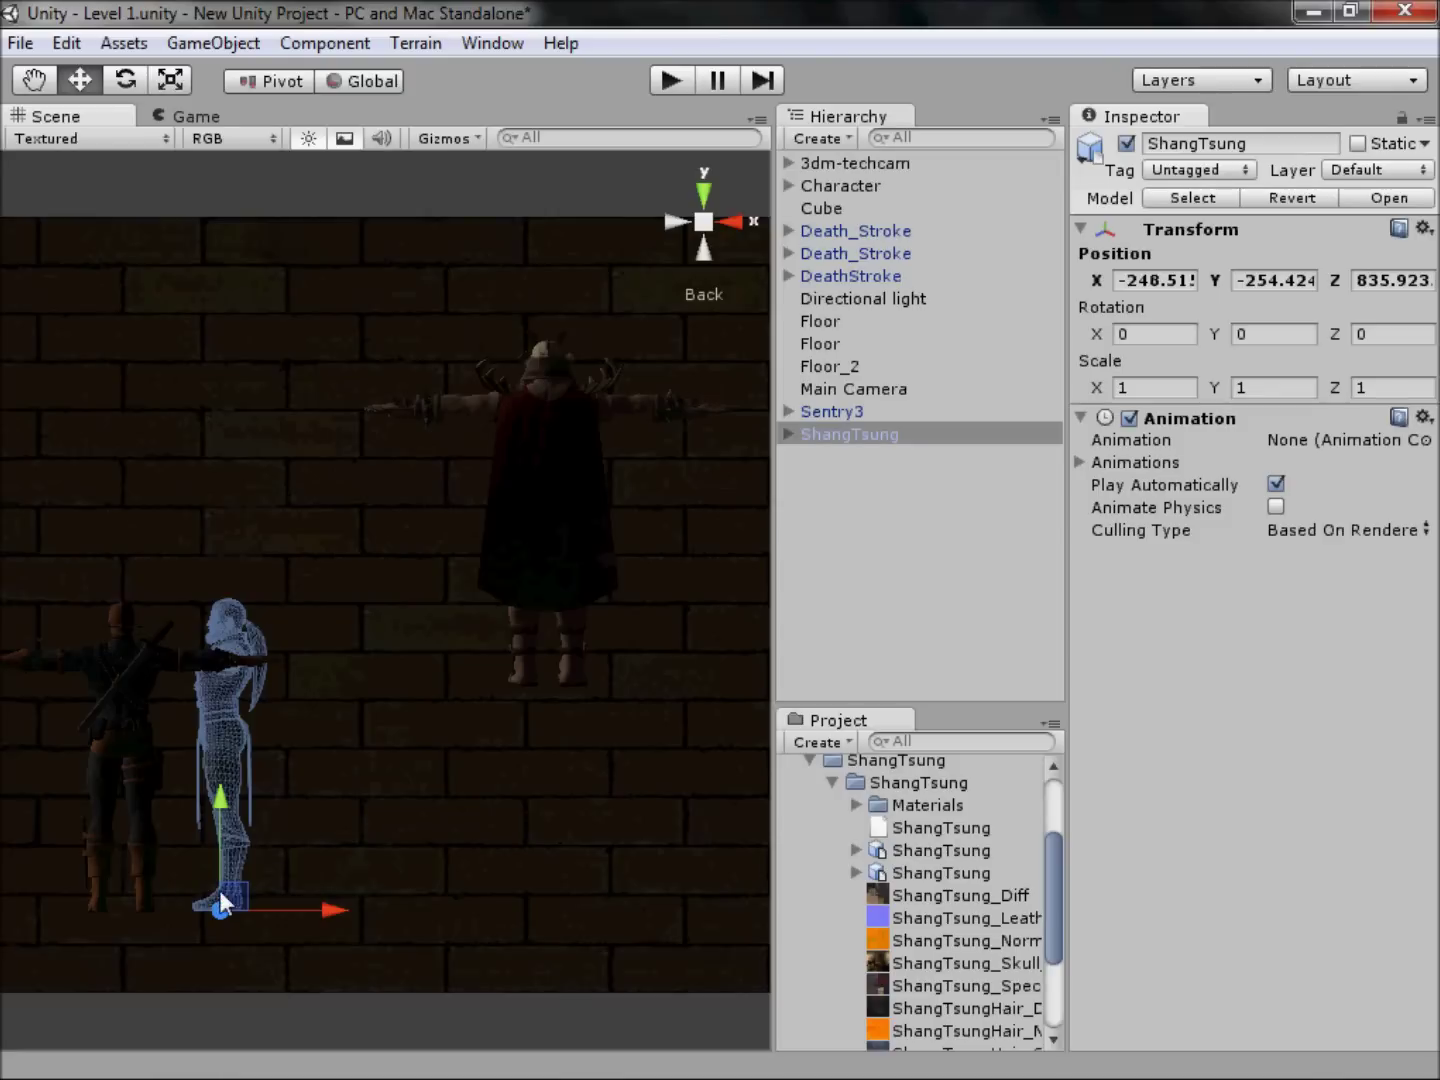
{"action": "left_click_drag", "start_coordinate": [220, 890], "coordinate": [248, 879]}
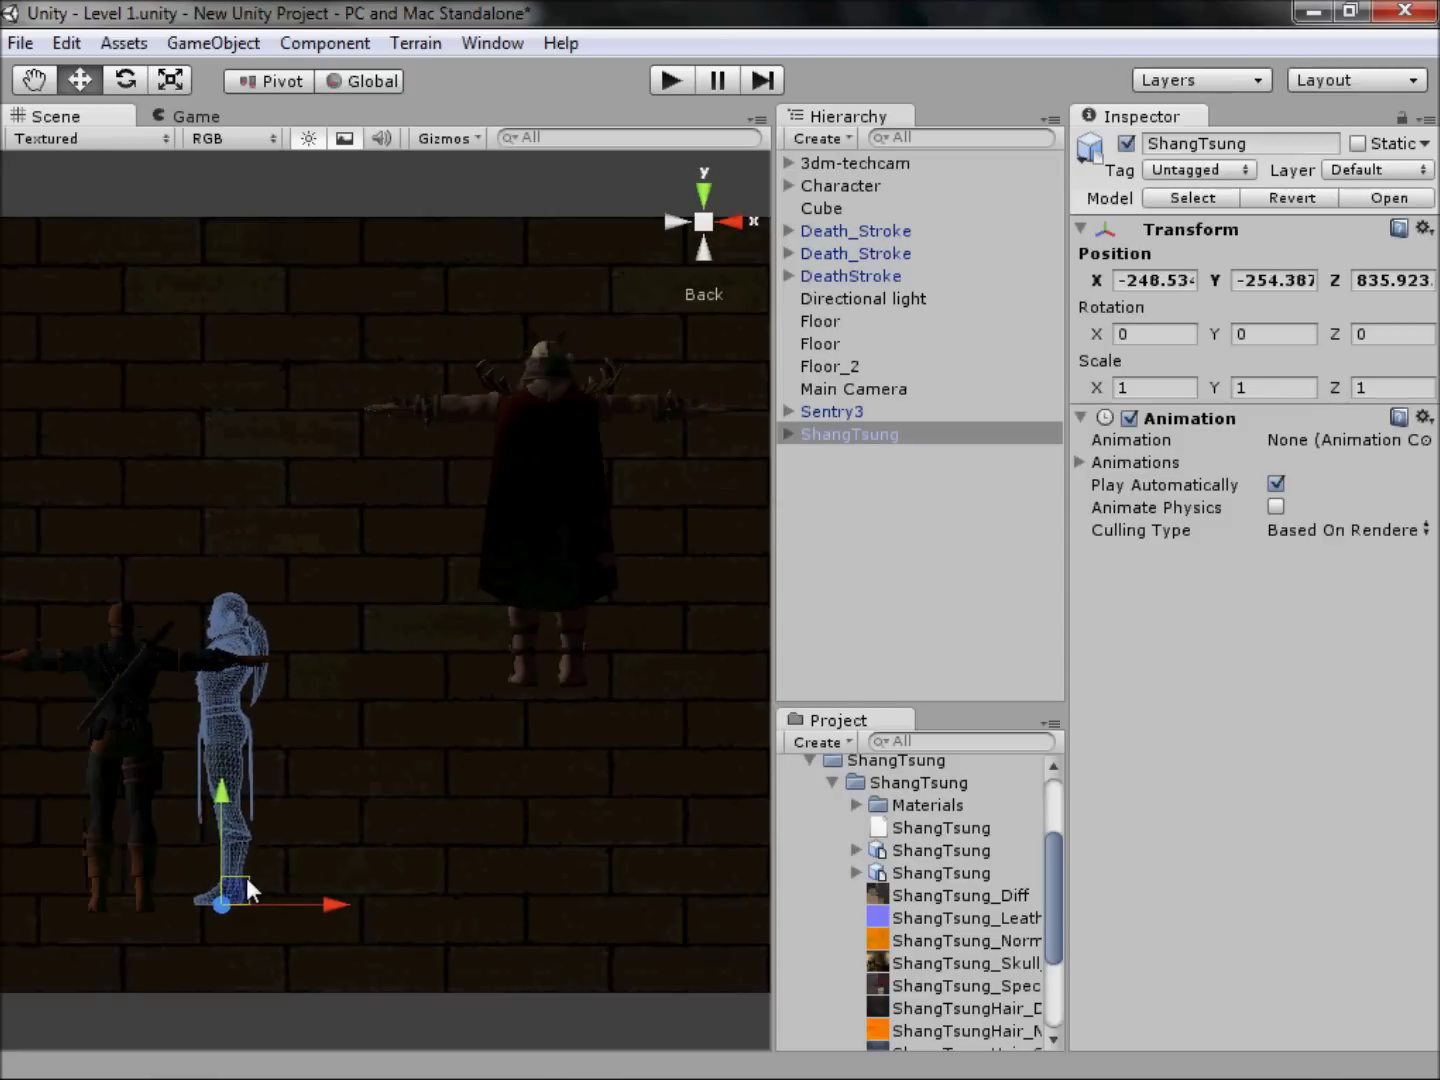
Step: In perspective, move ShangTsung across the grass floor to about X -225.68, Z 831.15
{"action": "left_click", "coordinate": [706, 222]}
{"action": "scroll", "coordinate": [507, 594], "scroll_direction": "down", "scroll_amount": 5}
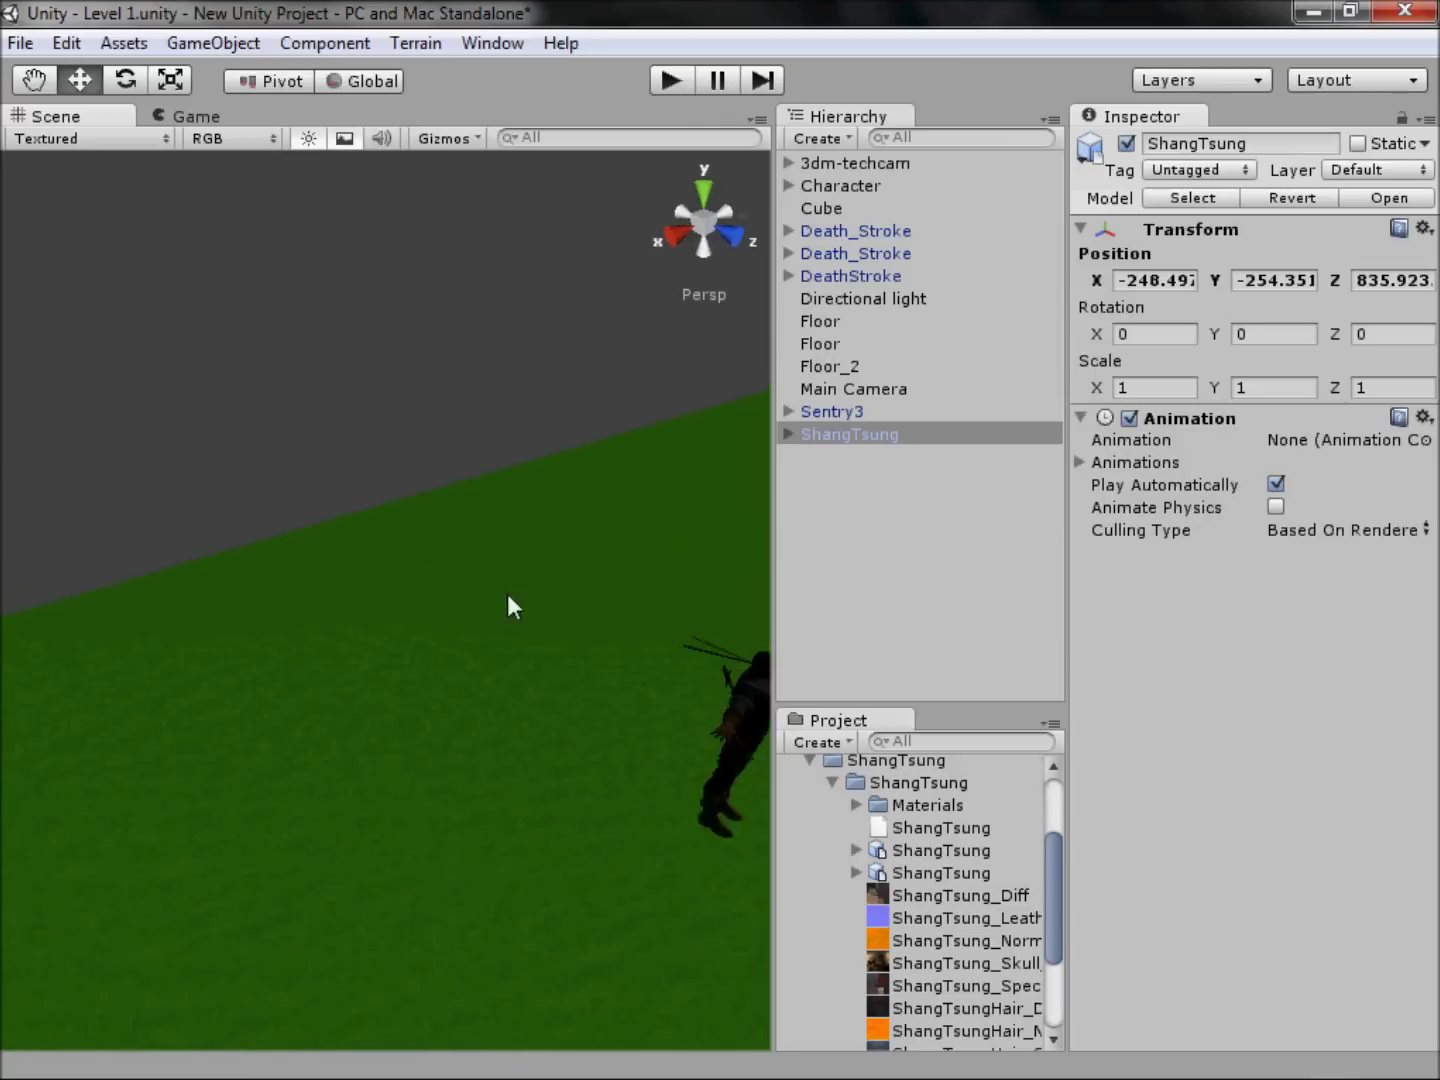
{"action": "middle_click_drag", "start_coordinate": [533, 615], "coordinate": [550, 403]}
{"action": "scroll", "coordinate": [244, 528], "scroll_direction": "down", "scroll_amount": 5}
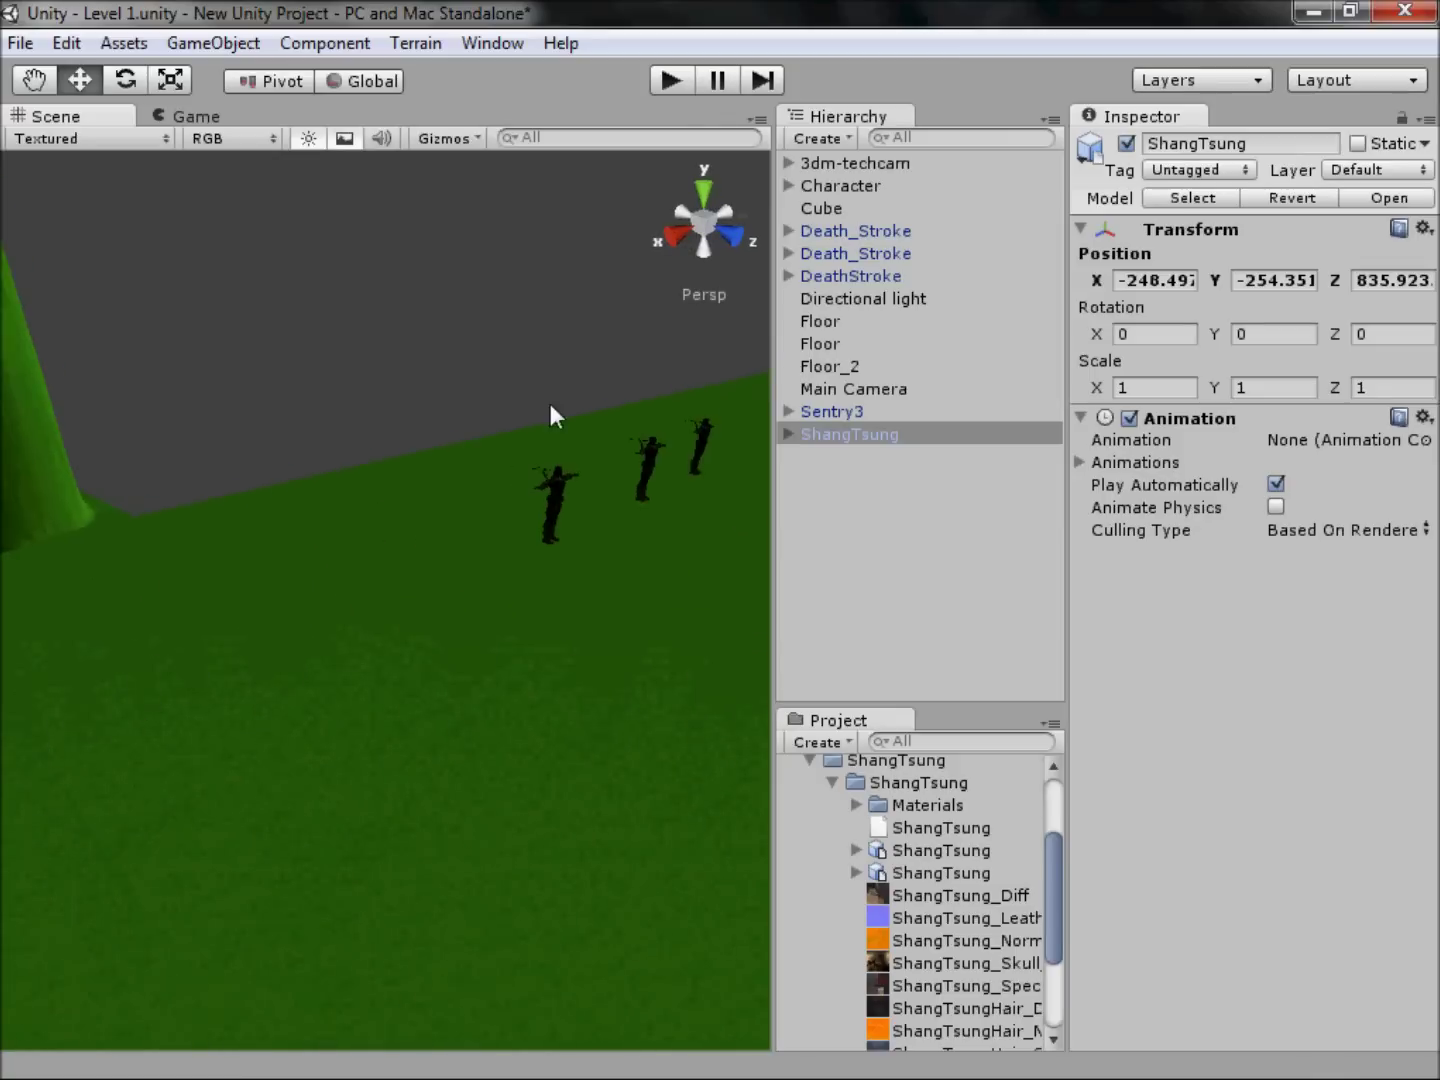
{"action": "scroll", "coordinate": [665, 385], "scroll_direction": "down", "scroll_amount": 5}
{"action": "middle_click_drag", "start_coordinate": [466, 435], "coordinate": [321, 472]}
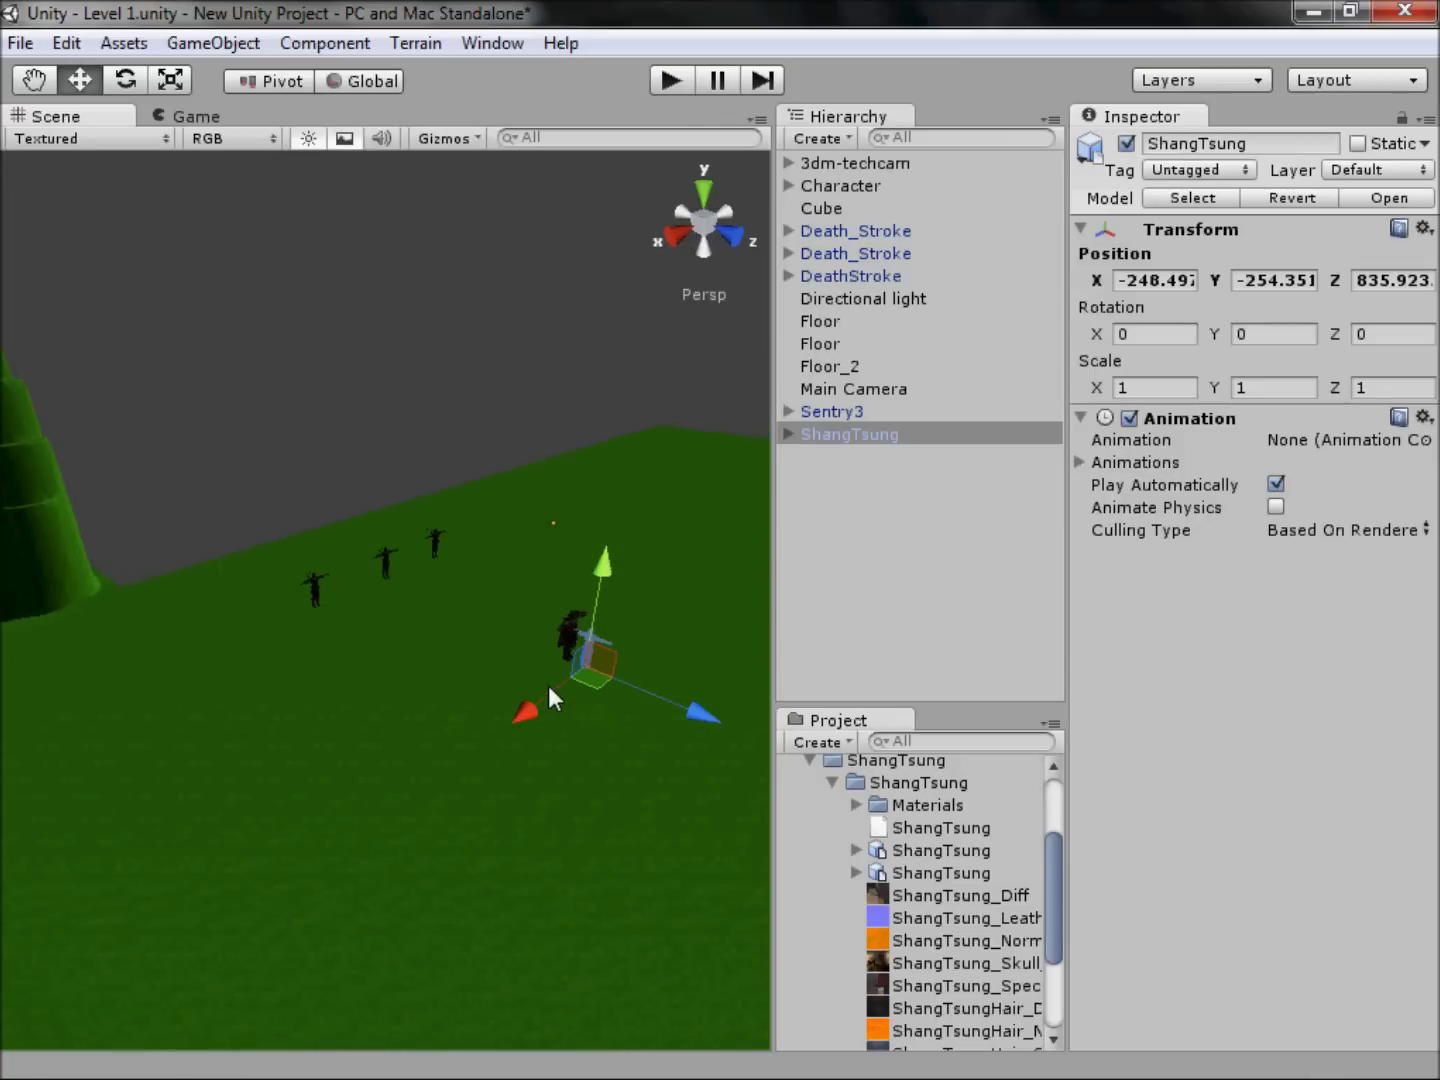
{"action": "left_click_drag", "start_coordinate": [540, 713], "coordinate": [268, 925]}
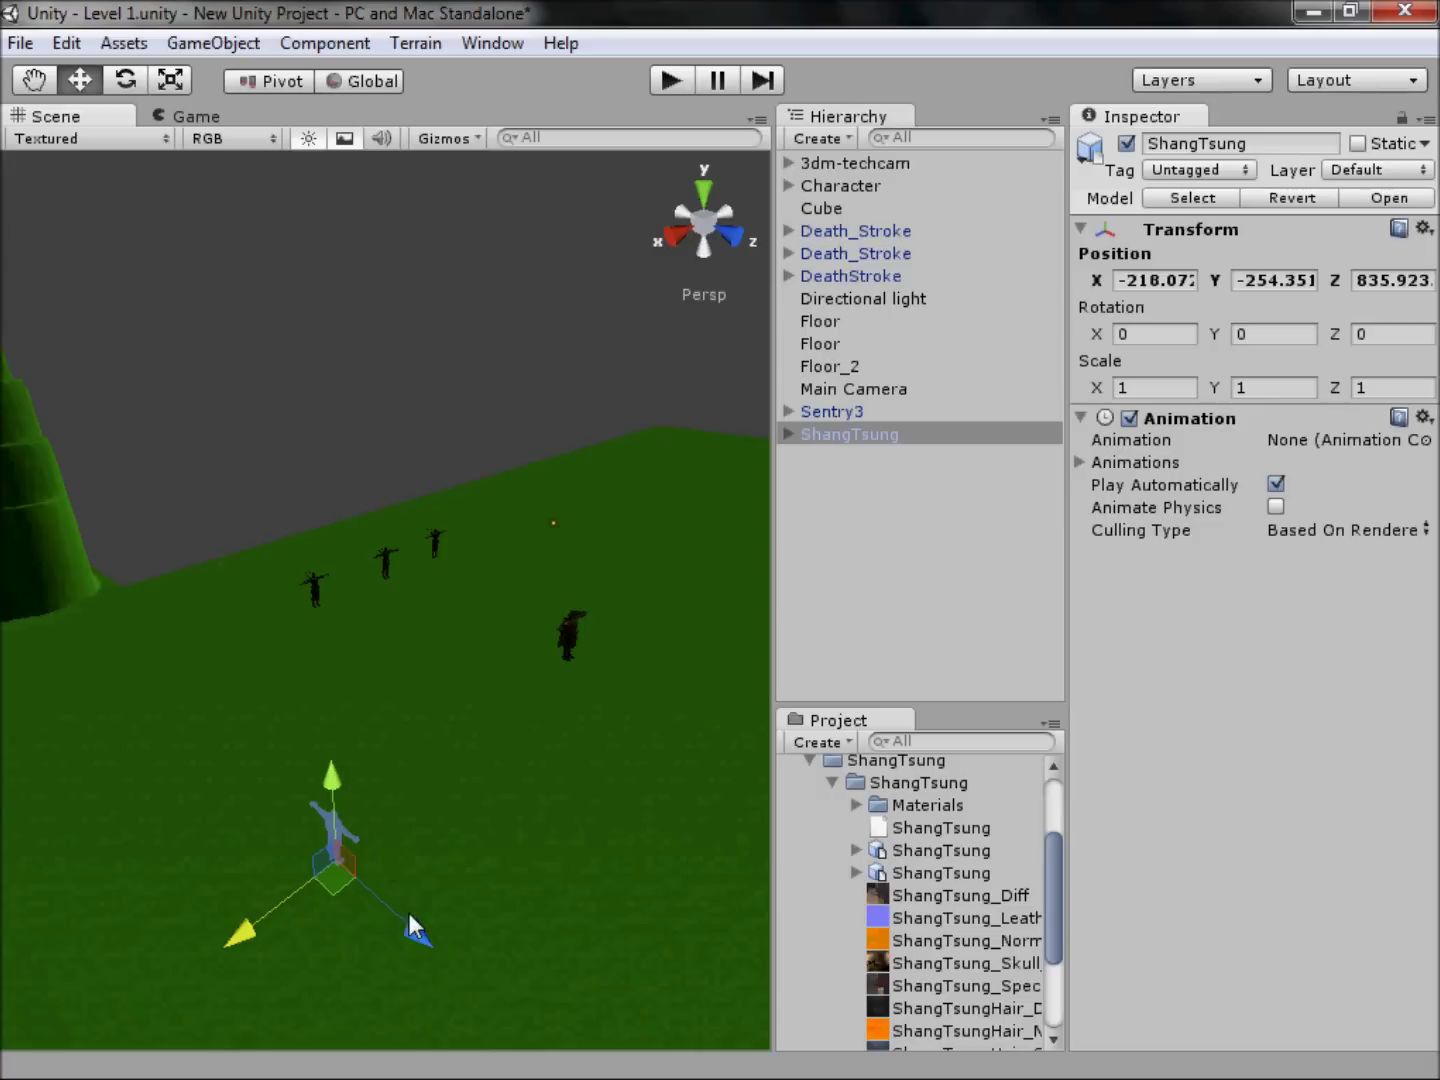
{"action": "left_click_drag", "start_coordinate": [411, 925], "coordinate": [298, 819]}
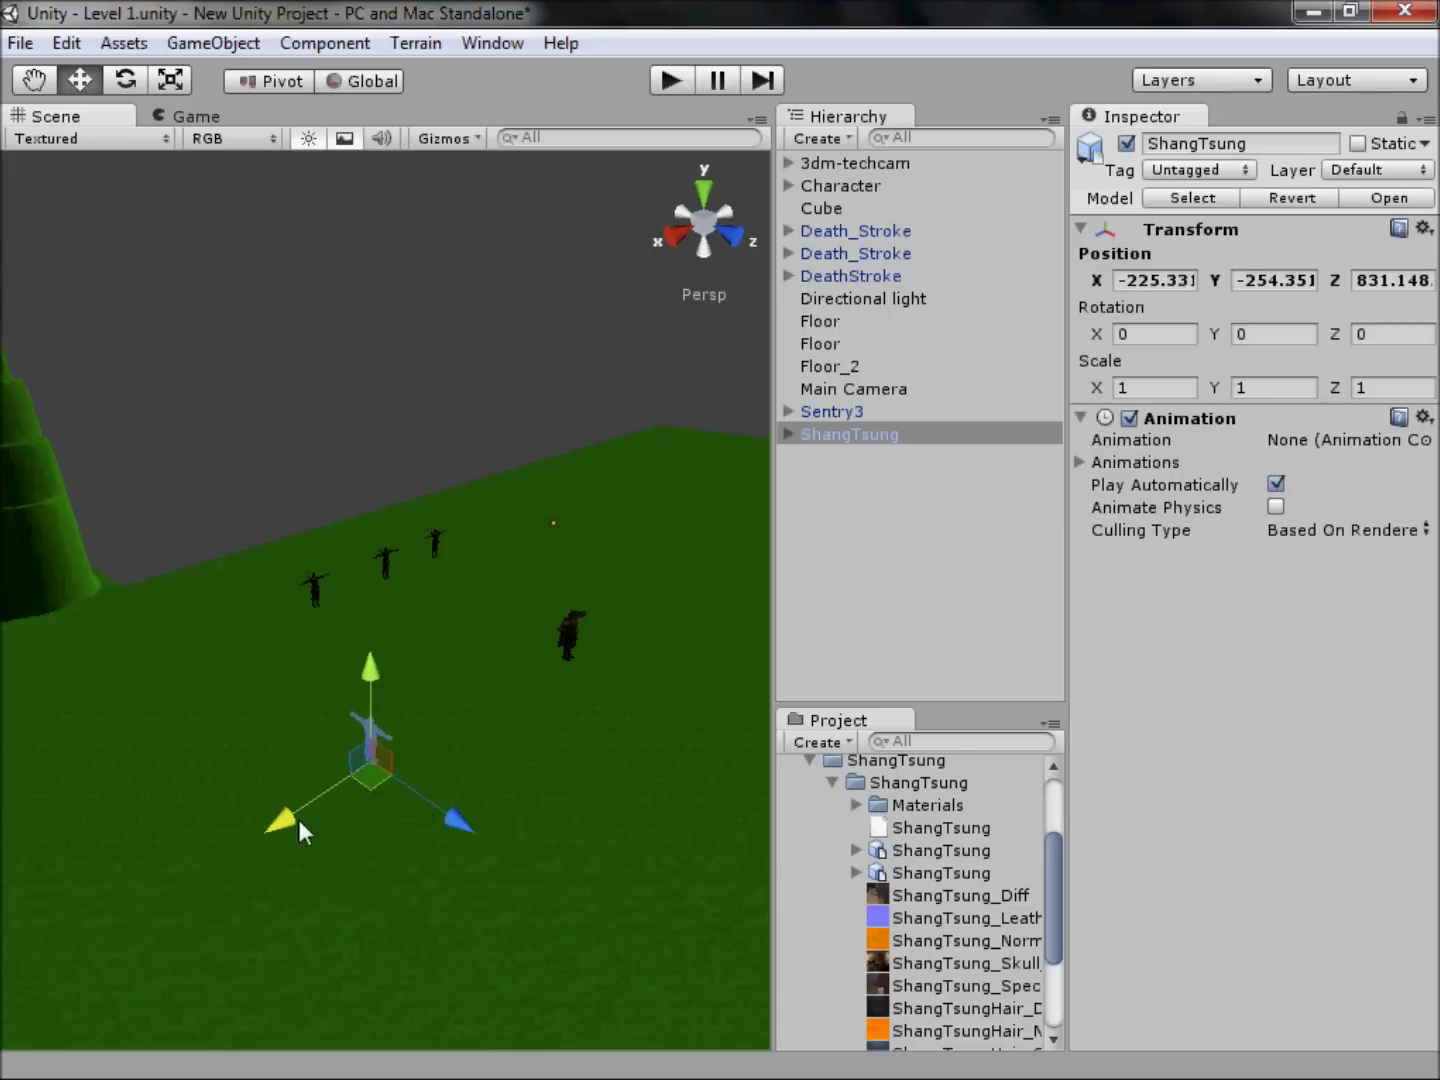
Step: From the left view, lower ShangTsung onto the floor at about Y -255.32 and return to perspective
{"action": "left_click", "coordinate": [726, 213]}
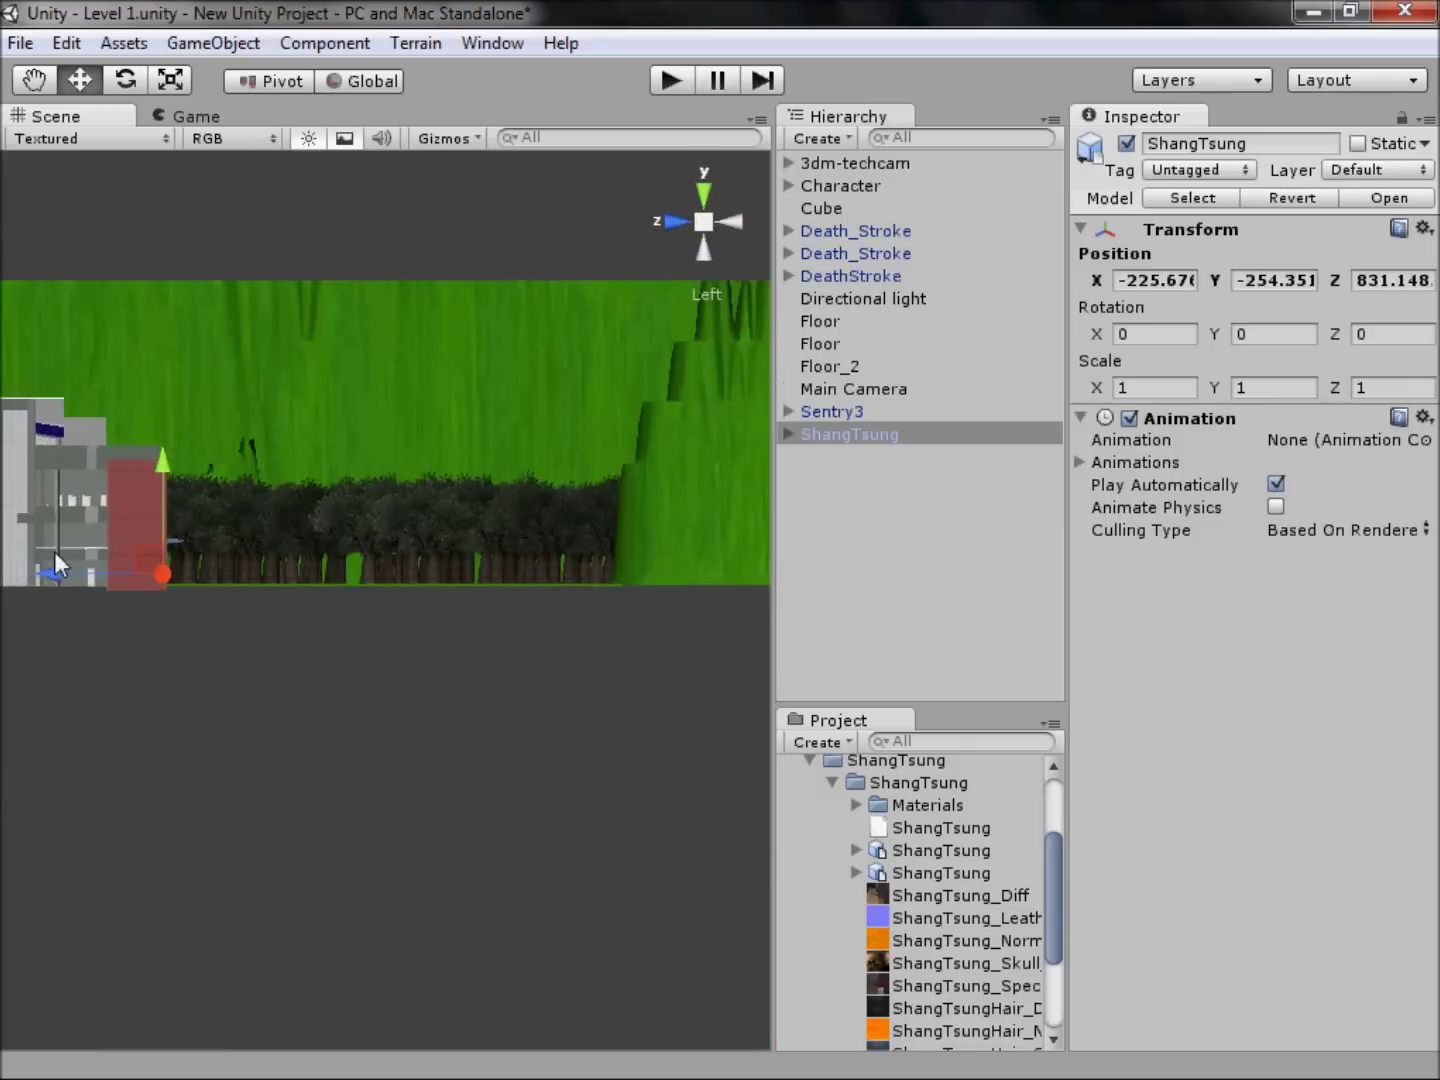
{"action": "scroll", "coordinate": [476, 448], "scroll_direction": "up", "scroll_amount": 6}
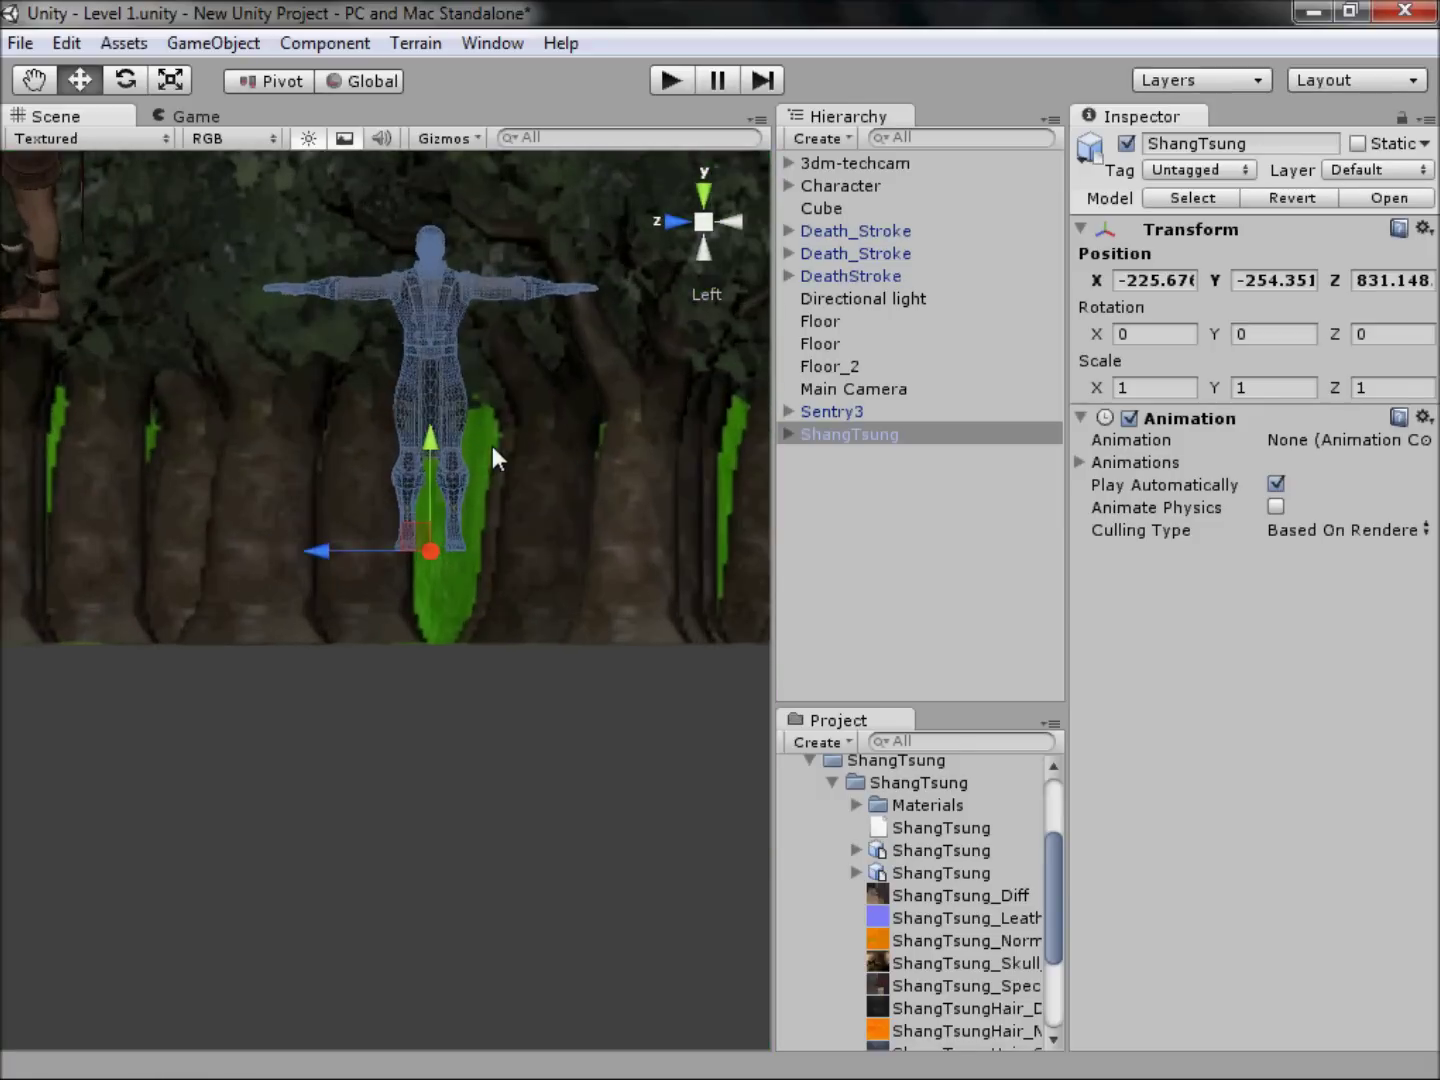
{"action": "scroll", "coordinate": [374, 599], "scroll_direction": "down", "scroll_amount": 3}
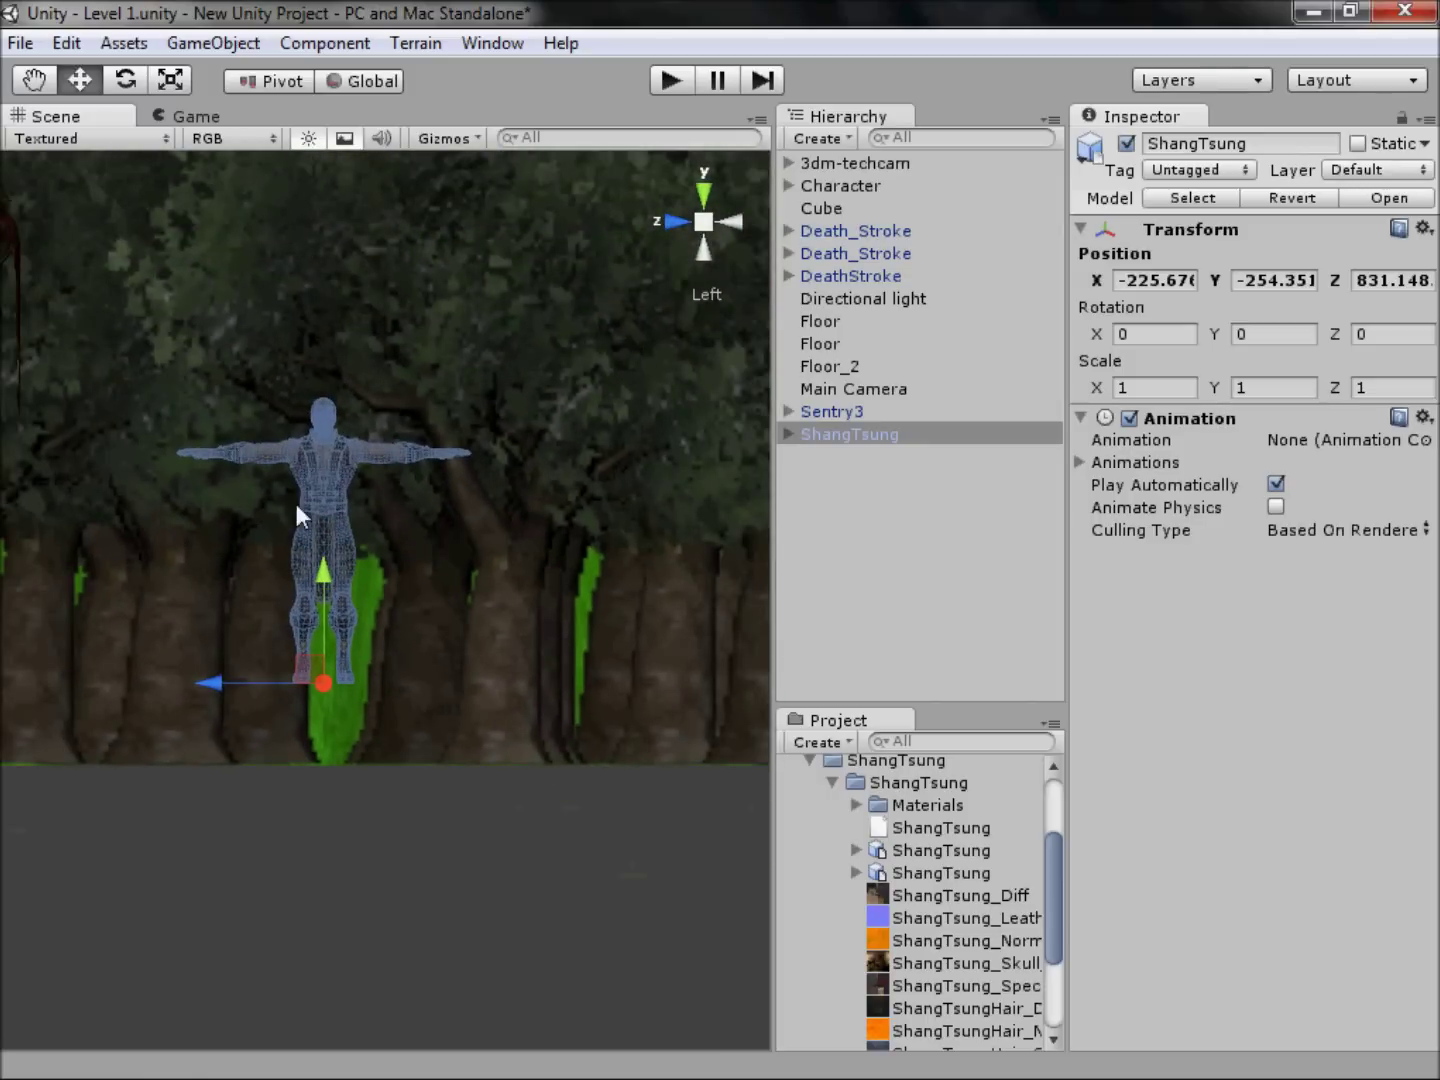
{"action": "left_click_drag", "start_coordinate": [329, 578], "coordinate": [336, 644]}
{"action": "left_click", "coordinate": [701, 224]}
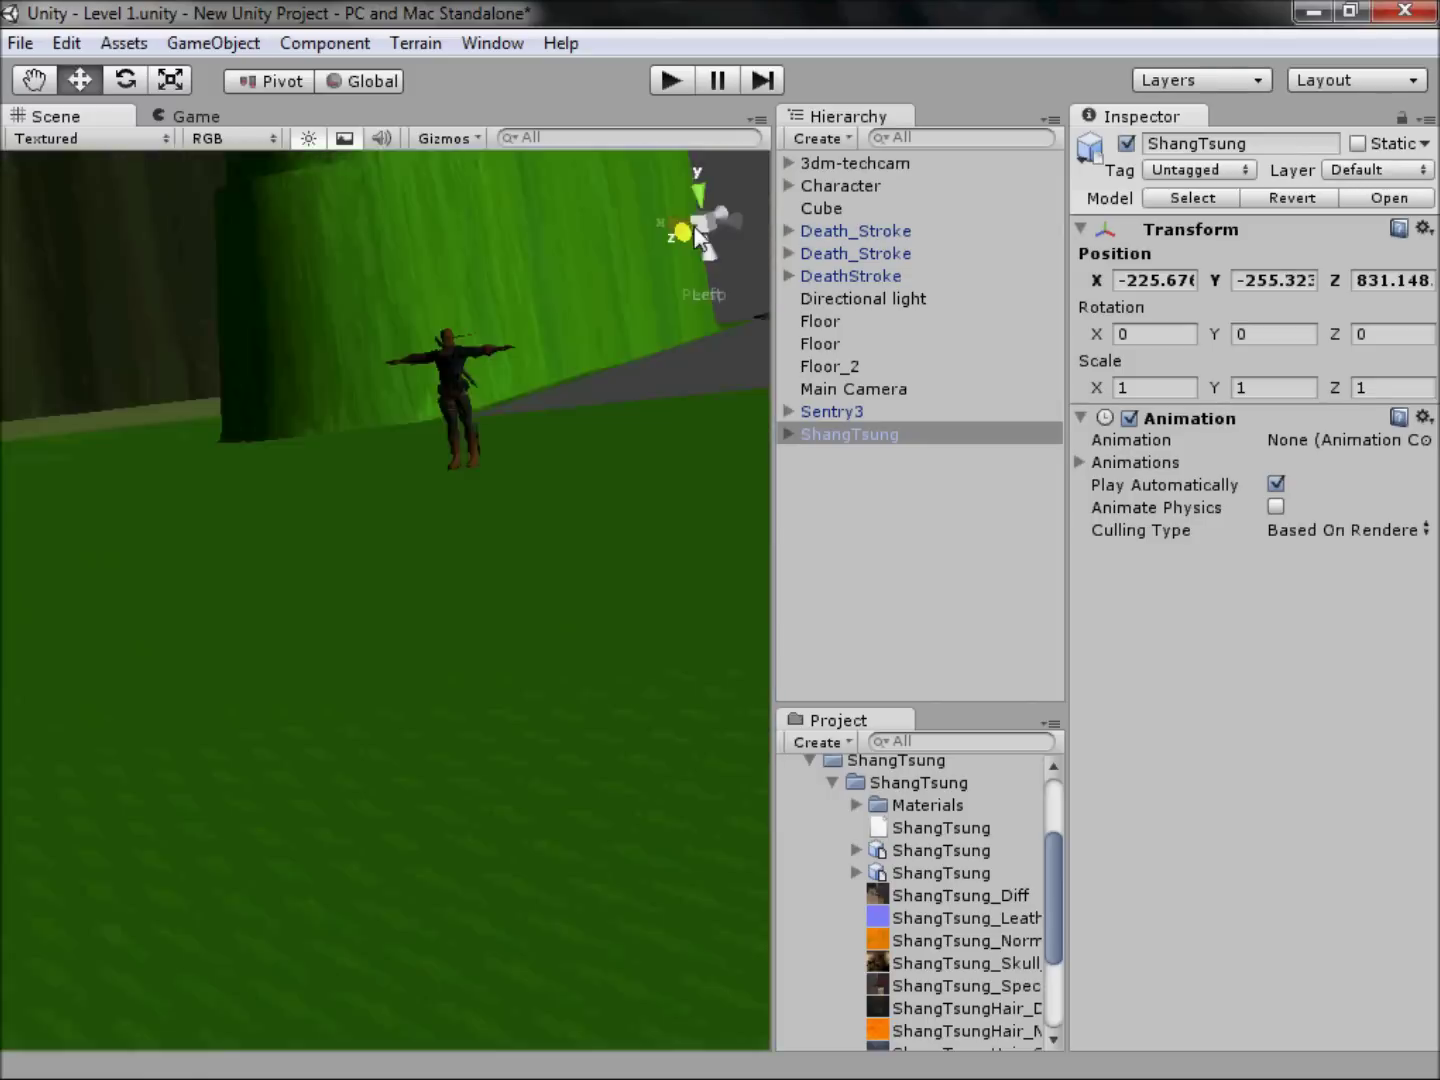
Step: From the right view, lower the two Death_Stroke figures and the DeathStroke figure together onto the floor at about Y -255.31
{"action": "scroll", "coordinate": [454, 381], "scroll_direction": "up", "scroll_amount": 3}
{"action": "scroll", "coordinate": [452, 375], "scroll_direction": "down", "scroll_amount": 2}
{"action": "middle_click_drag", "start_coordinate": [452, 379], "coordinate": [451, 358]}
{"action": "left_click_drag", "start_coordinate": [451, 358], "coordinate": [935, 656], "text": "alt"}
{"action": "left_click", "coordinate": [682, 234]}
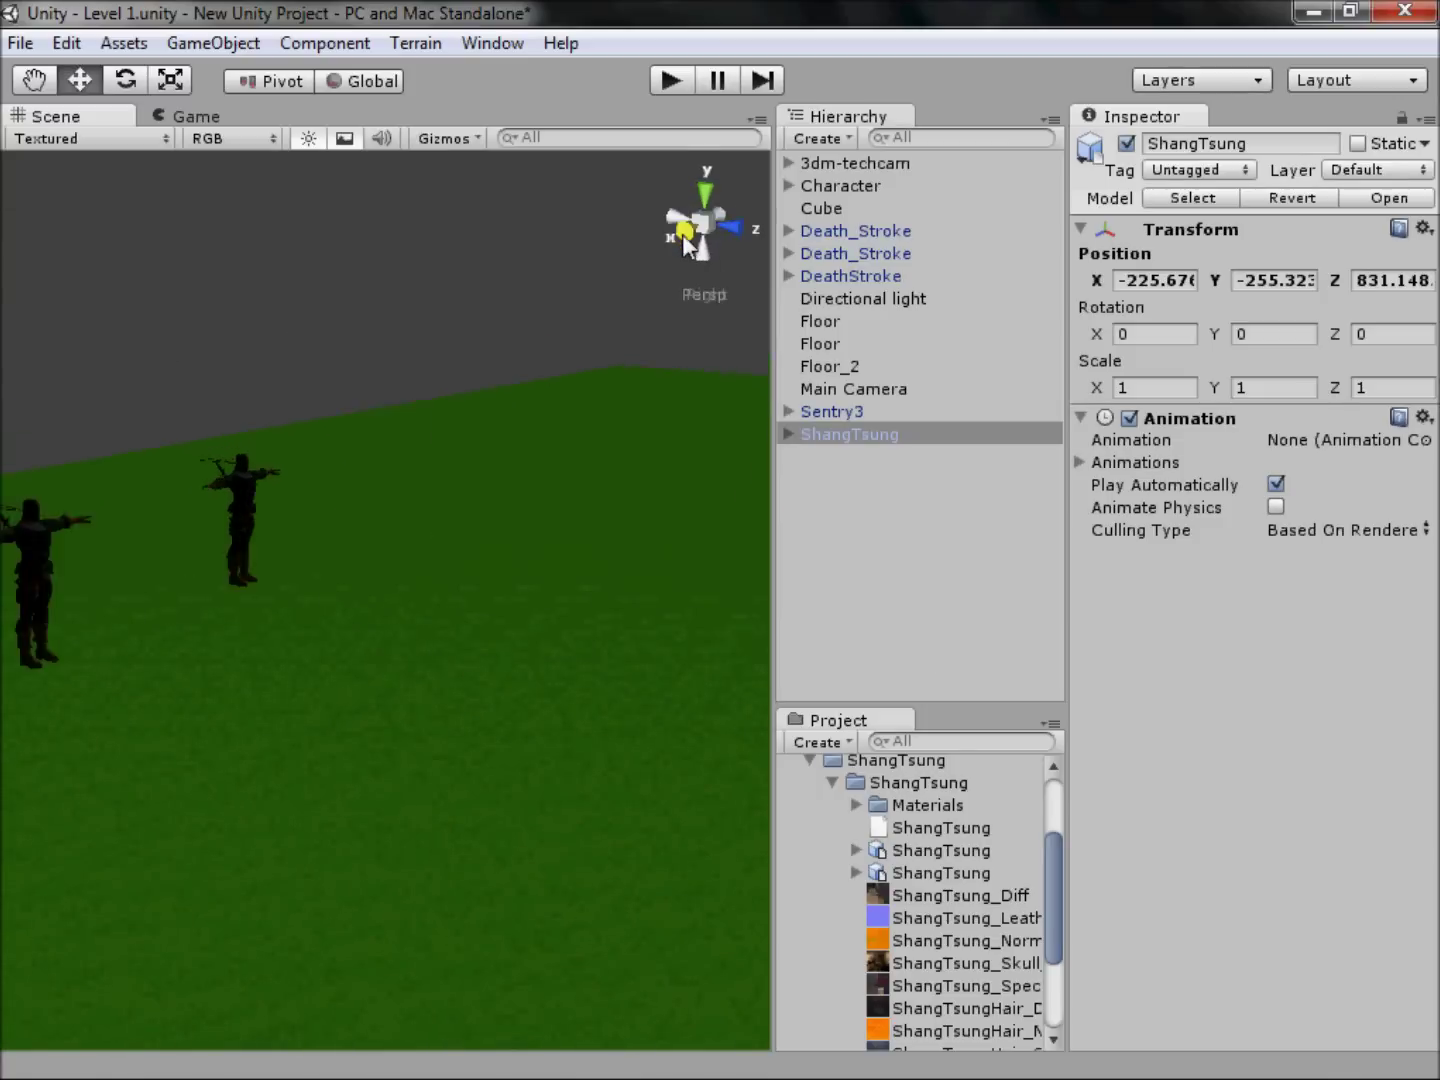
{"action": "middle_click_drag", "start_coordinate": [272, 432], "coordinate": [1219, 121]}
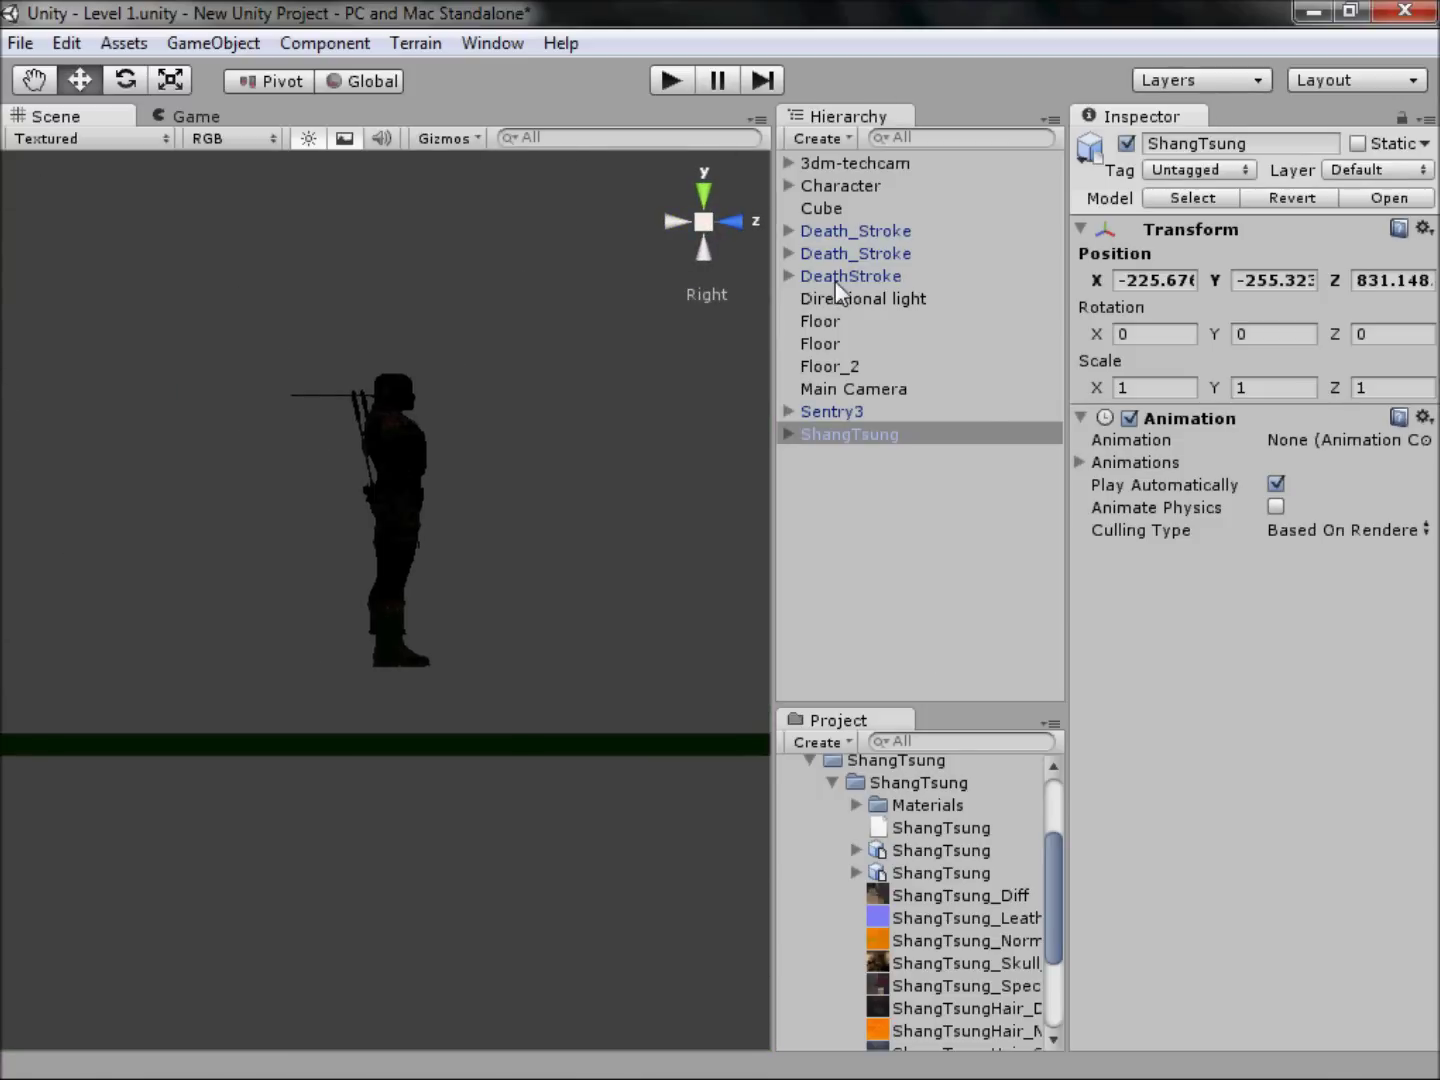
{"action": "left_click", "coordinate": [866, 231]}
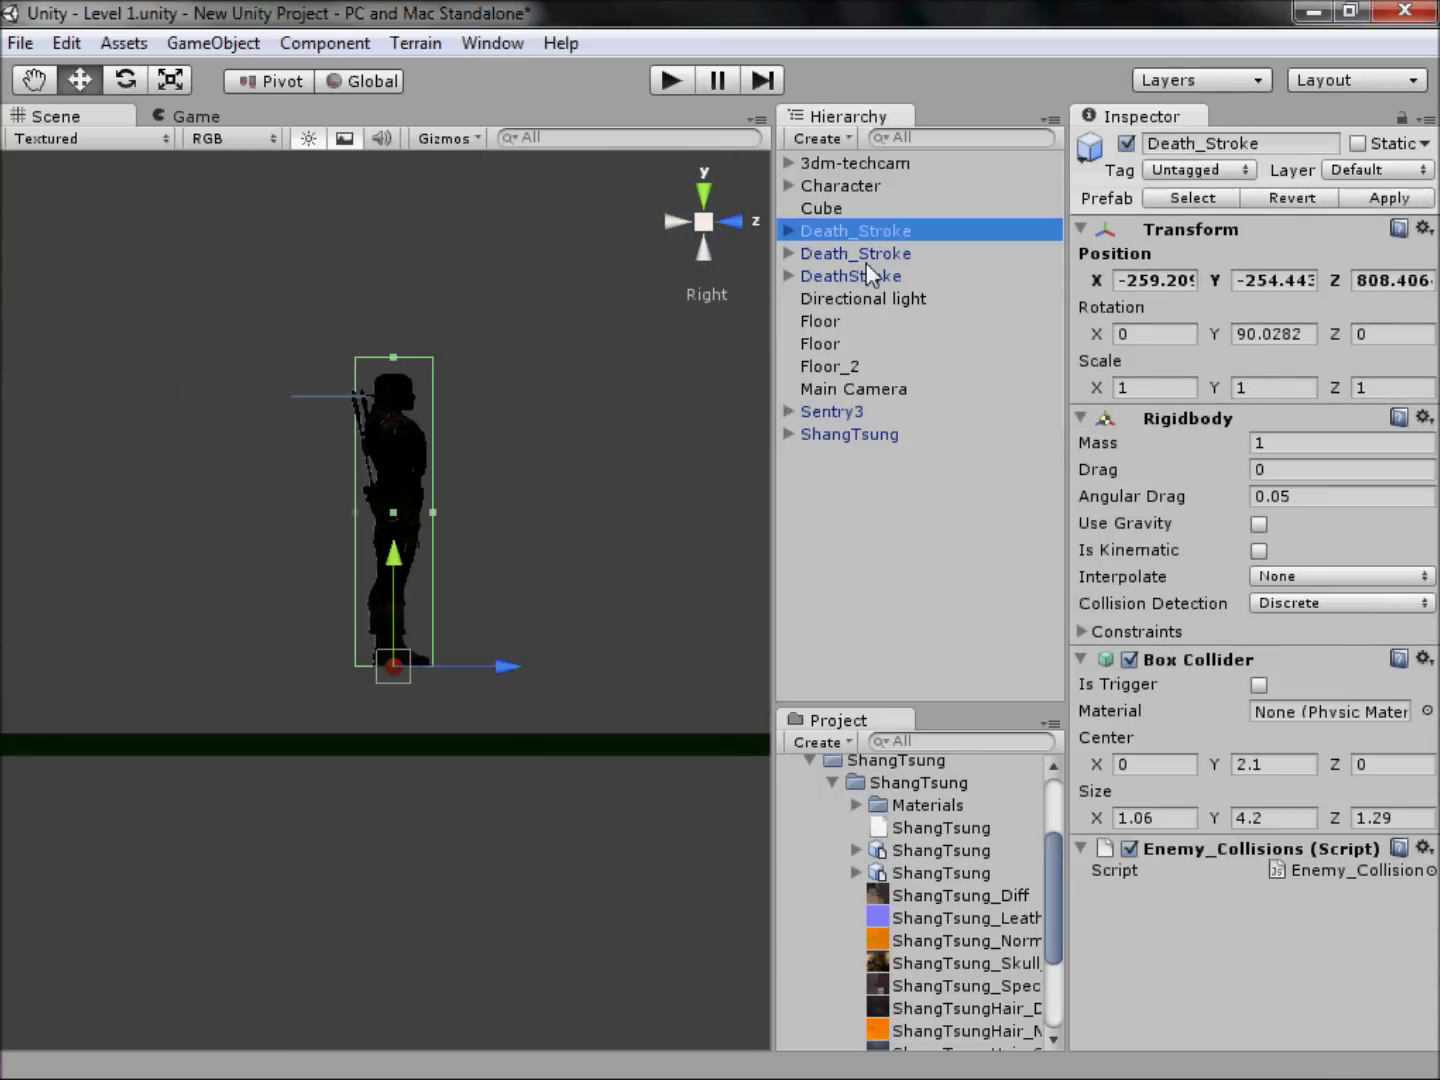
{"action": "left_click", "coordinate": [861, 274], "text": "shift"}
{"action": "left_click_drag", "start_coordinate": [397, 554], "coordinate": [418, 629]}
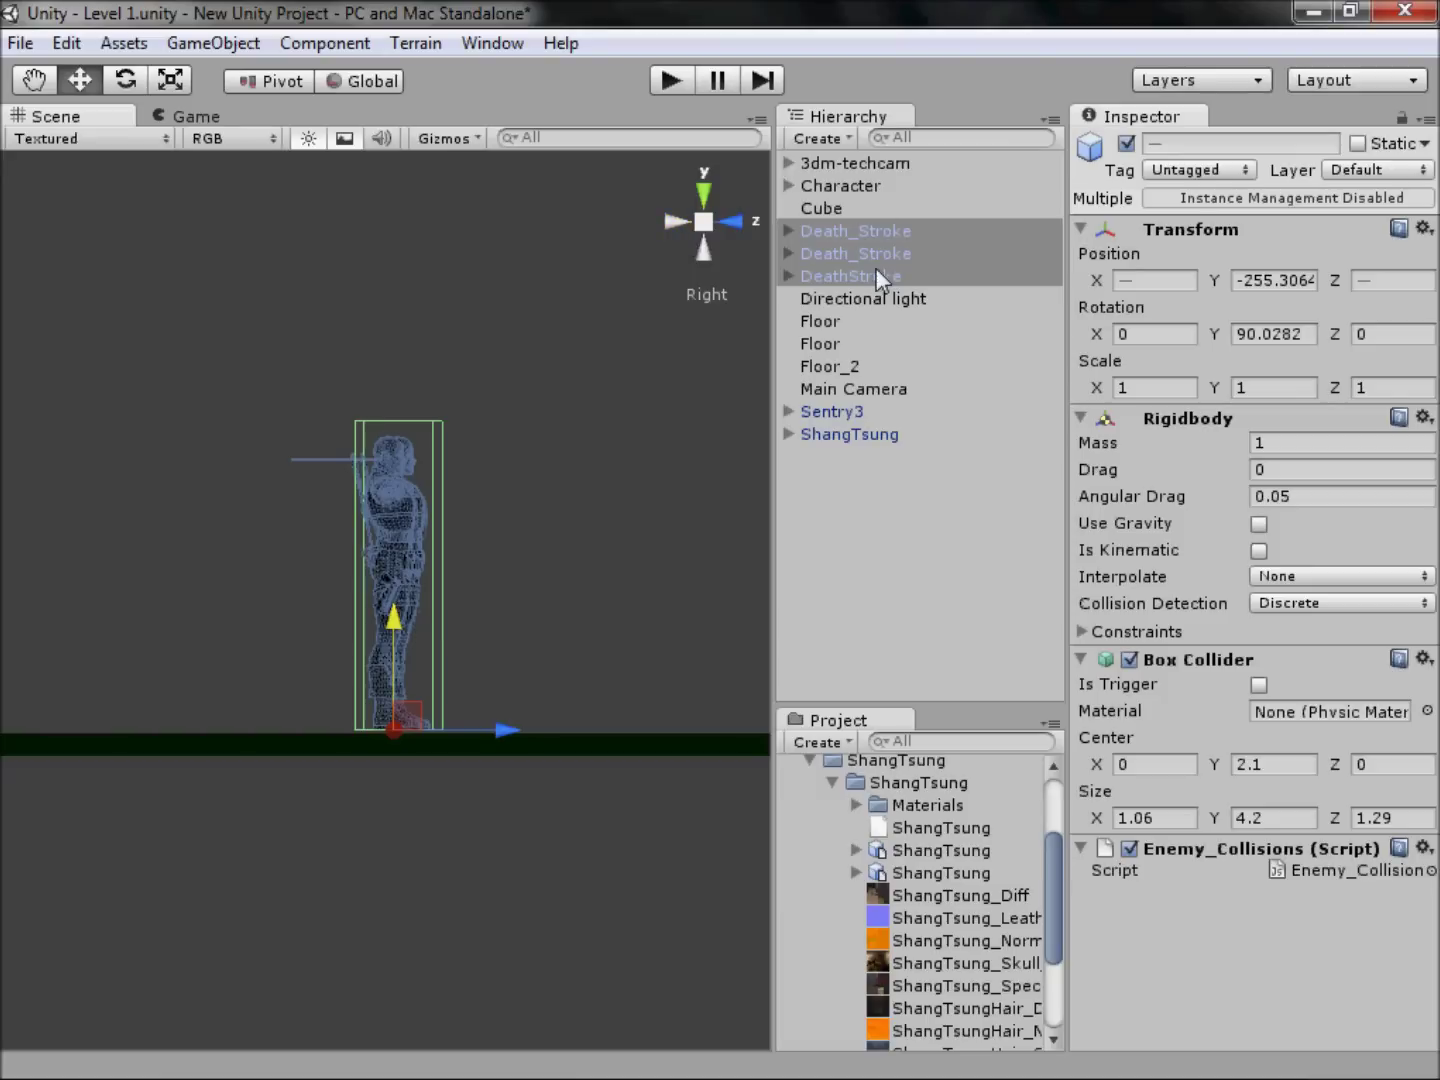
Step: Add a Box Collider component to the ShangTsung character
{"action": "left_click", "coordinate": [864, 433]}
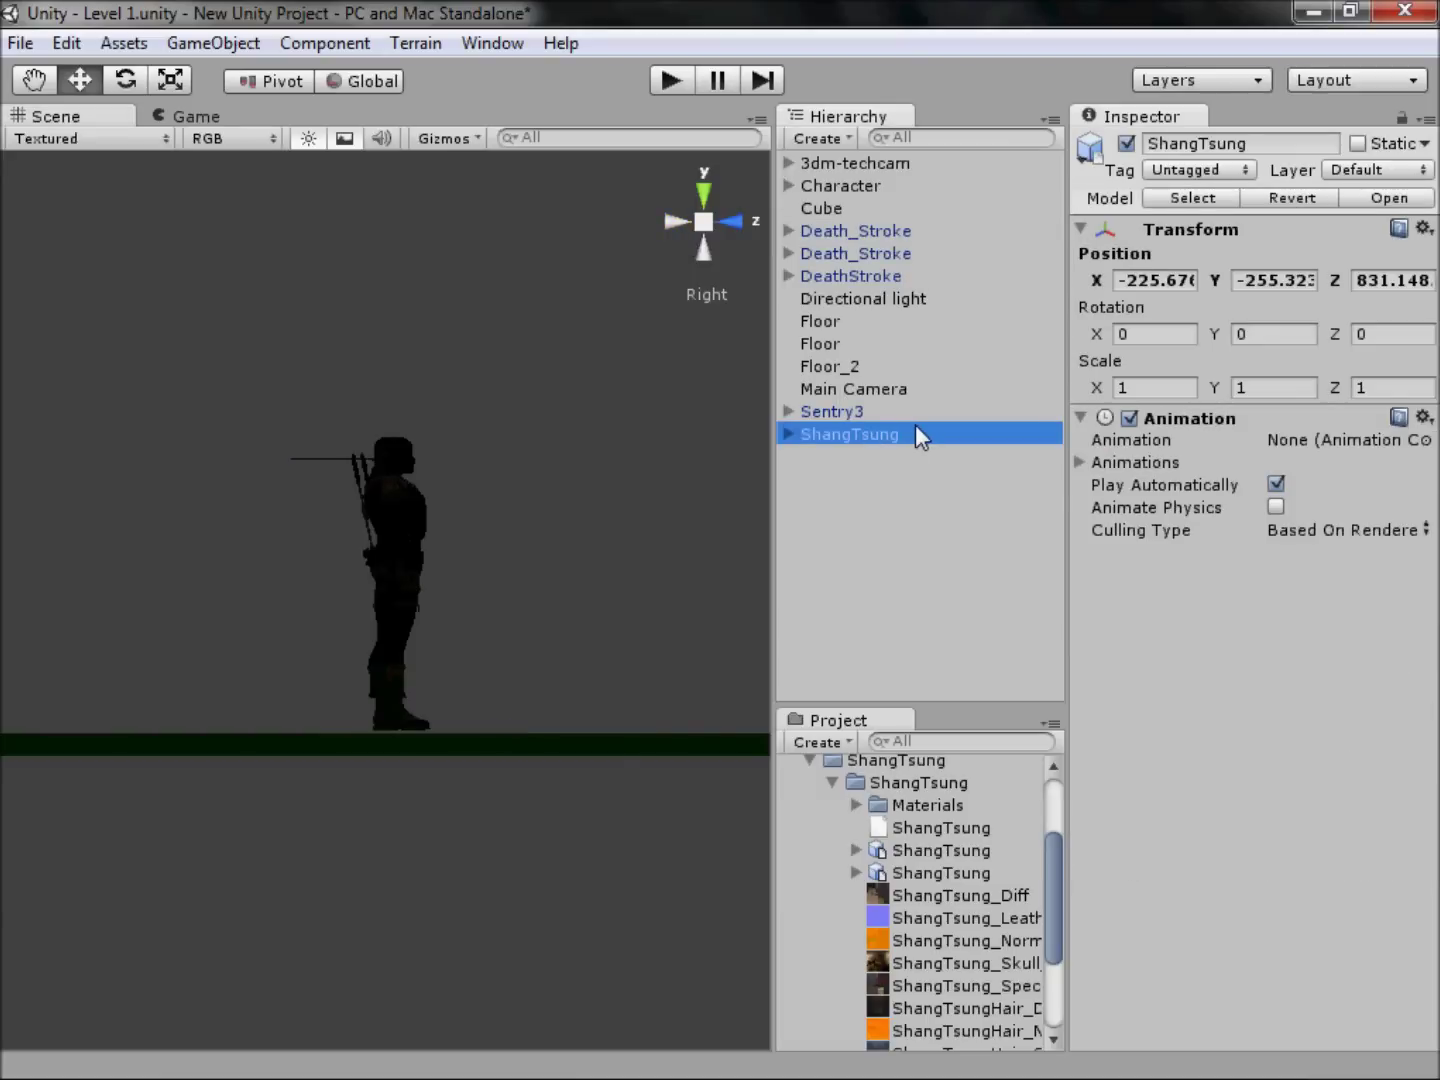
{"action": "double_click", "coordinate": [913, 433]}
{"action": "left_click", "coordinate": [325, 42]}
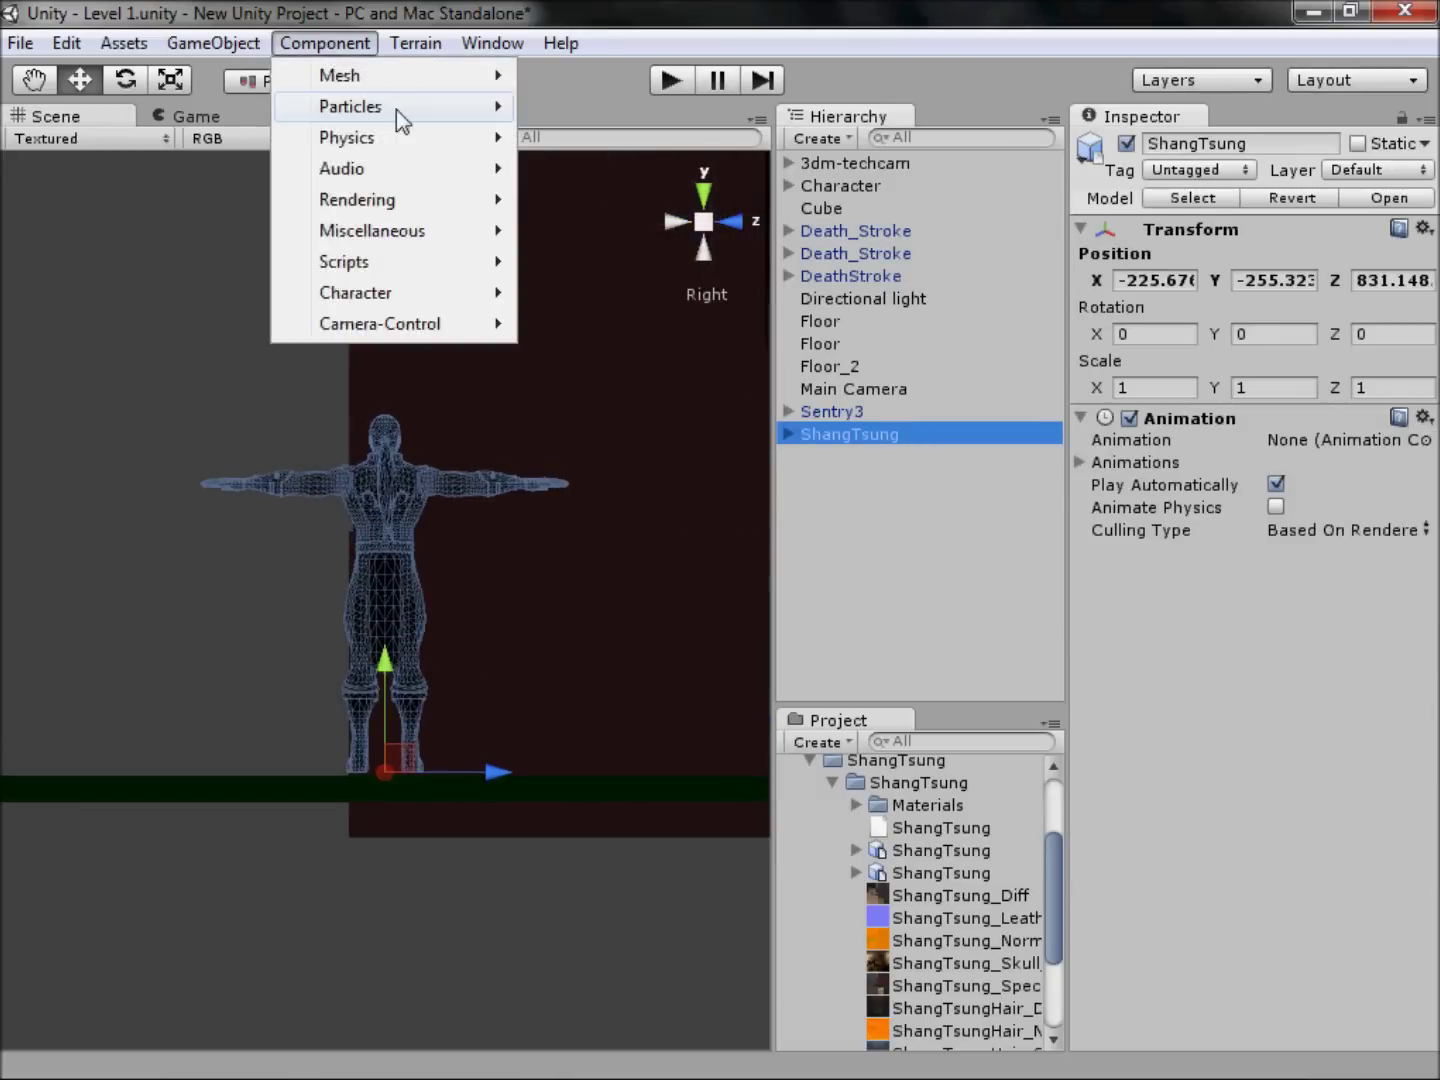
{"action": "mouse_move", "coordinate": [401, 130]}
{"action": "left_click", "coordinate": [658, 214]}
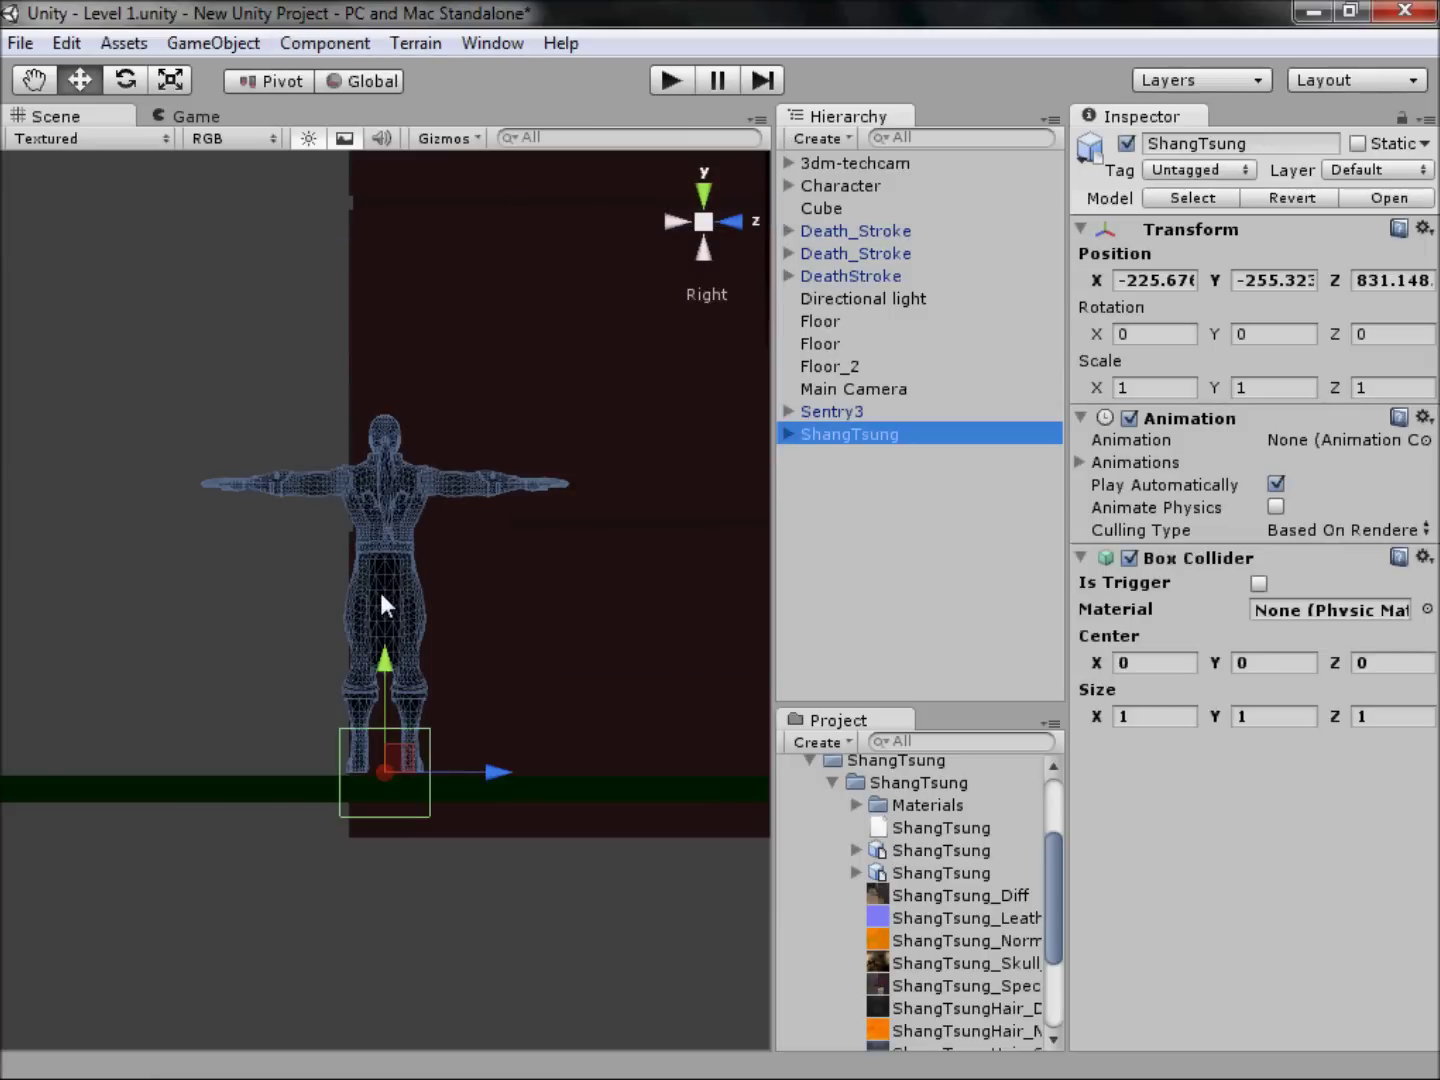
Step: Fit ShangTsung's box collider to his height with size Y 4.08 and center Y 2.02
{"action": "left_click_drag", "start_coordinate": [1216, 716], "coordinate": [1350, 700]}
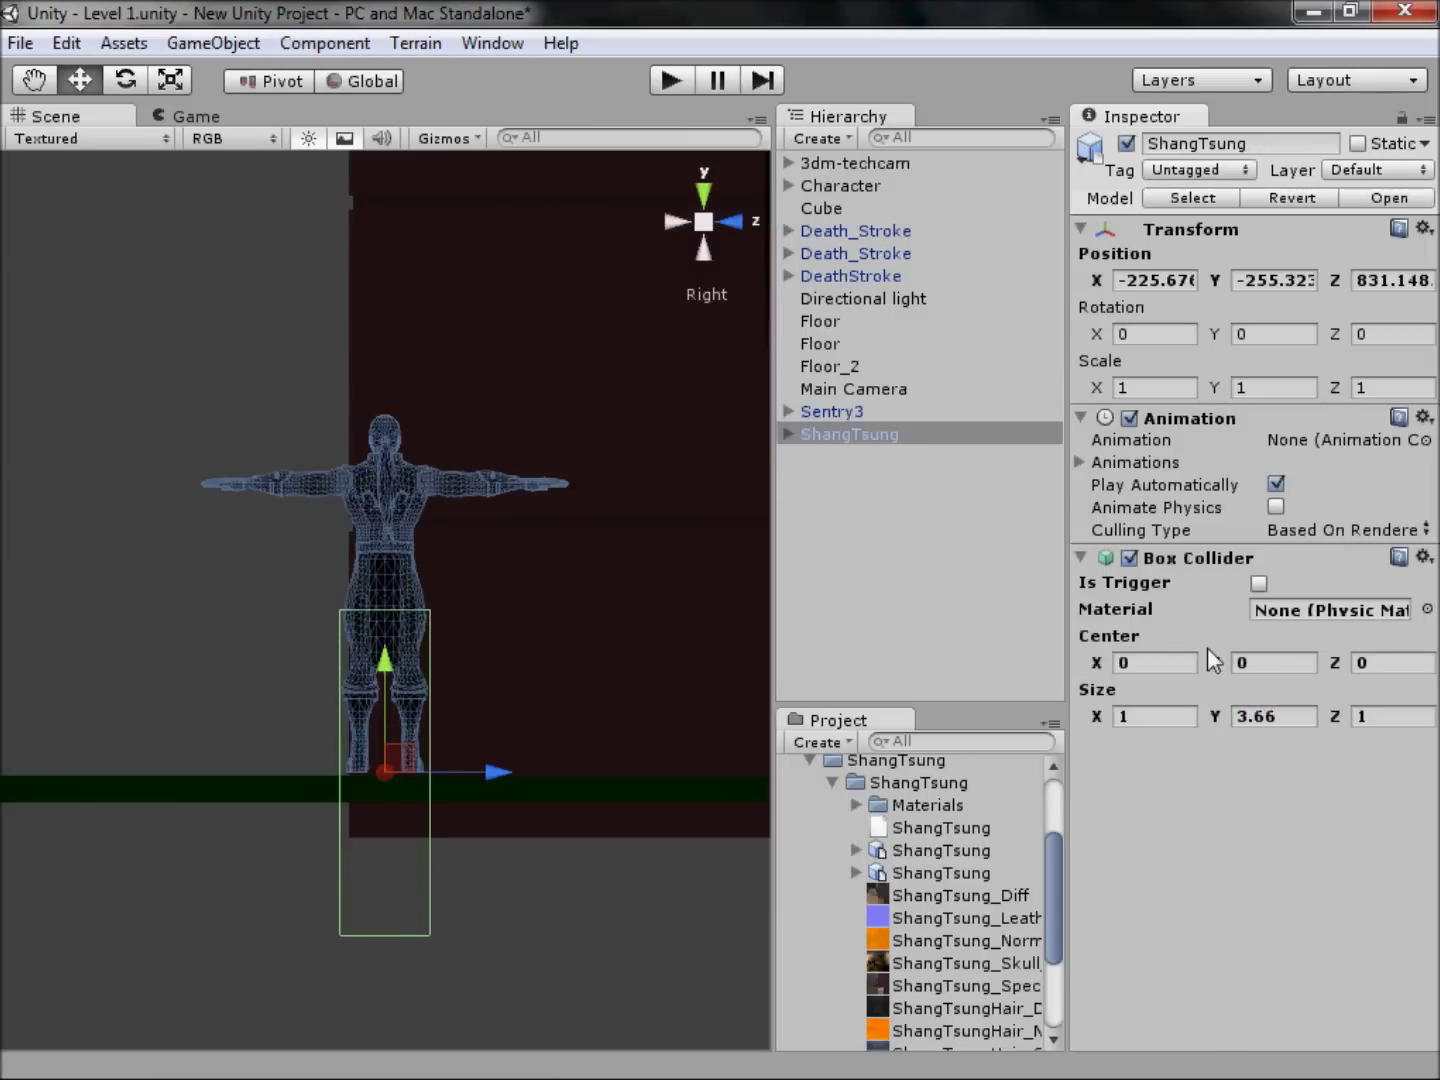
{"action": "left_click_drag", "start_coordinate": [1213, 662], "coordinate": [1339, 660]}
{"action": "left_click_drag", "start_coordinate": [1215, 715], "coordinate": [1246, 716]}
{"action": "left_click_drag", "start_coordinate": [1218, 653], "coordinate": [1201, 657]}
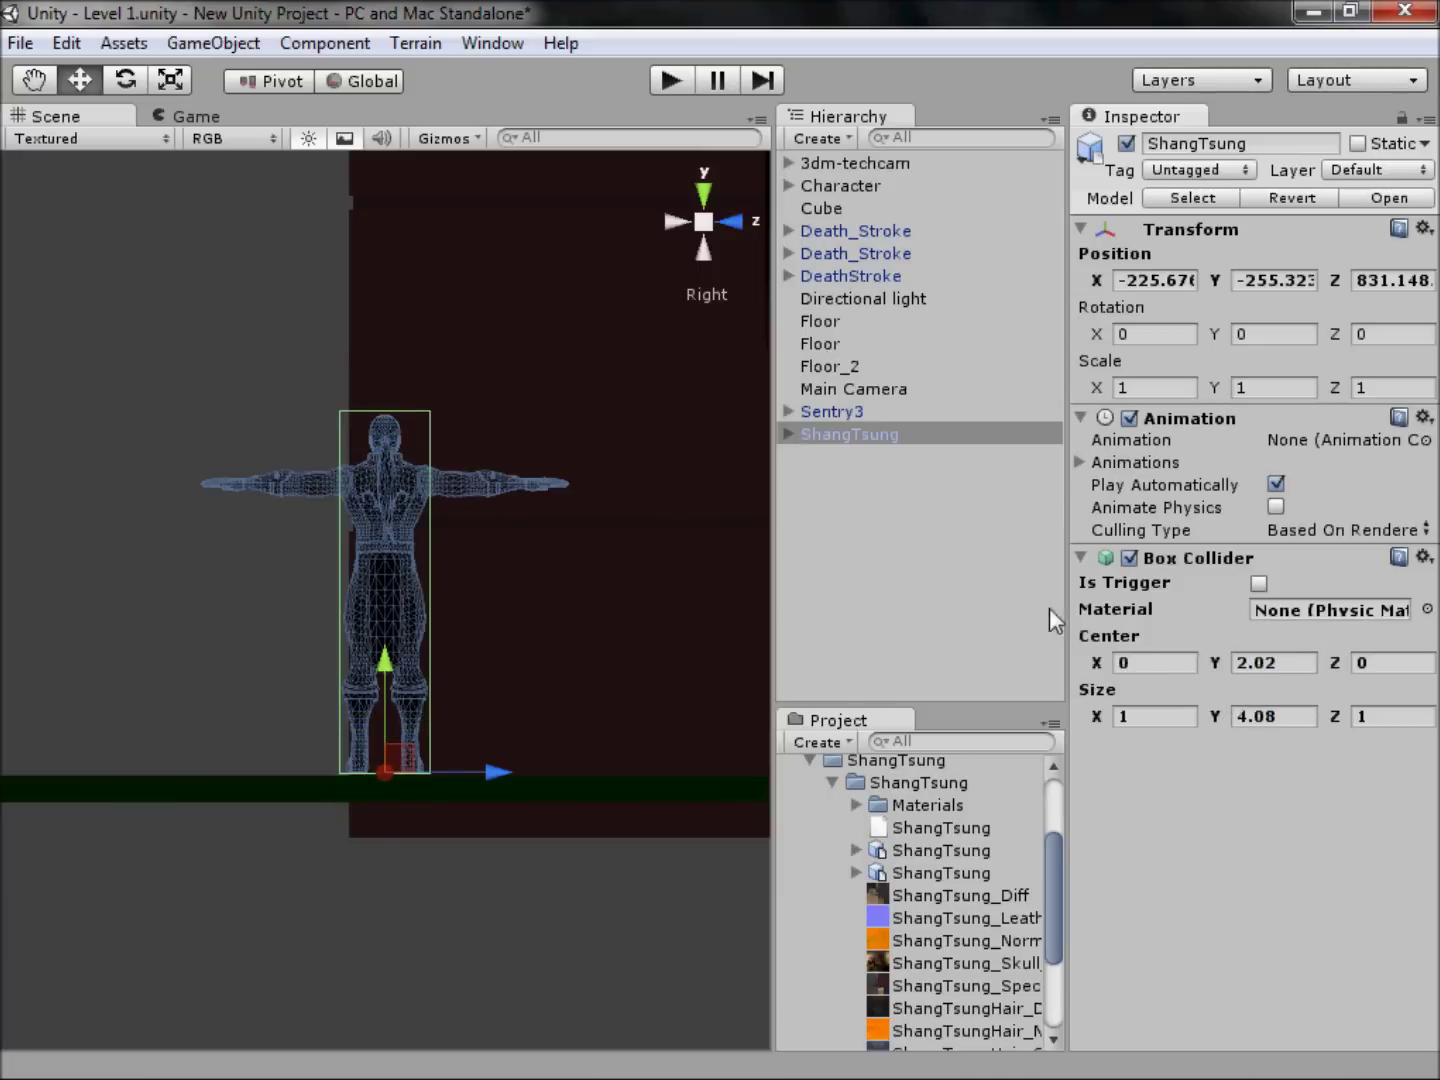
Step: From the back view, fit ShangTsung's box collider depth with size X 1.14 and center X 0.11, and return to perspective
{"action": "left_click", "coordinate": [716, 227]}
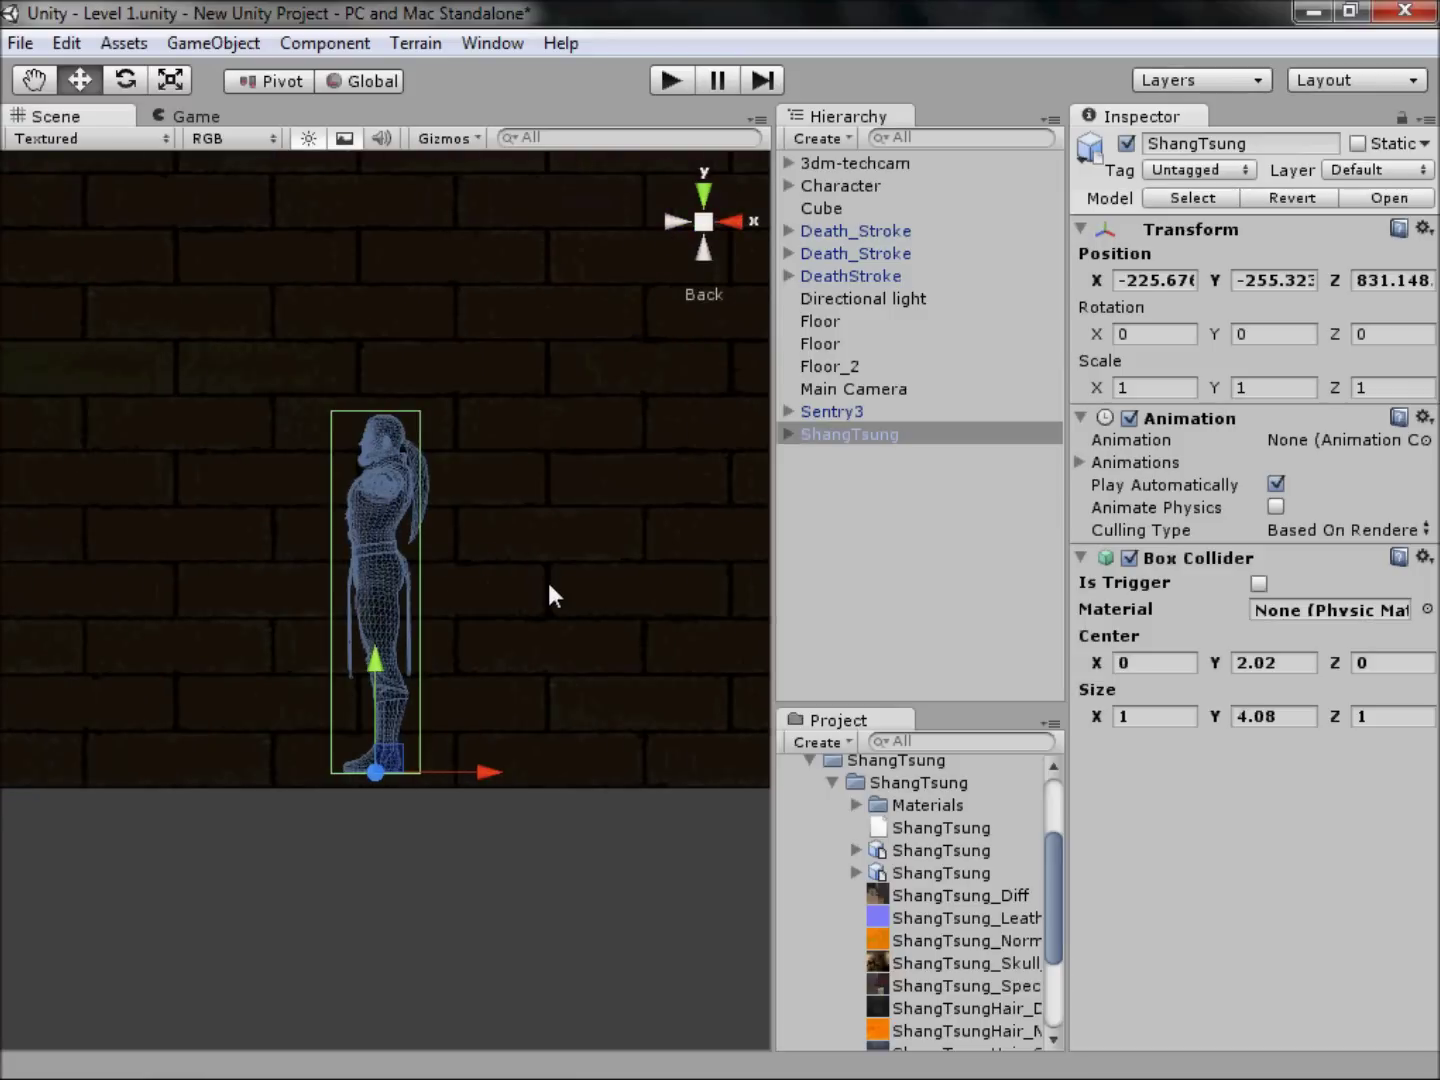
{"action": "scroll", "coordinate": [549, 584], "scroll_direction": "up", "scroll_amount": 3}
{"action": "left_click_drag", "start_coordinate": [1091, 714], "coordinate": [1107, 662]}
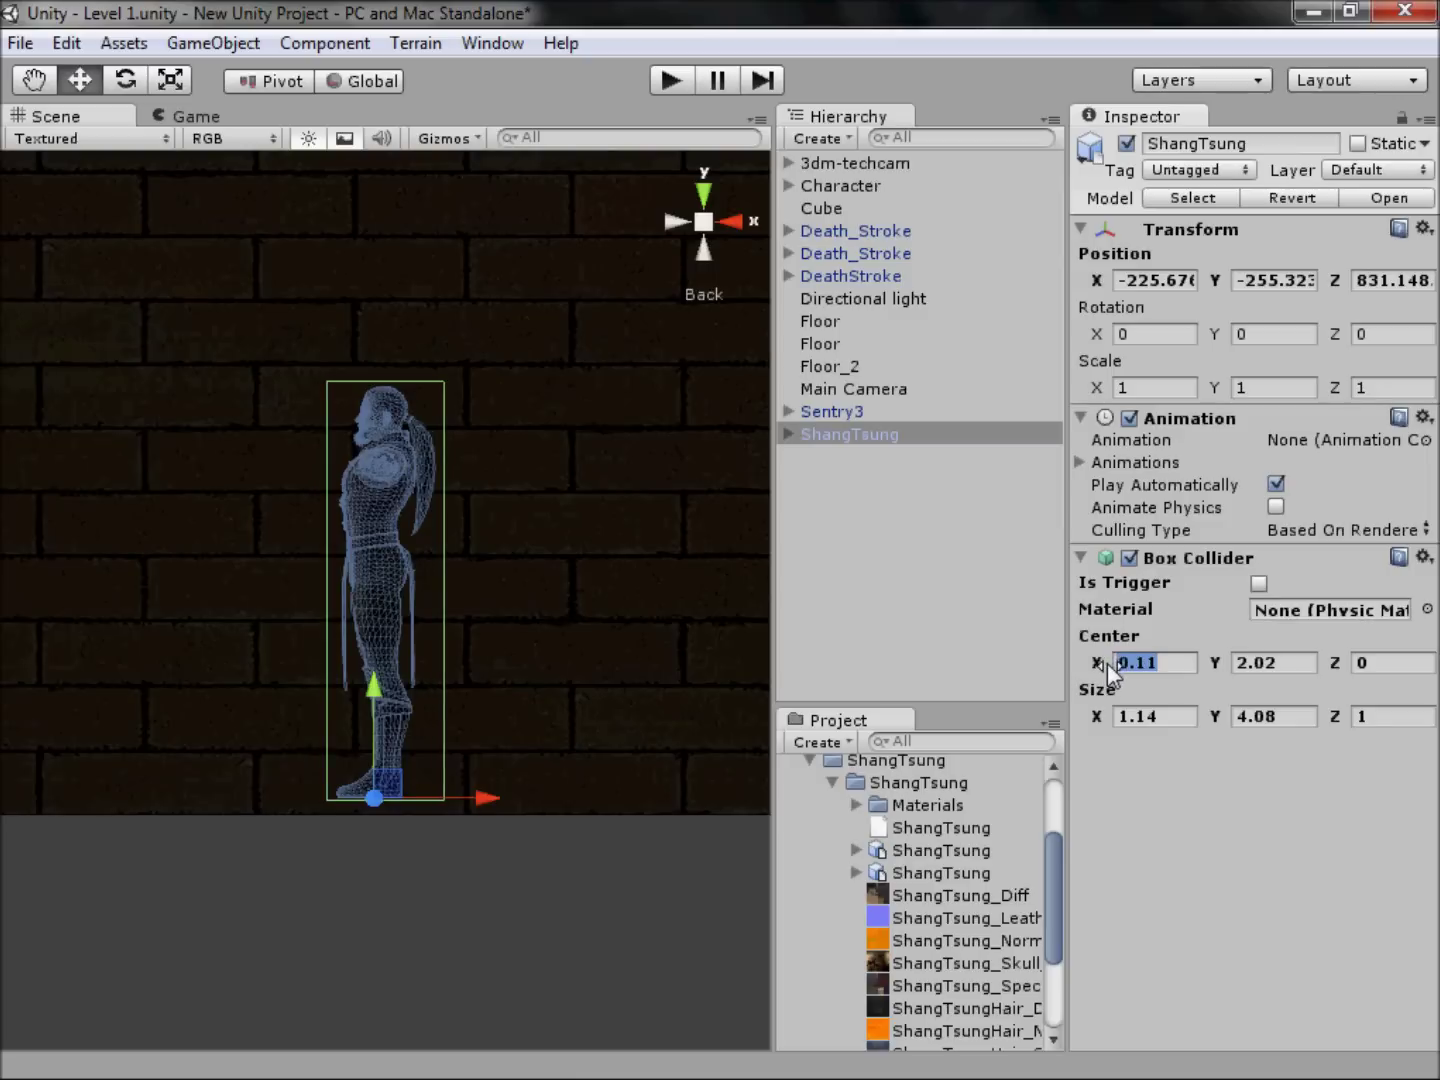
{"action": "left_click", "coordinate": [706, 211]}
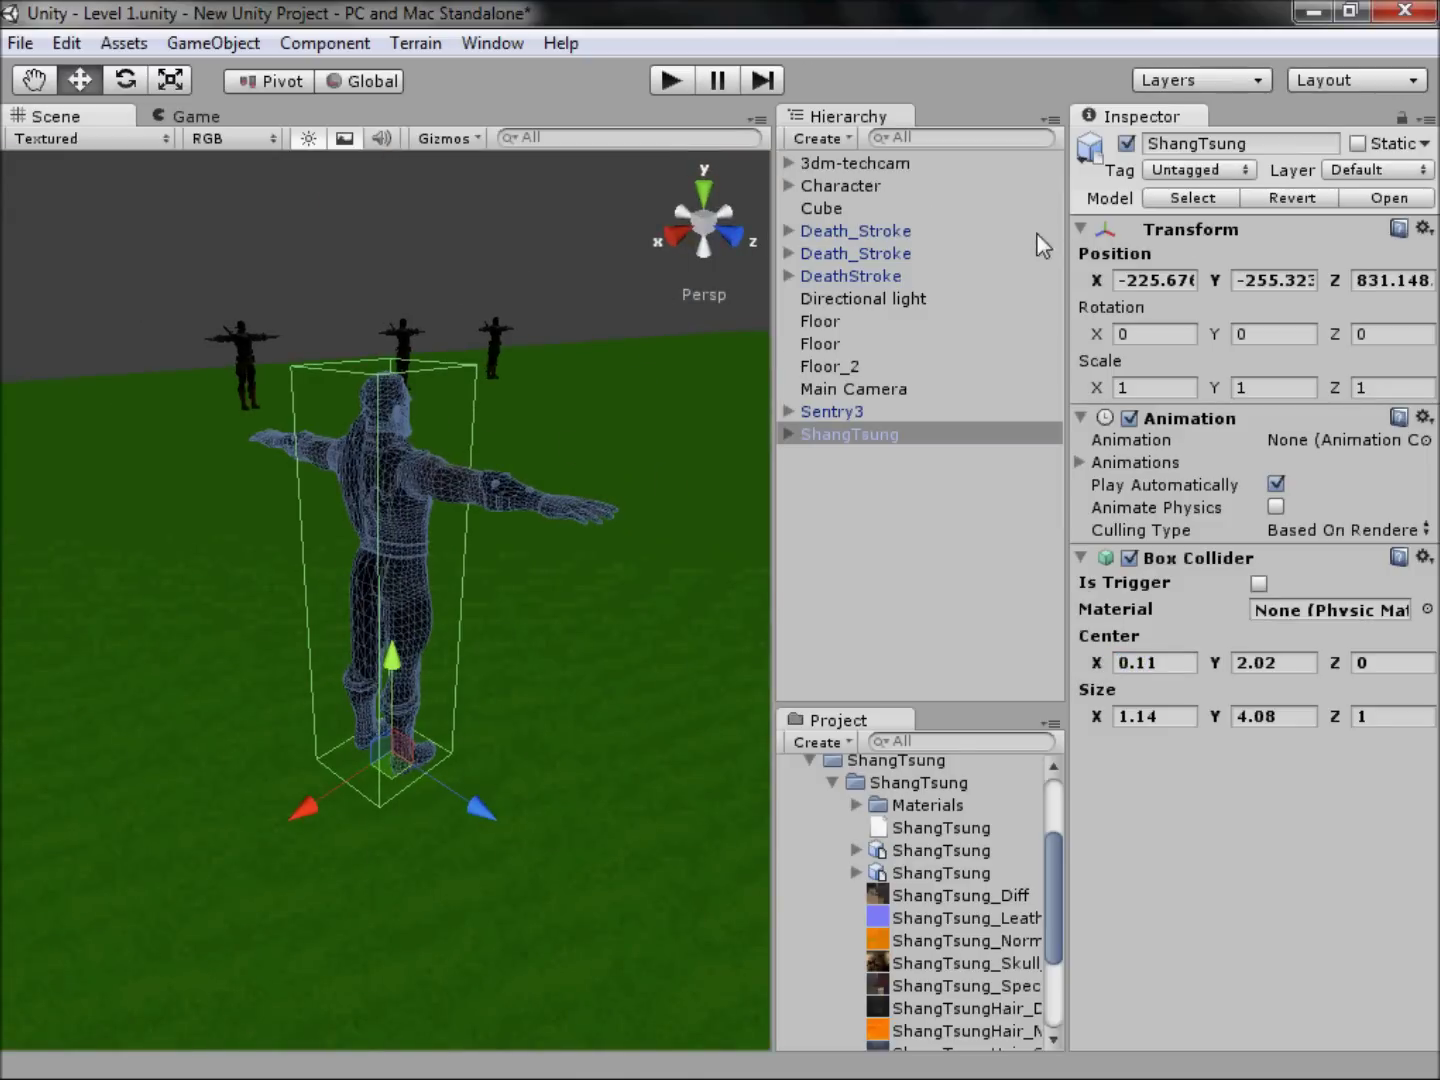
Step: Check the components on the second Death_Stroke figure and add a matching Rigidbody to ShangTsung
{"action": "left_click", "coordinate": [885, 253]}
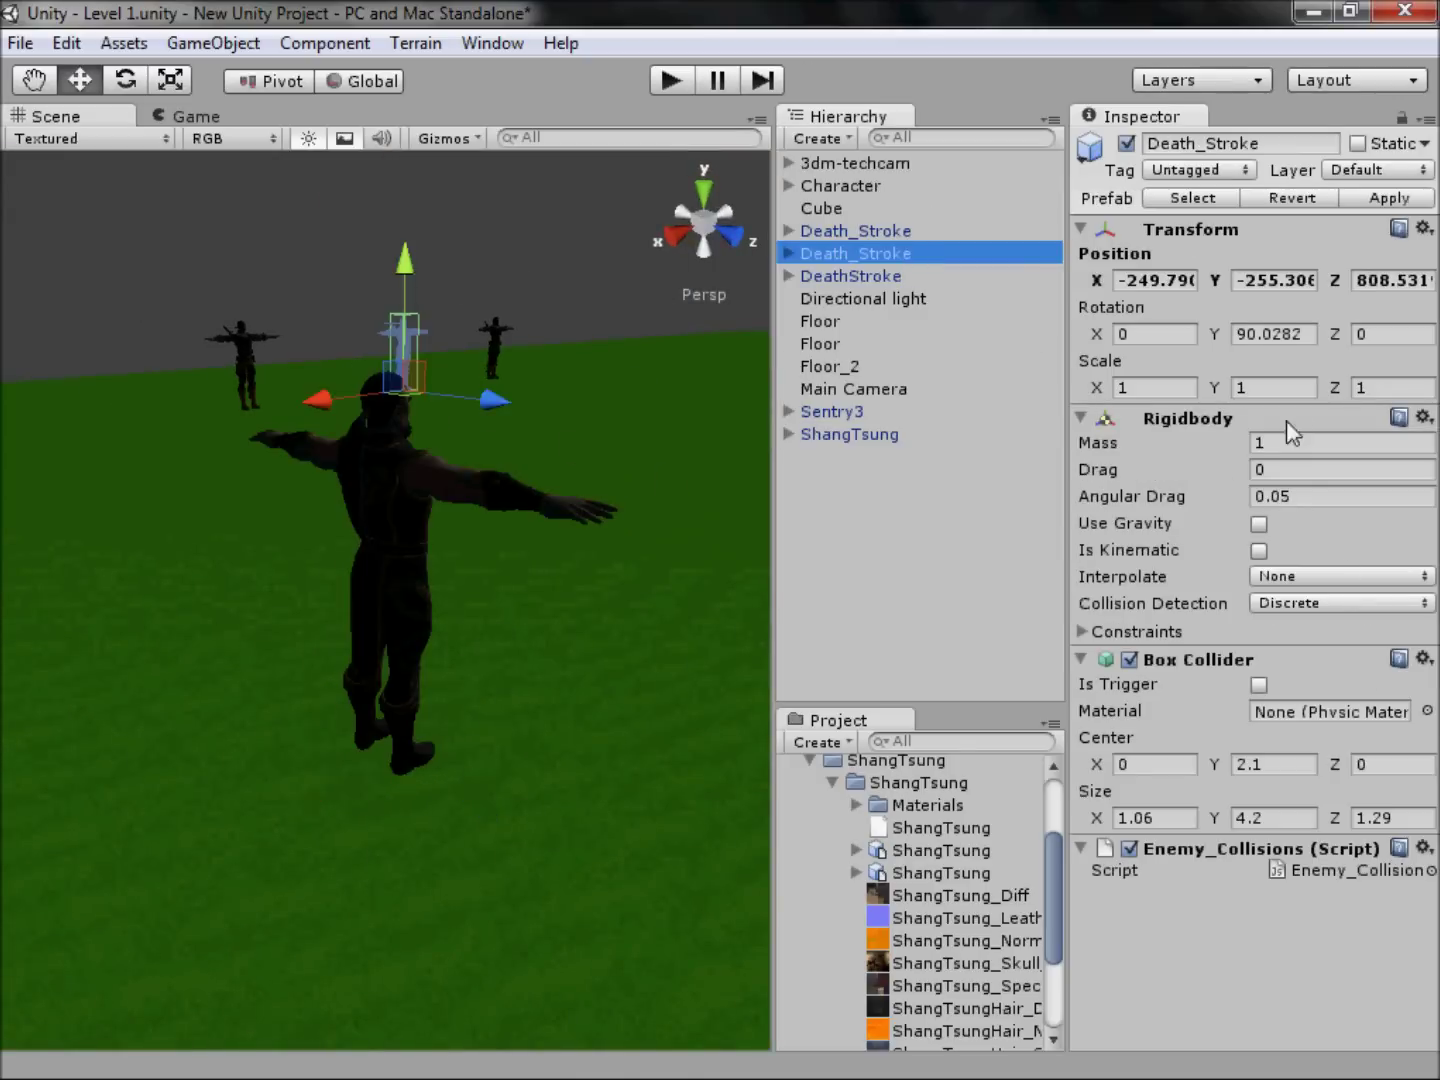
{"action": "left_click", "coordinate": [900, 436]}
{"action": "left_click", "coordinate": [326, 42]}
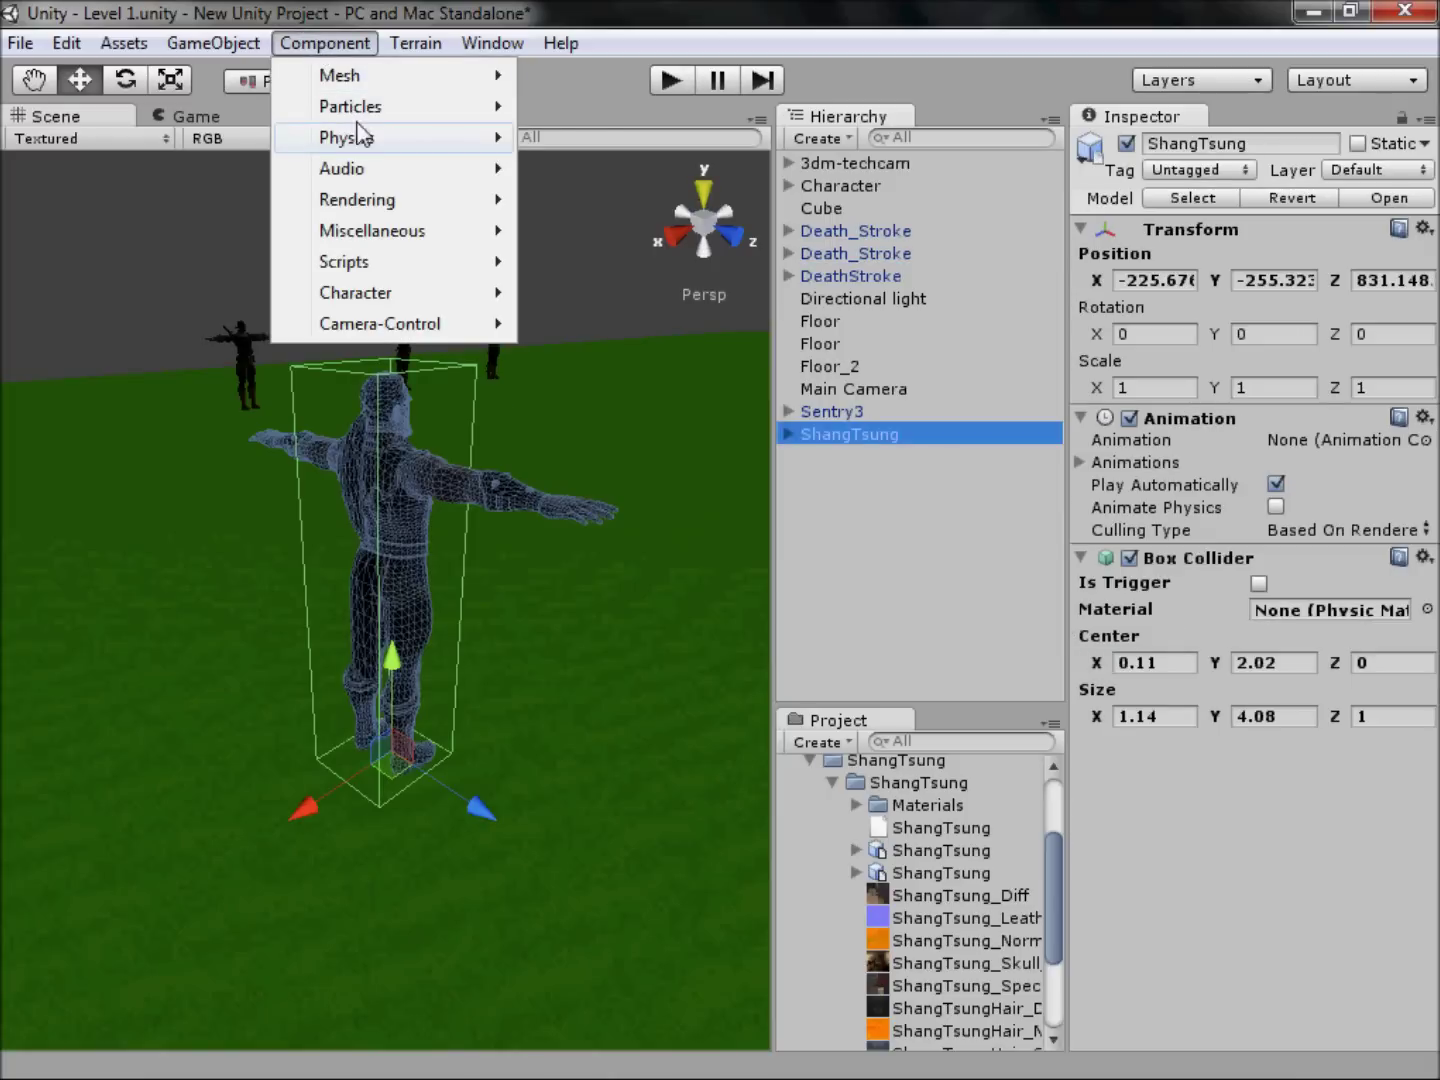
{"action": "mouse_move", "coordinate": [497, 148]}
{"action": "left_click", "coordinate": [597, 139]}
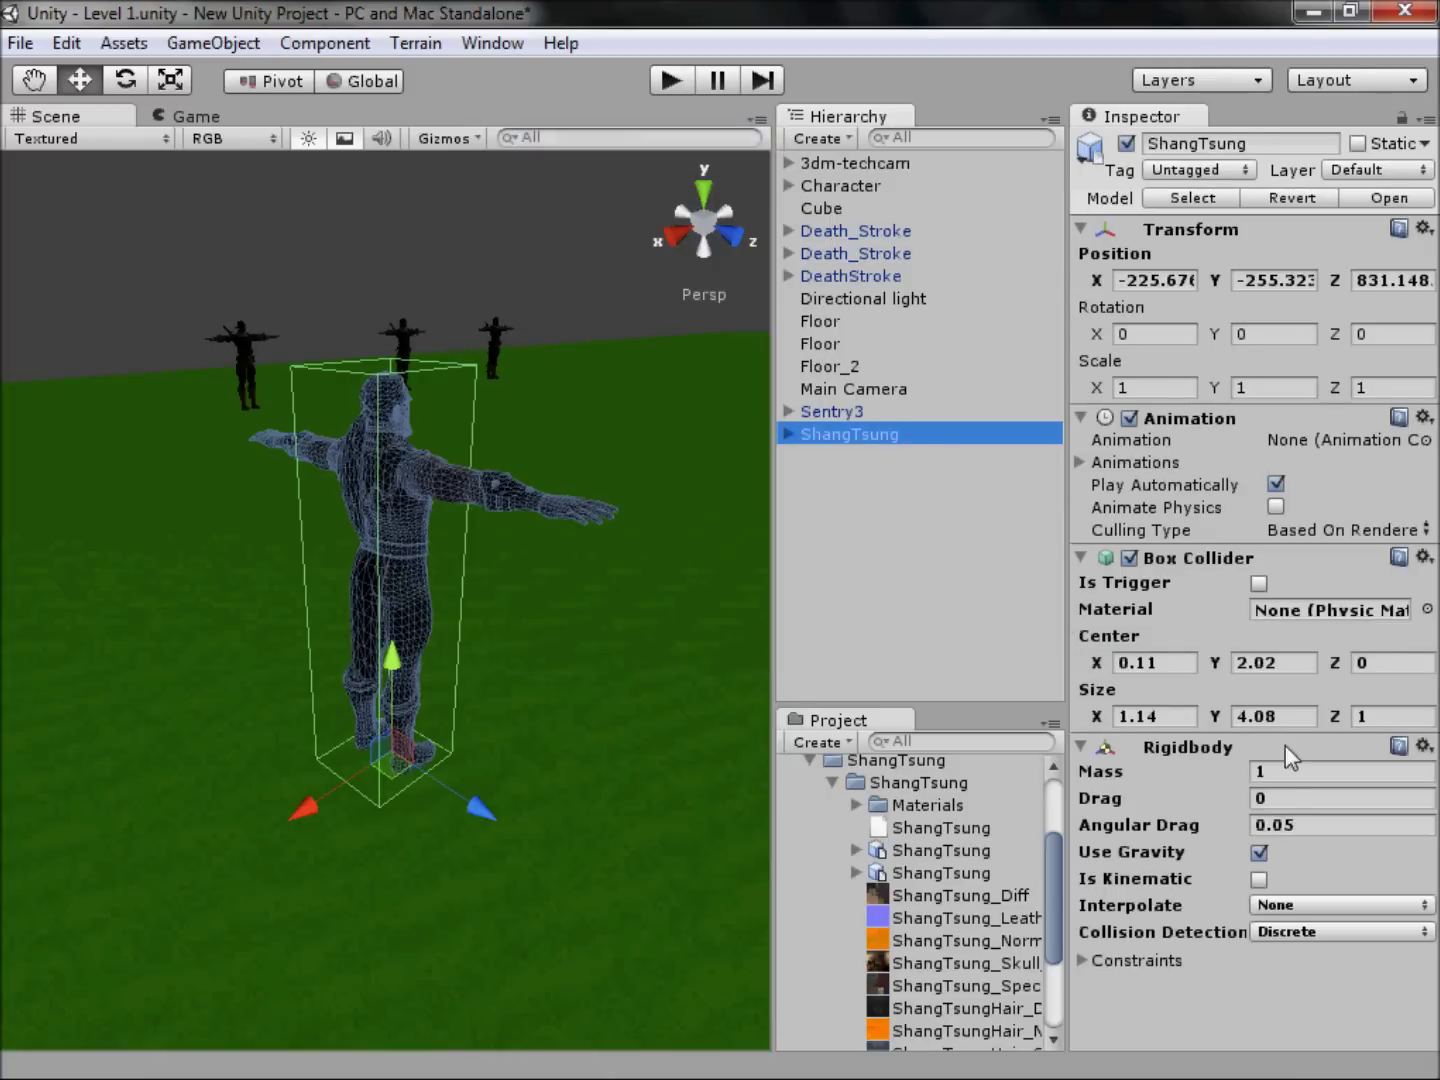
Step: Turn off Use Gravity on ShangTsung's Rigidbody to match Death_Stroke, and collapse that component
{"action": "left_click", "coordinate": [874, 249]}
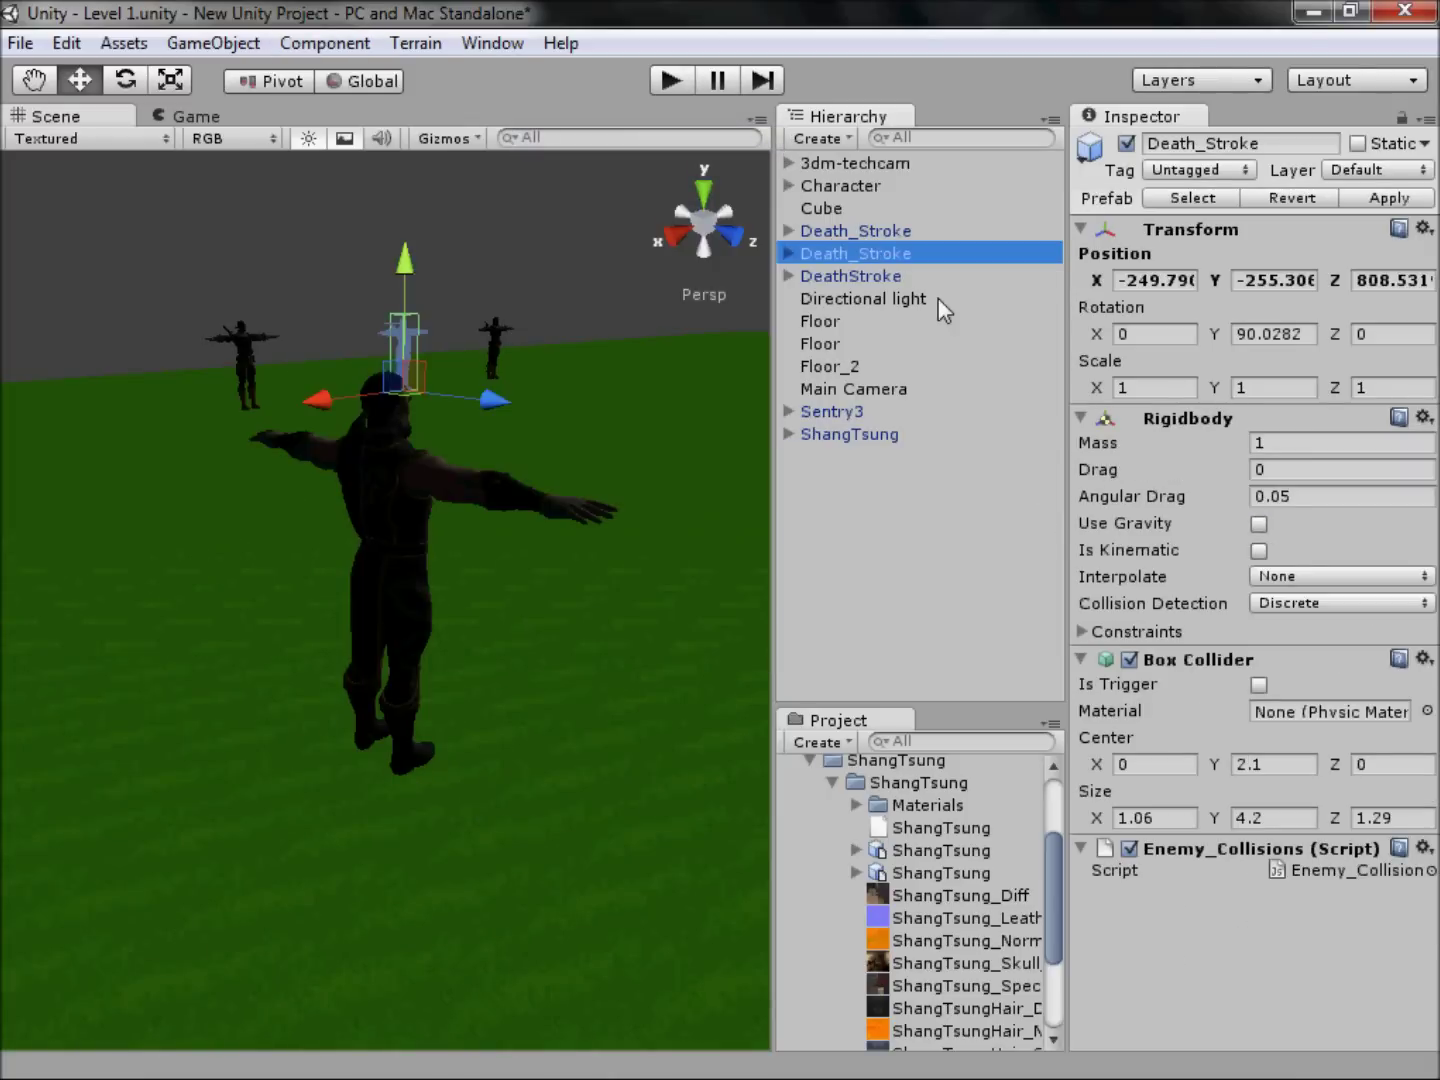
{"action": "left_click", "coordinate": [856, 433]}
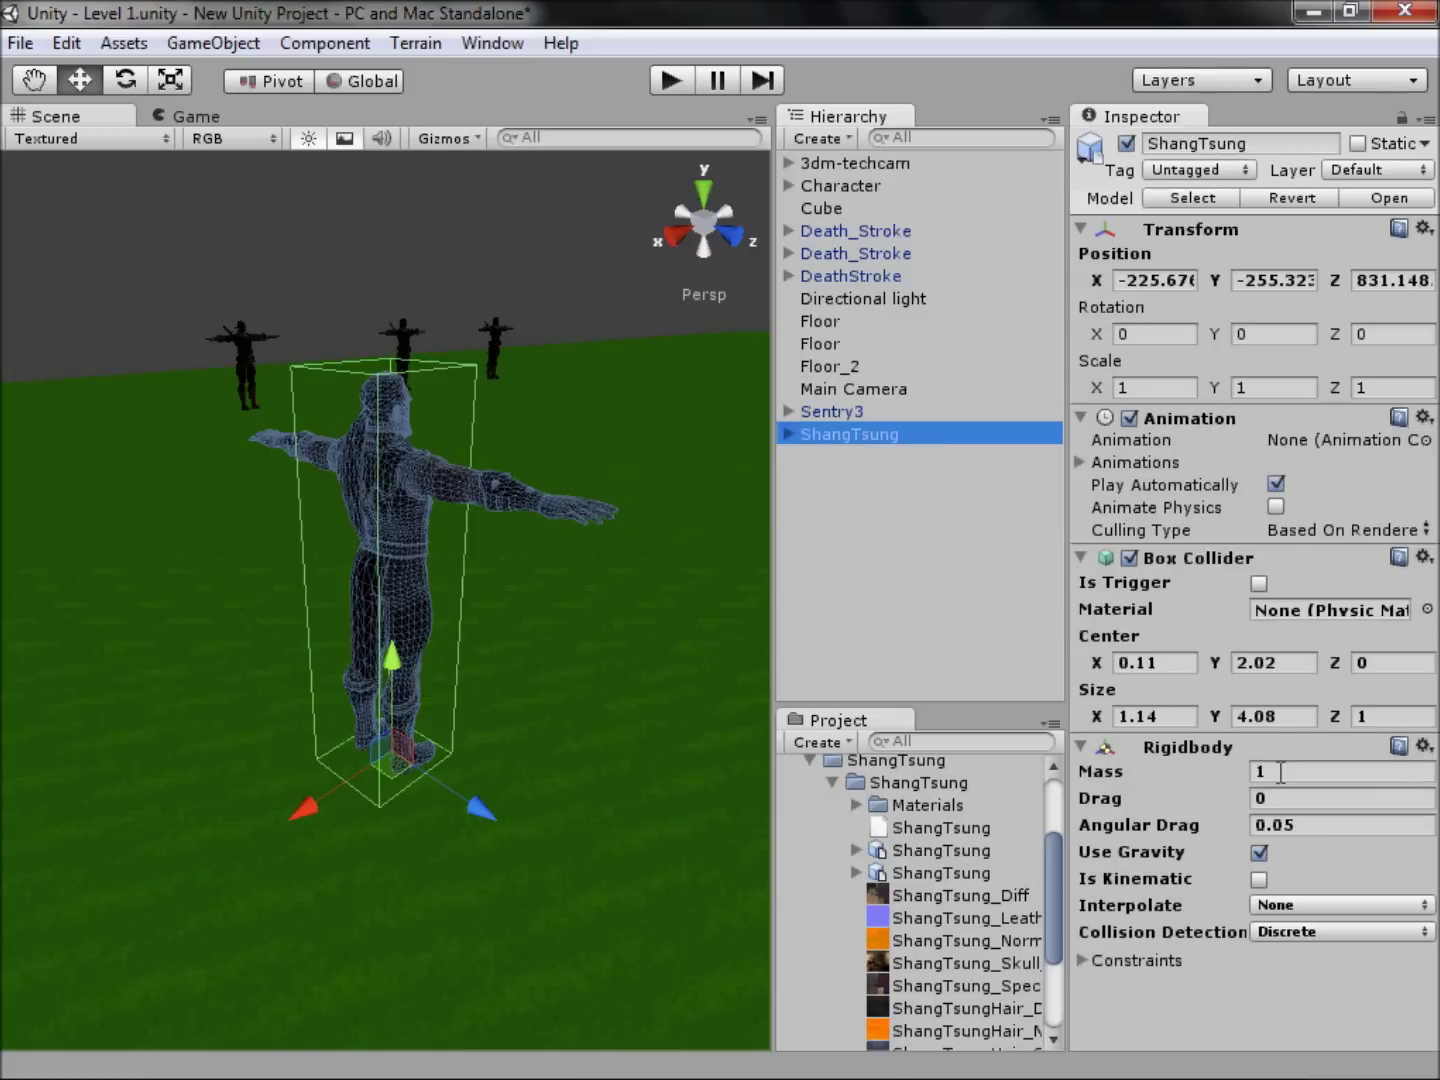
{"action": "left_click", "coordinate": [1259, 853]}
{"action": "left_click", "coordinate": [1212, 756]}
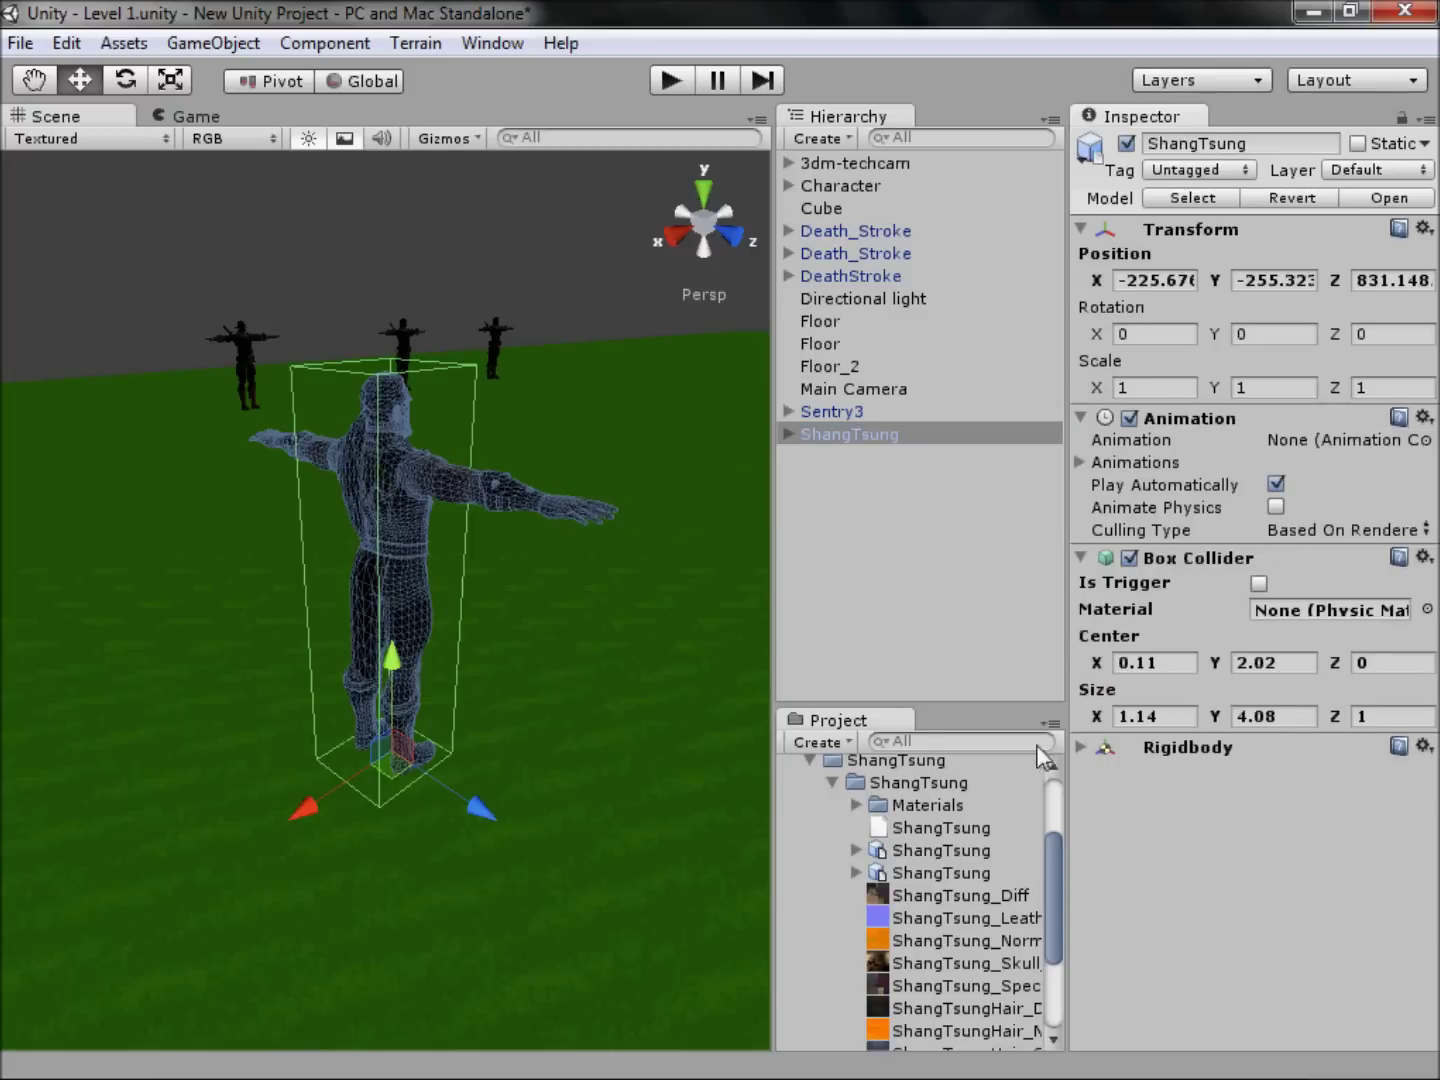
Step: Attach the Enemy_Collisions script from the Scripts folder to ShangTsung
{"action": "left_click", "coordinate": [812, 761]}
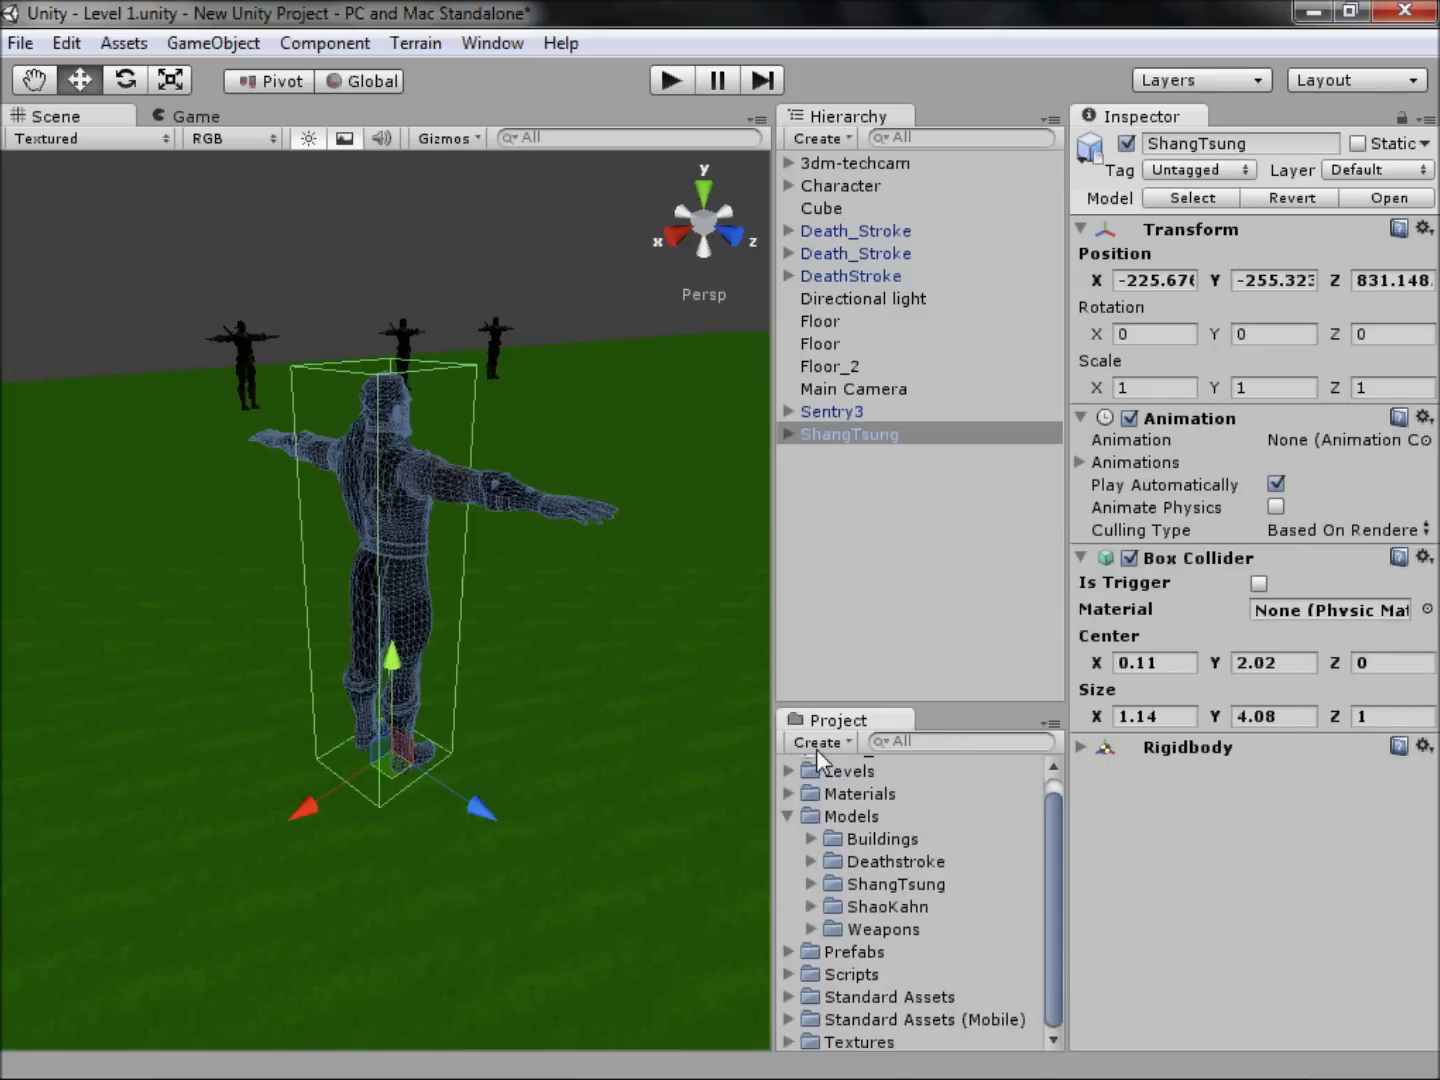
{"action": "left_click", "coordinate": [788, 815]}
{"action": "left_click", "coordinate": [788, 880]}
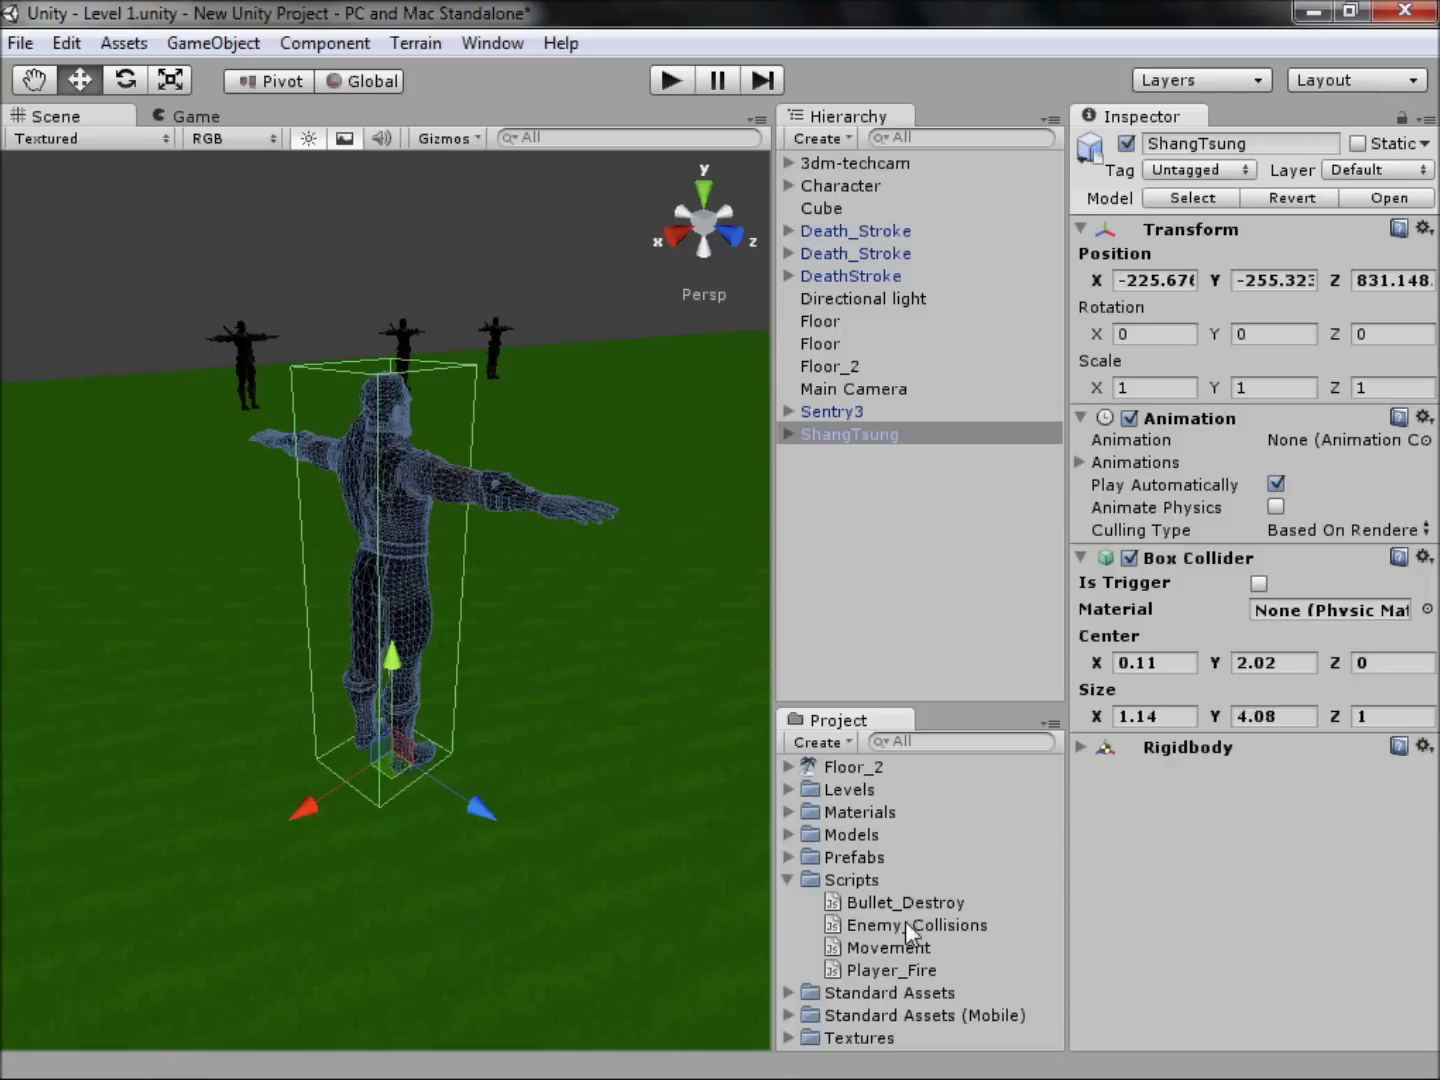
{"action": "left_click_drag", "start_coordinate": [908, 930], "coordinate": [1292, 825]}
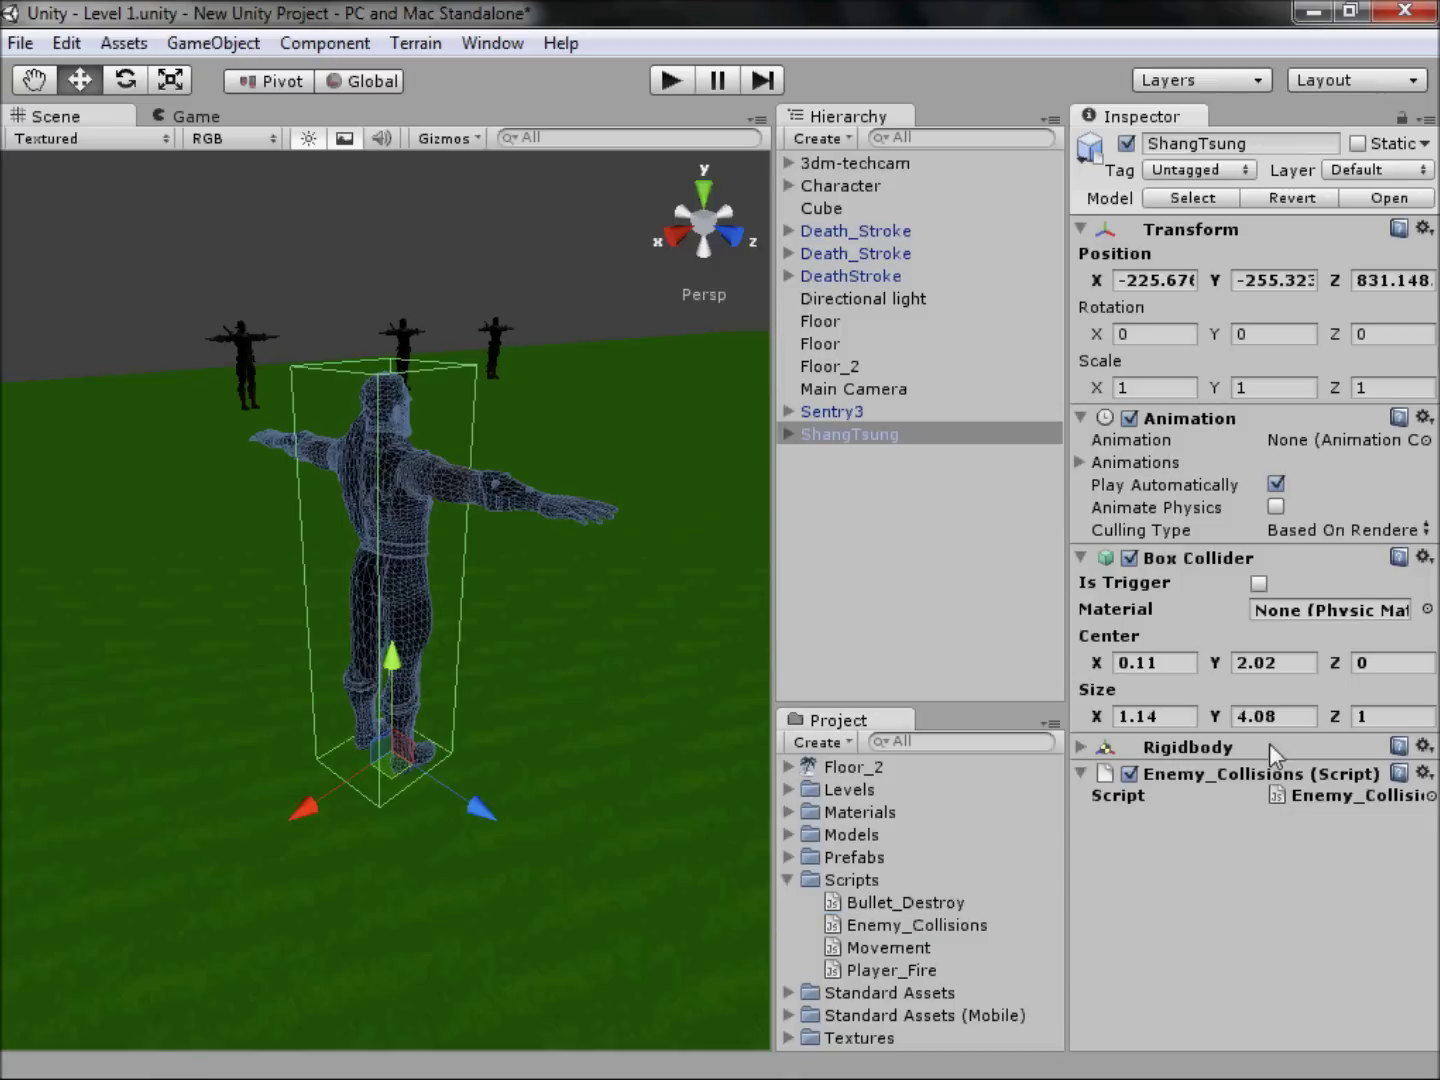
Step: Frame the Sentry3 weapon from the top view and add a Box Collider component to it
{"action": "middle_click_drag", "start_coordinate": [551, 472], "coordinate": [311, 643]}
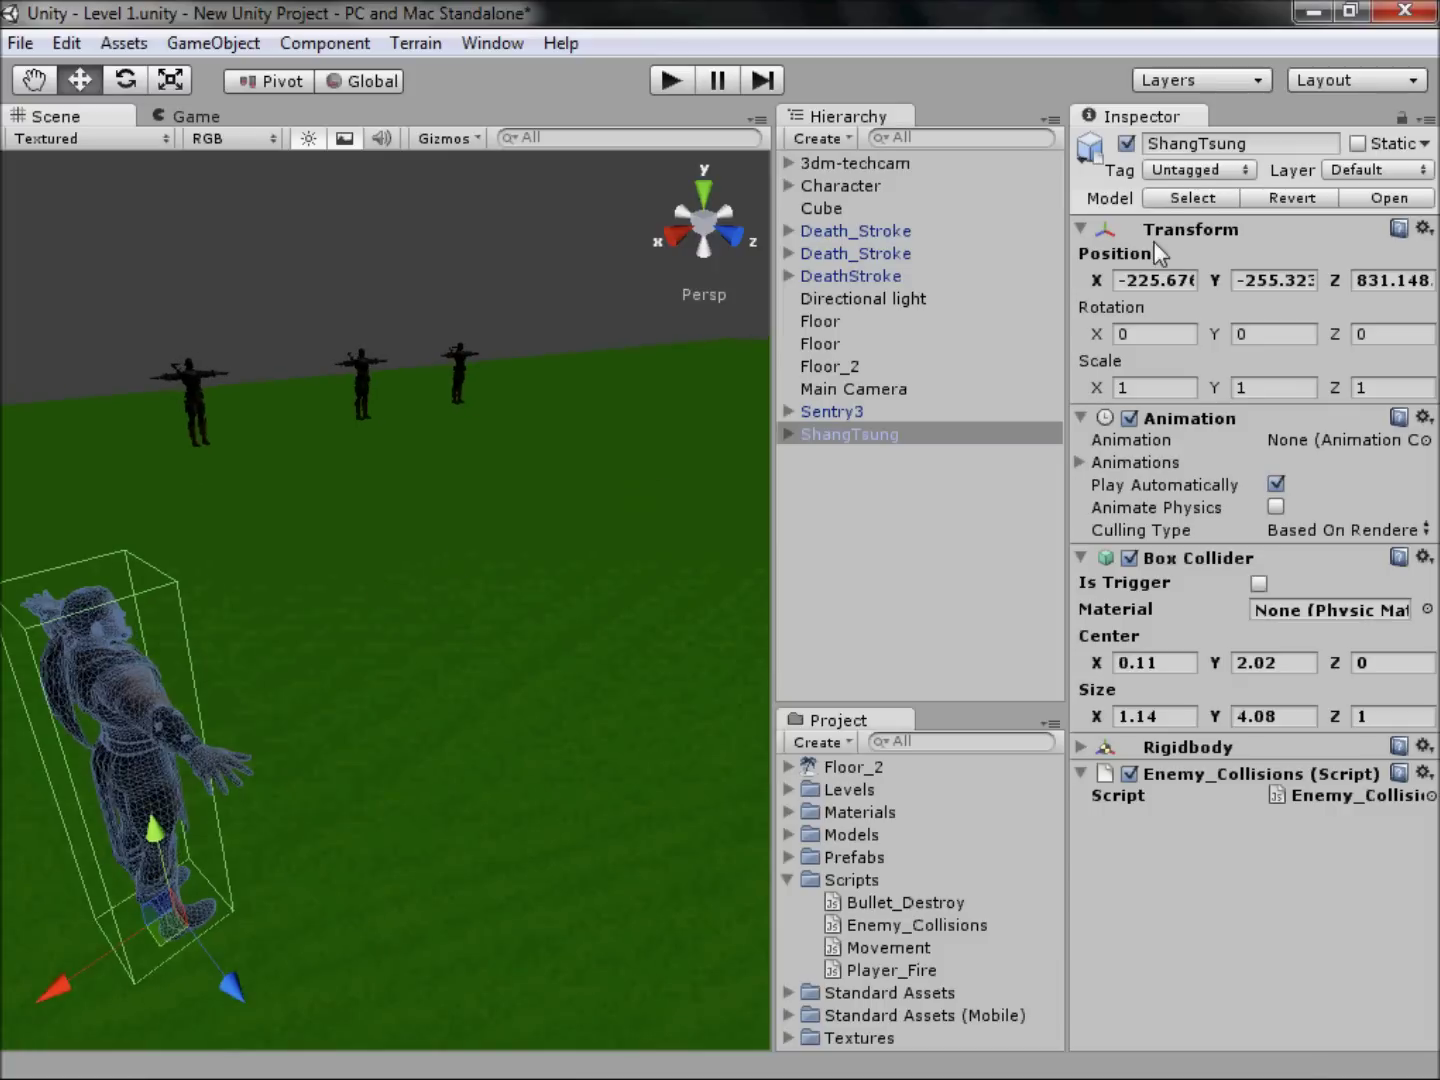
{"action": "double_click", "coordinate": [857, 411]}
{"action": "scroll", "coordinate": [514, 483], "scroll_direction": "up", "scroll_amount": 3}
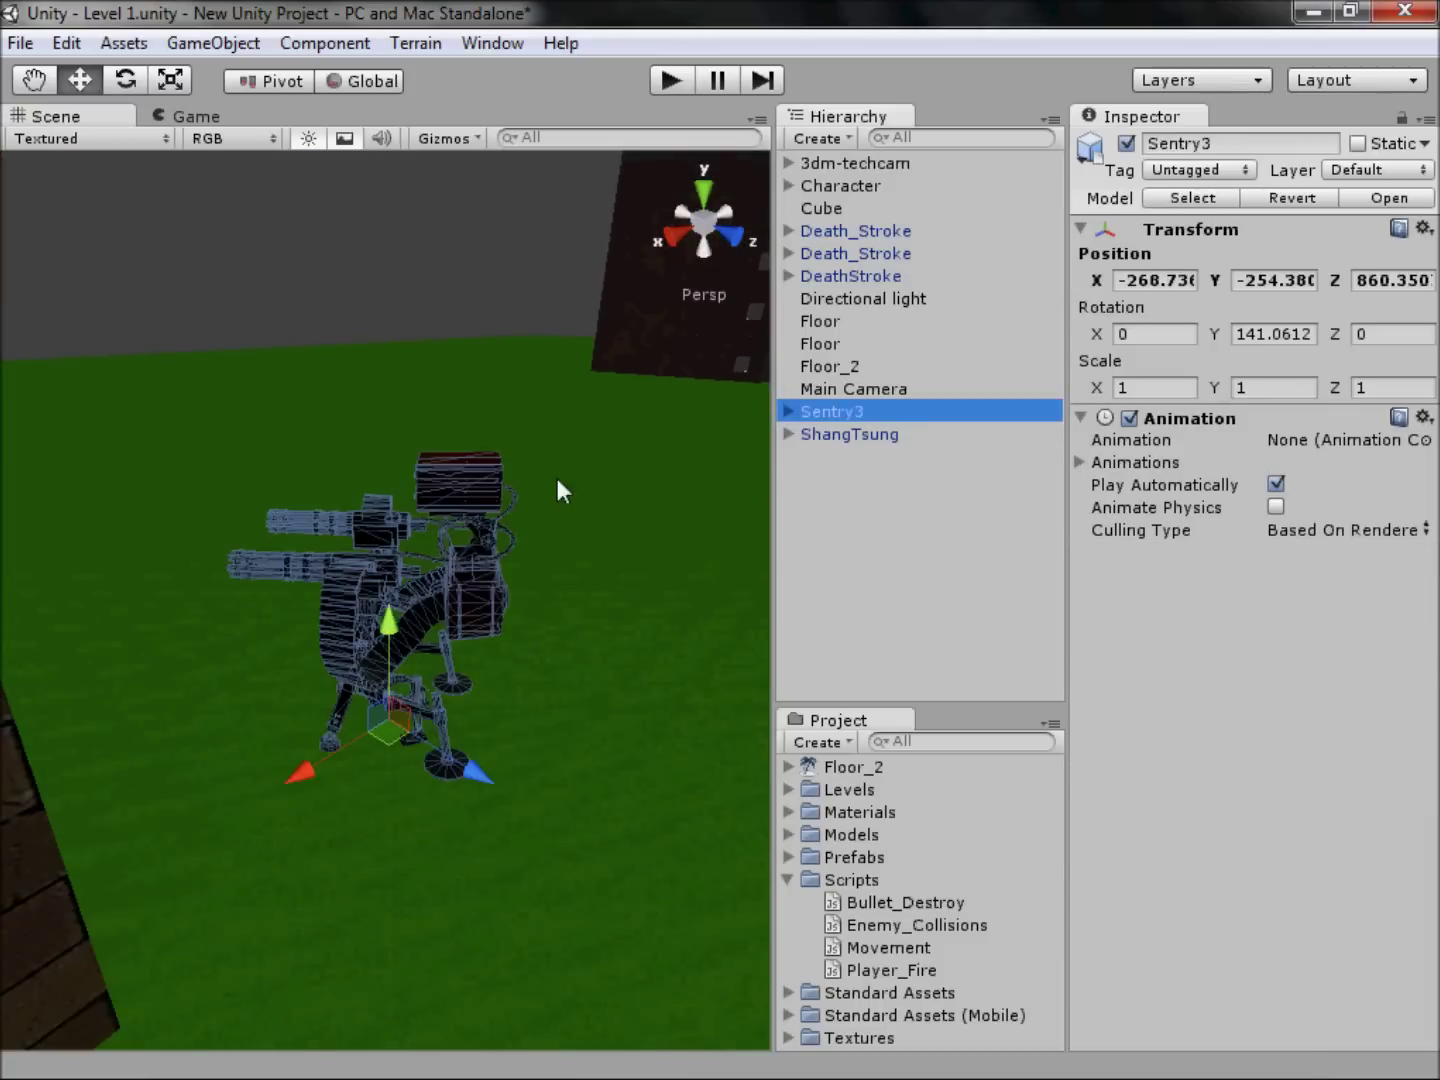
{"action": "left_click", "coordinate": [708, 233]}
{"action": "scroll", "coordinate": [442, 455], "scroll_direction": "up", "scroll_amount": 3}
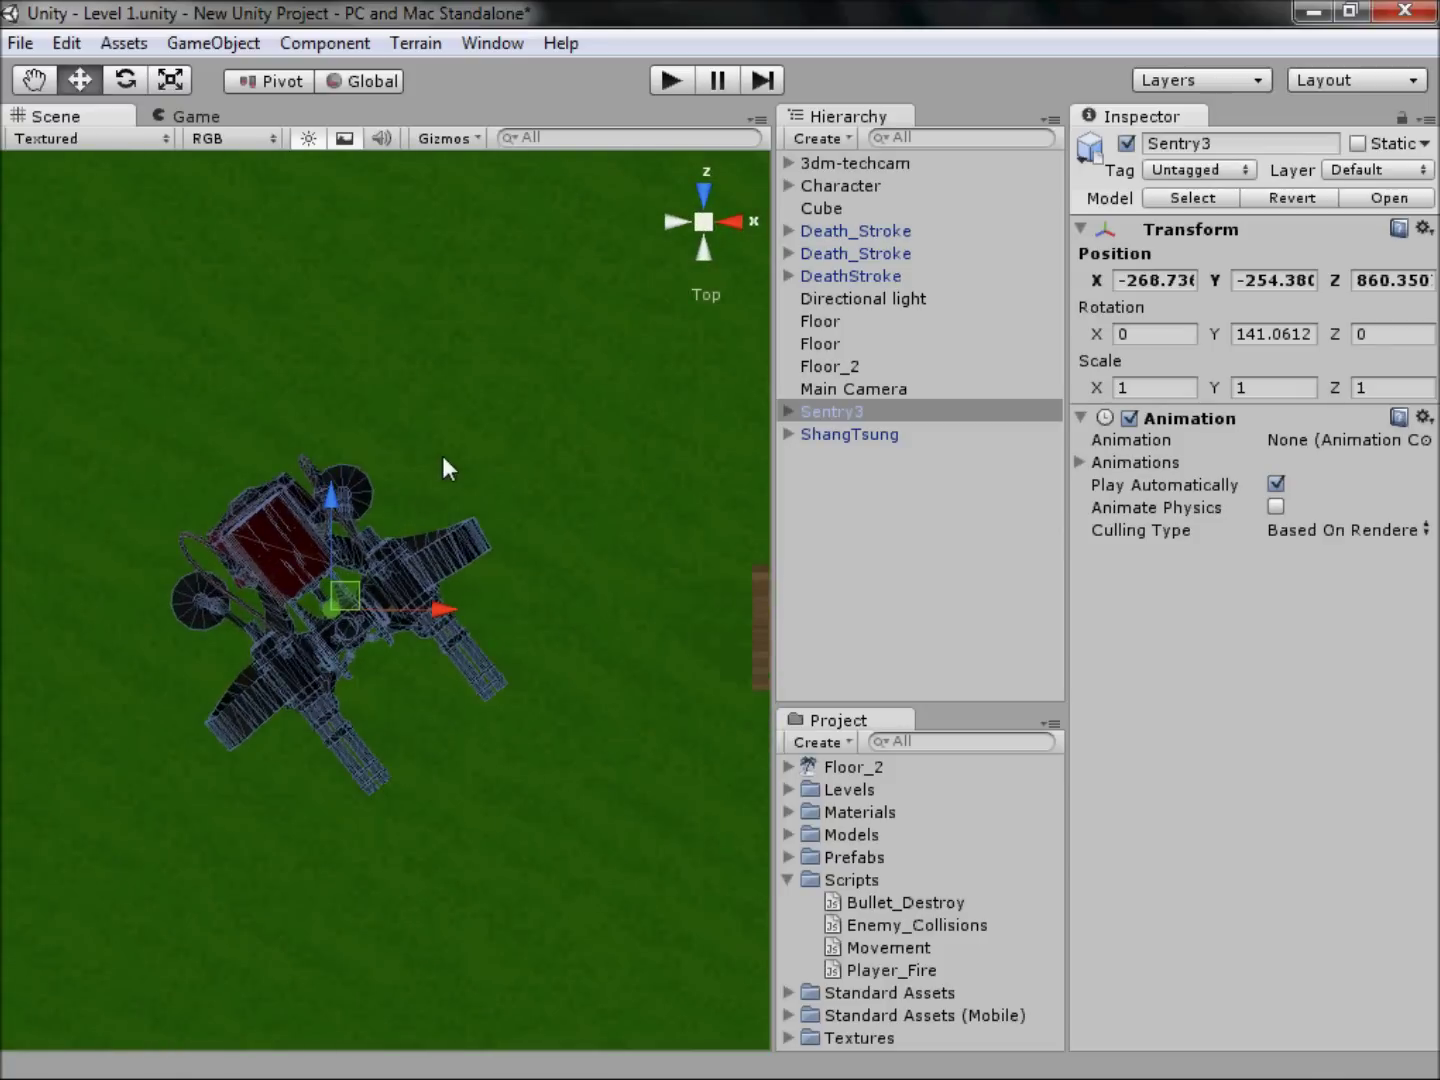
{"action": "left_click", "coordinate": [325, 43]}
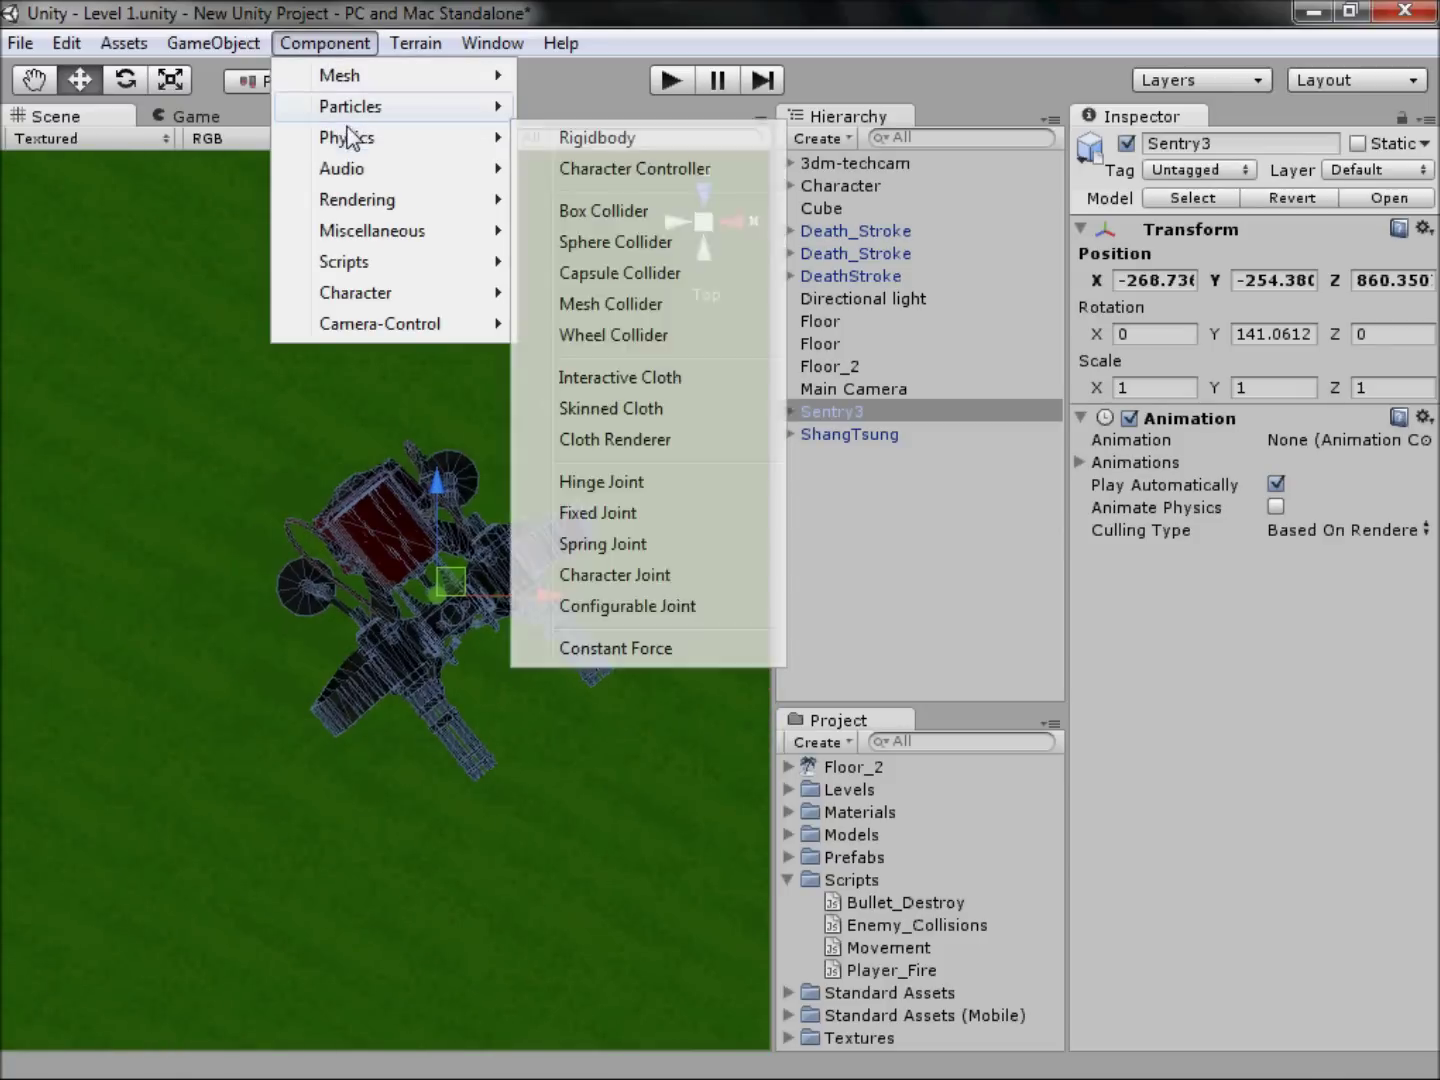
{"action": "mouse_move", "coordinate": [266, 42]}
{"action": "mouse_move", "coordinate": [325, 42]}
{"action": "mouse_move", "coordinate": [355, 138]}
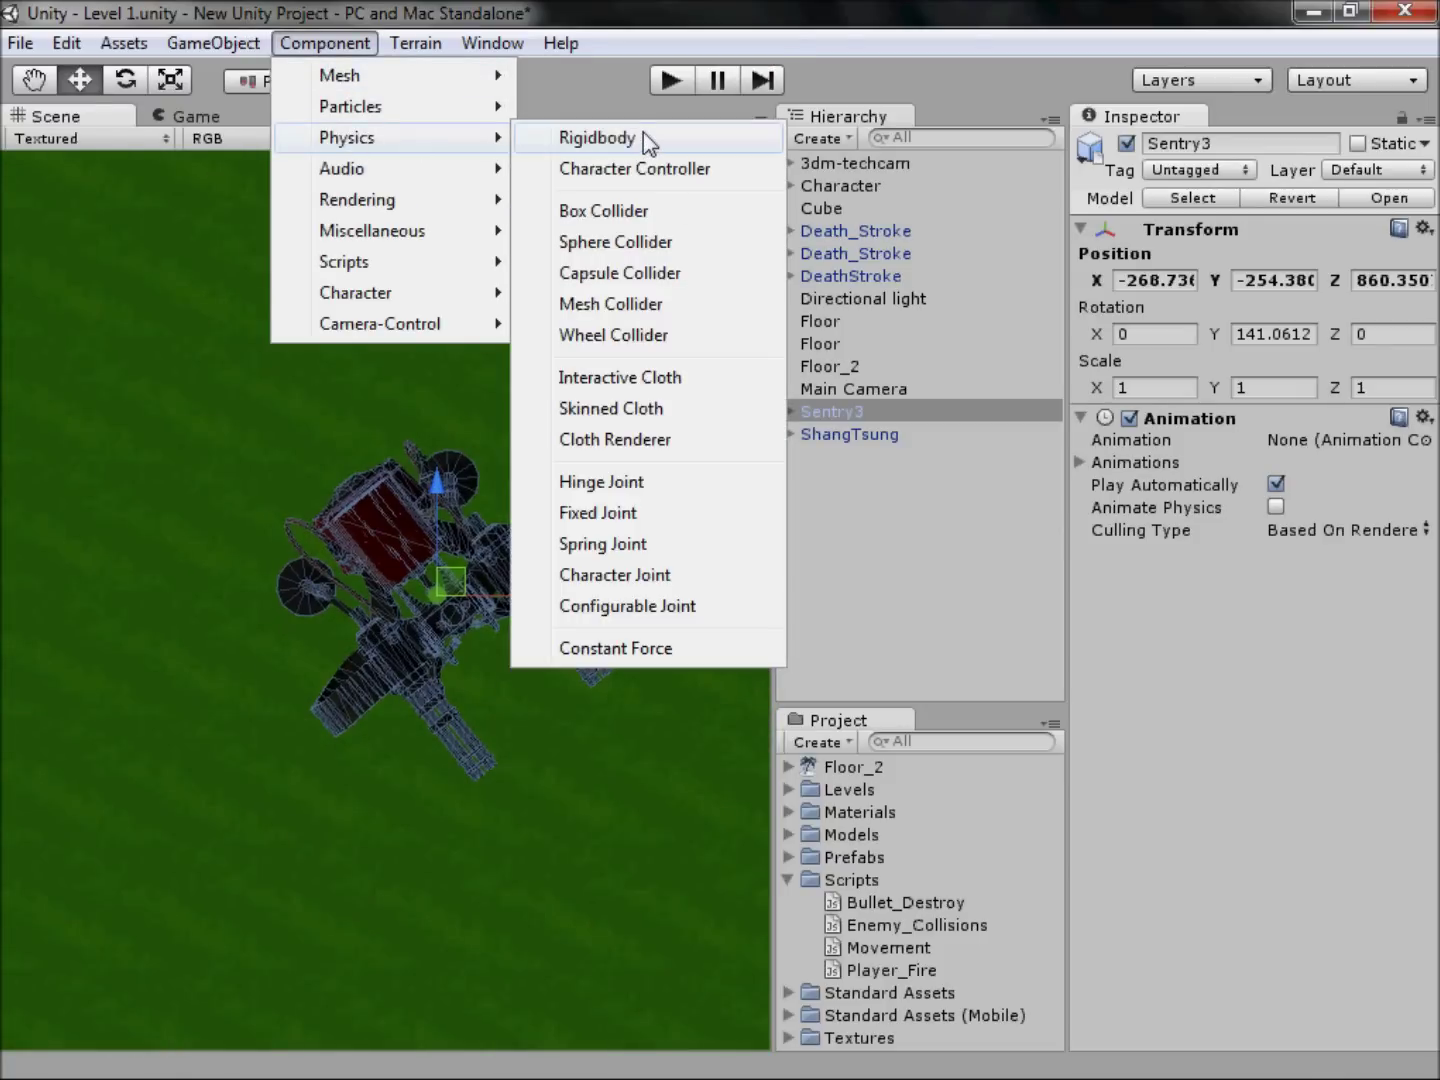
{"action": "left_click", "coordinate": [640, 208]}
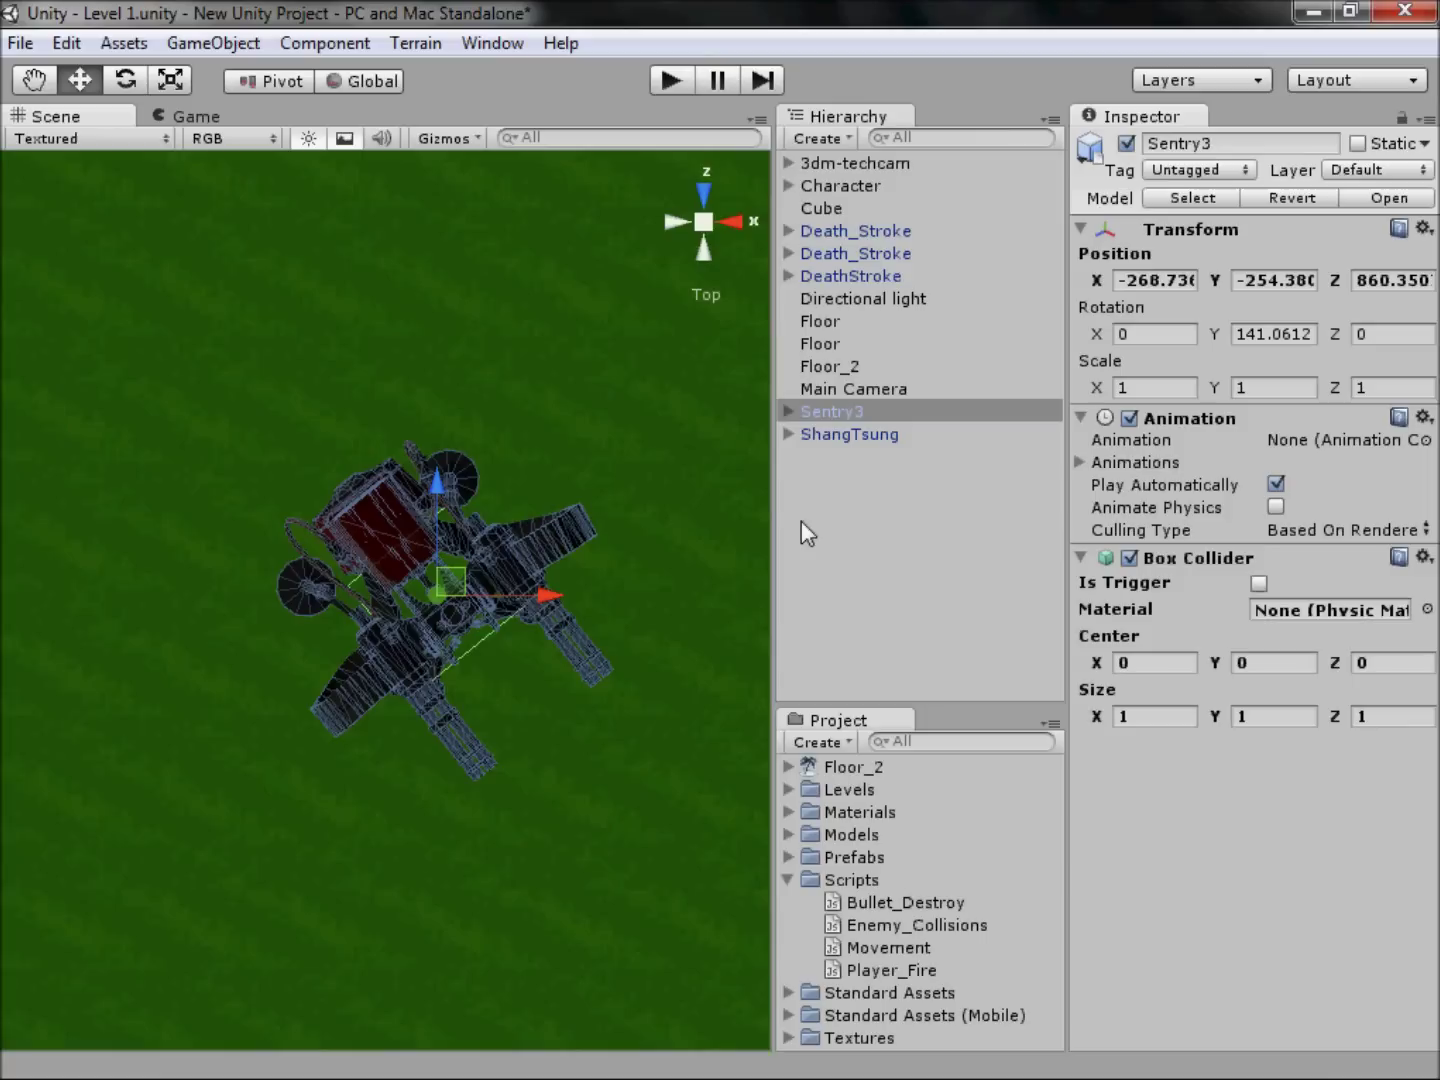
{"action": "left_click", "coordinate": [325, 43]}
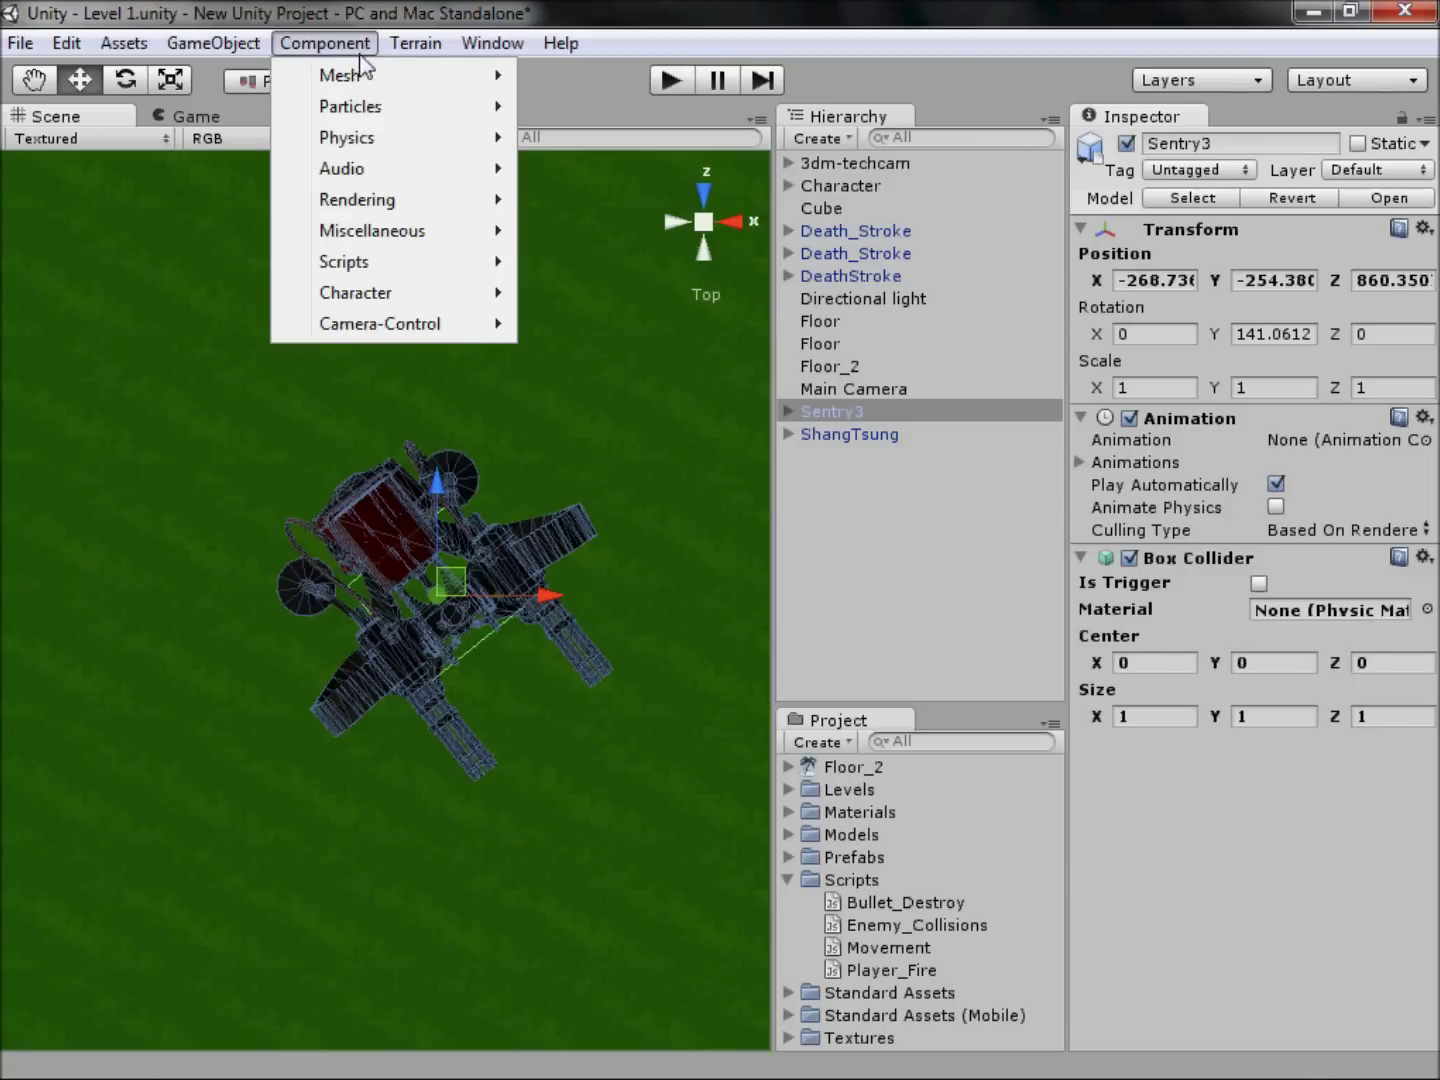
{"action": "mouse_move", "coordinate": [408, 145]}
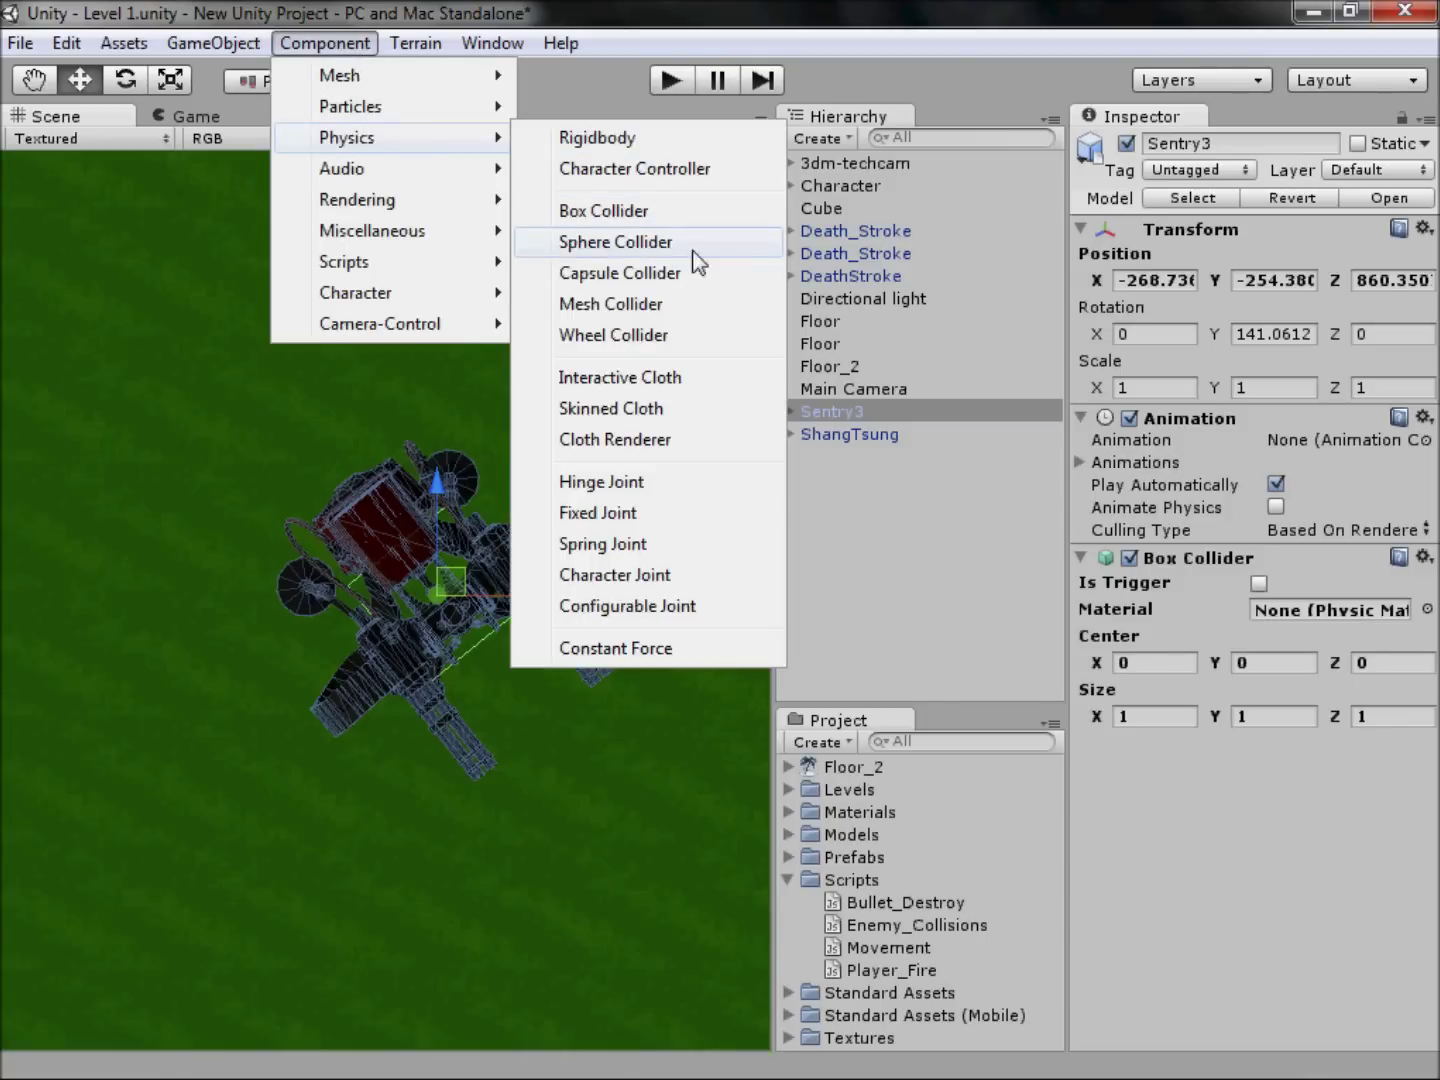
{"action": "left_click", "coordinate": [650, 13]}
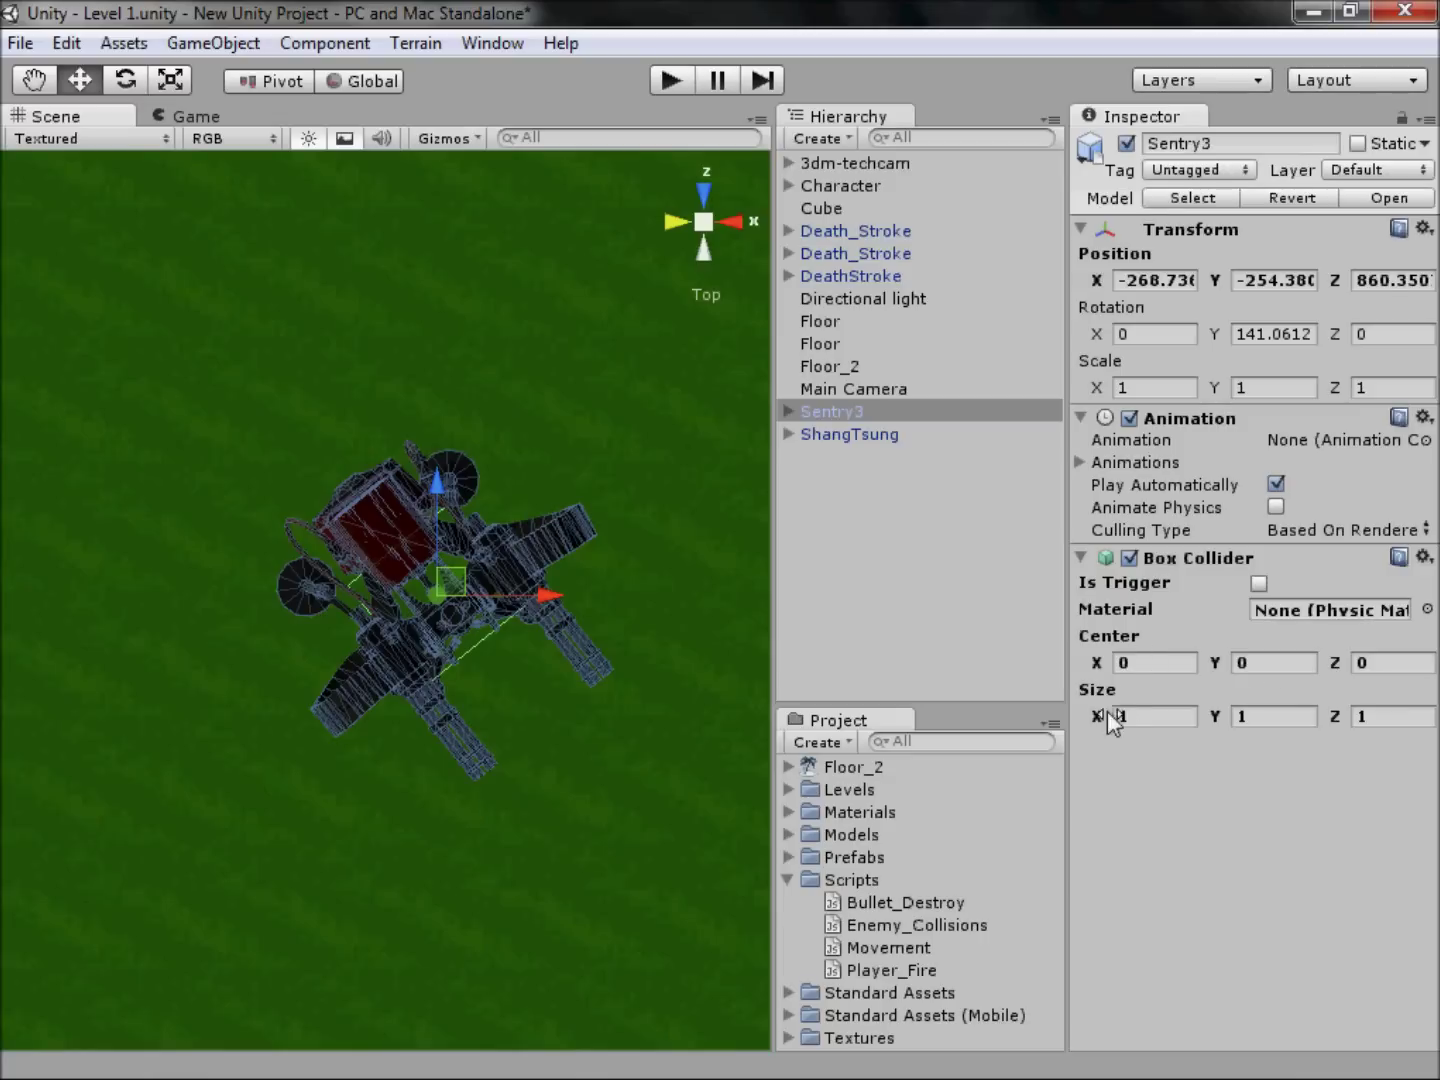
Step: Enlarge Sentry3's box collider around the weapon to size X 2.94, Y 1.63, Z 3.05
{"action": "left_click", "coordinate": [1219, 722]}
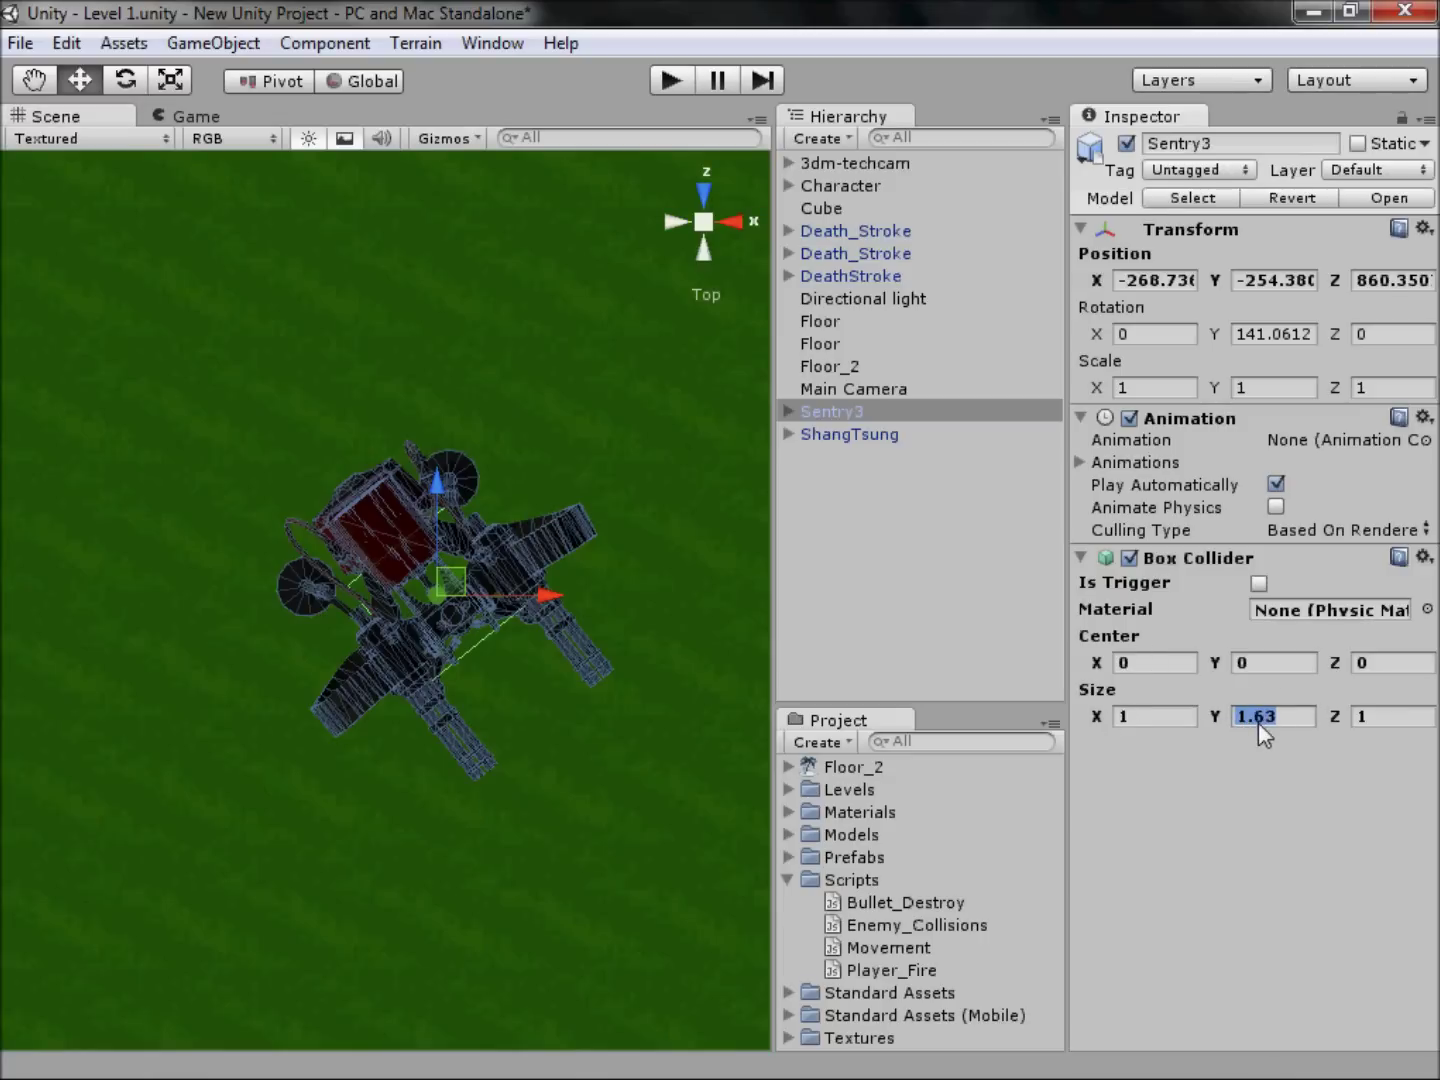
{"action": "left_click_drag", "start_coordinate": [1354, 723], "coordinate": [29, 716]}
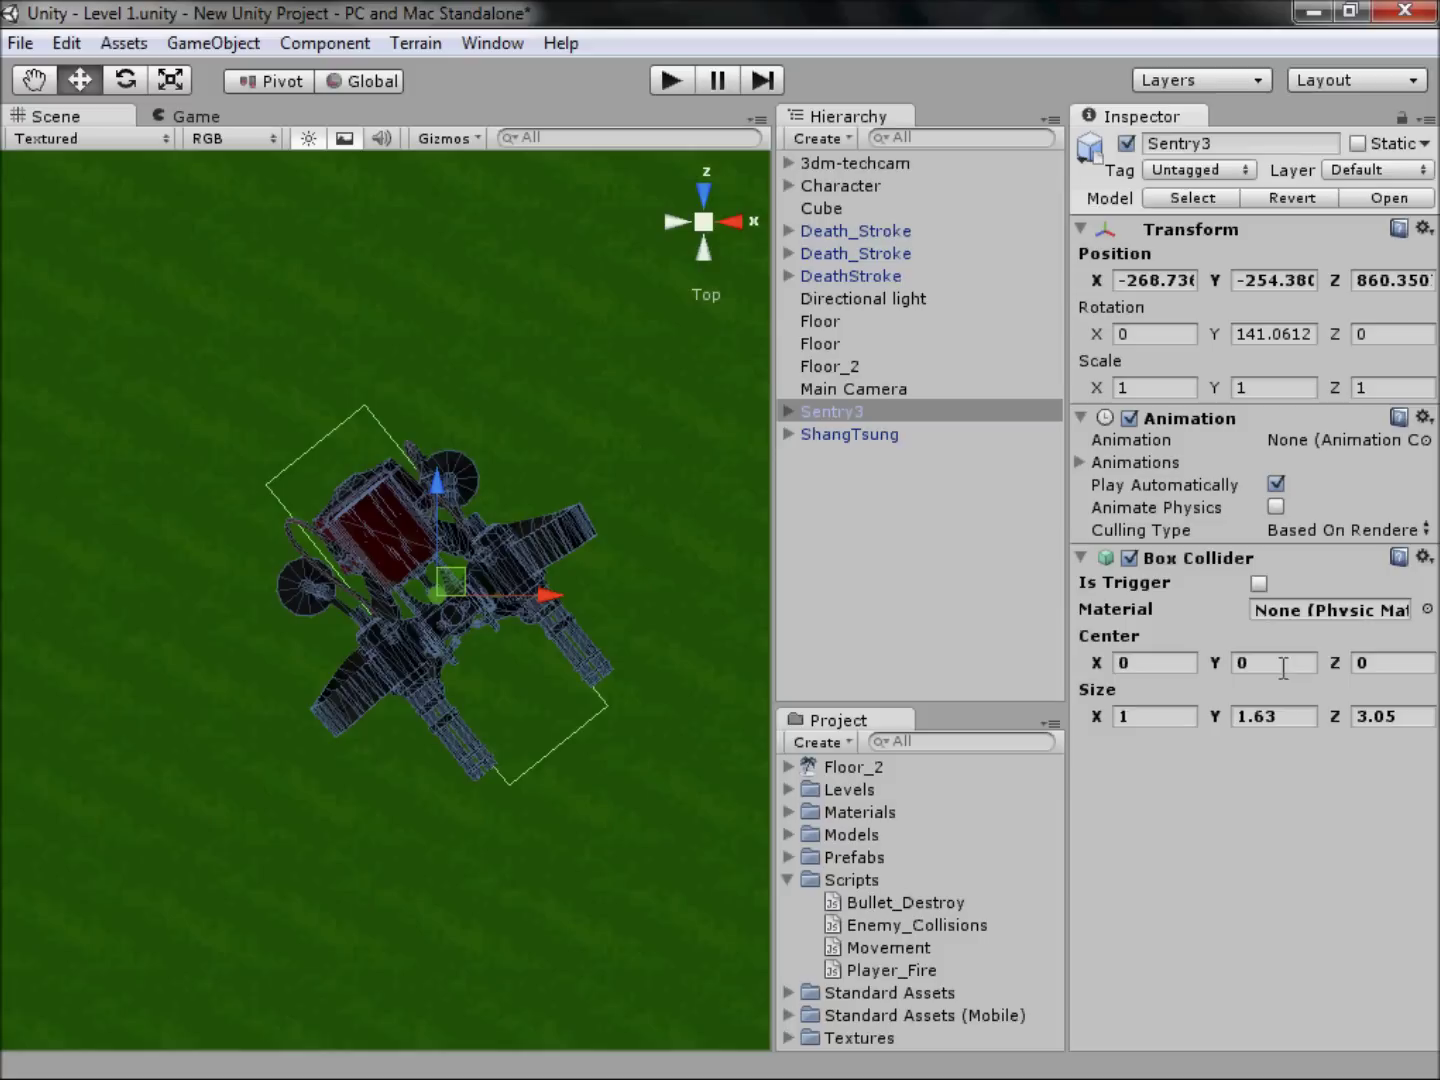
{"action": "left_click_drag", "start_coordinate": [1086, 711], "coordinate": [1189, 710]}
Step: Using the side and front views, fit Sentry3's box collider vertically with size Y 3.1 and center Y 1.44
{"action": "left_click", "coordinate": [731, 220]}
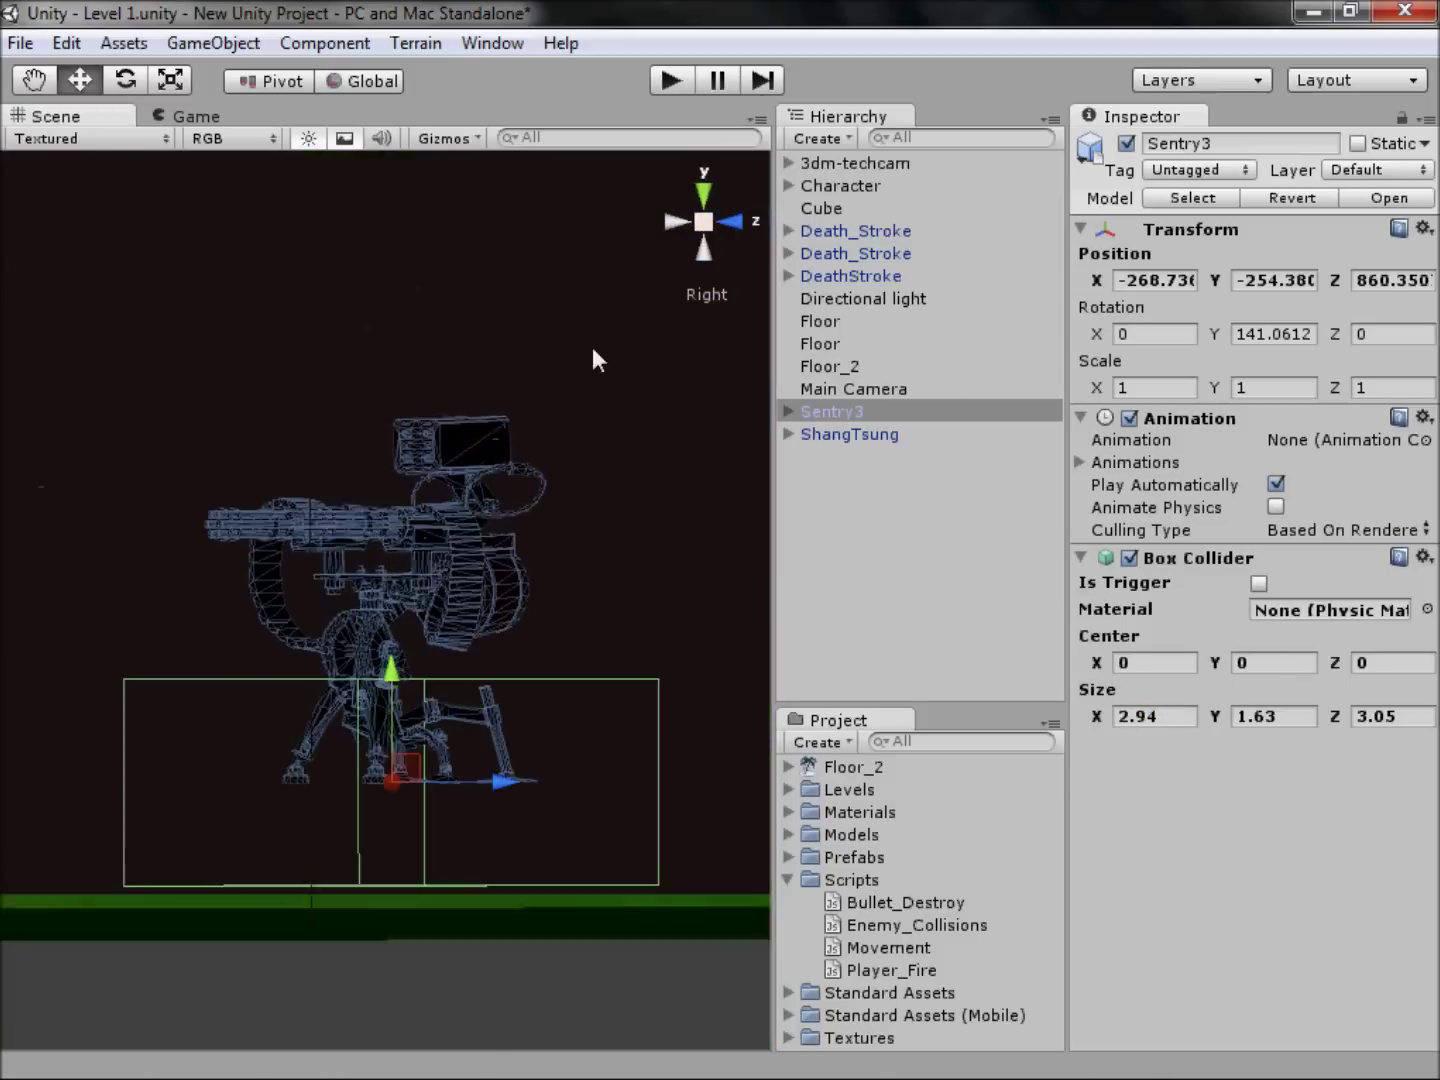
{"action": "left_click_drag", "start_coordinate": [1214, 715], "coordinate": [1211, 664]}
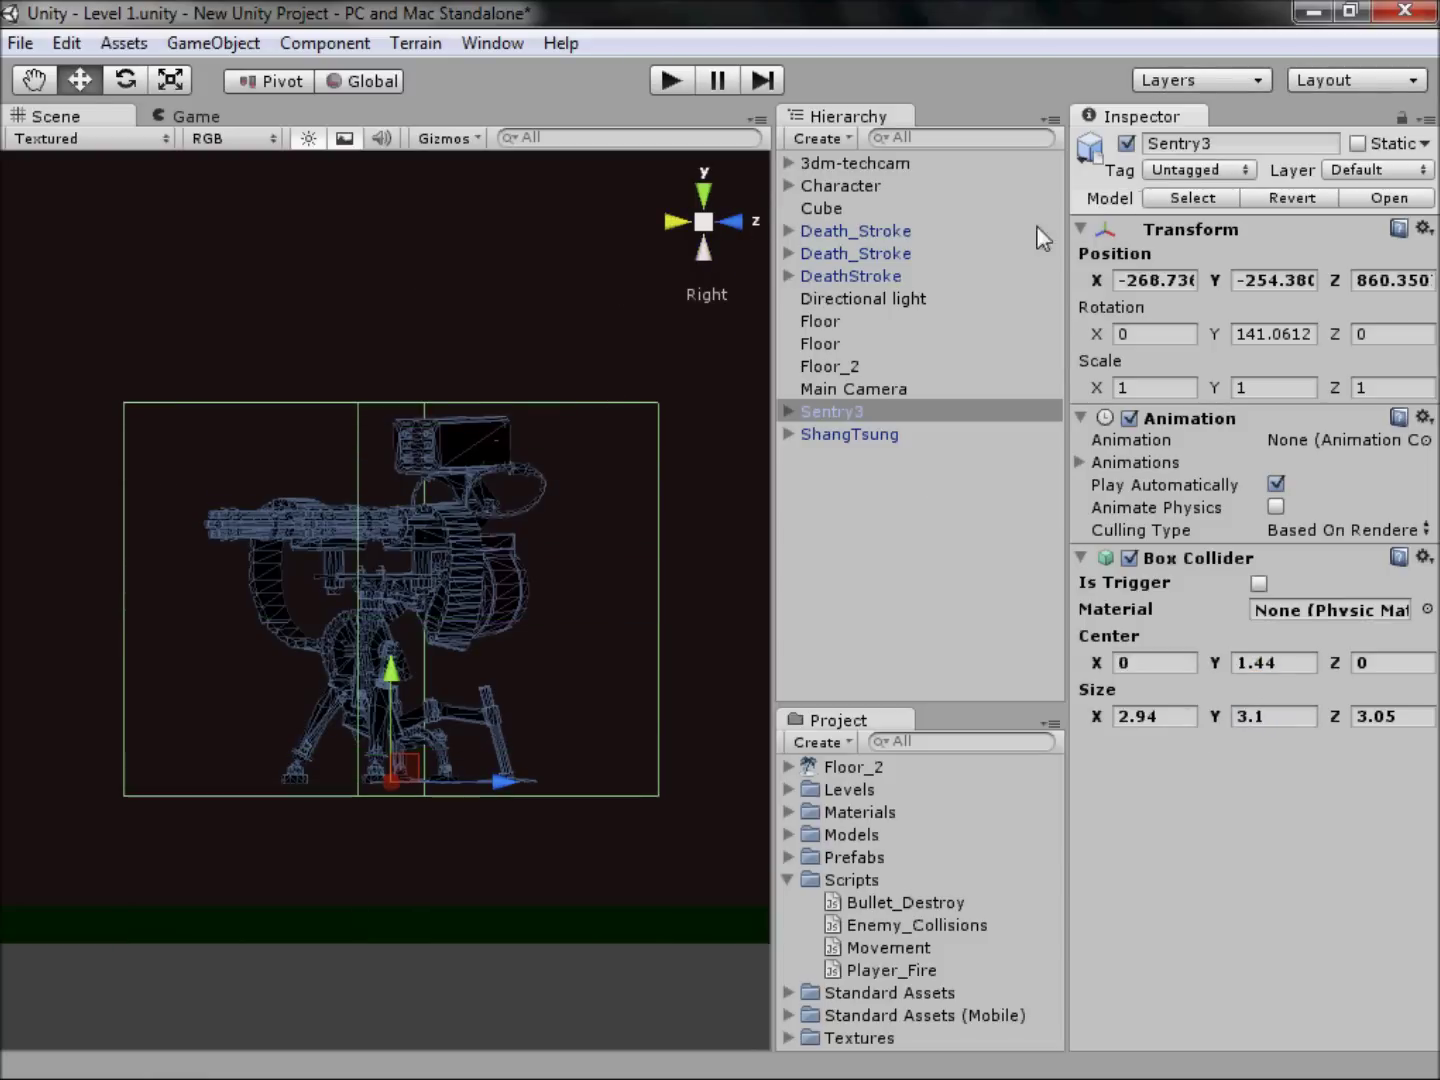
{"action": "left_click", "coordinate": [731, 220]}
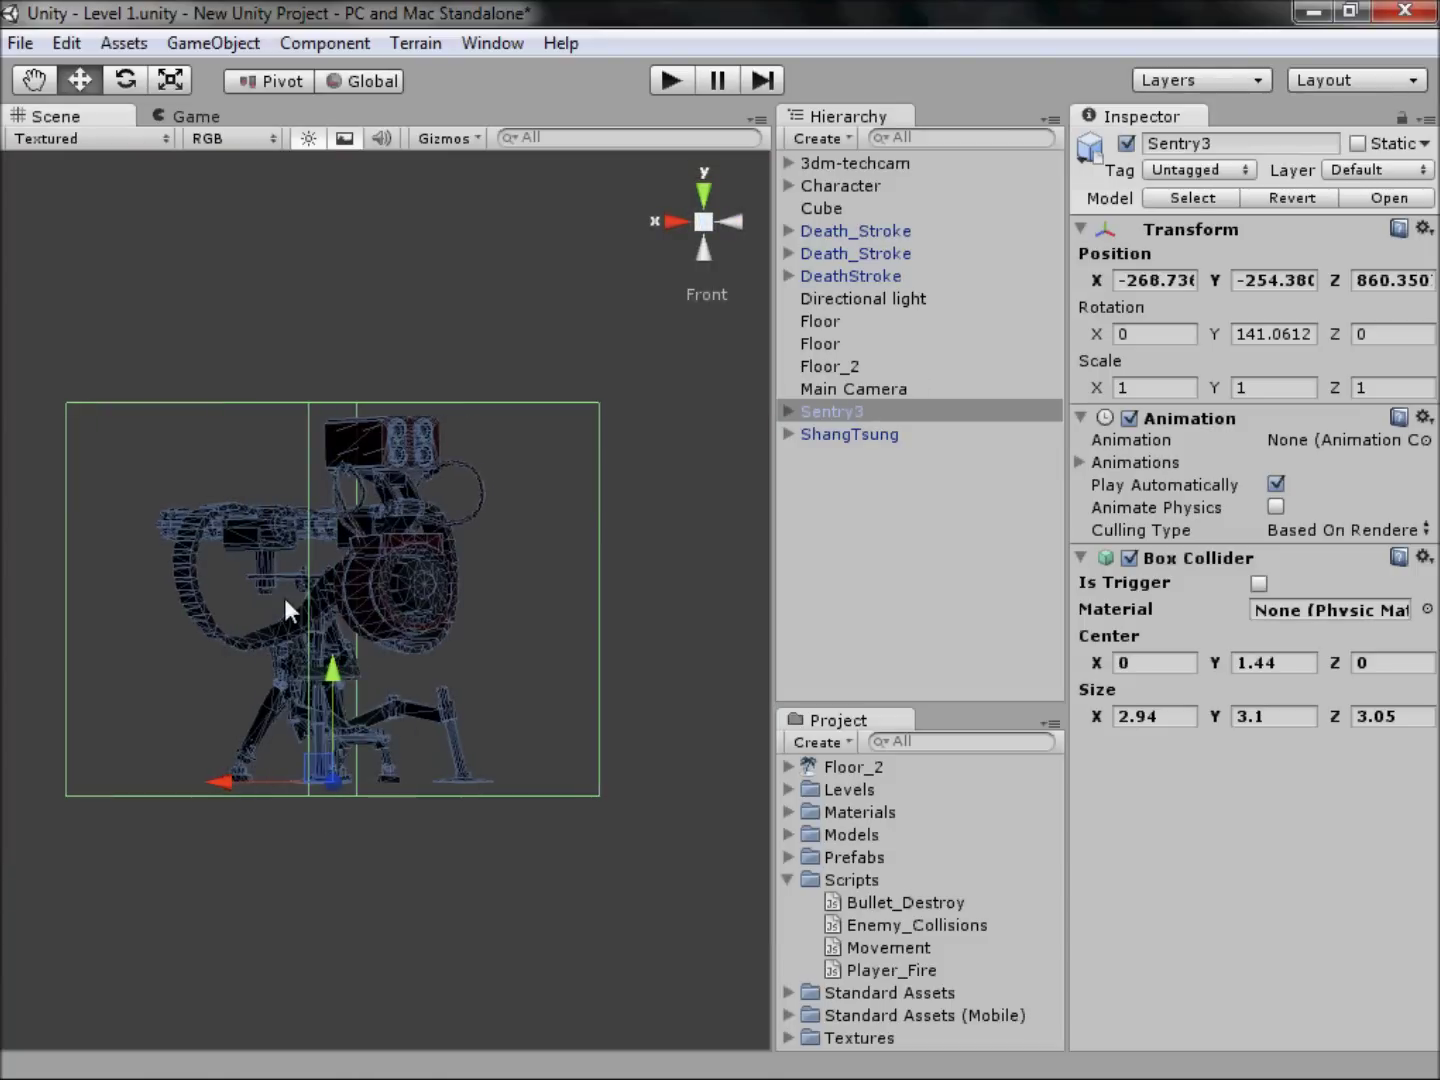
Step: Using the front and right views, lower Sentry3 onto the grass floor at a Y position of about -255.16
{"action": "scroll", "coordinate": [382, 644], "scroll_direction": "down", "scroll_amount": 5}
{"action": "middle_click_drag", "start_coordinate": [360, 644], "coordinate": [450, 632]}
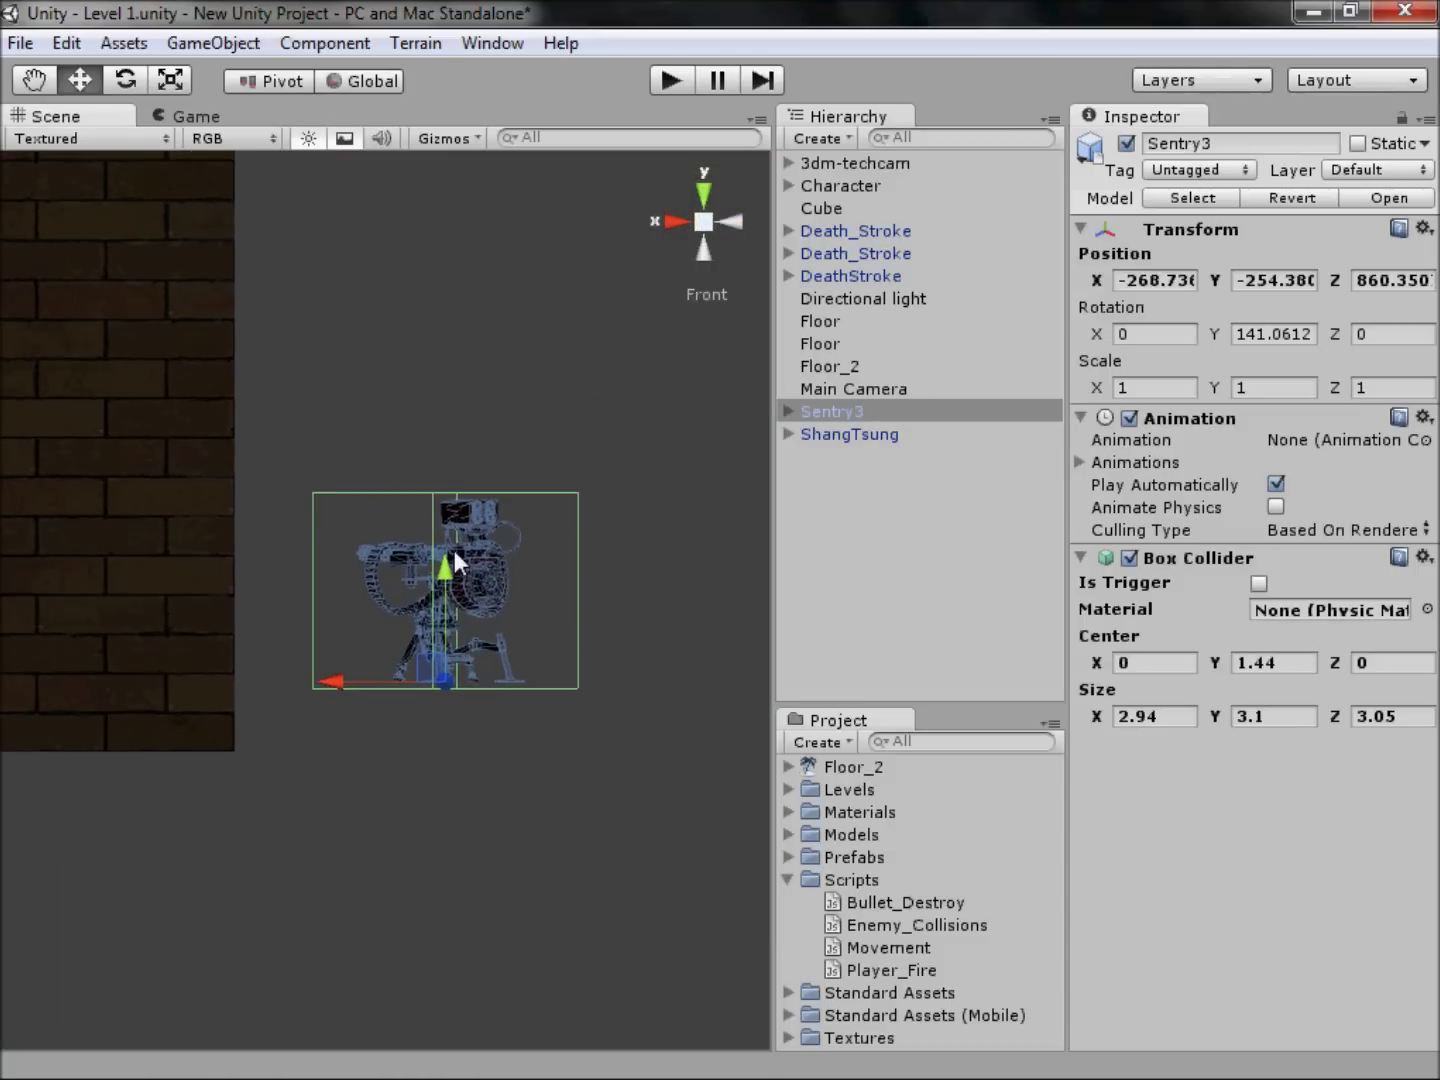
{"action": "left_click_drag", "start_coordinate": [453, 564], "coordinate": [454, 622]}
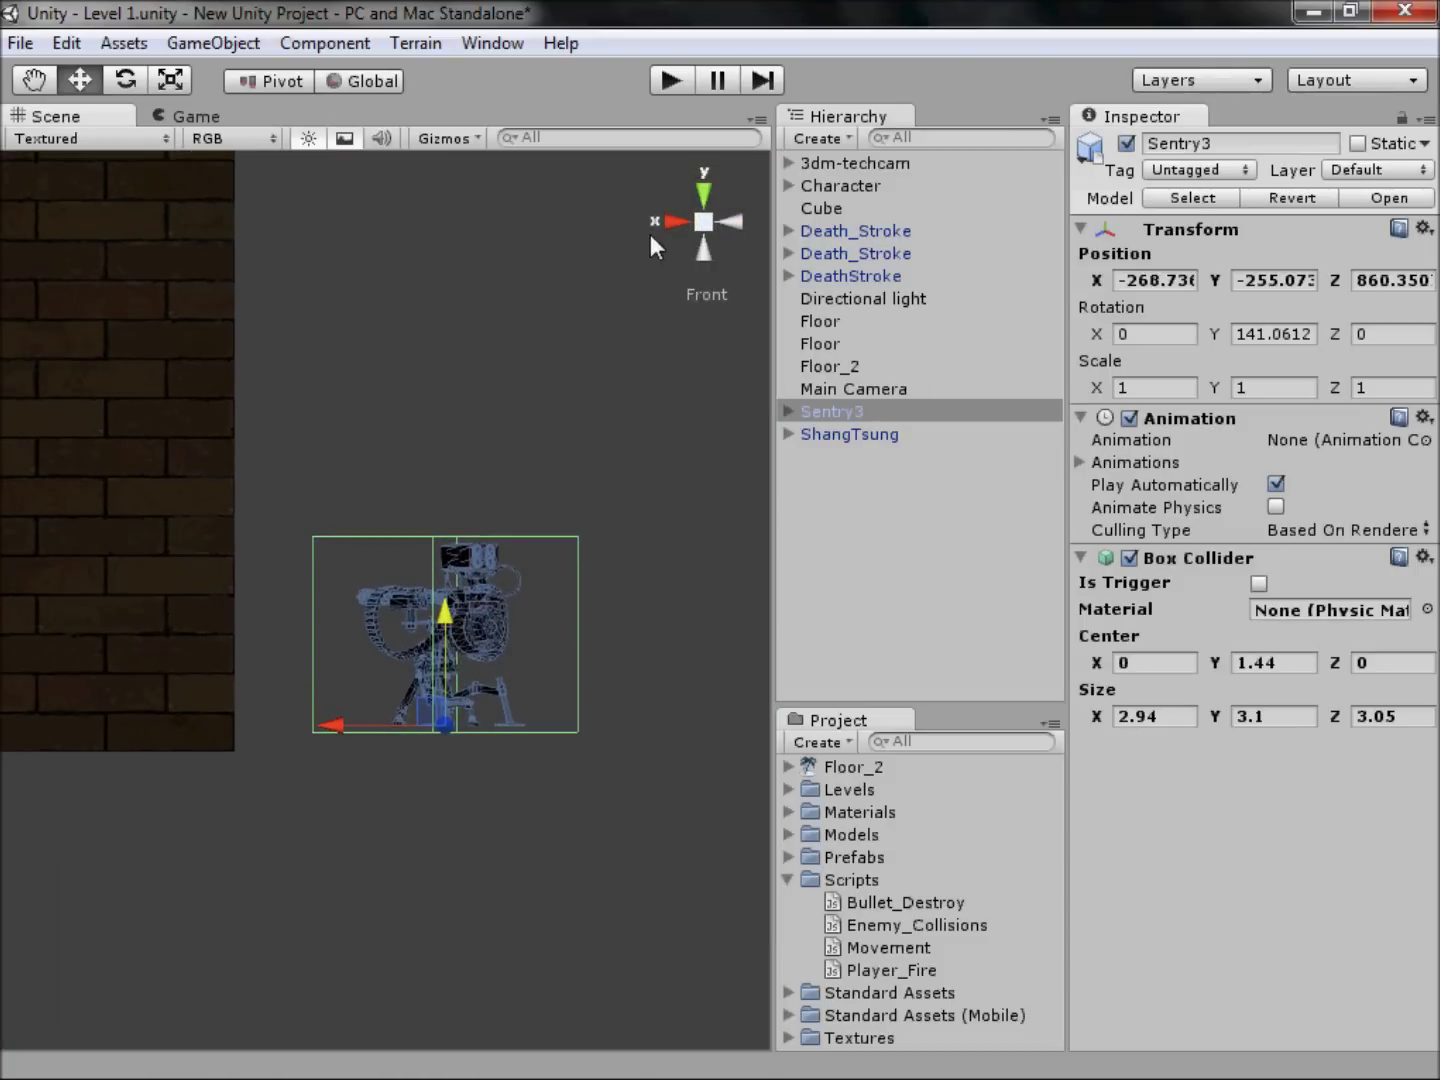
{"action": "left_click", "coordinate": [672, 220]}
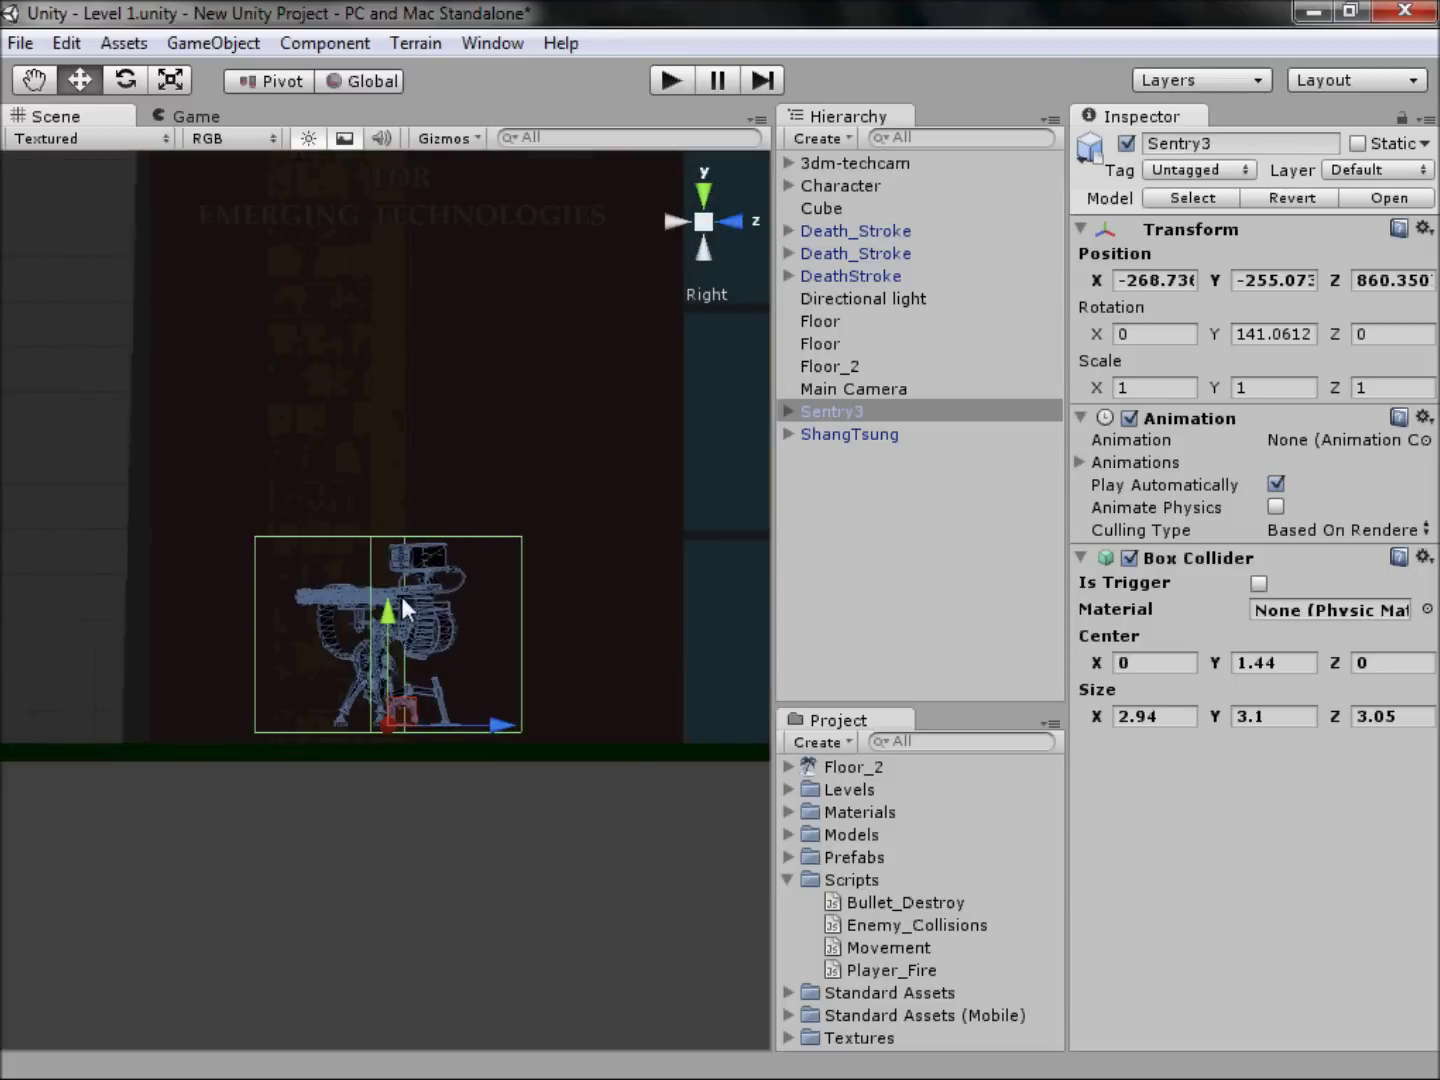
{"action": "left_click_drag", "start_coordinate": [387, 623], "coordinate": [391, 625]}
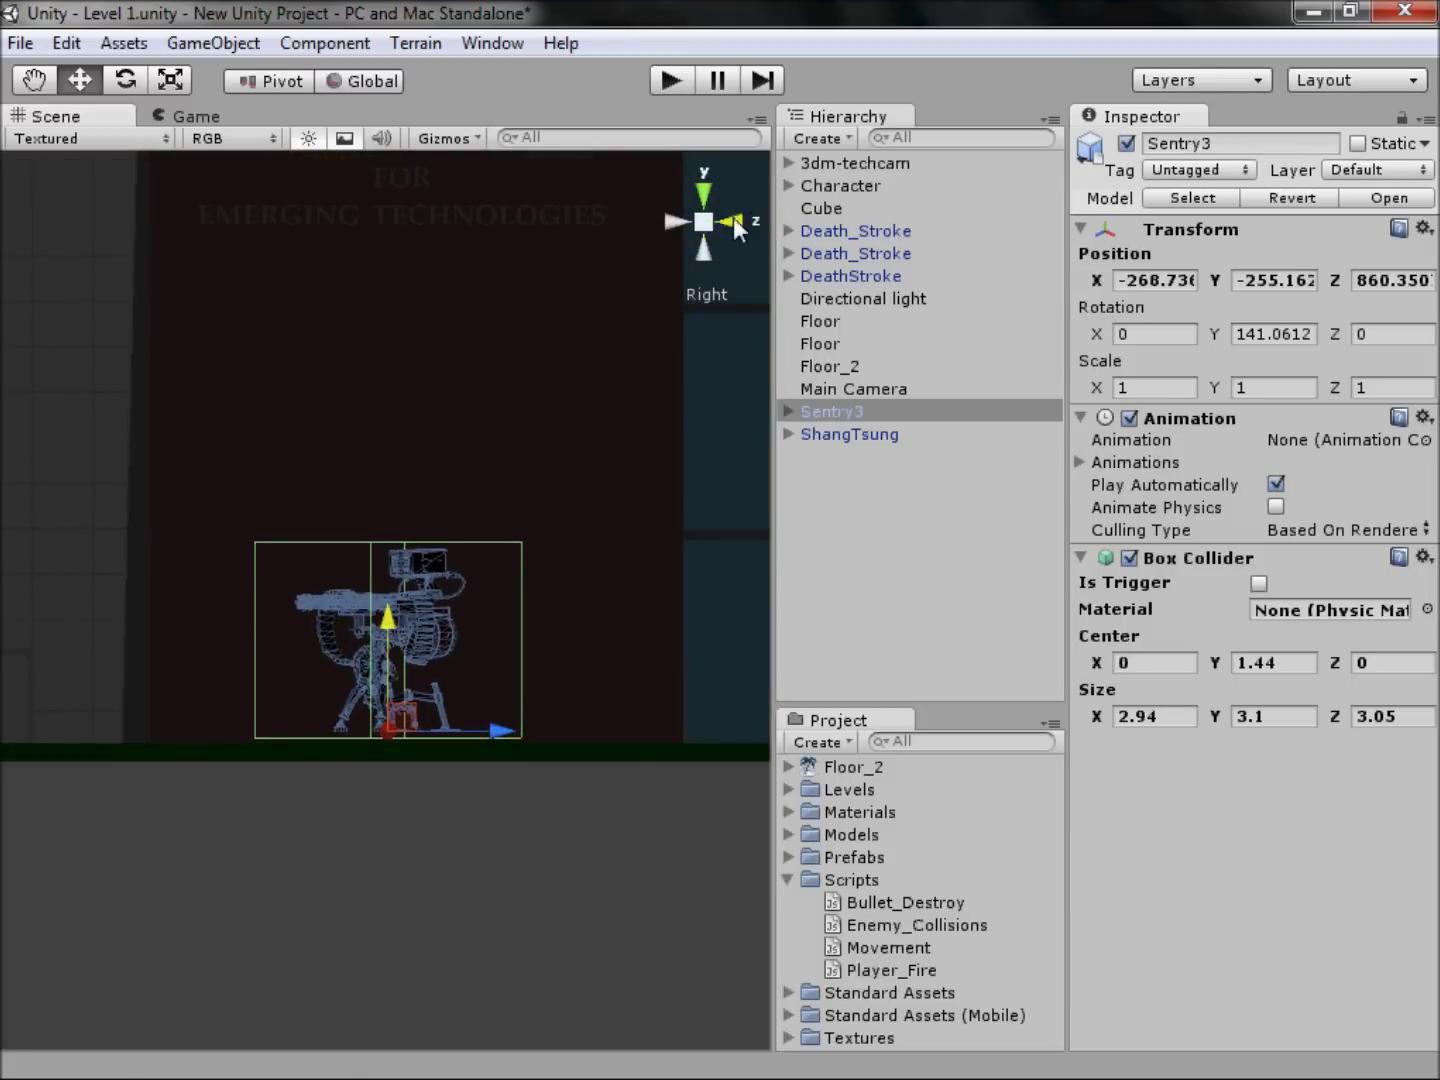
{"action": "left_click", "coordinate": [704, 226]}
{"action": "left_click", "coordinate": [442, 292]}
Step: Move the directional light higher and towards the building, to a position of about X -310.97, Y -198.62
{"action": "scroll", "coordinate": [443, 543], "scroll_direction": "up", "scroll_amount": 5}
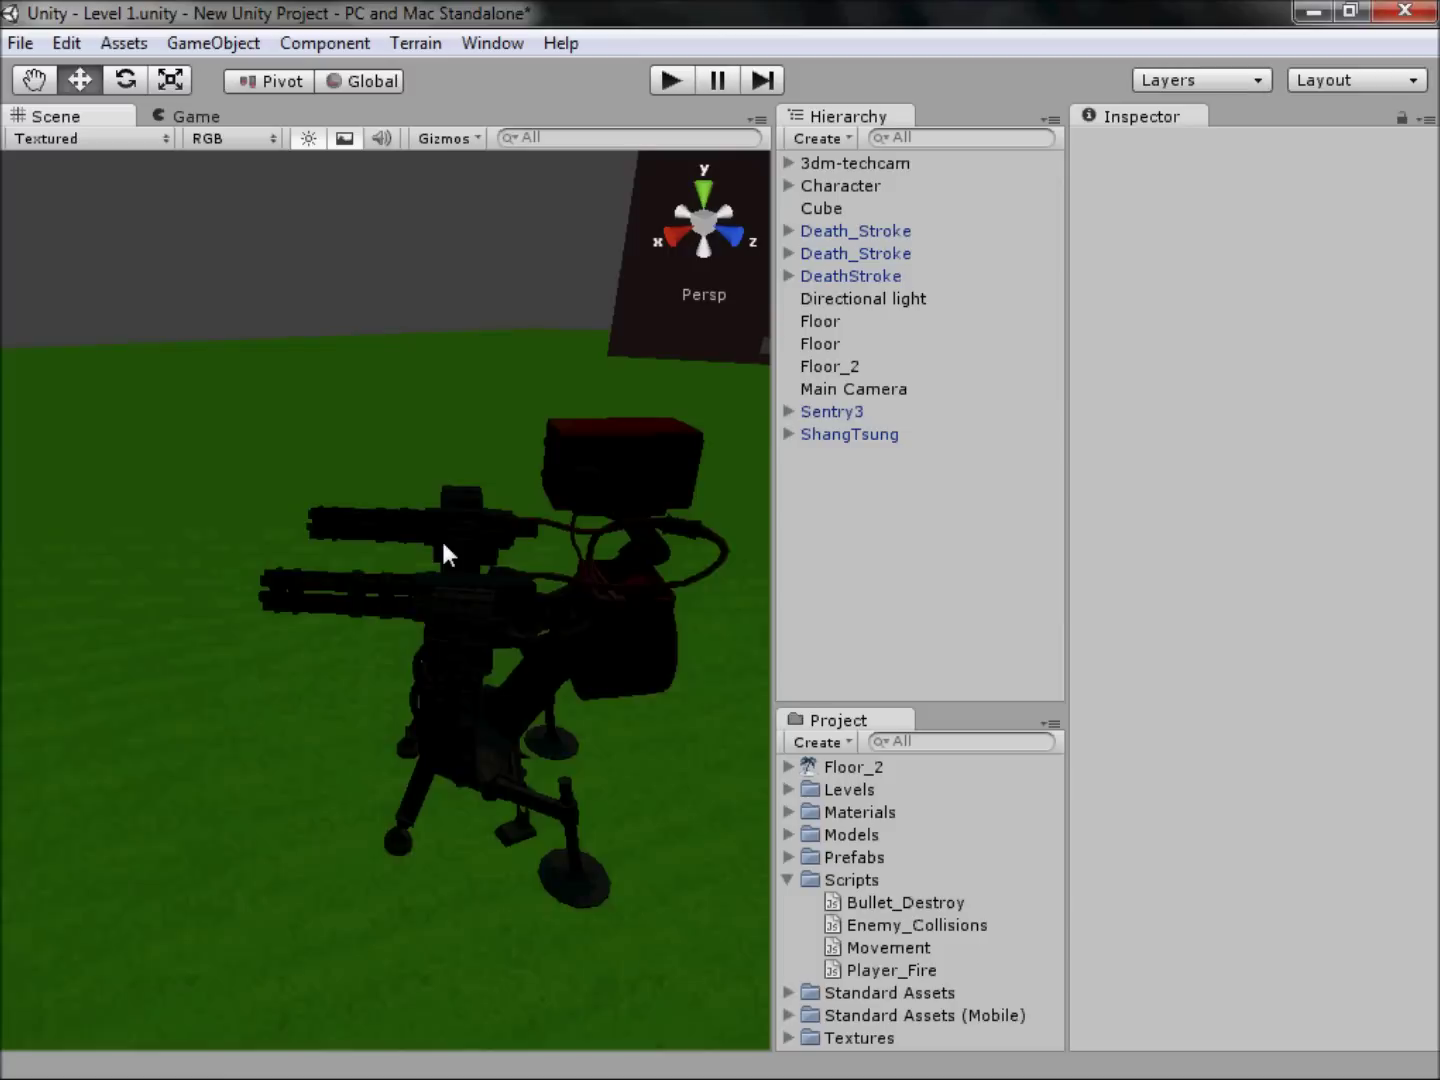
{"action": "scroll", "coordinate": [441, 537], "scroll_direction": "up", "scroll_amount": 3}
{"action": "scroll", "coordinate": [405, 588], "scroll_direction": "down", "scroll_amount": 5}
{"action": "left_click_drag", "start_coordinate": [392, 659], "coordinate": [729, 630], "text": "alt"}
{"action": "scroll", "coordinate": [473, 600], "scroll_direction": "down", "scroll_amount": 3}
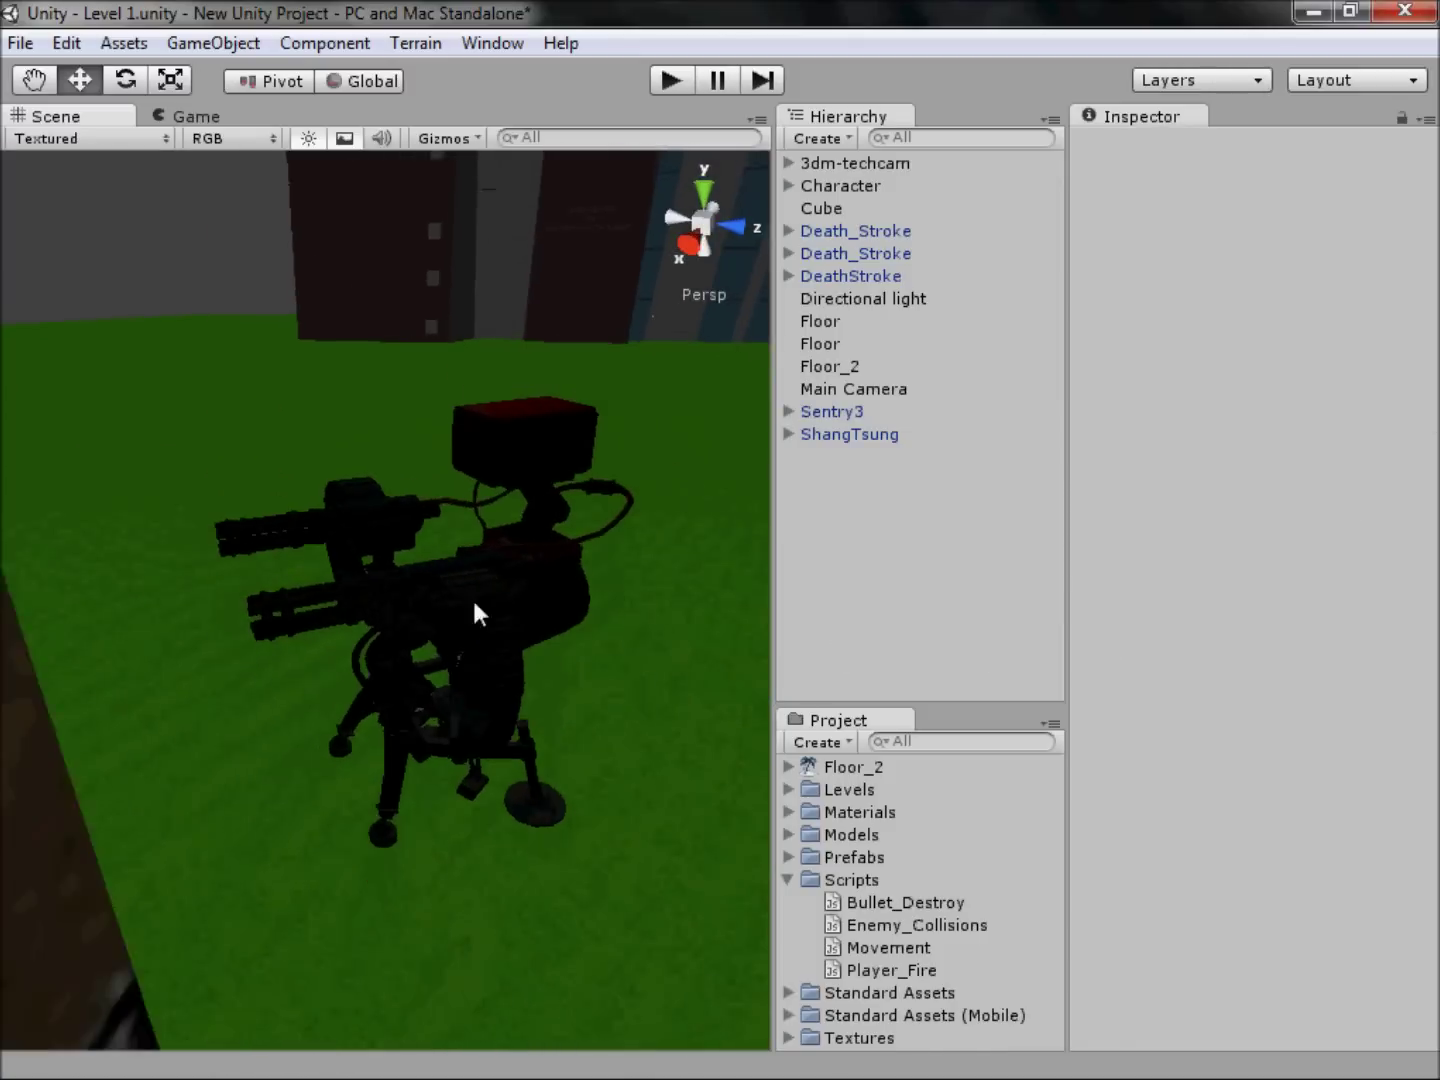
{"action": "scroll", "coordinate": [473, 601], "scroll_direction": "down", "scroll_amount": 10}
{"action": "middle_click_drag", "start_coordinate": [420, 480], "coordinate": [673, 669]}
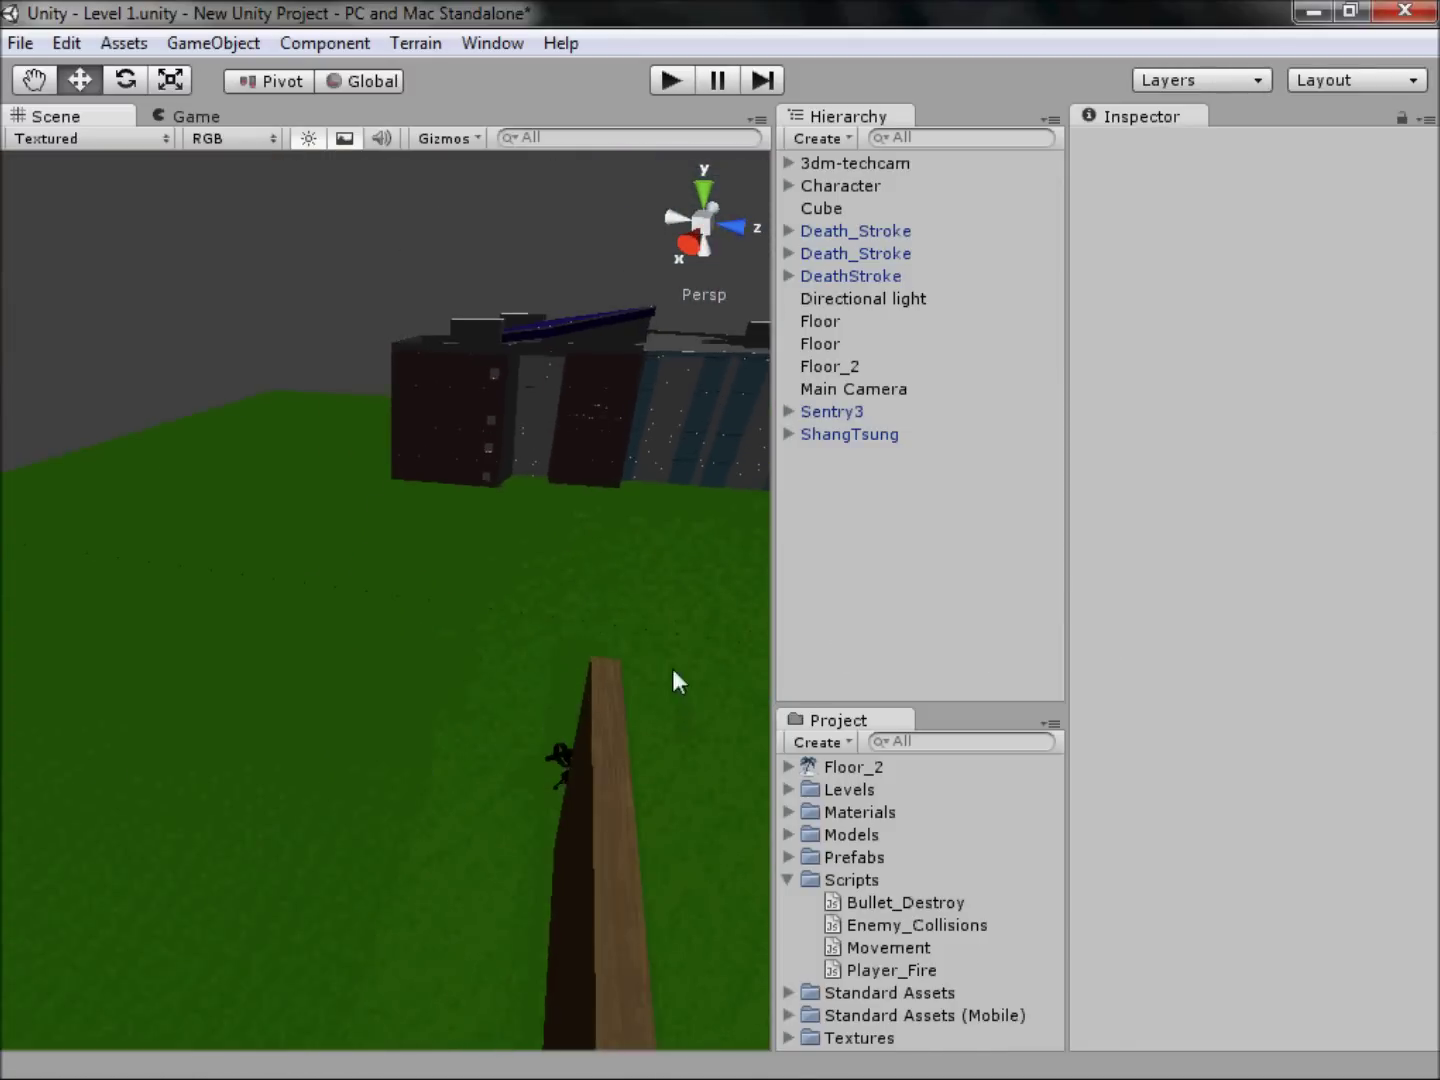
{"action": "scroll", "coordinate": [673, 680], "scroll_direction": "down", "scroll_amount": 6}
{"action": "left_click", "coordinate": [877, 298]}
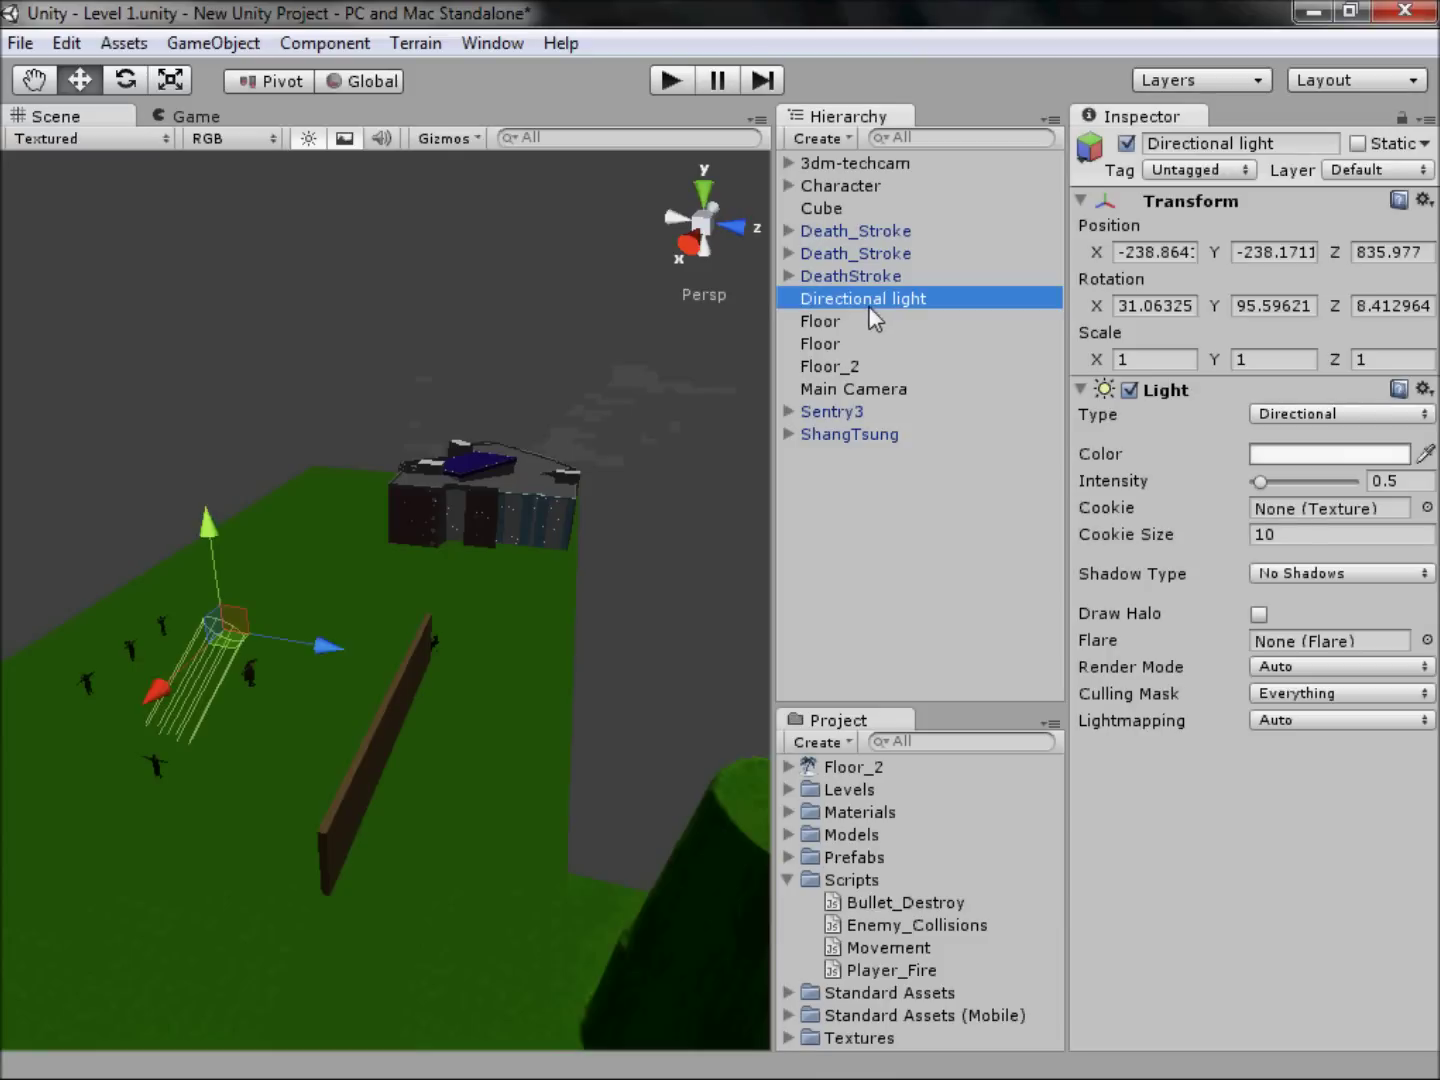
{"action": "left_click_drag", "start_coordinate": [229, 590], "coordinate": [232, 339]}
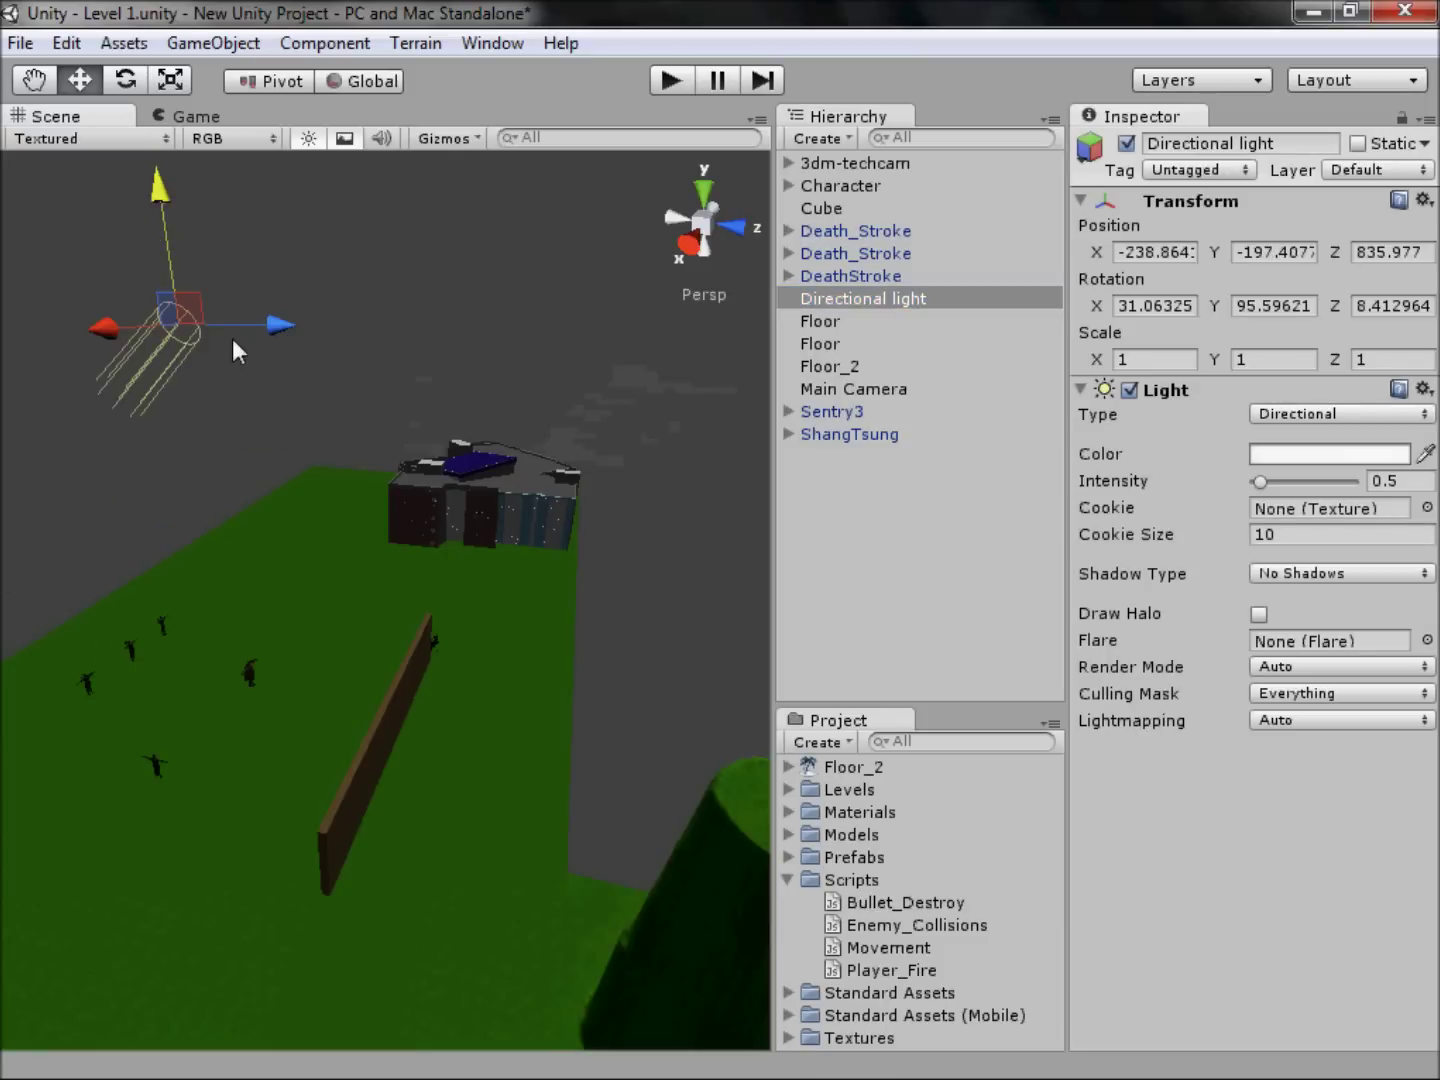
{"action": "left_click_drag", "start_coordinate": [126, 318], "coordinate": [560, 250]}
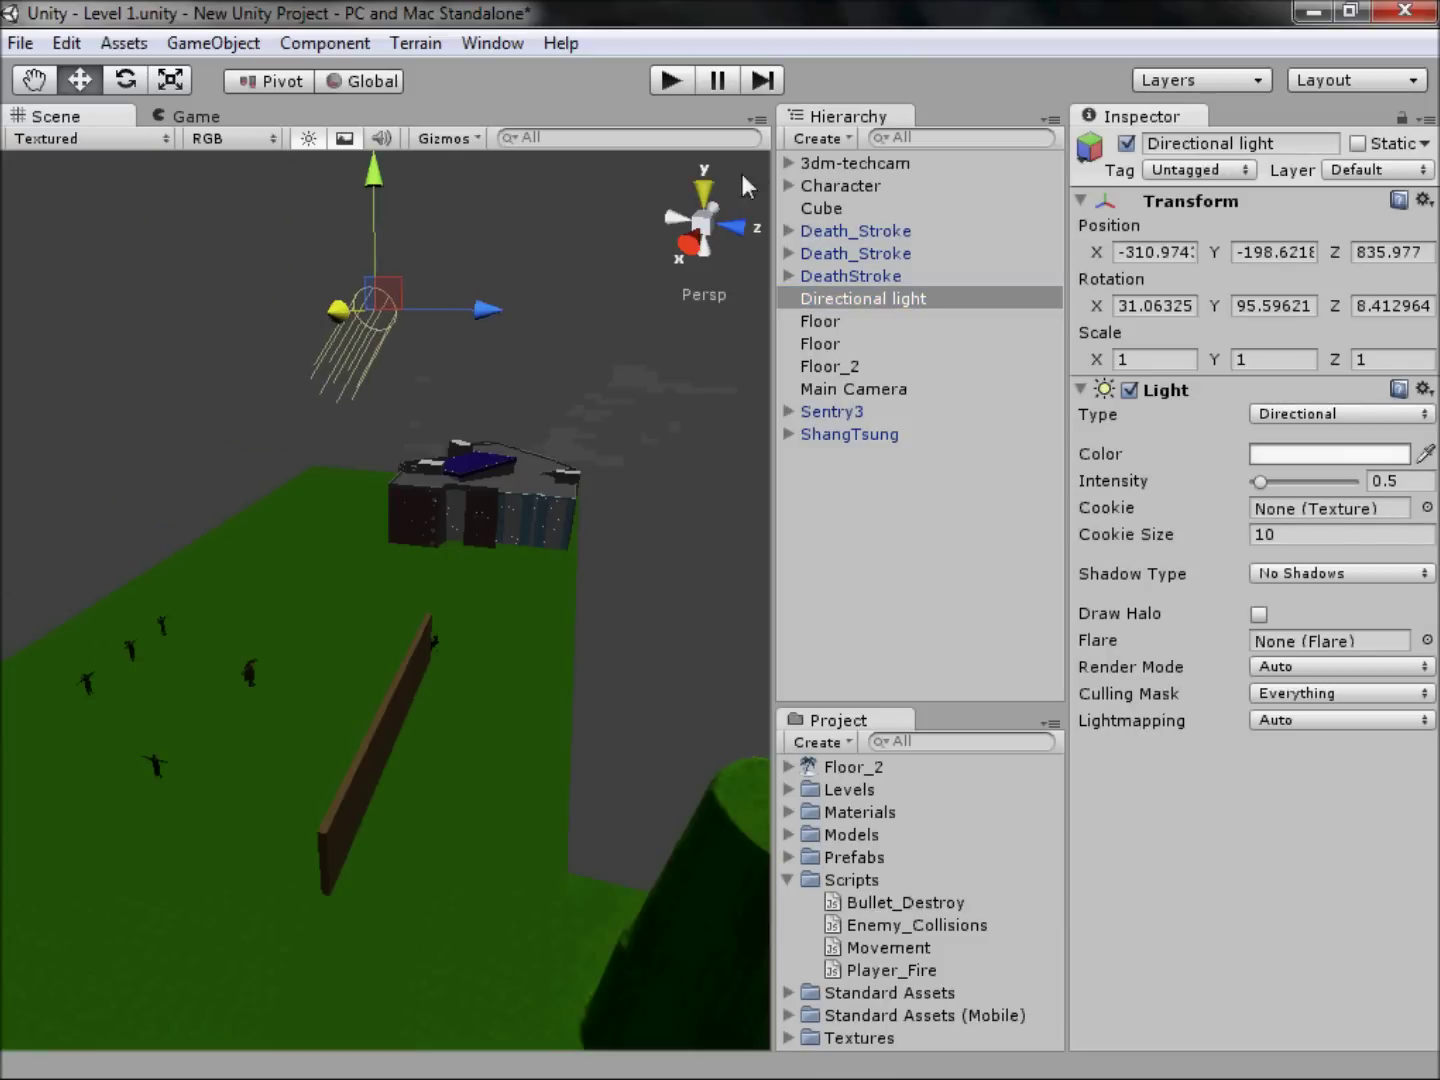
{"action": "left_click", "coordinate": [582, 366]}
Step: Frame the 3dm-techcam building and examine its surroundings from the top view
{"action": "scroll", "coordinate": [415, 602], "scroll_direction": "up", "scroll_amount": 3}
{"action": "middle_click_drag", "start_coordinate": [262, 706], "coordinate": [626, 499]}
{"action": "scroll", "coordinate": [551, 566], "scroll_direction": "up", "scroll_amount": 3}
{"action": "middle_click_drag", "start_coordinate": [550, 565], "coordinate": [2, 677]}
{"action": "scroll", "coordinate": [625, 485], "scroll_direction": "down", "scroll_amount": 5}
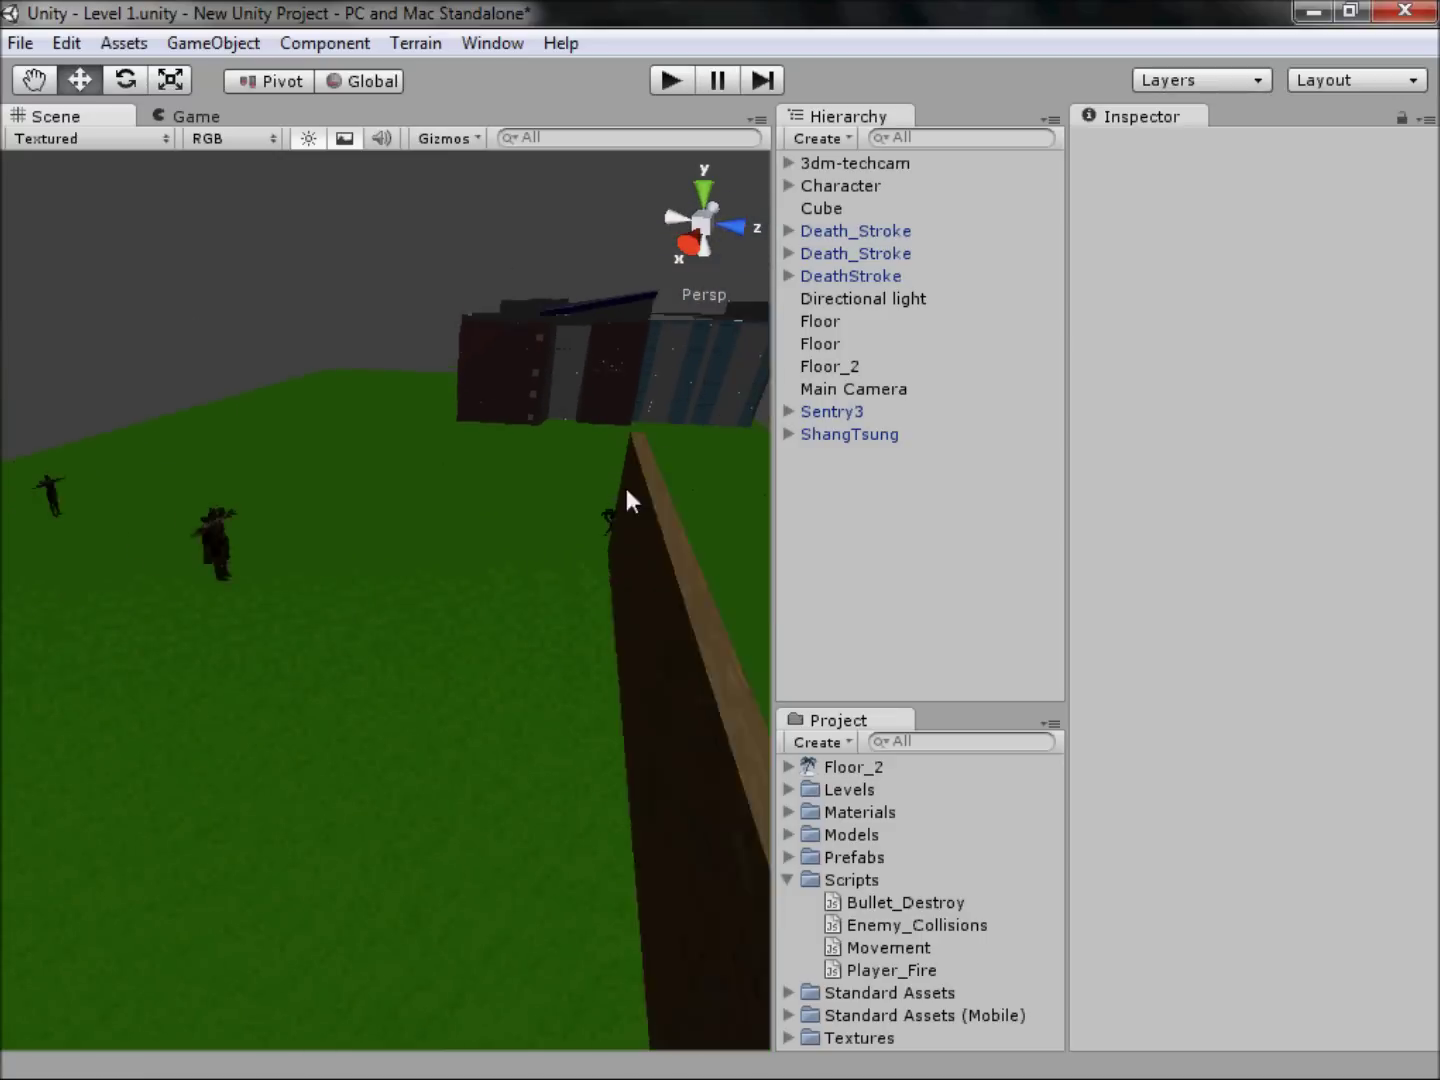
{"action": "middle_click_drag", "start_coordinate": [506, 581], "coordinate": [288, 757]}
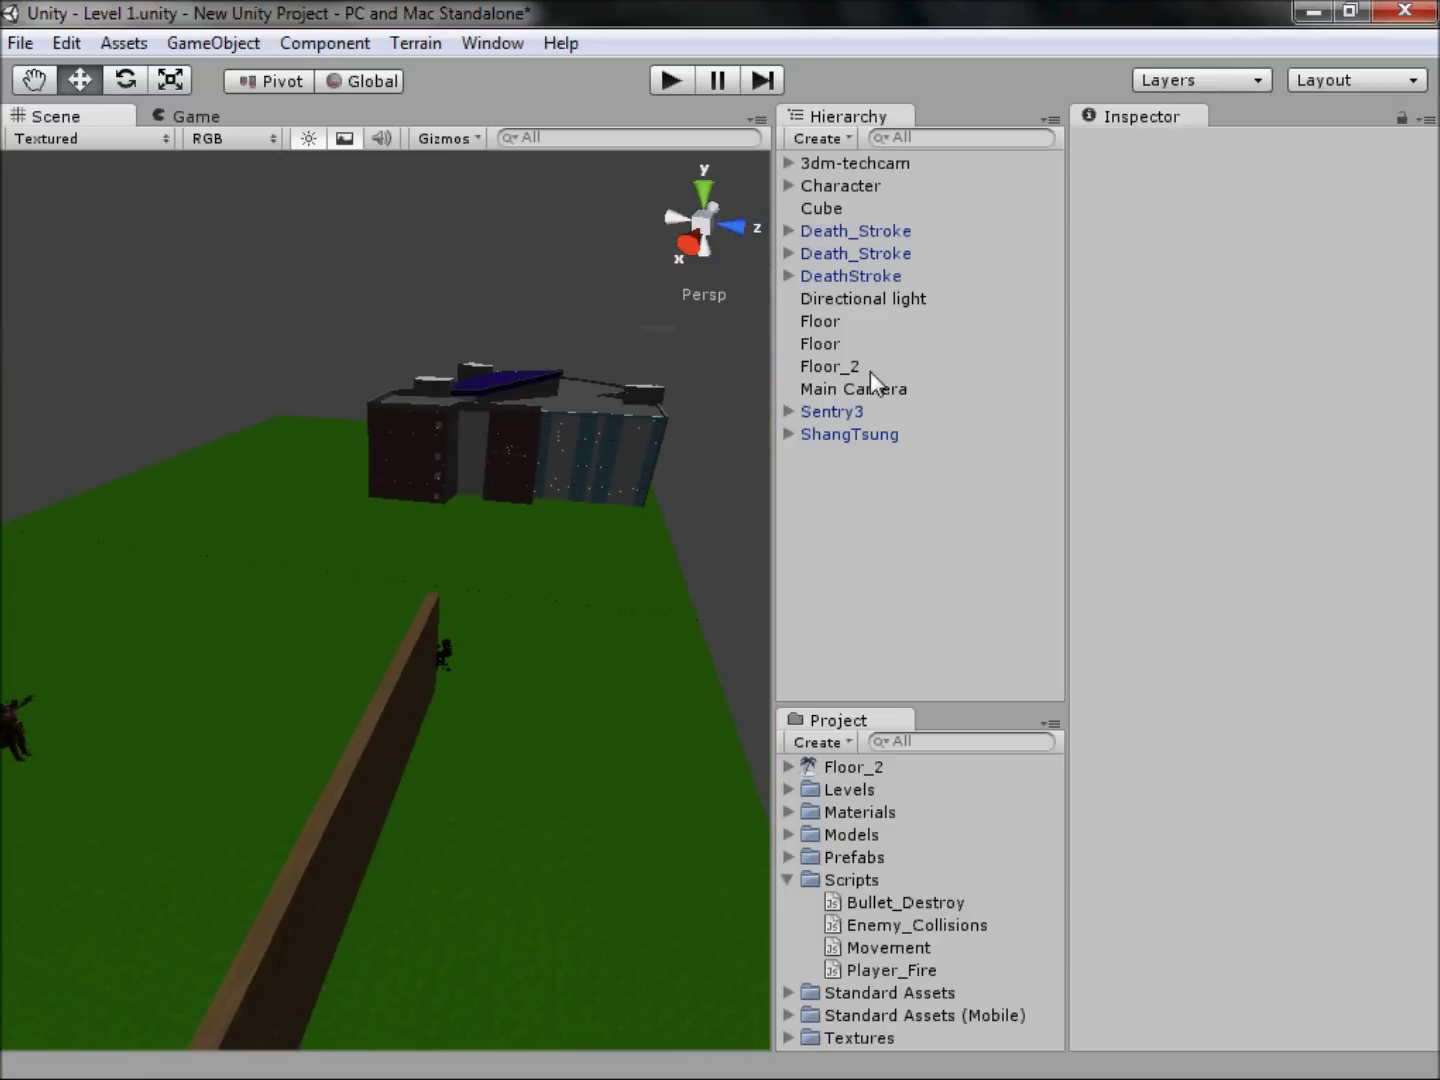
{"action": "double_click", "coordinate": [858, 162]}
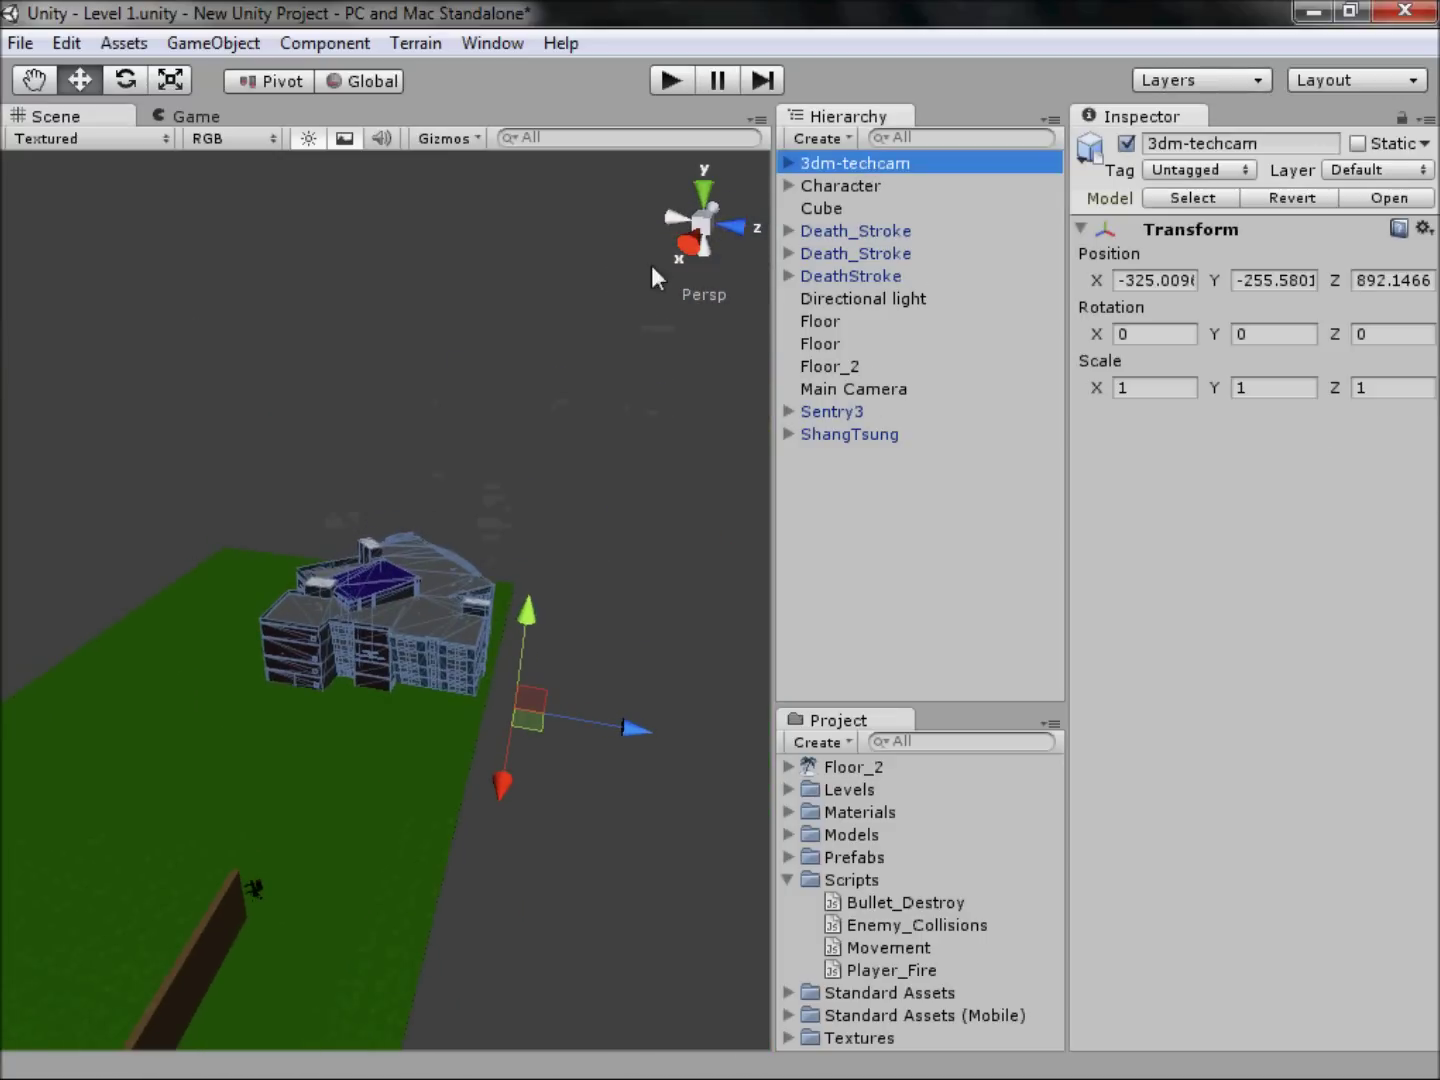
{"action": "left_click", "coordinate": [709, 181]}
{"action": "scroll", "coordinate": [440, 525], "scroll_direction": "up", "scroll_amount": 8}
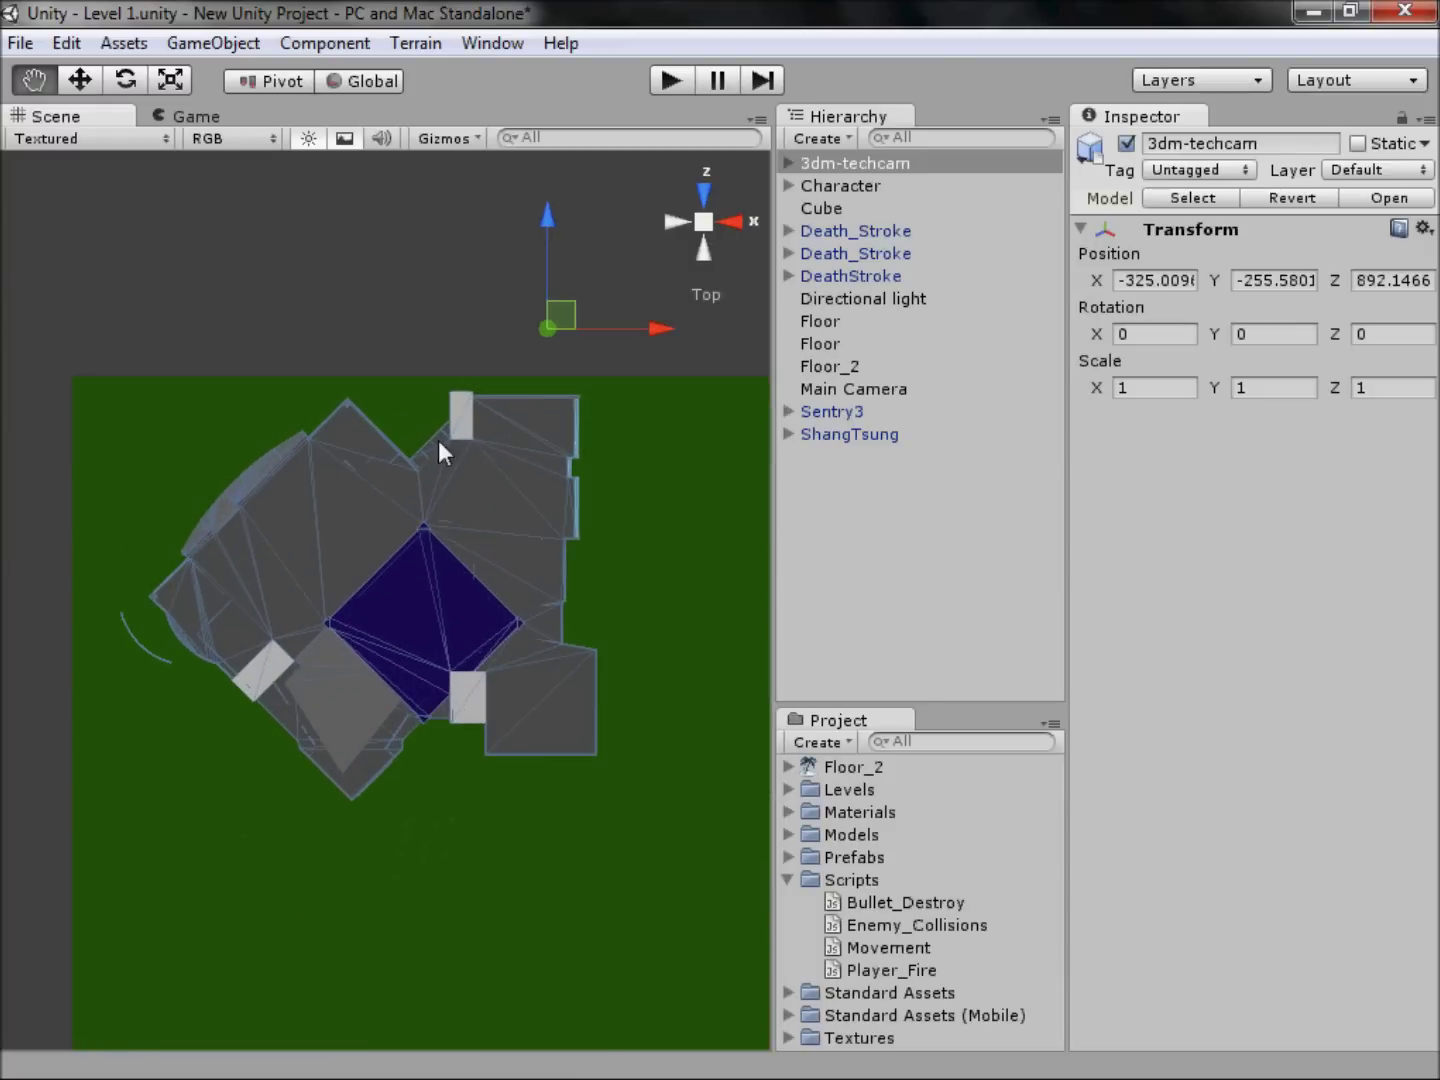
{"action": "middle_click_drag", "start_coordinate": [455, 439], "coordinate": [458, 415]}
Step: Delete the detached curved exterior wall section beside the 3dm-techcam building
{"action": "left_click", "coordinate": [139, 536]}
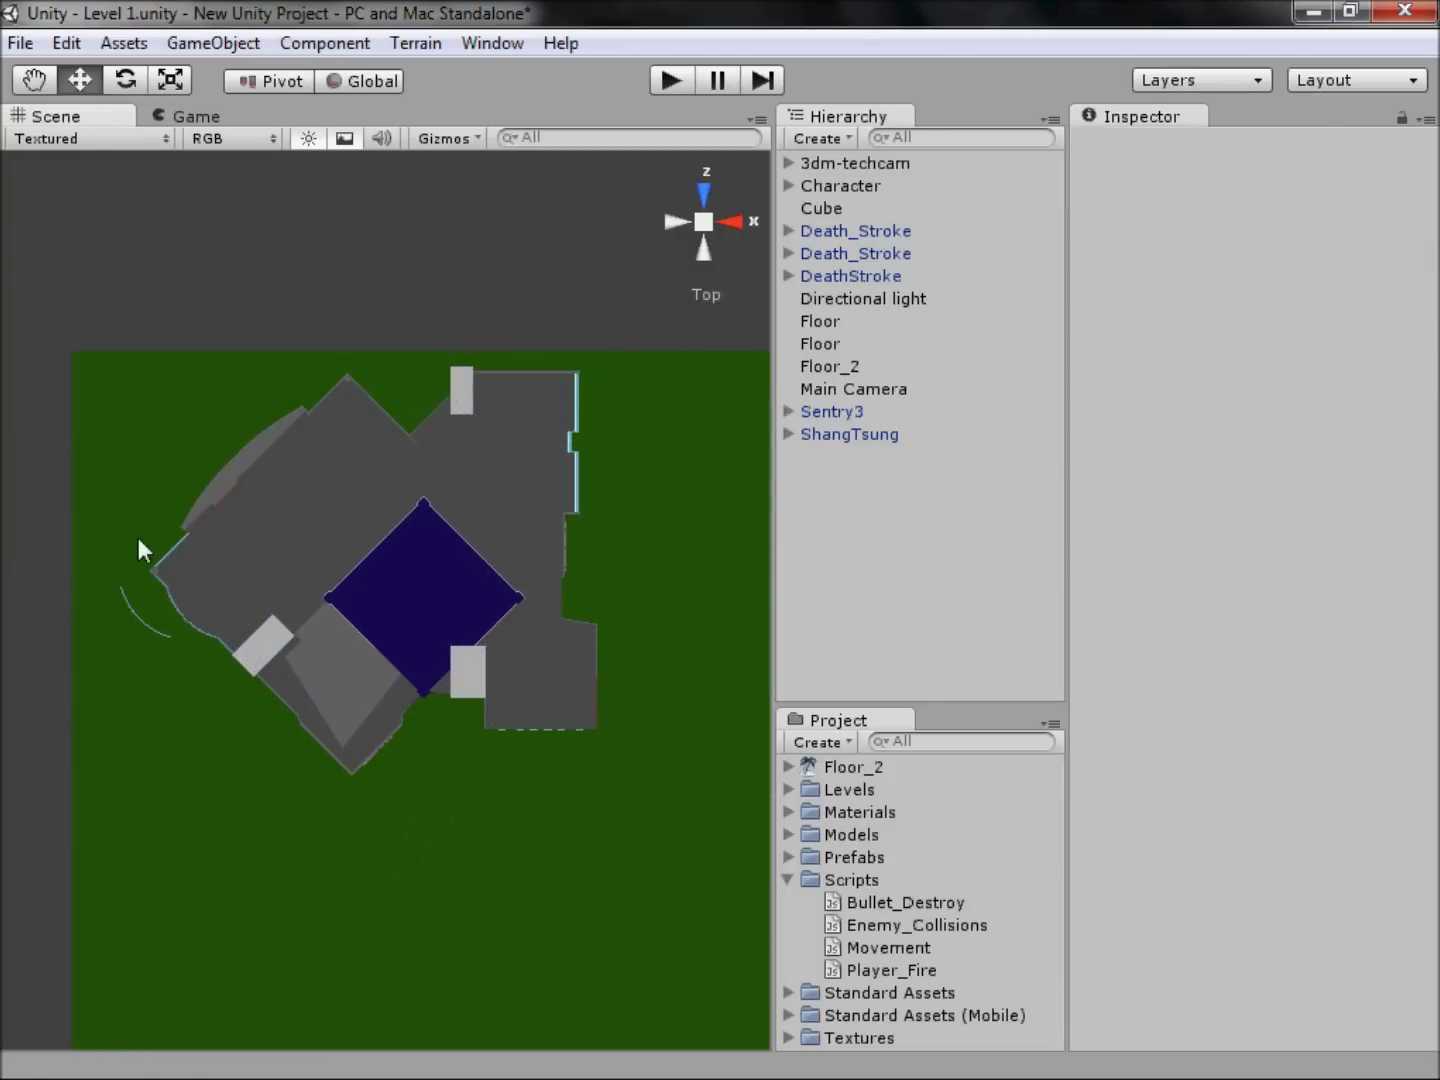
{"action": "left_click", "coordinate": [144, 622]}
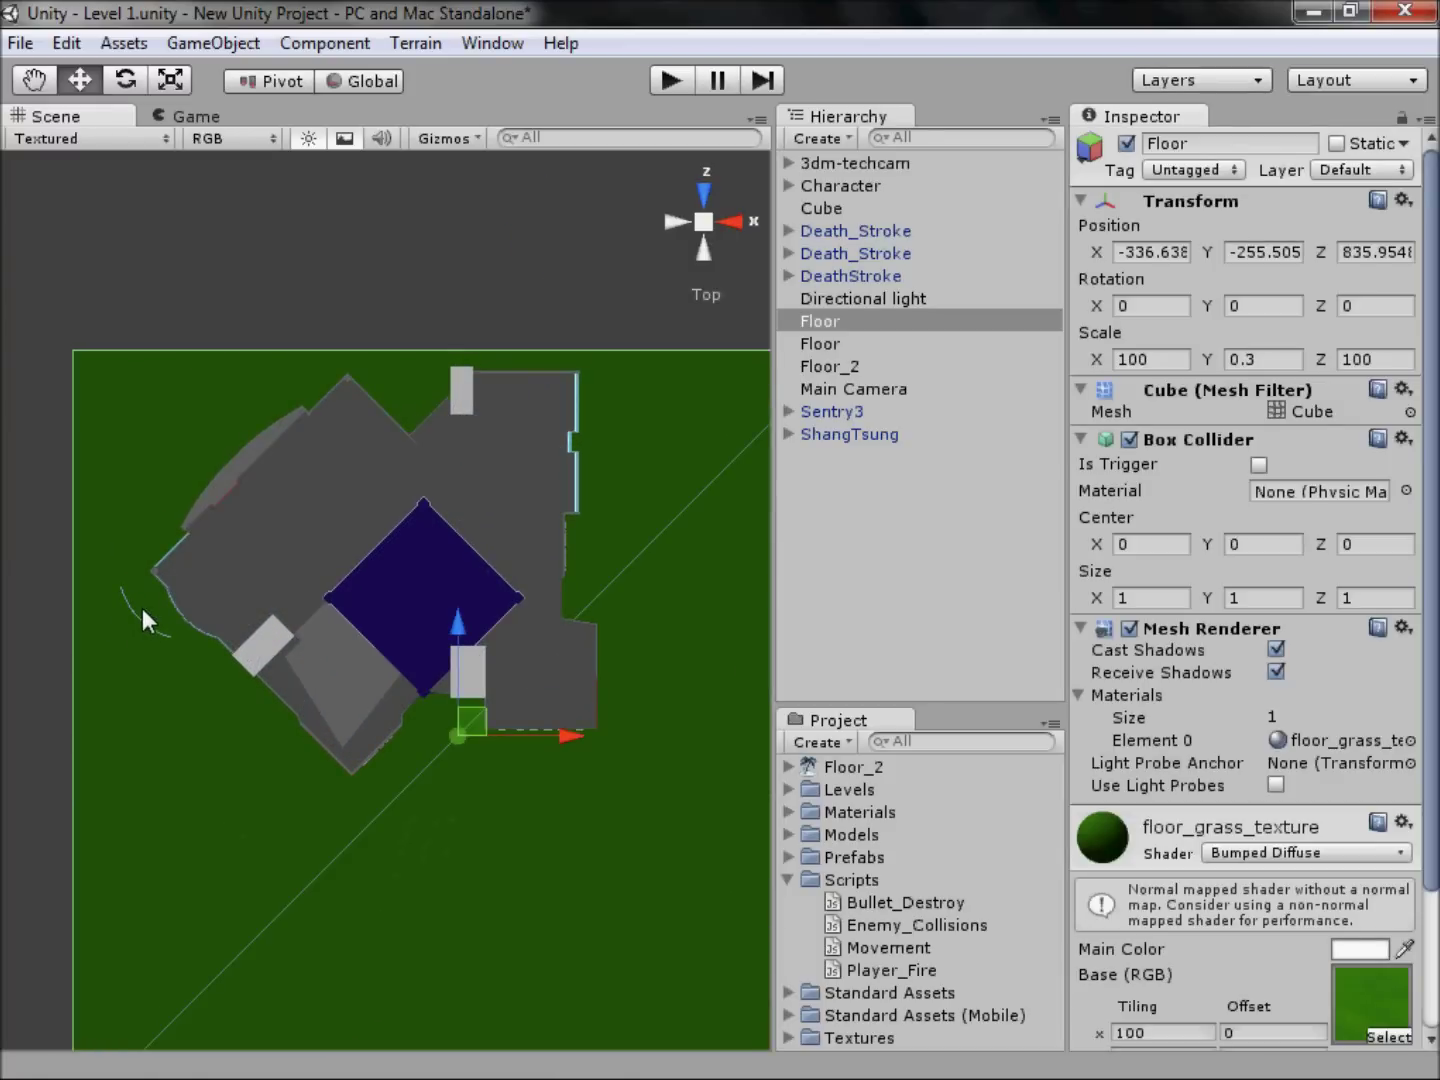
{"action": "middle_click_drag", "start_coordinate": [205, 602], "coordinate": [480, 591]}
{"action": "scroll", "coordinate": [563, 495], "scroll_direction": "up", "scroll_amount": 10}
{"action": "scroll", "coordinate": [257, 636], "scroll_direction": "up", "scroll_amount": 10}
{"action": "left_click", "coordinate": [513, 459]}
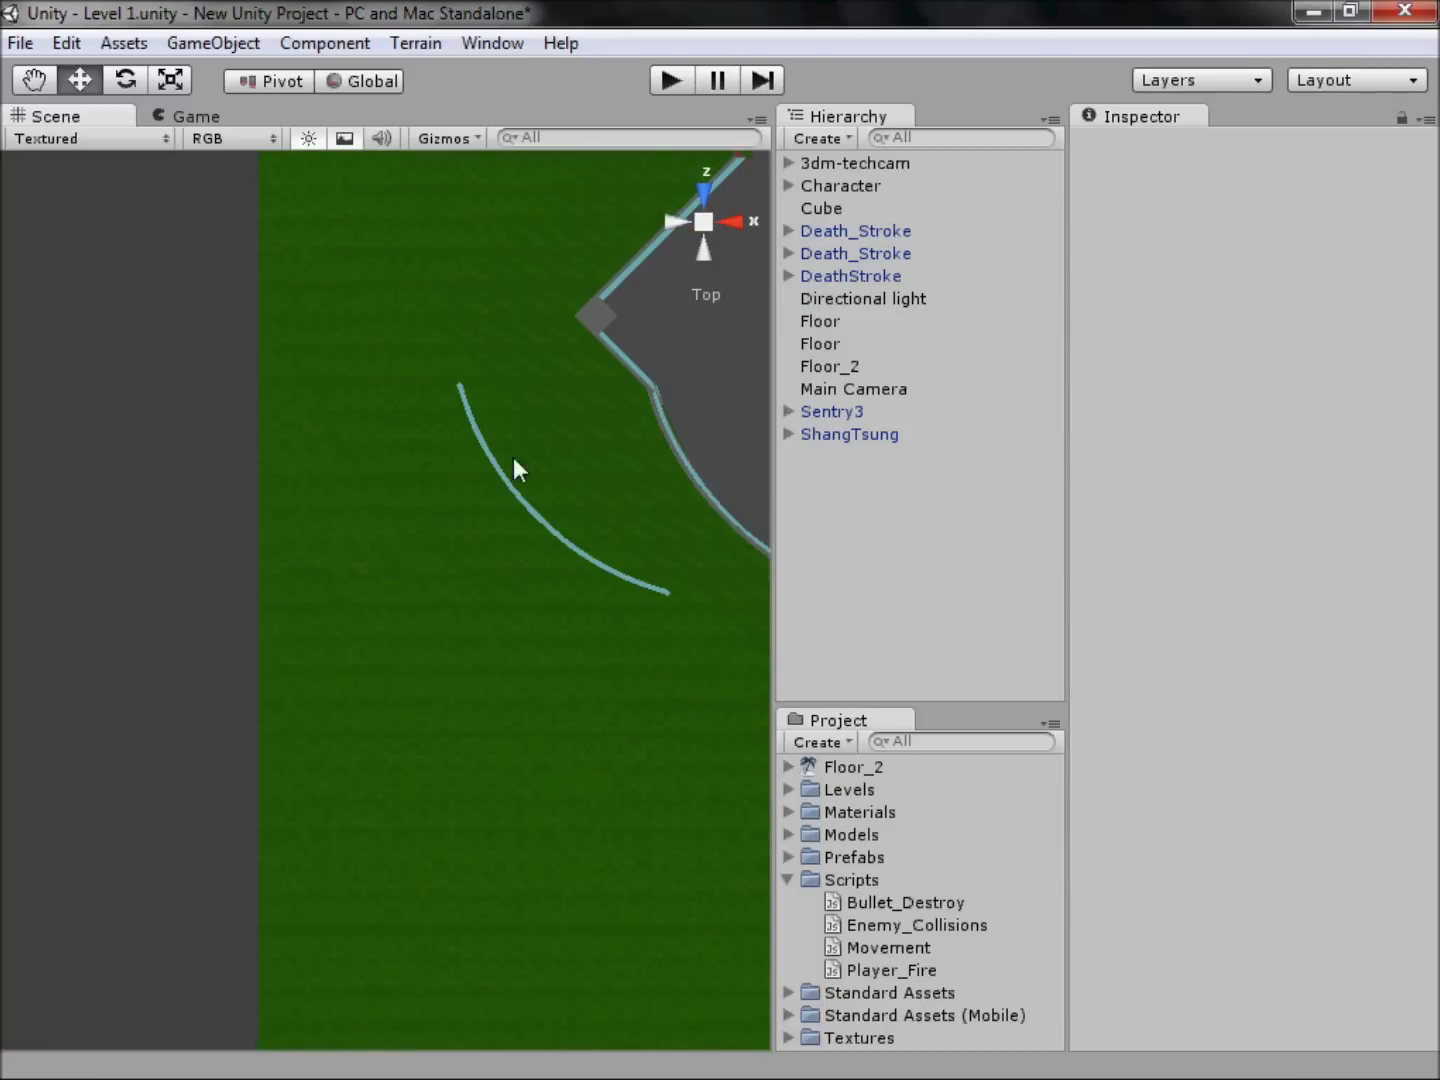
{"action": "left_click", "coordinate": [499, 466]}
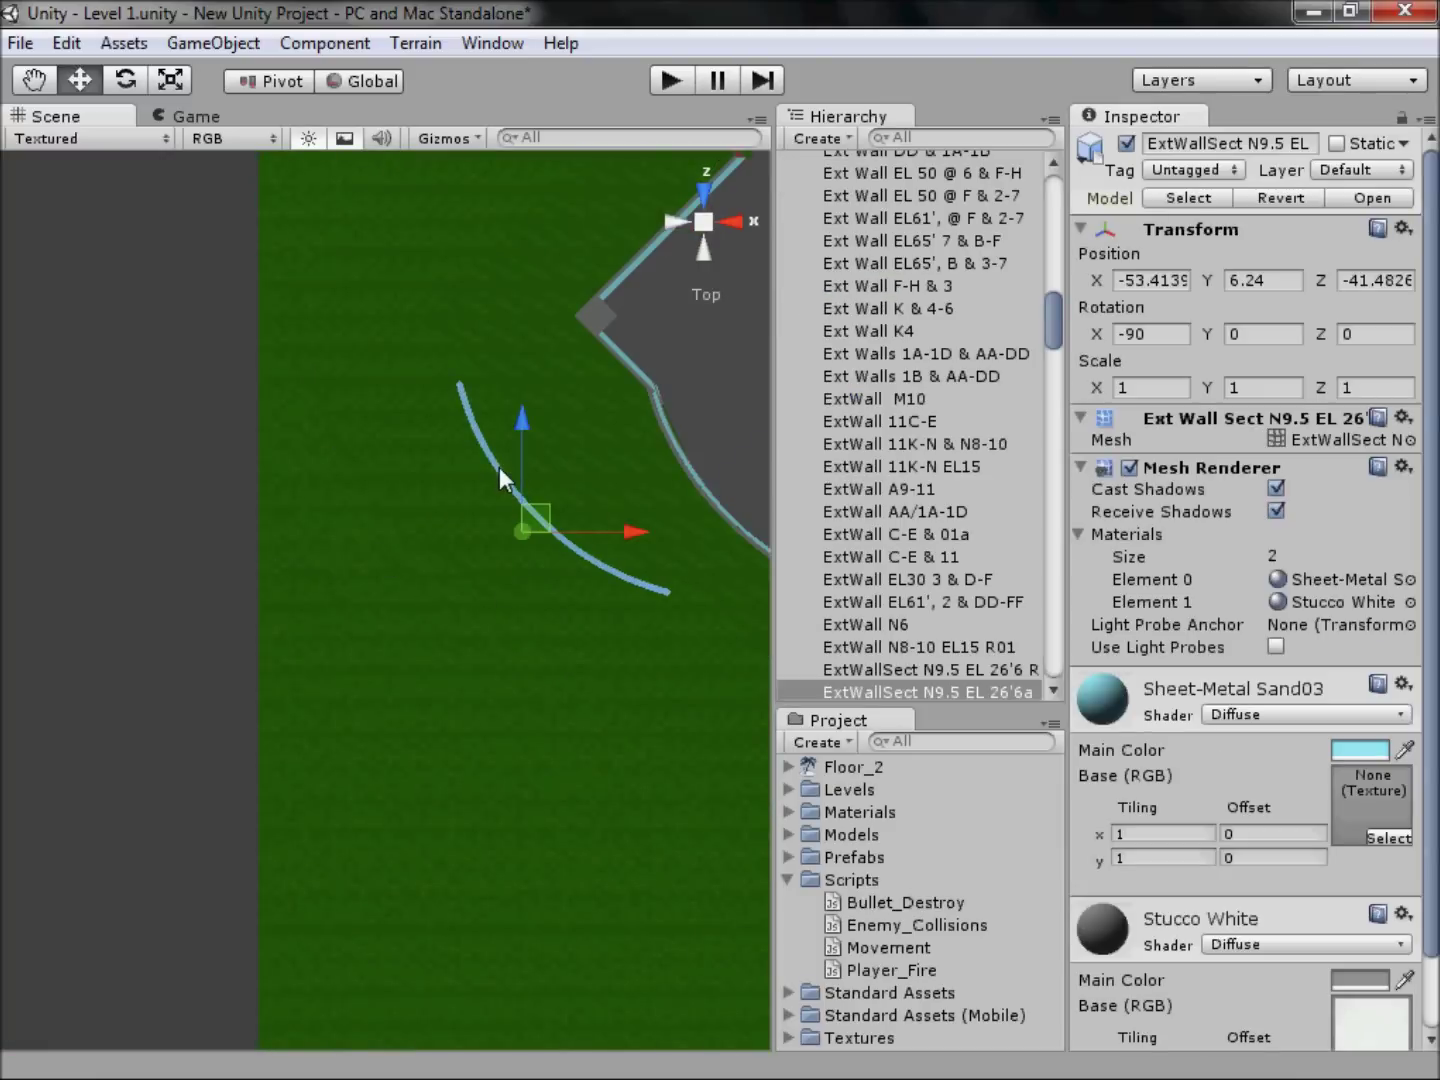
{"action": "key", "text": "Delete"}
Step: Collapse the 3dm-techcam object's child list and add a Box Collider component to the building
{"action": "scroll", "coordinate": [922, 324], "scroll_direction": "up", "scroll_amount": 15}
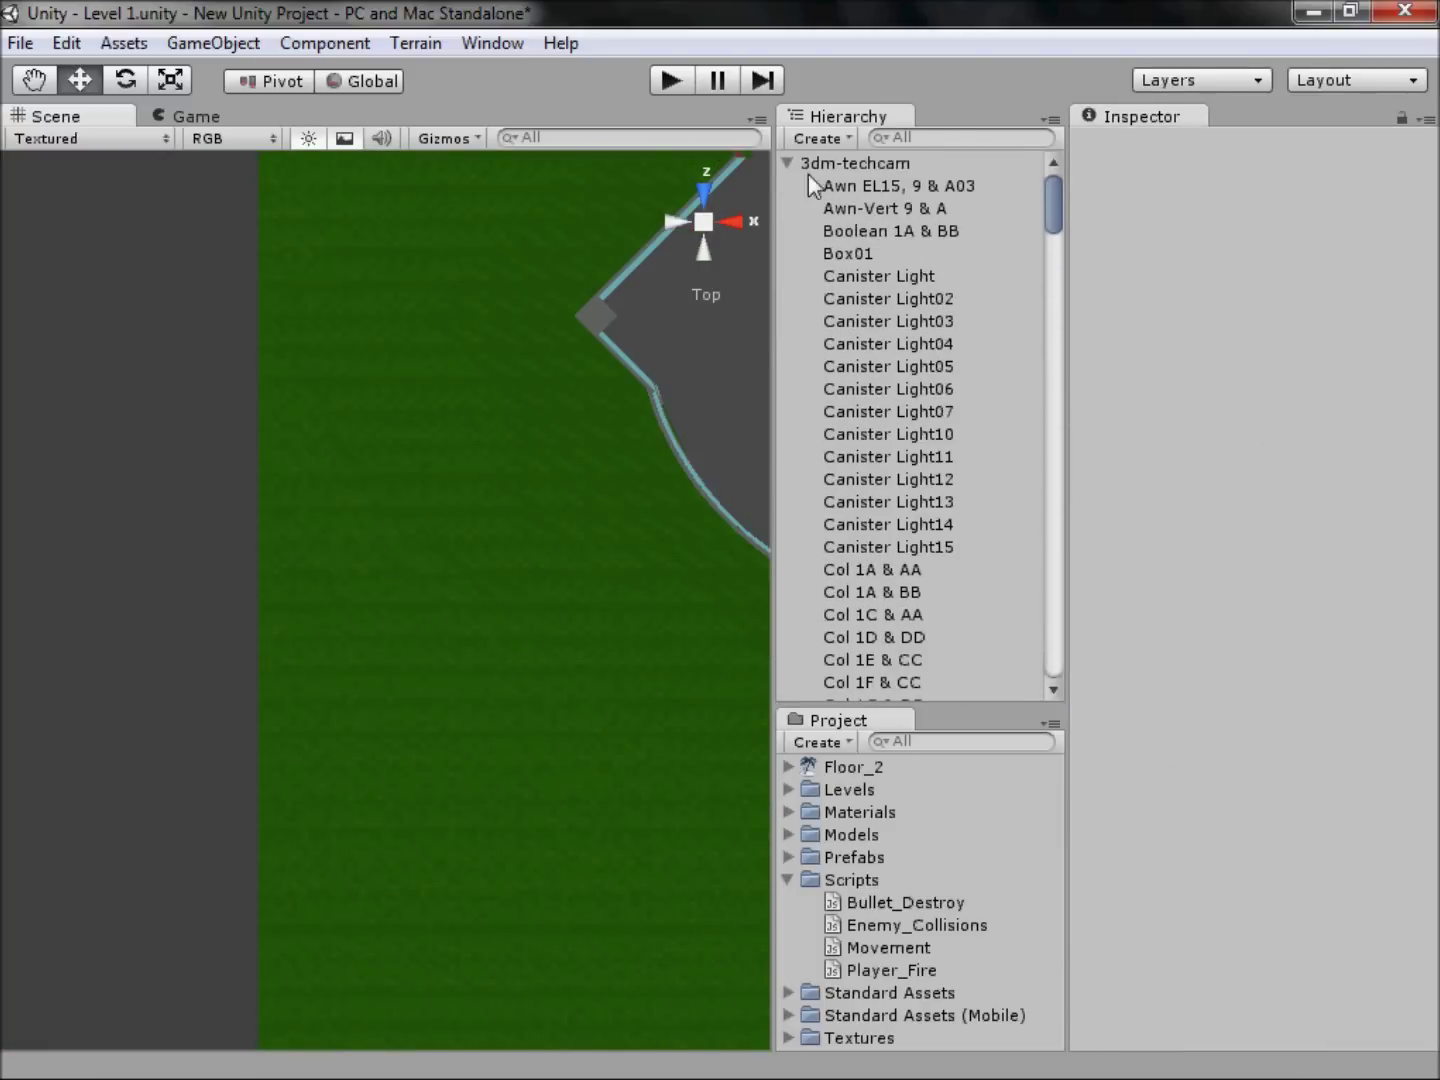
{"action": "left_click", "coordinate": [805, 170]}
{"action": "left_click", "coordinate": [788, 163]}
{"action": "left_click", "coordinate": [832, 167]}
{"action": "left_click", "coordinate": [287, 43]}
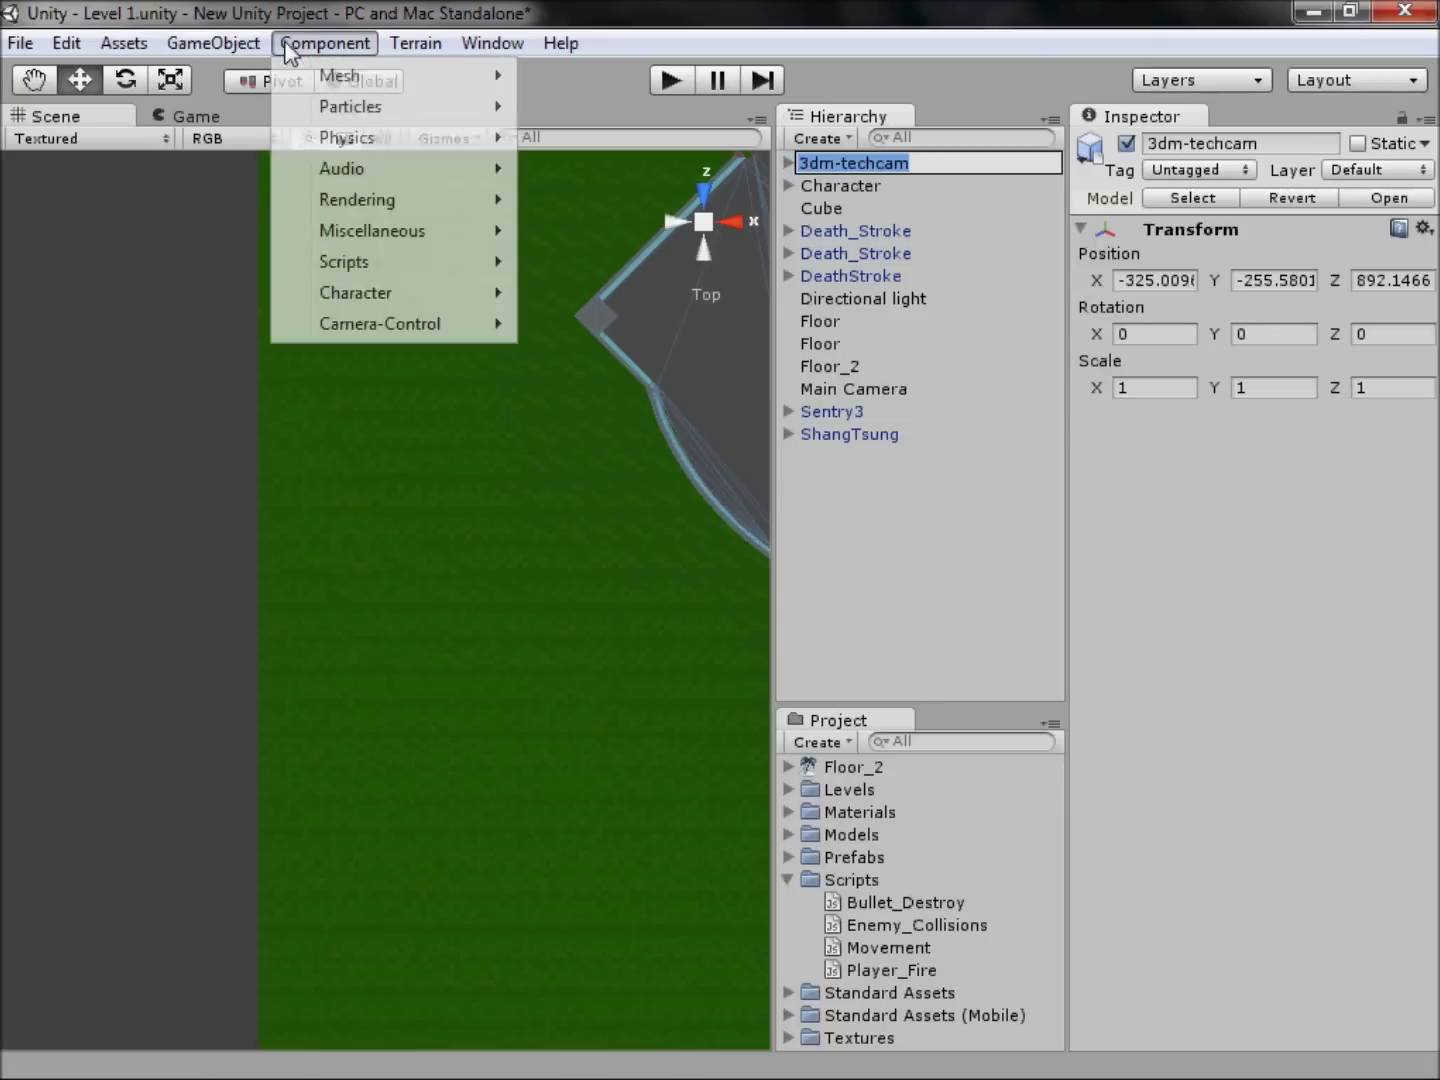
{"action": "mouse_move", "coordinate": [451, 138]}
{"action": "left_click", "coordinate": [620, 213]}
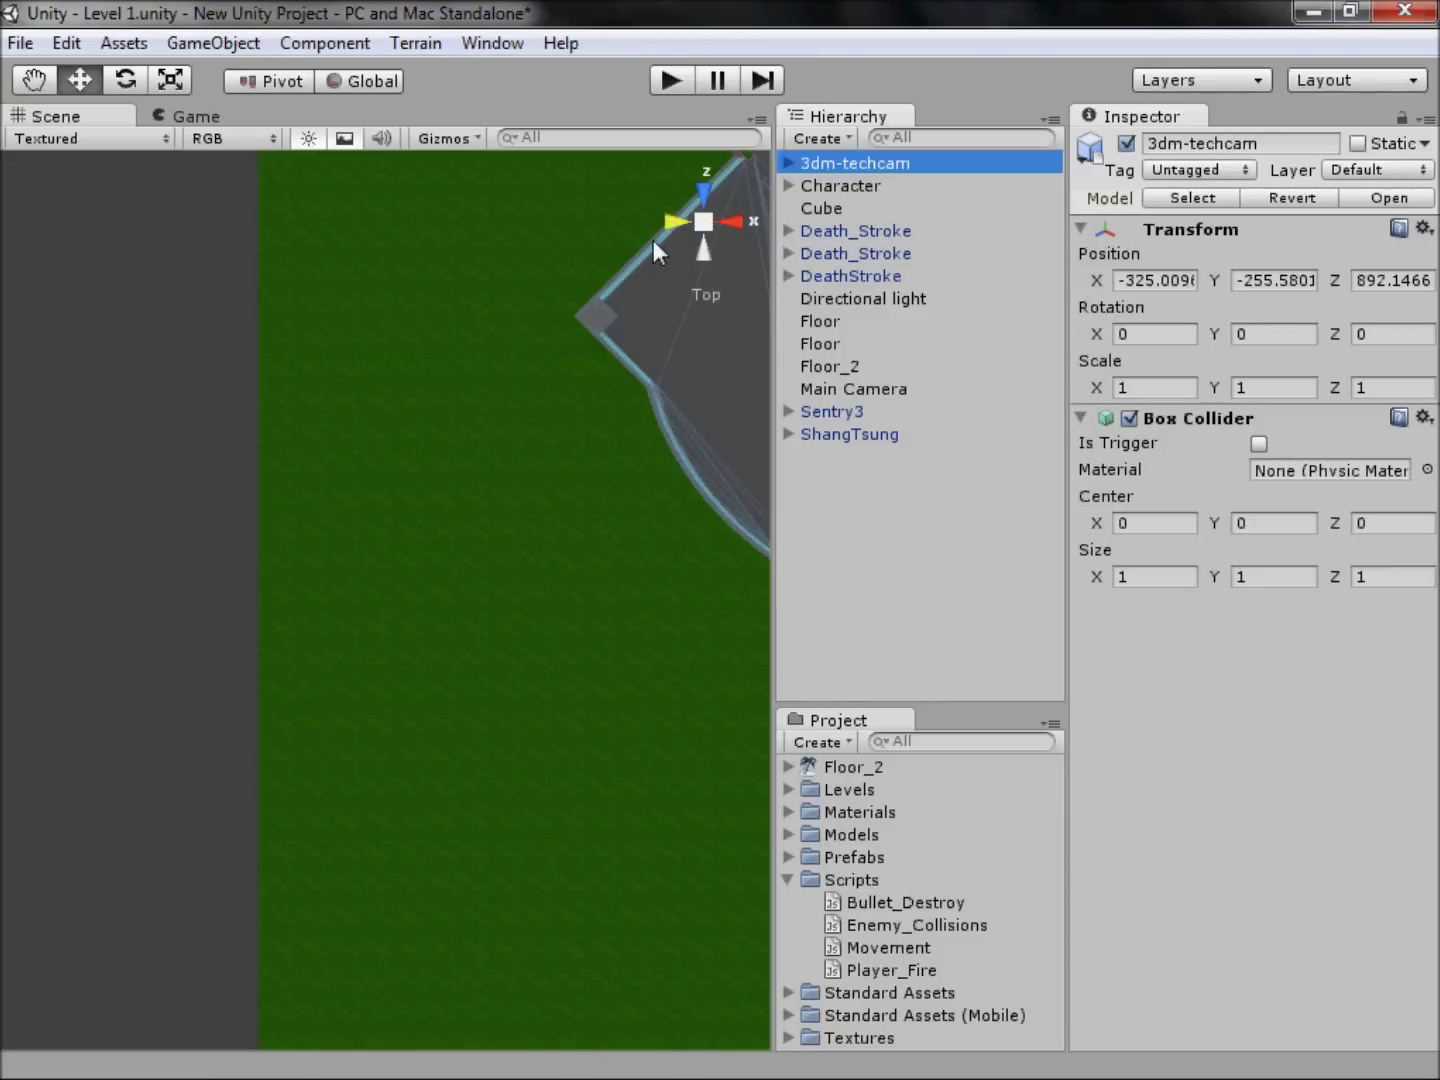
Step: Enlarge the 3dm-techcam box collider in plan to size X 45.69 and Z 26.44
{"action": "middle_click_drag", "start_coordinate": [593, 293], "coordinate": [80, 331]}
{"action": "scroll", "coordinate": [329, 350], "scroll_direction": "down", "scroll_amount": 12}
{"action": "middle_click_drag", "start_coordinate": [558, 352], "coordinate": [420, 466]}
{"action": "scroll", "coordinate": [460, 446], "scroll_direction": "up", "scroll_amount": 4}
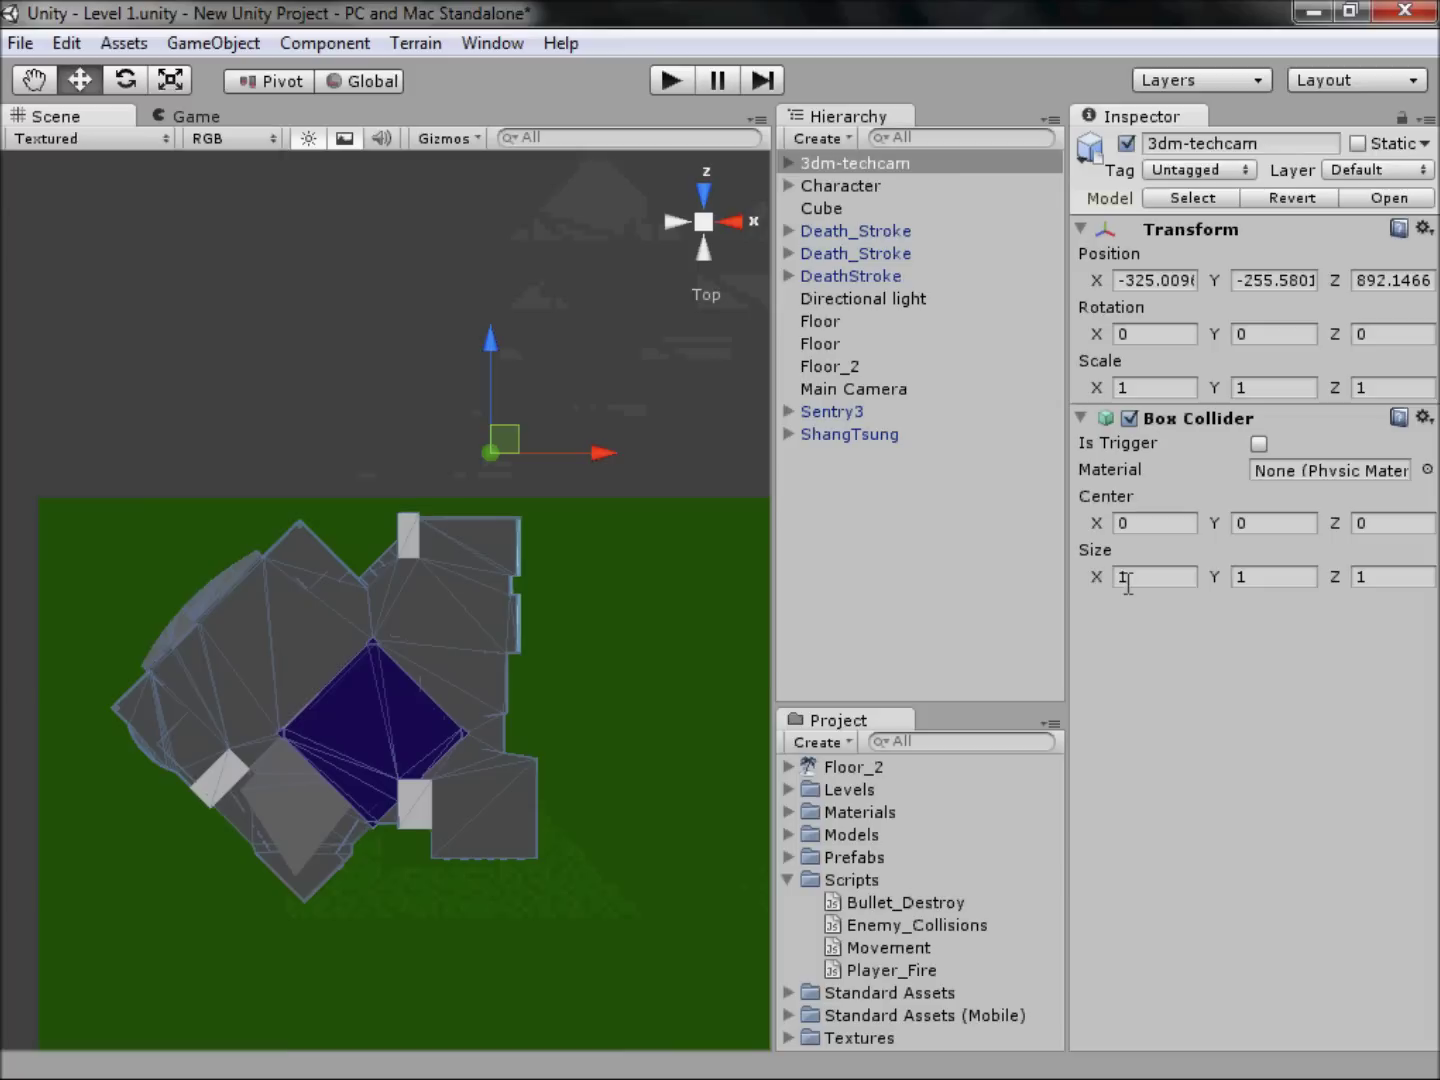
{"action": "left_click_drag", "start_coordinate": [1330, 580], "coordinate": [104, 557]}
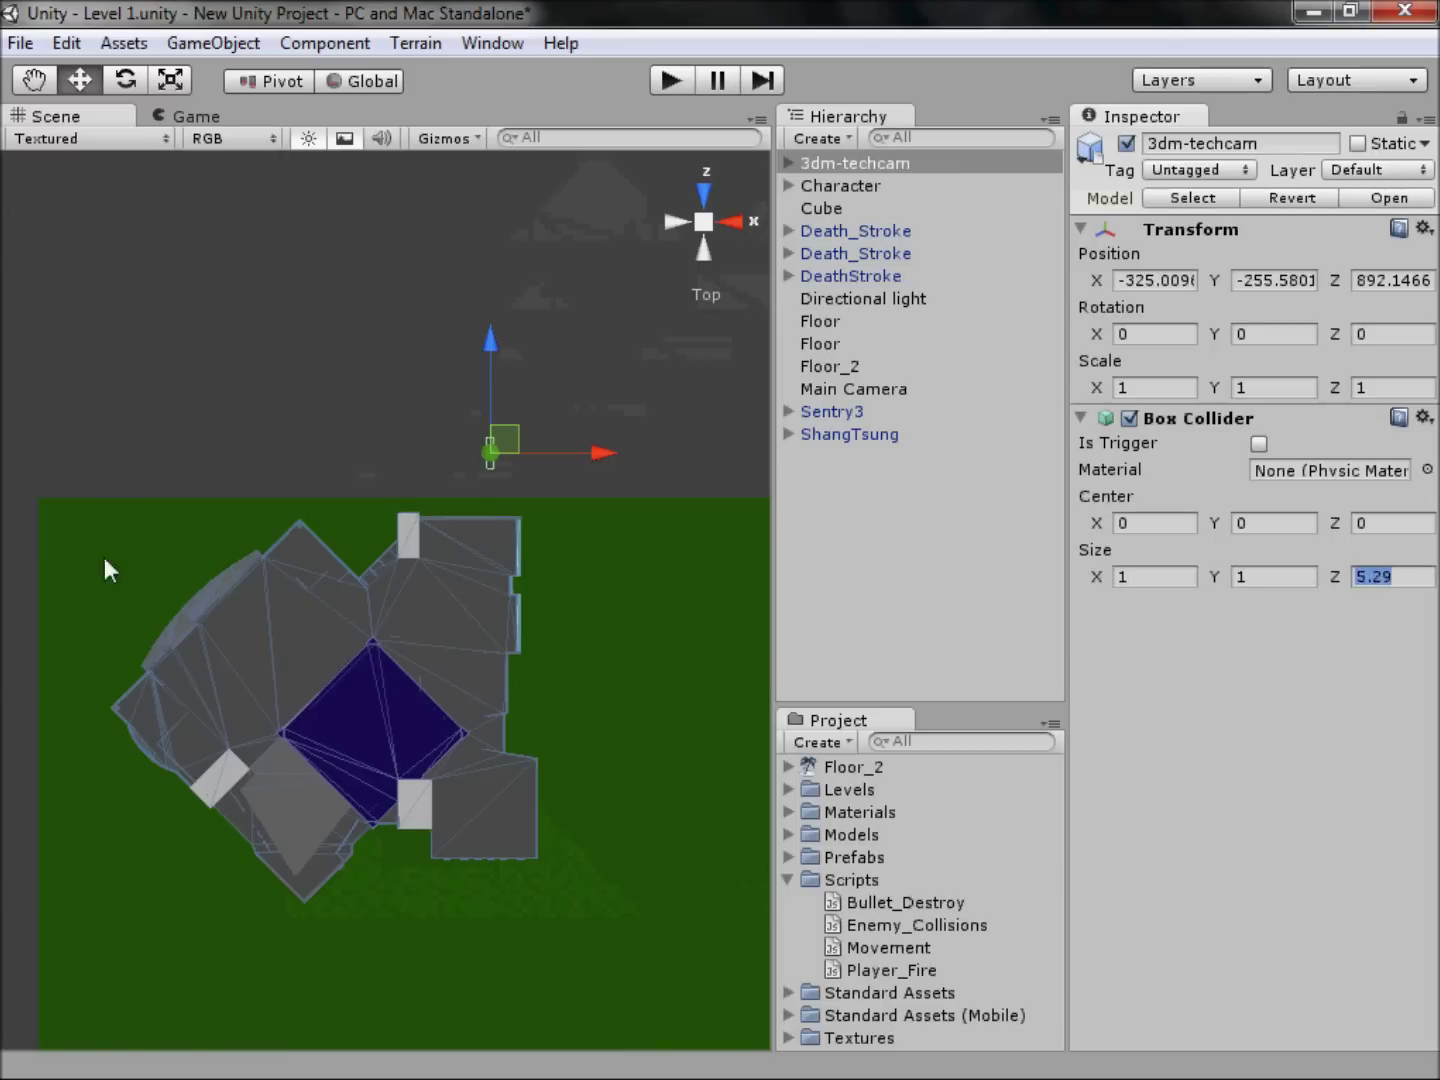
{"action": "left_click_drag", "start_coordinate": [307, 534], "coordinate": [302, 536]}
{"action": "left_click_drag", "start_coordinate": [1339, 581], "coordinate": [159, 580]}
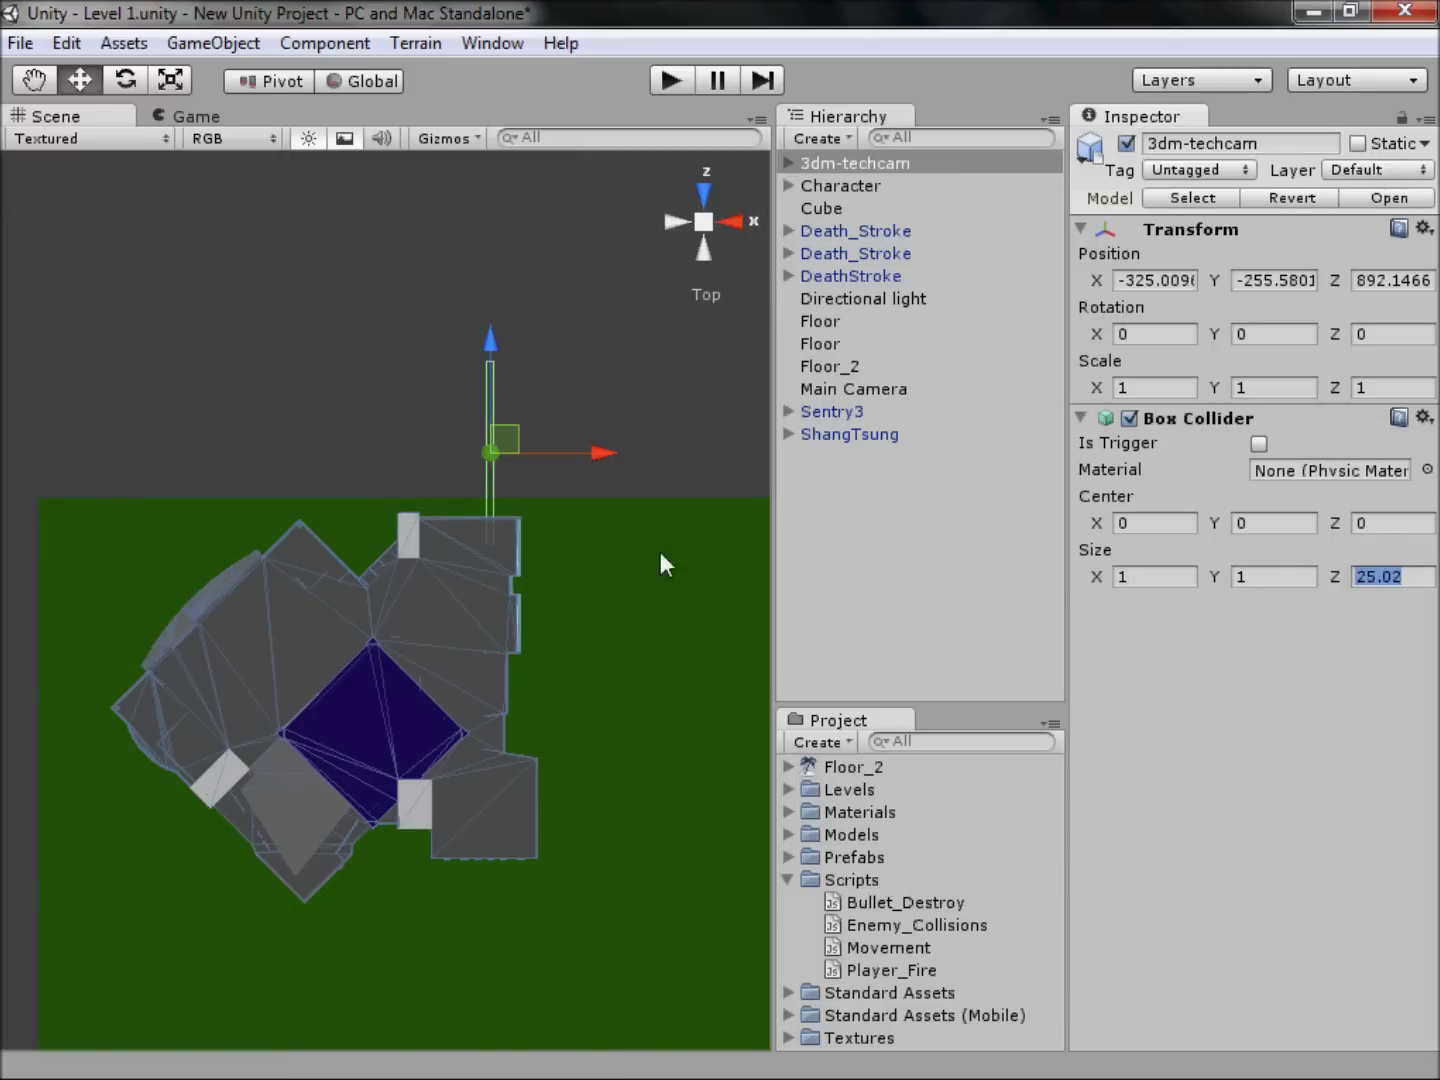
{"action": "left_click_drag", "start_coordinate": [661, 553], "coordinate": [674, 552]}
{"action": "left_click_drag", "start_coordinate": [1068, 572], "coordinate": [266, 464]}
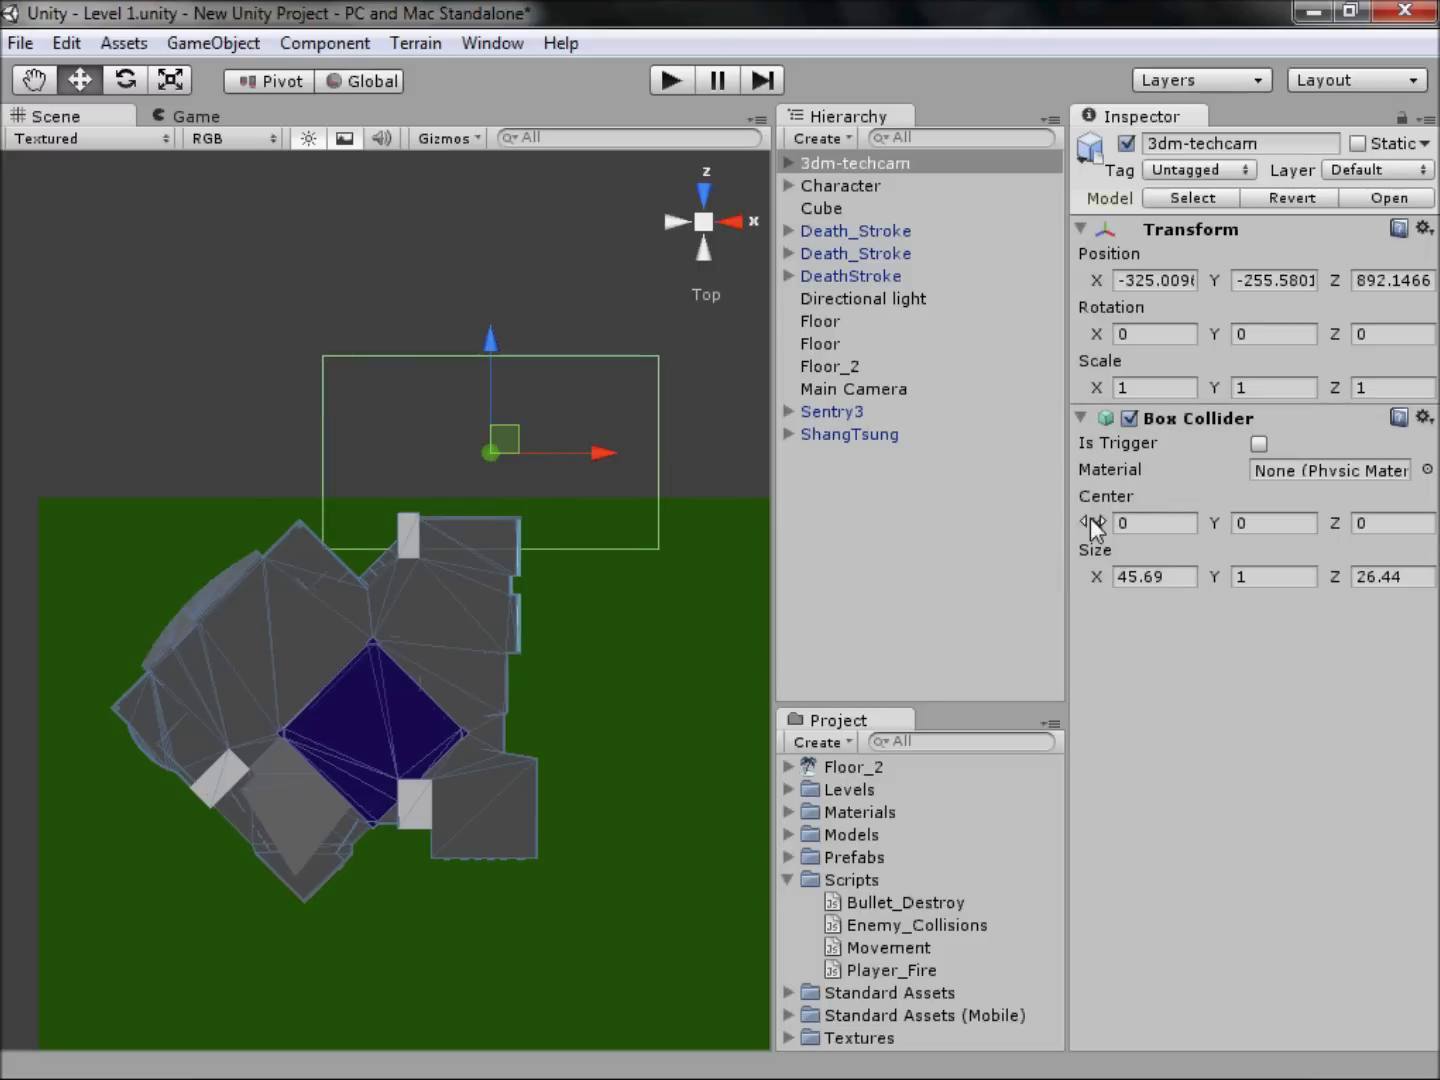
Step: Fit the box collider around the building's footprint with center X -23.18, Z -34.5 and size X 57.47, Z 52.7
{"action": "left_click_drag", "start_coordinate": [1090, 518], "coordinate": [1395, 540]}
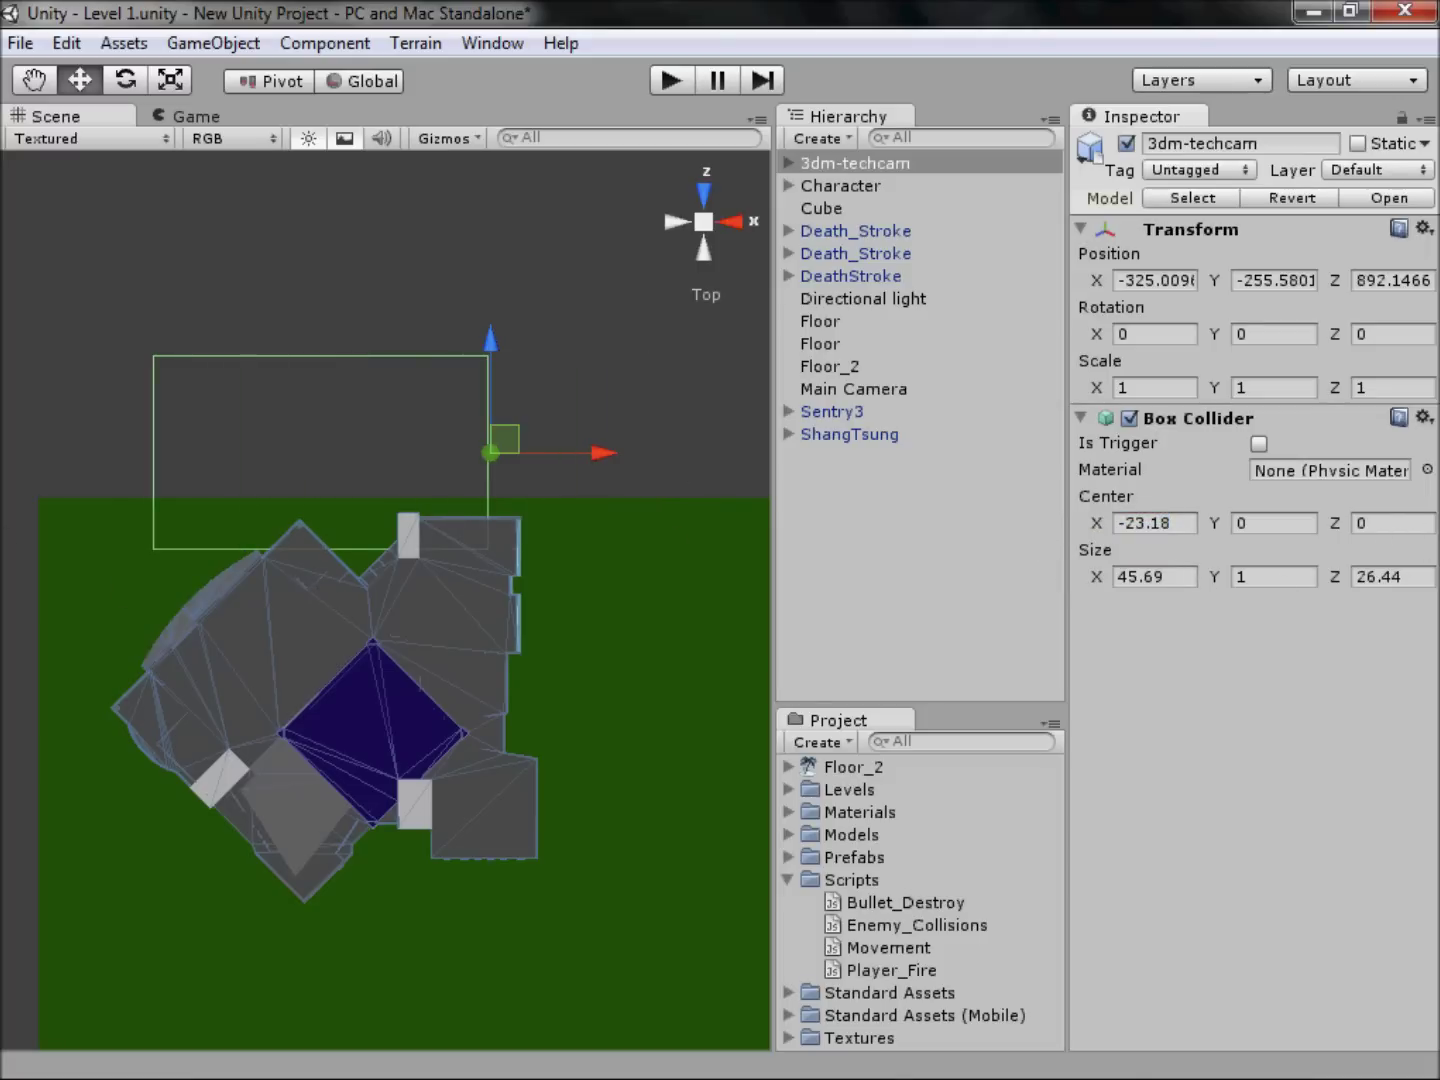
{"action": "left_click_drag", "start_coordinate": [1096, 578], "coordinate": [246, 583]}
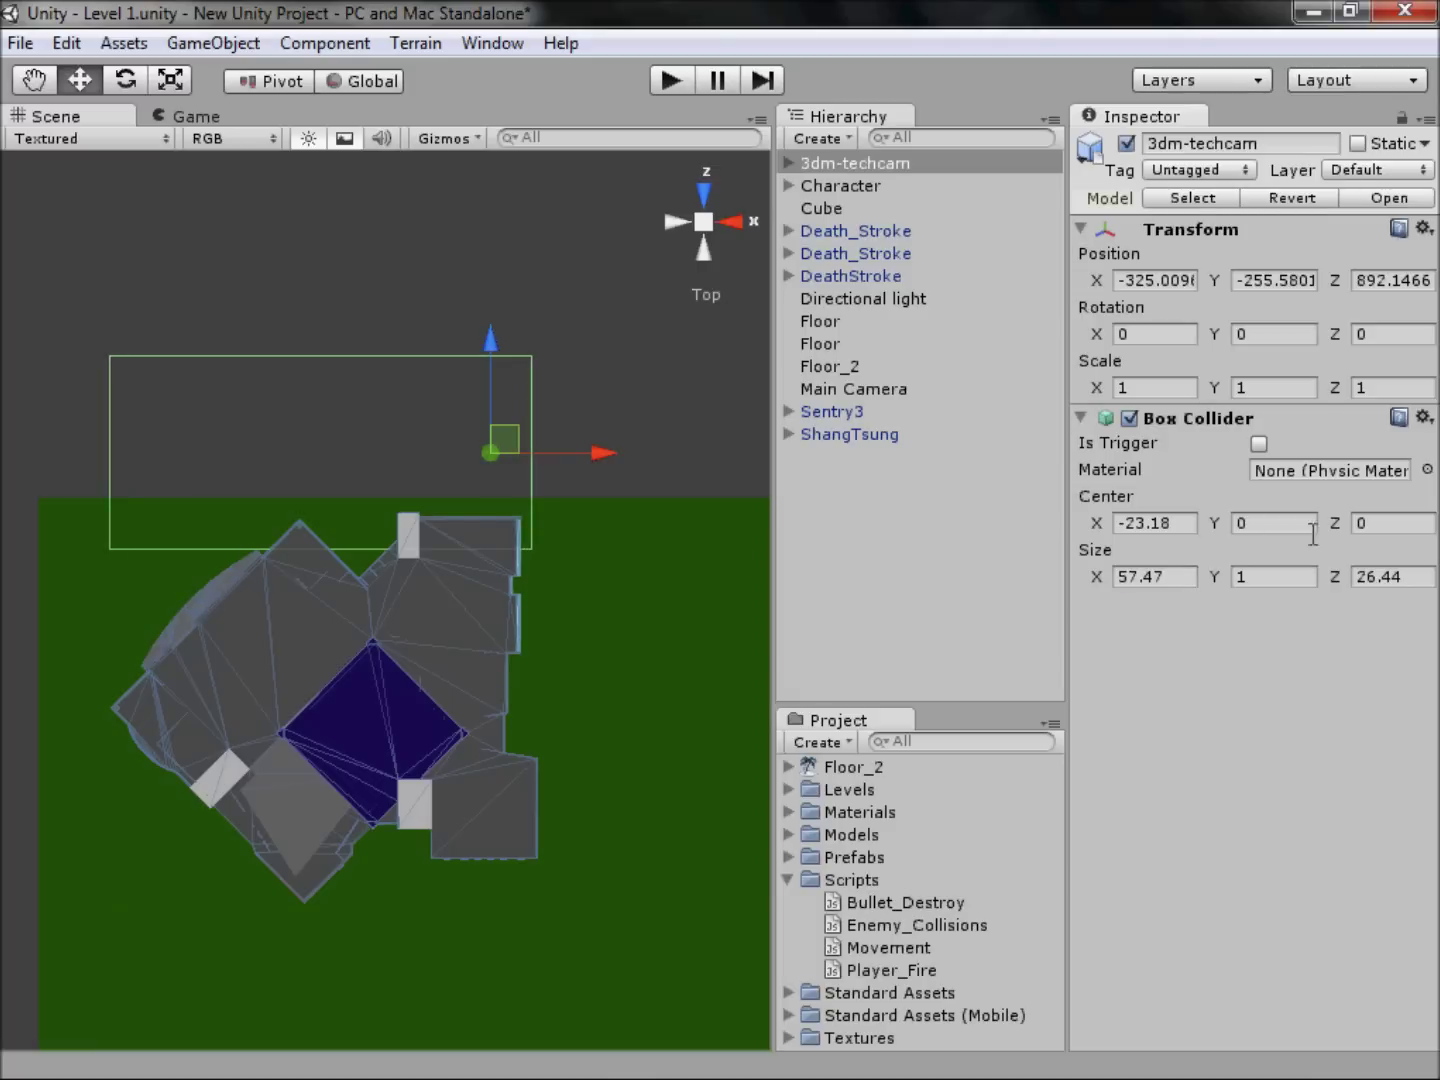
{"action": "left_click_drag", "start_coordinate": [1321, 523], "coordinate": [1146, 743]}
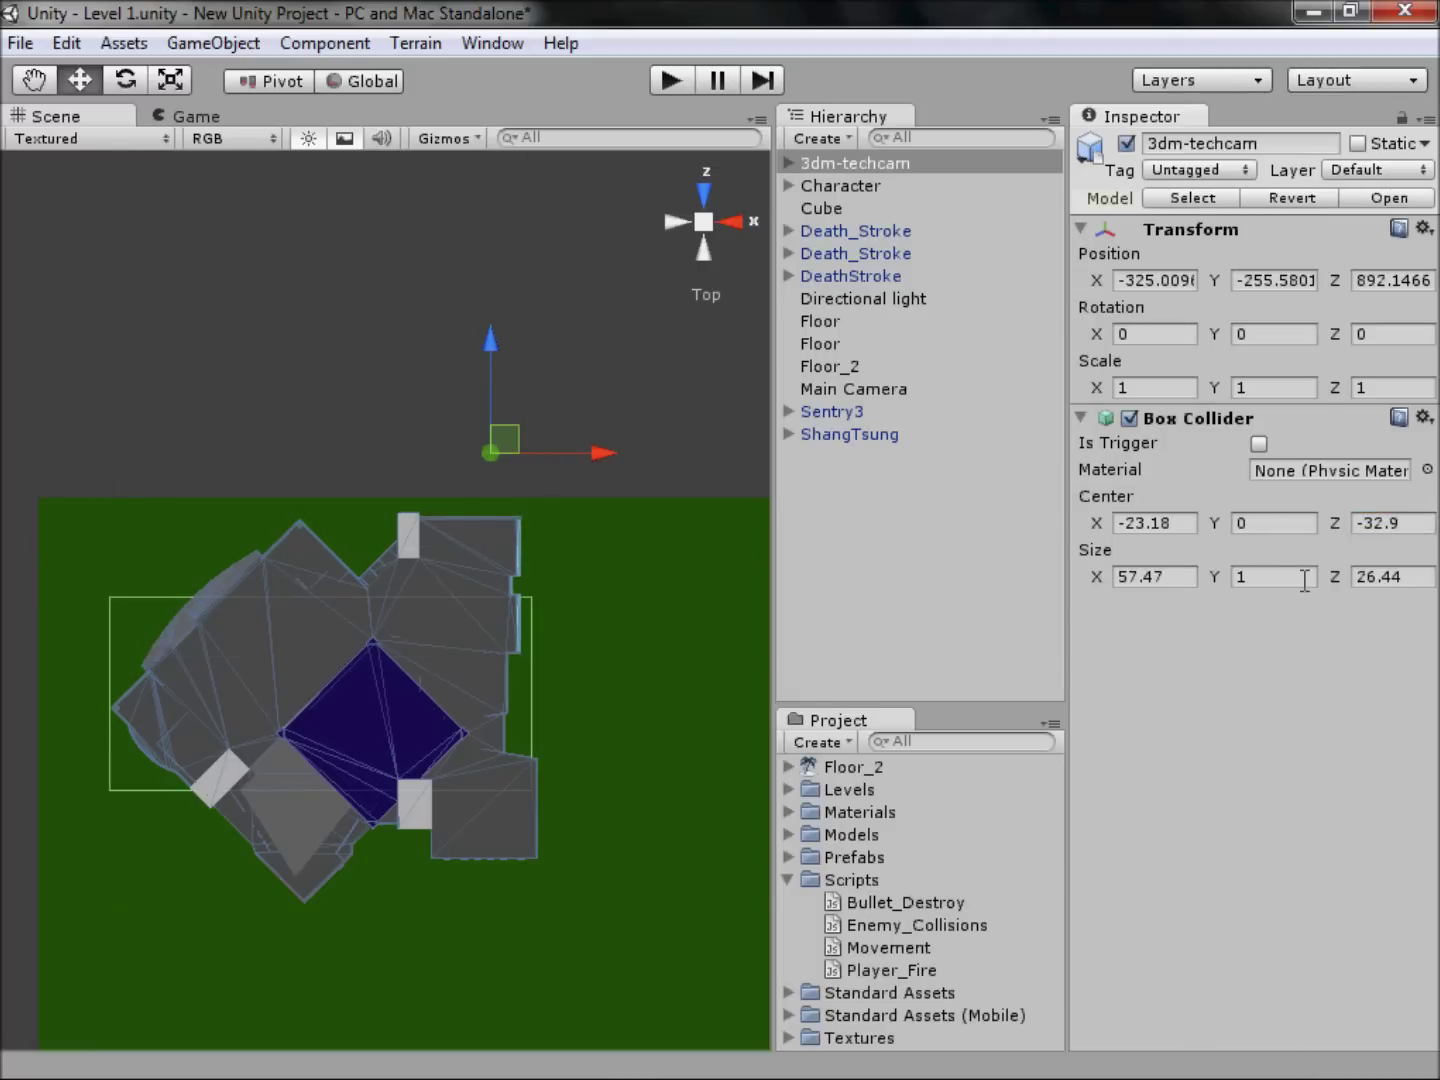
{"action": "left_click_drag", "start_coordinate": [1334, 577], "coordinate": [1324, 530]}
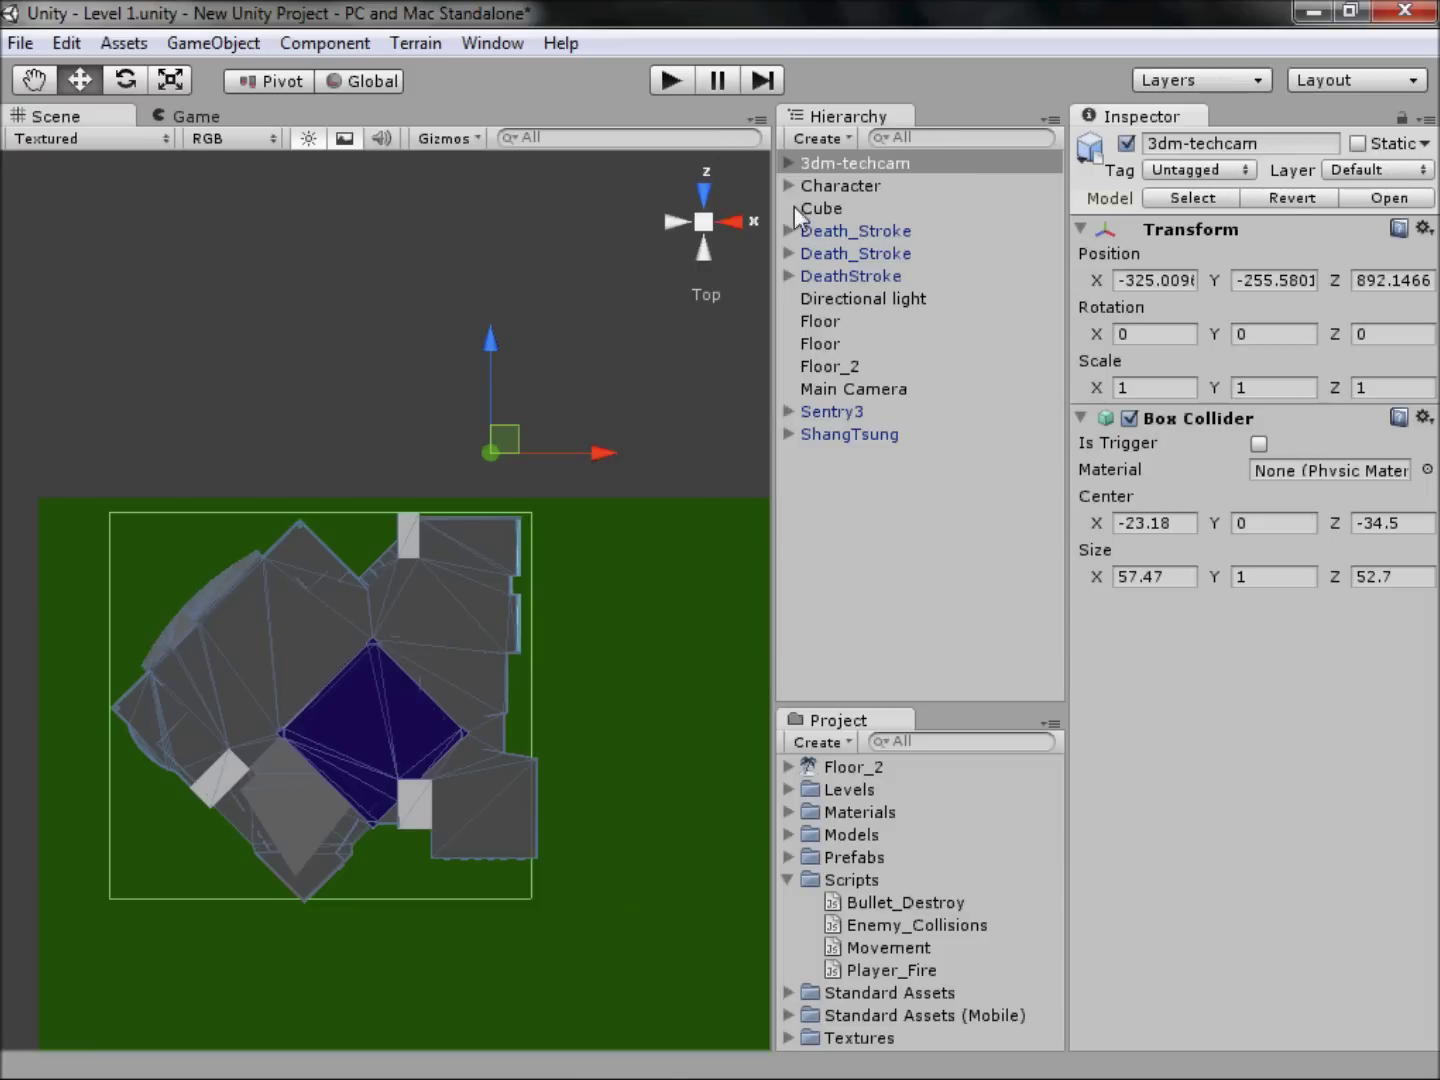
Step: From the front view, fit the building's box collider with size Y 20.54, center Y 10.3 and size X 60.26
{"action": "left_click", "coordinate": [706, 193]}
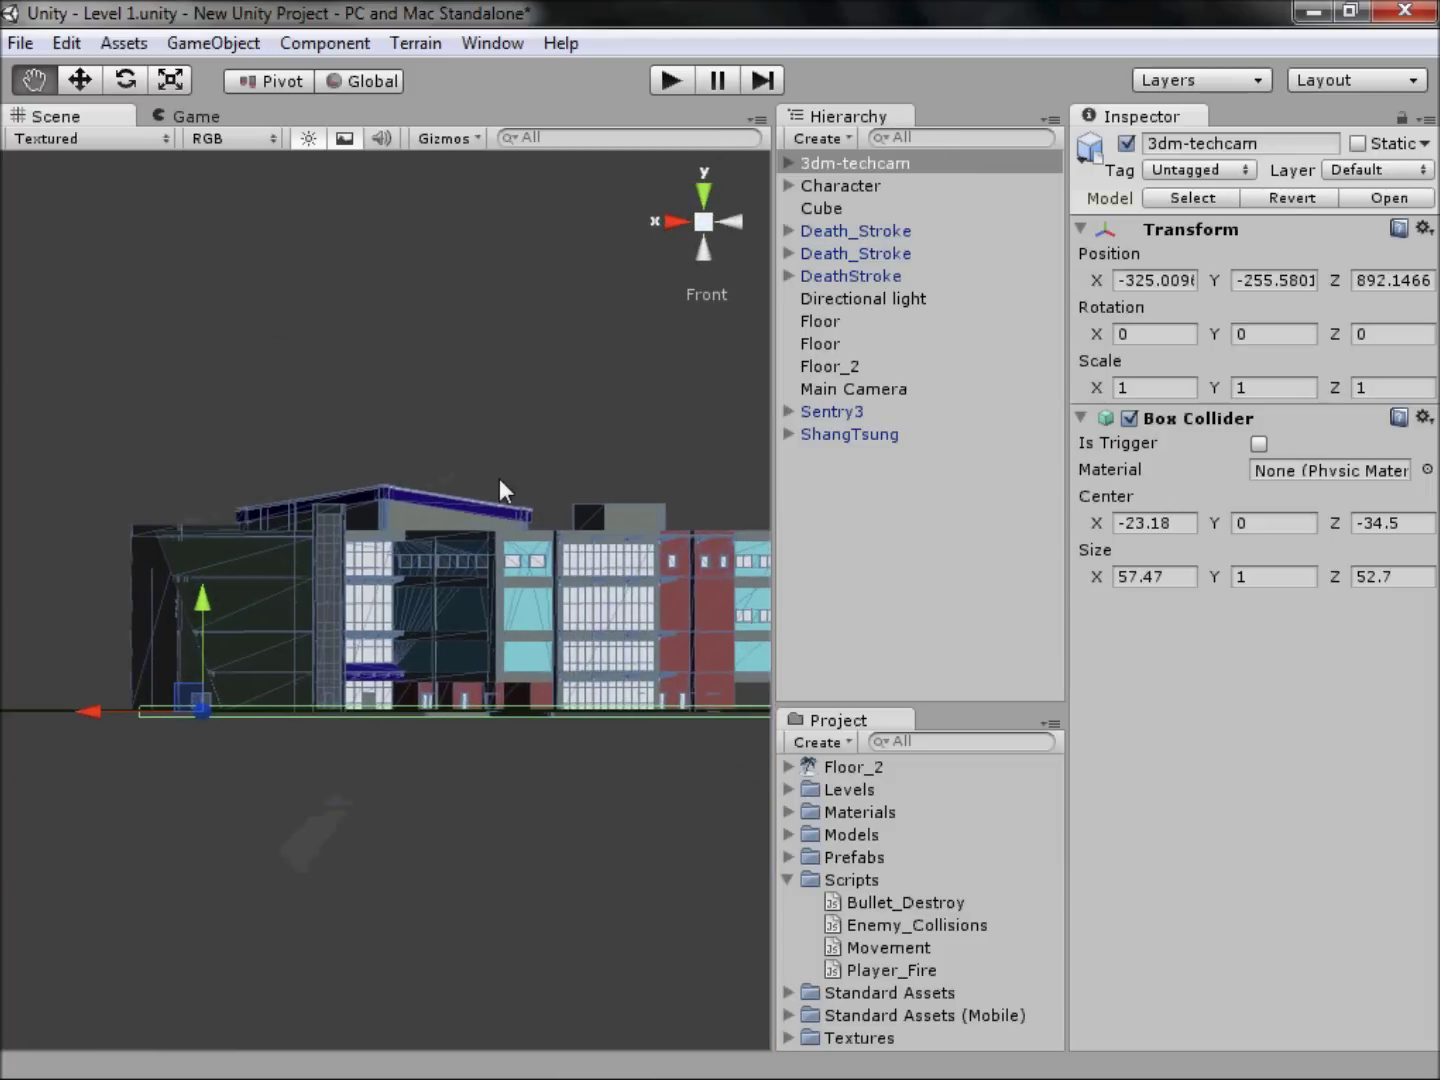
{"action": "left_click_drag", "start_coordinate": [1222, 578], "coordinate": [1355, 574]}
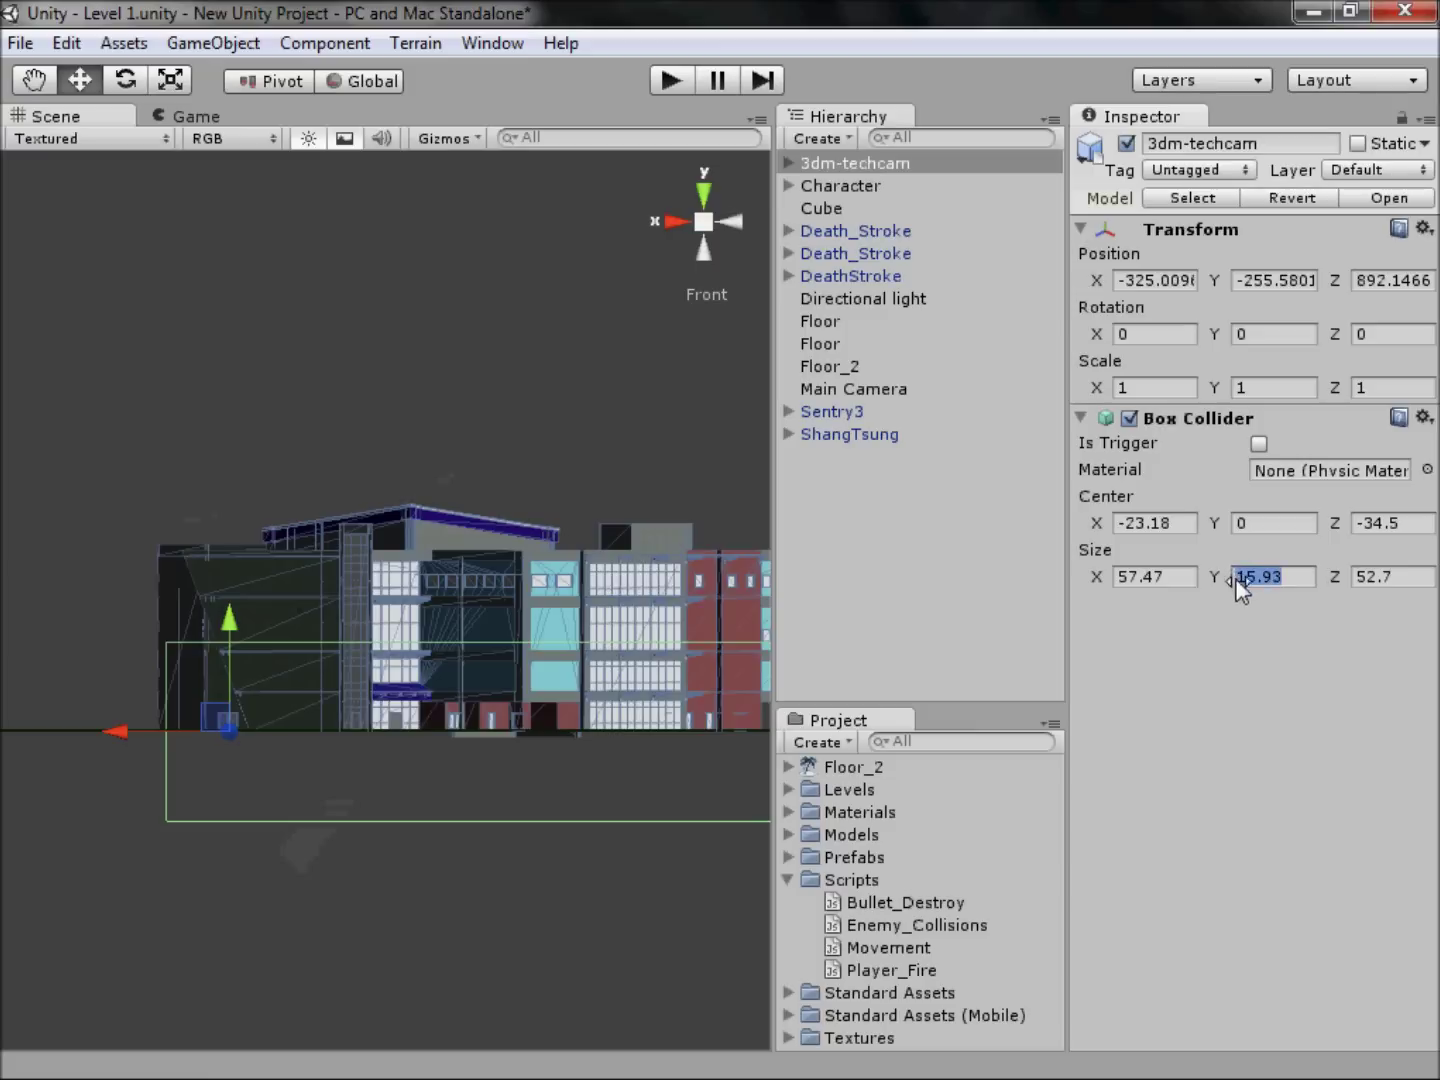
{"action": "left_click_drag", "start_coordinate": [1221, 528], "coordinate": [1330, 519]}
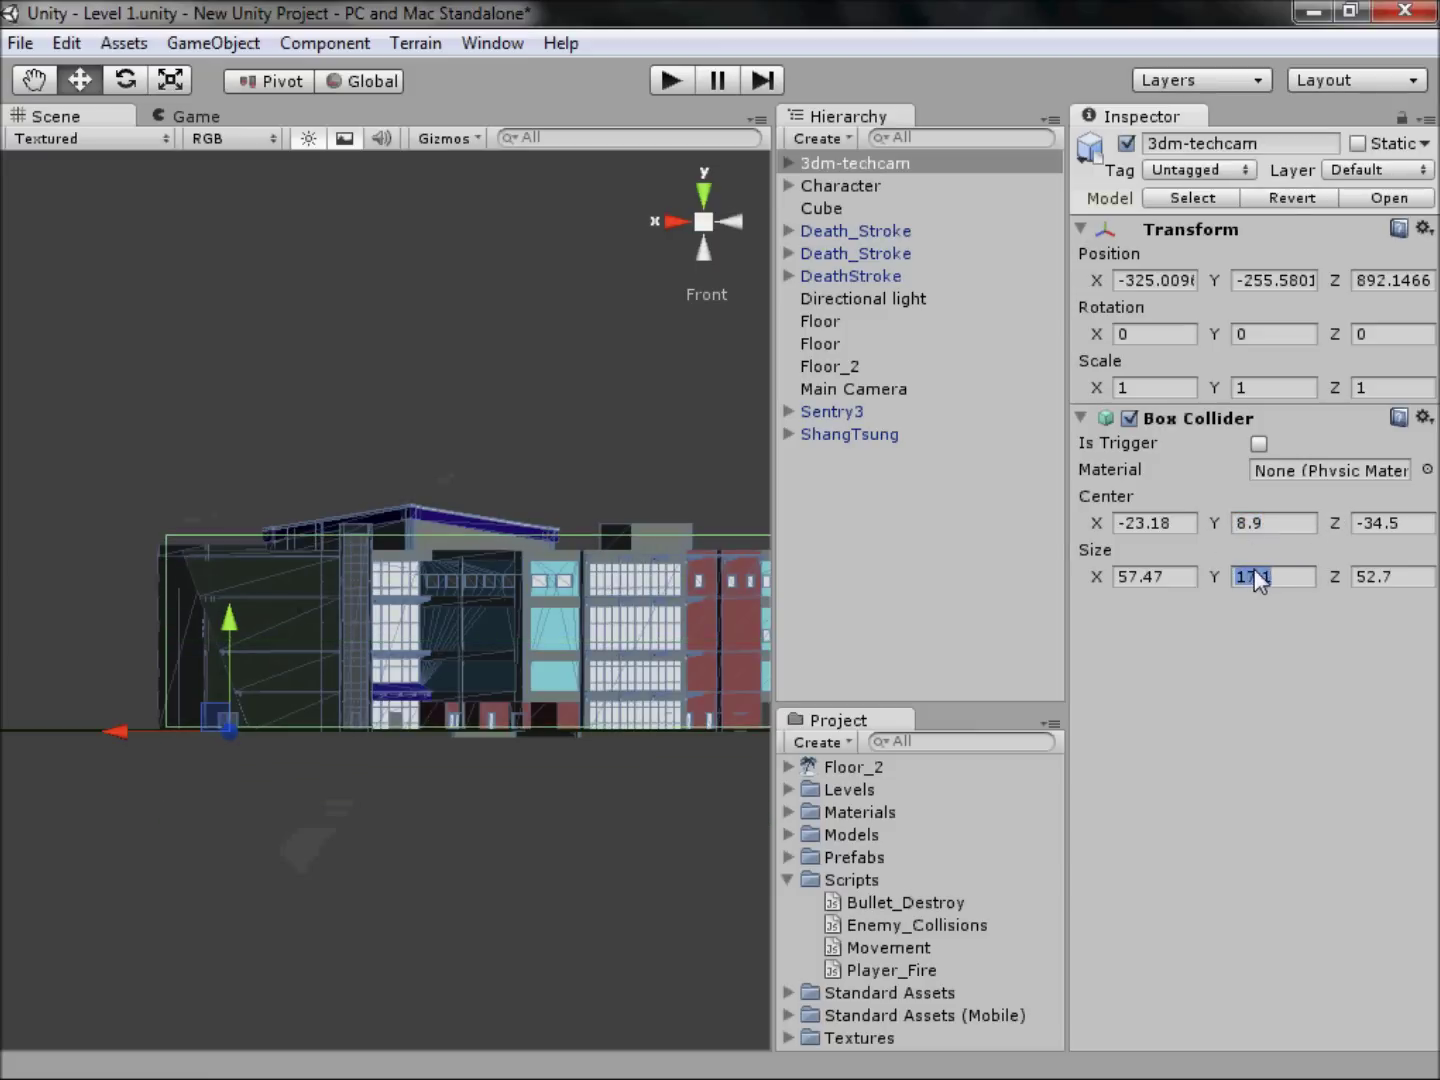
{"action": "left_click_drag", "start_coordinate": [1258, 581], "coordinate": [1411, 560]}
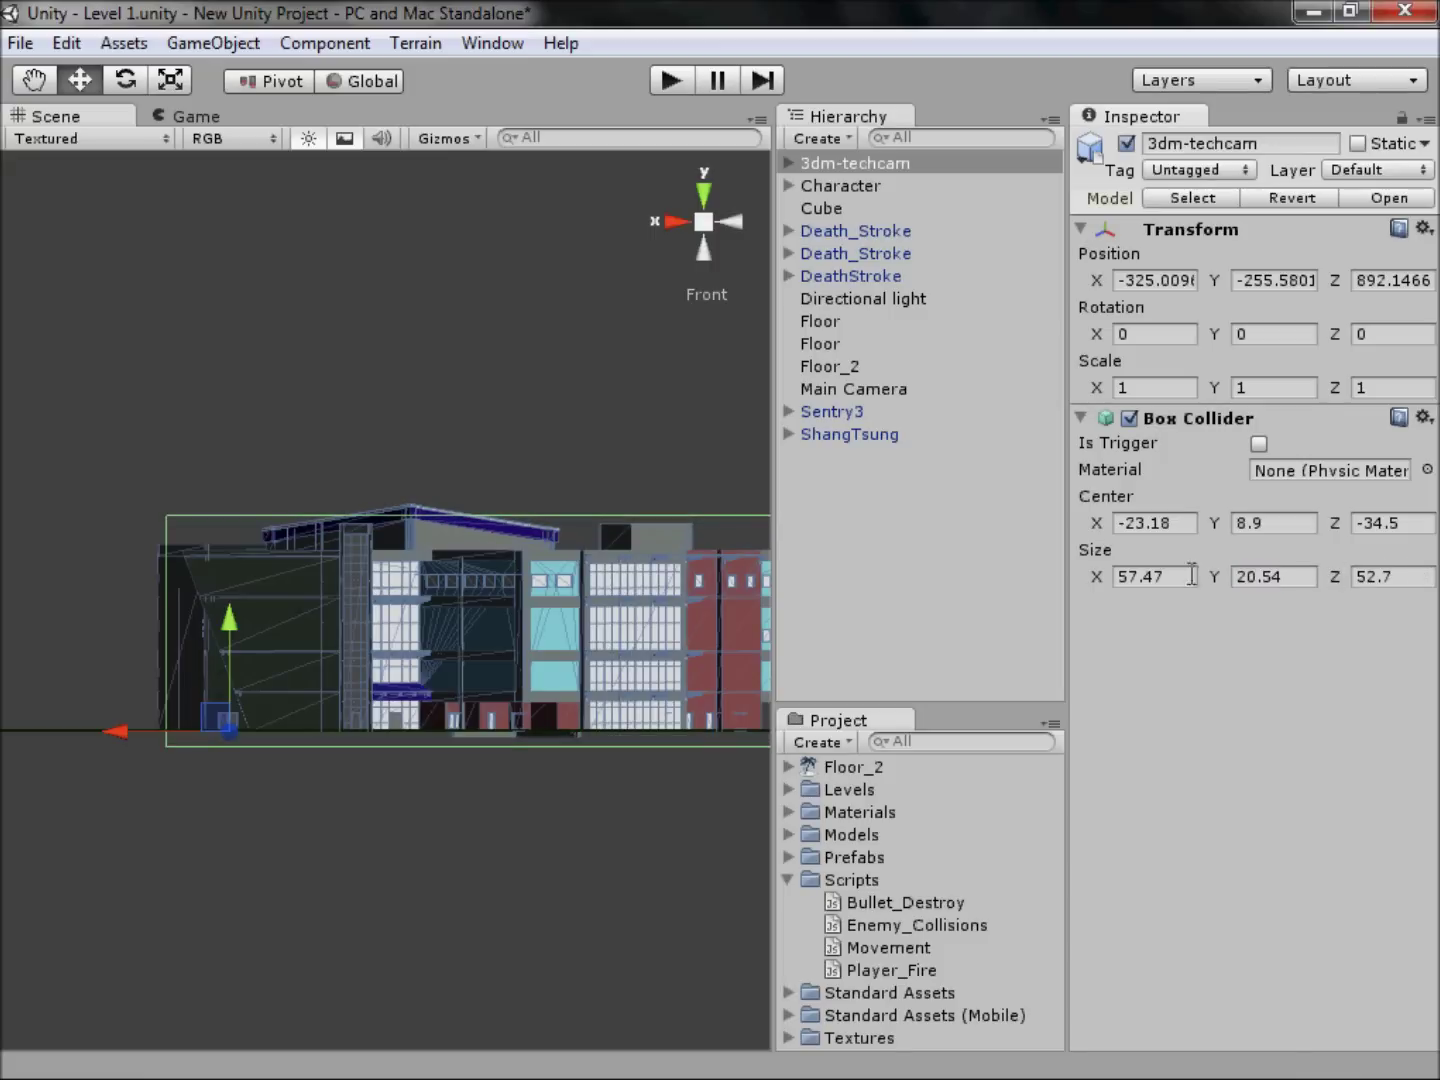
{"action": "left_click_drag", "start_coordinate": [1219, 535], "coordinate": [1244, 534]}
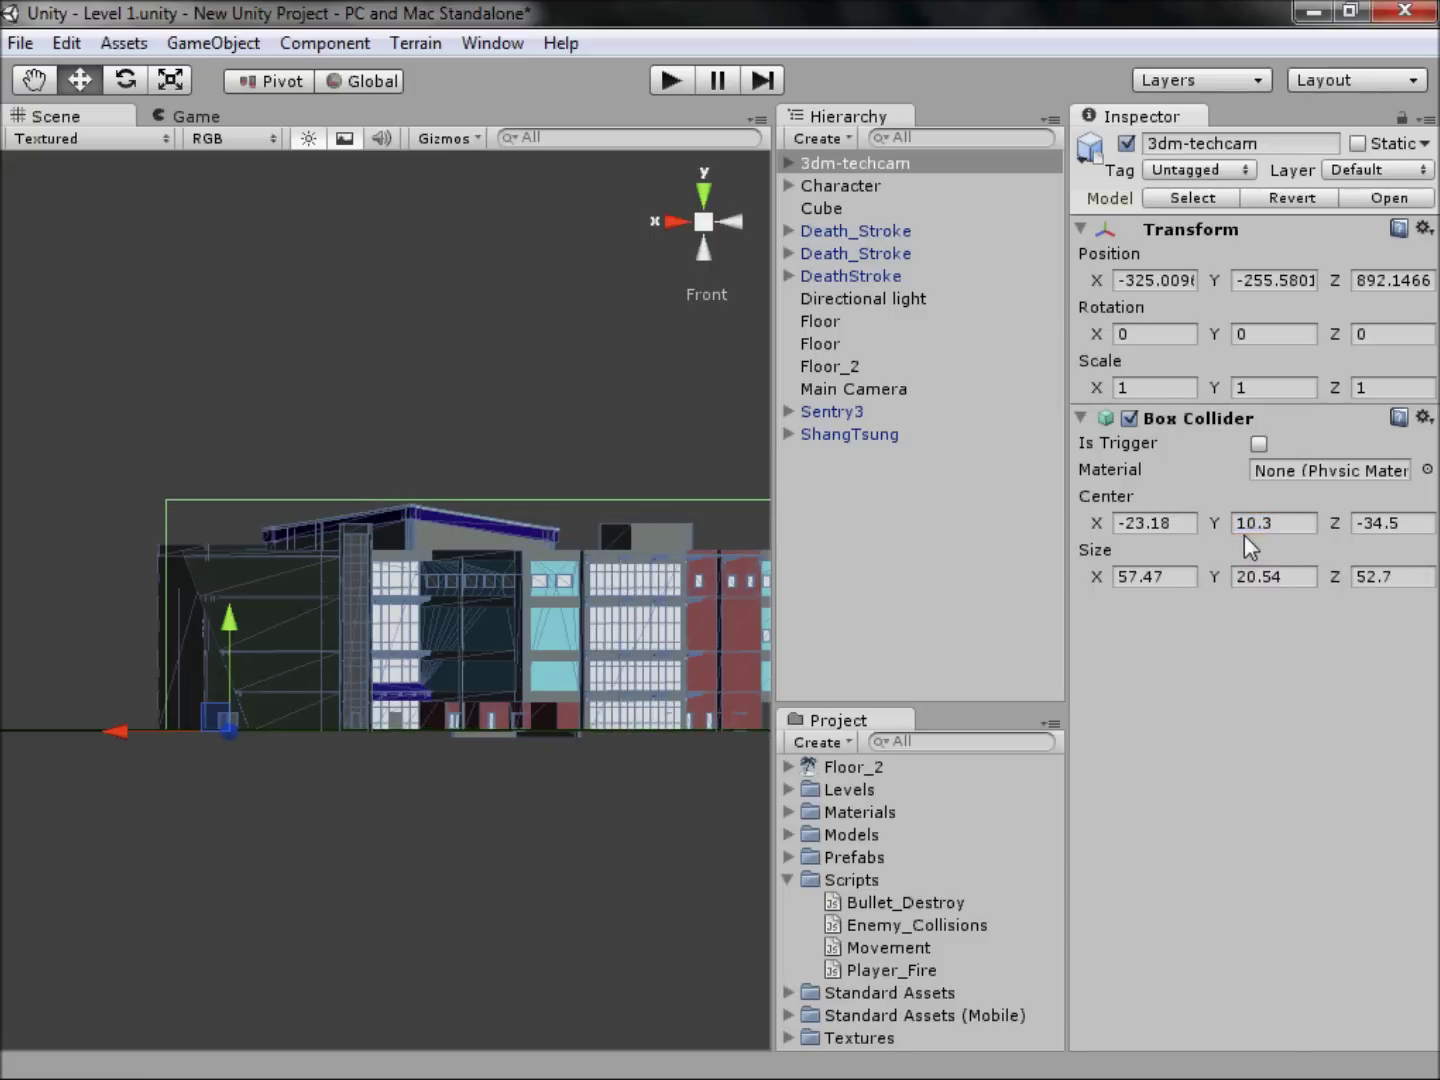
{"action": "middle_click_drag", "start_coordinate": [671, 620], "coordinate": [561, 622]}
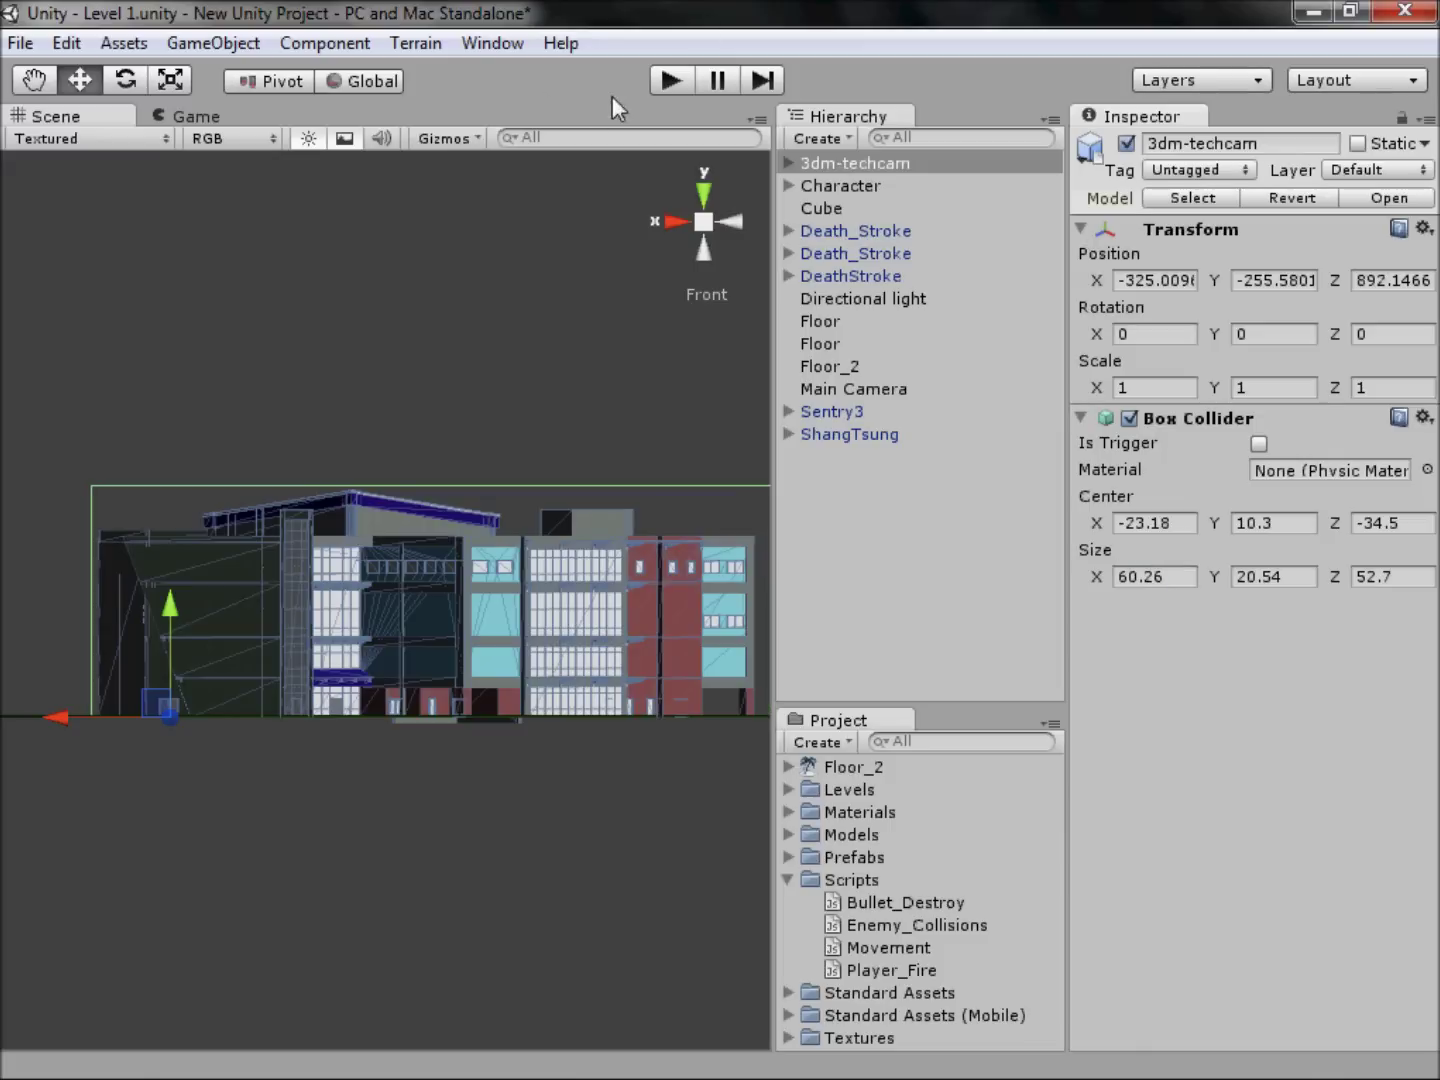
Step: Return to the perspective view with nothing selected, play-test the level by steering the character around the enemies, and stop the game
{"action": "left_click", "coordinate": [706, 225]}
{"action": "left_click", "coordinate": [437, 275]}
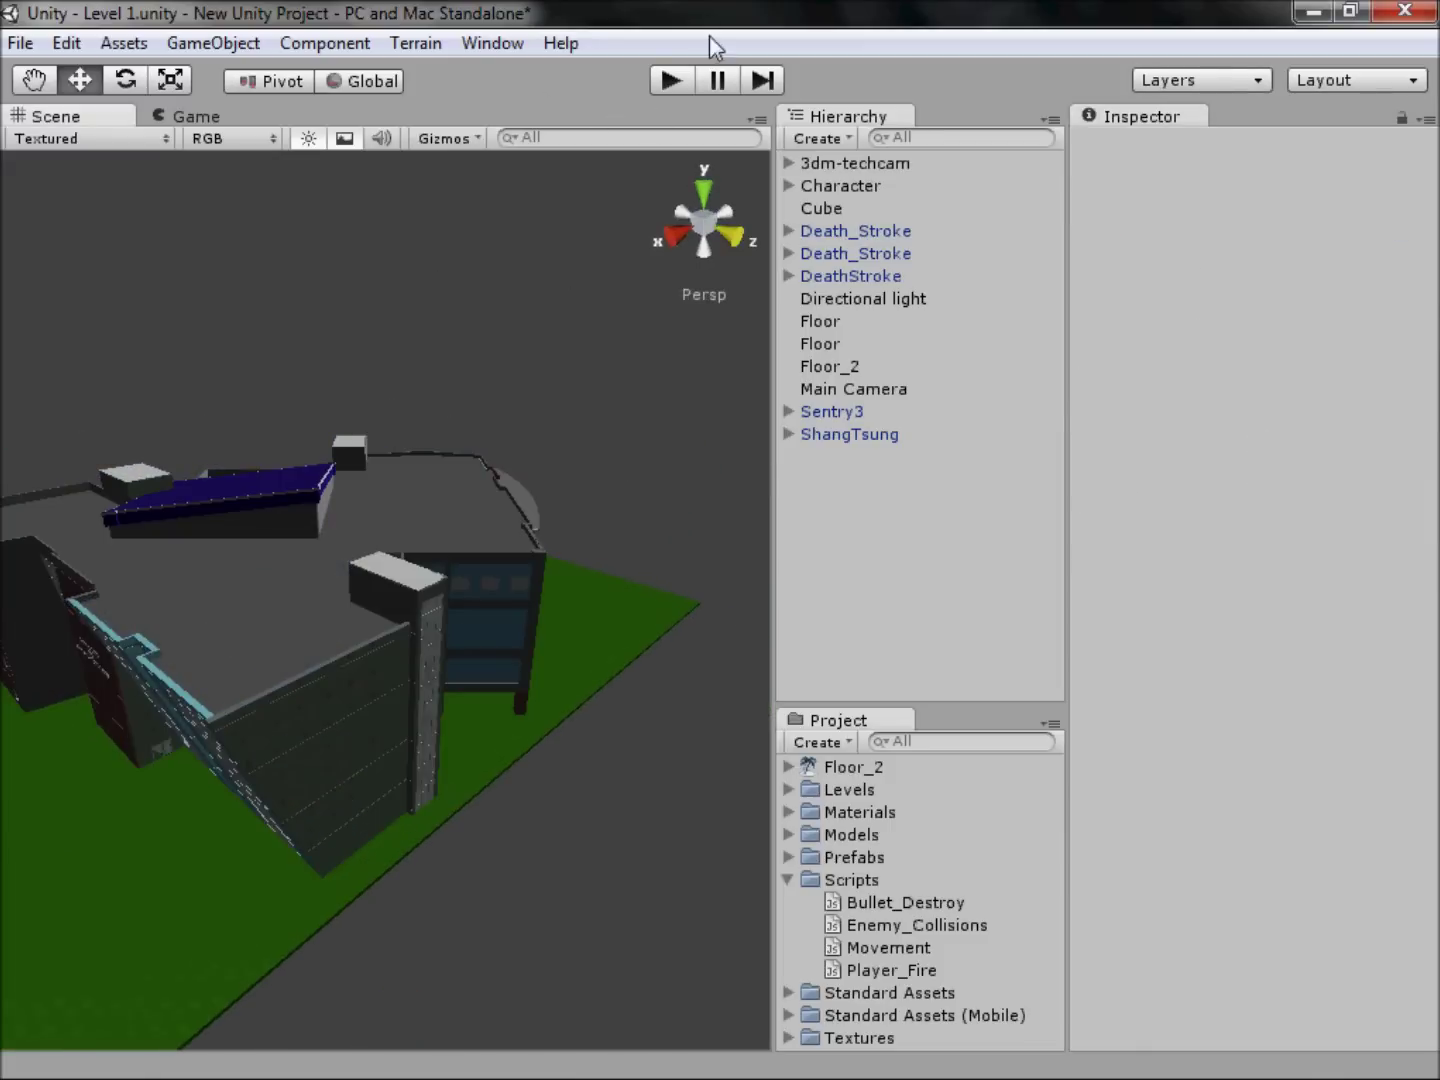
{"action": "left_click", "coordinate": [676, 84]}
{"action": "left_click", "coordinate": [675, 84]}
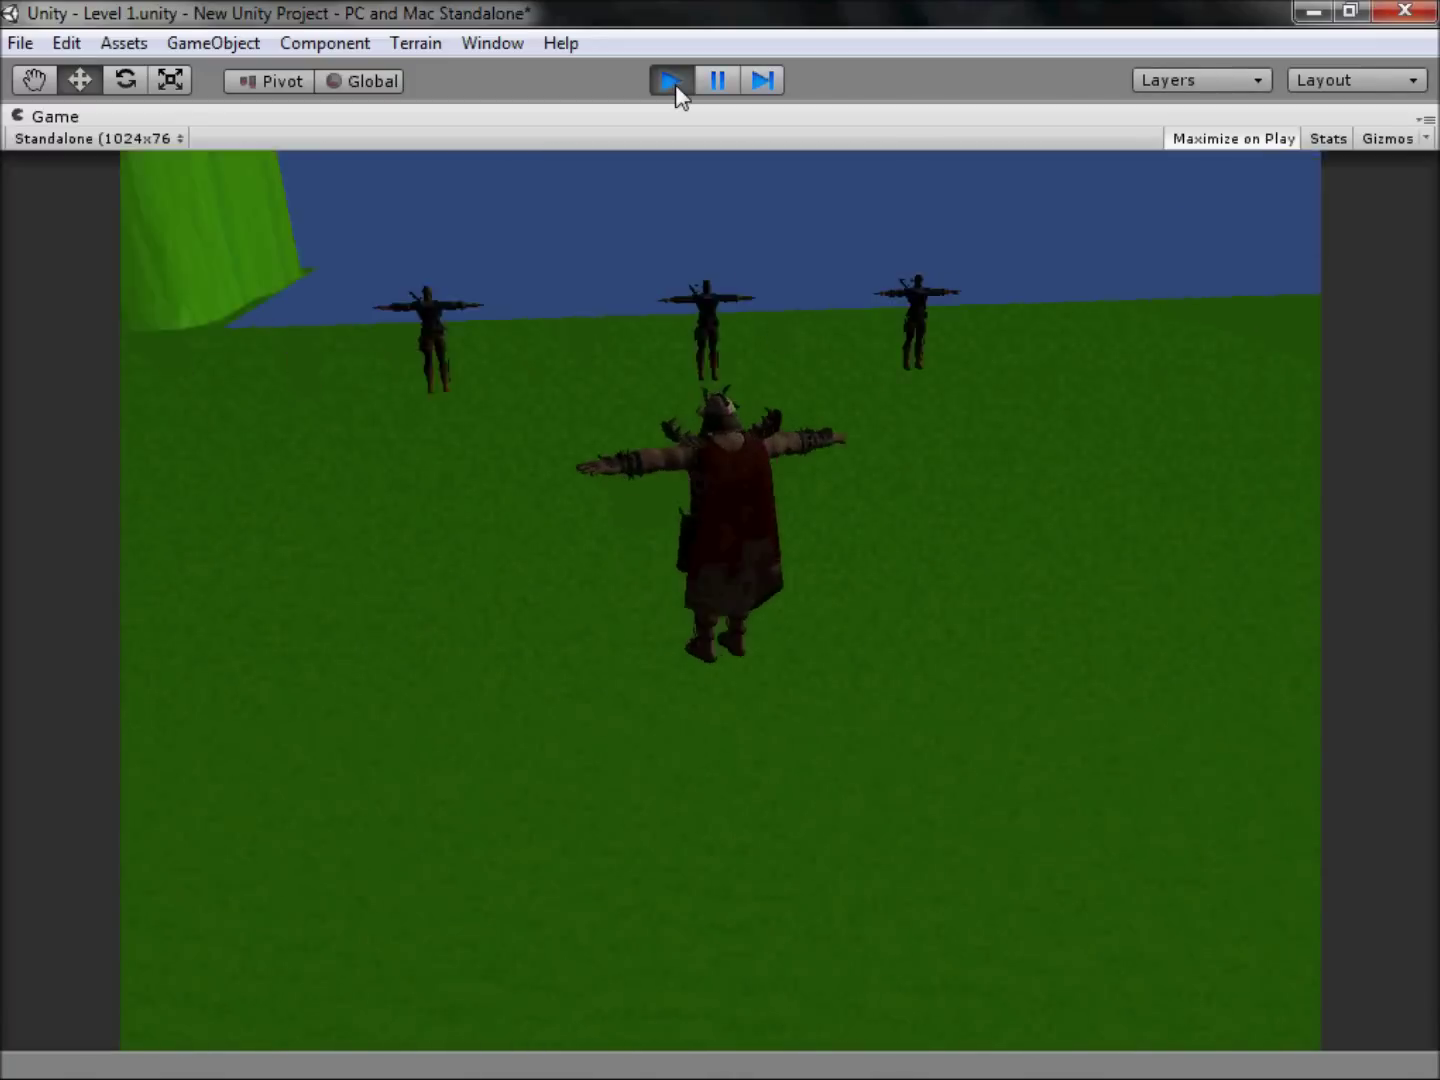
{"action": "key", "text": "Right"}
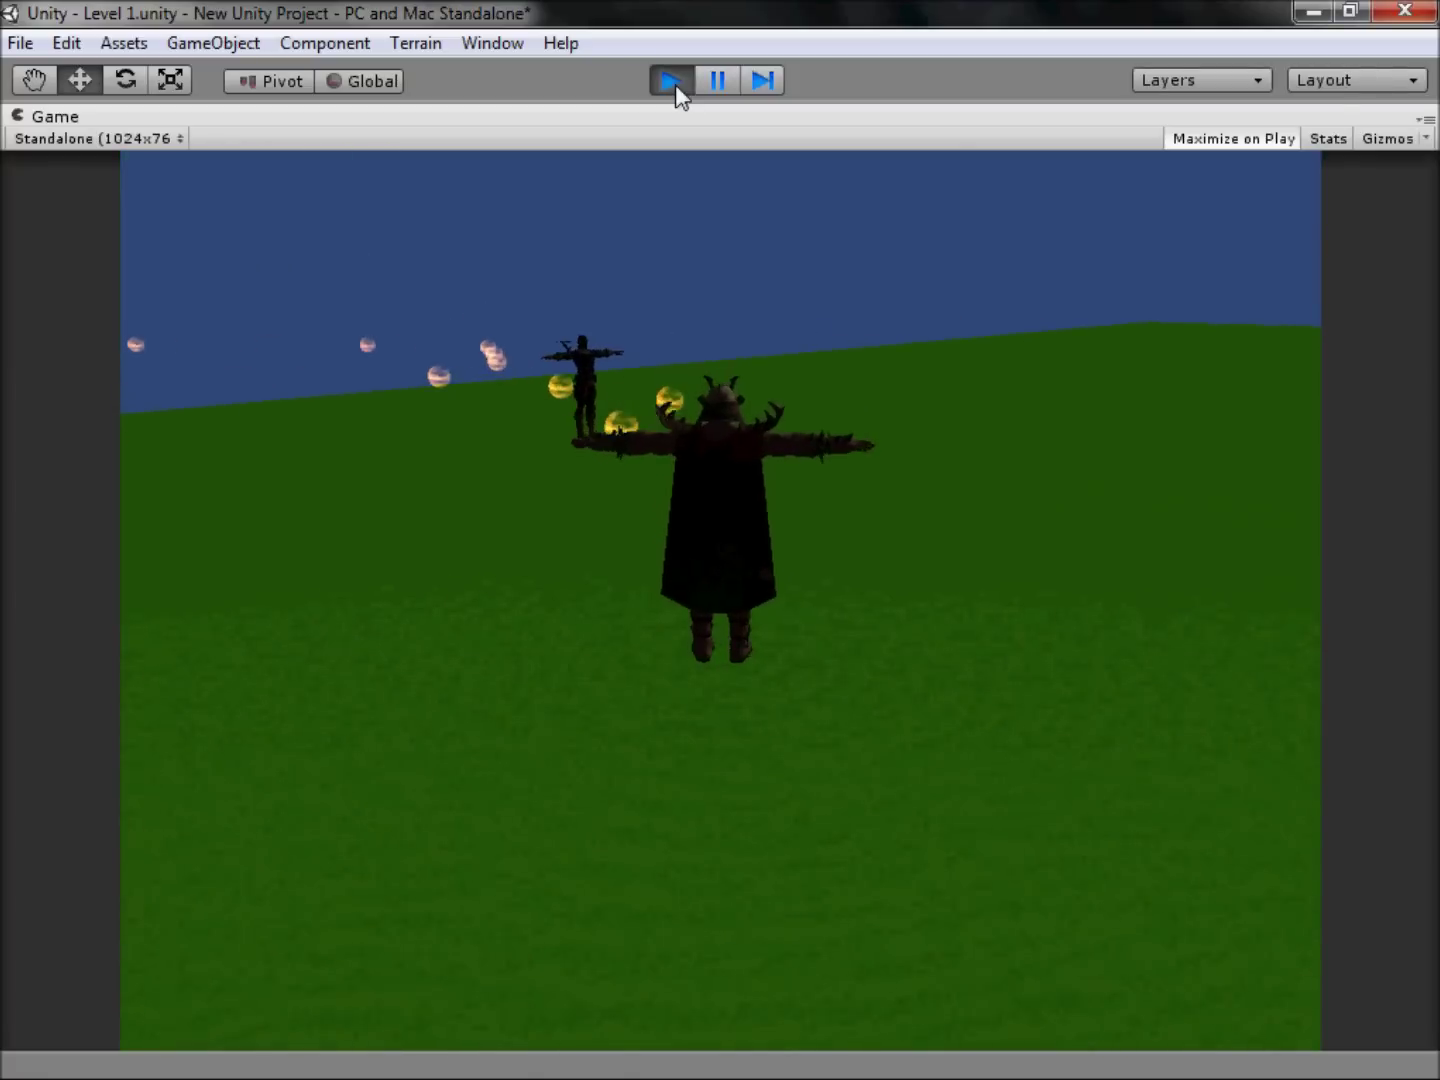
{"action": "key", "text": "Left"}
{"action": "key", "text": "Right"}
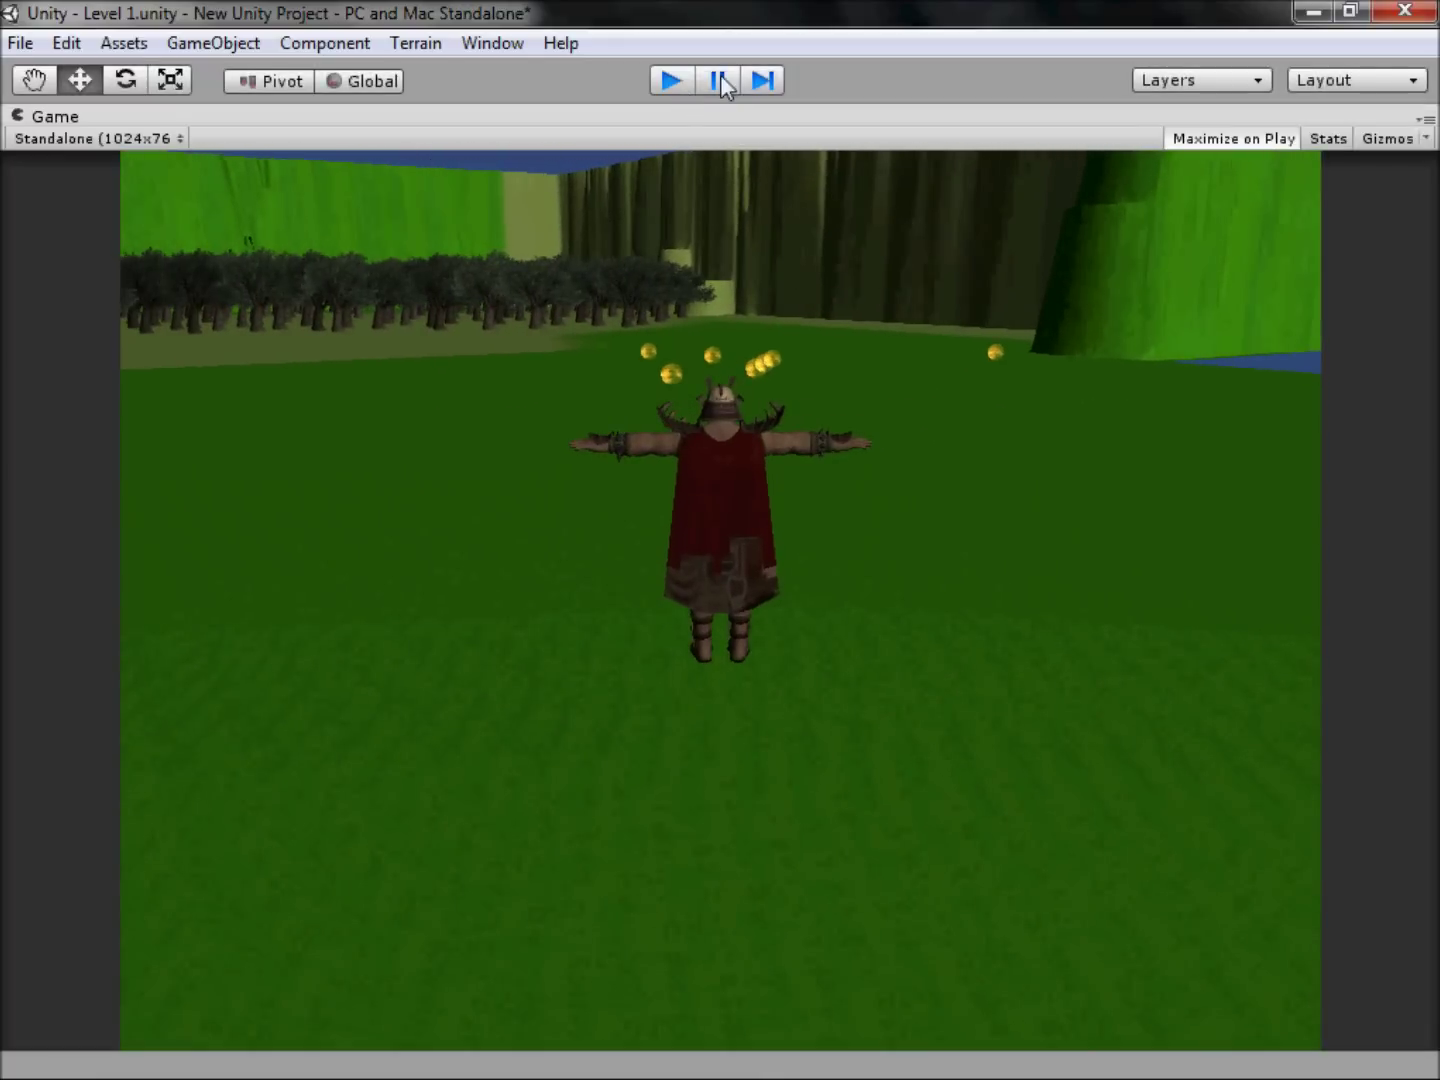
{"action": "left_click", "coordinate": [674, 81]}
Step: Examine both Floor pieces and the building's placement on them from the top view, ending in perspective with nothing selected
{"action": "left_click", "coordinate": [518, 686]}
{"action": "middle_click_drag", "start_coordinate": [246, 739], "coordinate": [493, 616]}
{"action": "scroll", "coordinate": [493, 616], "scroll_direction": "down", "scroll_amount": 5}
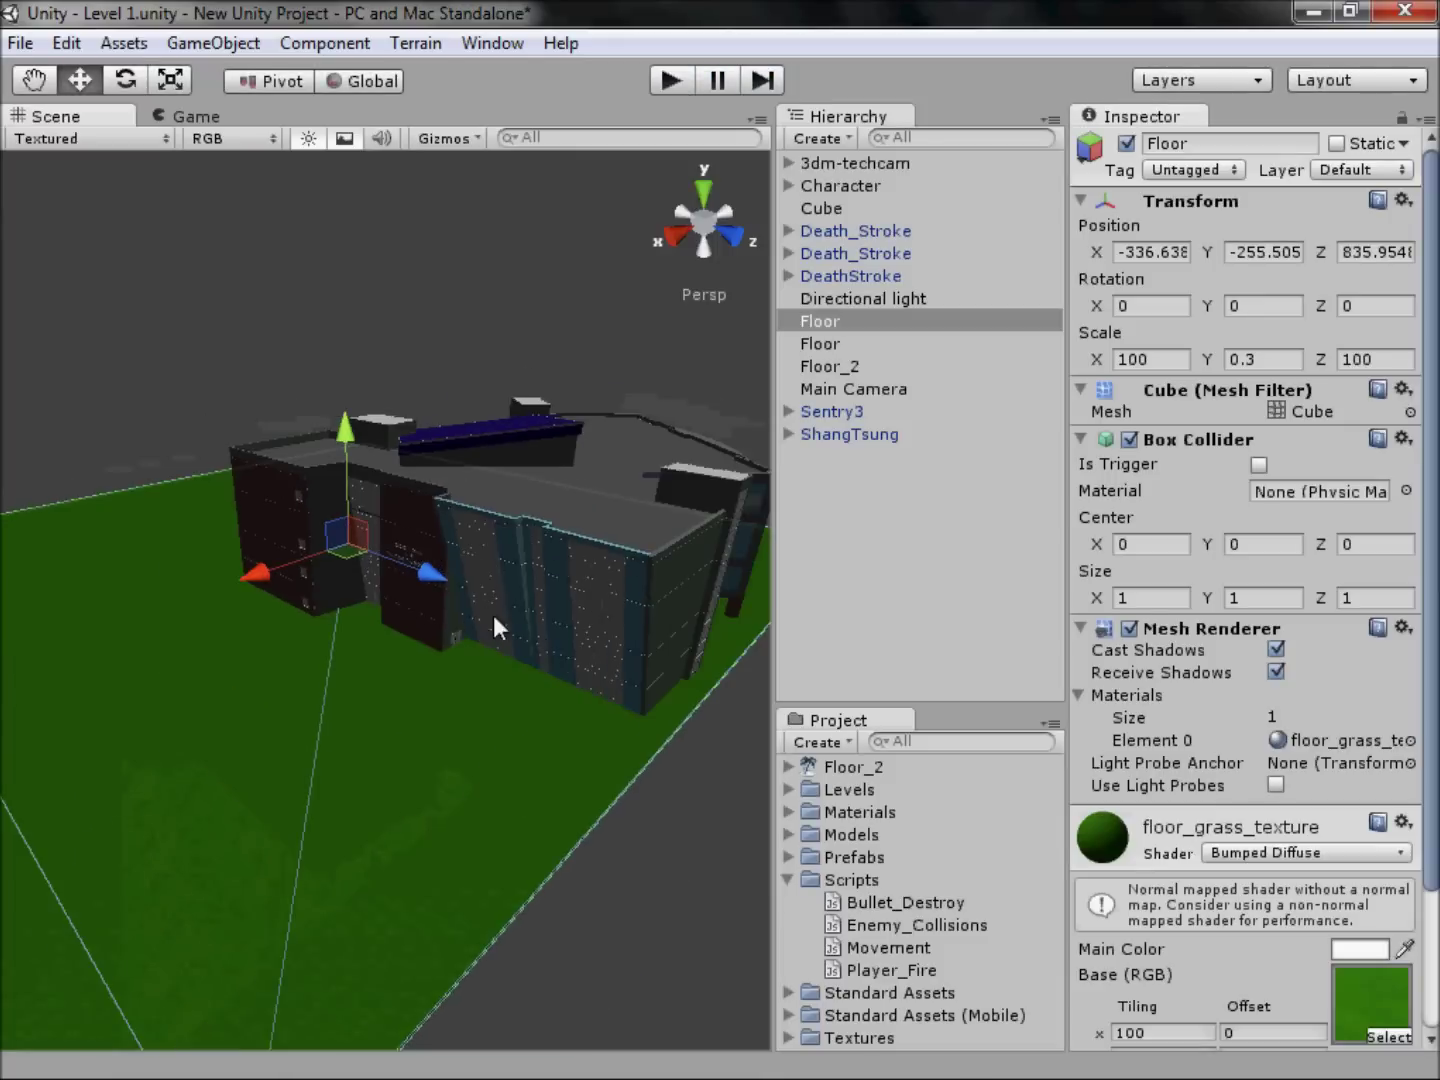
{"action": "left_click", "coordinate": [100, 787]}
{"action": "left_click", "coordinate": [709, 206]}
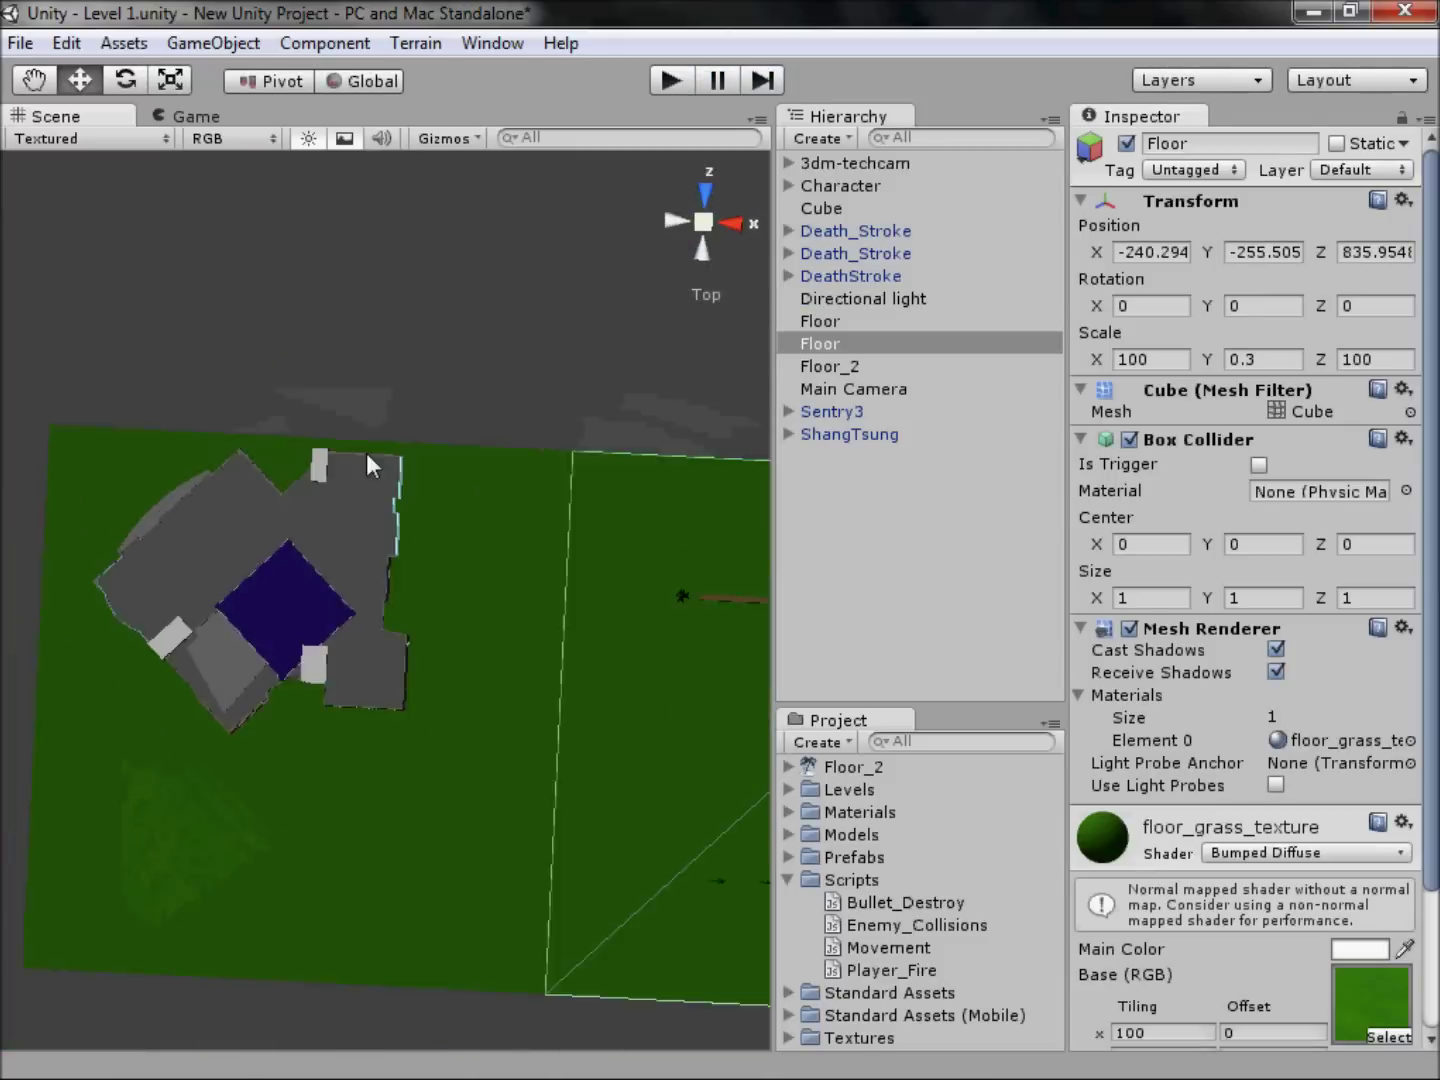
{"action": "scroll", "coordinate": [1260, 540], "scroll_direction": "down", "scroll_amount": 2}
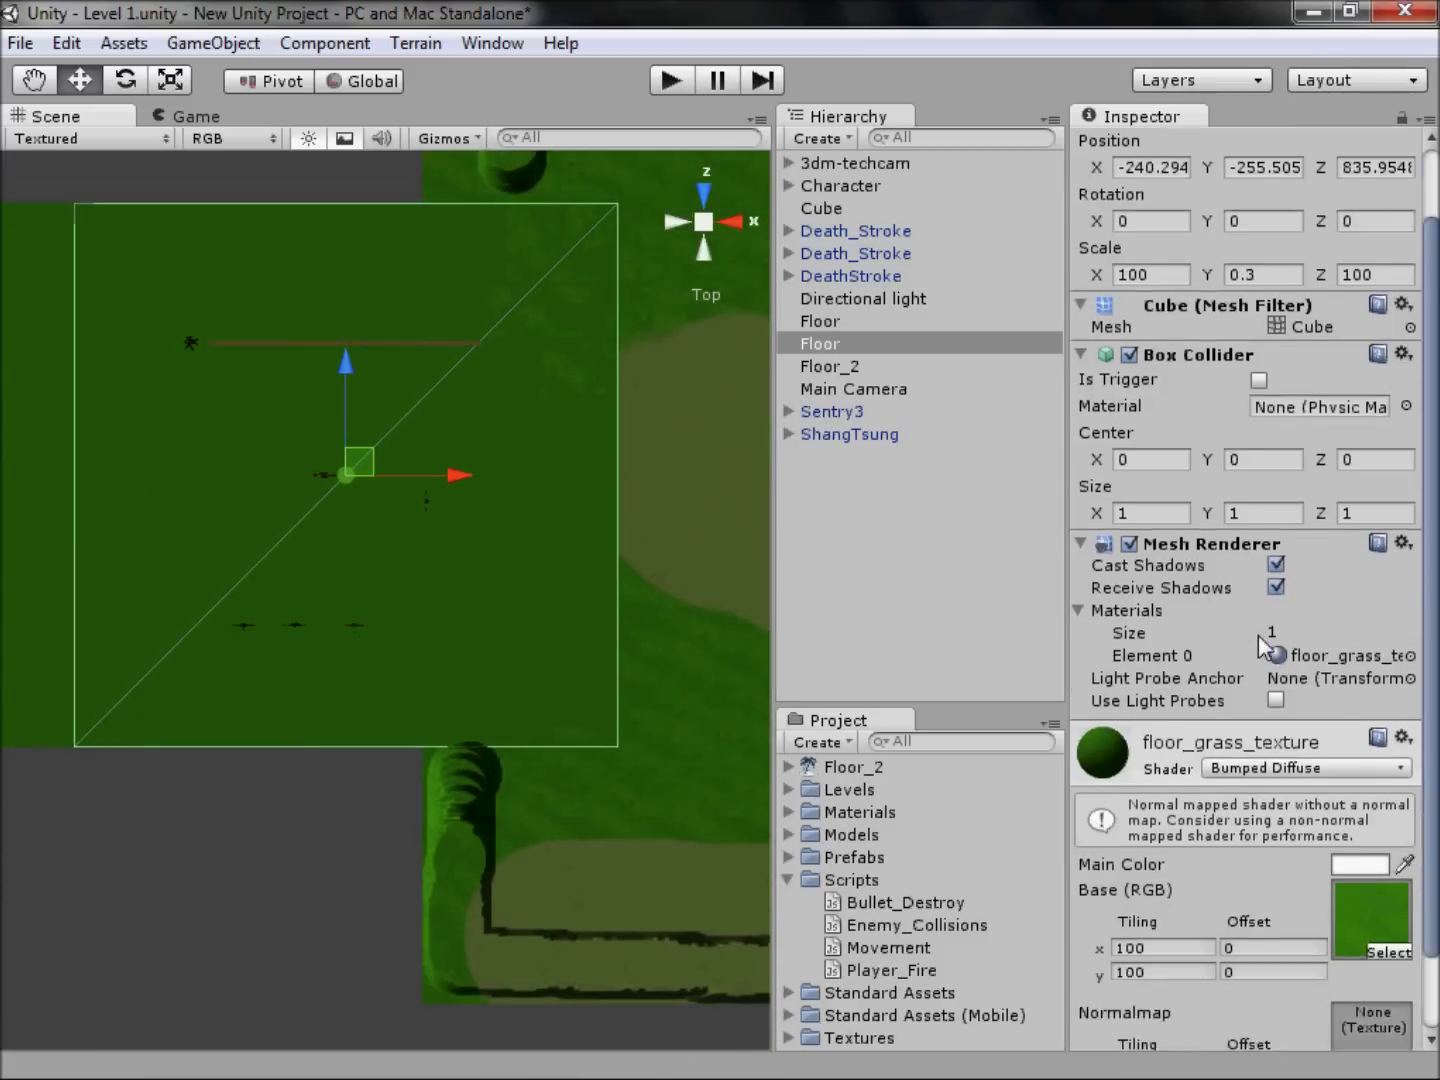
{"action": "scroll", "coordinate": [1260, 580], "scroll_direction": "up", "scroll_amount": 2}
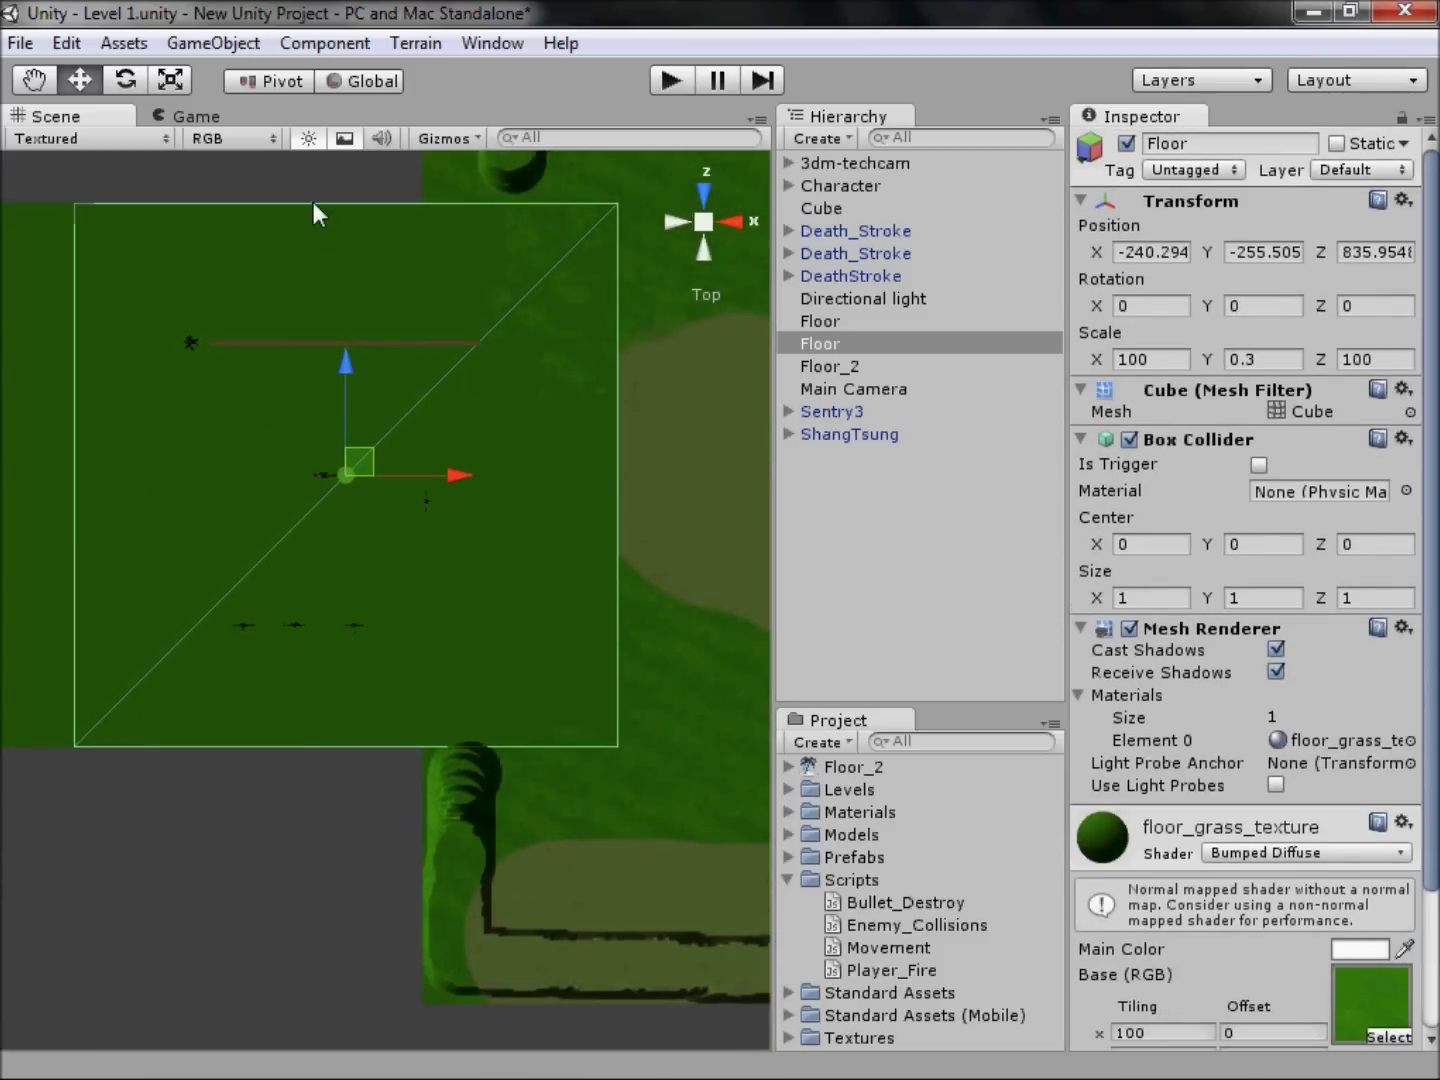
{"action": "scroll", "coordinate": [1114, 318], "scroll_direction": "down", "scroll_amount": 2}
{"action": "scroll", "coordinate": [1100, 380], "scroll_direction": "up", "scroll_amount": 2}
{"action": "left_click", "coordinate": [808, 320]}
{"action": "middle_click_drag", "start_coordinate": [544, 398], "coordinate": [746, 519]}
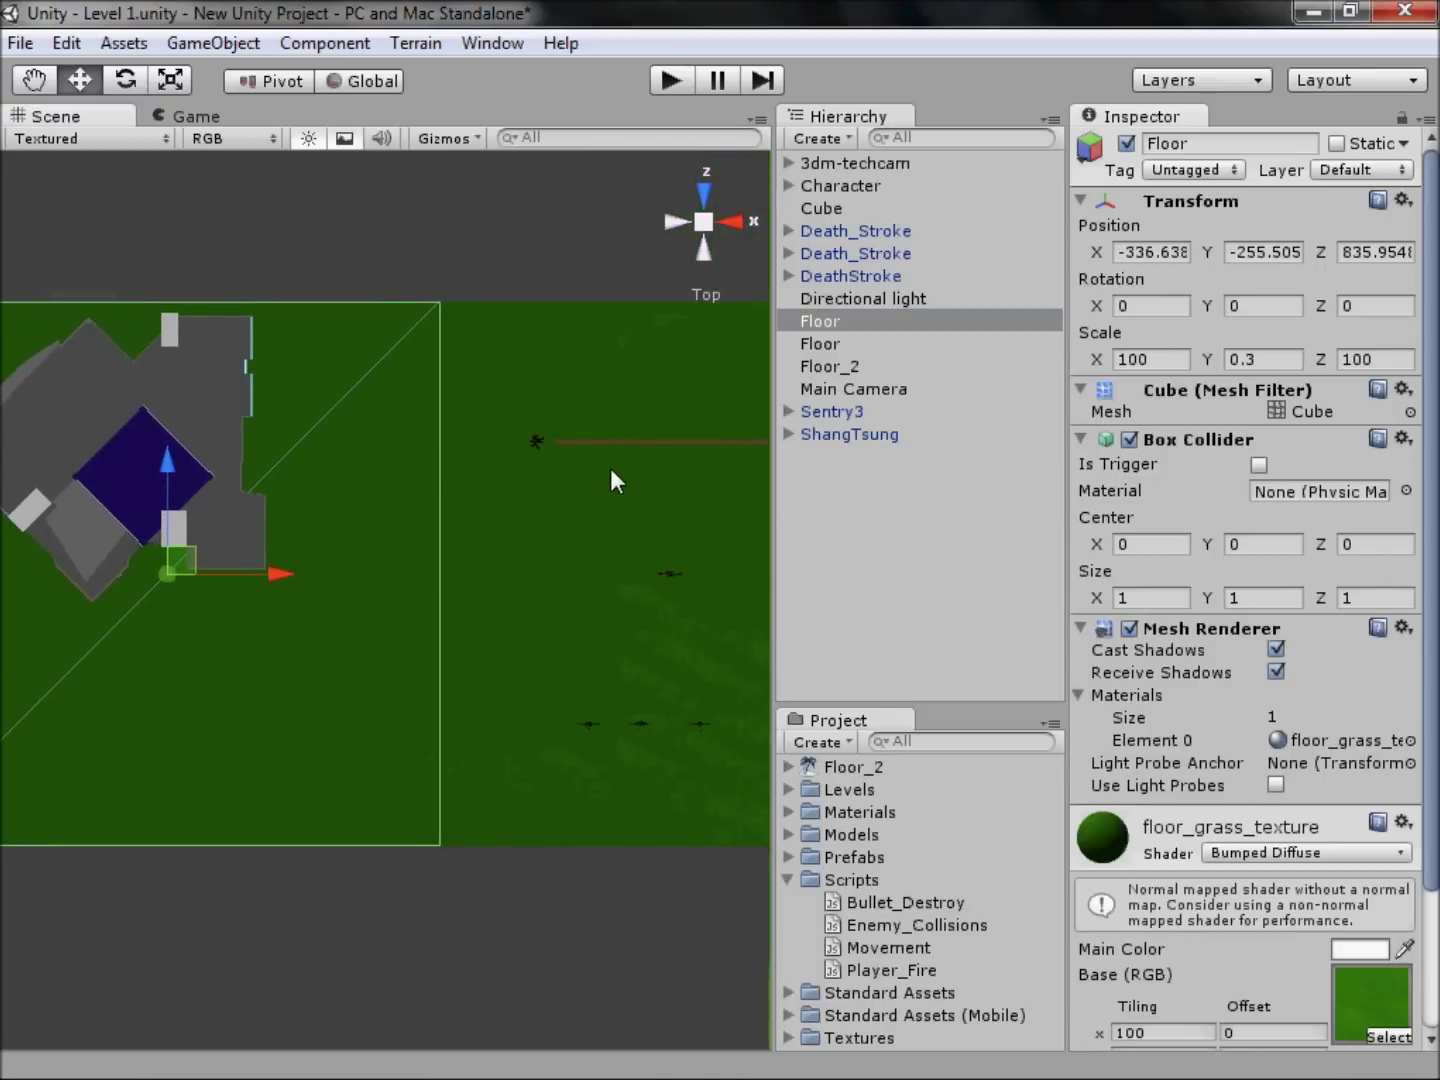
{"action": "left_click", "coordinate": [591, 200]}
{"action": "left_click", "coordinate": [705, 229]}
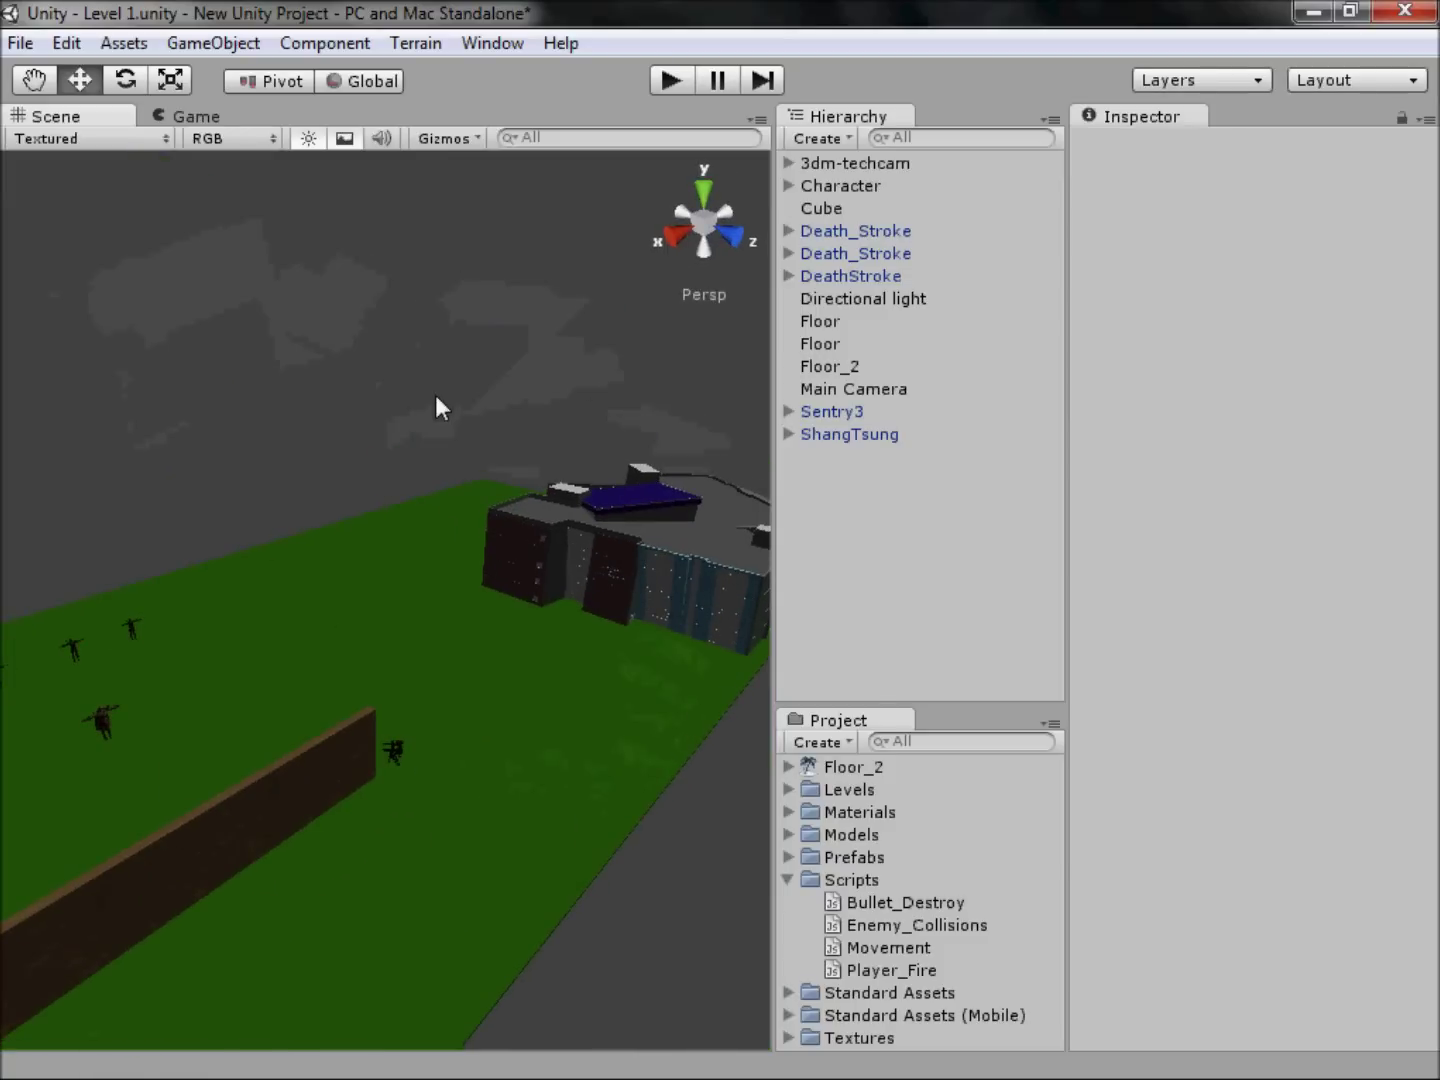
Step: Collapse the Scripts folder and examine the whole level, from the building, wall and enemies to the tree-filled terrain
{"action": "left_click", "coordinate": [787, 879]}
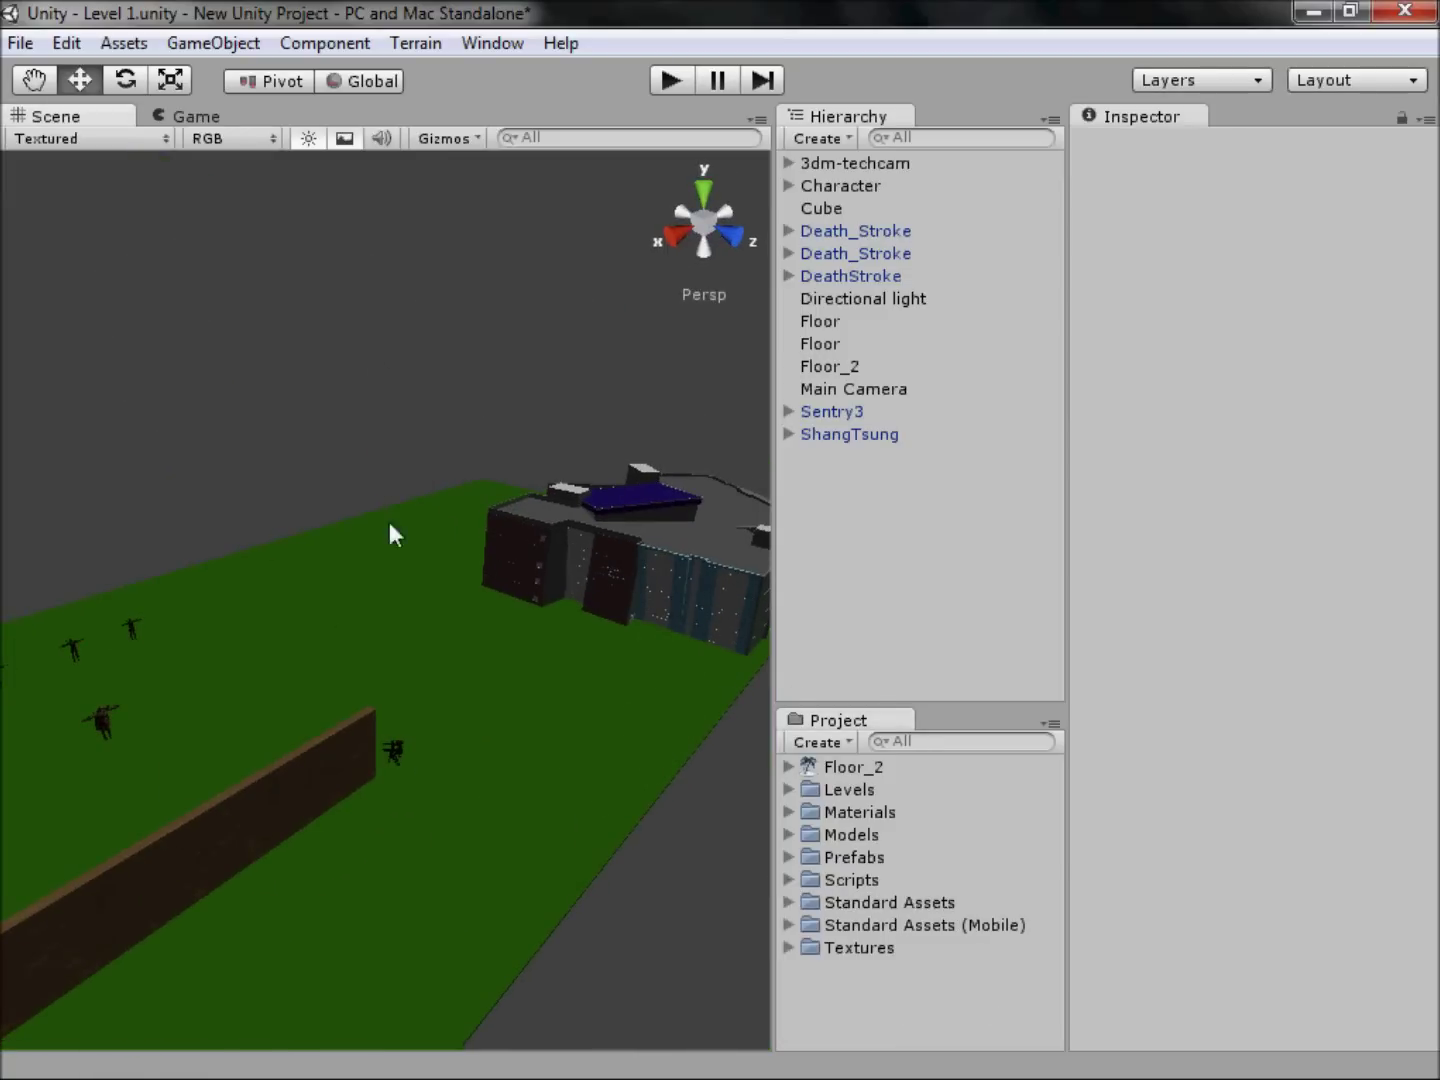
{"action": "middle_click_drag", "start_coordinate": [389, 522], "coordinate": [536, 502]}
{"action": "scroll", "coordinate": [536, 502], "scroll_direction": "up", "scroll_amount": 4}
{"action": "middle_click_drag", "start_coordinate": [661, 636], "coordinate": [540, 700]}
{"action": "scroll", "coordinate": [346, 714], "scroll_direction": "up", "scroll_amount": 3}
{"action": "scroll", "coordinate": [562, 715], "scroll_direction": "down", "scroll_amount": 8}
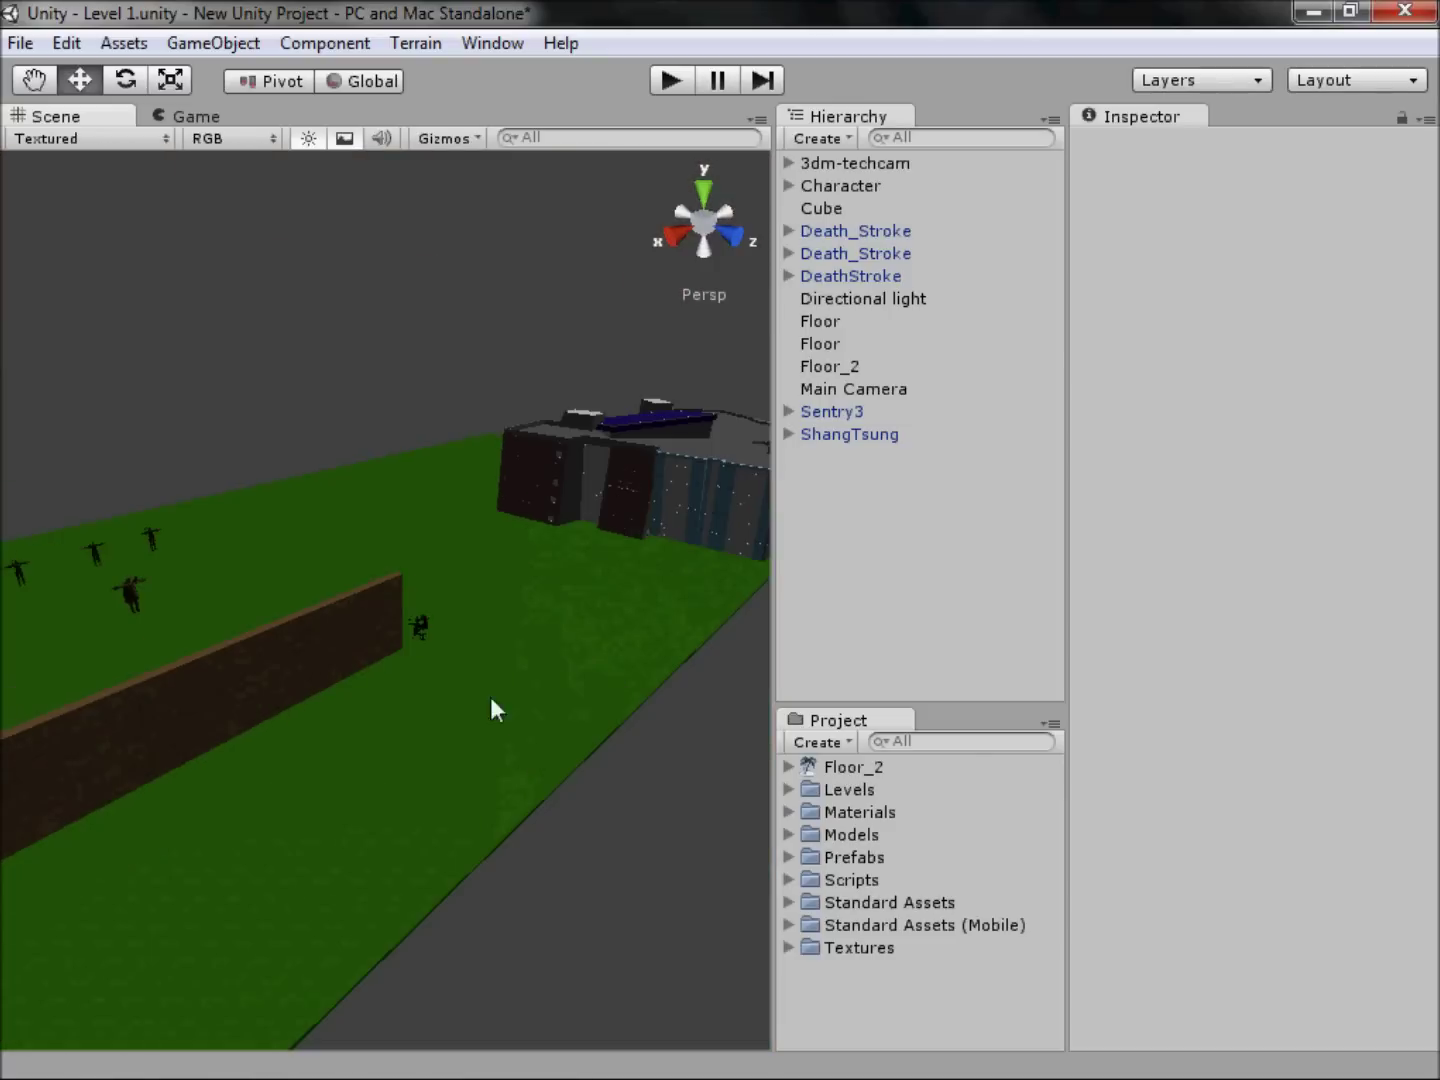
{"action": "key", "text": "Down"}
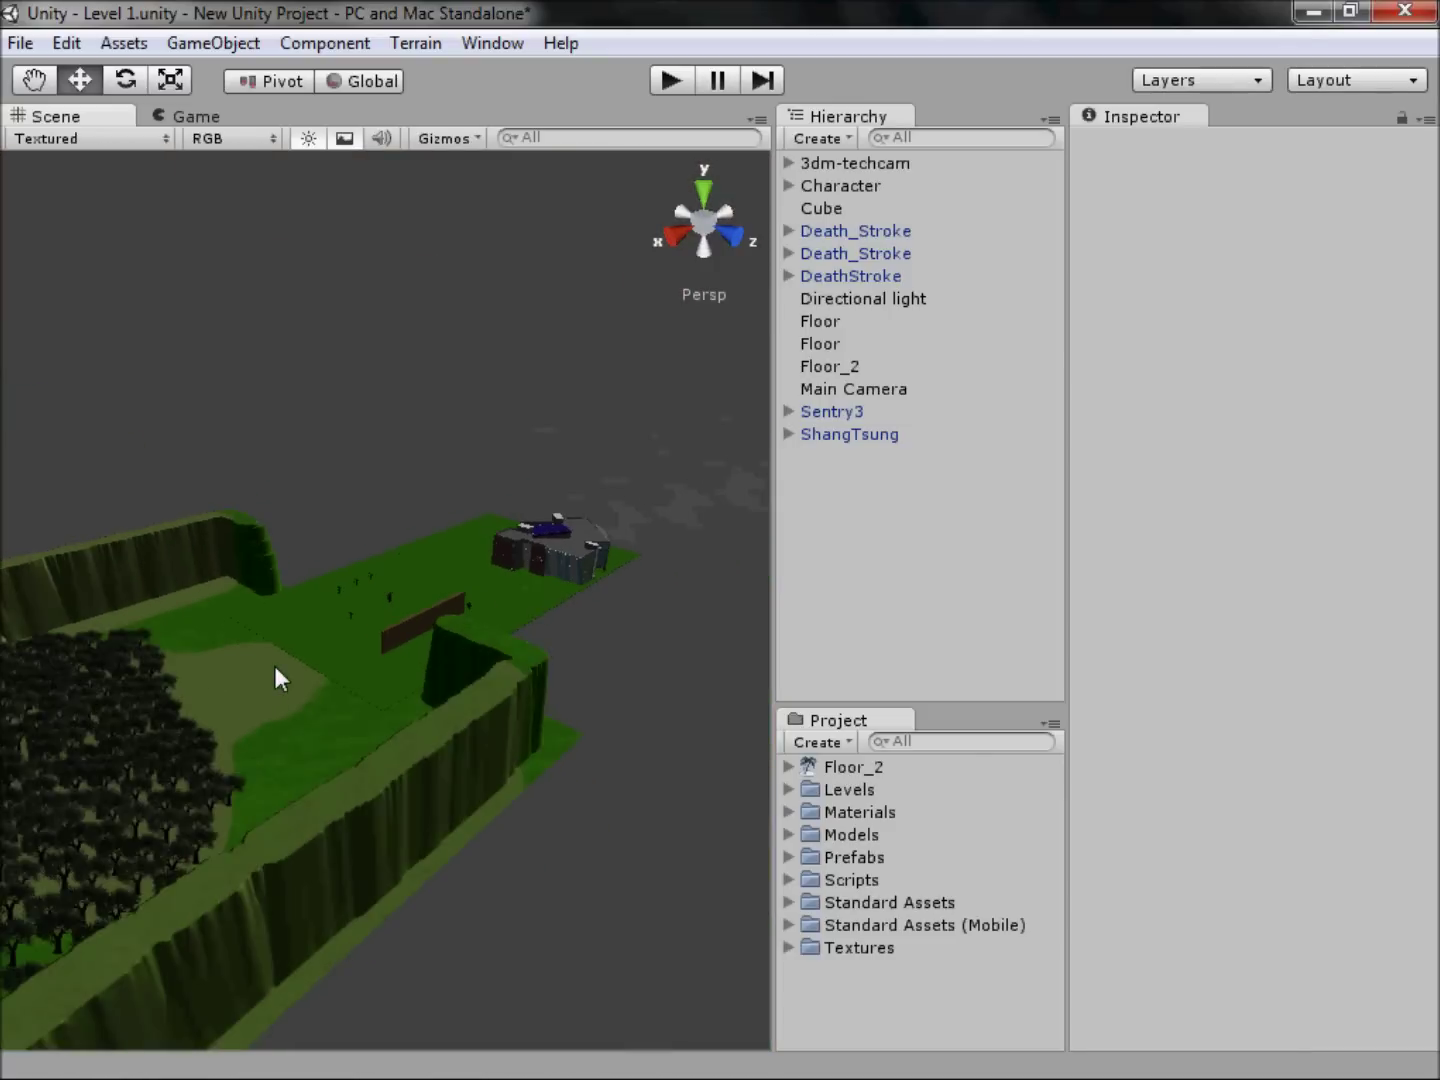
{"action": "key", "text": "Down"}
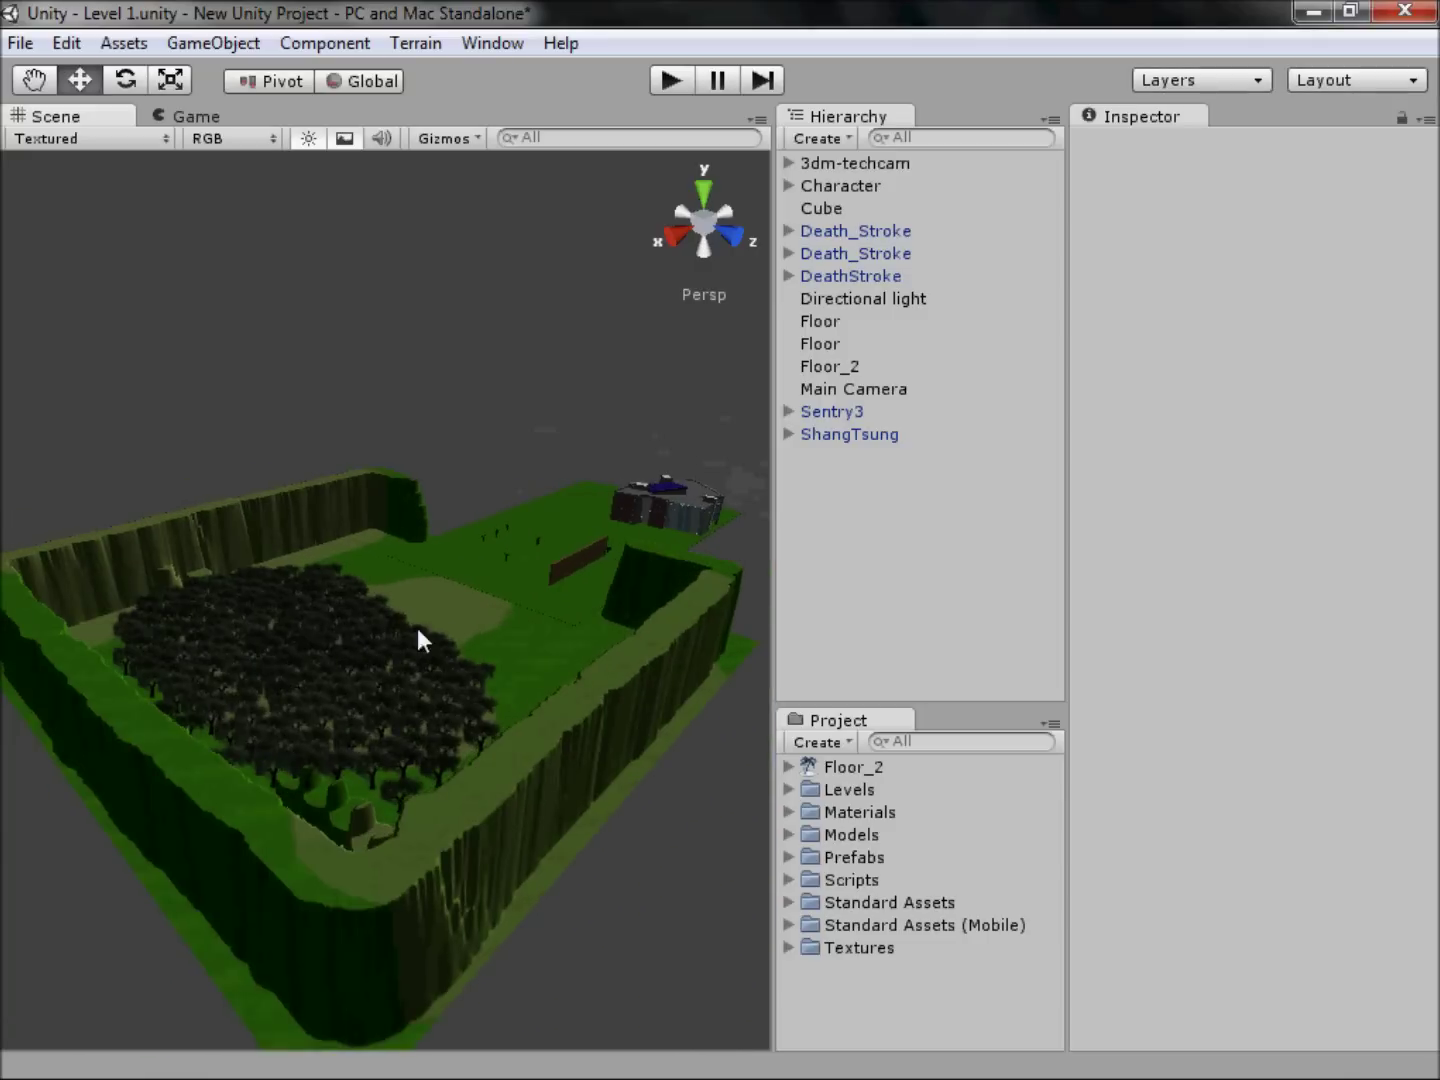
{"action": "middle_click_drag", "start_coordinate": [558, 708], "coordinate": [640, 589]}
{"action": "scroll", "coordinate": [324, 868], "scroll_direction": "up", "scroll_amount": 5}
{"action": "scroll", "coordinate": [393, 815], "scroll_direction": "up", "scroll_amount": 2}
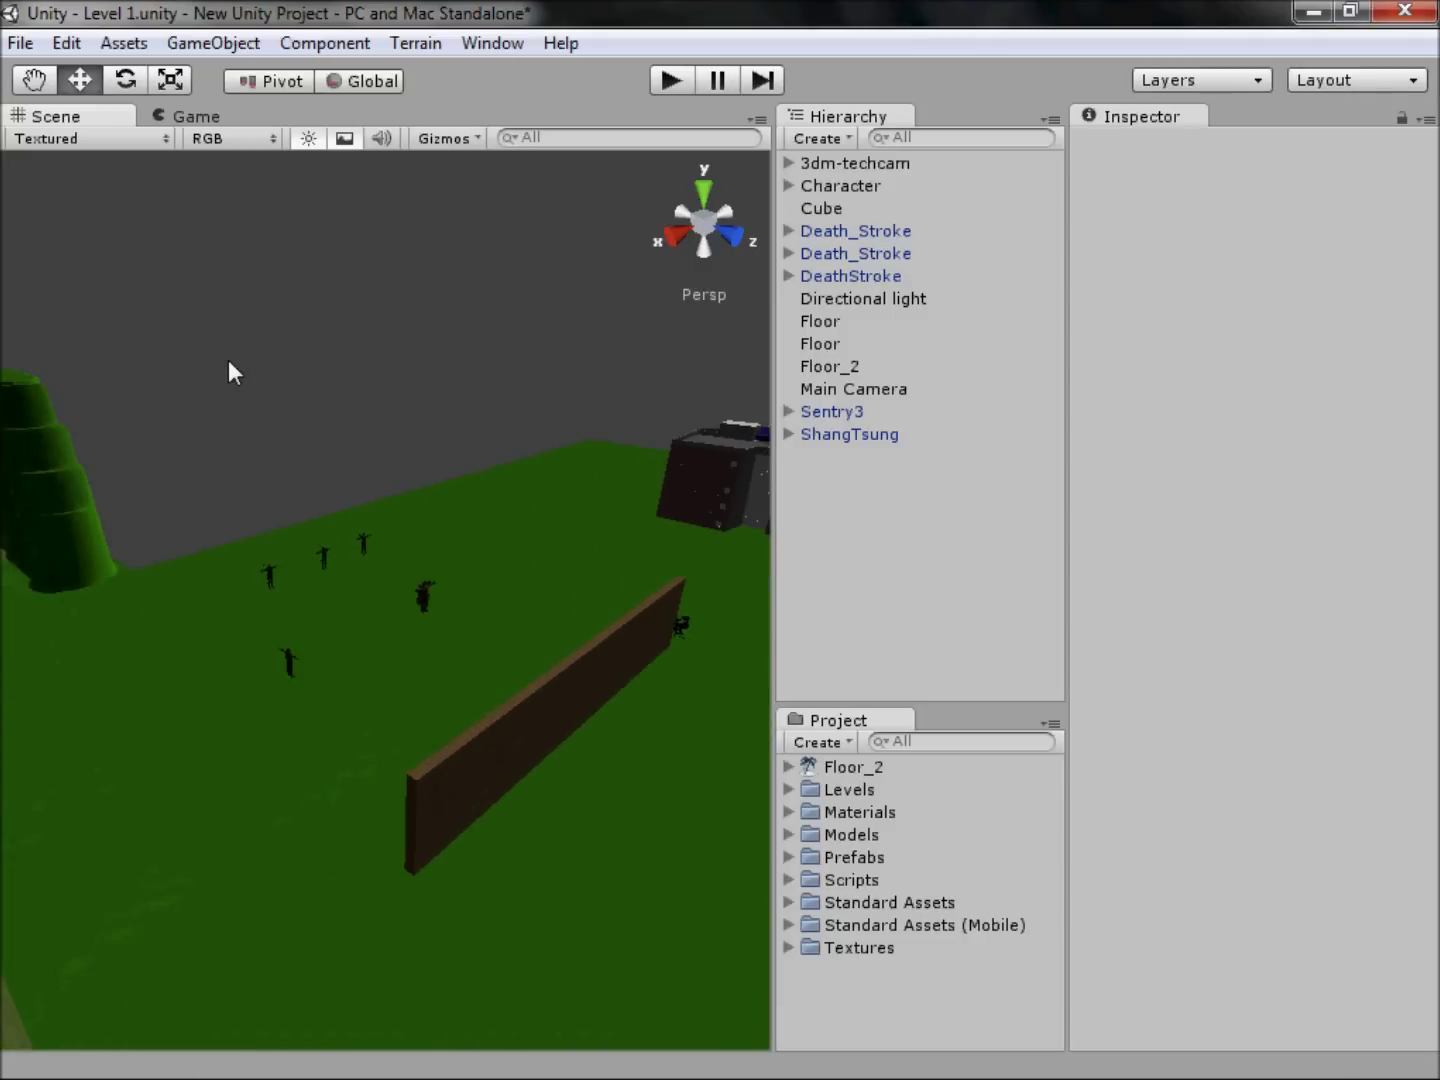